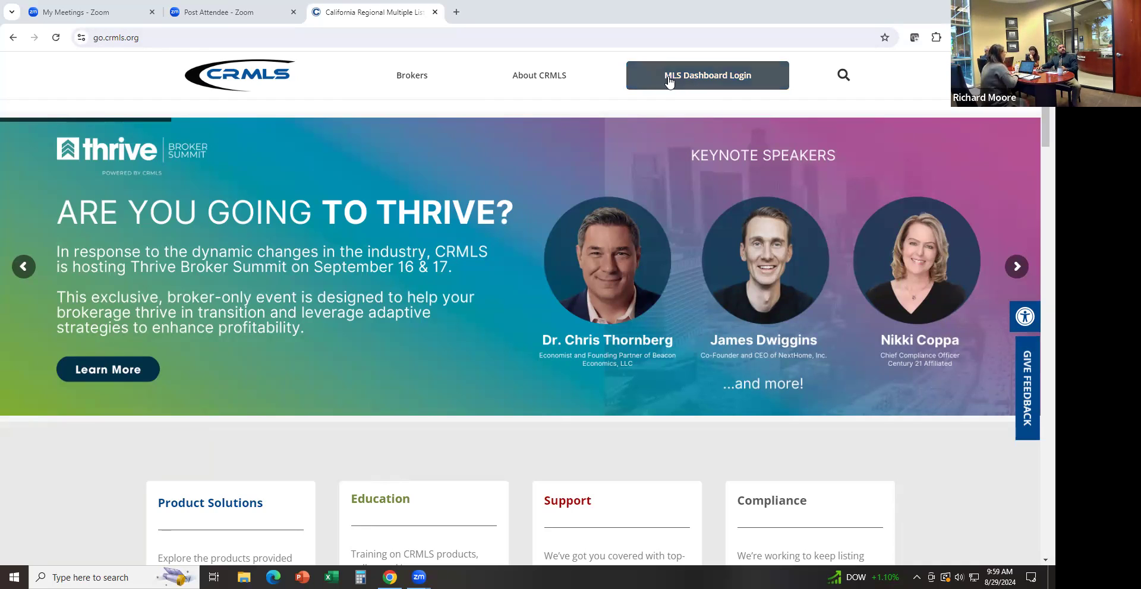
# Sign in to REcenterhub through MLS Dashboard Login with the member's user ID and password
pyautogui.click(707, 82)
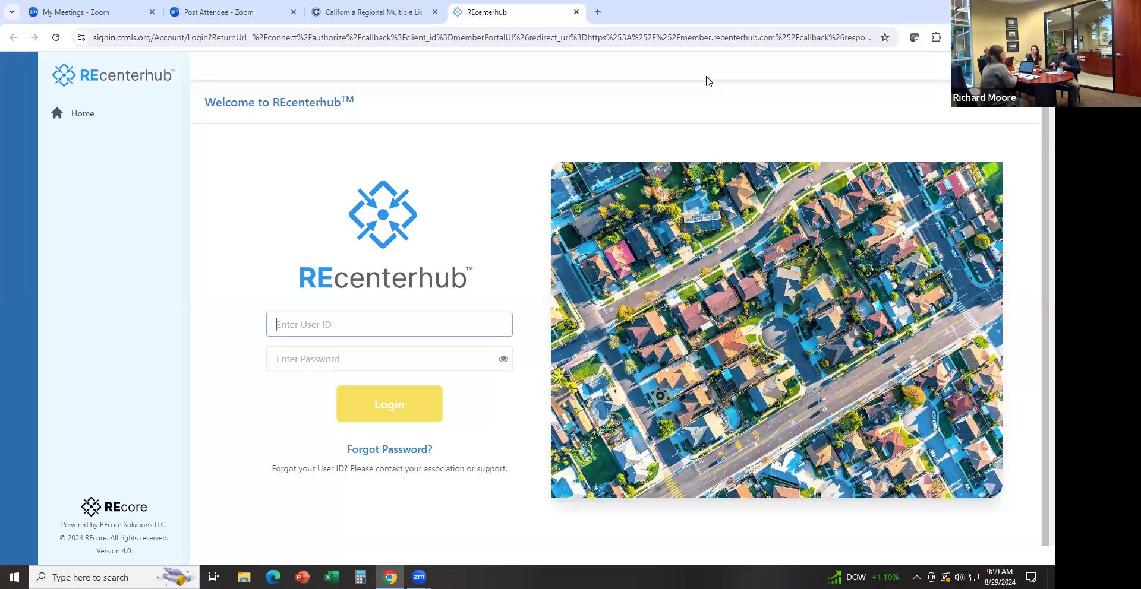
pyautogui.press('Tab')
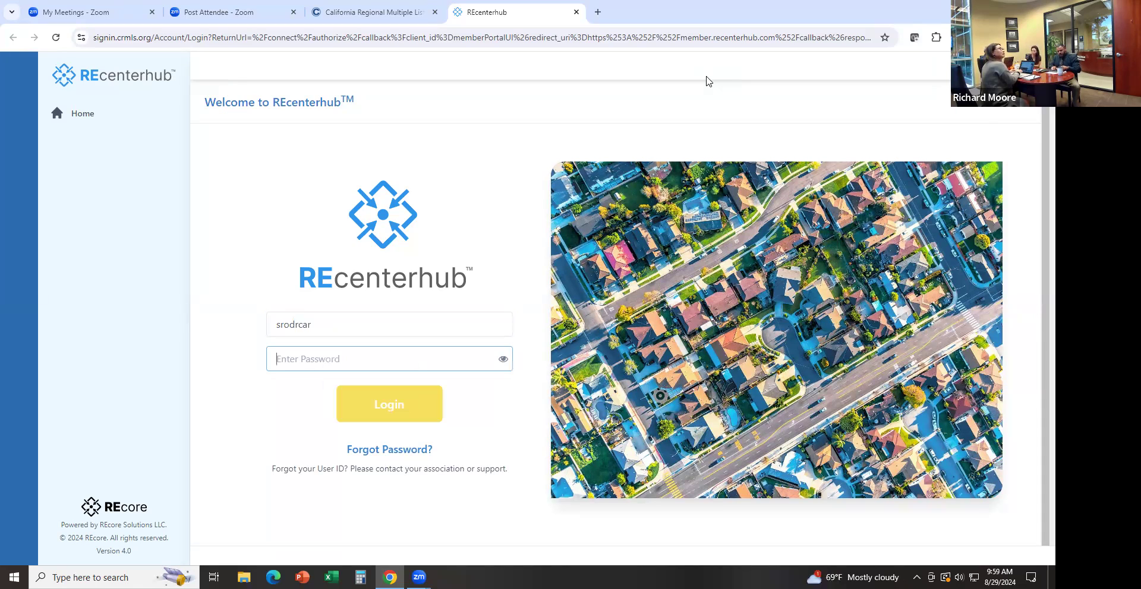
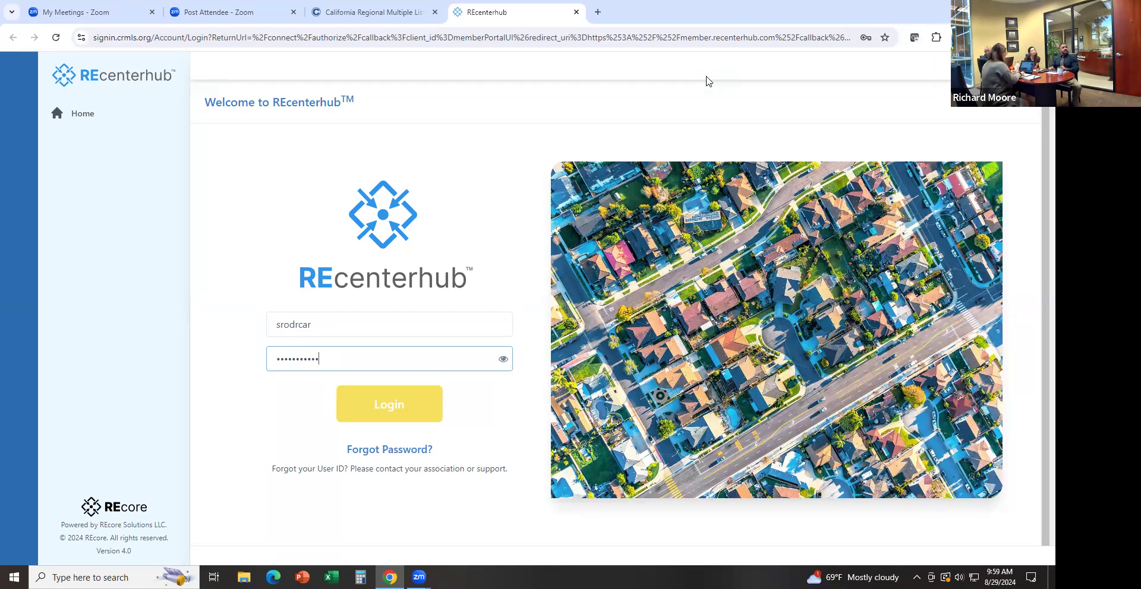
pyautogui.press('Return')
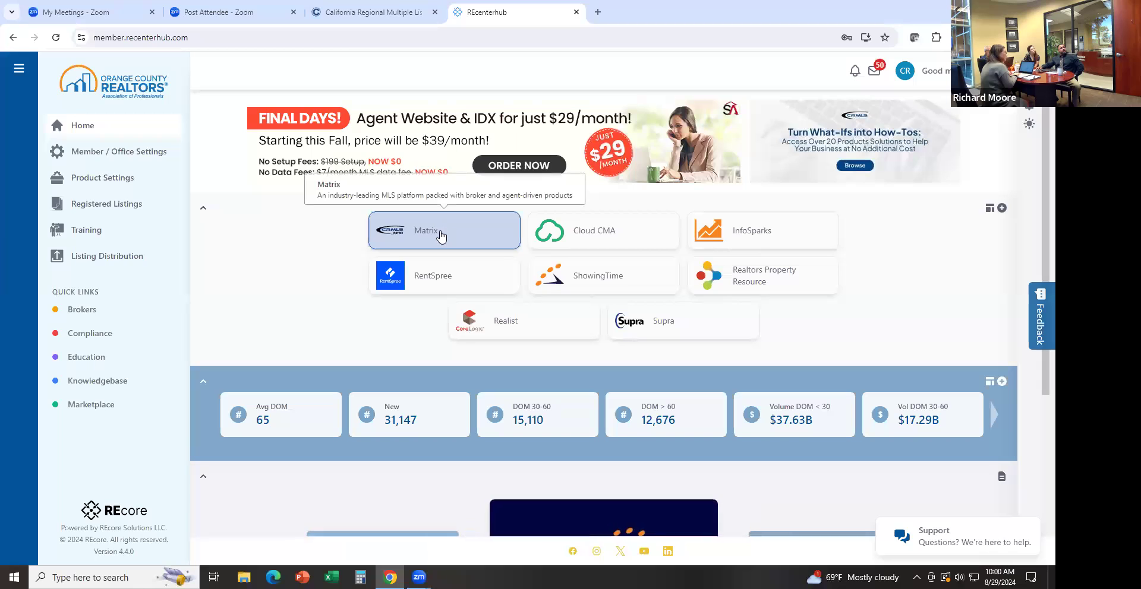
# Launch Matrix from the hub tile and open Agent Roster from the ROSTER menu
pyautogui.click(440, 237)
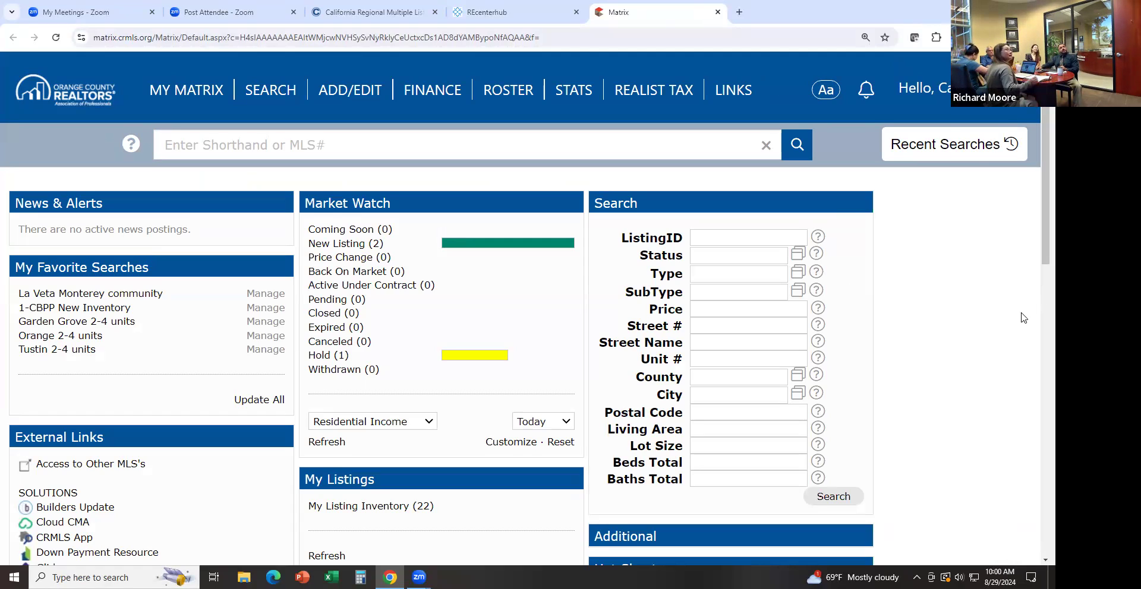
pyautogui.moveTo(493, 105)
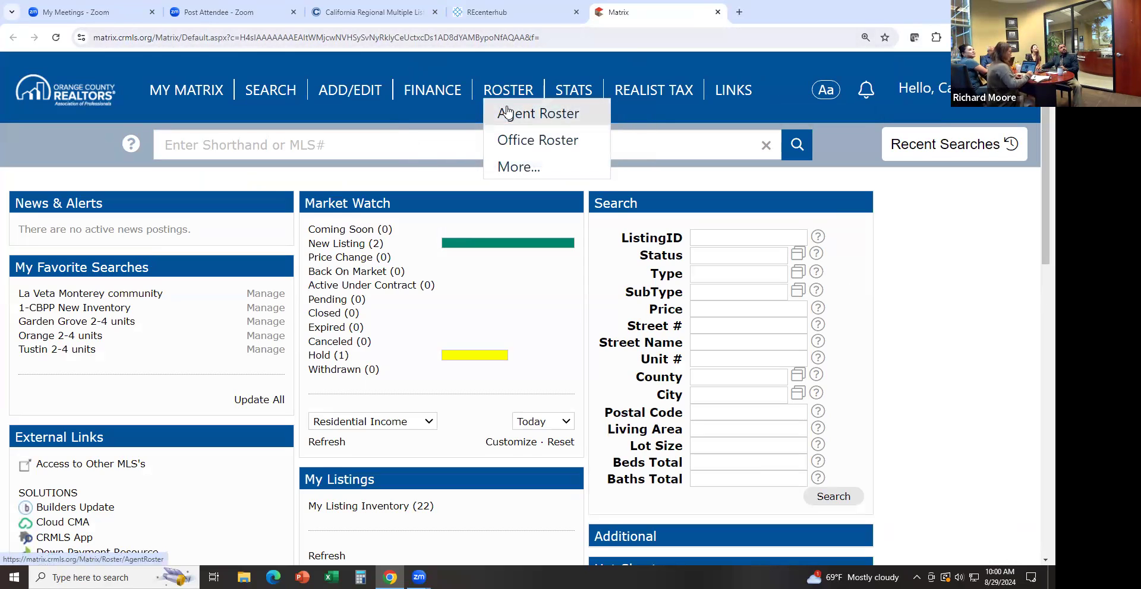
pyautogui.click(511, 120)
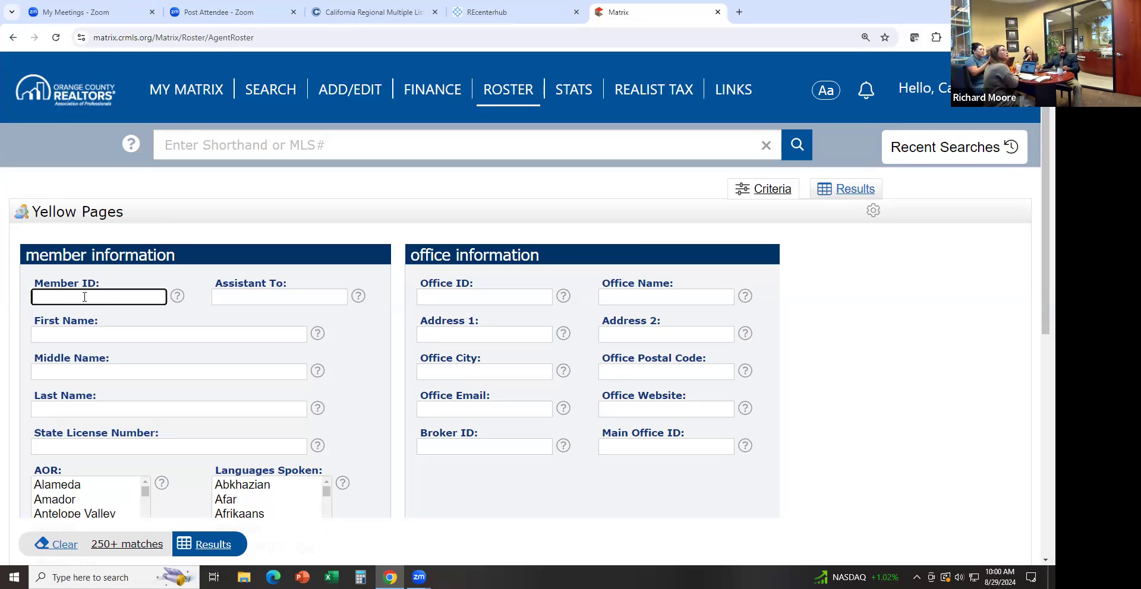
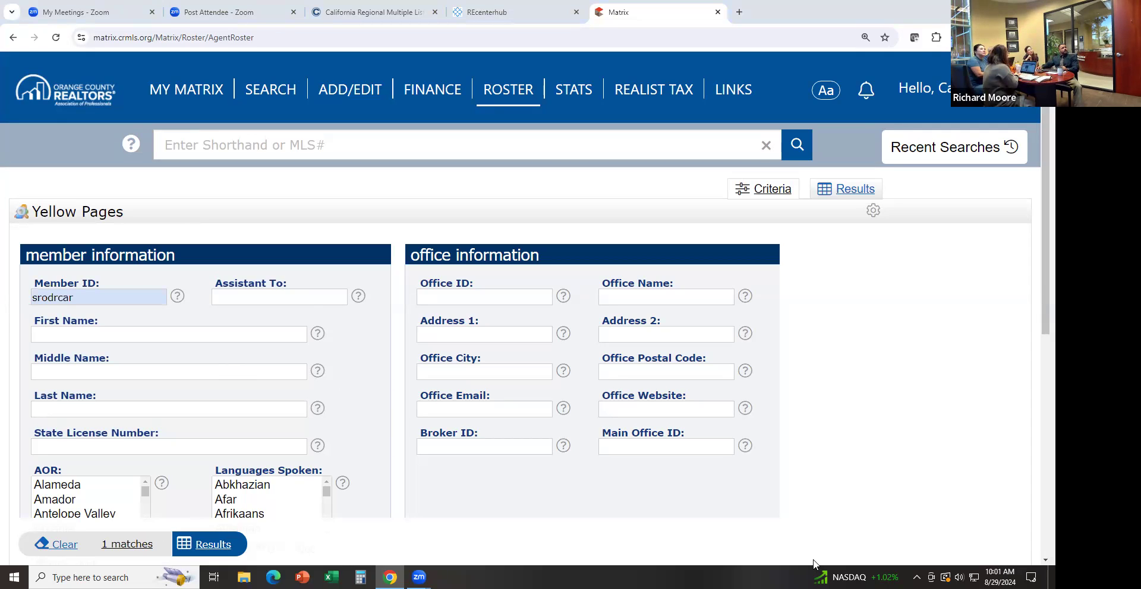
# Search the Yellow Pages roster by the agent's own member ID to get one match
pyautogui.click(217, 552)
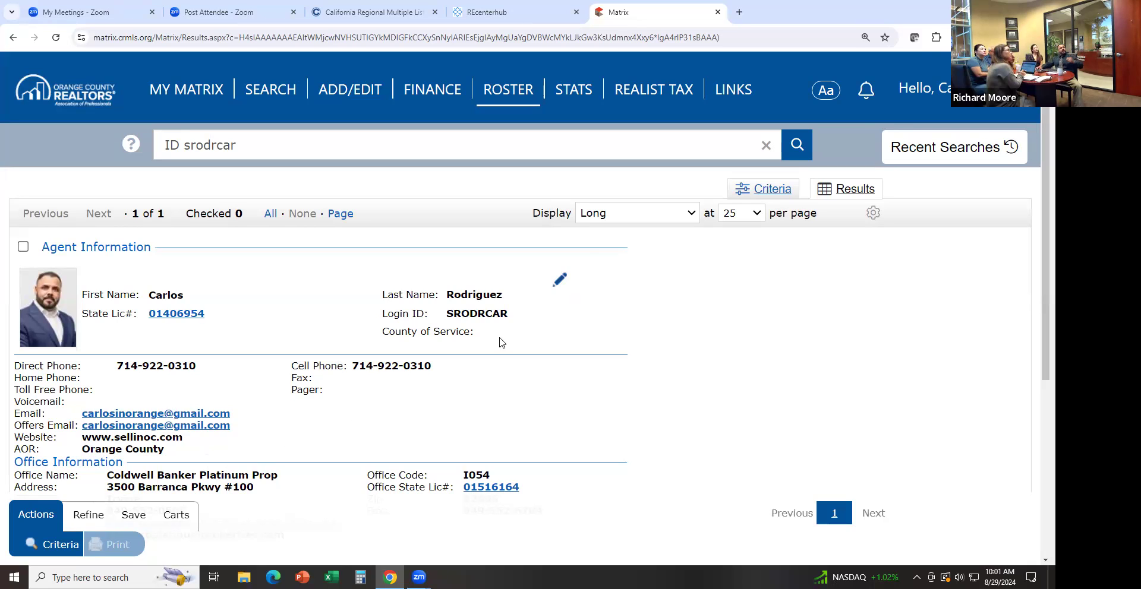
# Open the agent's Modify Member page and its Change Contact Information form
pyautogui.click(558, 288)
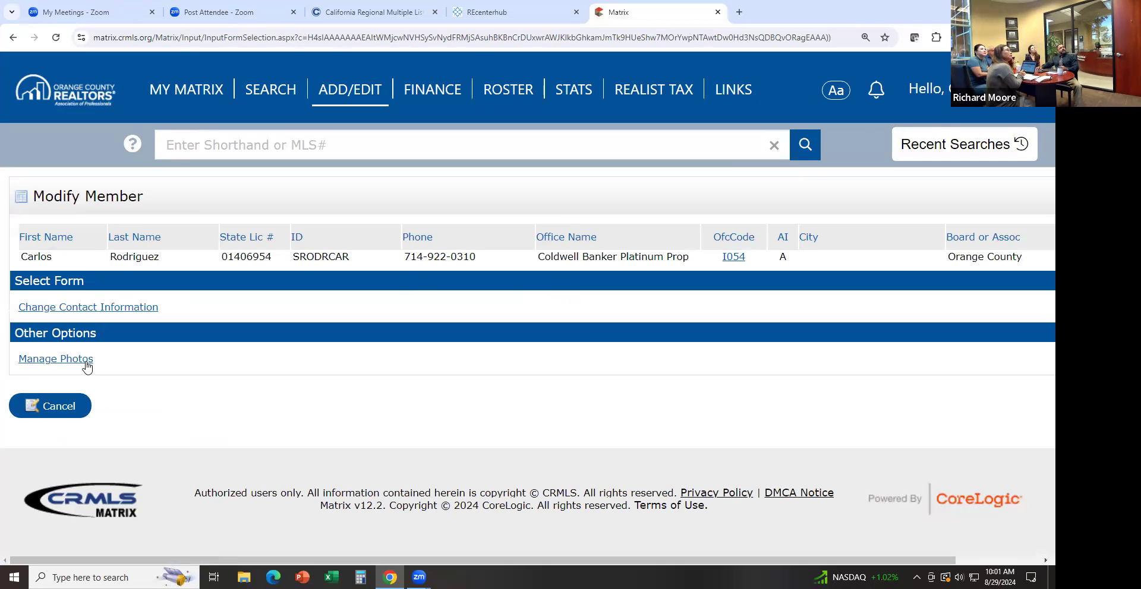
pyautogui.click(97, 309)
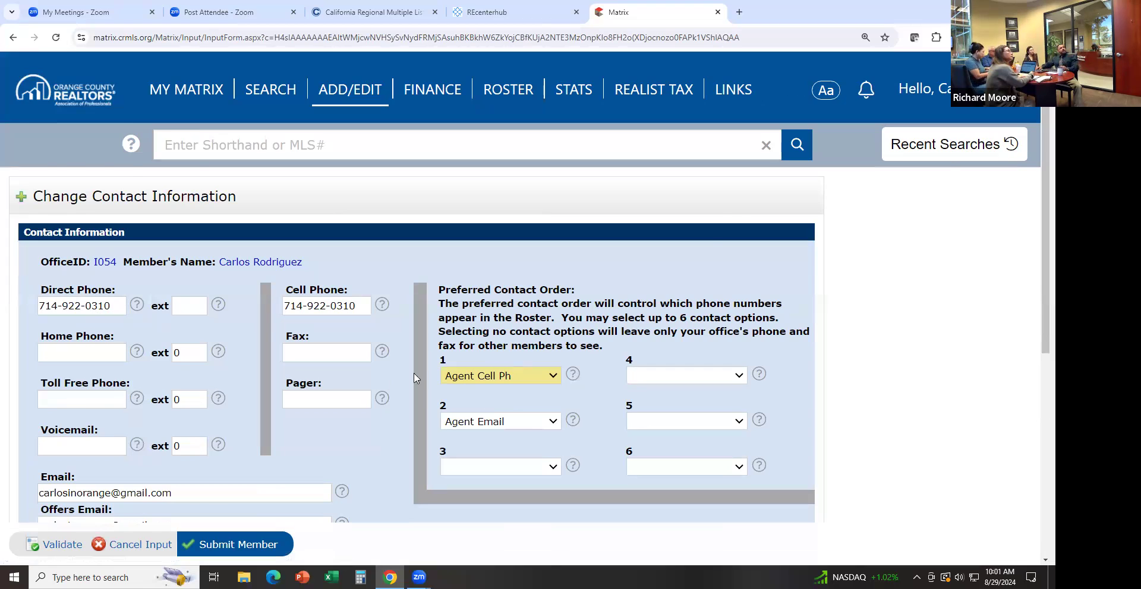
# Review and submit the agent's contact details, then go to Add / Edit Photos
pyautogui.scroll(-2, 414, 375)
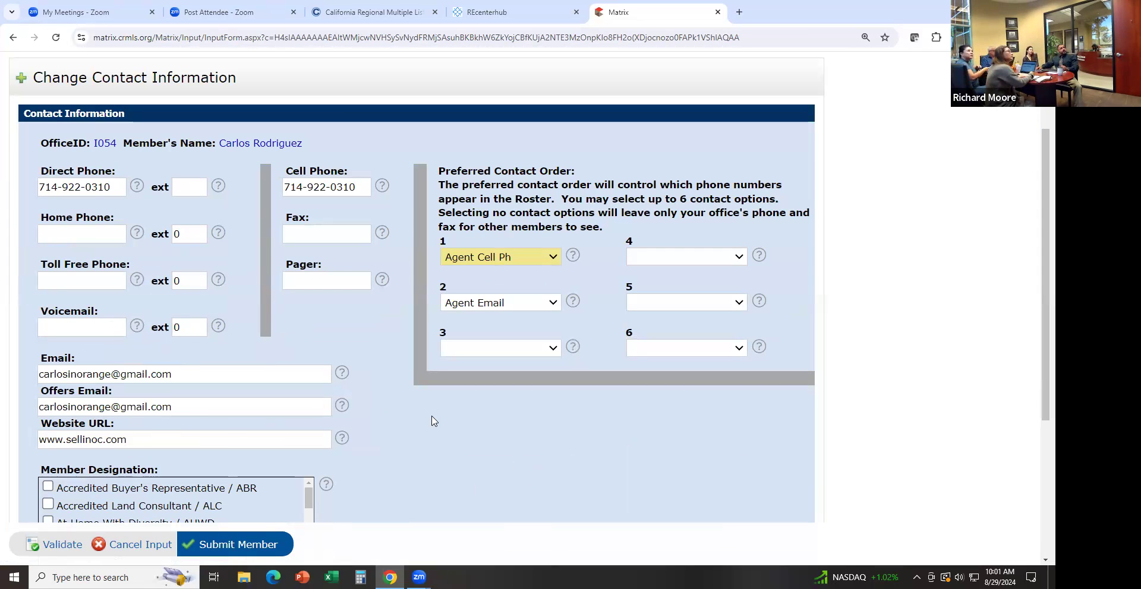
pyautogui.scroll(1, 429, 428)
pyautogui.scroll(1, 403, 461)
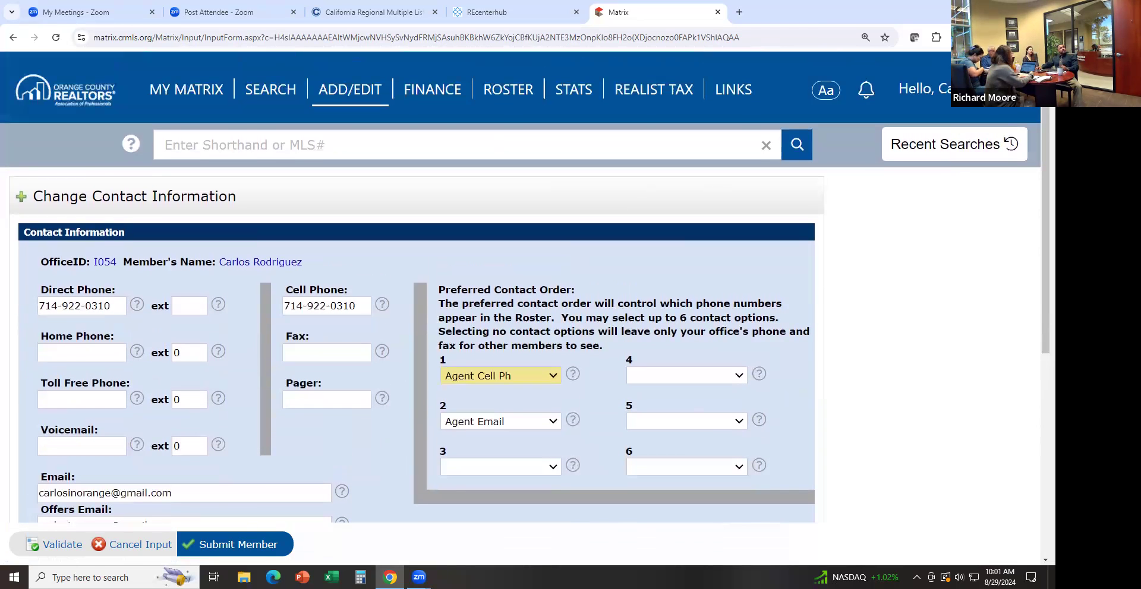
pyautogui.scroll(-6, 1014, 254)
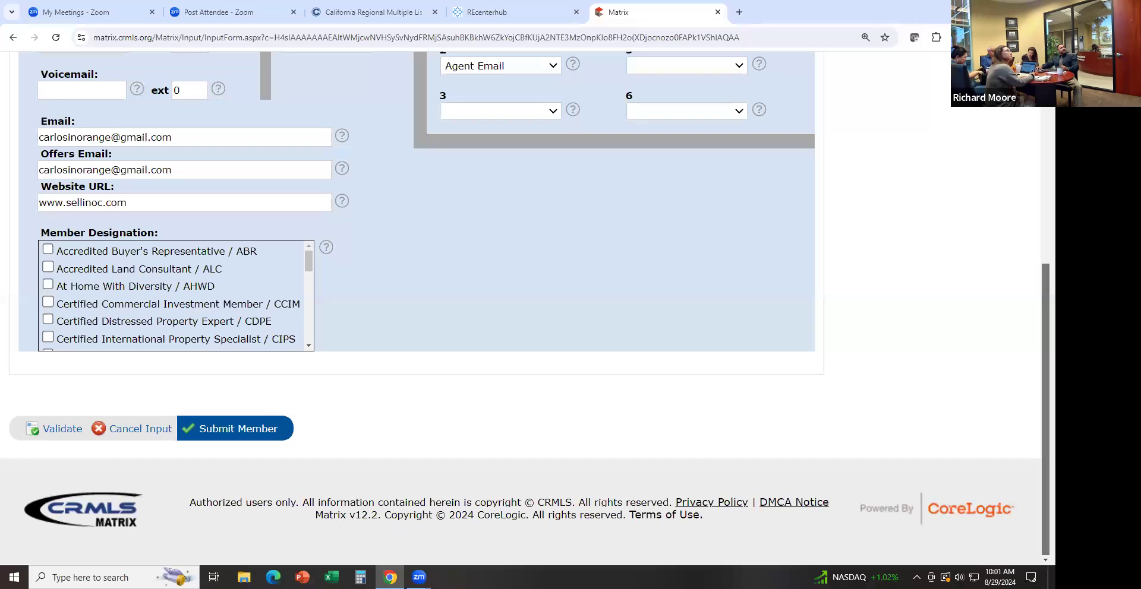
pyautogui.moveTo(309, 266)
pyautogui.mouseDown()
pyautogui.moveTo(309, 341)
pyautogui.moveTo(324, 260)
pyautogui.moveTo(312, 247)
pyautogui.mouseUp()
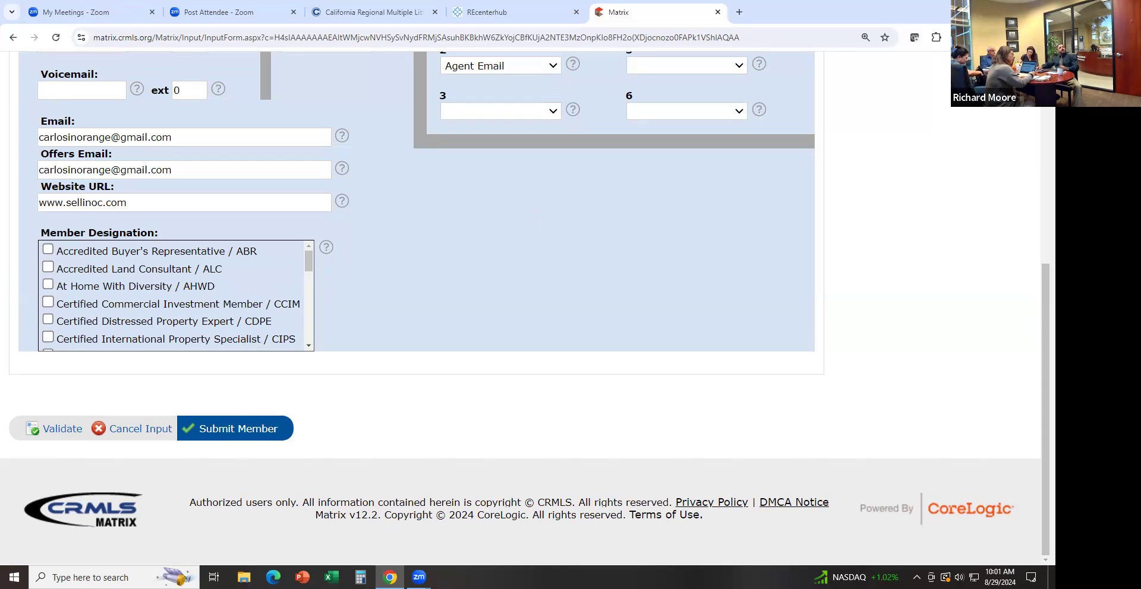
pyautogui.scroll(3, 523, 297)
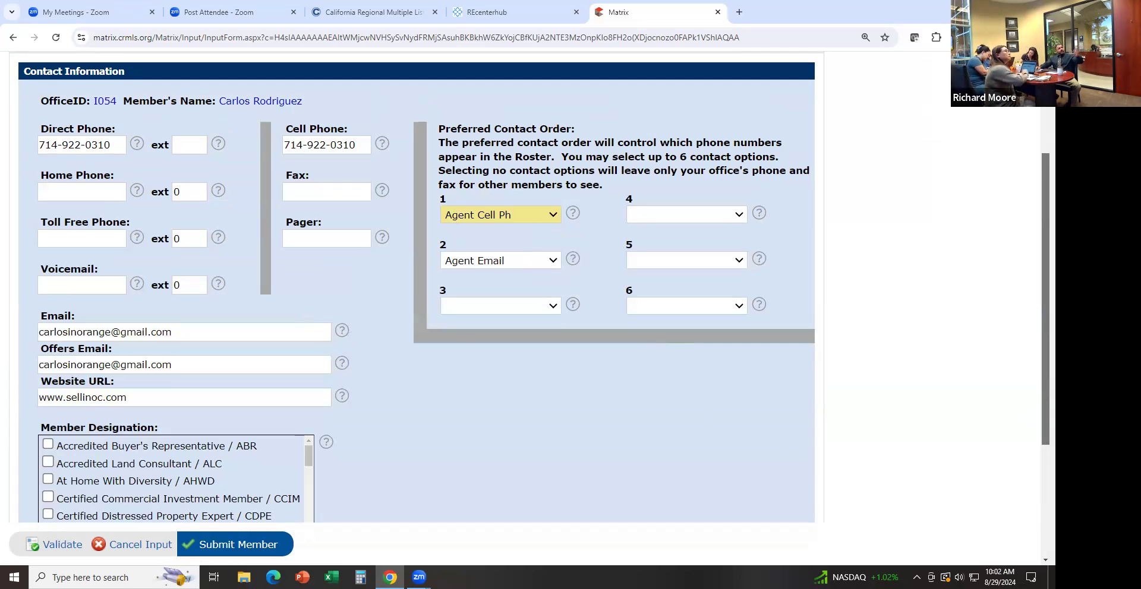
pyautogui.scroll(-3, 221, 452)
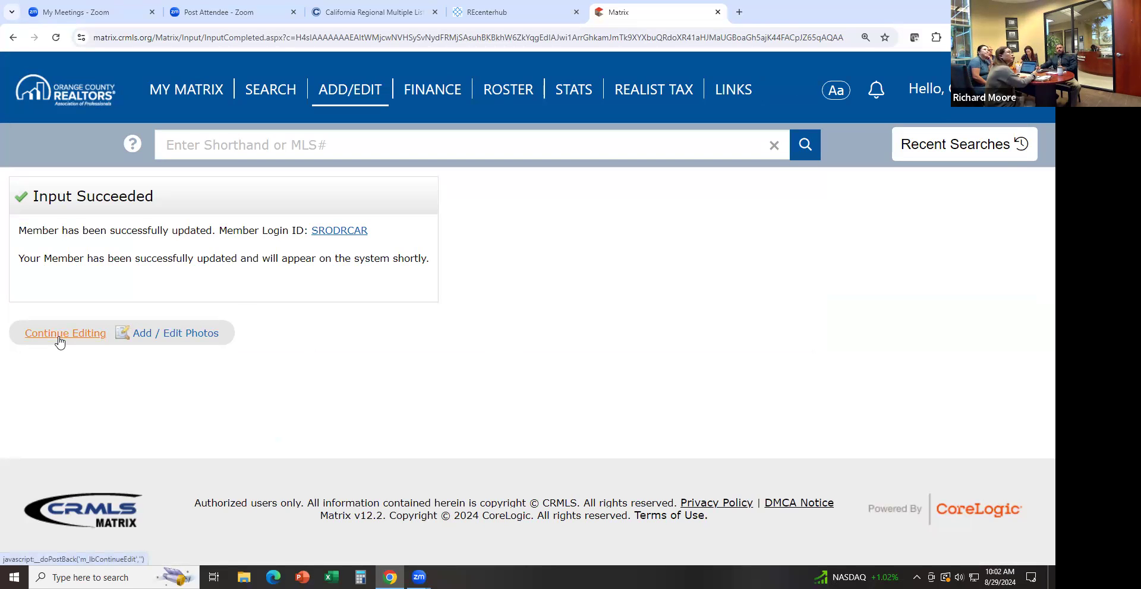
pyautogui.click(184, 335)
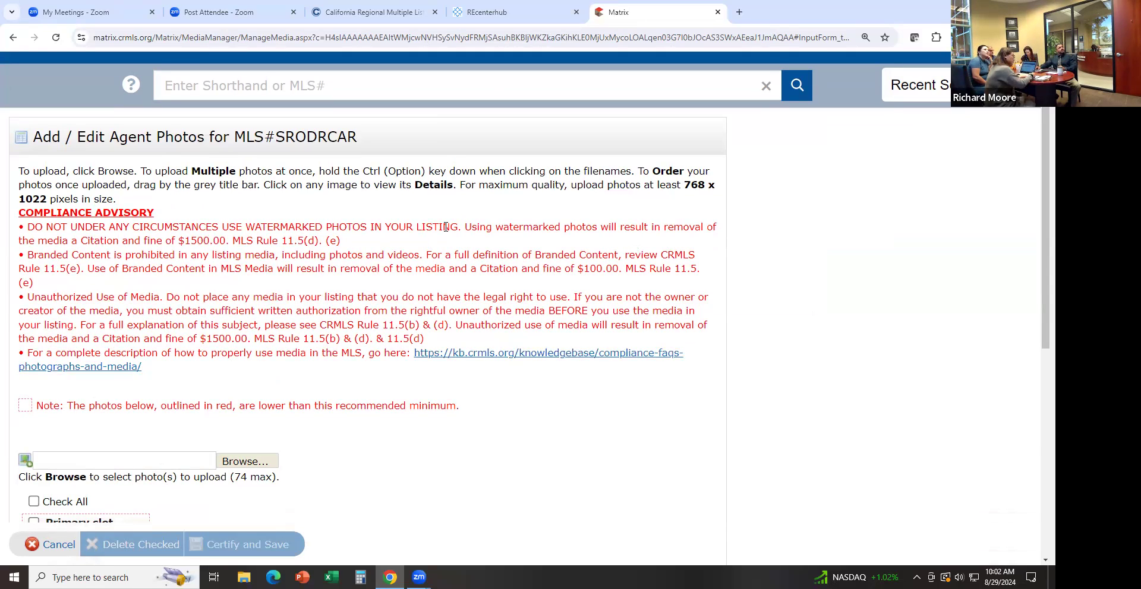
# Return to the Matrix home dashboard via MY MATRIX > Home
pyautogui.scroll(1, 690, 215)
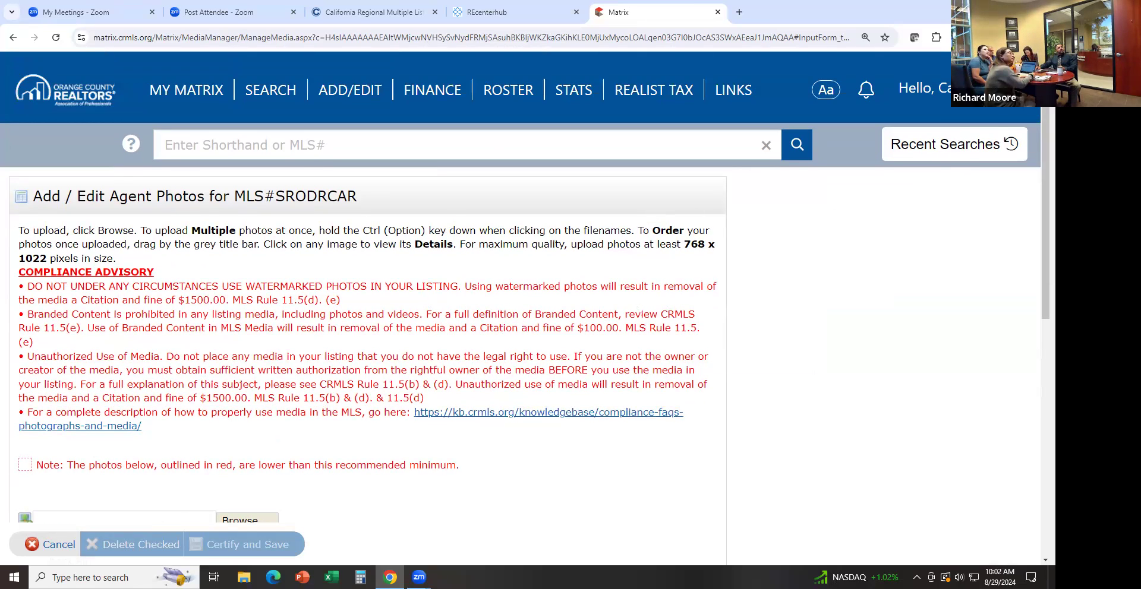
pyautogui.moveTo(186, 90)
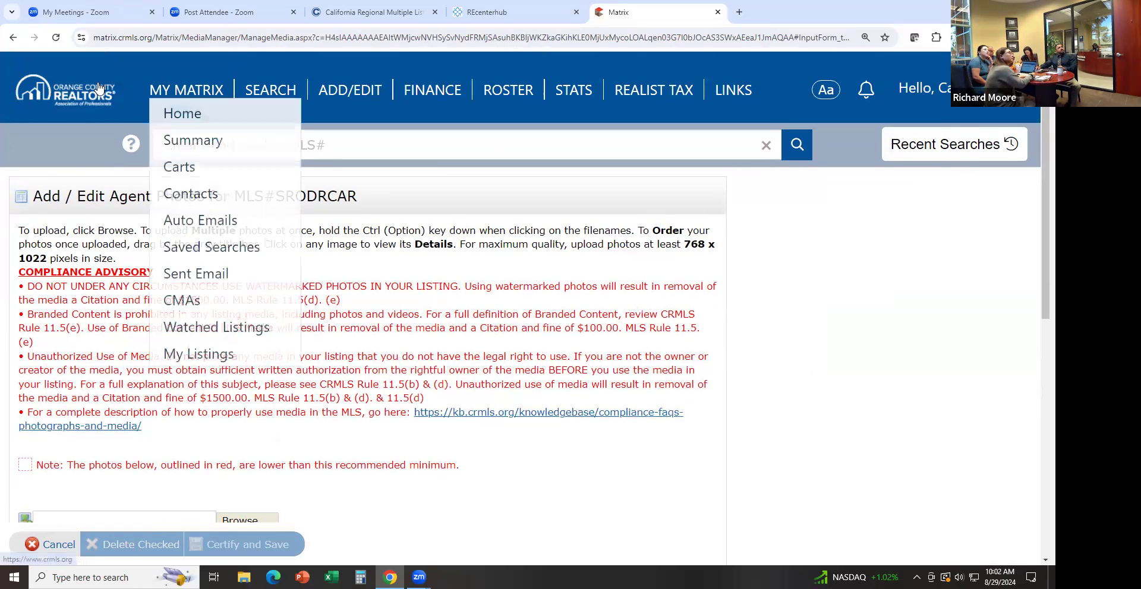
pyautogui.click(196, 116)
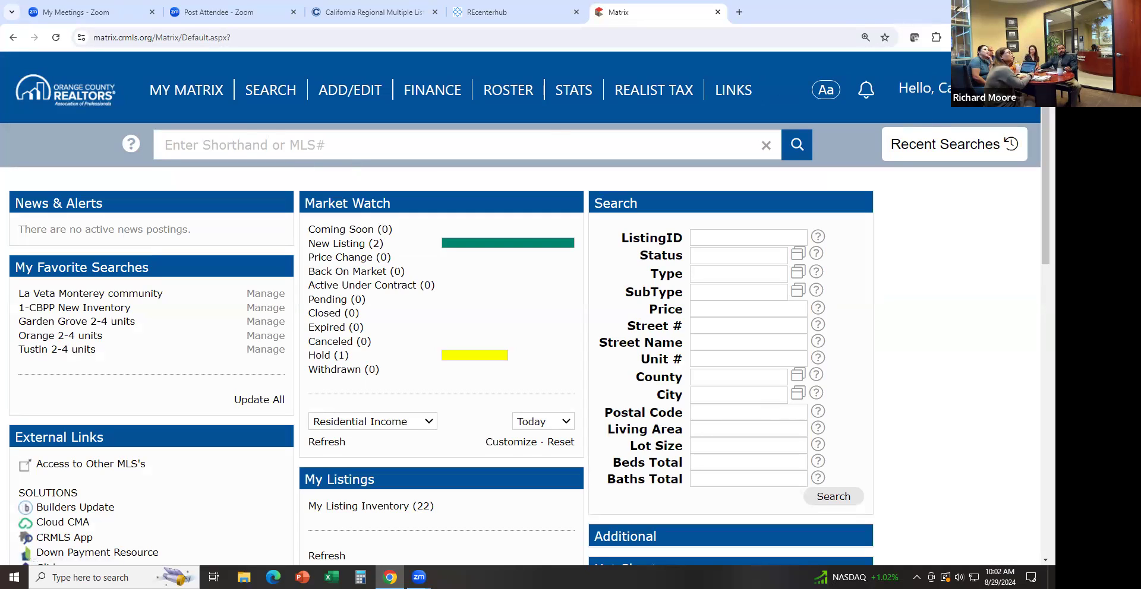
pyautogui.click(947, 90)
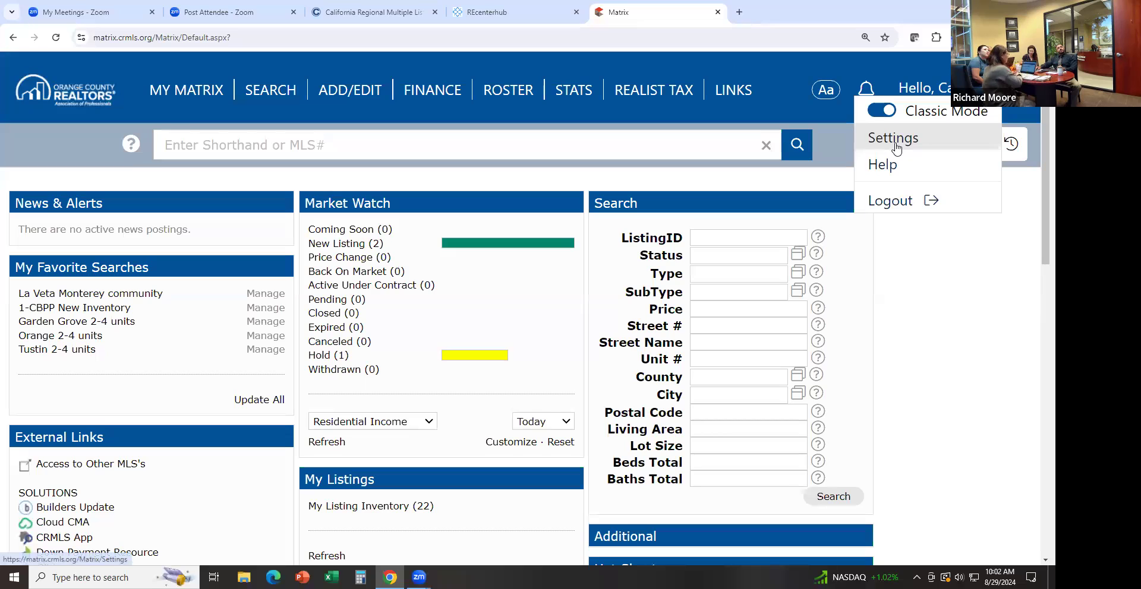
# Open Settings > My Information and scroll down to the Office Website row
pyautogui.click(893, 139)
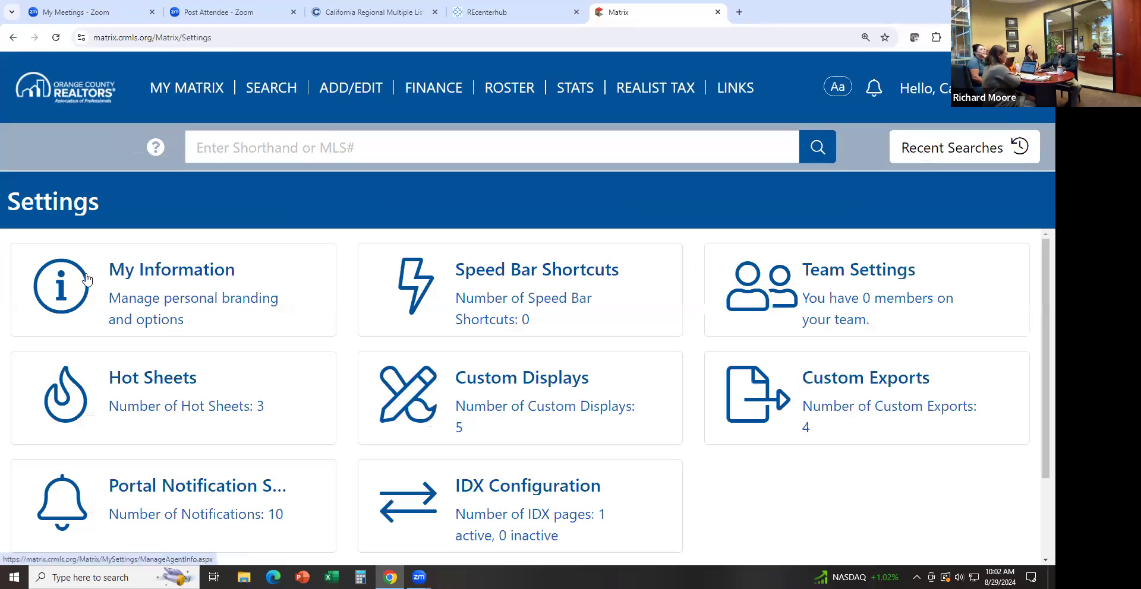
pyautogui.click(168, 282)
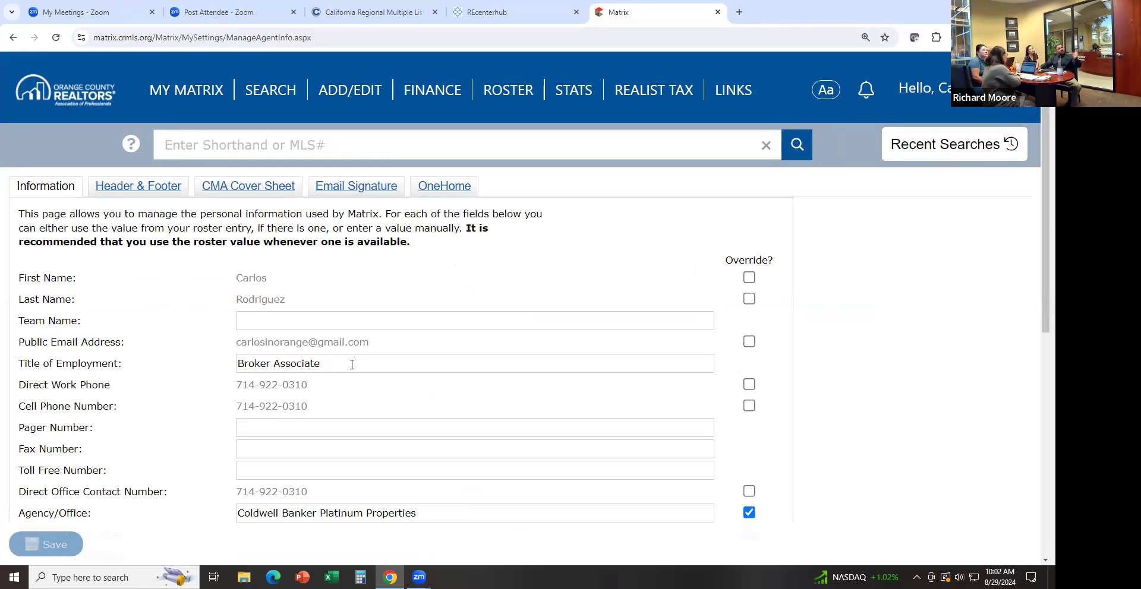
pyautogui.scroll(-1, 853, 413)
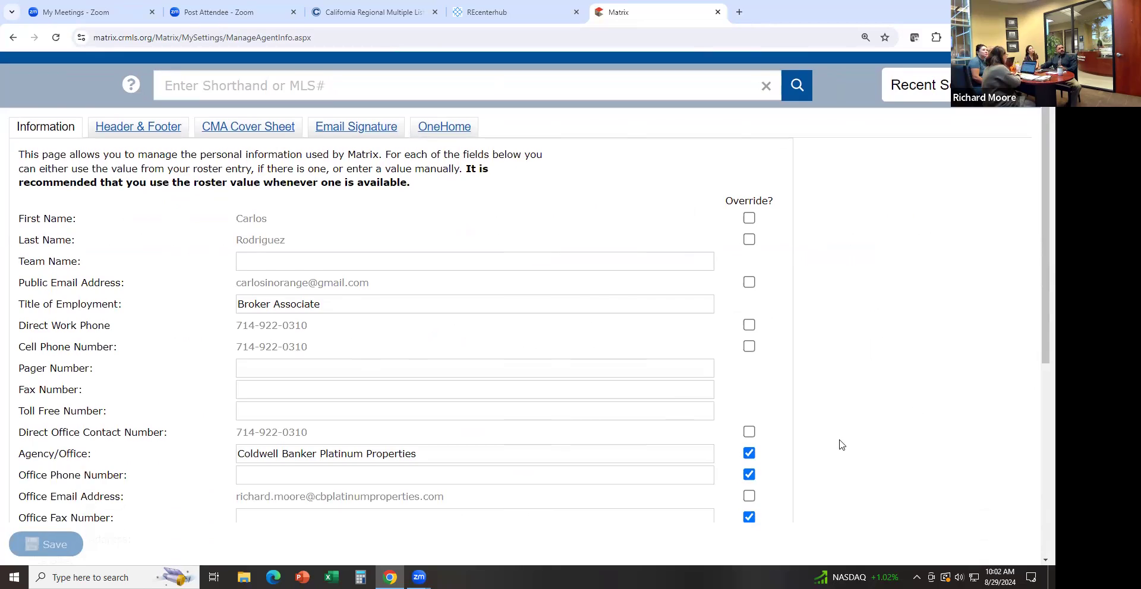
pyautogui.scroll(-1, 841, 445)
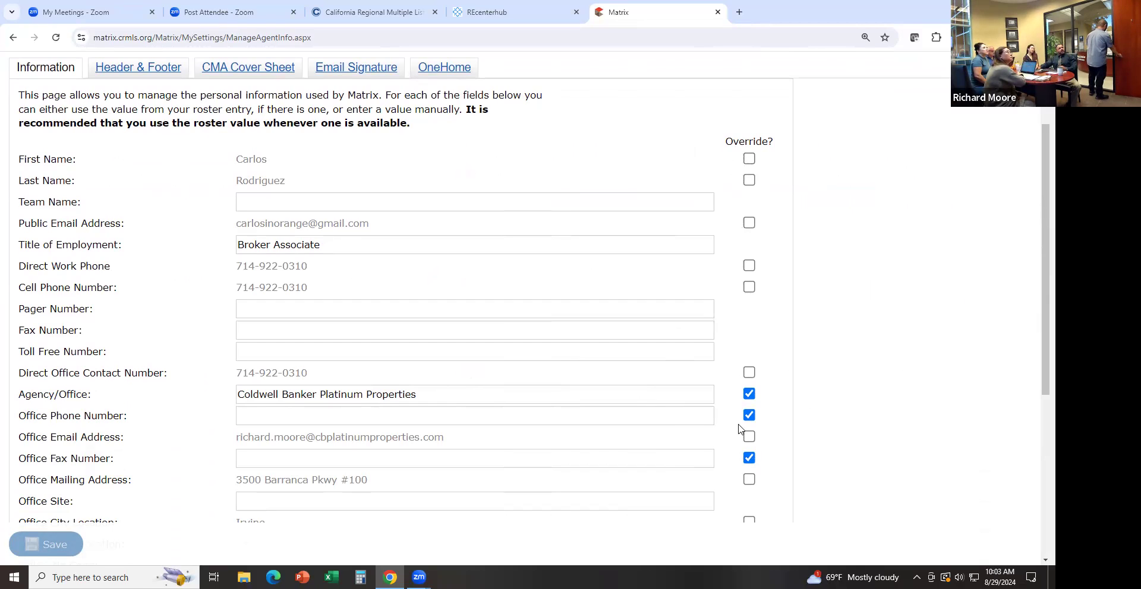
pyautogui.scroll(-1, 759, 395)
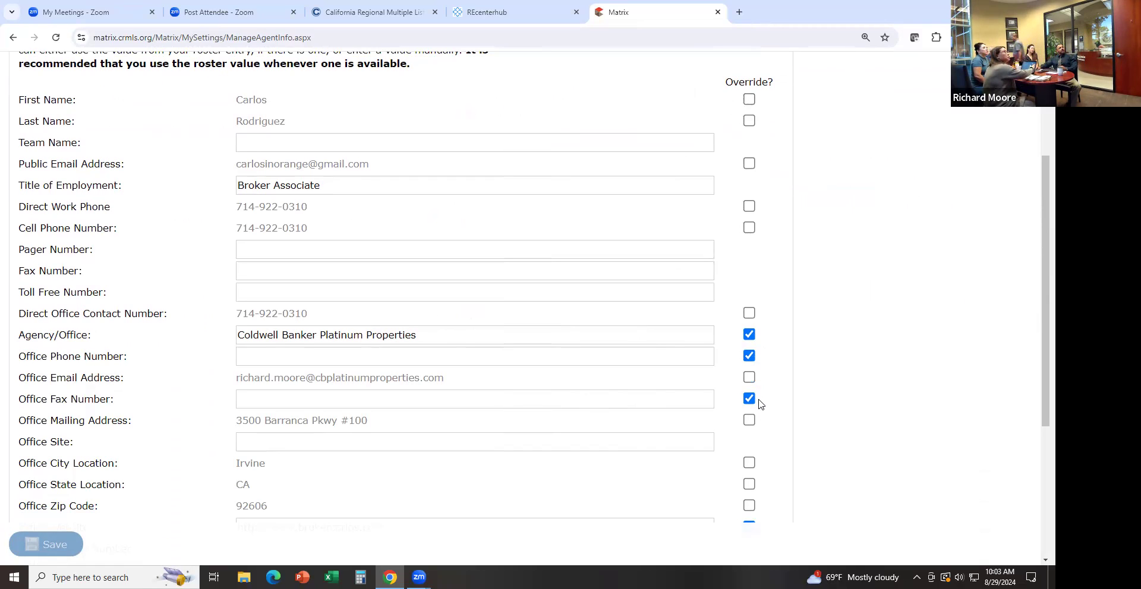
pyautogui.scroll(-1, 758, 398)
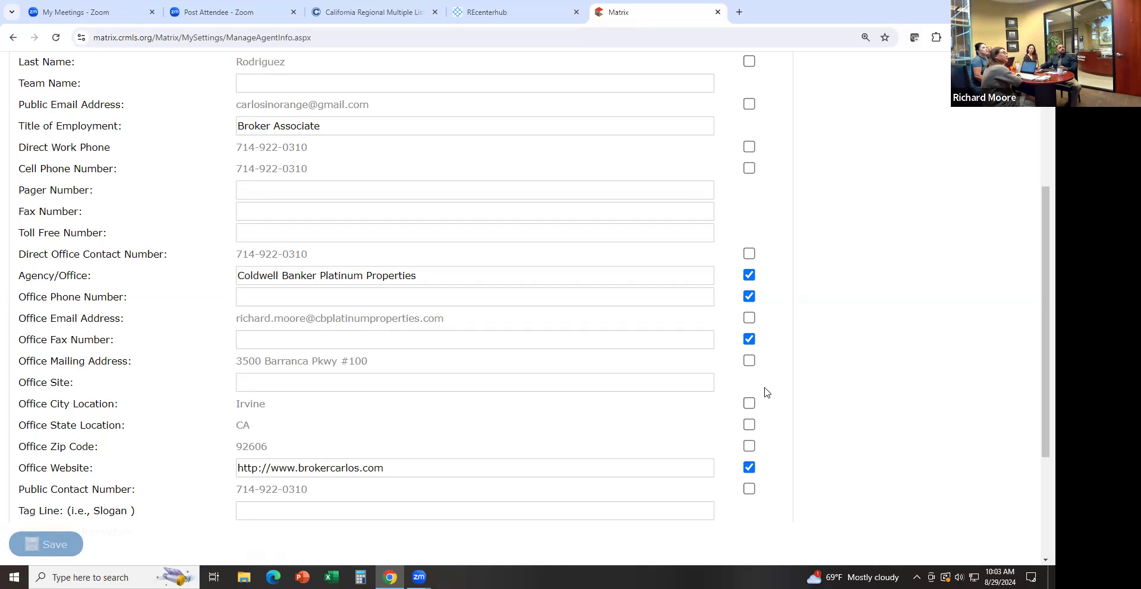
# Toggle the Agency/Office override off and back on, keeping the custom value
pyautogui.click(748, 277)
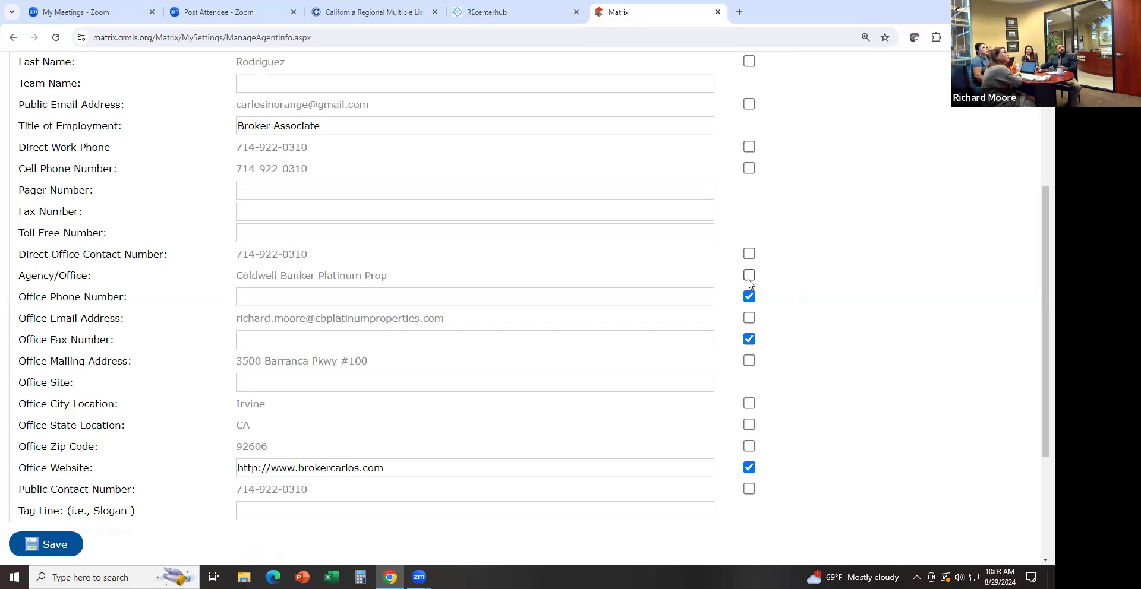
pyautogui.click(749, 277)
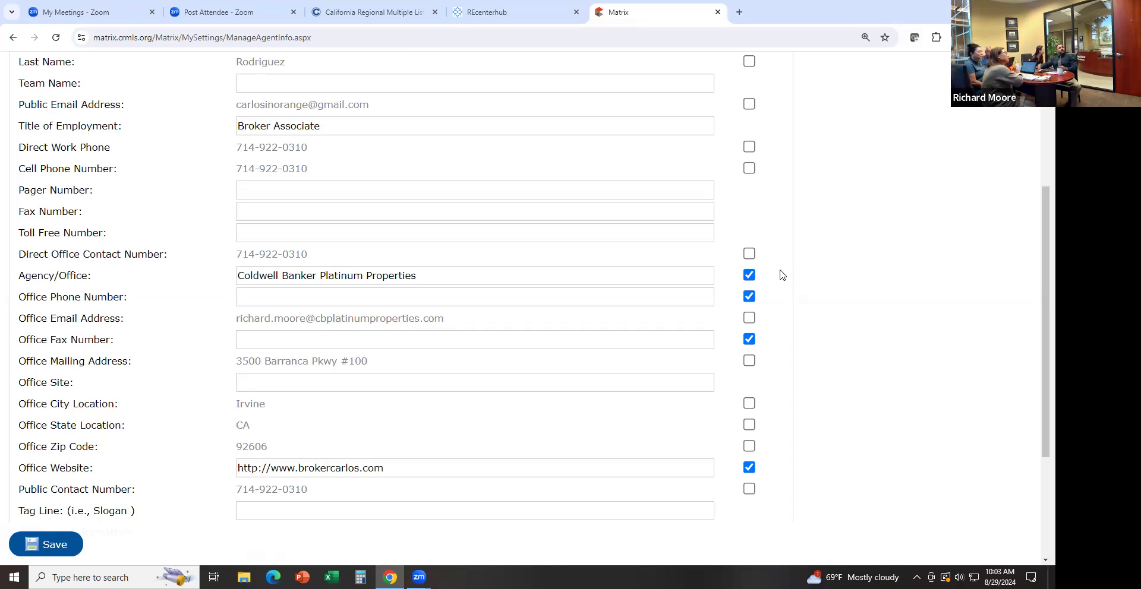
pyautogui.scroll(2, 782, 273)
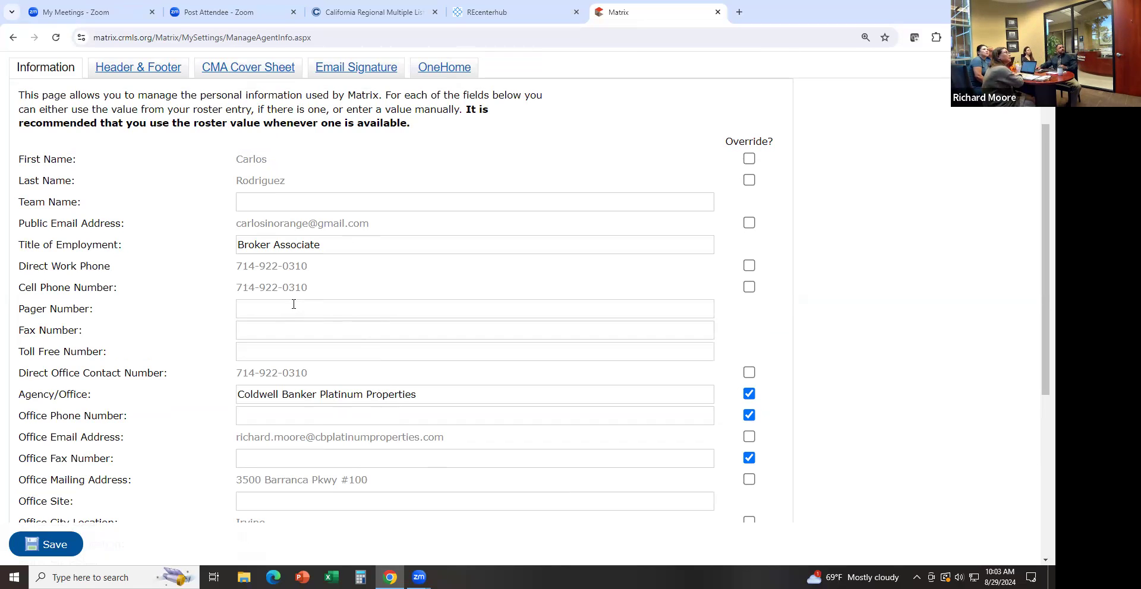
pyautogui.scroll(-2, 293, 300)
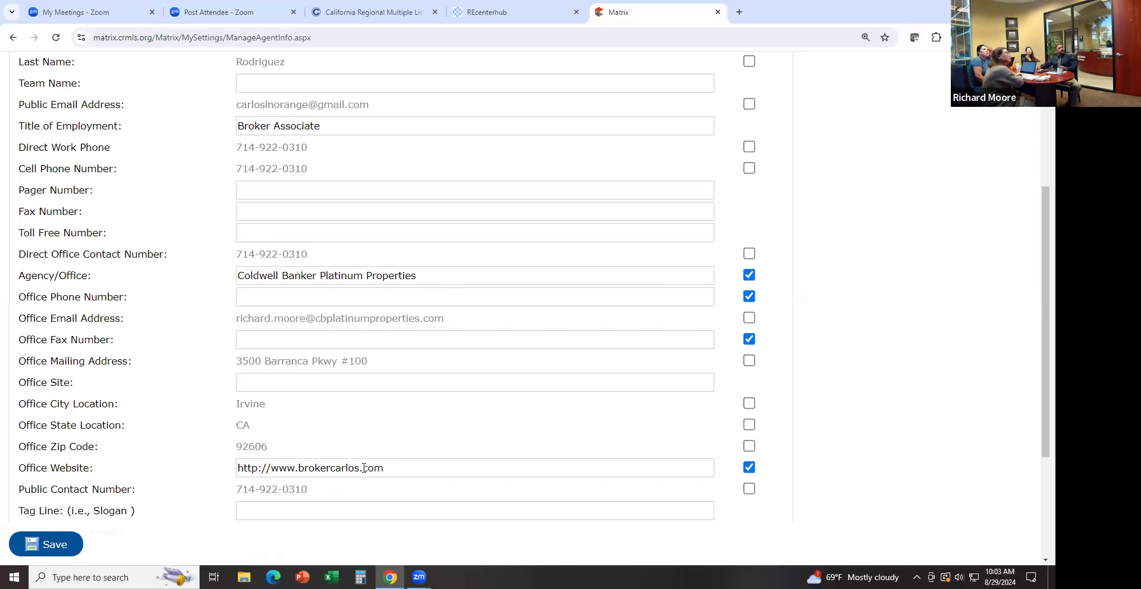
pyautogui.doubleClick(320, 469)
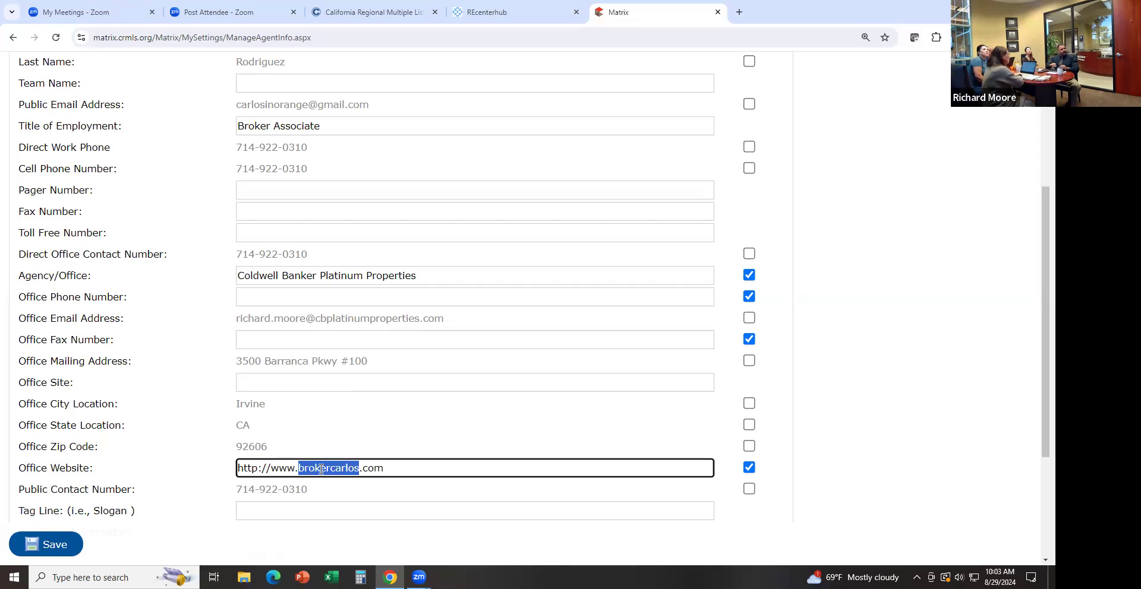
pyautogui.write('sellingoc.')
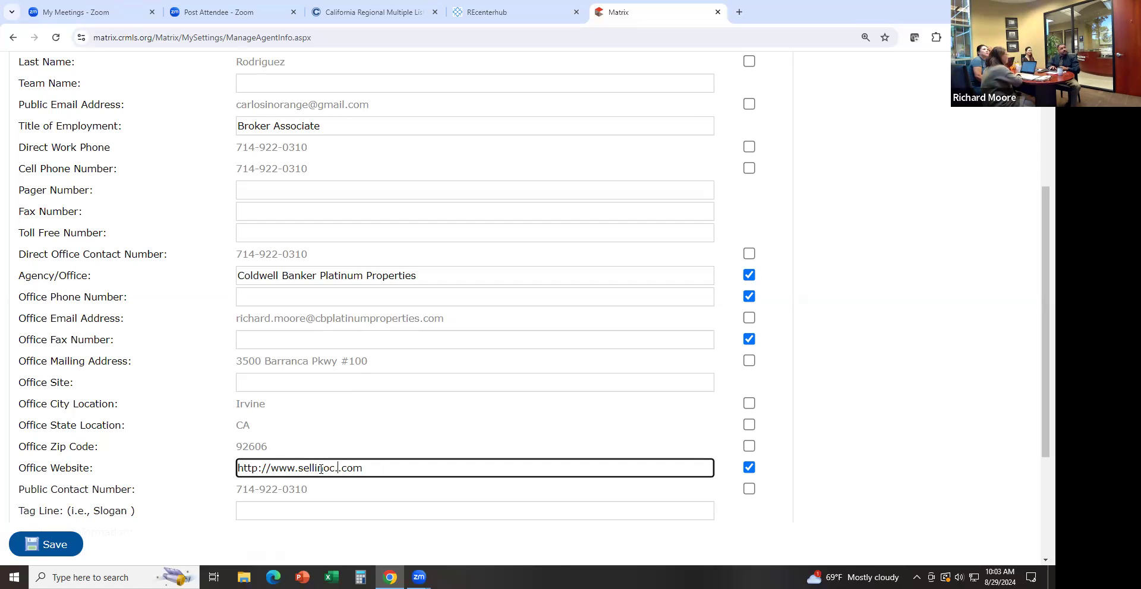
pyautogui.press('BackSpace')
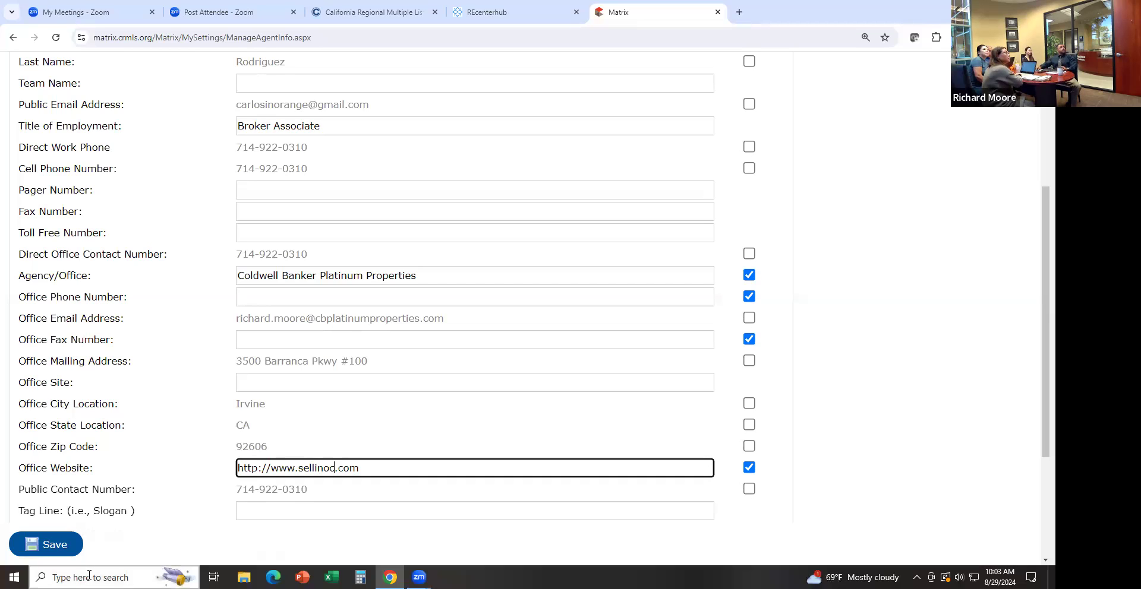
pyautogui.click(48, 544)
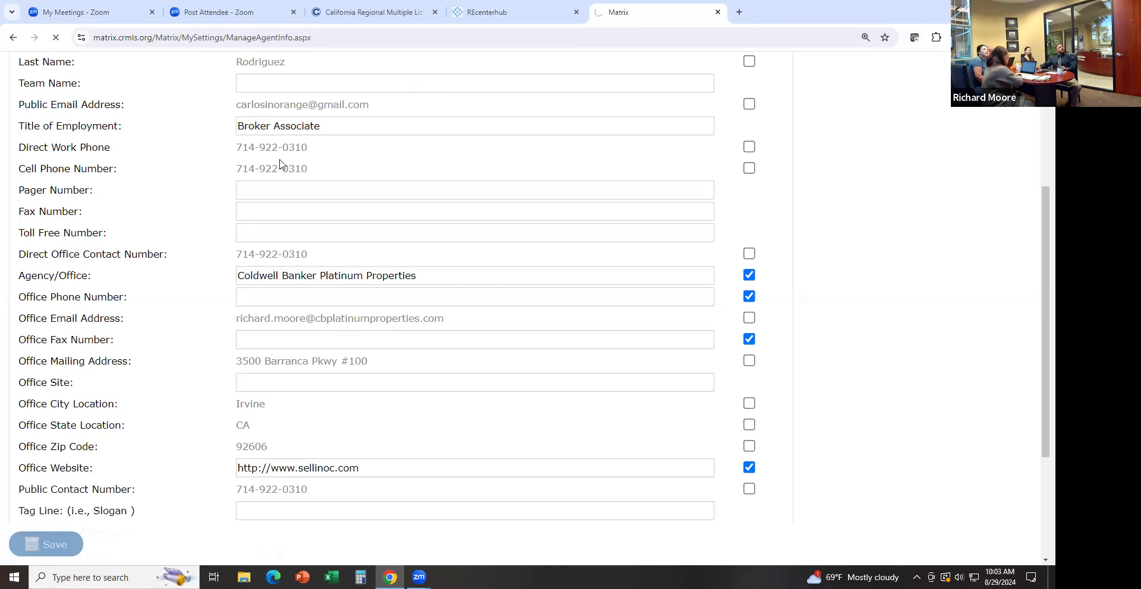
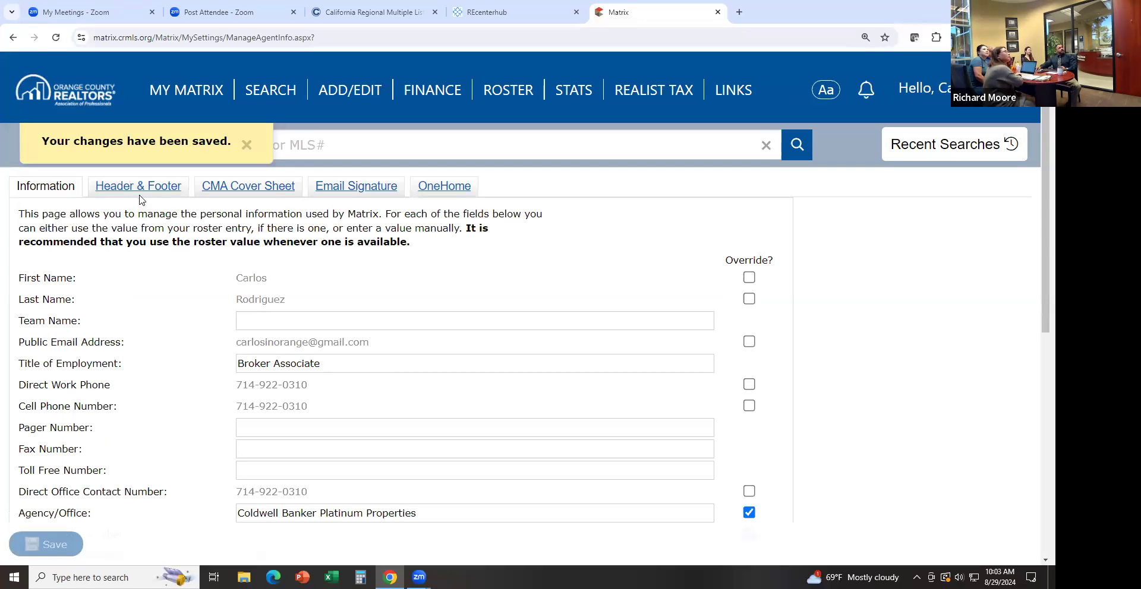
# Open the Header & Footer settings and bring up the banner image/theme gallery
pyautogui.click(140, 190)
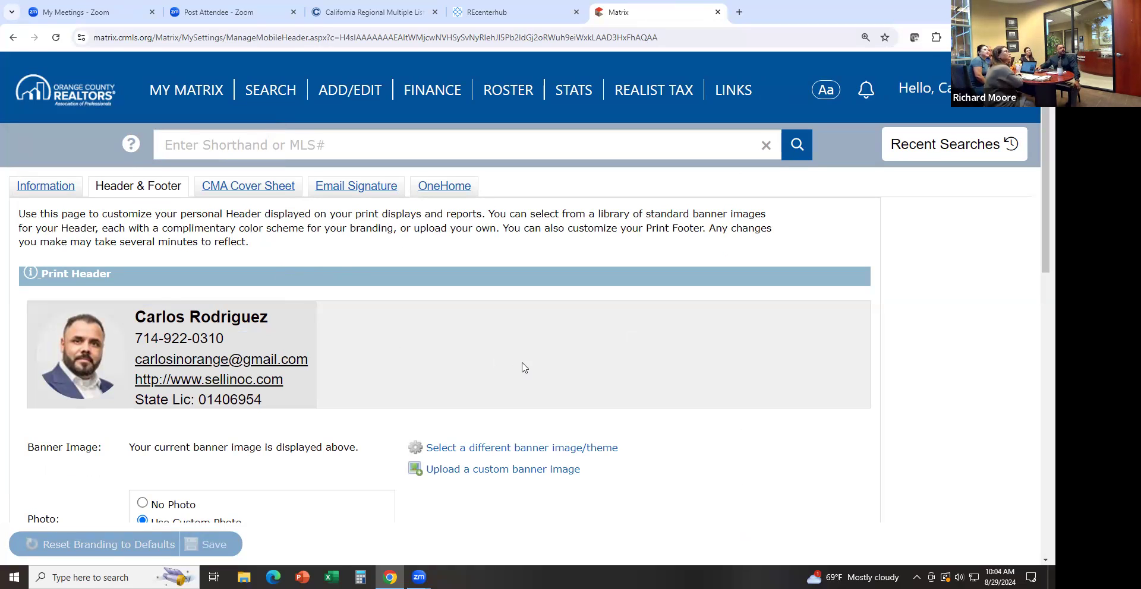
pyautogui.scroll(-1, 452, 333)
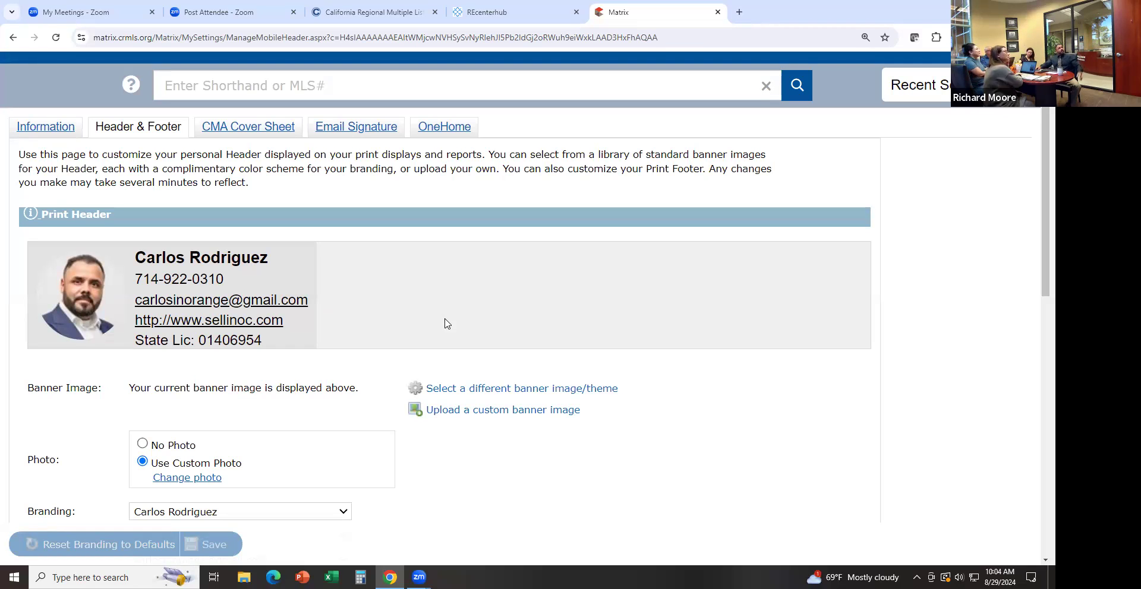
pyautogui.scroll(-3, 447, 324)
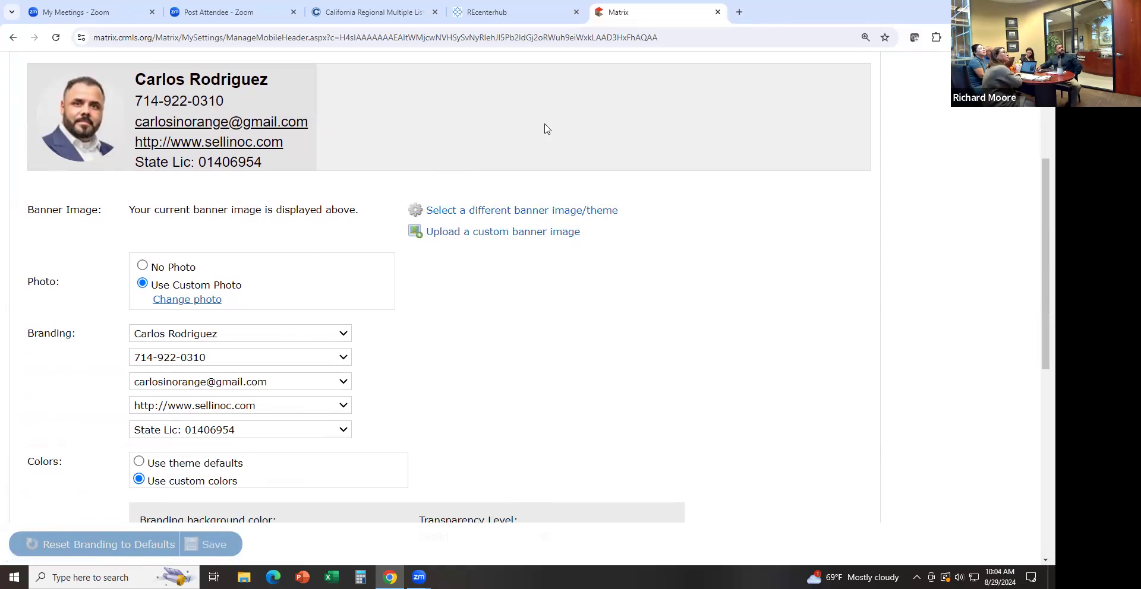
pyautogui.click(462, 213)
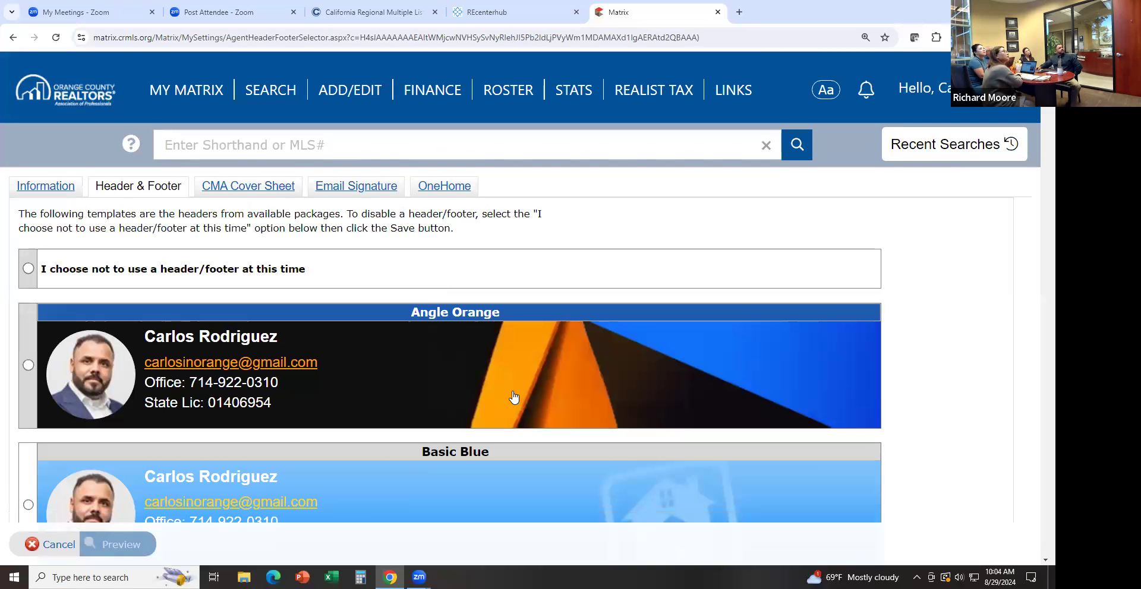
# Browse the banner templates from top to bottom, then cancel without choosing one
pyautogui.scroll(-1, 512, 399)
pyautogui.scroll(-20, 450, 288)
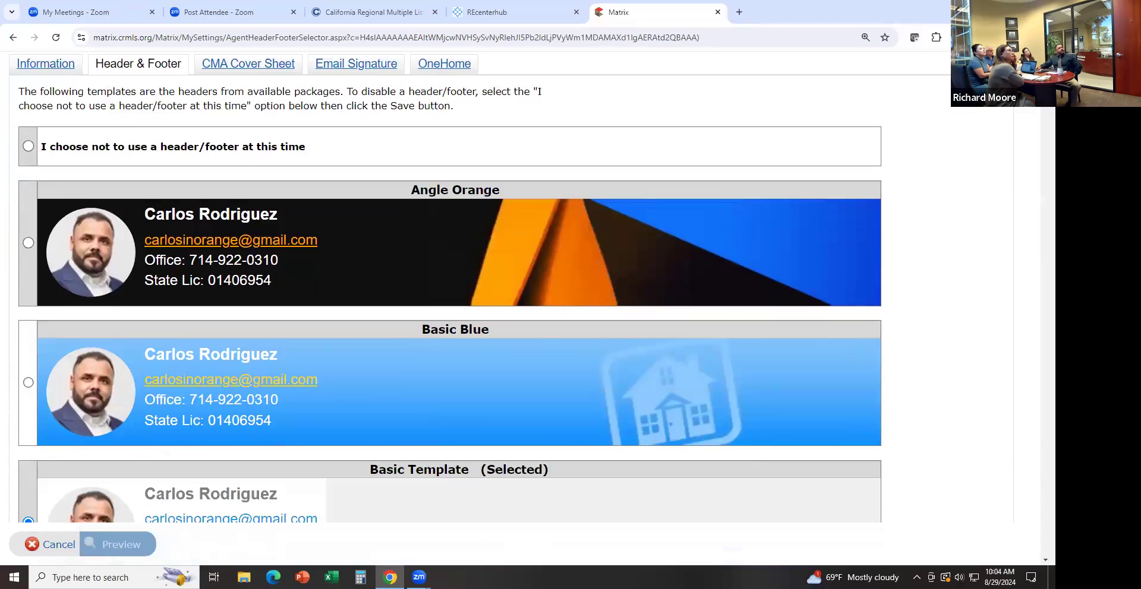
pyautogui.scroll(-20, 450, 288)
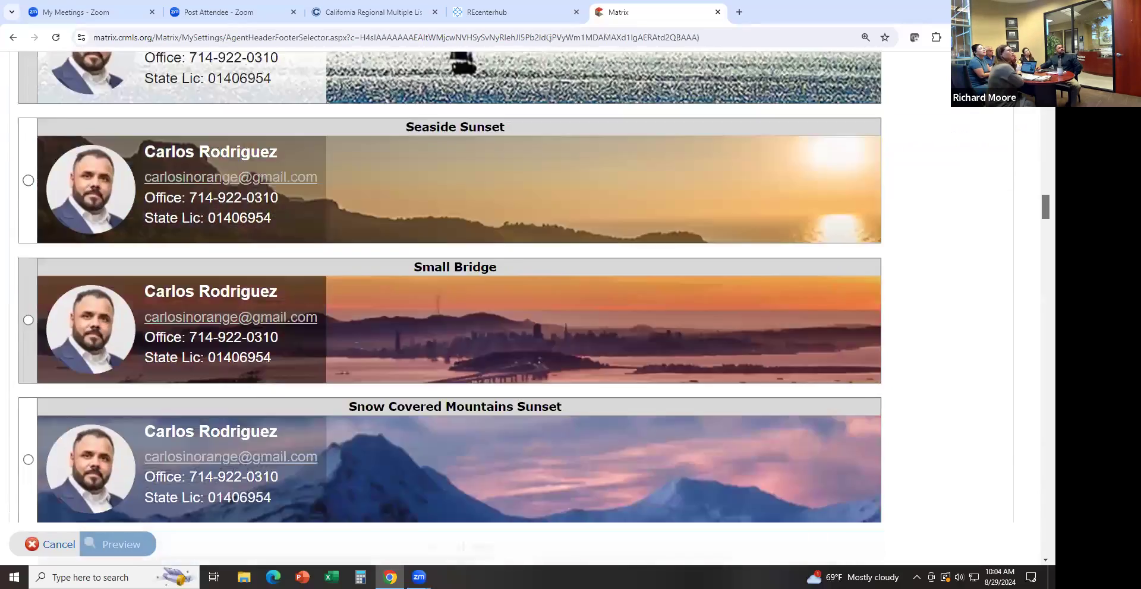
pyautogui.press('Home')
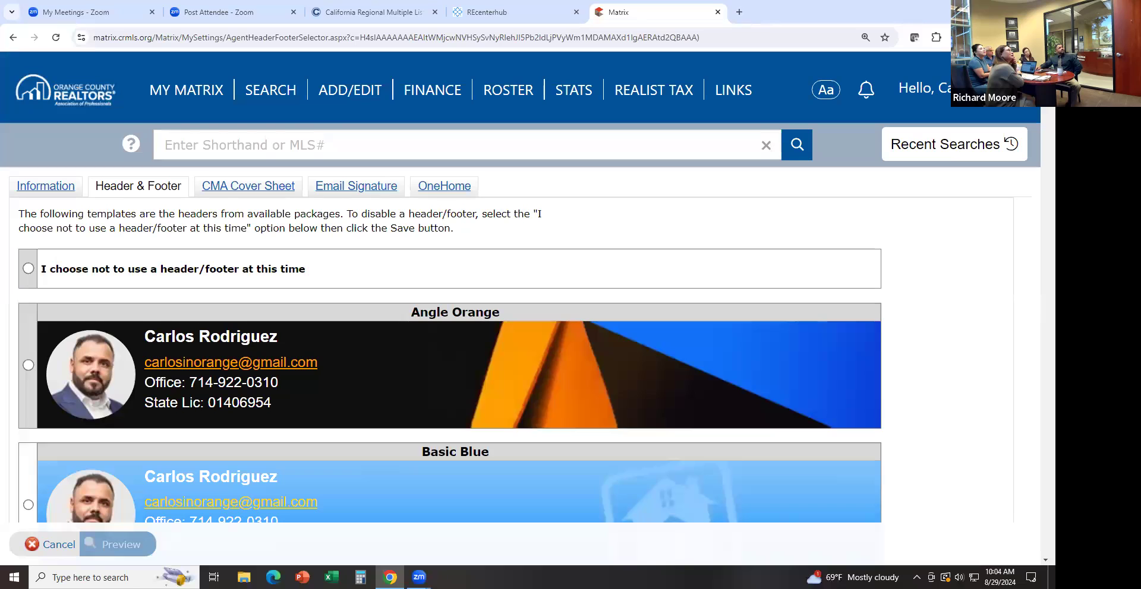
pyautogui.press('End')
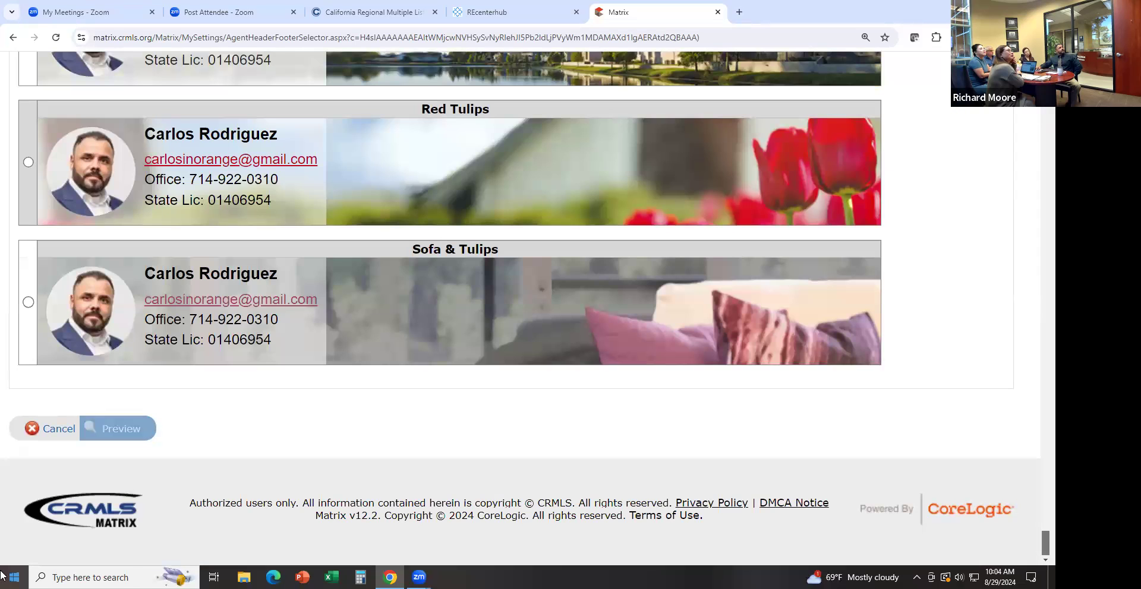
pyautogui.click(63, 423)
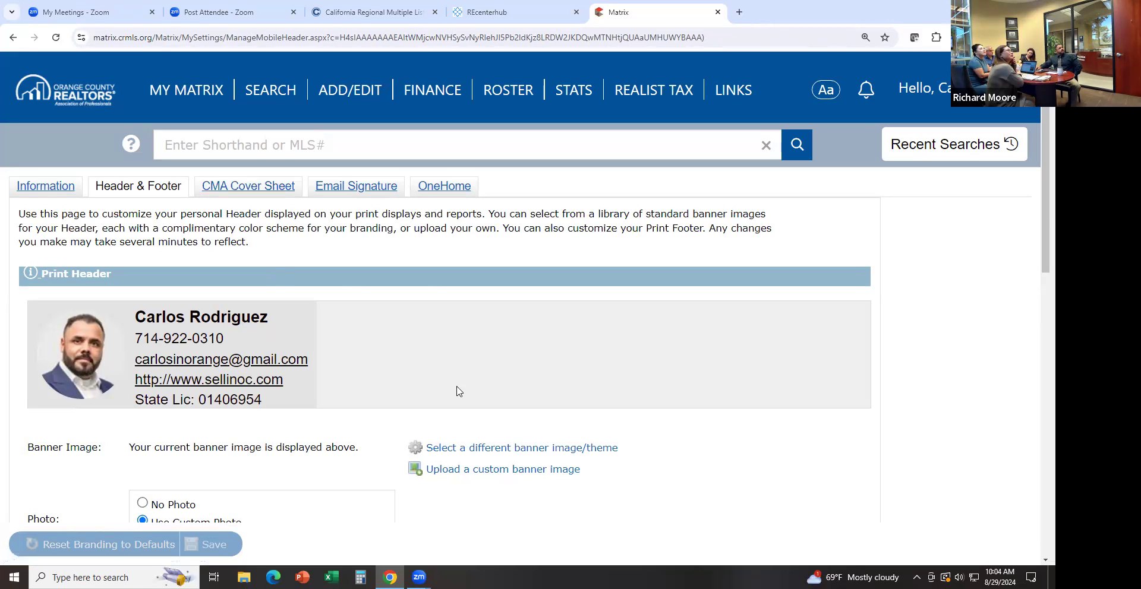
# Pick a blue hue in the branding background colour chooser and confirm with Done
pyautogui.scroll(-8, 523, 285)
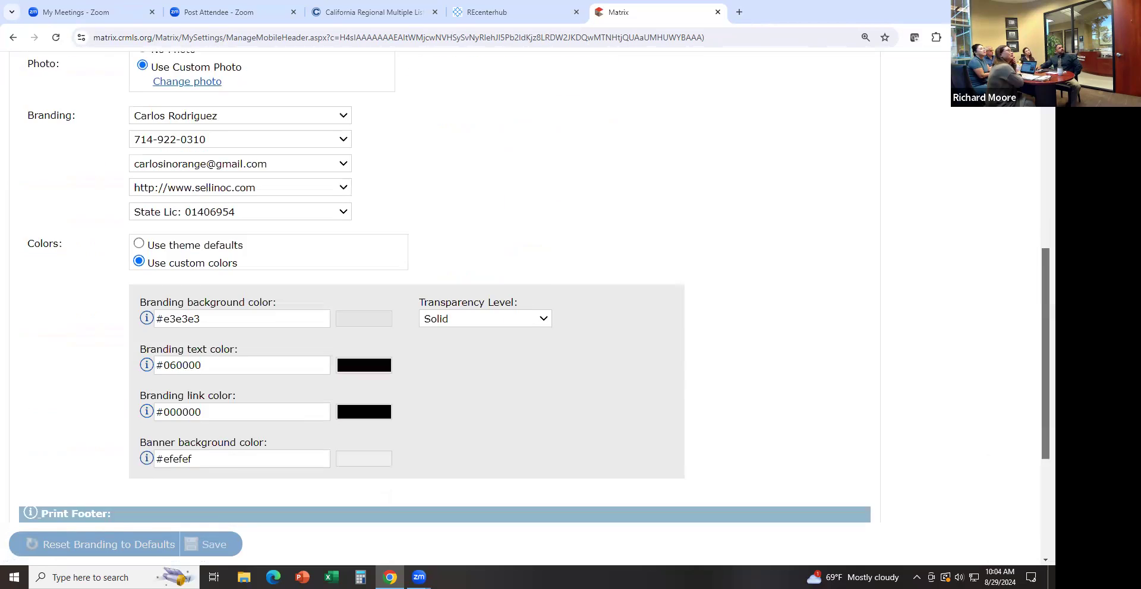
pyautogui.scroll(-2, 523, 285)
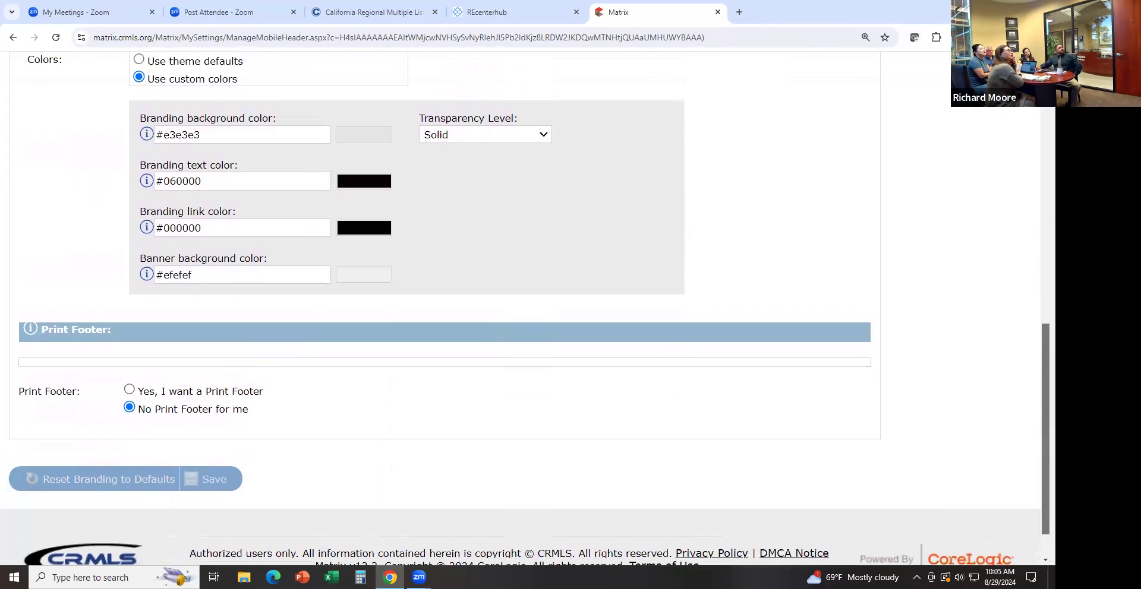
pyautogui.scroll(6, 523, 285)
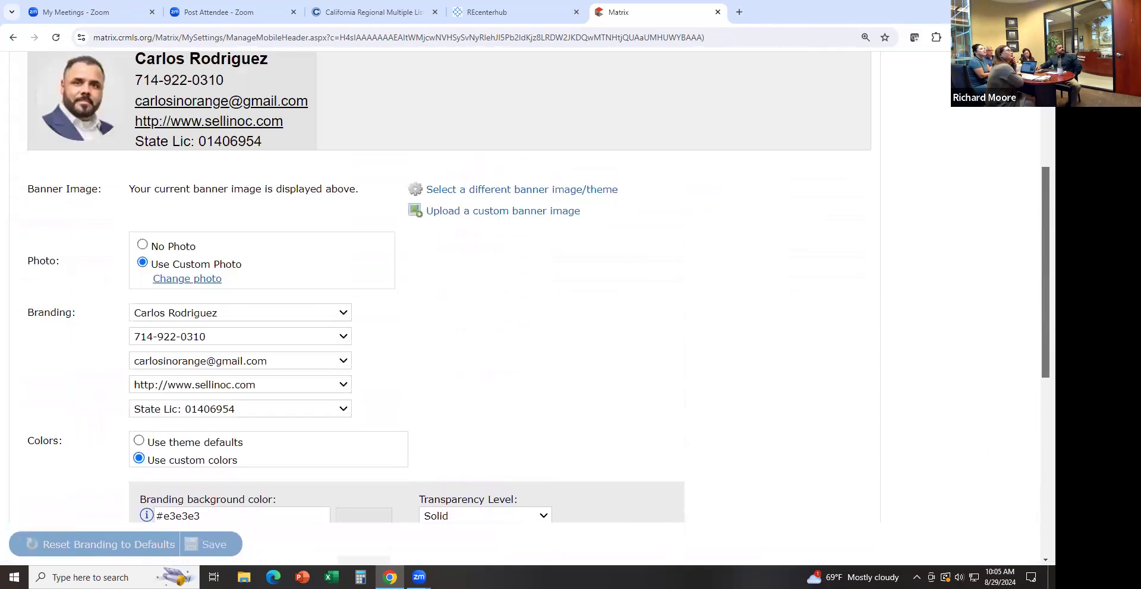
pyautogui.scroll(-1, 196, 552)
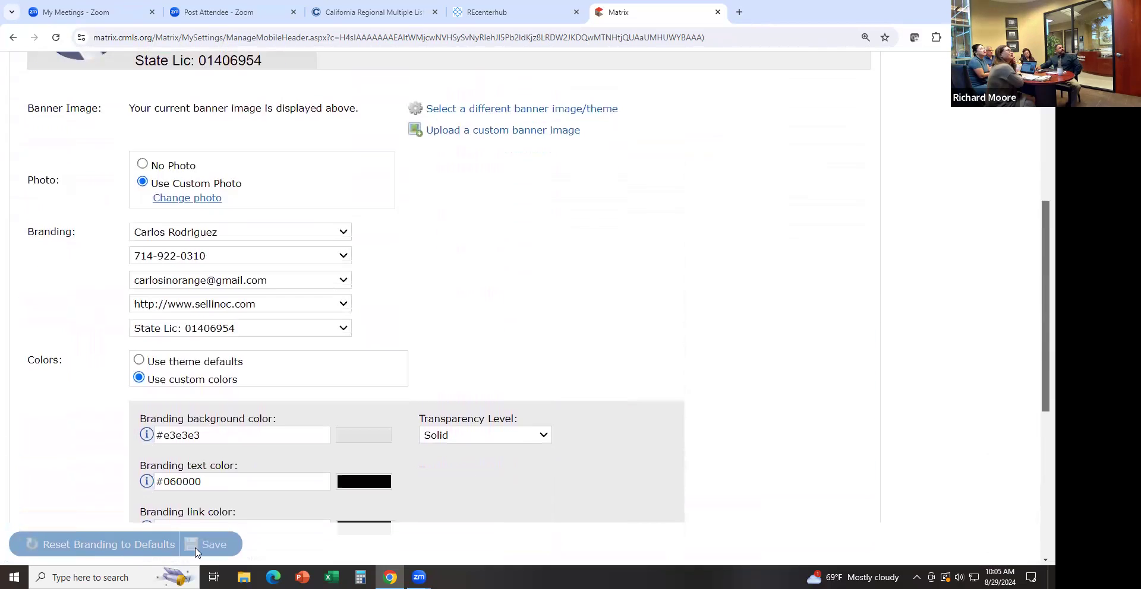
pyautogui.click(369, 435)
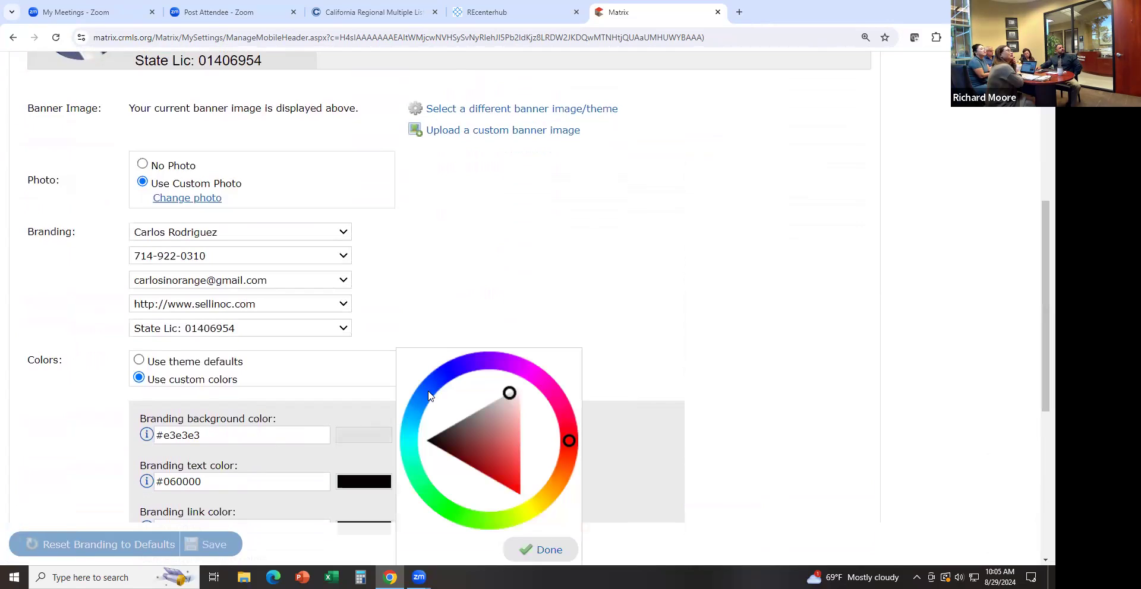
pyautogui.click(418, 414)
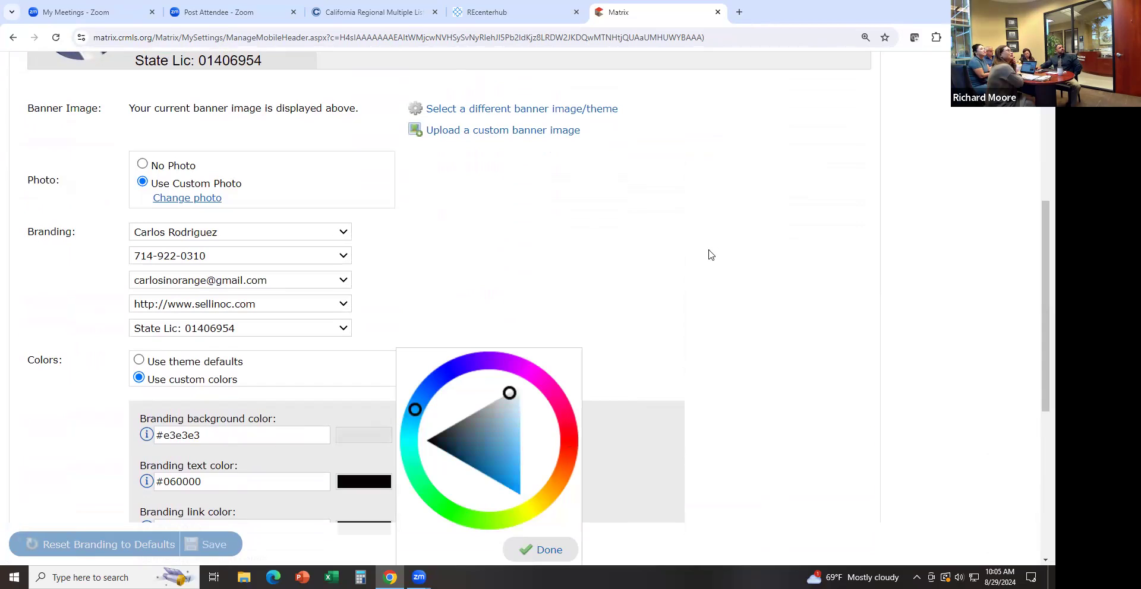
pyautogui.scroll(1, 708, 254)
pyautogui.scroll(1, 642, 422)
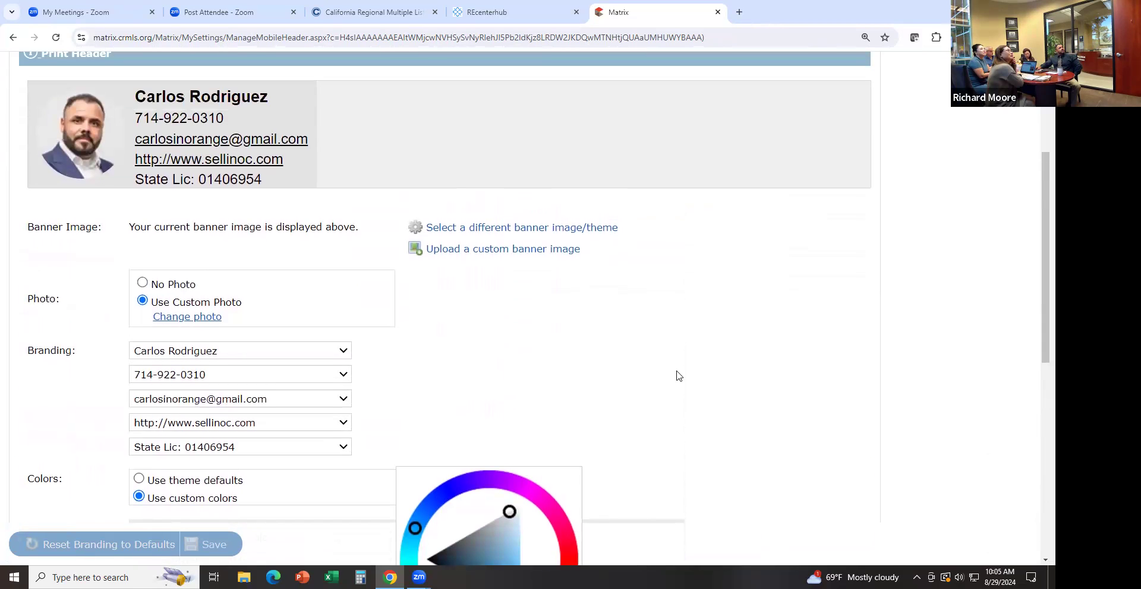
pyautogui.scroll(-6, 522, 307)
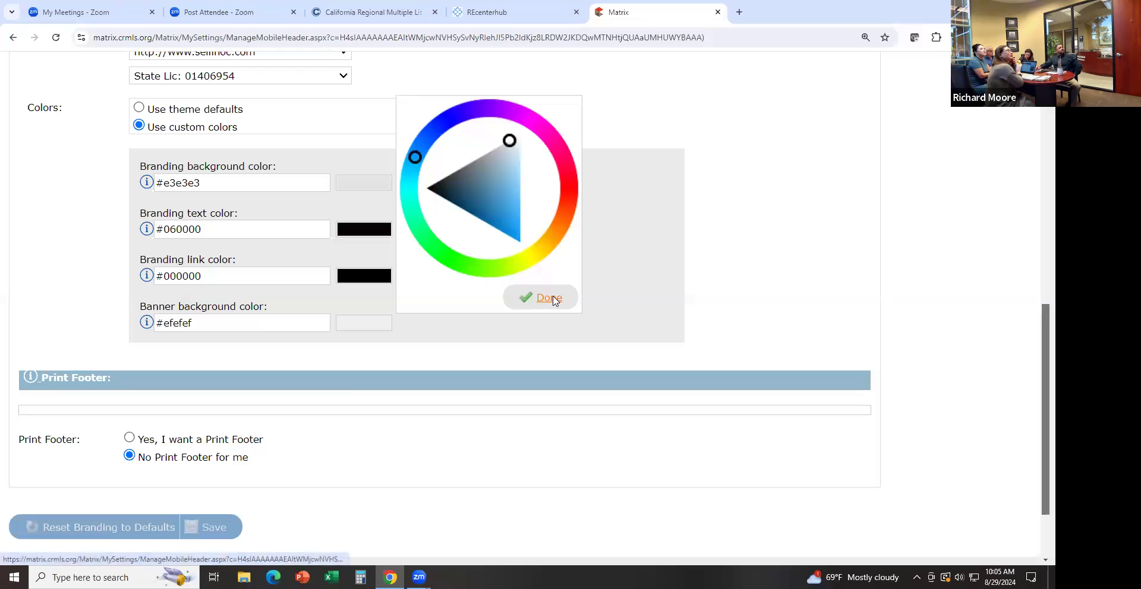
pyautogui.click(547, 299)
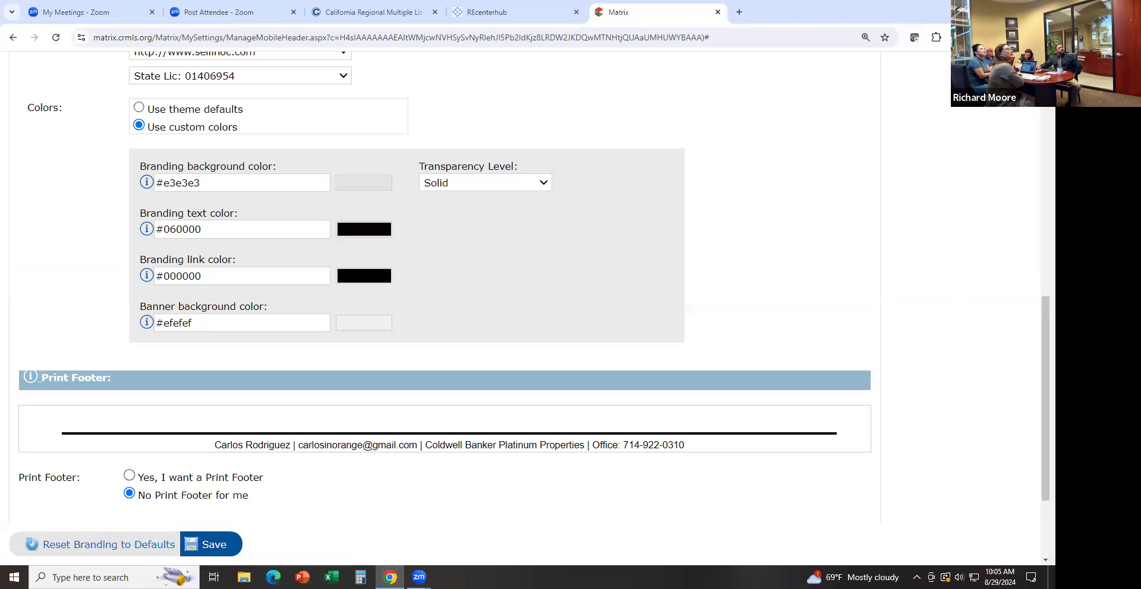
# Pick a blue hue in the banner background colour chooser and confirm with Done
pyautogui.scroll(5, 1009, 188)
pyautogui.scroll(-5, 1002, 291)
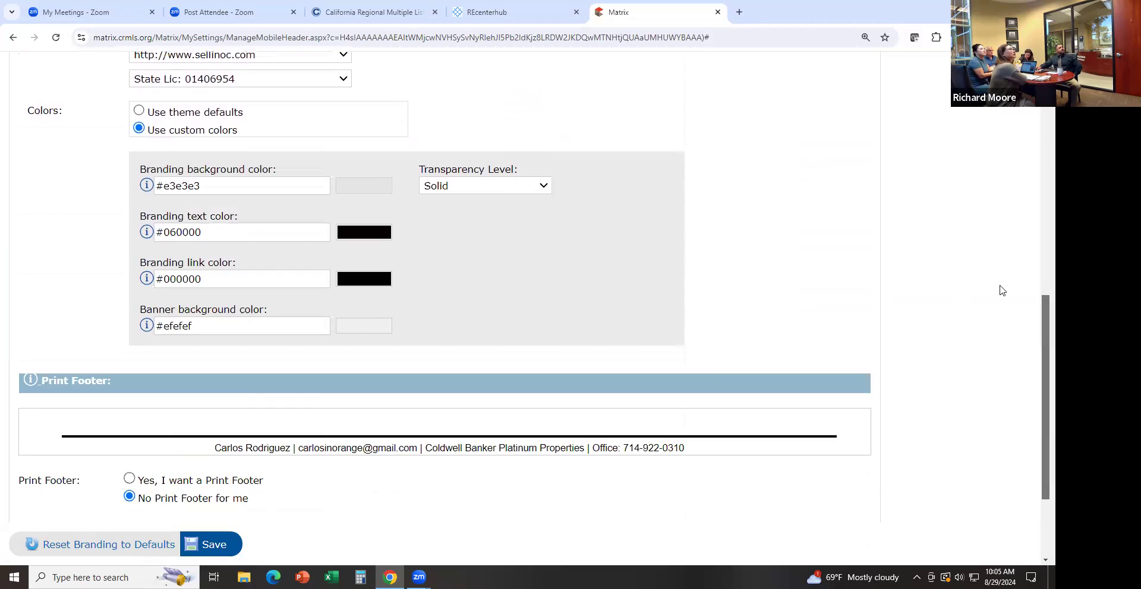
pyautogui.click(361, 332)
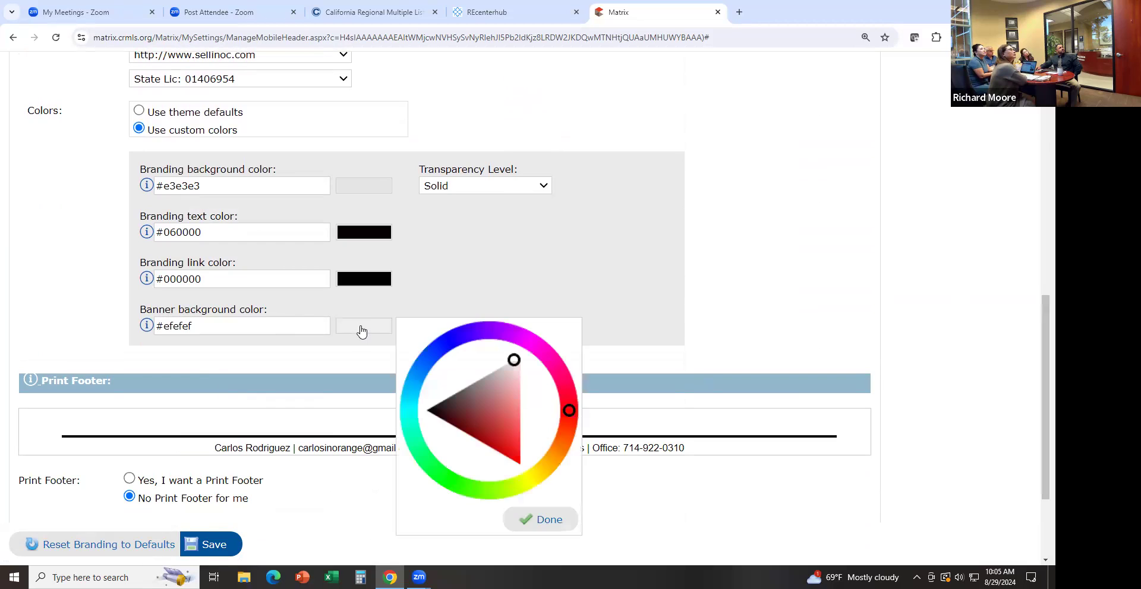
pyautogui.click(416, 365)
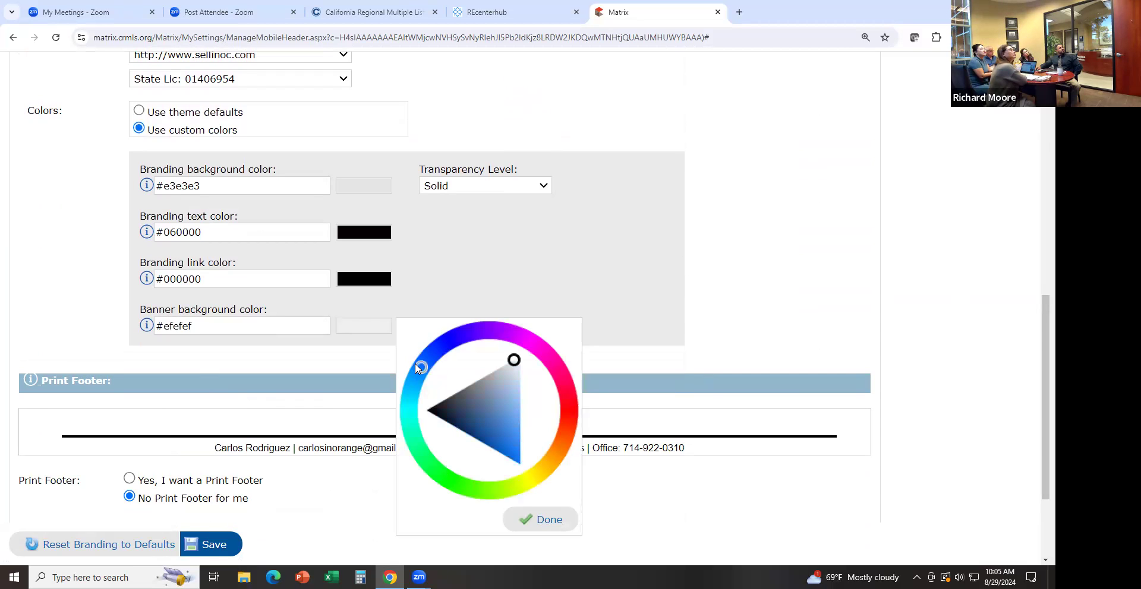
pyautogui.click(549, 520)
# Save the Header & Footer settings
pyautogui.scroll(8, 1021, 235)
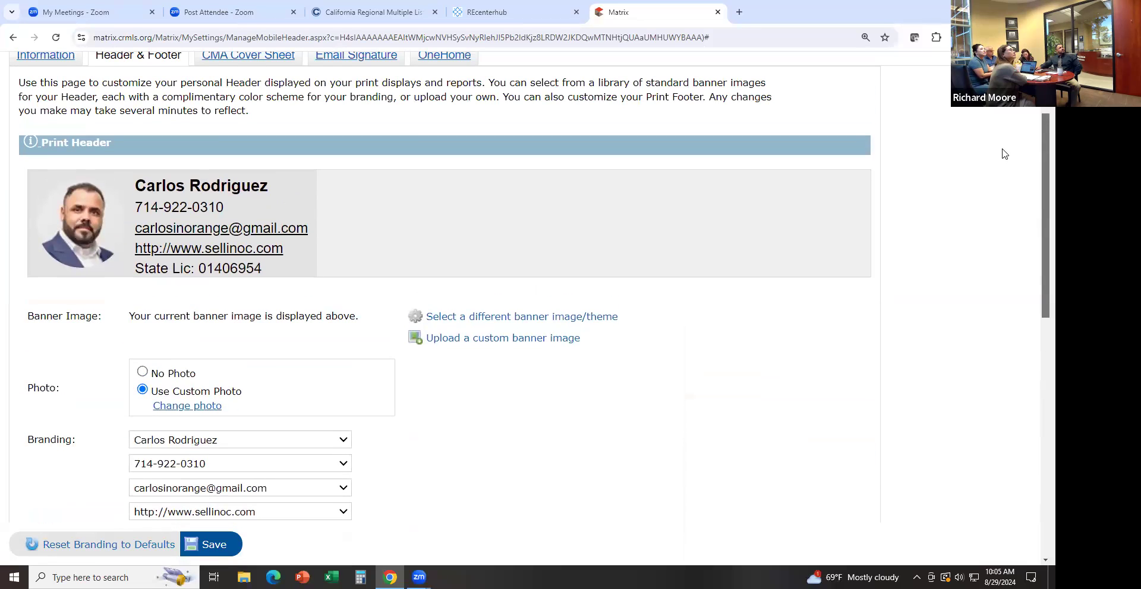
pyautogui.scroll(-8, 1017, 247)
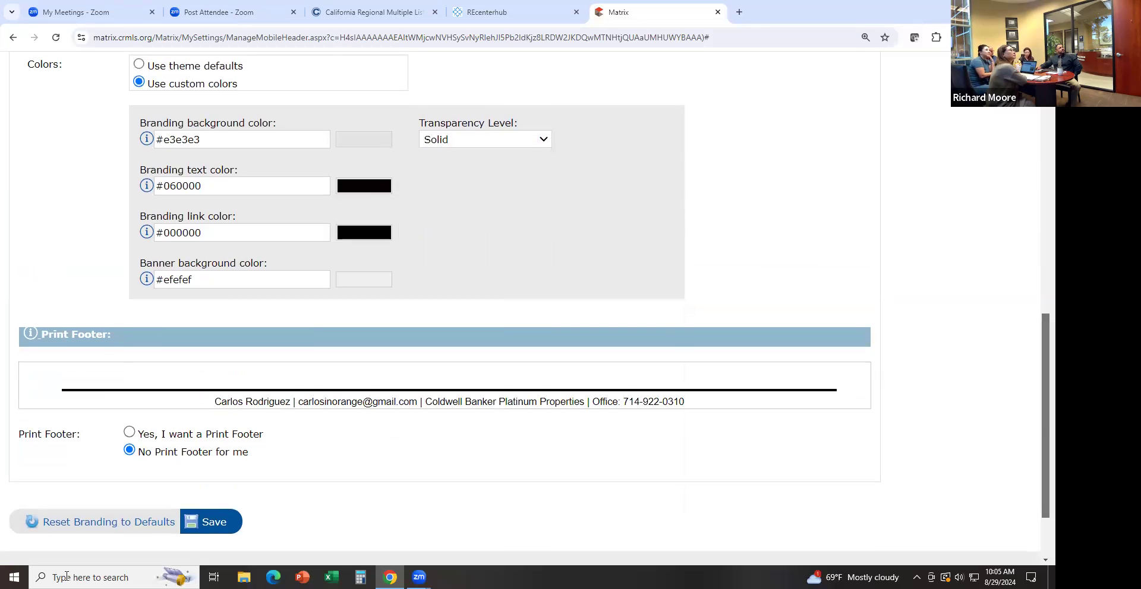
pyautogui.click(230, 523)
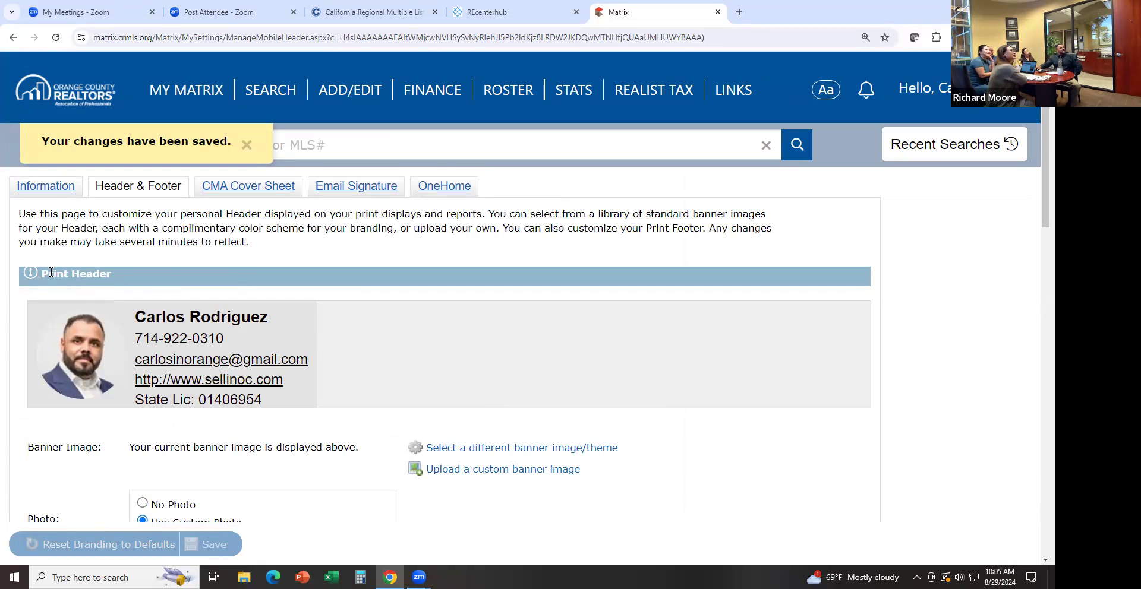
pyautogui.moveTo(51, 273); pyautogui.dragTo(151, 281)
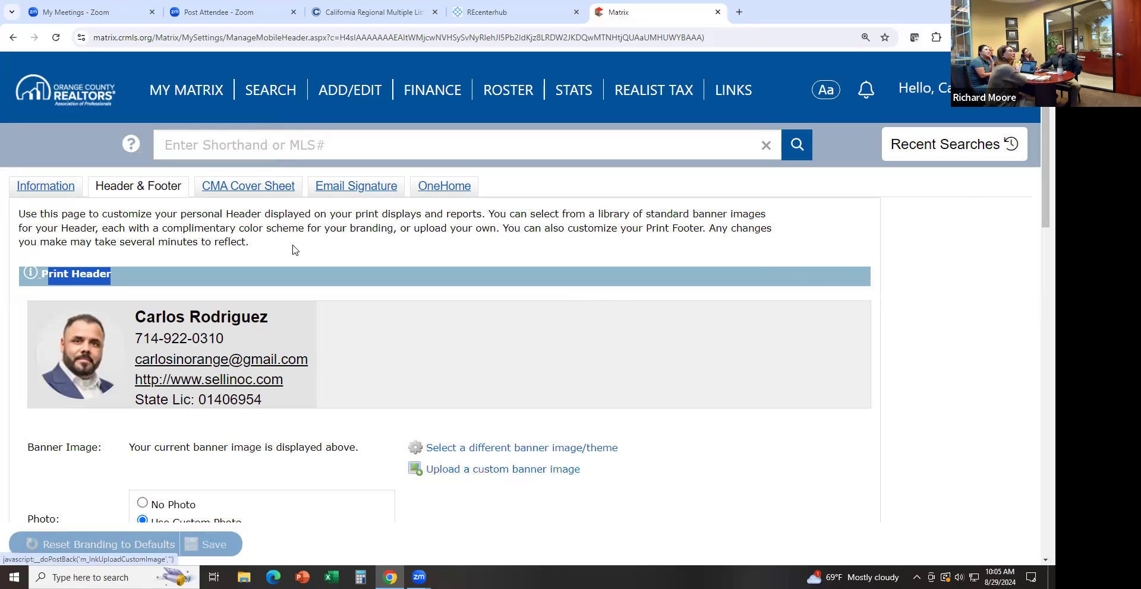
# Replace the website name in the email signature's last line with 'sellinoc' and save
pyautogui.click(260, 188)
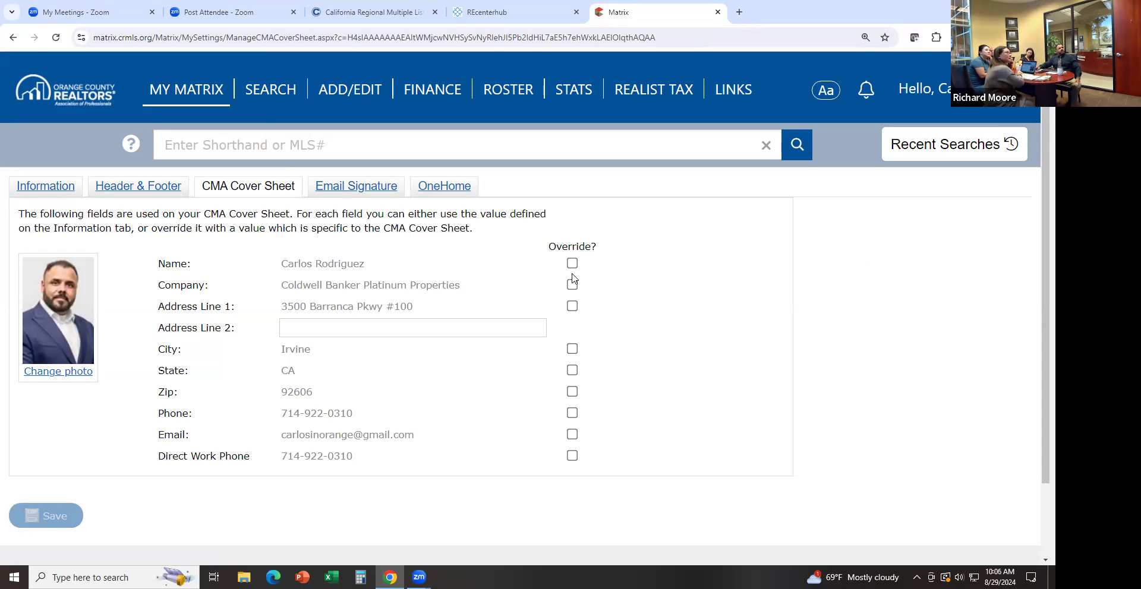
pyautogui.click(354, 193)
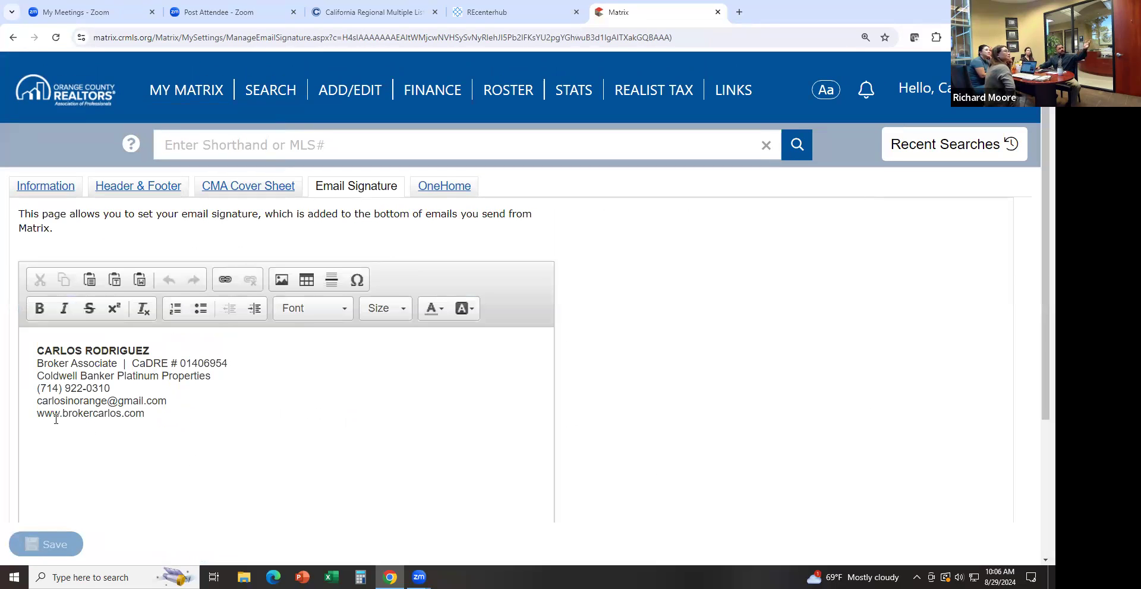
pyautogui.doubleClick(86, 414)
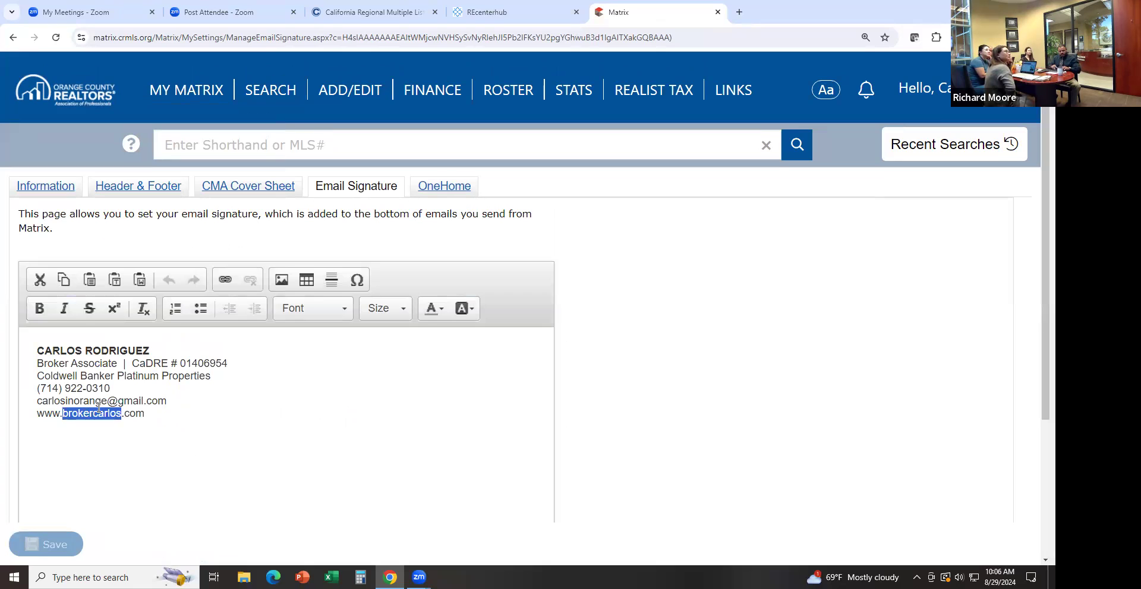
pyautogui.write('sellinoc')
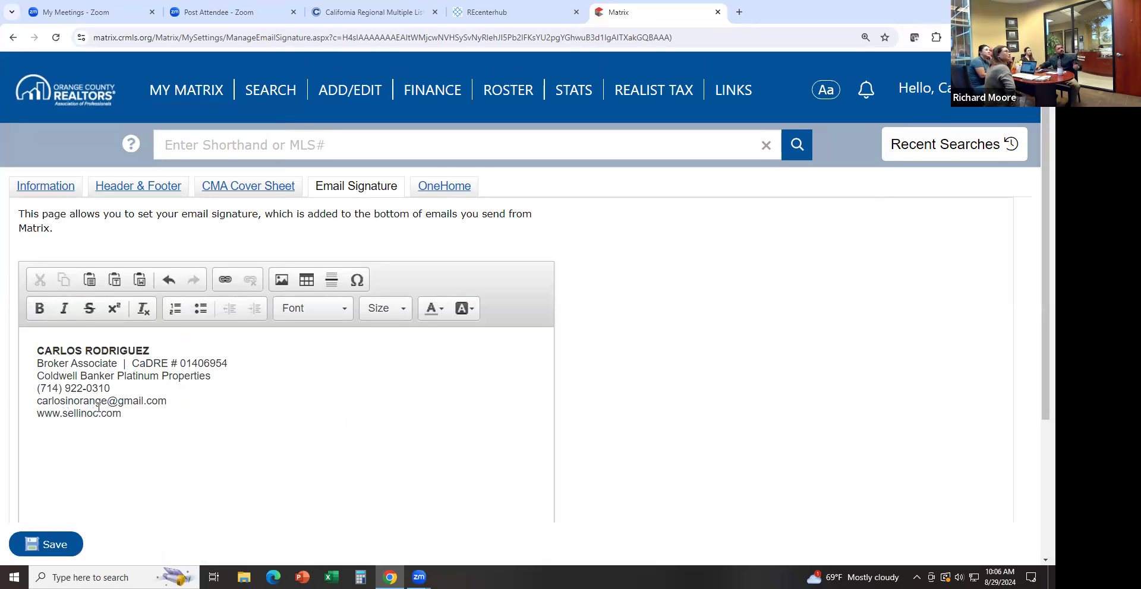
pyautogui.click(53, 550)
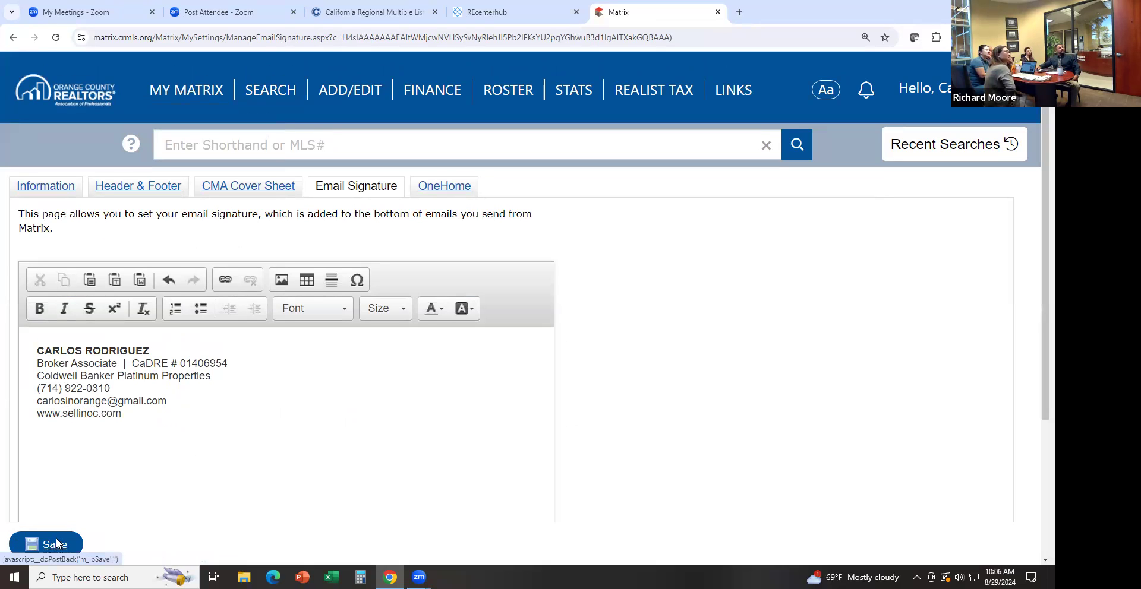
# Review the OneHome portal settings, then return to the Matrix home page via My Matrix > Home
pyautogui.click(444, 186)
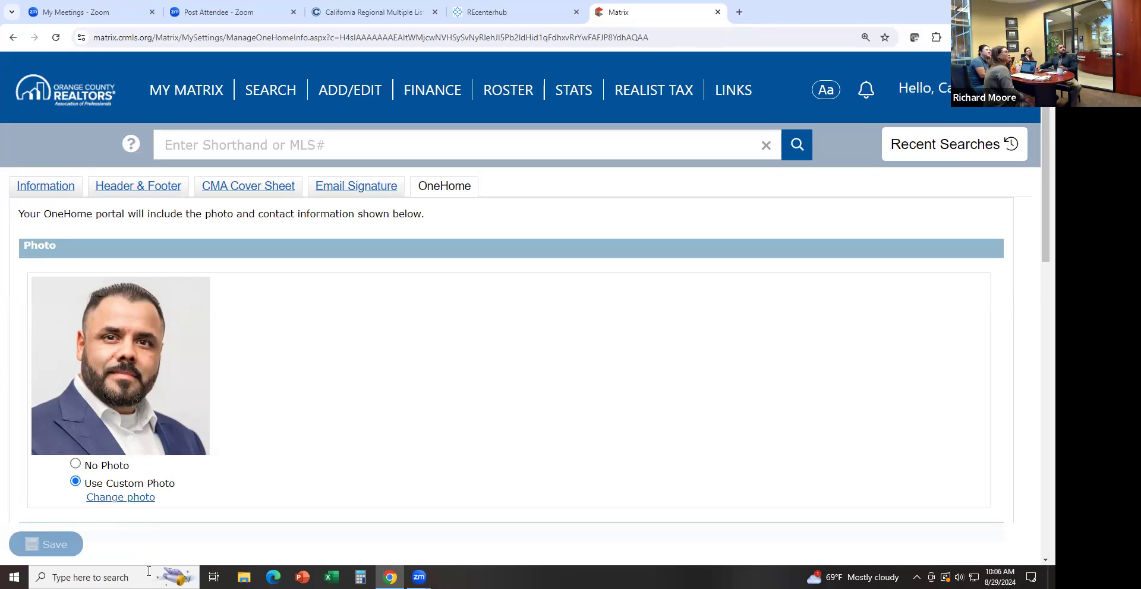
pyautogui.moveTo(196, 90)
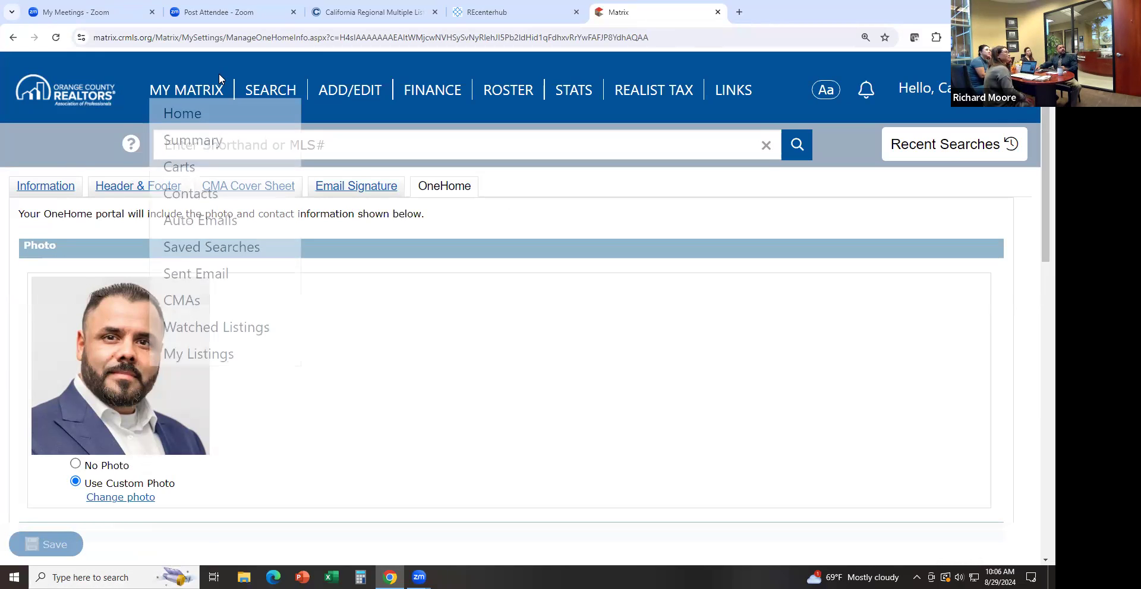
pyautogui.click(196, 119)
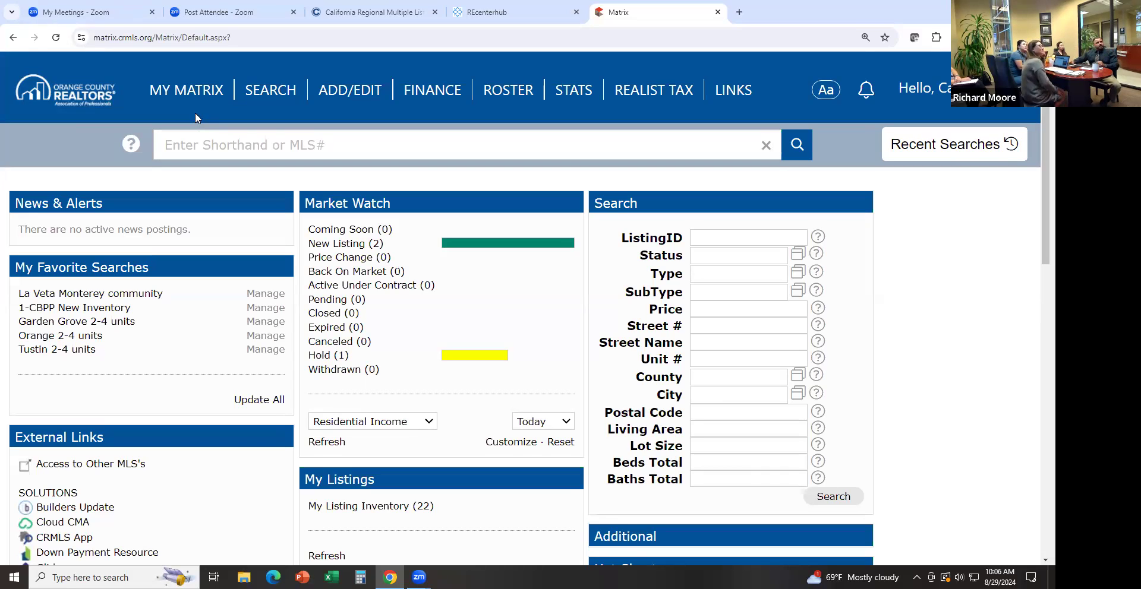
# Start a Residential Detail search from the Search menu
pyautogui.moveTo(264, 101)
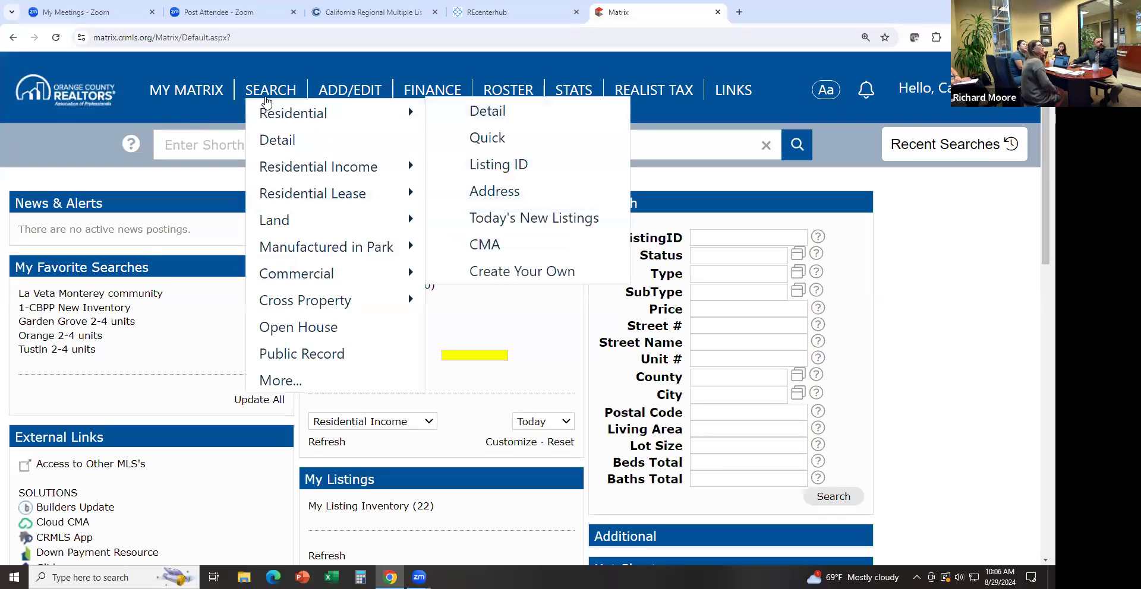
pyautogui.click(500, 113)
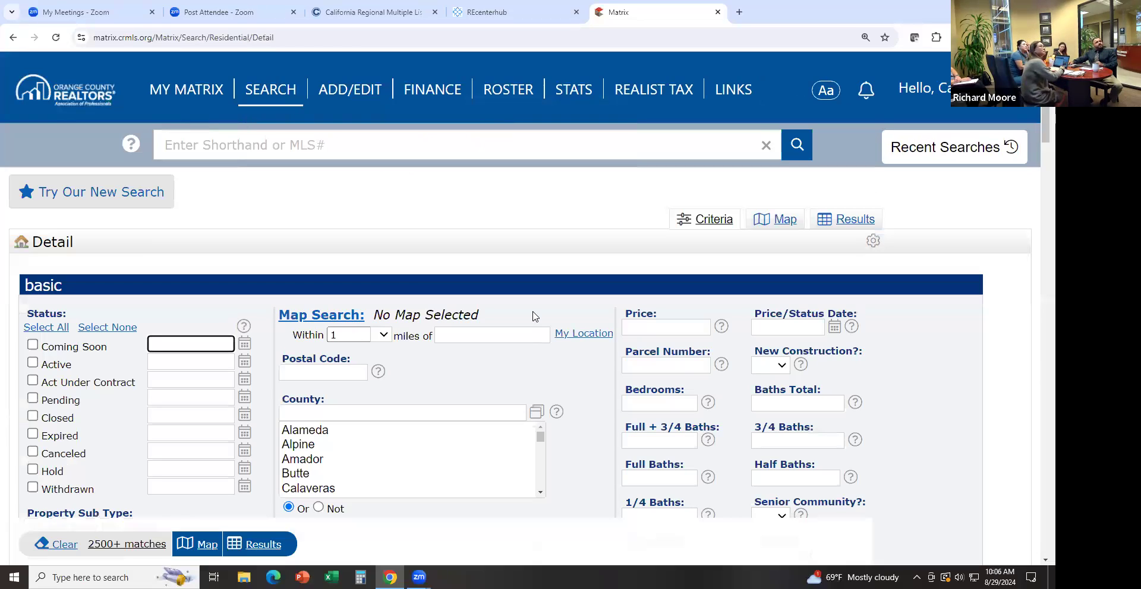
pyautogui.click(241, 238)
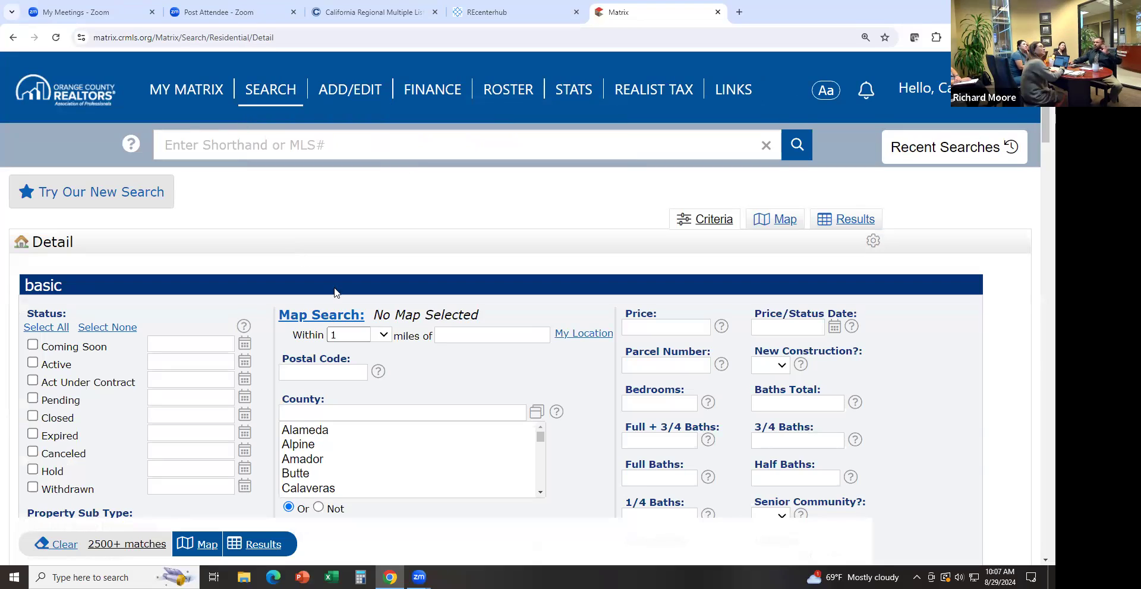
pyautogui.scroll(-2, 338, 294)
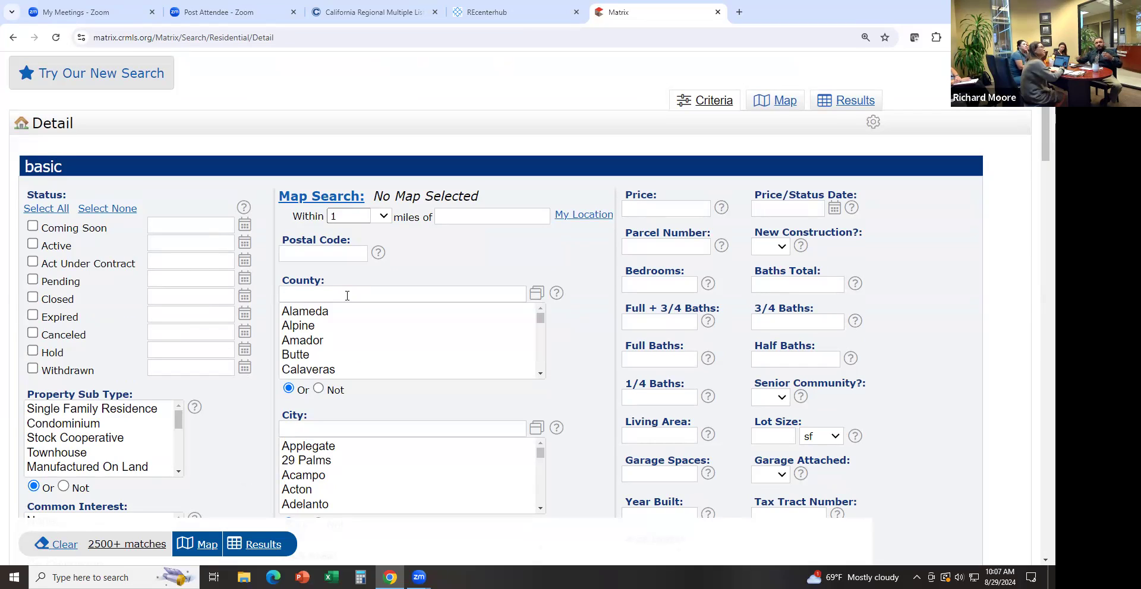
# Limit the search to Active, Single Family Residence listings with Property Attached set to No
pyautogui.click(33, 245)
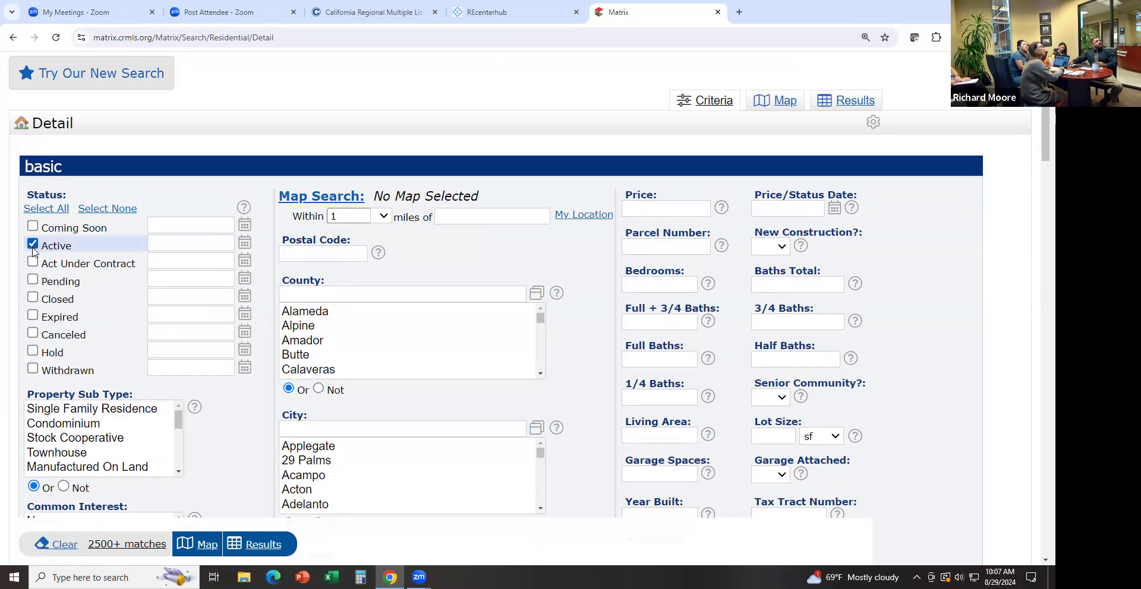
pyautogui.click(110, 408)
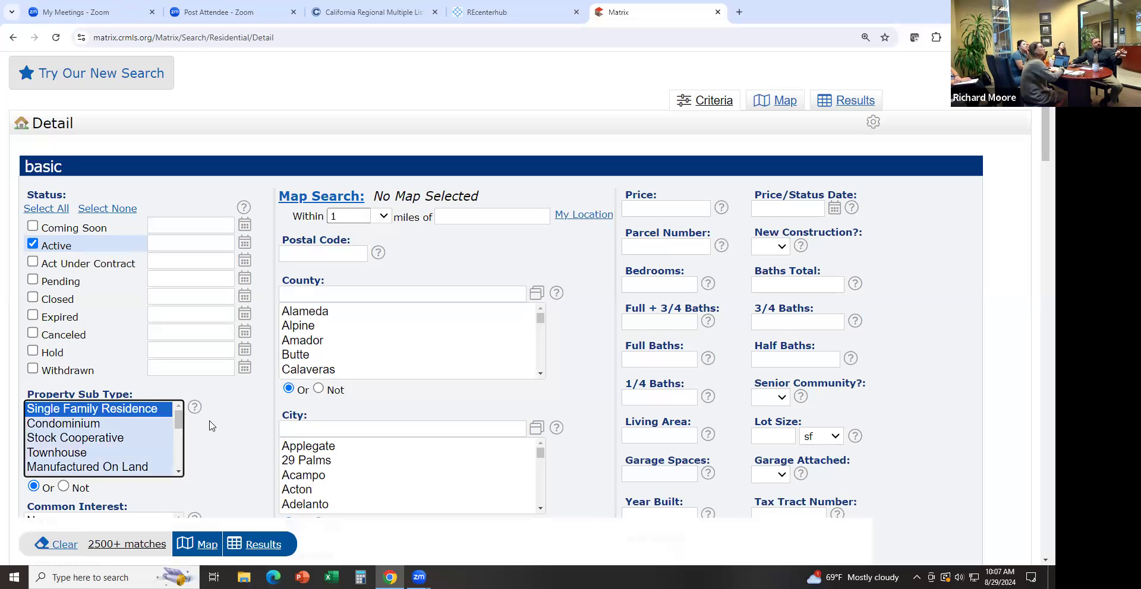
pyautogui.scroll(-3, 213, 424)
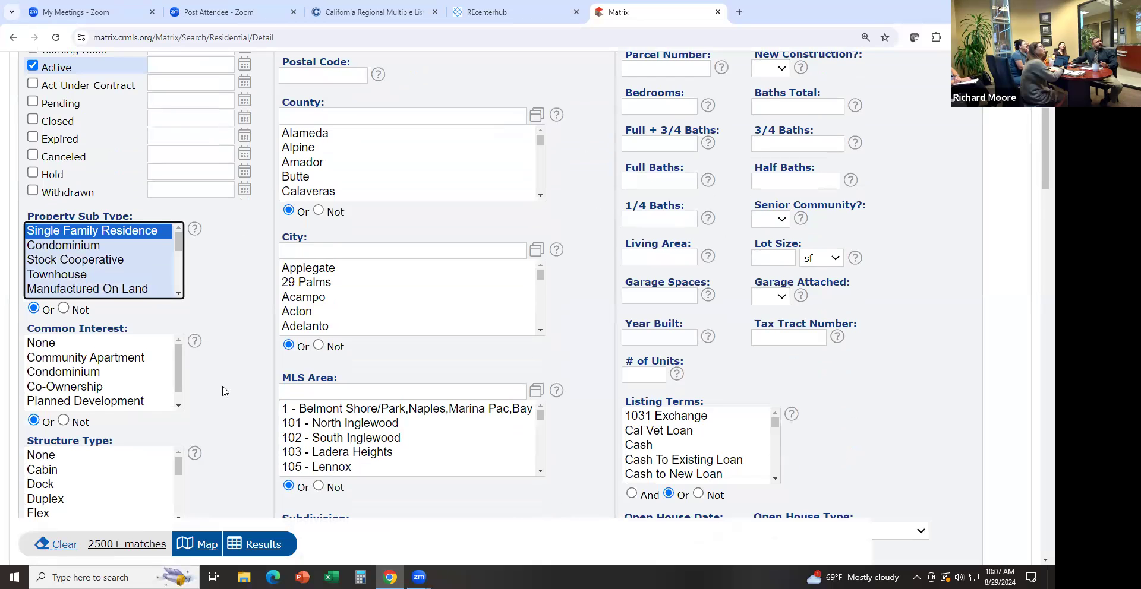
pyautogui.scroll(-4, 223, 391)
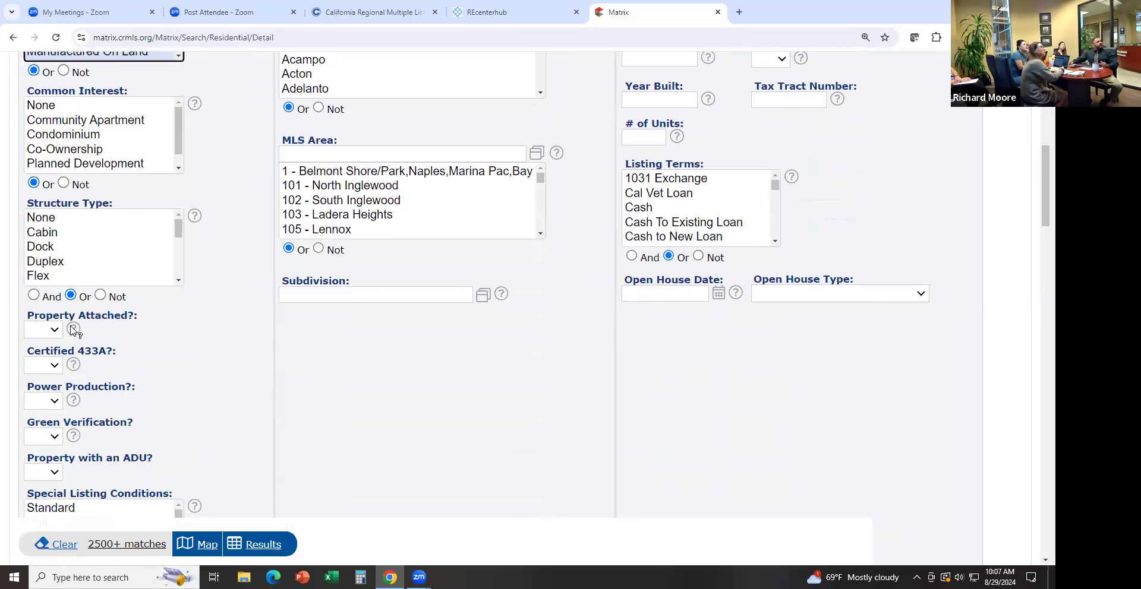
pyautogui.click(51, 331)
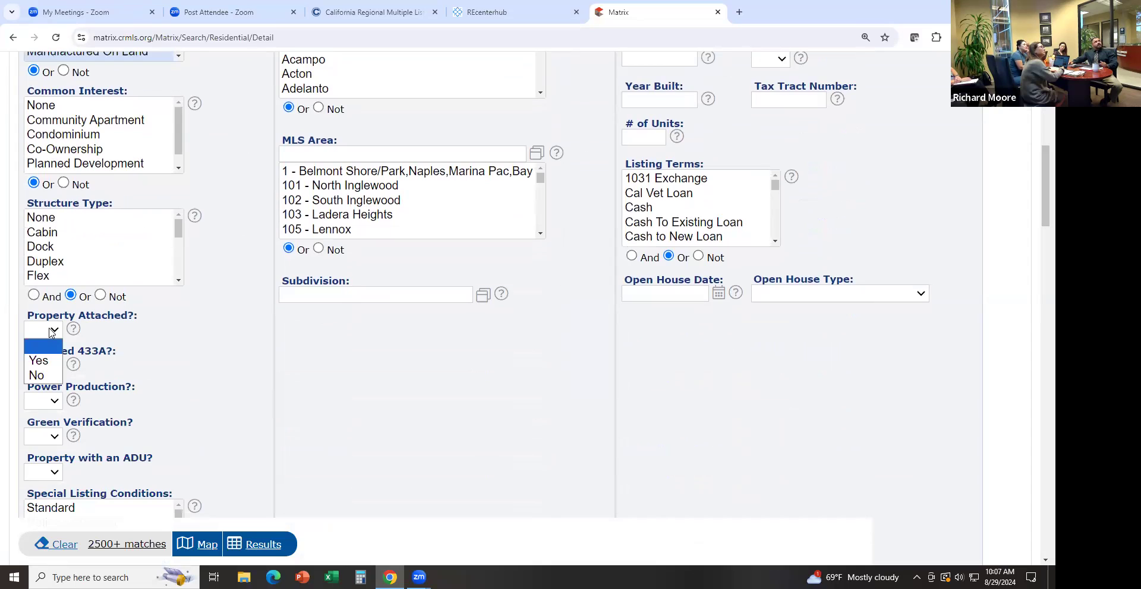
pyautogui.click(39, 376)
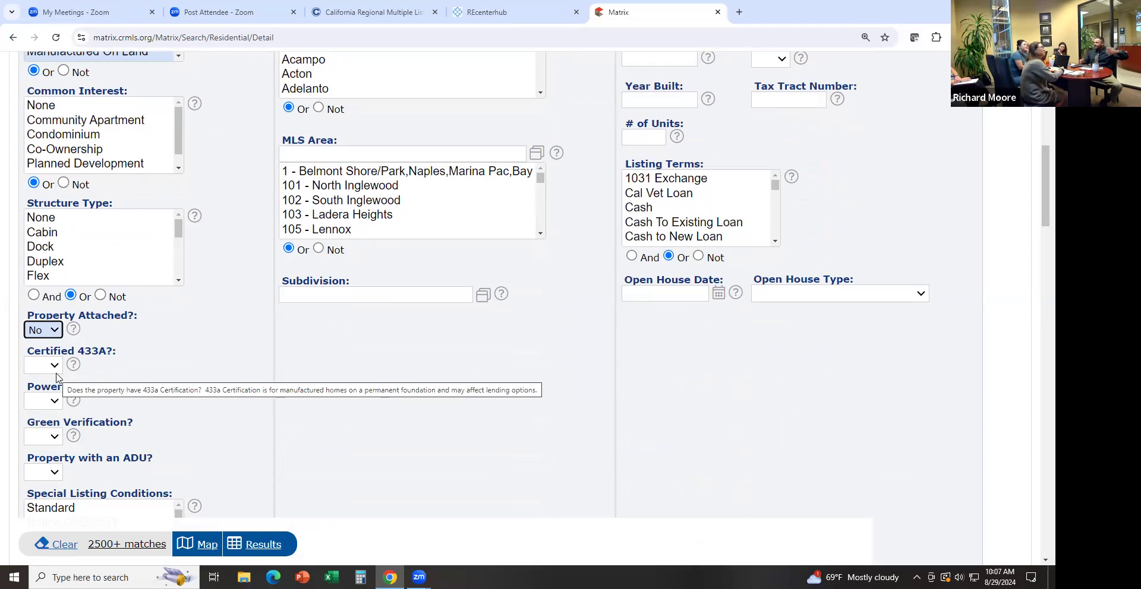
pyautogui.click(216, 353)
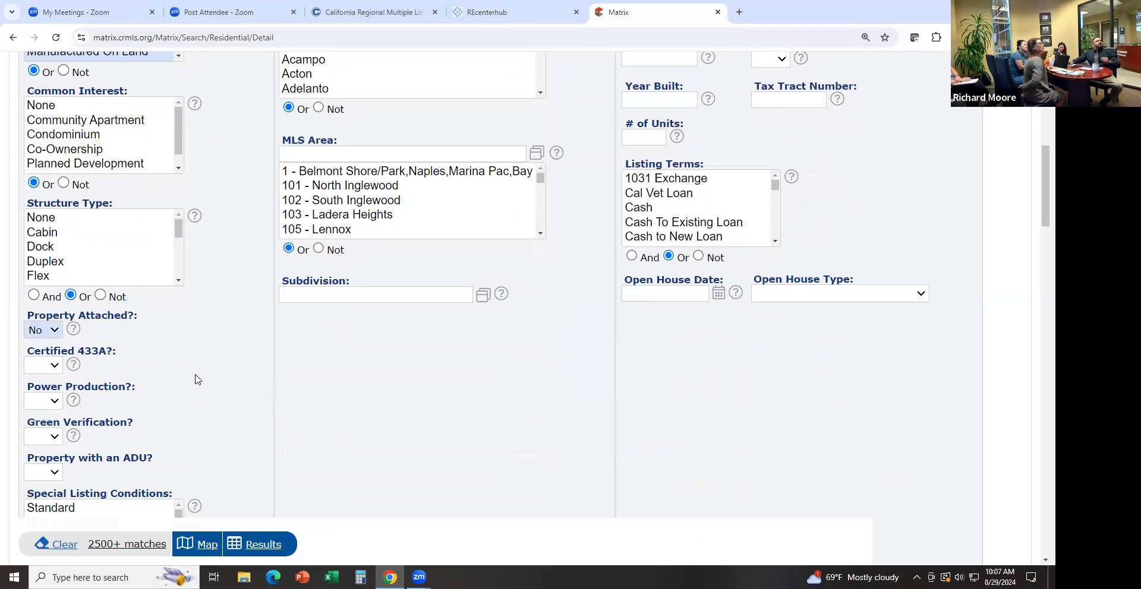
pyautogui.scroll(2, 196, 380)
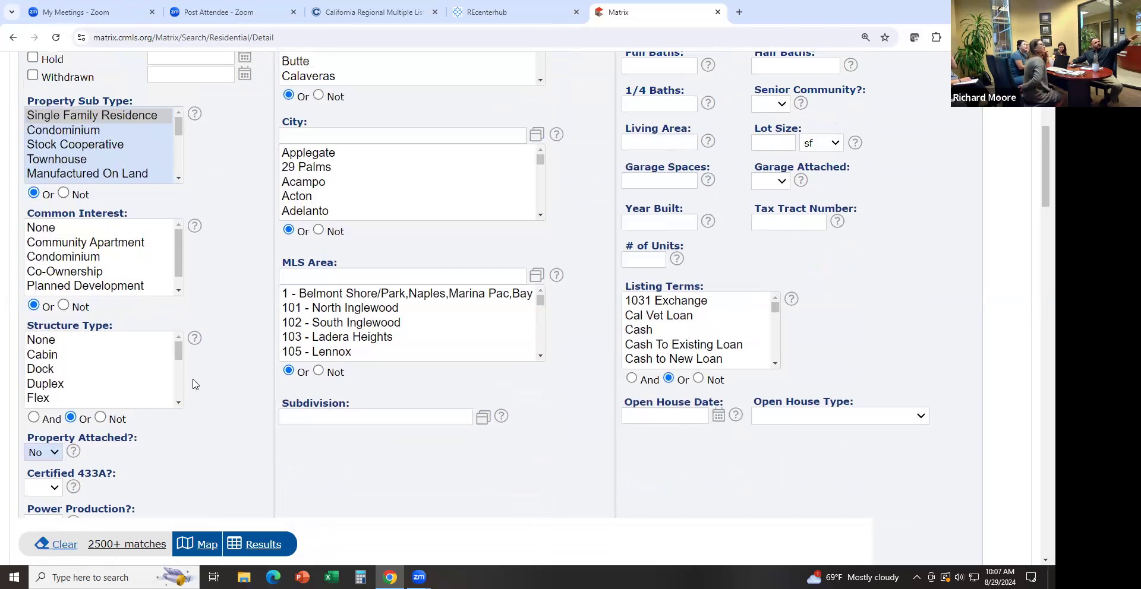
pyautogui.scroll(-1, 195, 387)
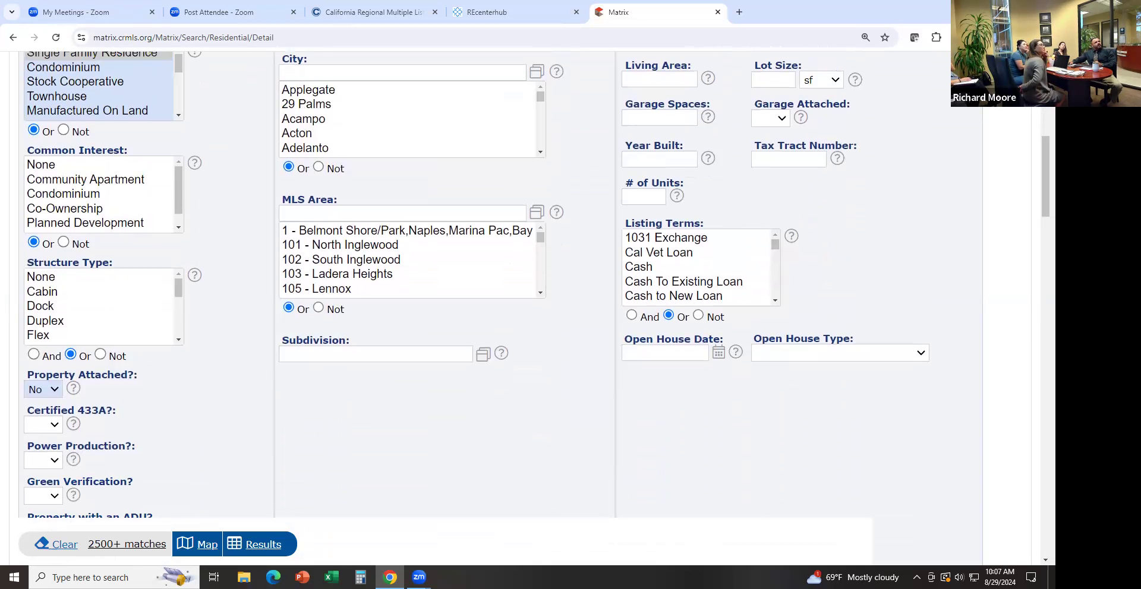
pyautogui.scroll(7, 523, 285)
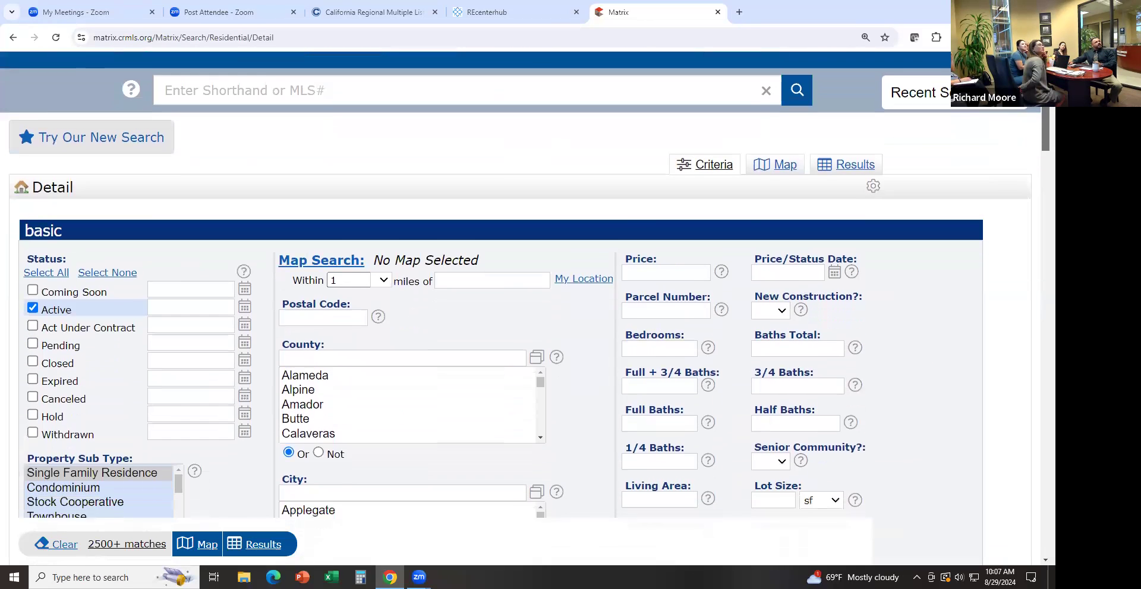
pyautogui.scroll(-2, 300, 238)
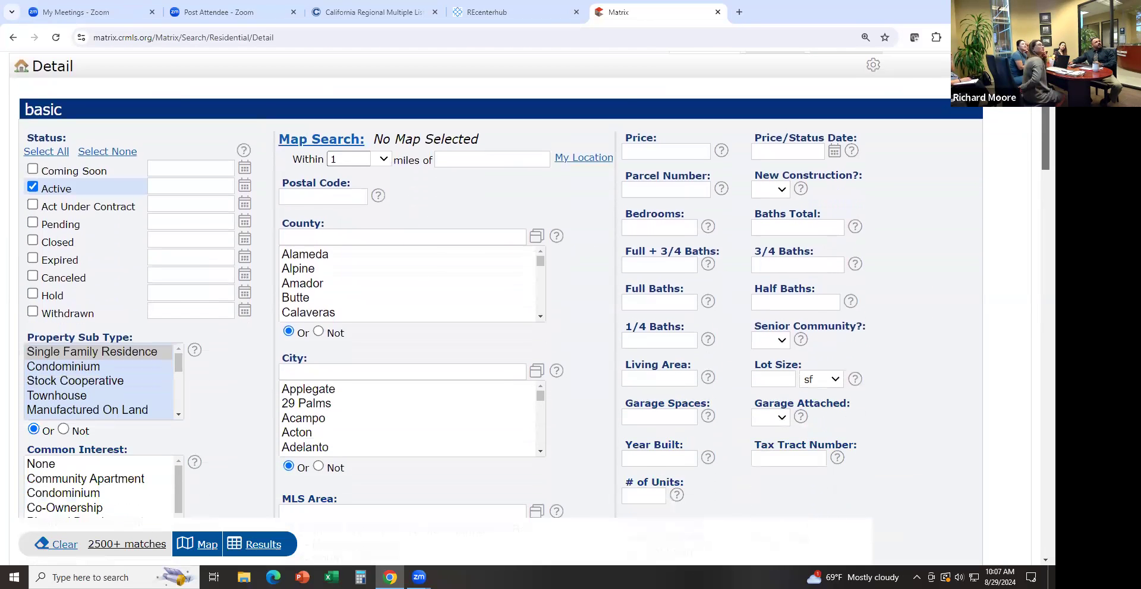
pyautogui.click(300, 234)
pyautogui.write('oran')
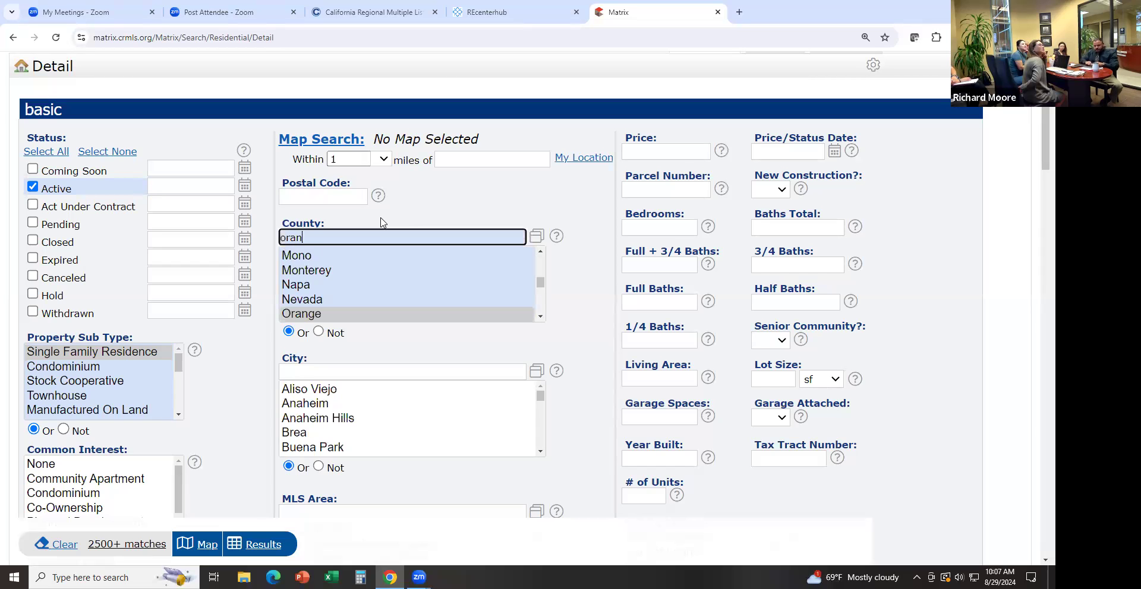
pyautogui.write('ge')
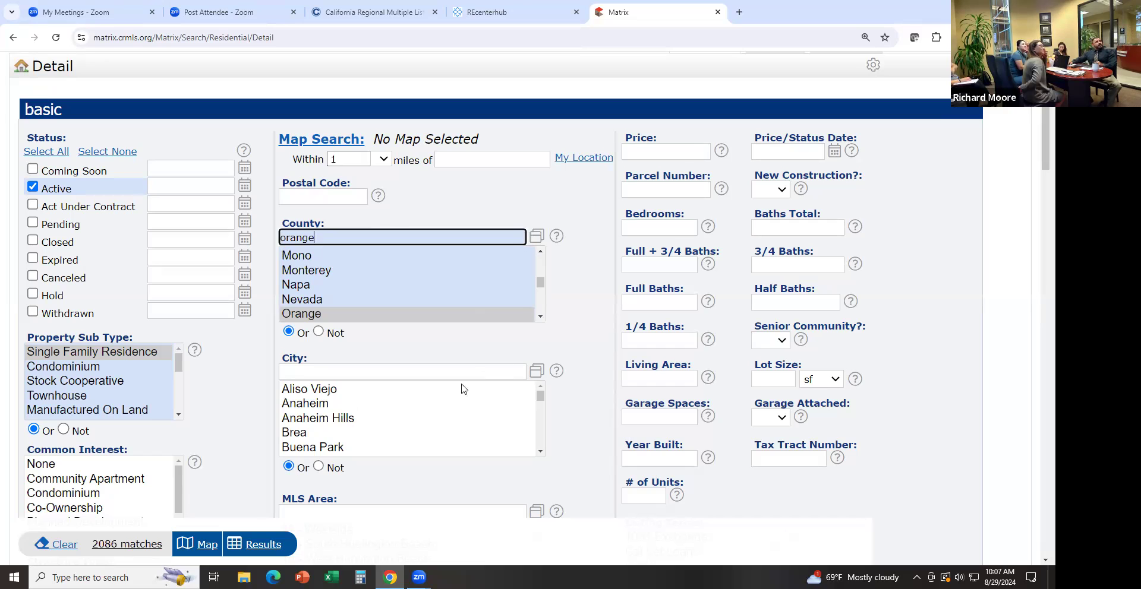
pyautogui.click(402, 373)
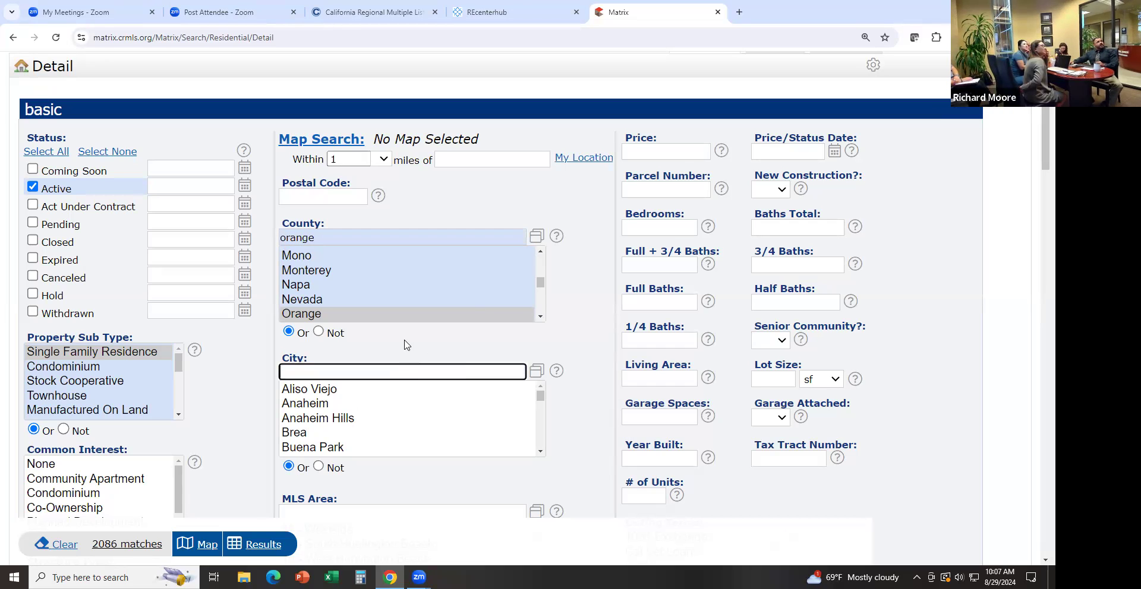
pyautogui.click(316, 240)
pyautogui.doubleClick(316, 240)
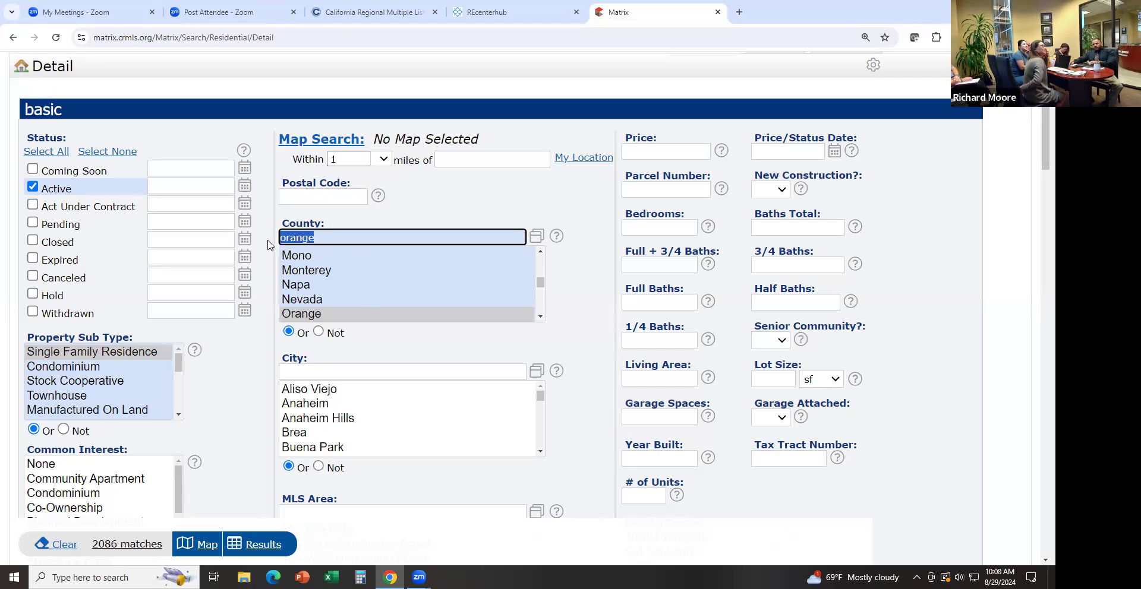
pyautogui.press('BackSpace')
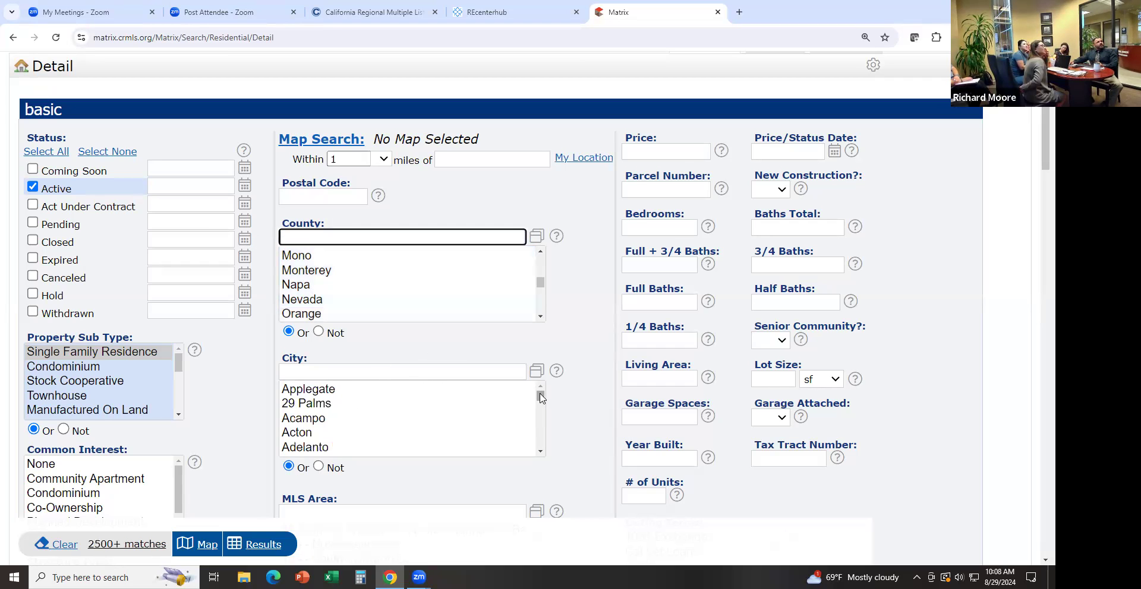
pyautogui.moveTo(540, 397); pyautogui.dragTo(545, 364)
pyautogui.click(379, 236)
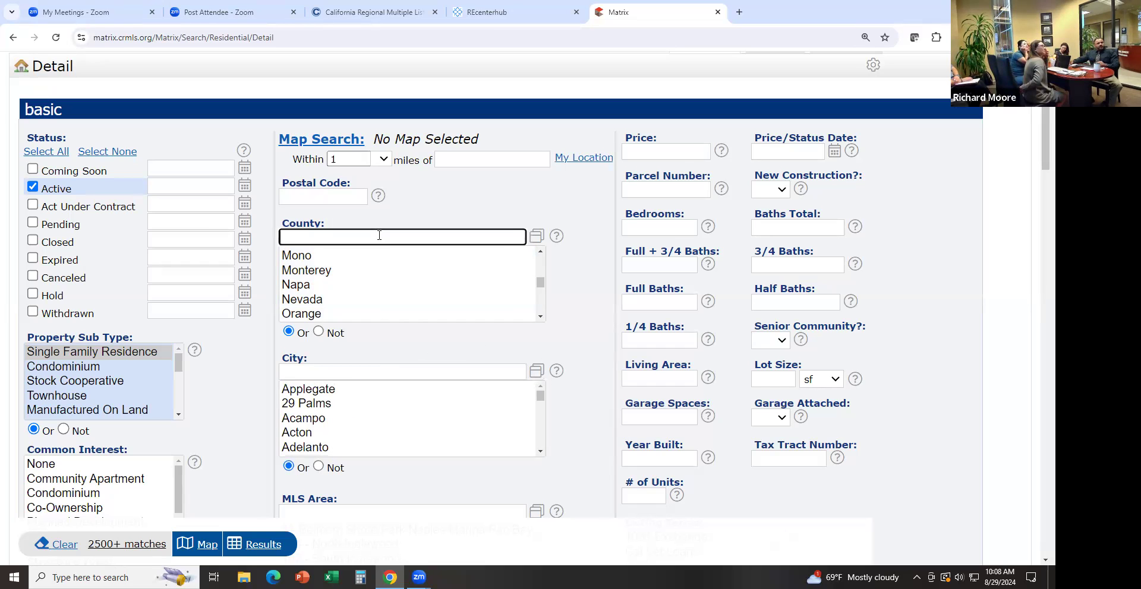
pyautogui.write('orange')
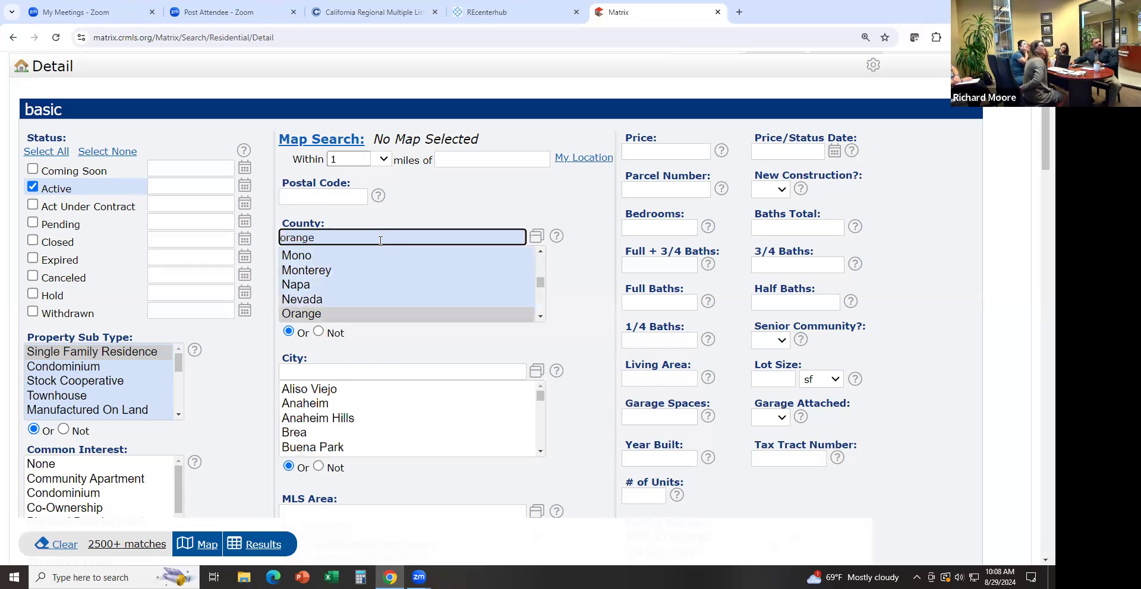
pyautogui.moveTo(537, 404); pyautogui.dragTo(538, 457)
pyautogui.click(569, 441)
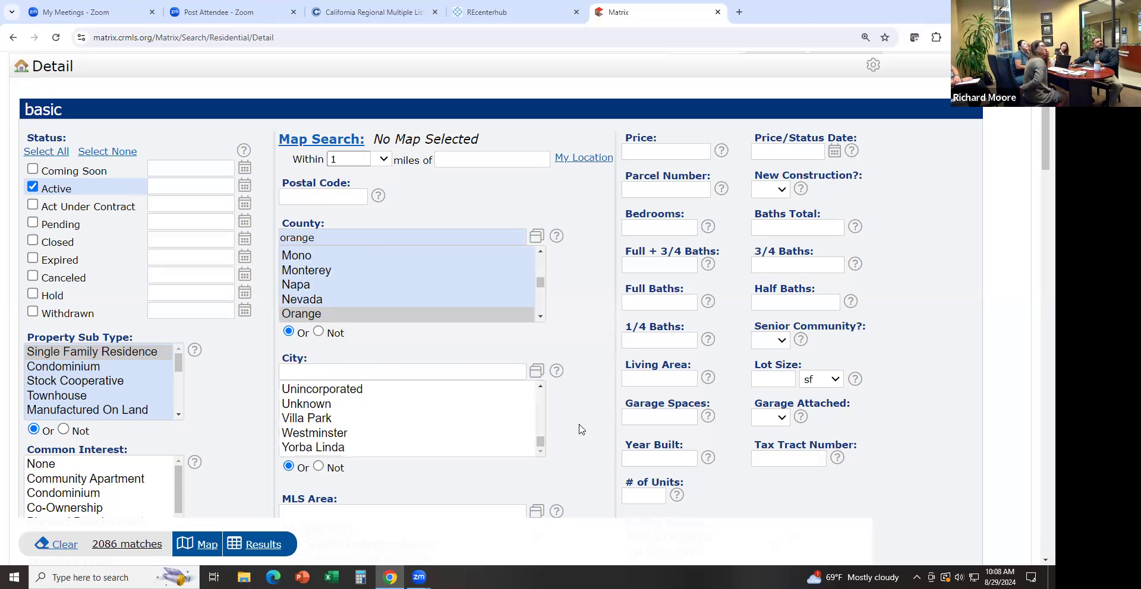
pyautogui.scroll(-1, 570, 431)
pyautogui.moveTo(536, 383); pyautogui.dragTo(538, 331)
pyautogui.click(346, 315)
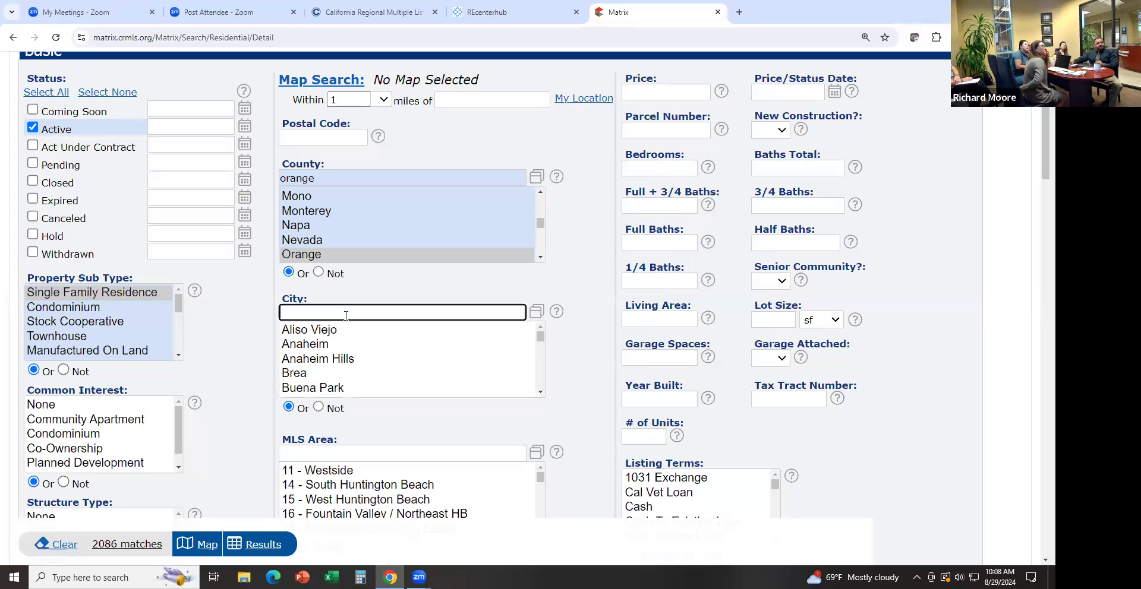
pyautogui.write('irvine')
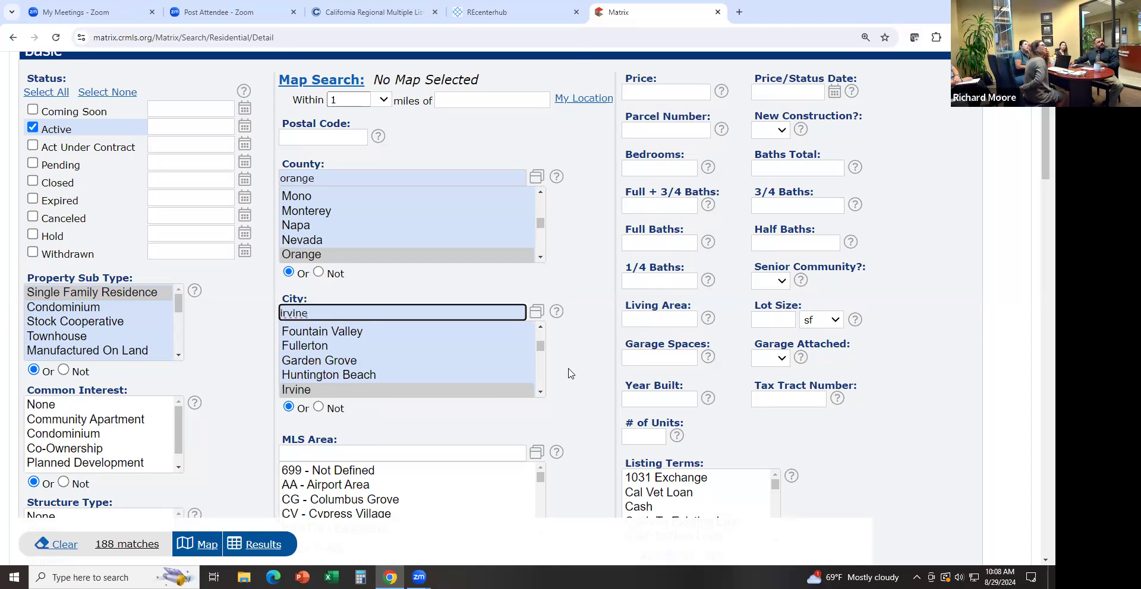
pyautogui.scroll(1, 553, 374)
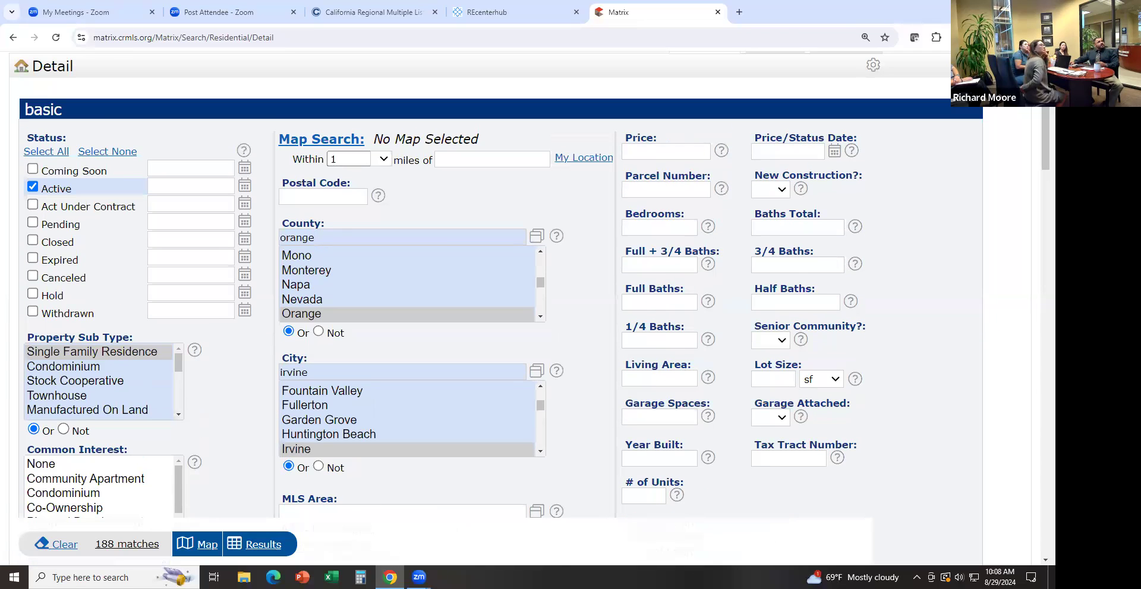
pyautogui.scroll(-4, 552, 374)
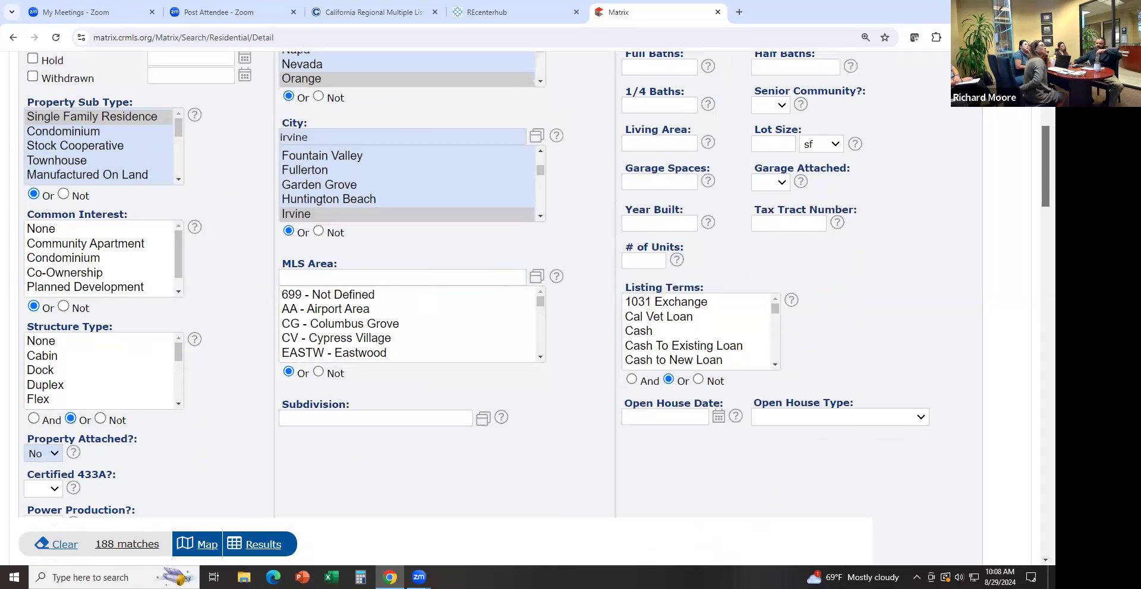
pyautogui.scroll(2, 553, 306)
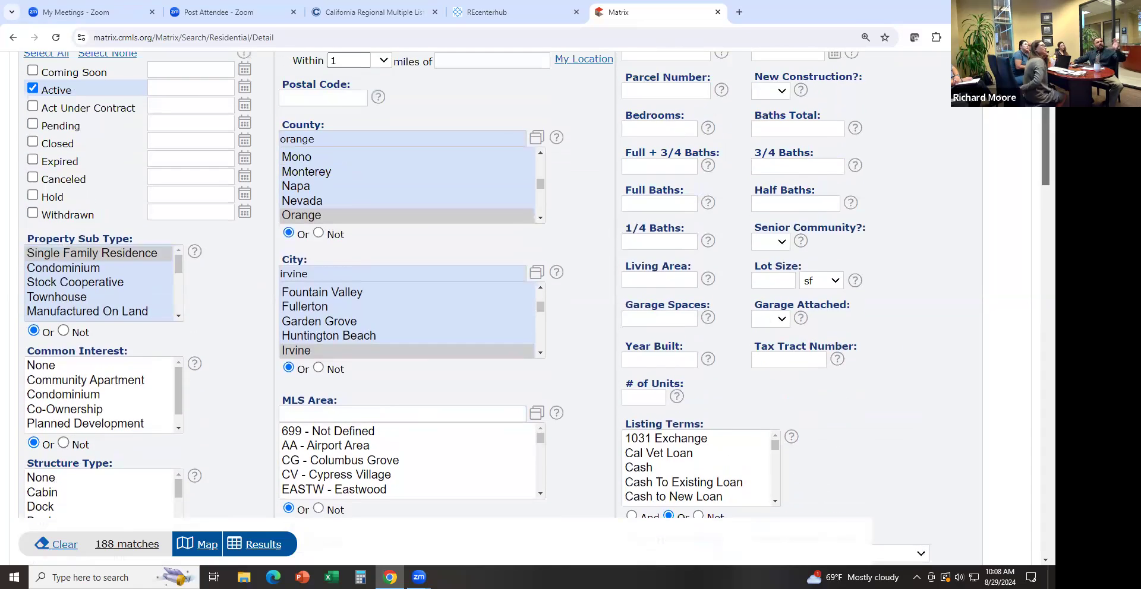
pyautogui.scroll(1, 644, 108)
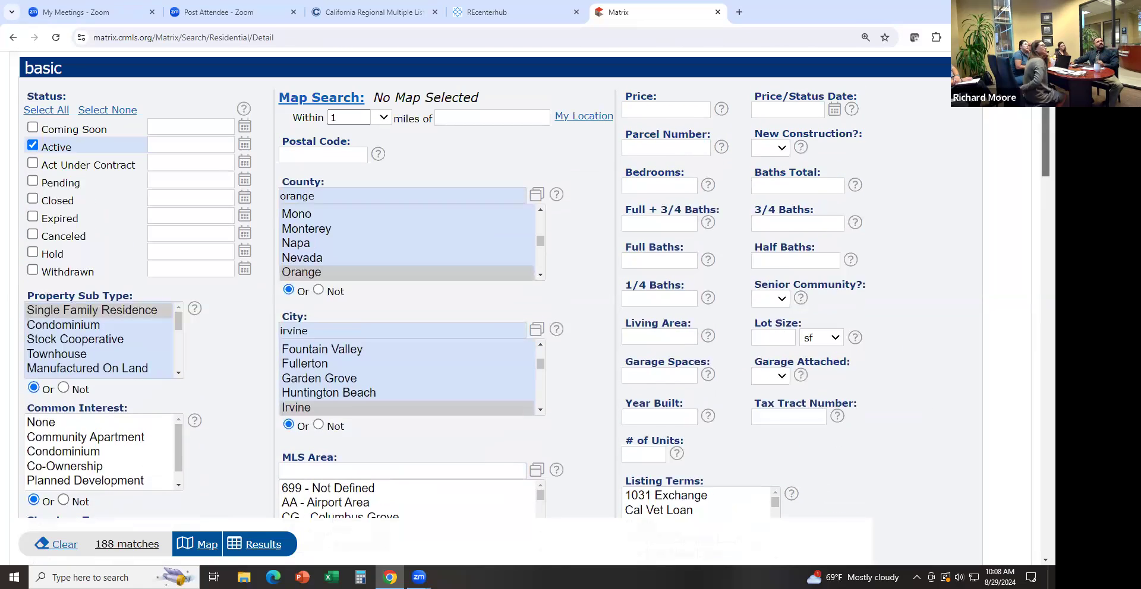
# Enter price 1500000- and bedrooms 3+, narrowing the search to 7 matches
pyautogui.click(645, 109)
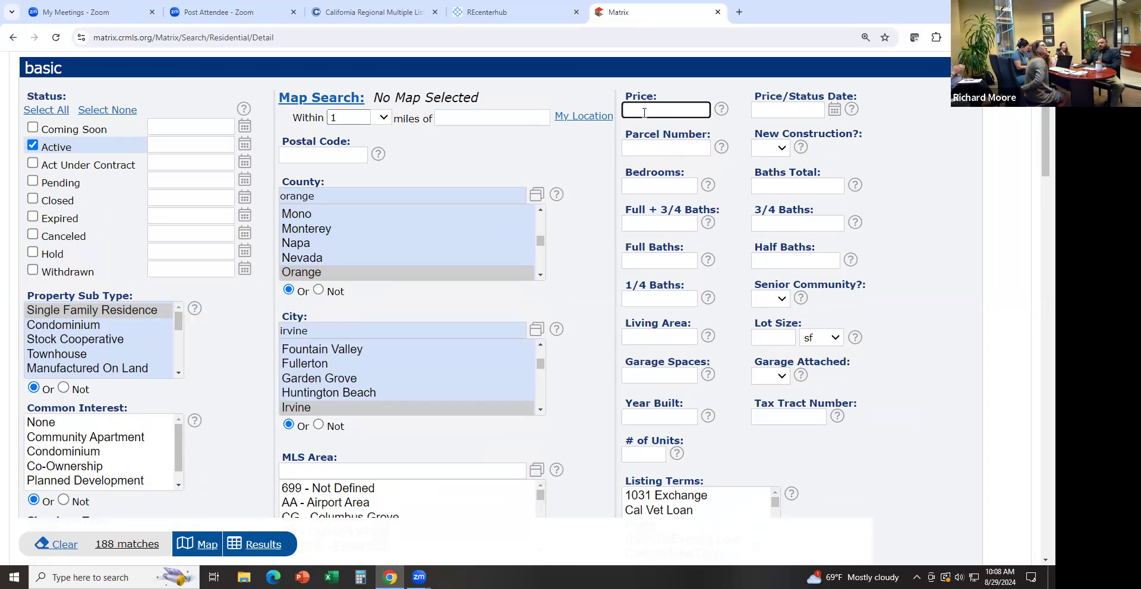
pyautogui.write('1500')
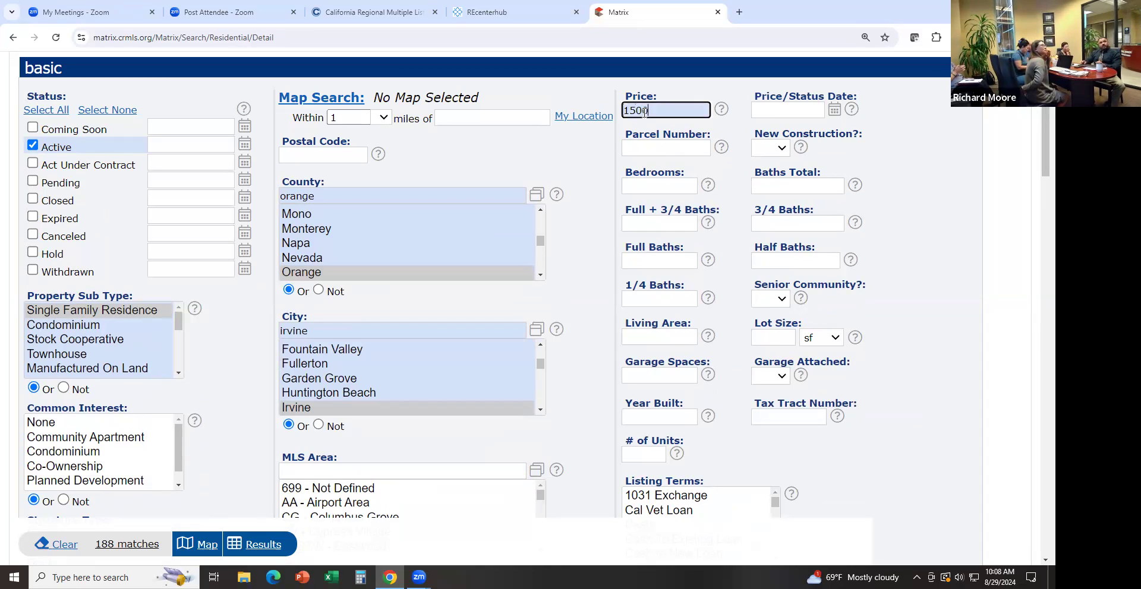
pyautogui.write('000')
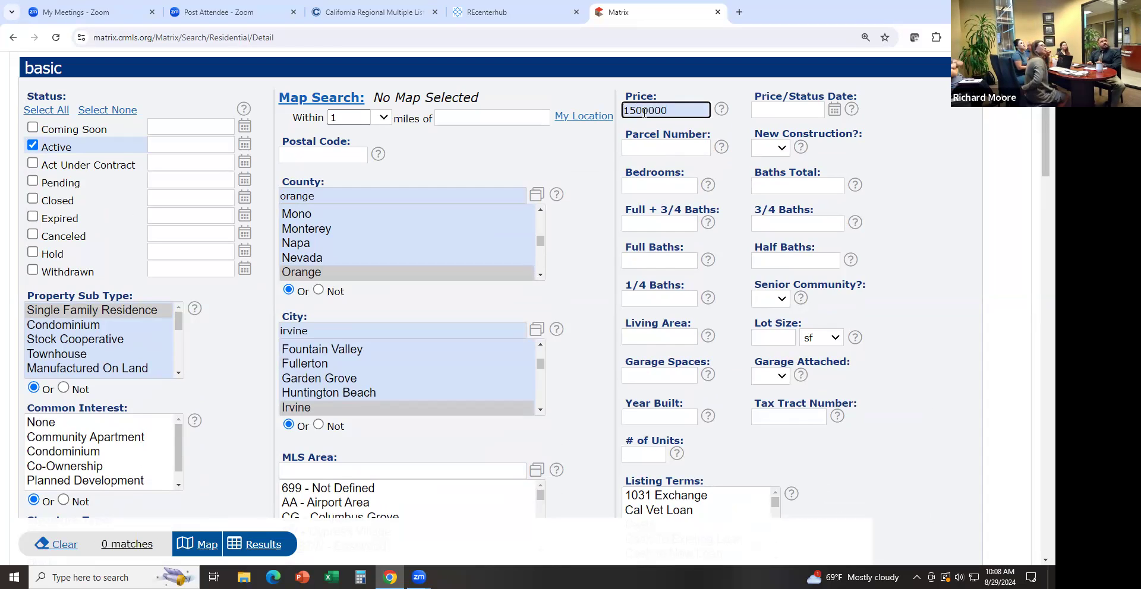
pyautogui.write('-1')
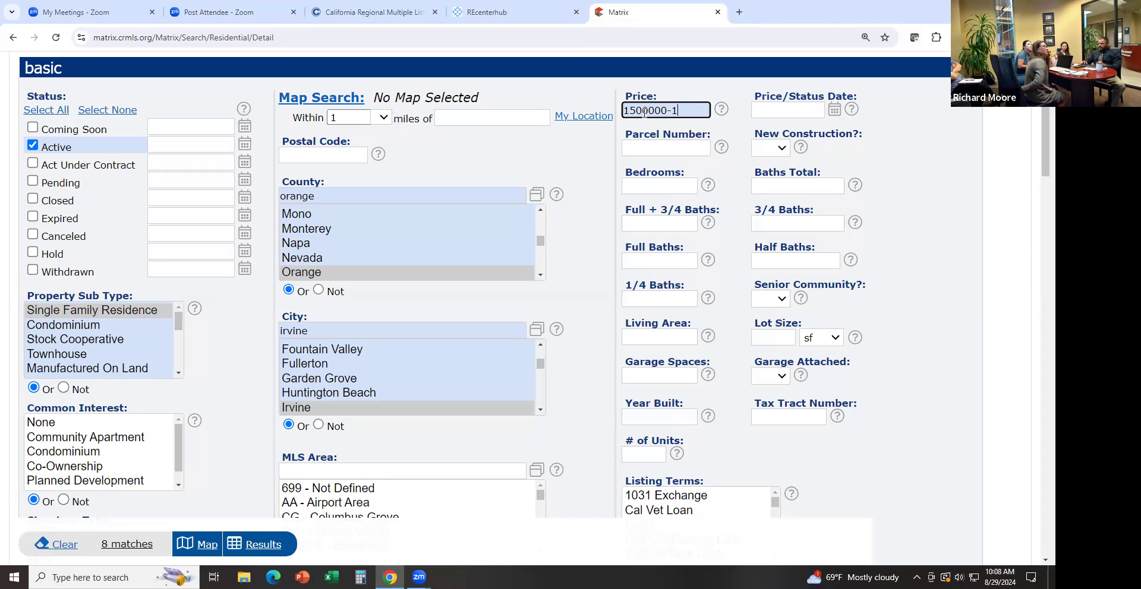
pyautogui.write('00')
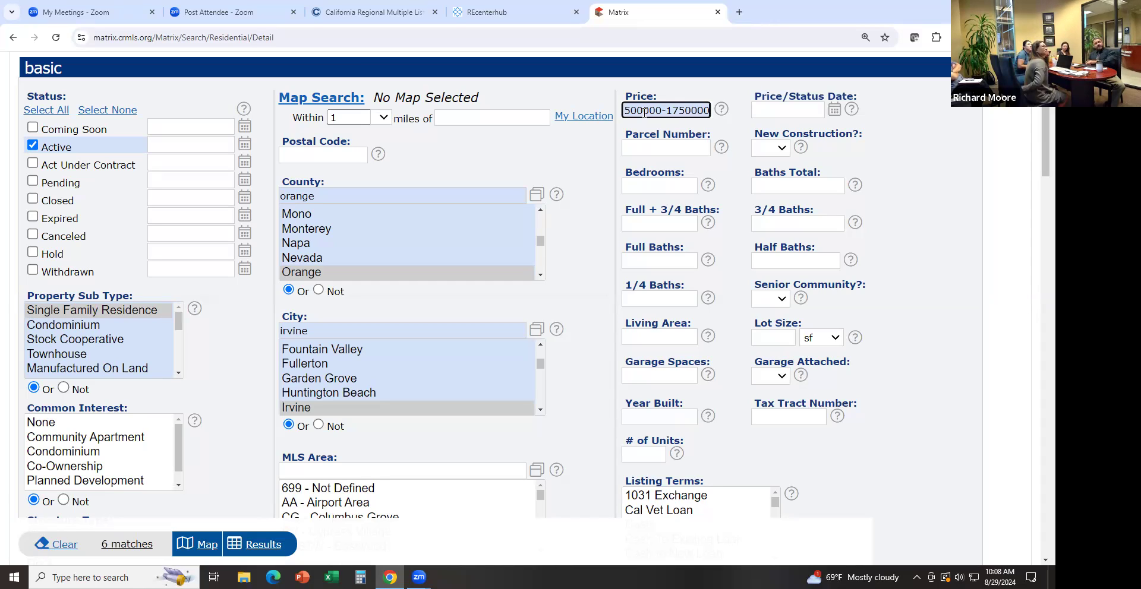
pyautogui.press('Home')
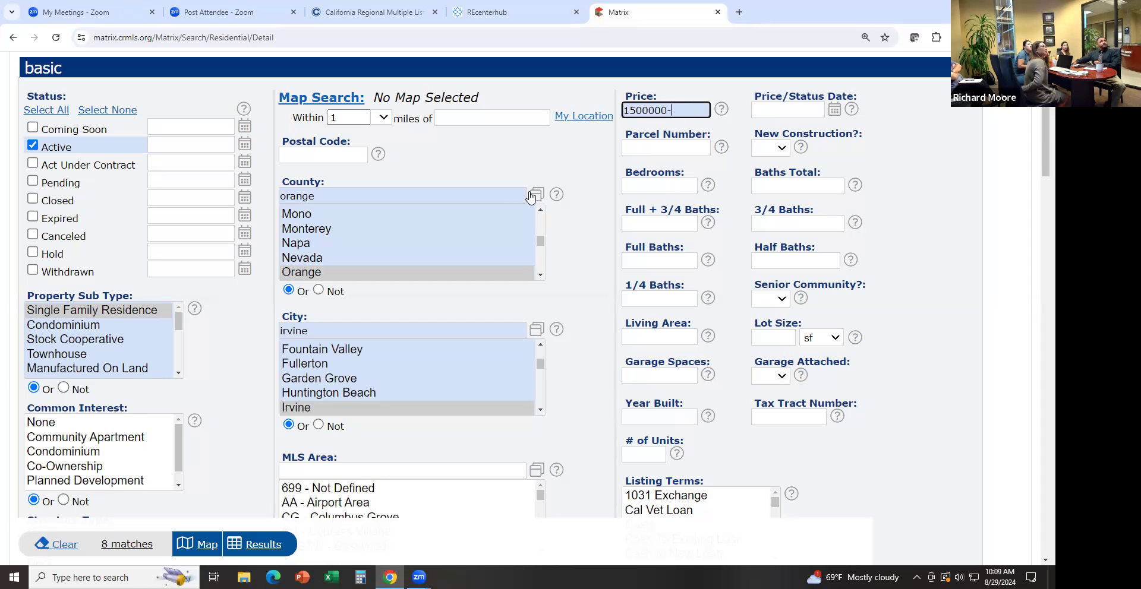
pyautogui.click(585, 169)
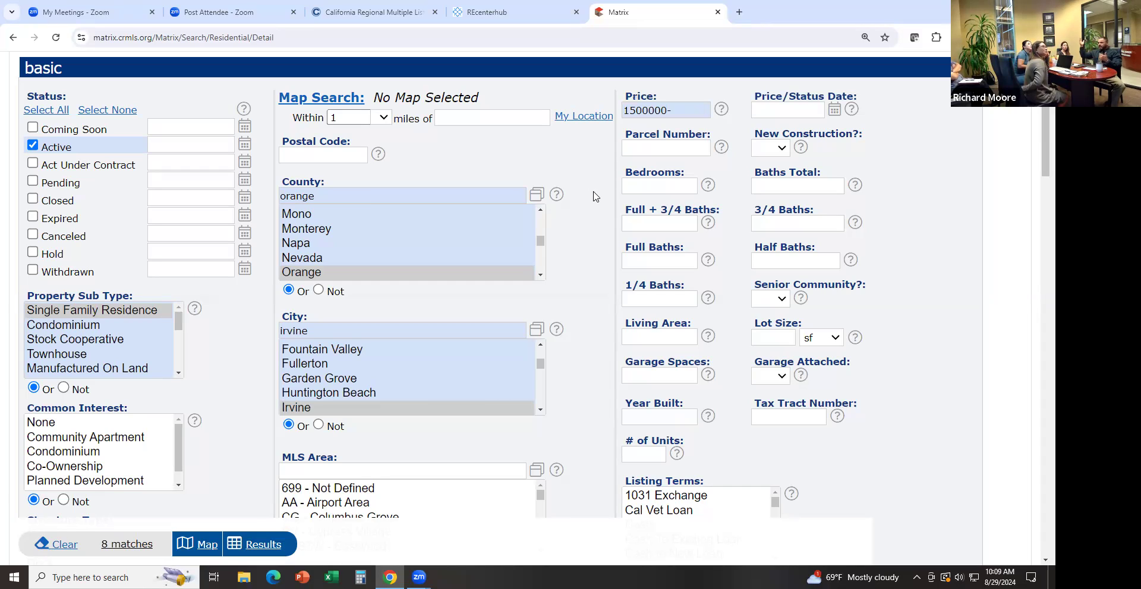
pyautogui.click(649, 179)
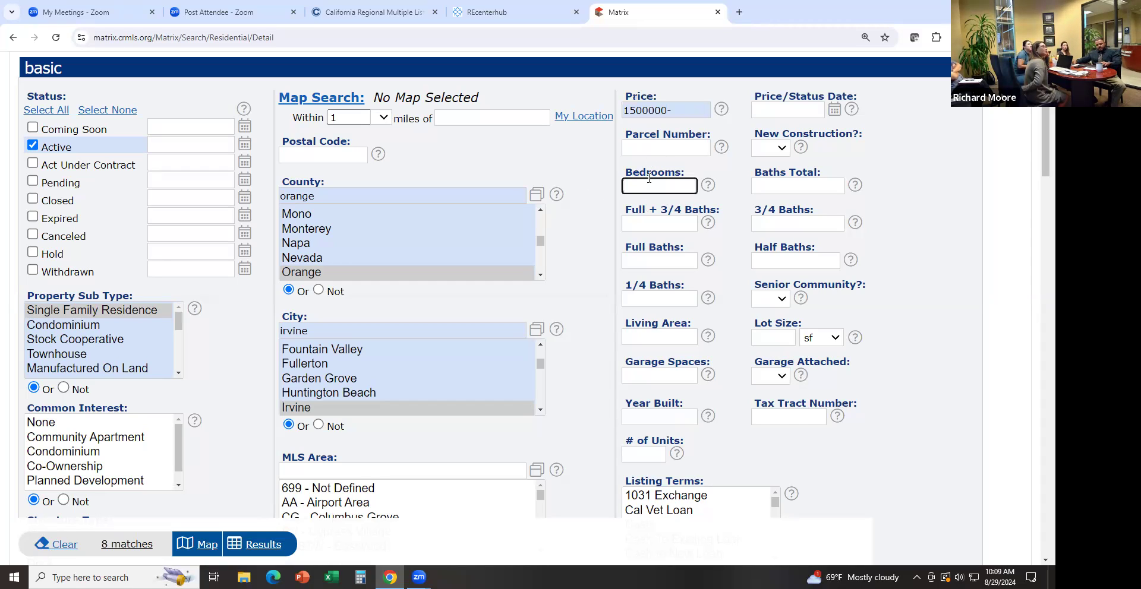
pyautogui.write('3+')
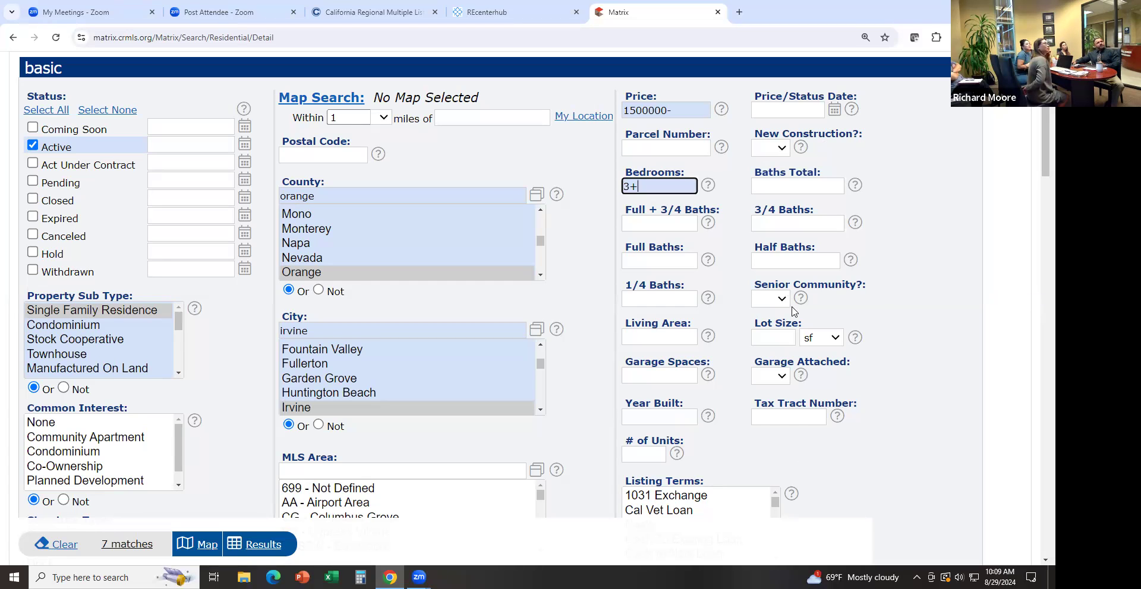
pyautogui.scroll(-2, 915, 297)
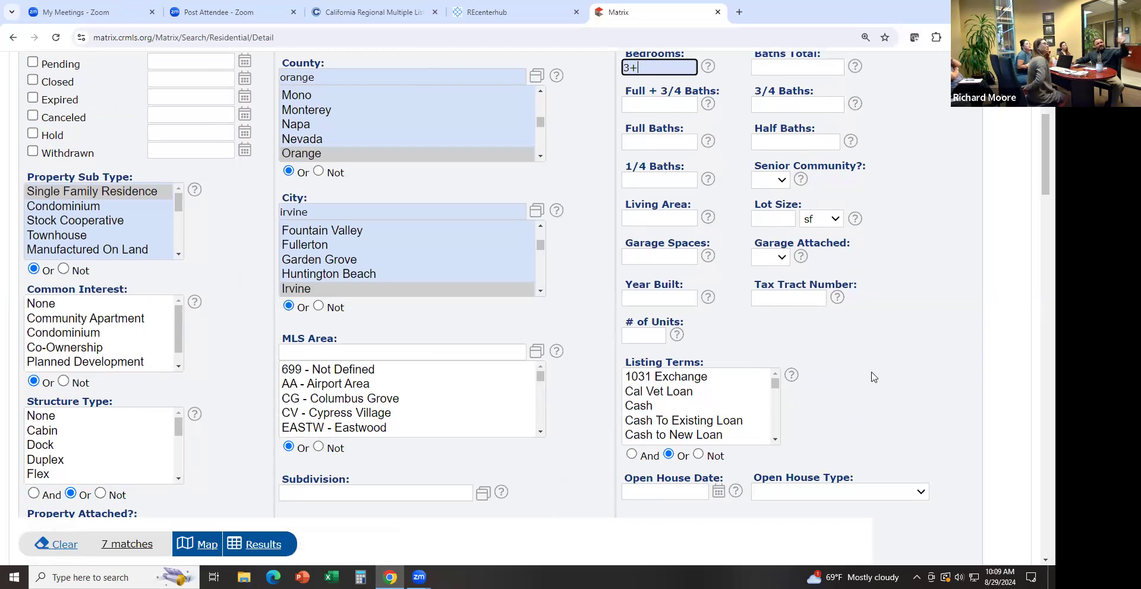
# Run the search to list the 7 matching Irvine single-family homes
pyautogui.click(265, 549)
pyautogui.click(265, 549)
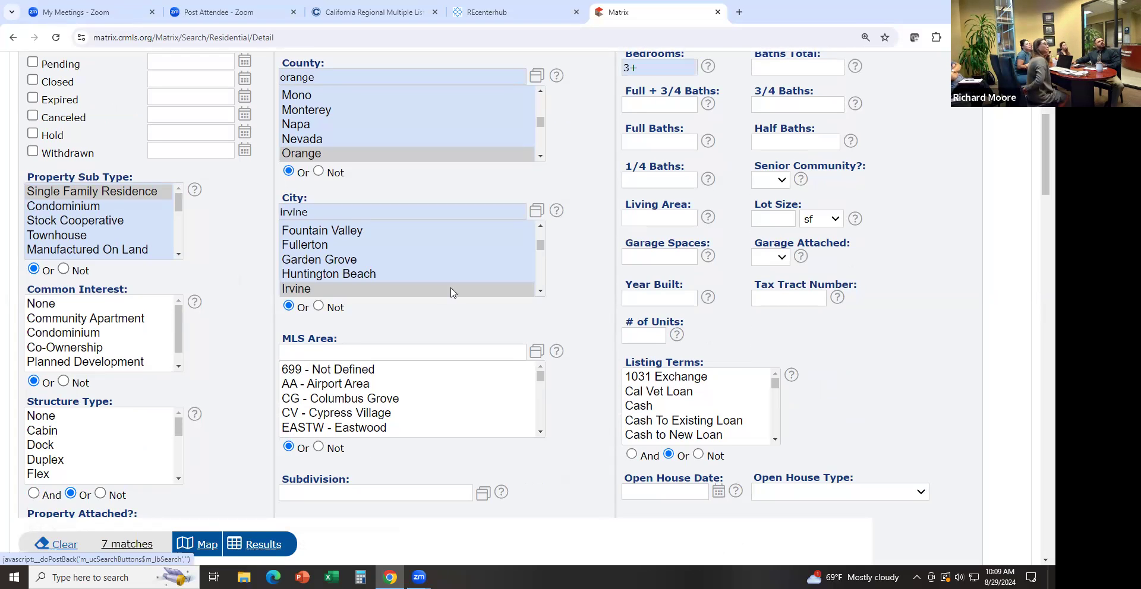
pyautogui.scroll(1, 472, 354)
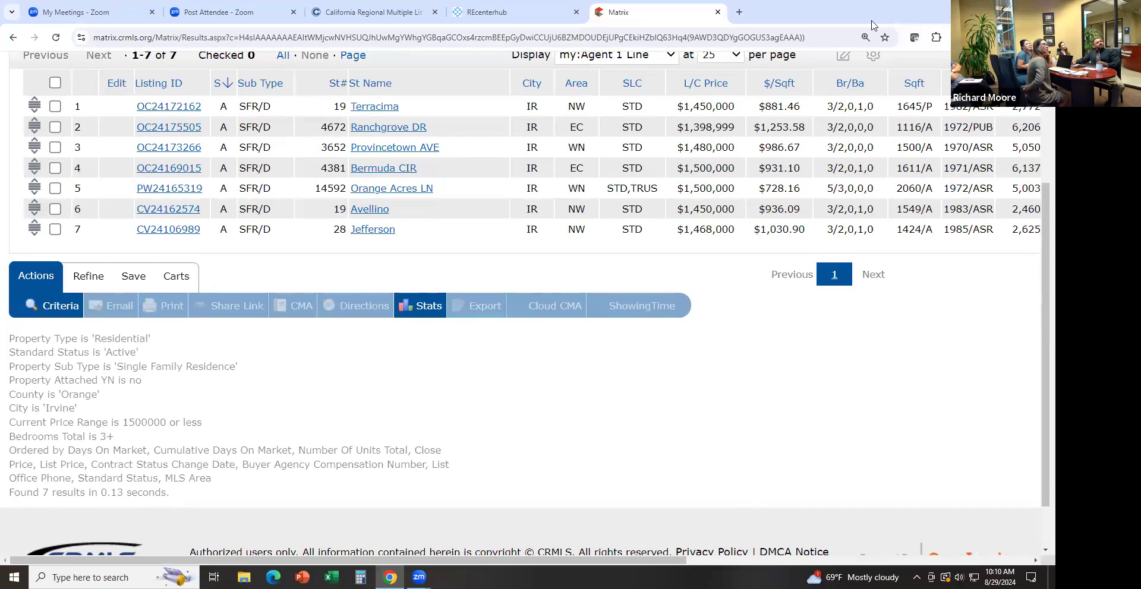
pyautogui.scroll(3, 1022, 247)
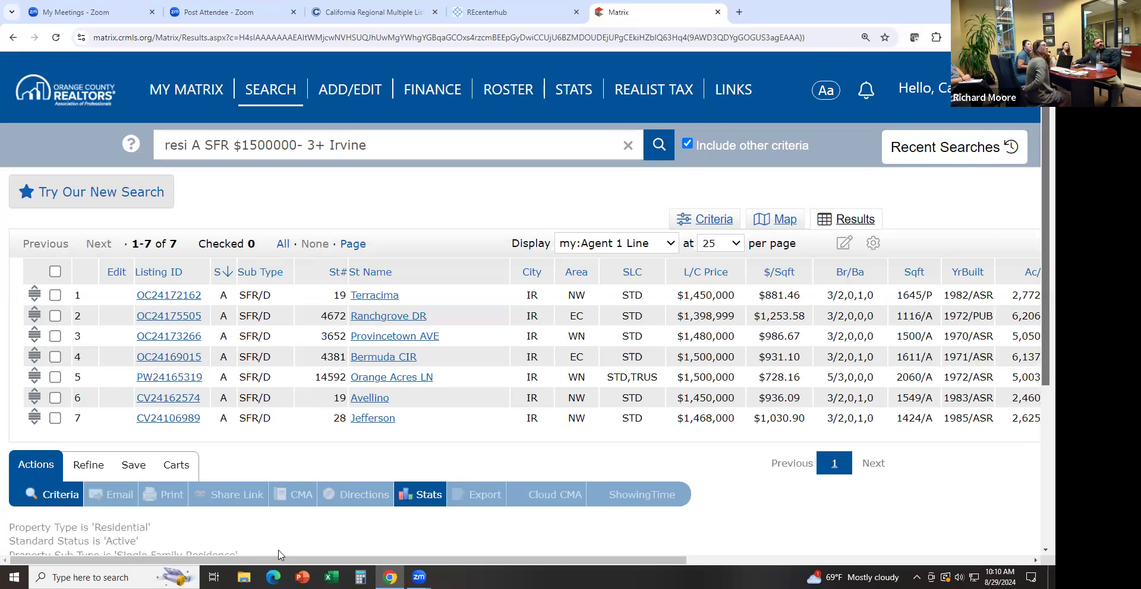
pyautogui.moveTo(261, 561); pyautogui.dragTo(349, 564)
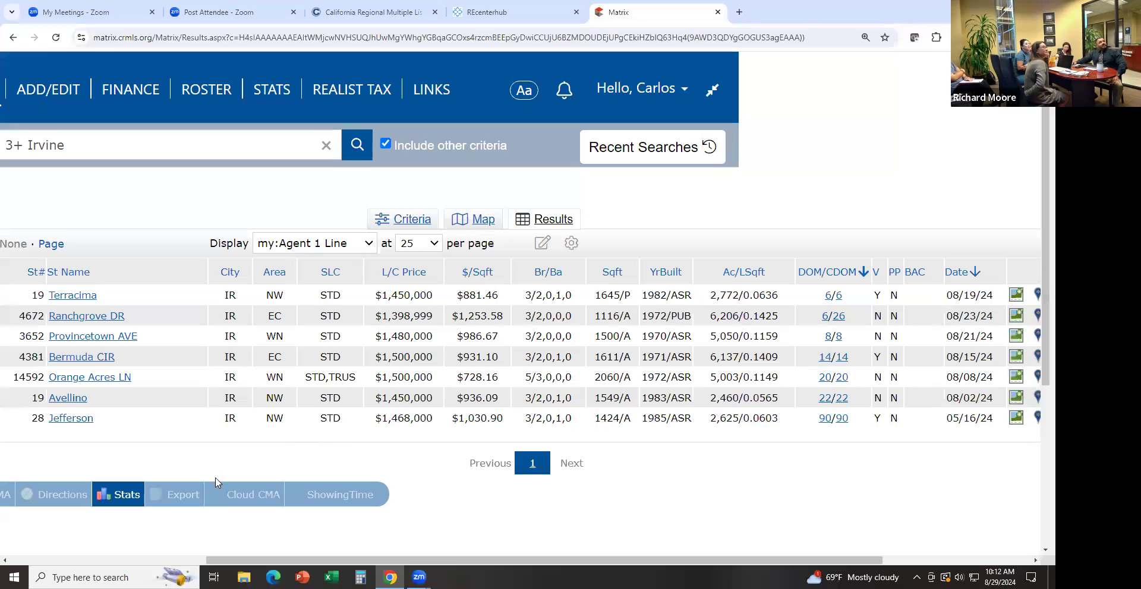
pyautogui.moveTo(241, 567); pyautogui.dragTo(355, 570)
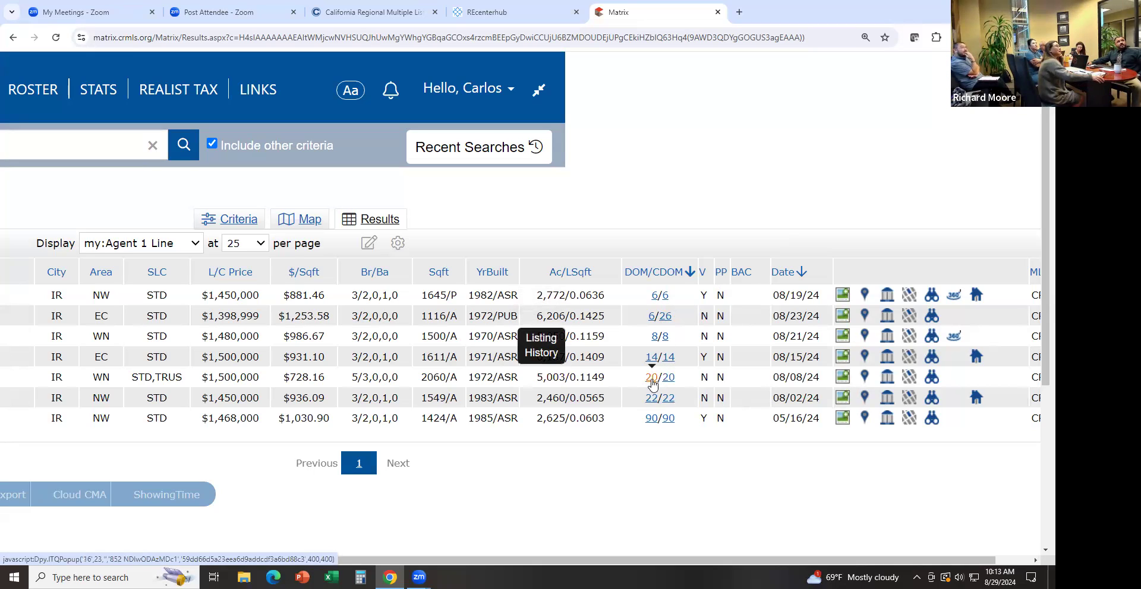
# Glance at the Orange Acres Ln history, then open the Ranchgrove Drive listing history
pyautogui.click(652, 377)
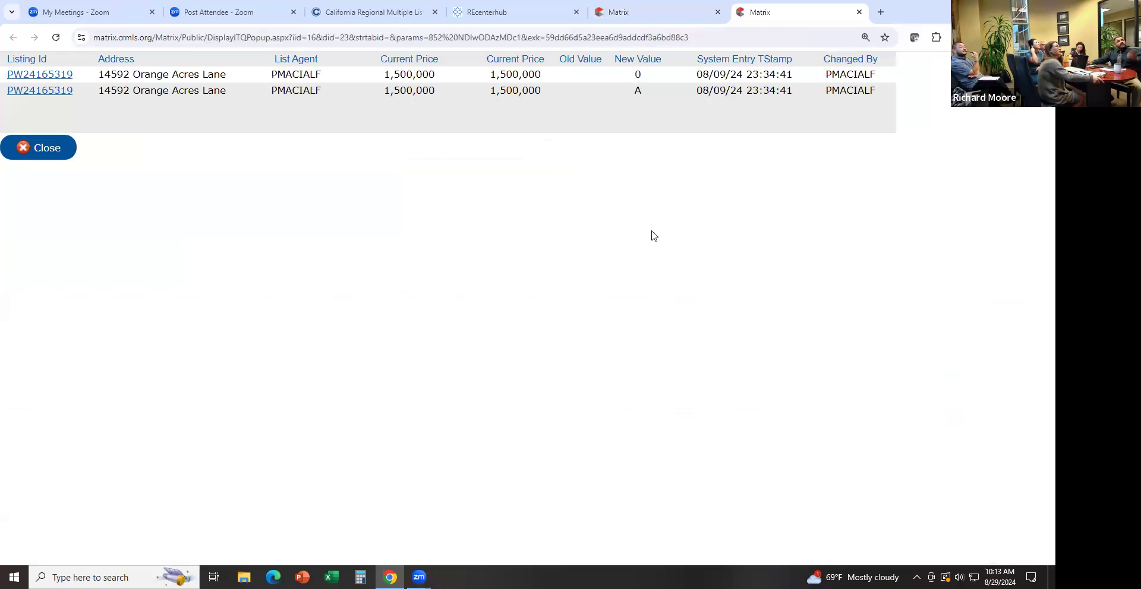
pyautogui.click(52, 148)
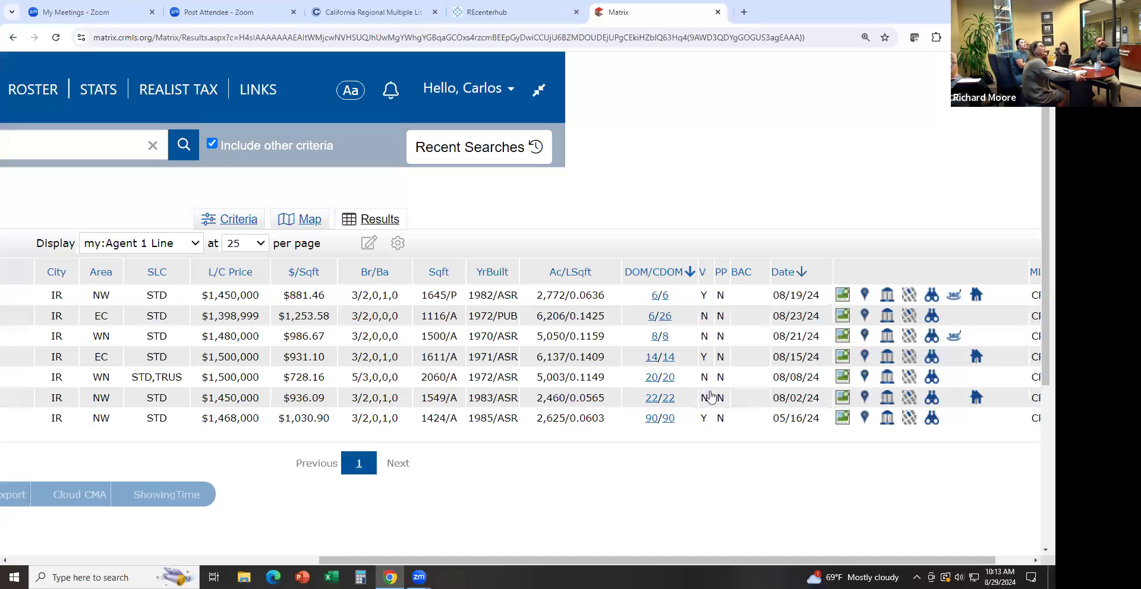
pyautogui.click(661, 319)
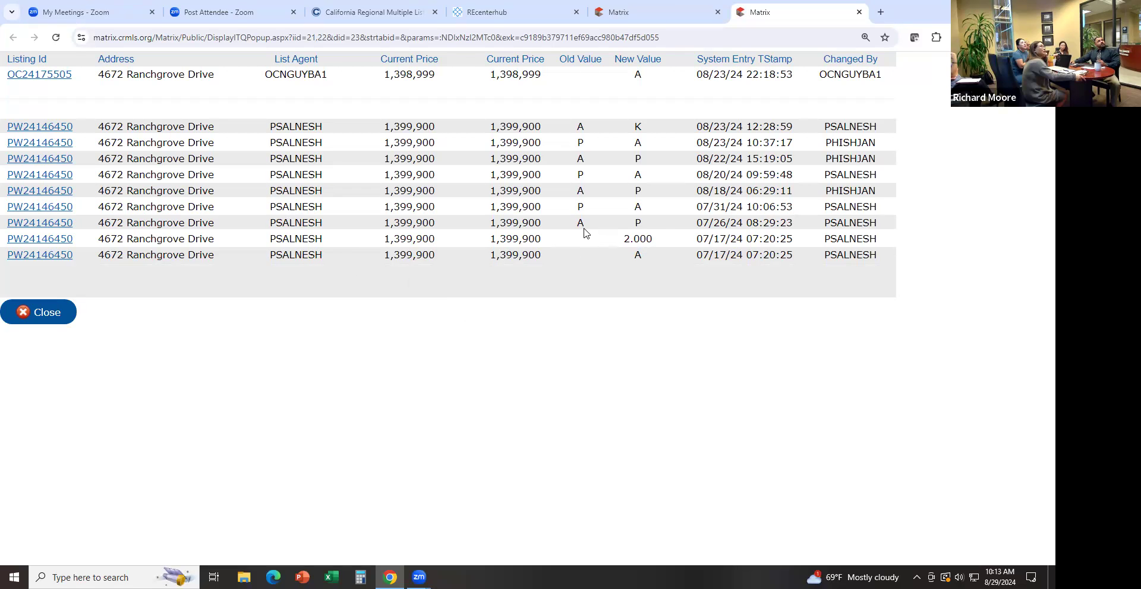
# Highlight the 07/26/24 through 08/23/24 change dates, statuses and listing agent codes
pyautogui.moveTo(696, 225); pyautogui.dragTo(742, 220)
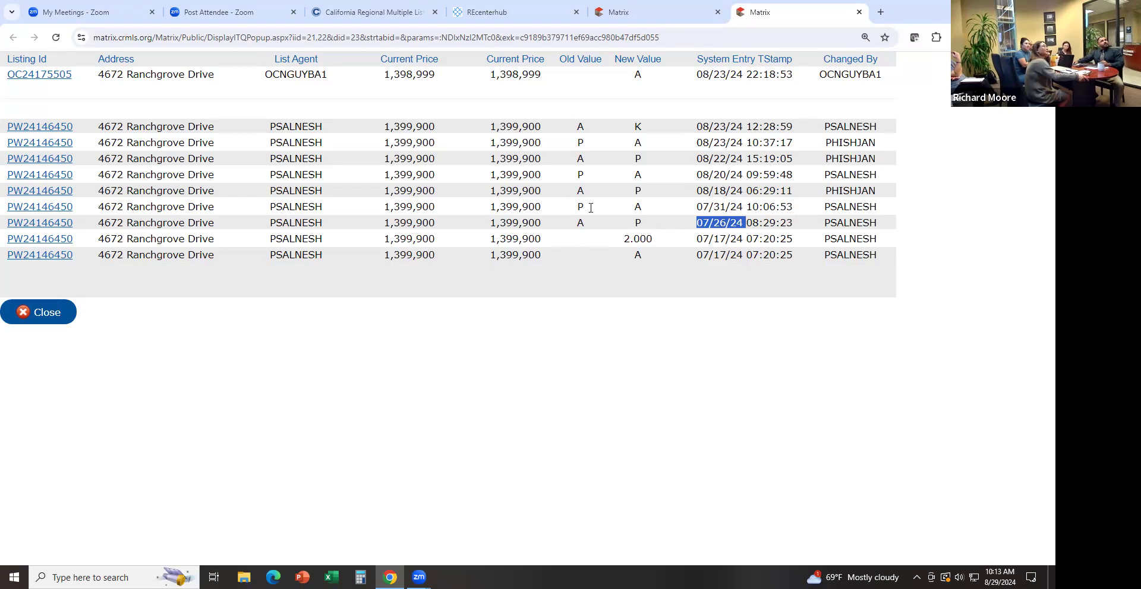
pyautogui.moveTo(702, 208); pyautogui.dragTo(765, 207)
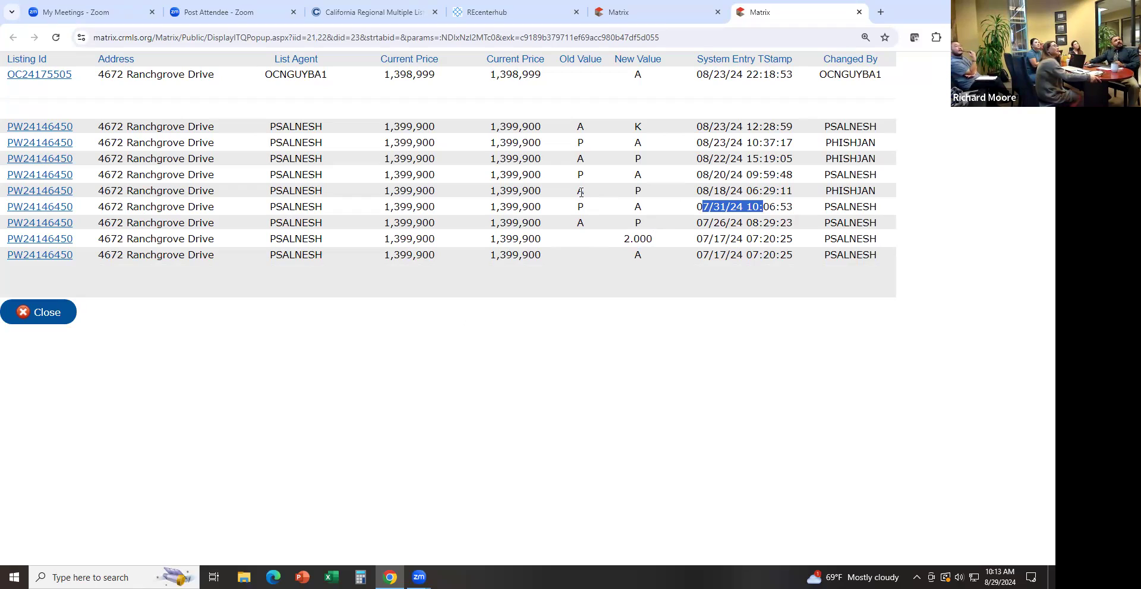
pyautogui.moveTo(699, 191); pyautogui.dragTo(780, 194)
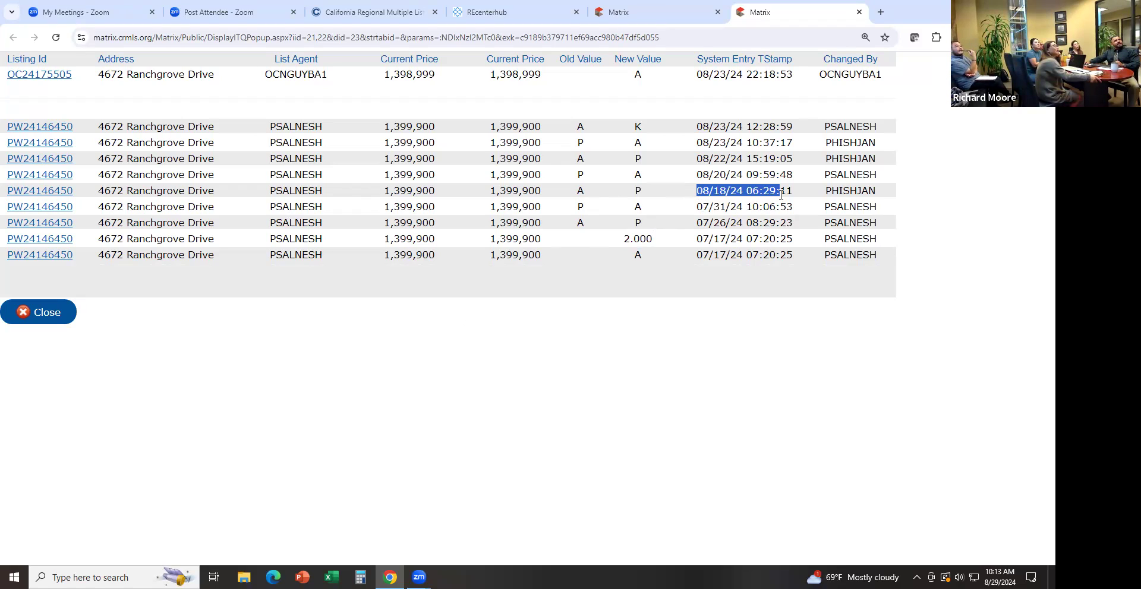
pyautogui.moveTo(696, 174); pyautogui.dragTo(738, 159)
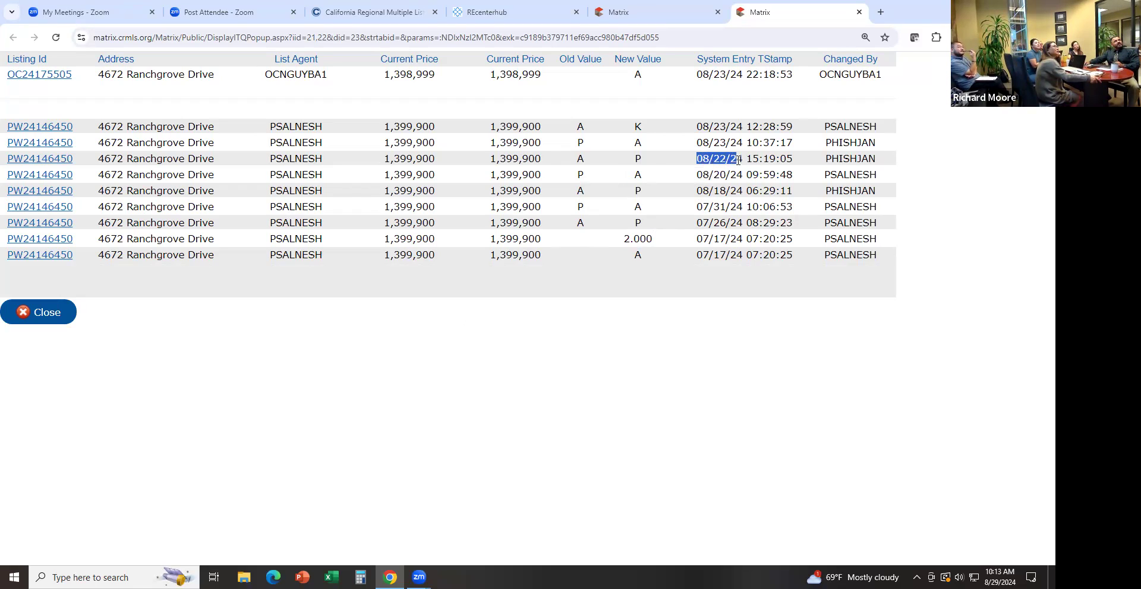
pyautogui.moveTo(575, 161); pyautogui.dragTo(647, 162)
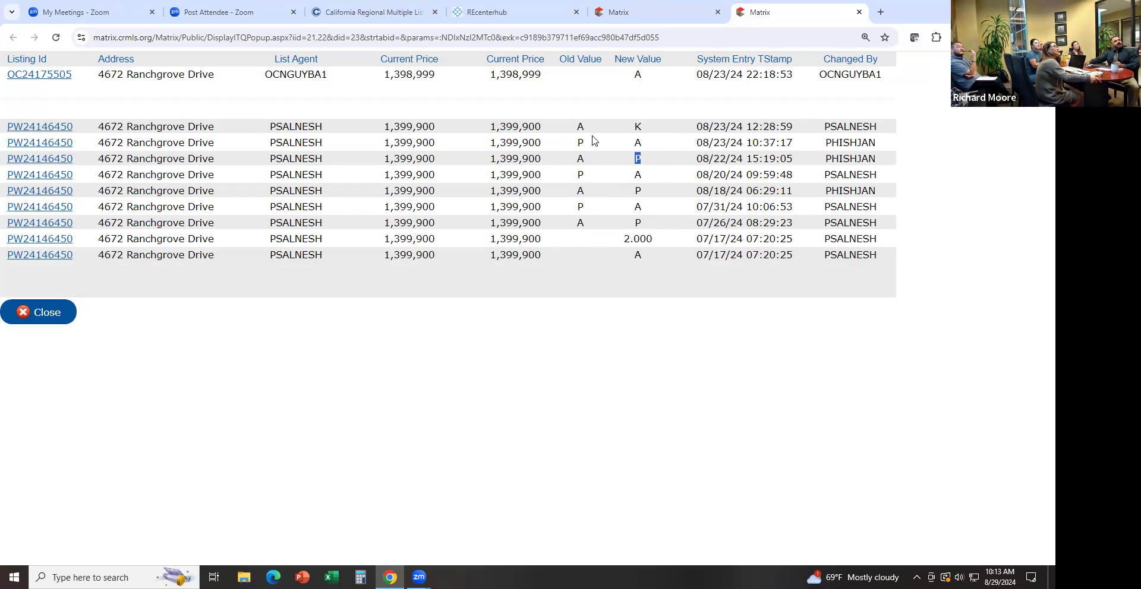
pyautogui.moveTo(694, 142); pyautogui.dragTo(732, 143)
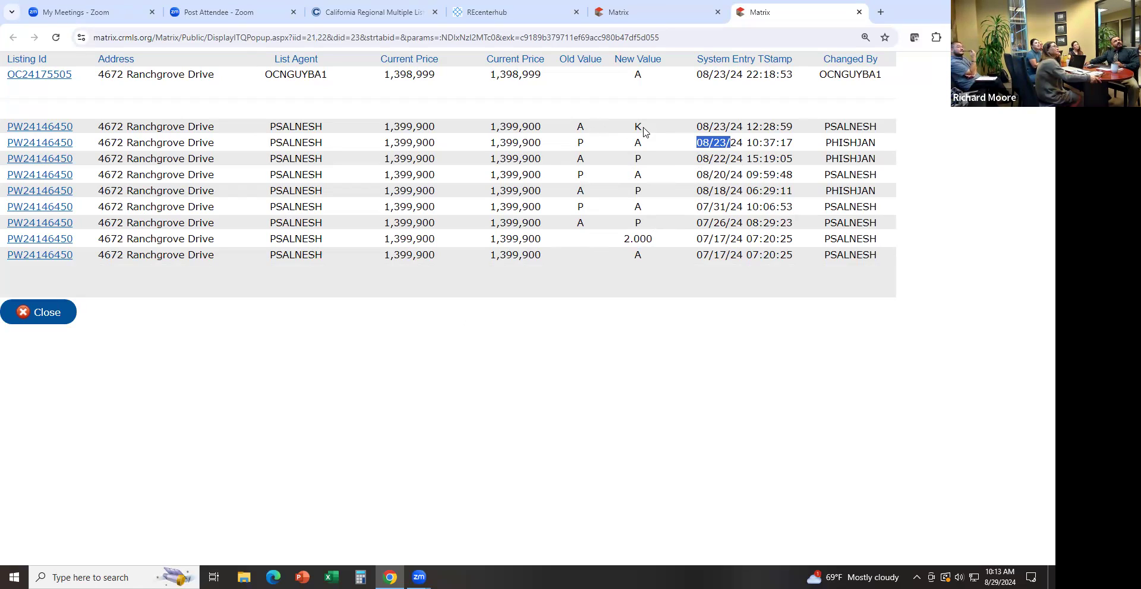
pyautogui.moveTo(633, 128); pyautogui.dragTo(800, 131)
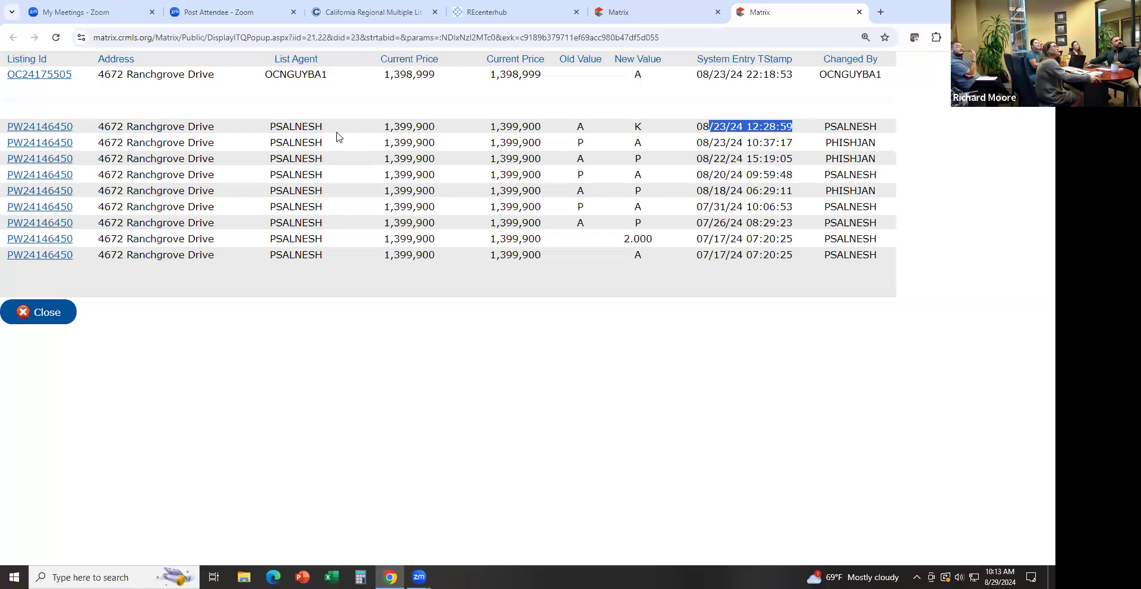
pyautogui.doubleClick(300, 126)
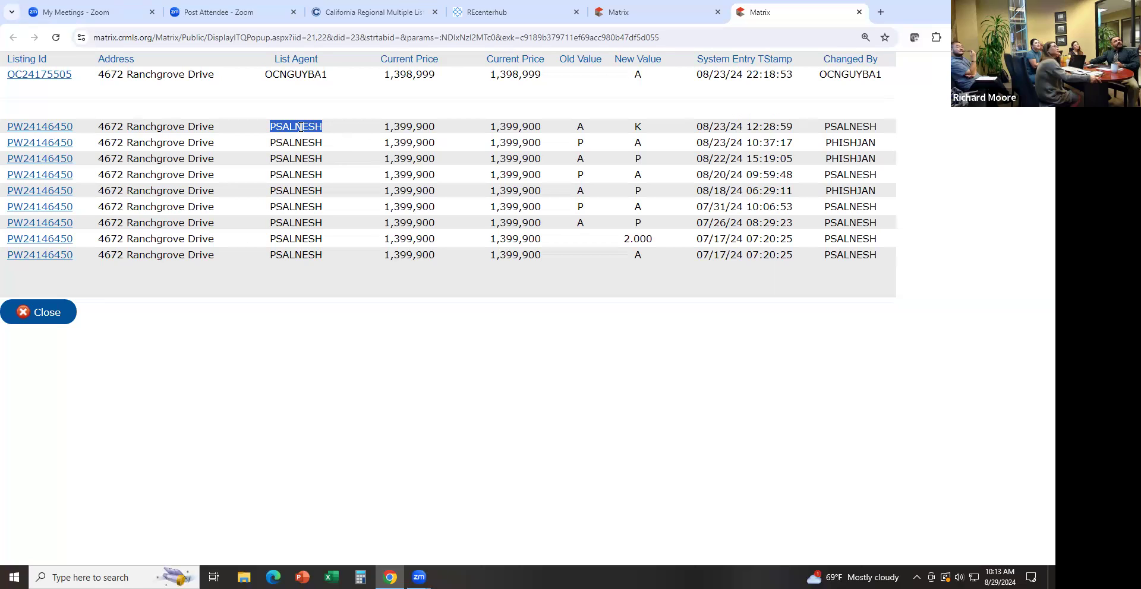
pyautogui.doubleClick(286, 76)
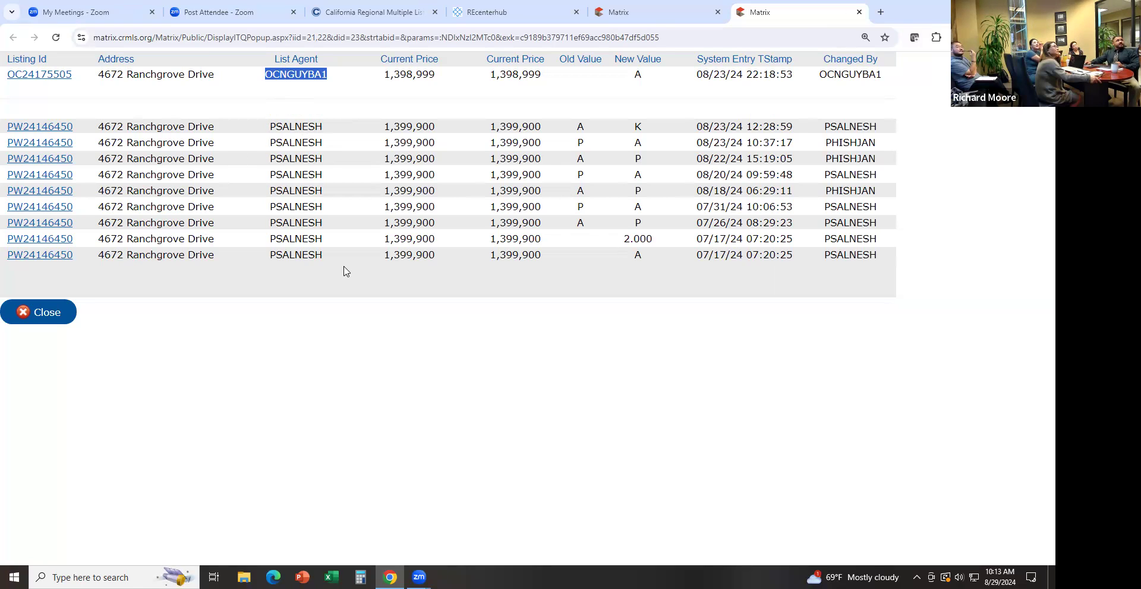
# Close the history popup, review the 6/26 days-on-market listing's history, and scroll results left
pyautogui.click(43, 313)
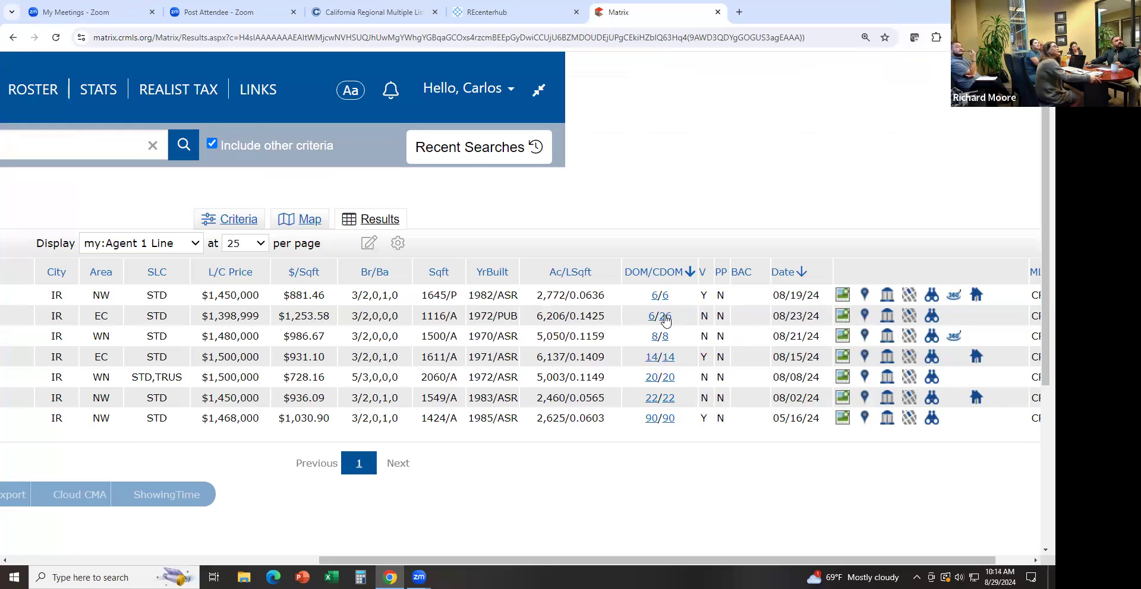
pyautogui.click(664, 317)
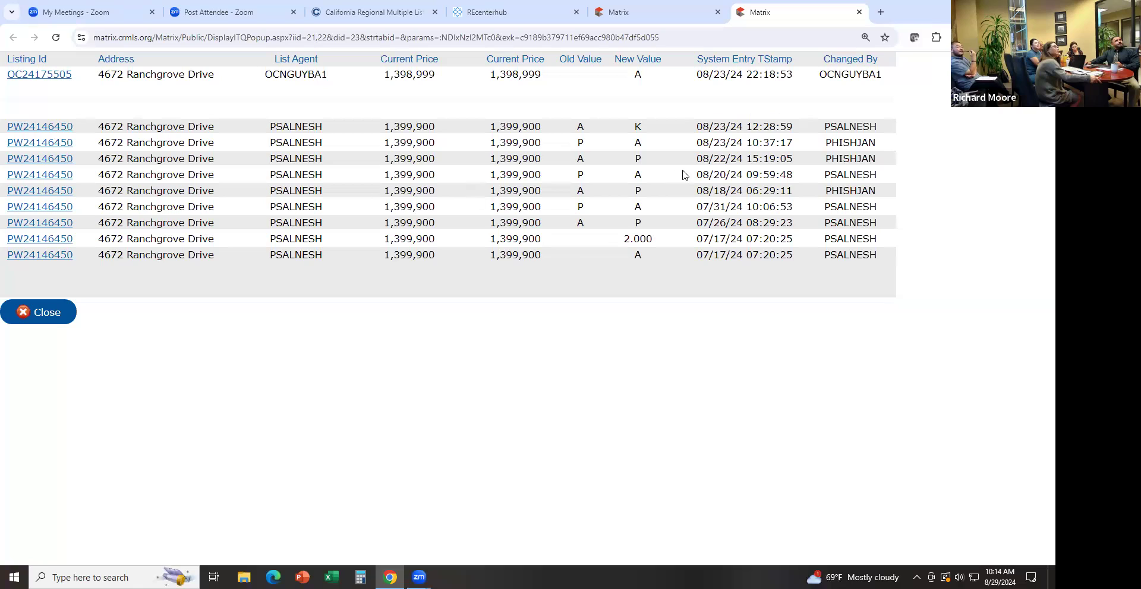
pyautogui.click(40, 318)
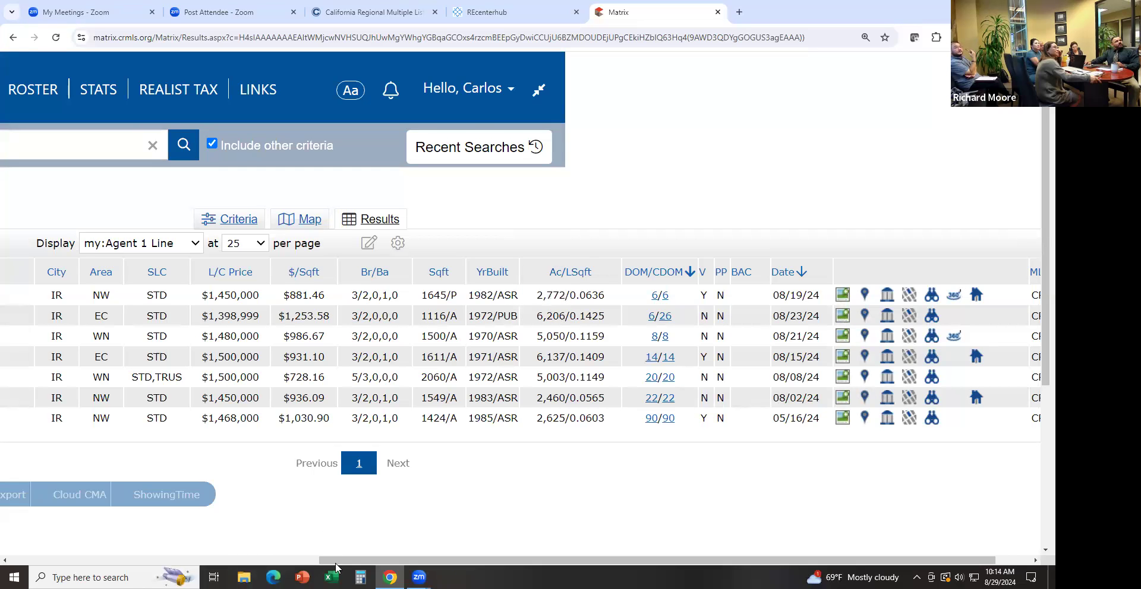
pyautogui.hscroll(1, 237, 567)
pyautogui.hscroll(-1, 121, 570)
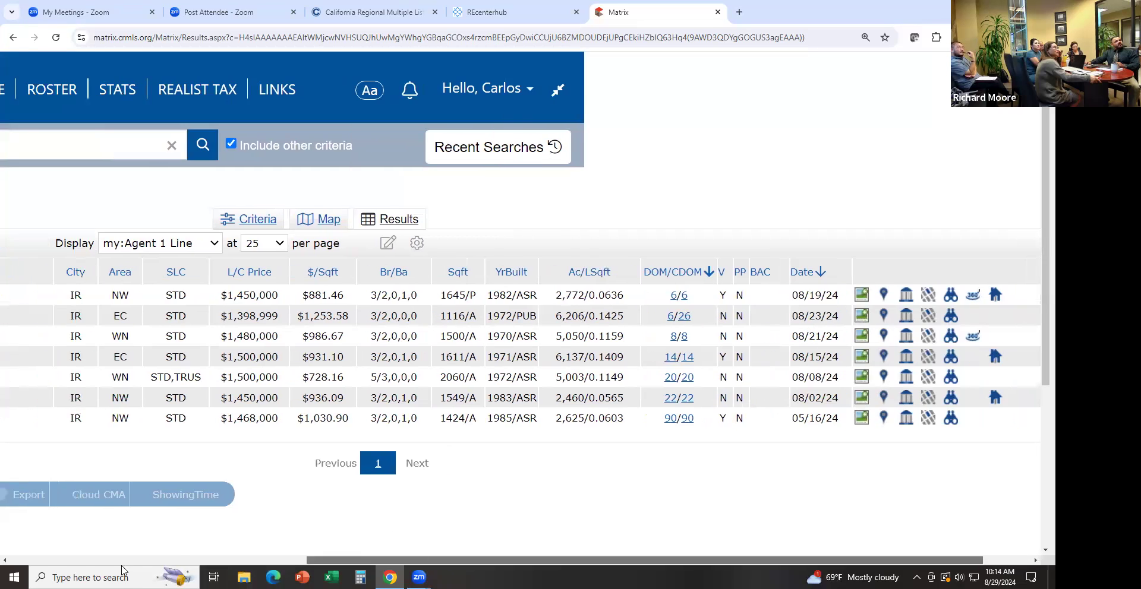
pyautogui.hscroll(-5, 122, 569)
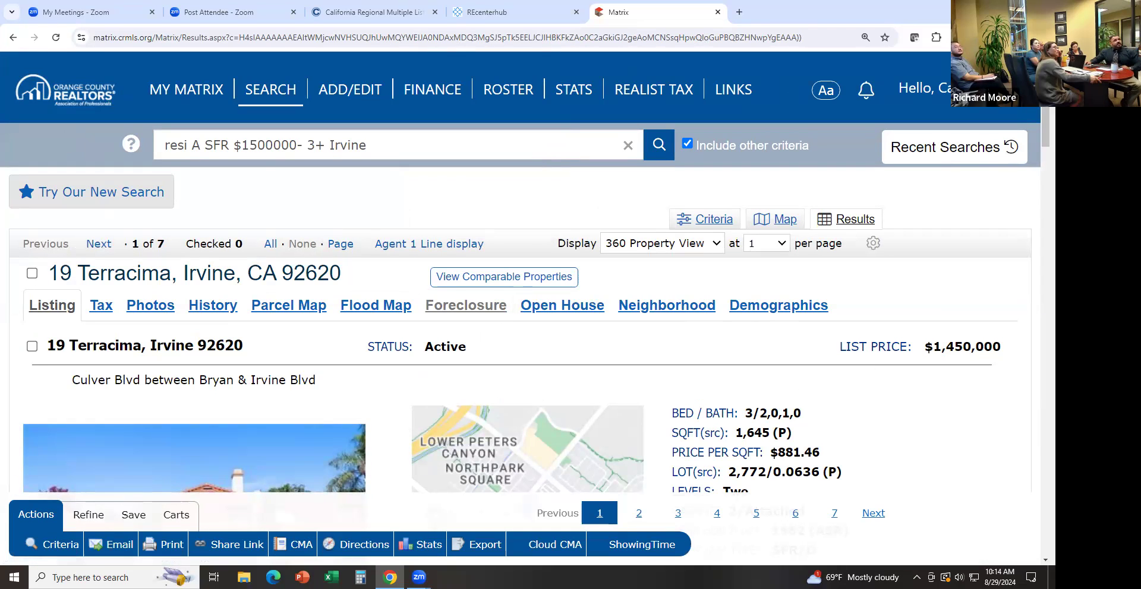
pyautogui.scroll(-5, 520, 274)
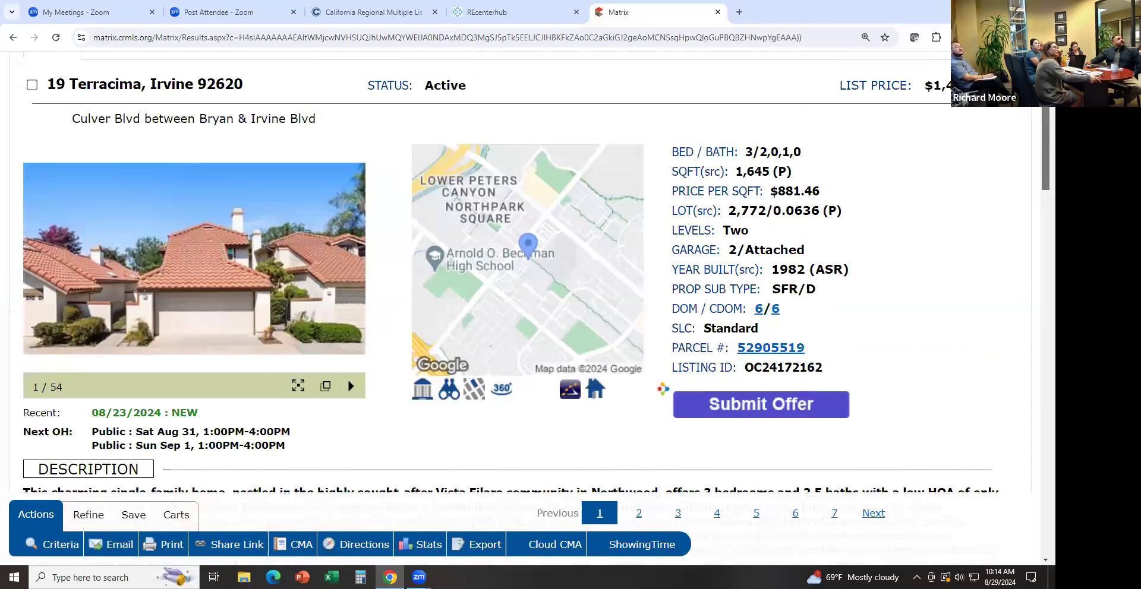
pyautogui.scroll(1, 521, 274)
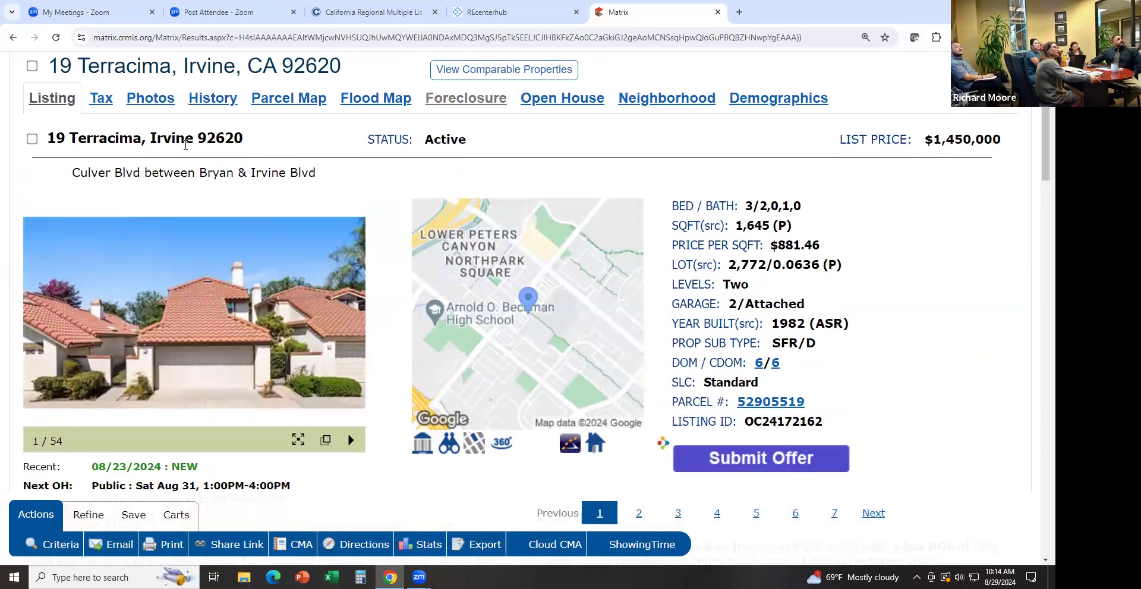
pyautogui.doubleClick(462, 139)
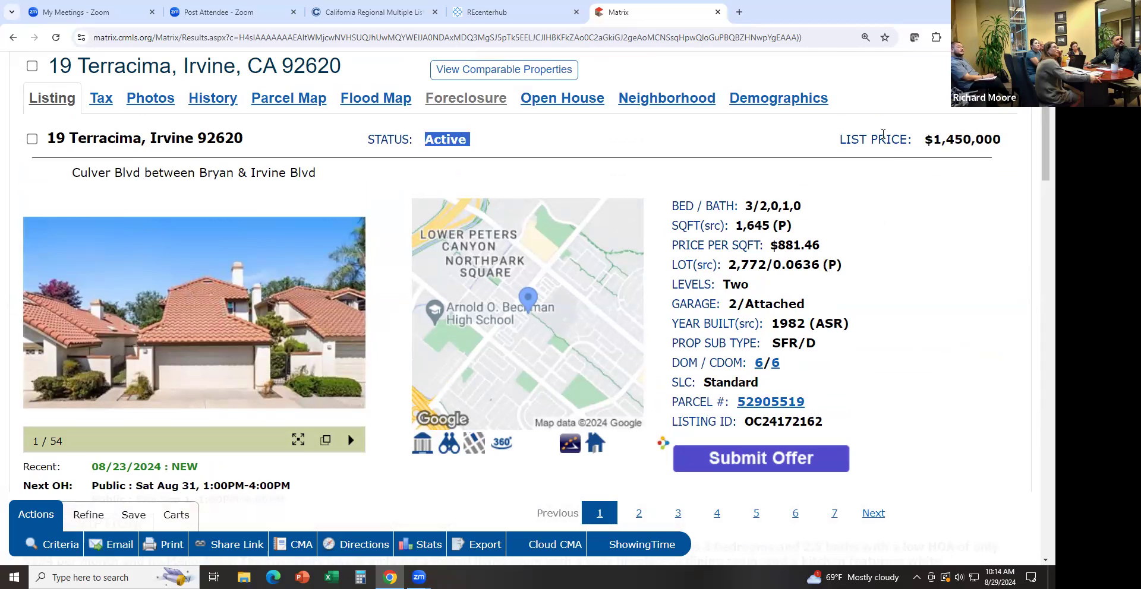
pyautogui.click(946, 151)
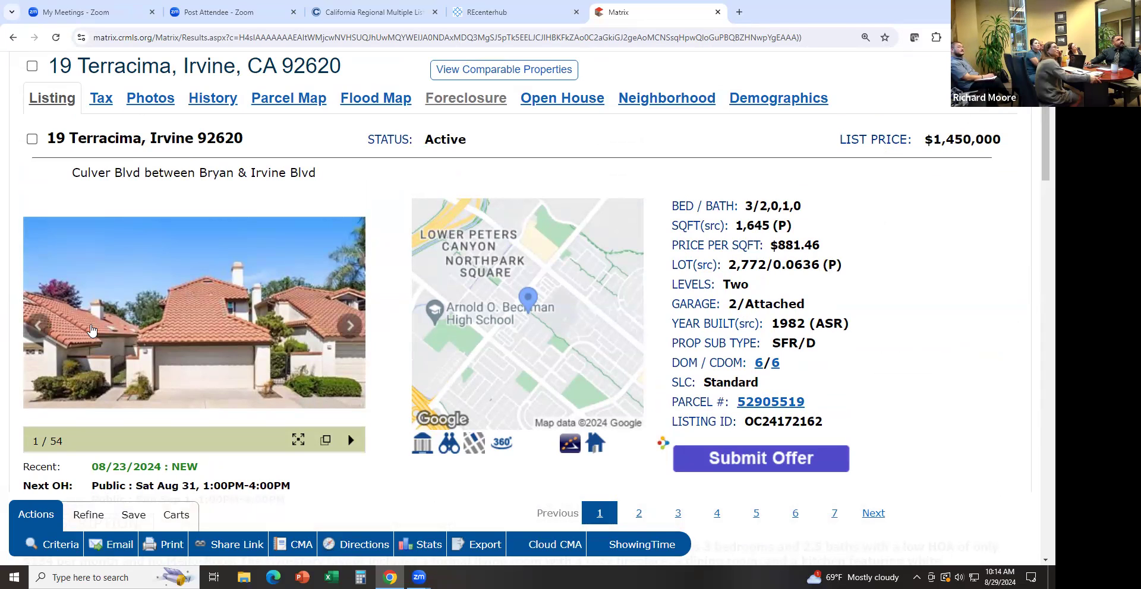
# Advance the listing's photo carousel to photo 5 of 54
pyautogui.click(350, 326)
pyautogui.click(350, 326)
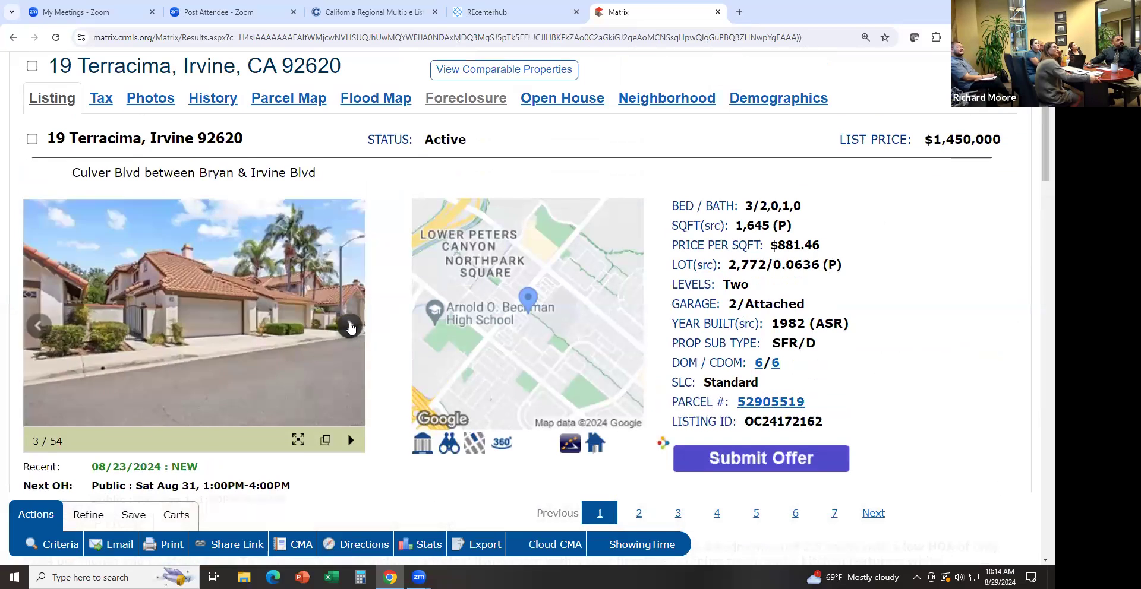
pyautogui.click(350, 326)
pyautogui.click(350, 325)
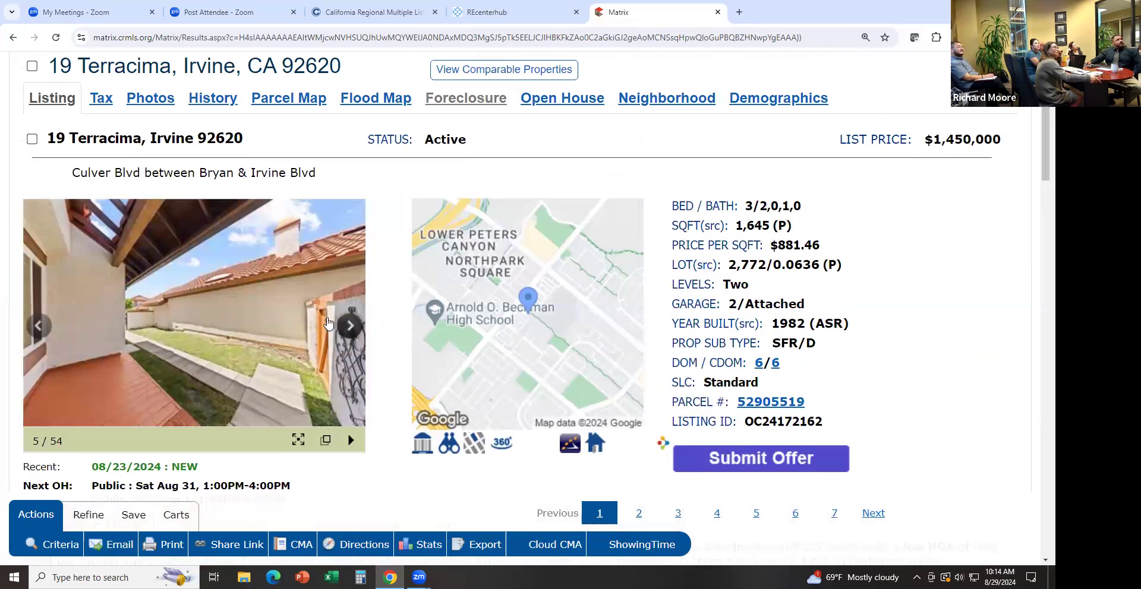
# Enlarge the photo, page forward through three more photos, and close the lightbox
pyautogui.click(178, 284)
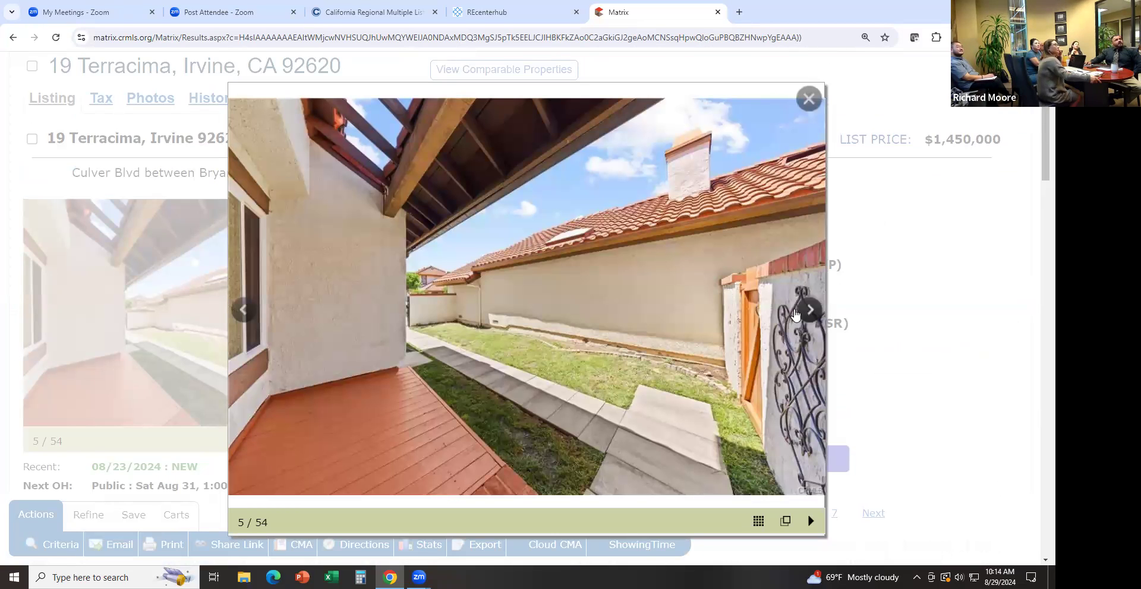
pyautogui.click(798, 314)
pyautogui.click(798, 314)
pyautogui.click(798, 313)
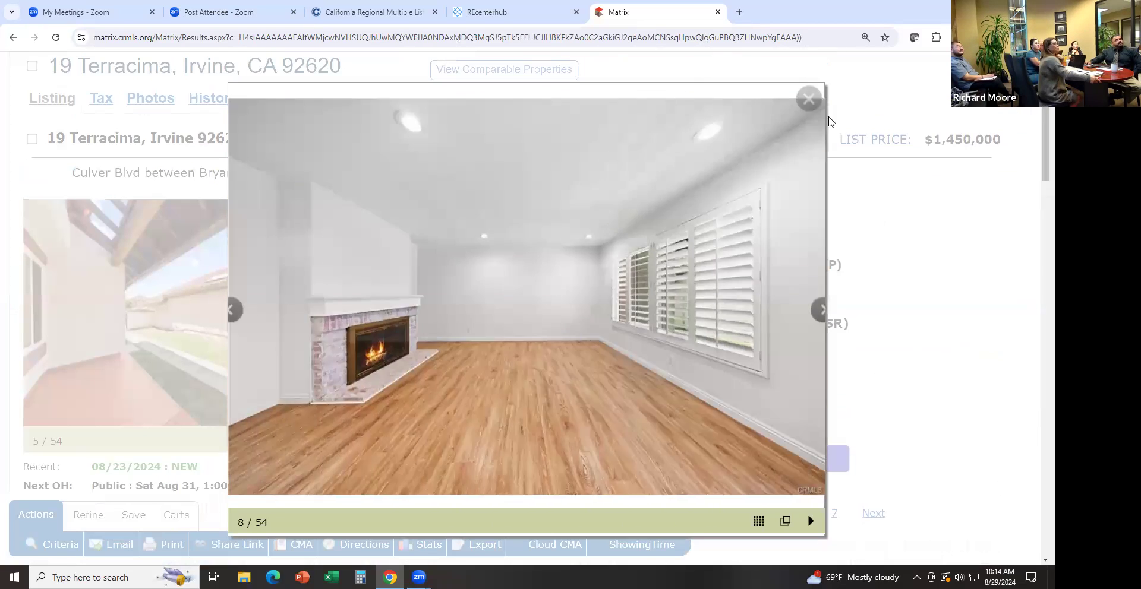
pyautogui.click(149, 338)
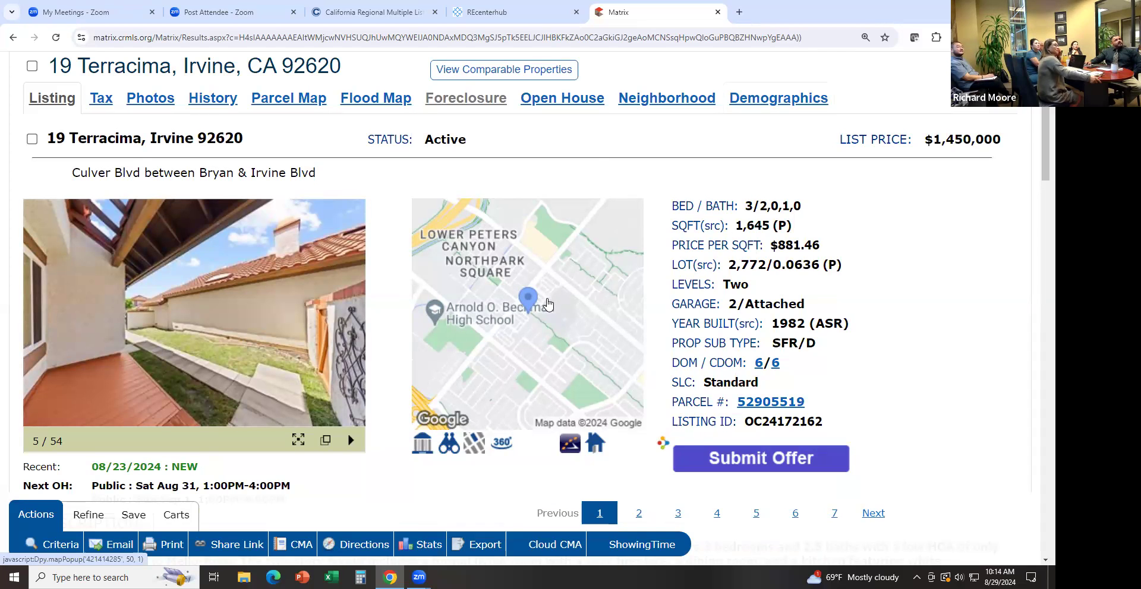
pyautogui.click(548, 303)
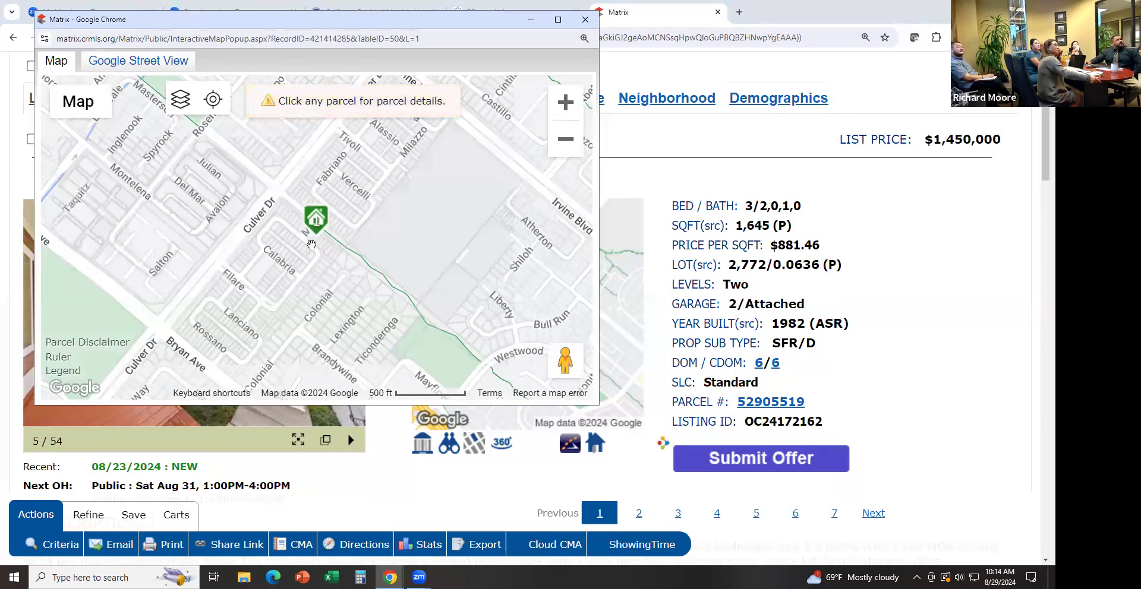
pyautogui.scroll(2, 322, 238)
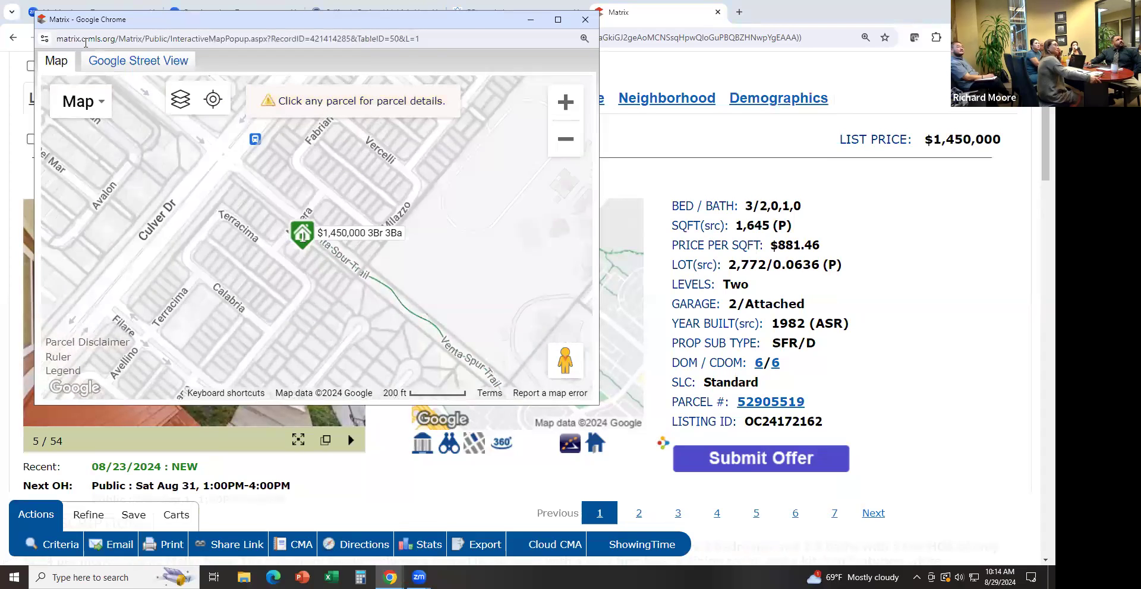
pyautogui.click(66, 106)
pyautogui.click(70, 163)
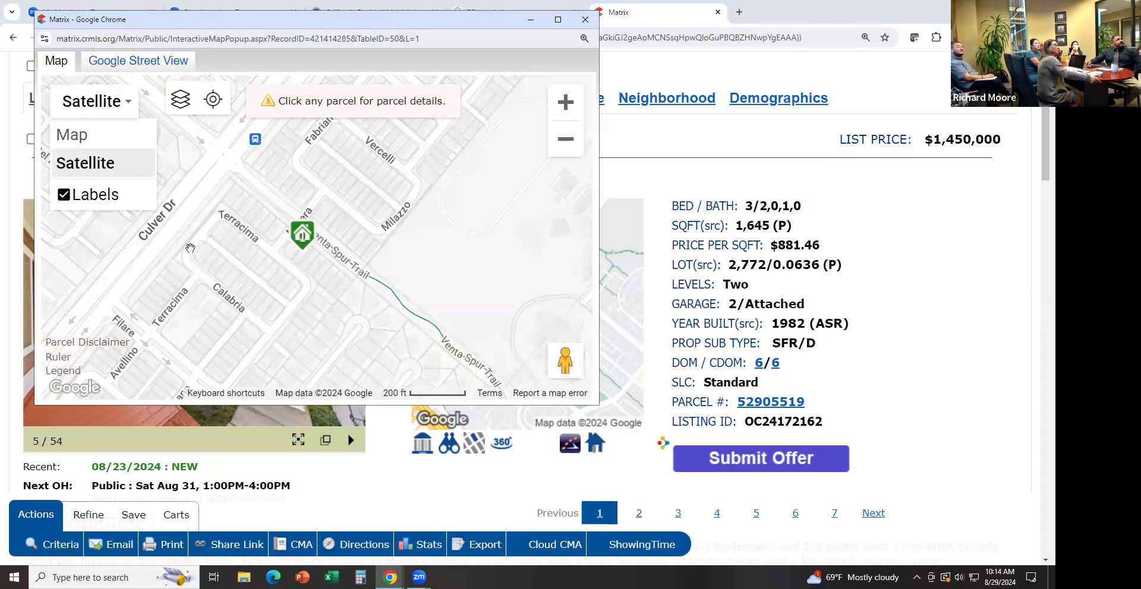
pyautogui.scroll(1, 303, 234)
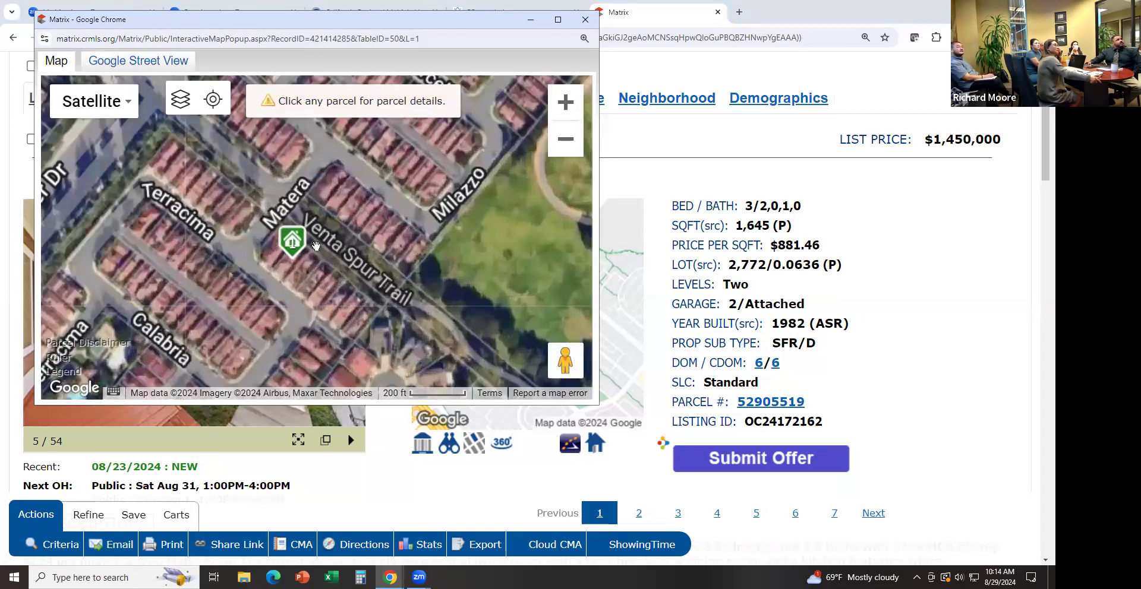
pyautogui.scroll(-1, 303, 234)
pyautogui.click(584, 21)
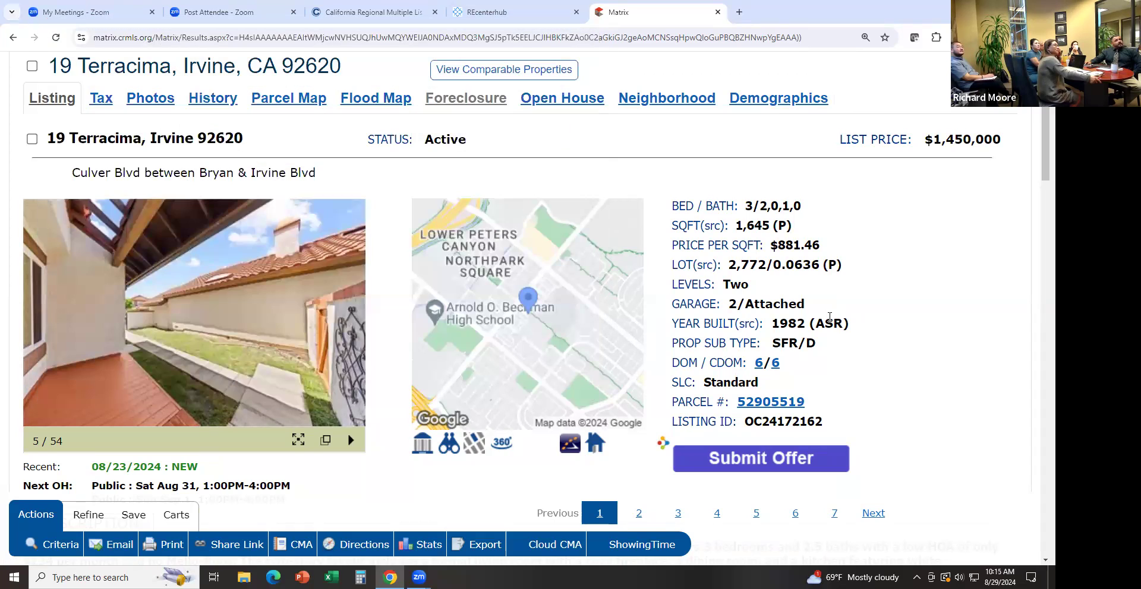
pyautogui.moveTo(782, 222); pyautogui.dragTo(852, 408)
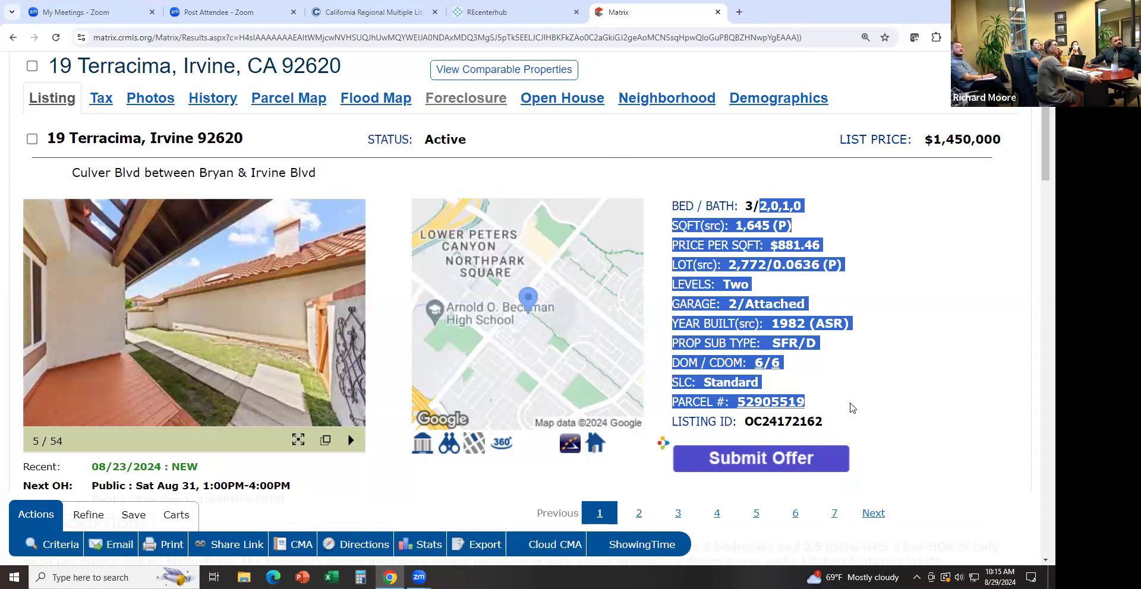
pyautogui.click(919, 360)
pyautogui.scroll(1, 883, 360)
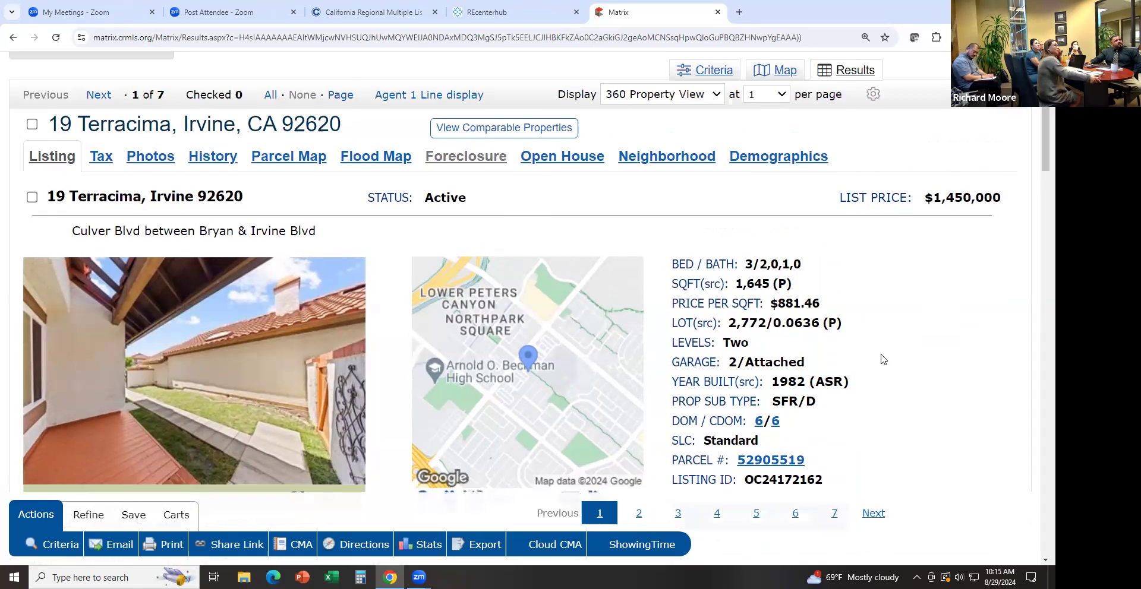
pyautogui.scroll(-2, 884, 359)
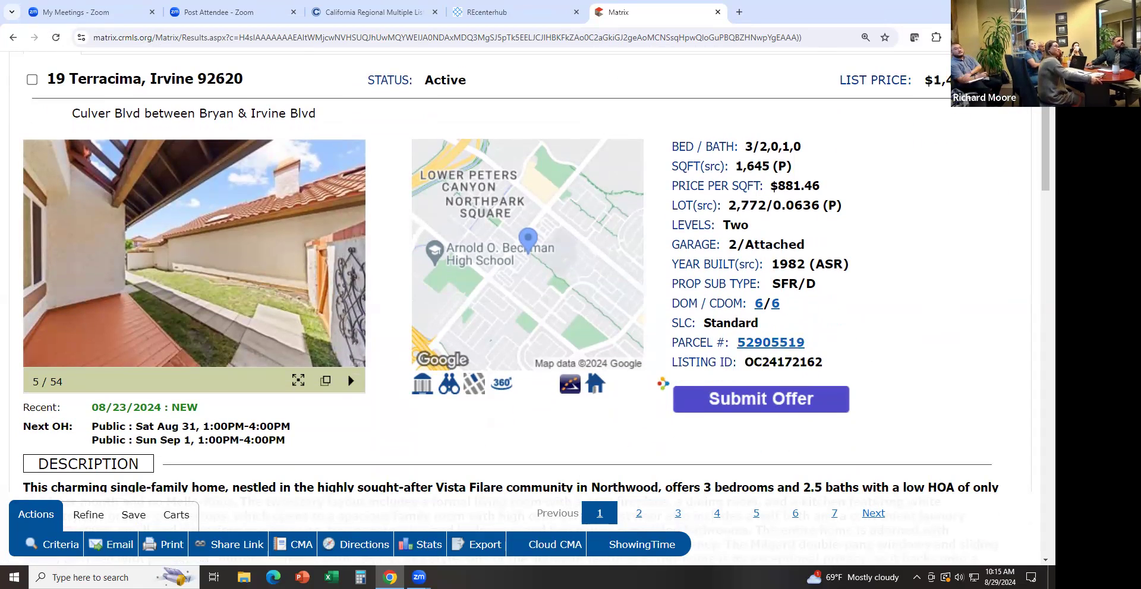
pyautogui.scroll(-3, 10, 200)
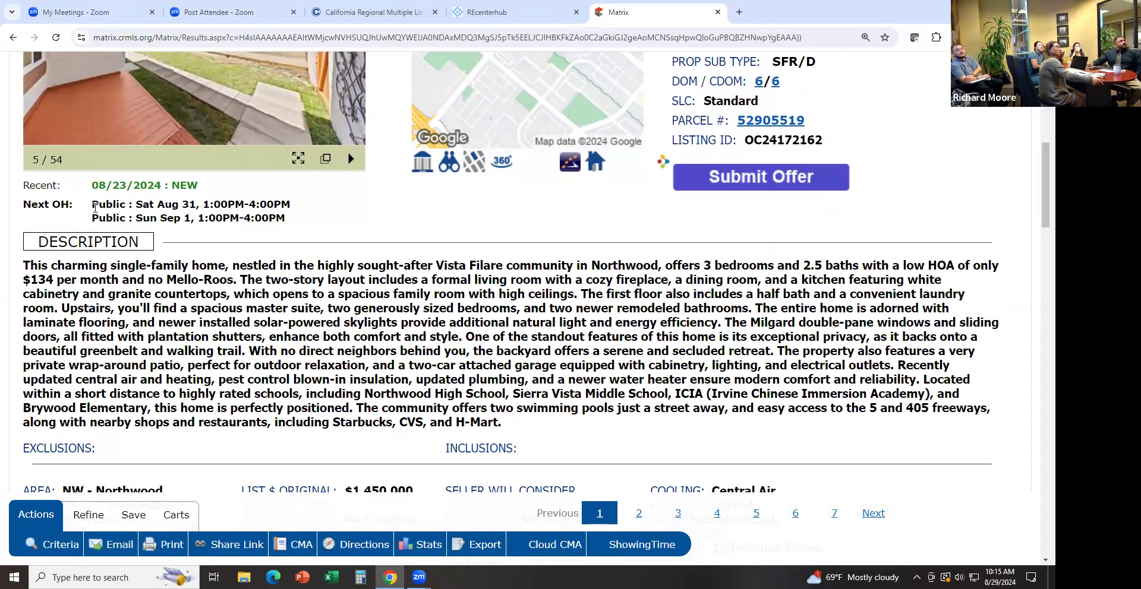
pyautogui.moveTo(94, 206); pyautogui.dragTo(270, 215)
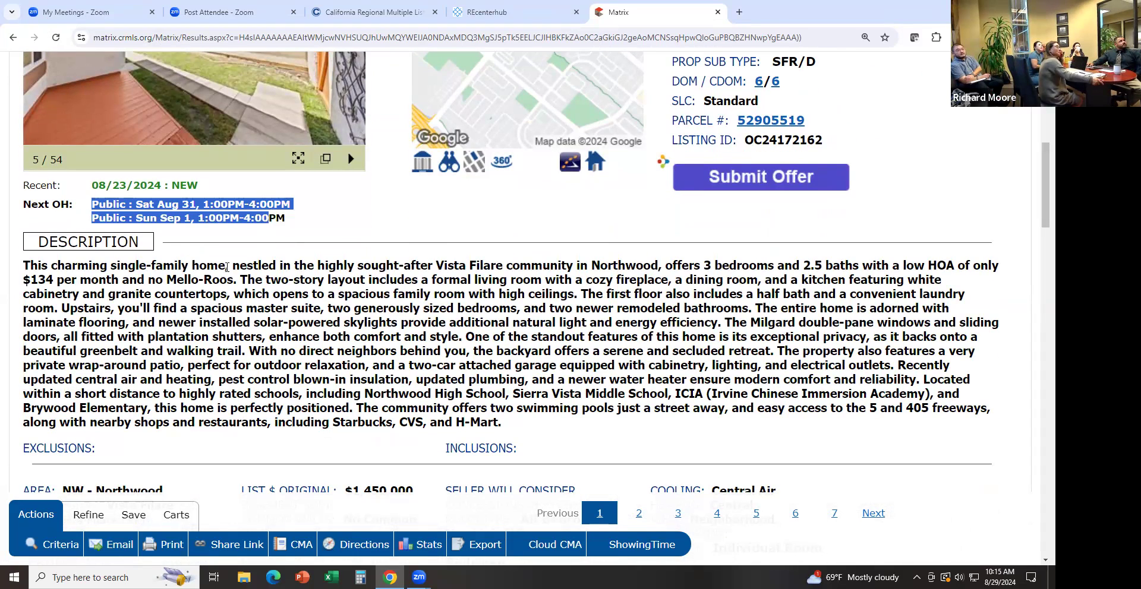
pyautogui.click(210, 301)
pyautogui.tripleClick(244, 346)
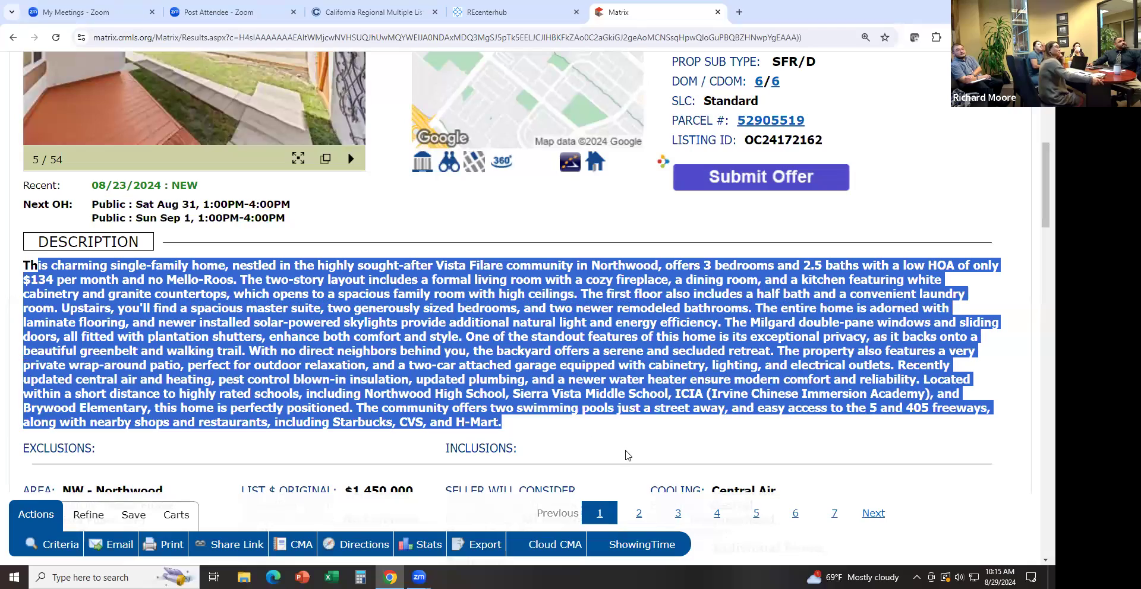
pyautogui.click(902, 286)
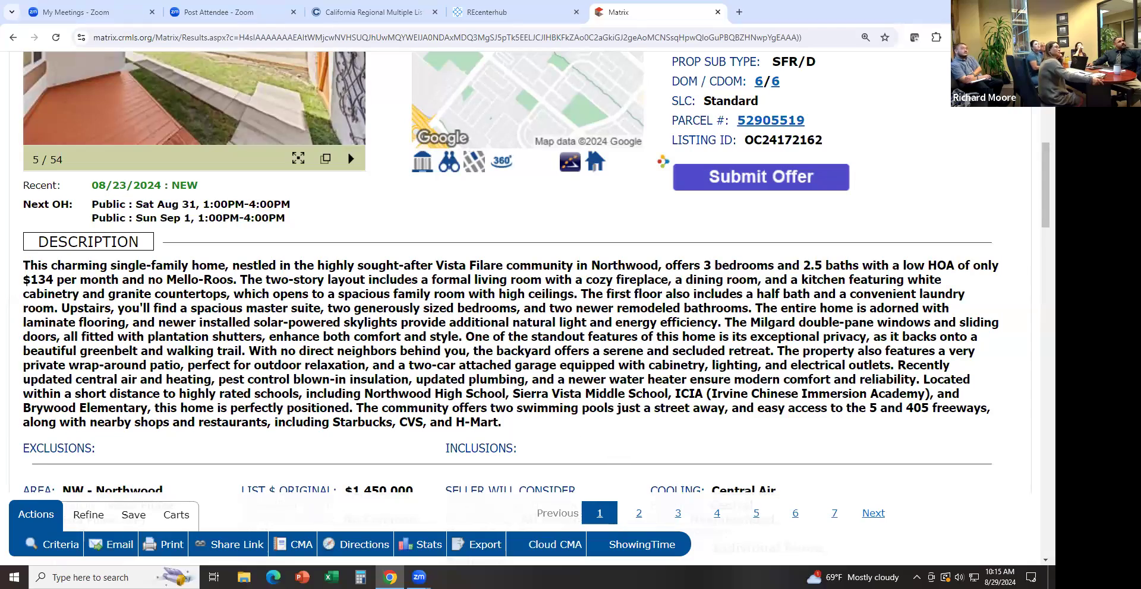
pyautogui.scroll(-7, 553, 272)
pyautogui.scroll(-6, 553, 272)
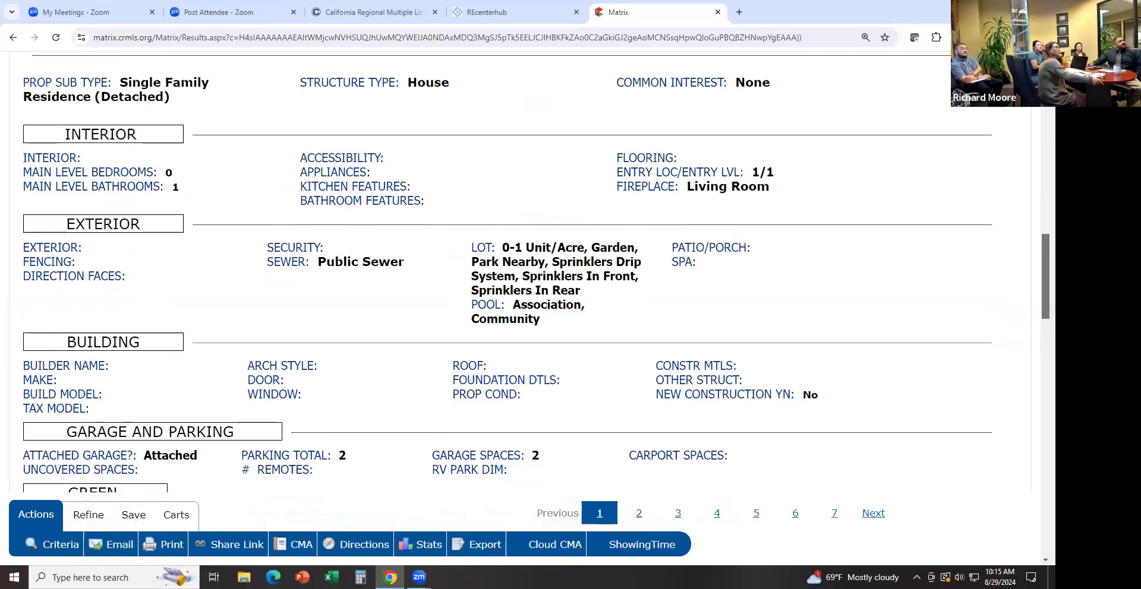
pyautogui.scroll(-1, 176, 366)
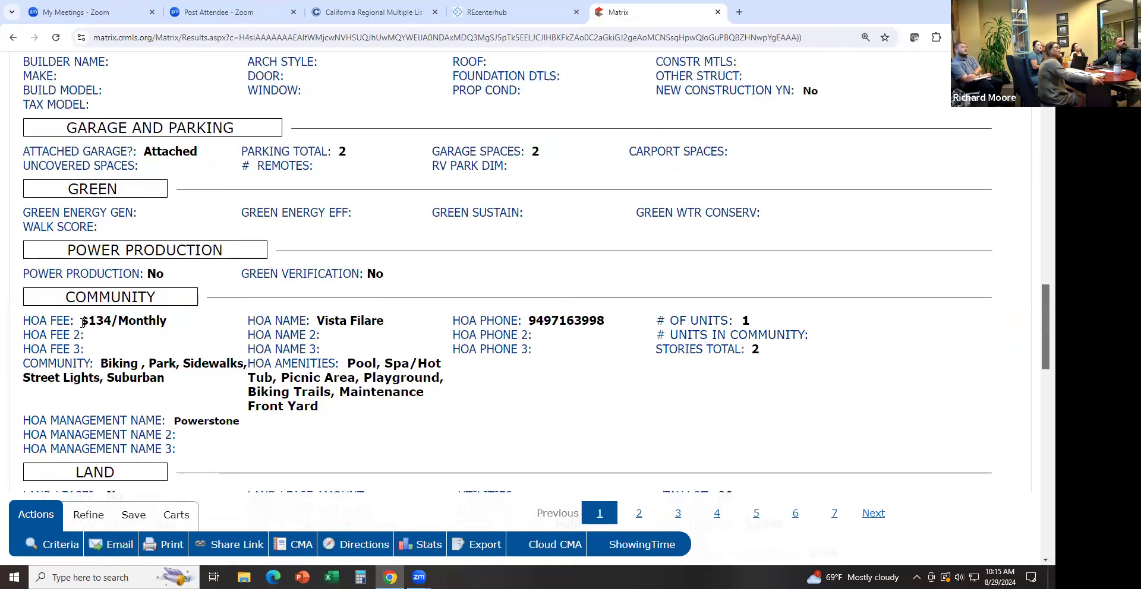
pyautogui.moveTo(82, 321); pyautogui.dragTo(167, 328)
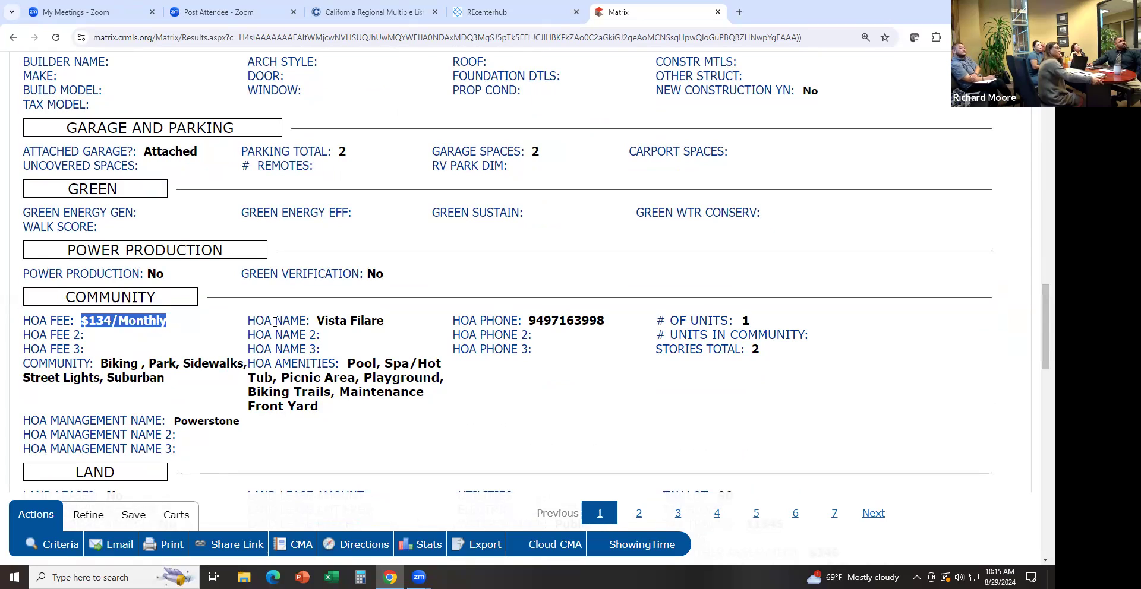
pyautogui.moveTo(314, 320); pyautogui.dragTo(364, 316)
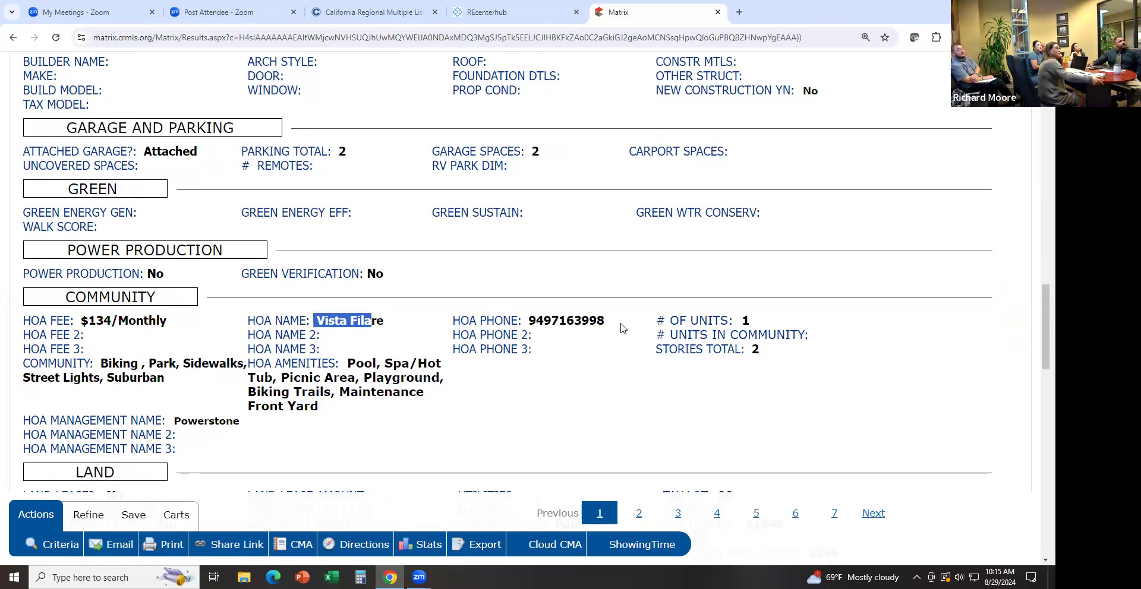
pyautogui.doubleClick(568, 317)
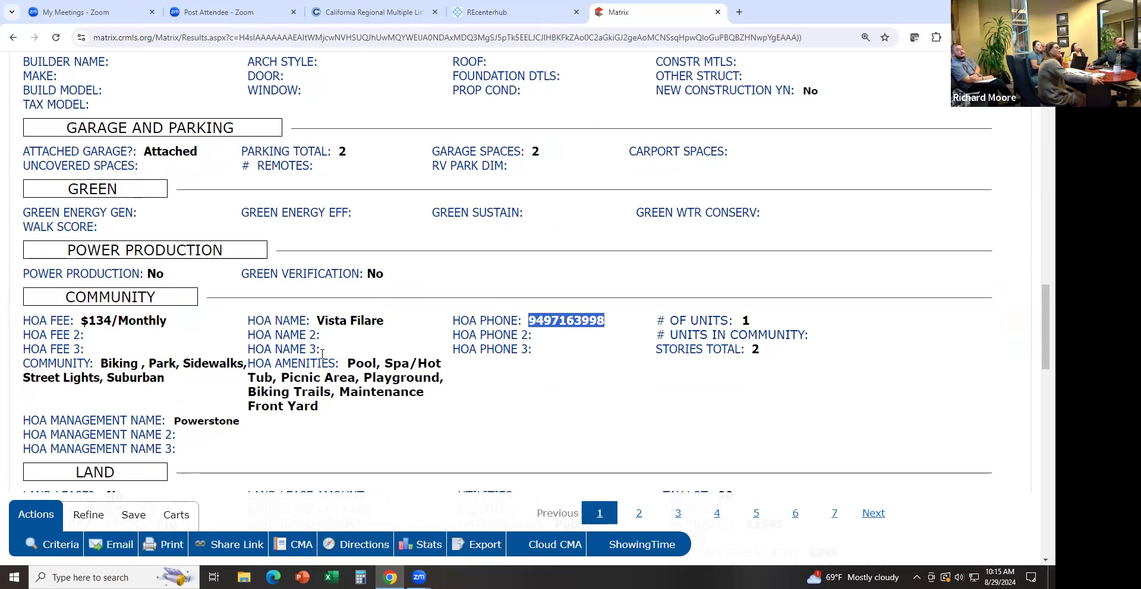
pyautogui.moveTo(346, 367); pyautogui.dragTo(348, 415)
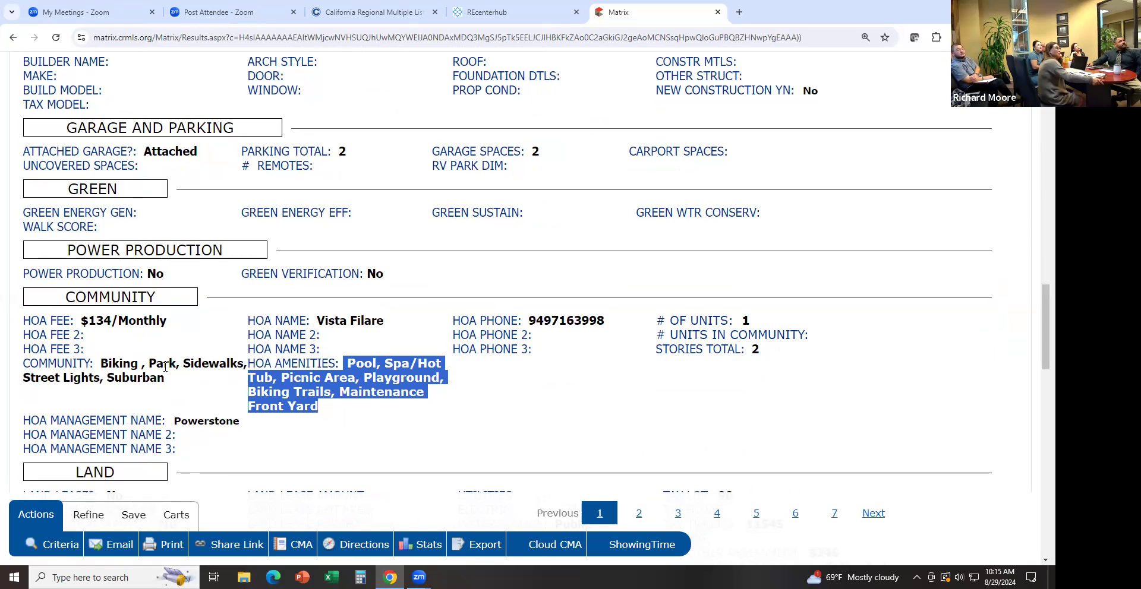
pyautogui.scroll(-4, 499, 274)
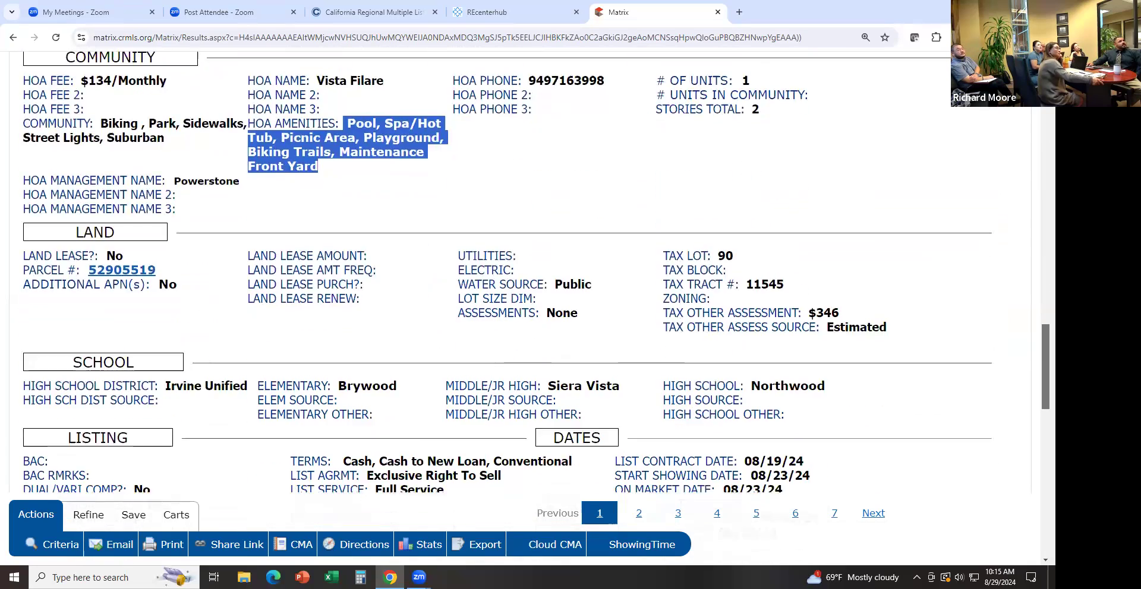
pyautogui.scroll(-3, 571, 274)
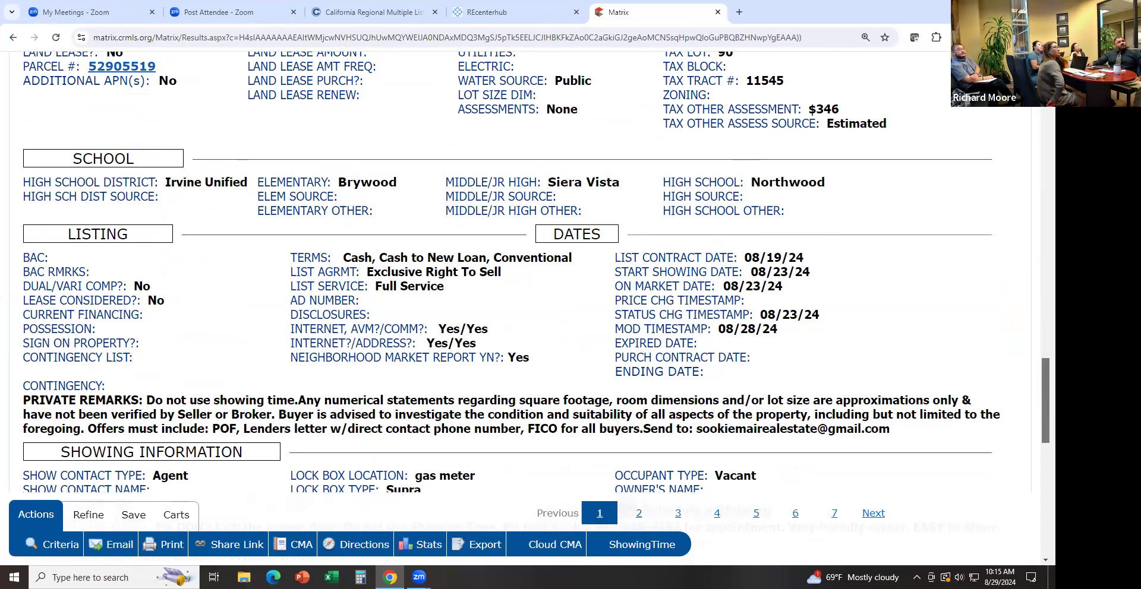
pyautogui.scroll(-2, 535, 274)
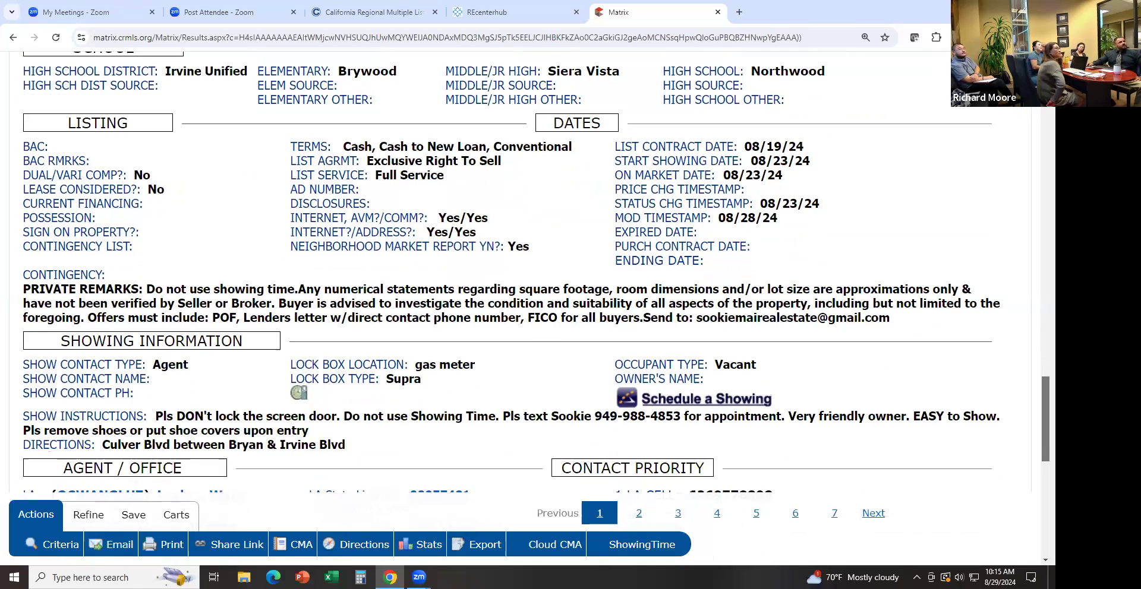
pyautogui.scroll(-2, 535, 273)
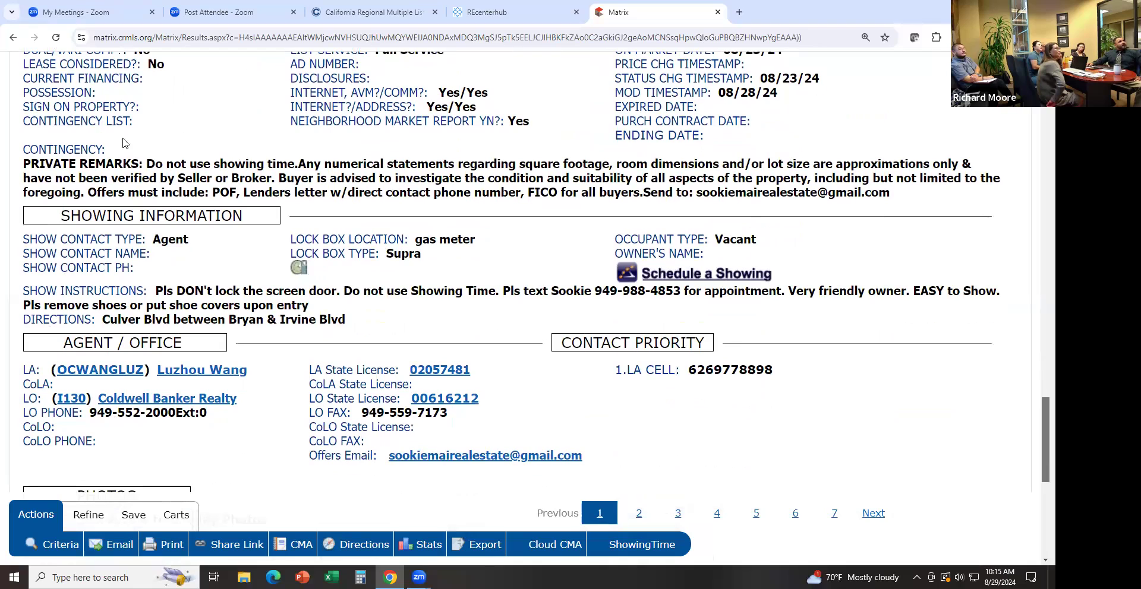
pyautogui.moveTo(154, 167); pyautogui.dragTo(924, 216)
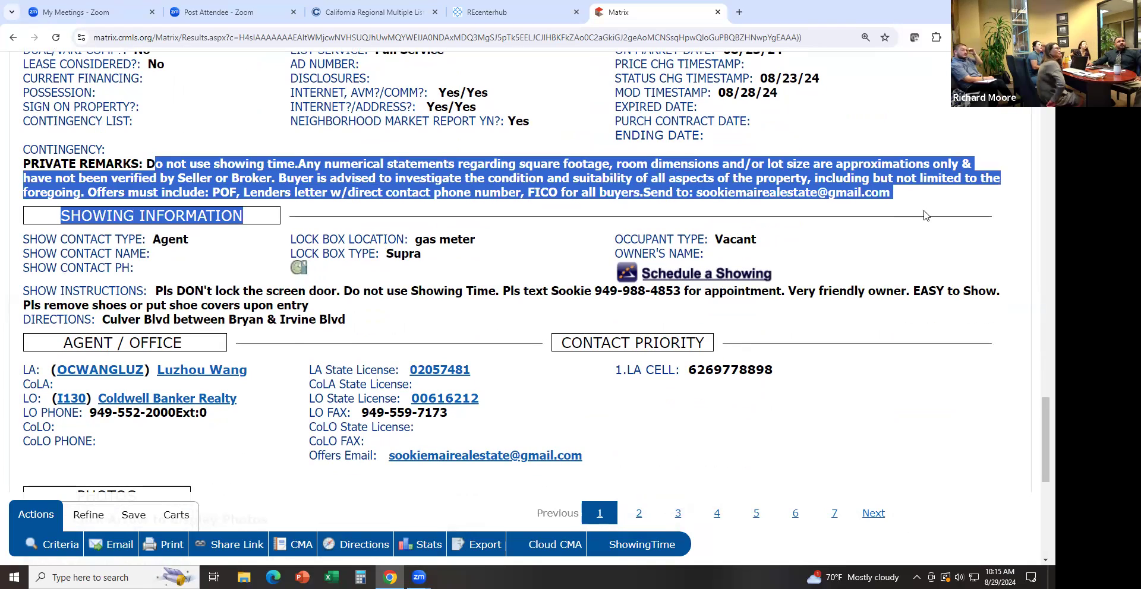
pyautogui.click(924, 215)
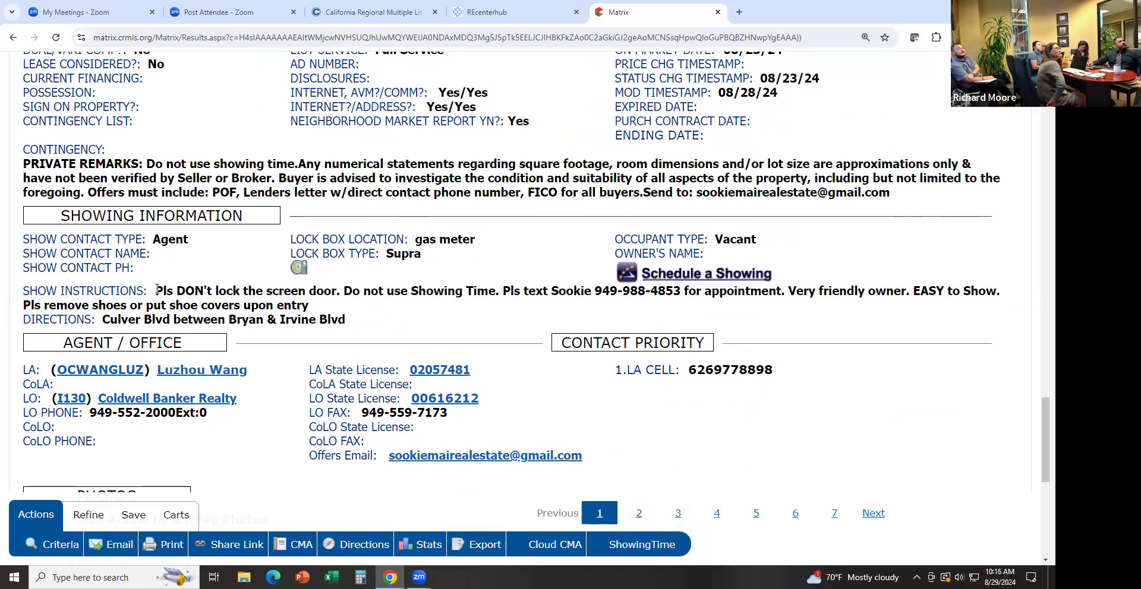
pyautogui.moveTo(157, 290); pyautogui.dragTo(403, 325)
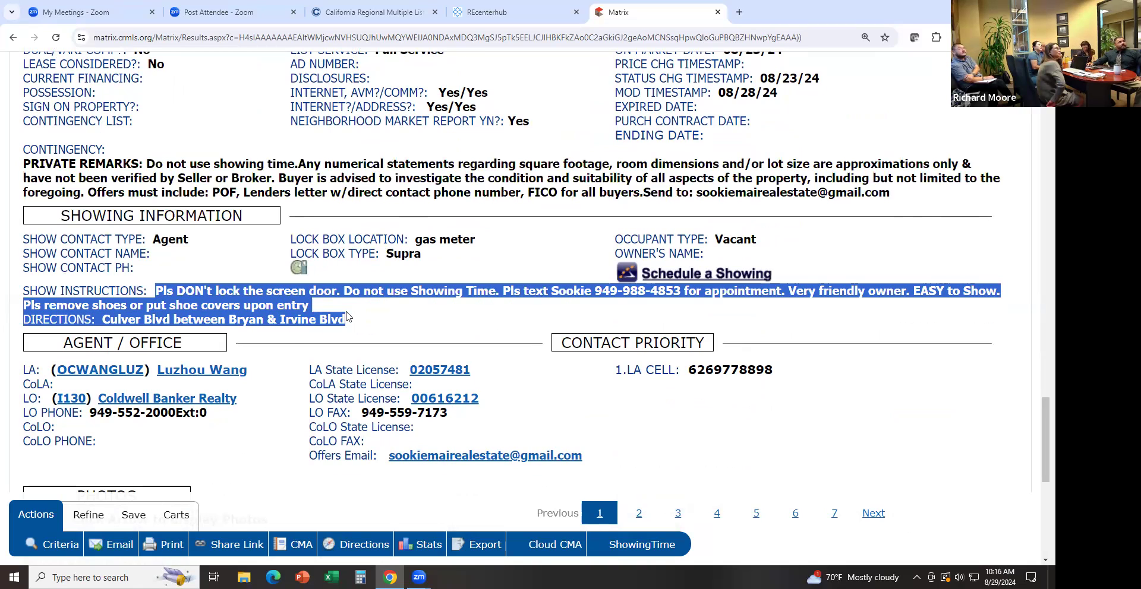
pyautogui.click(194, 292)
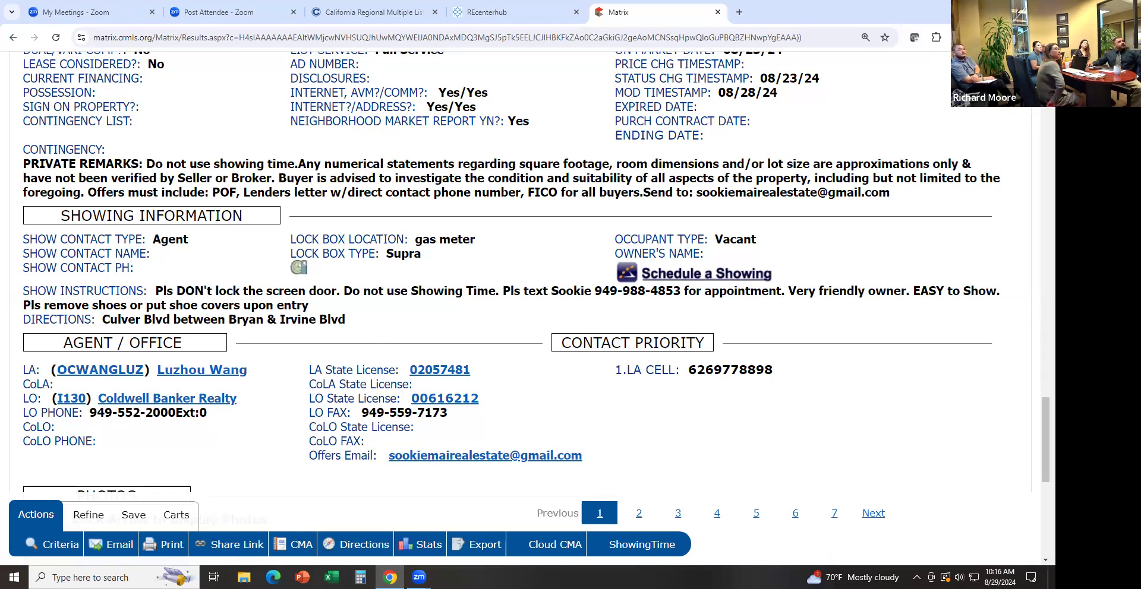
pyautogui.scroll(-2, 255, 378)
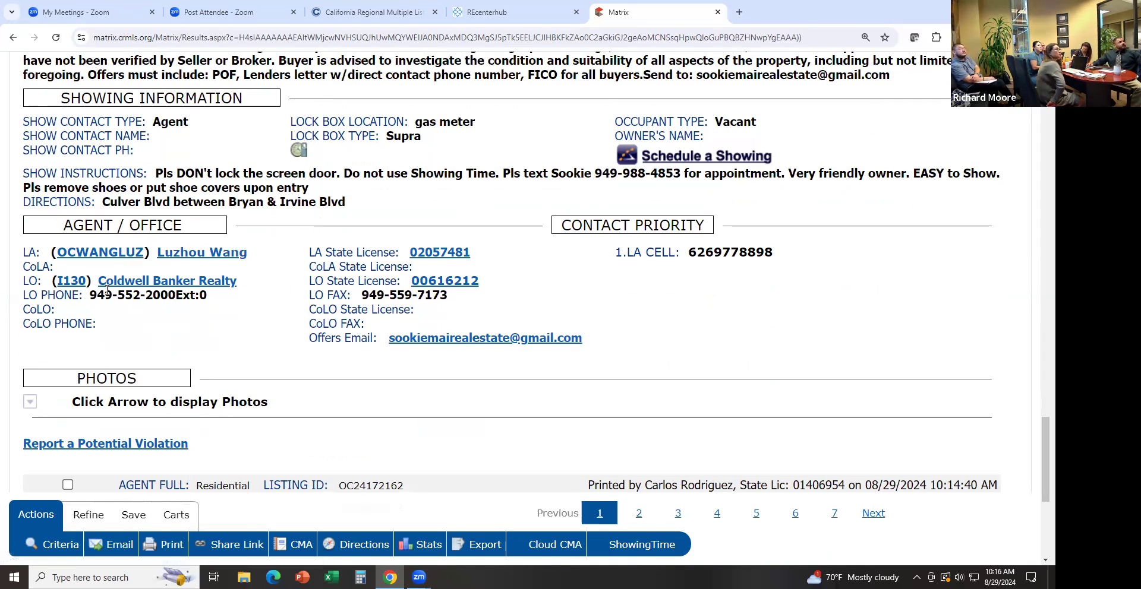
pyautogui.moveTo(96, 282); pyautogui.dragTo(283, 286)
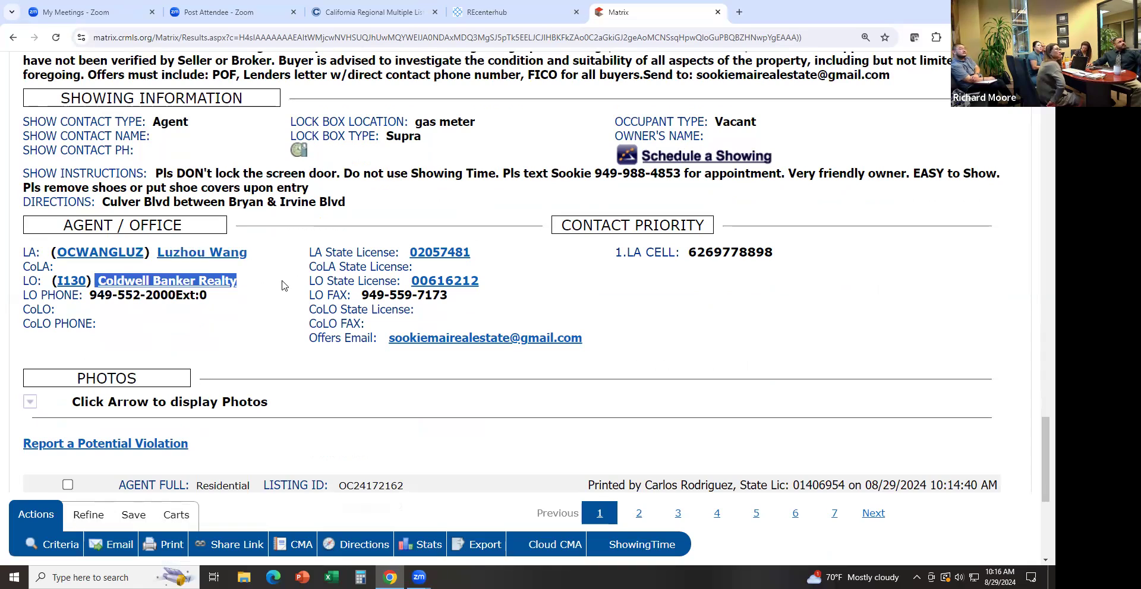
pyautogui.click(282, 286)
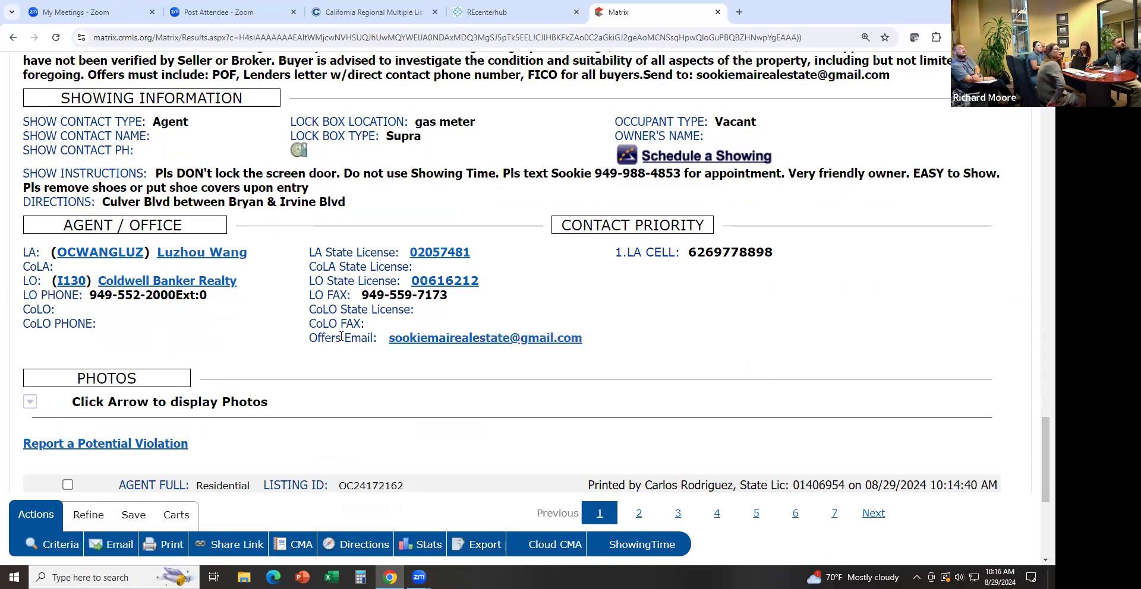
pyautogui.moveTo(476, 325); pyautogui.dragTo(621, 329)
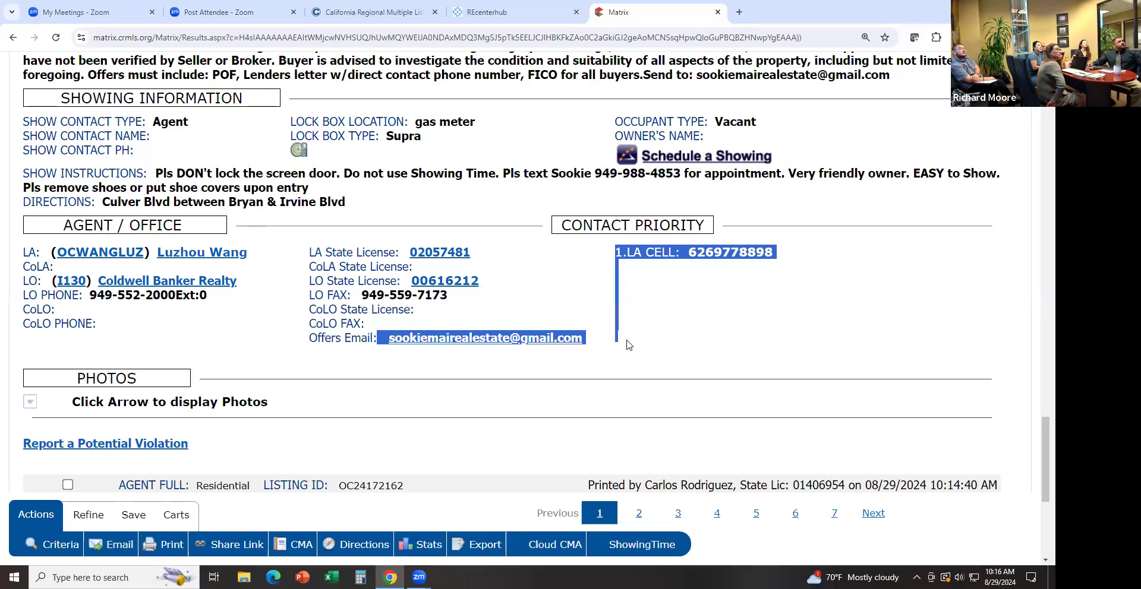
pyautogui.click(629, 346)
pyautogui.scroll(-3, 743, 356)
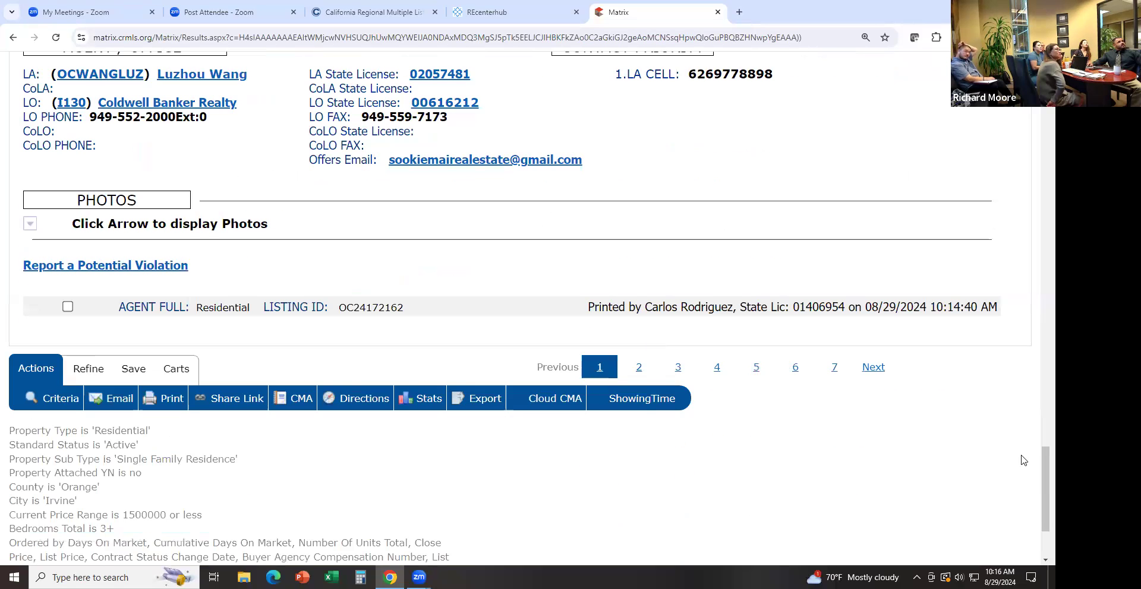
pyautogui.scroll(10, 529, 307)
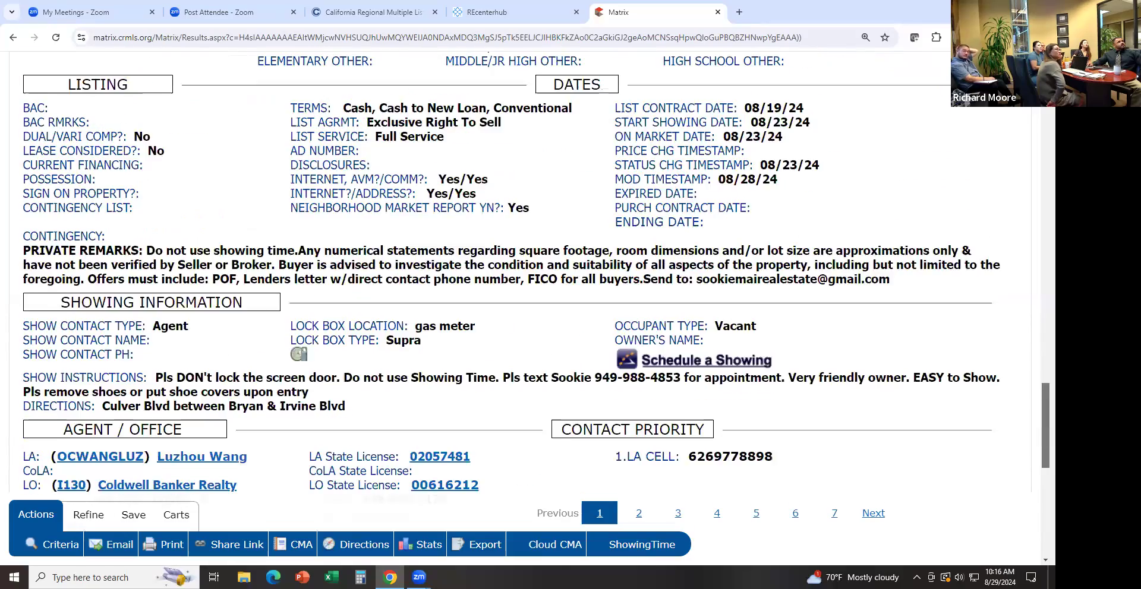
pyautogui.scroll(15, 524, 145)
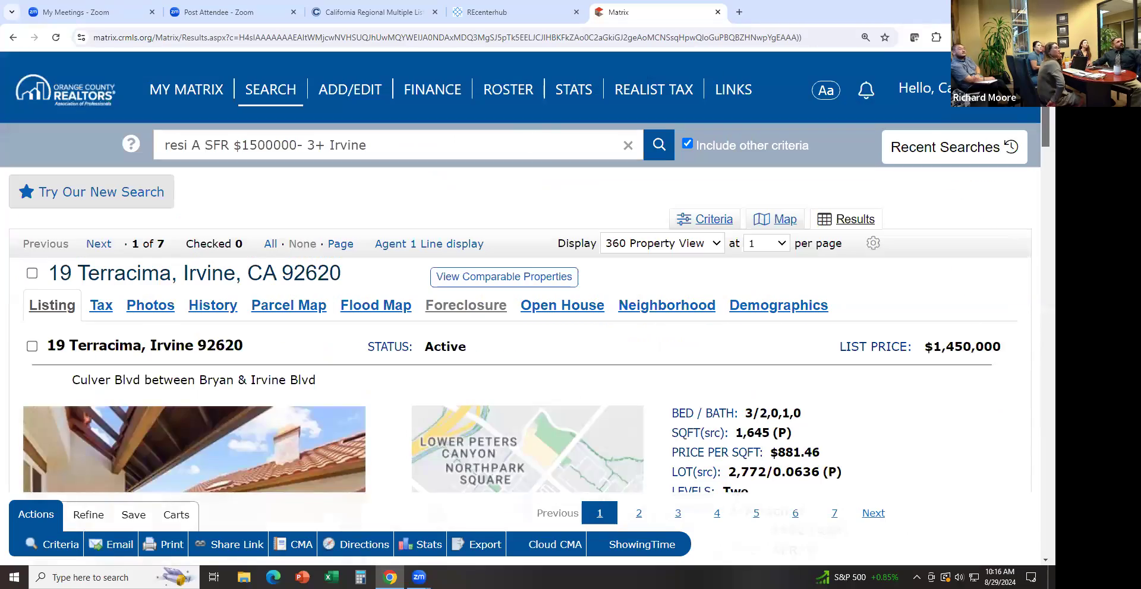
pyautogui.scroll(-4, 823, 326)
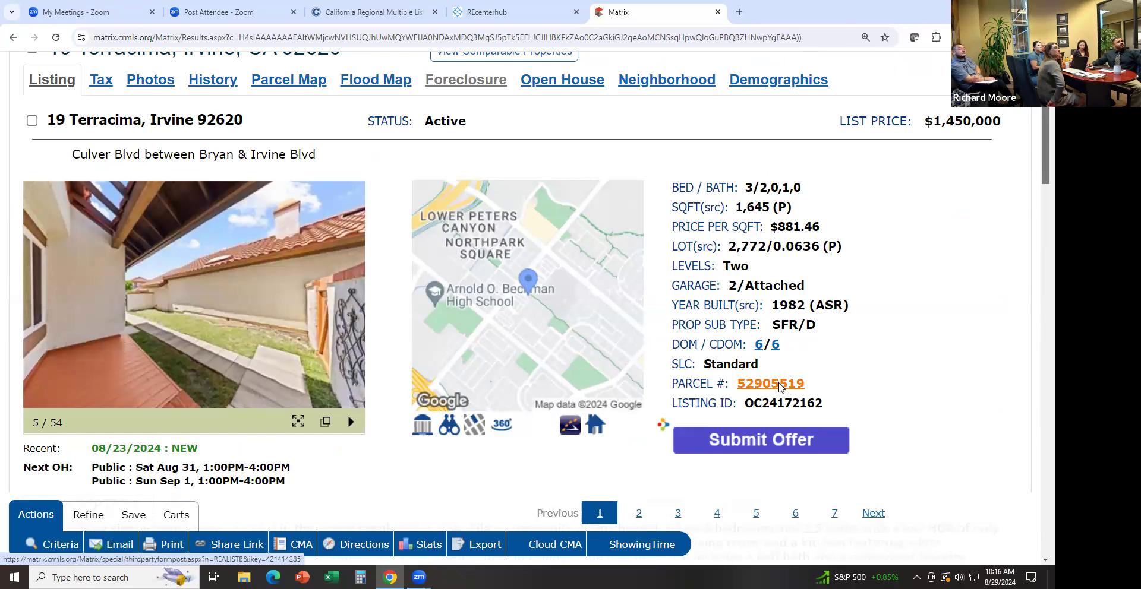
# Open the parcel's Realist report and highlight both owner names and the tax billing address
pyautogui.click(775, 384)
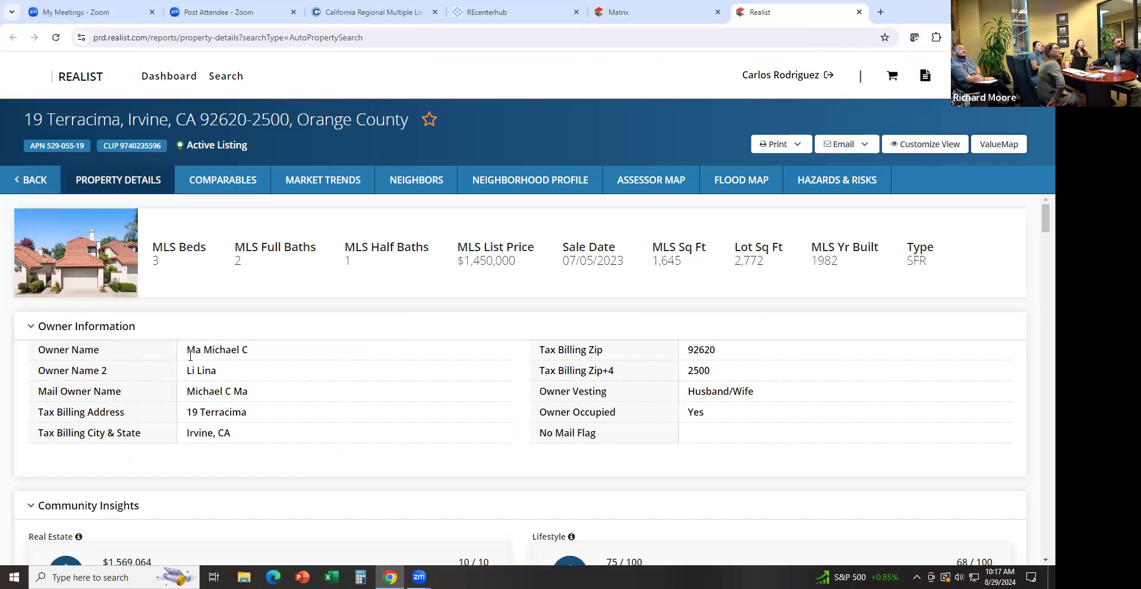
pyautogui.moveTo(192, 349); pyautogui.dragTo(248, 351)
pyautogui.moveTo(188, 373); pyautogui.dragTo(215, 375)
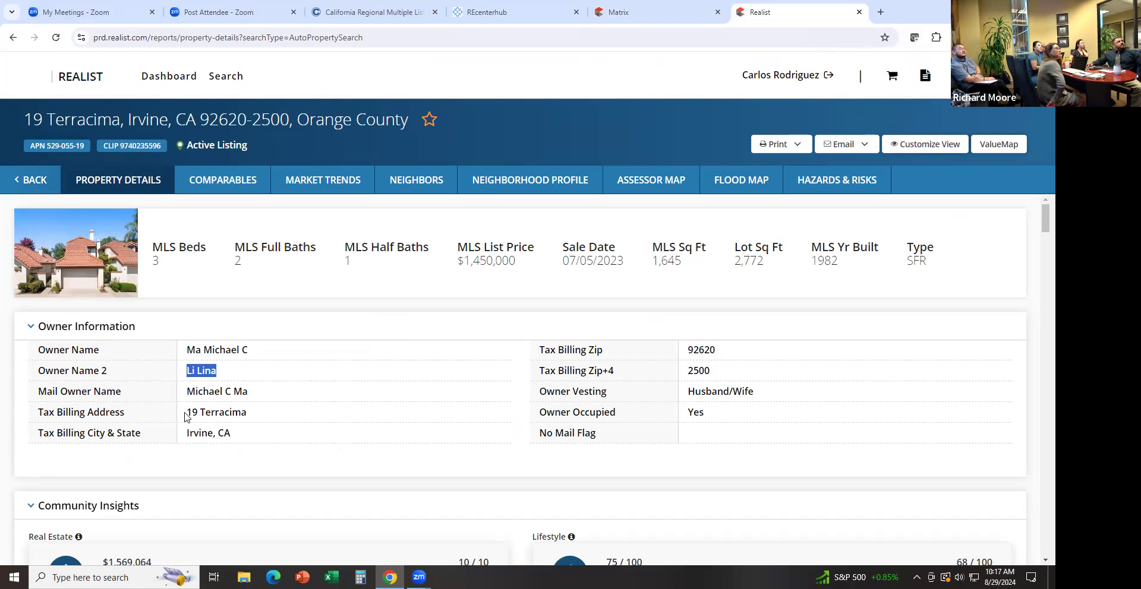
pyautogui.moveTo(185, 416); pyautogui.dragTo(257, 423)
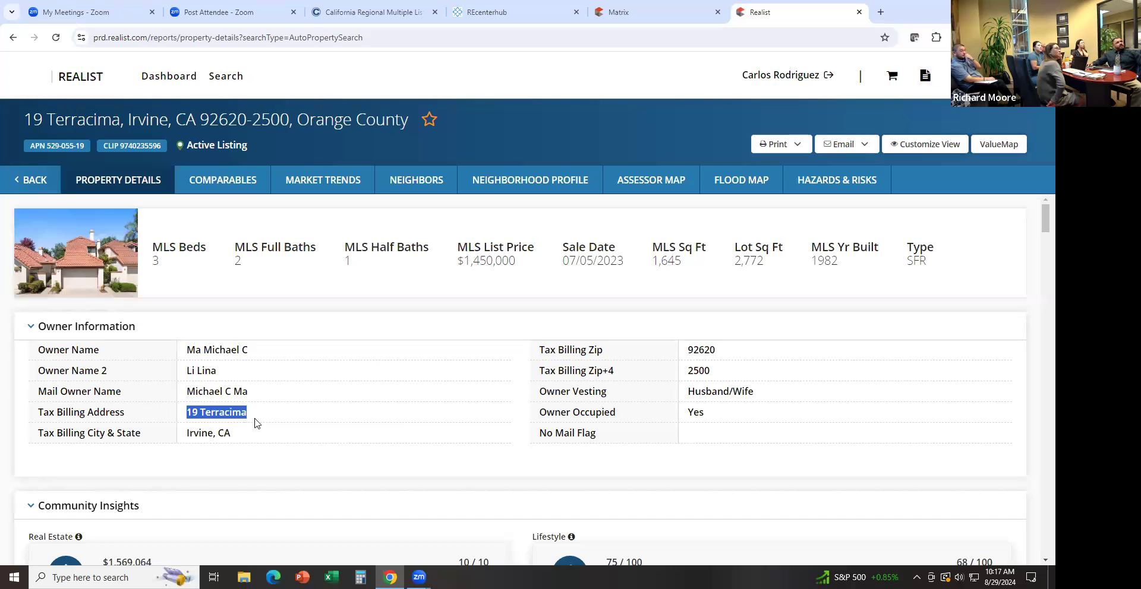
pyautogui.click(620, 367)
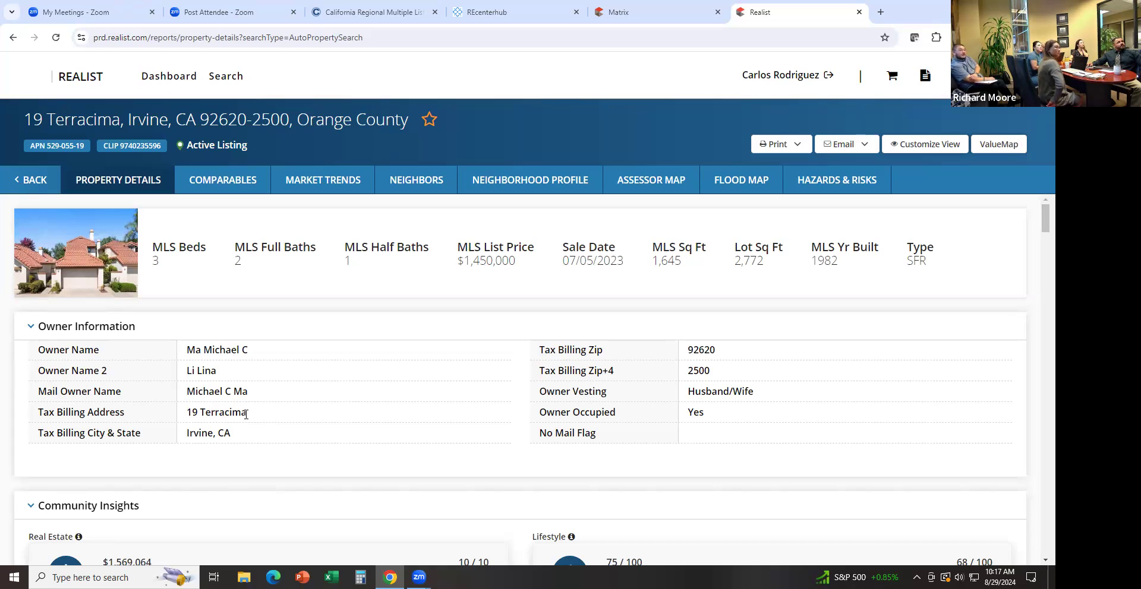
pyautogui.moveTo(246, 414); pyautogui.dragTo(171, 425)
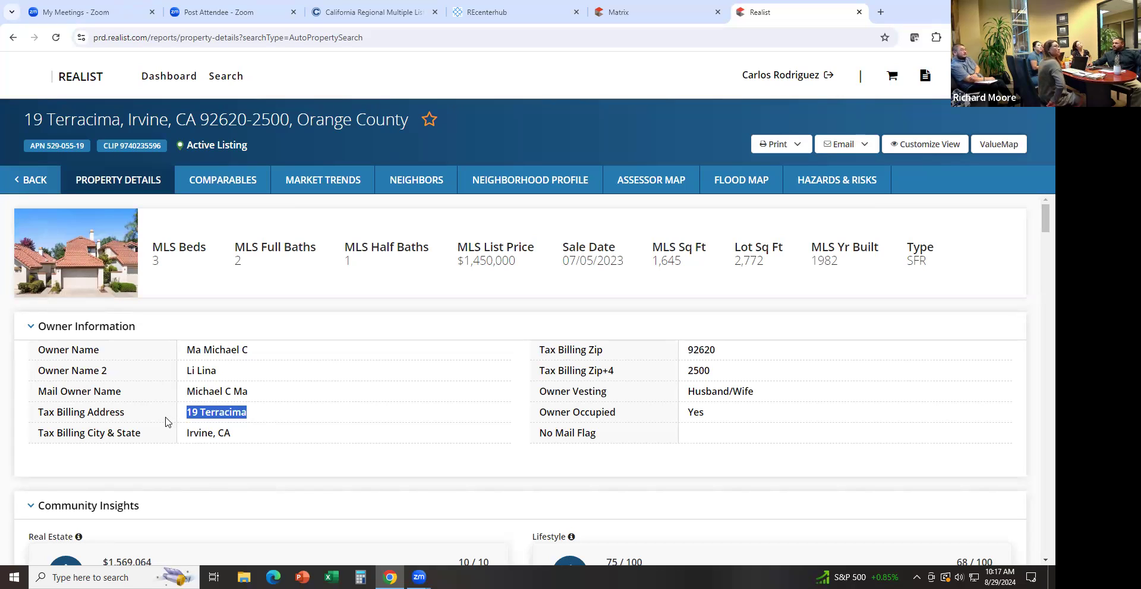
pyautogui.click(186, 414)
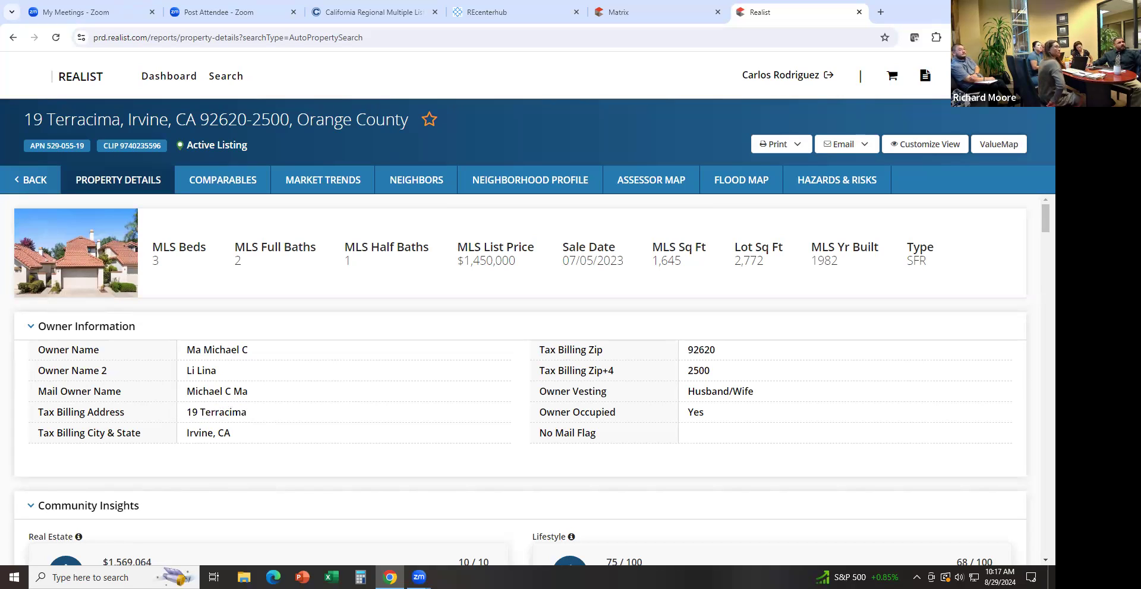
pyautogui.scroll(-7, 519, 380)
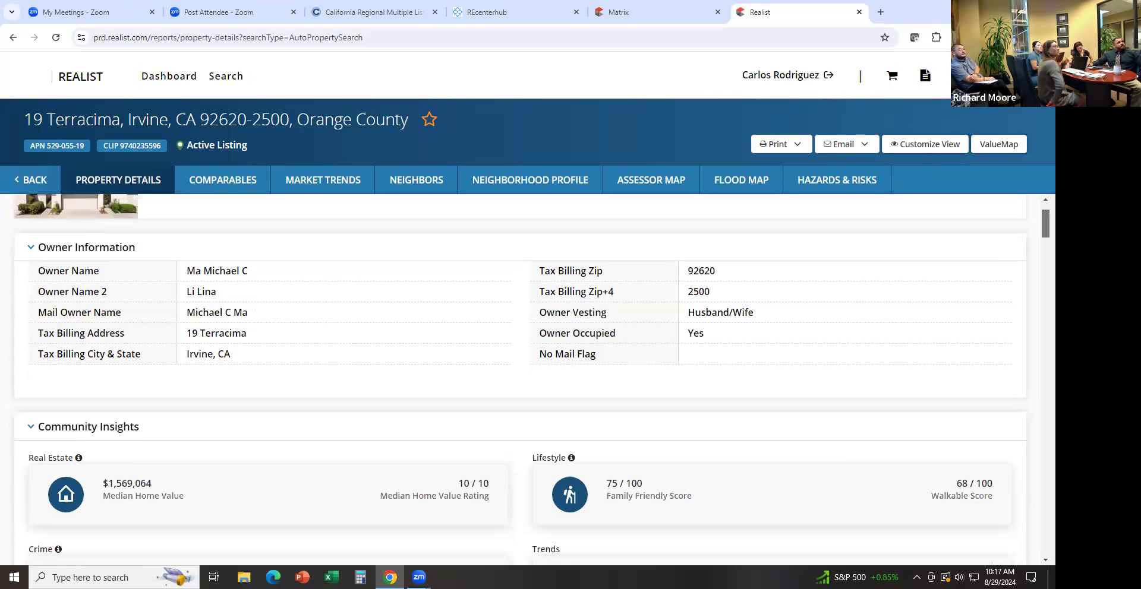
pyautogui.scroll(-6, 520, 381)
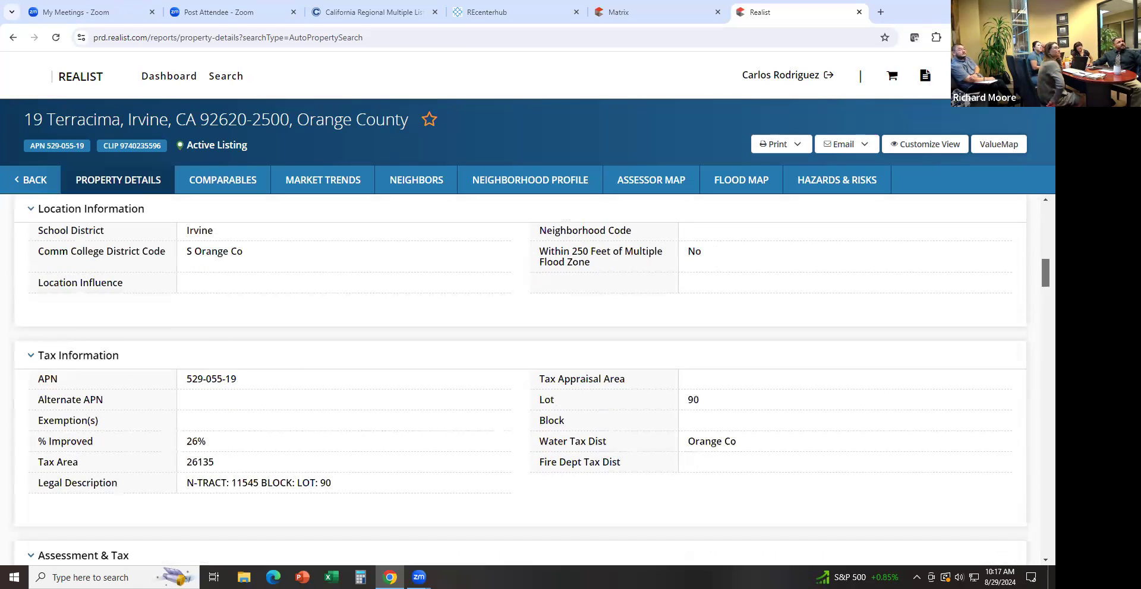
pyautogui.scroll(-10, 520, 380)
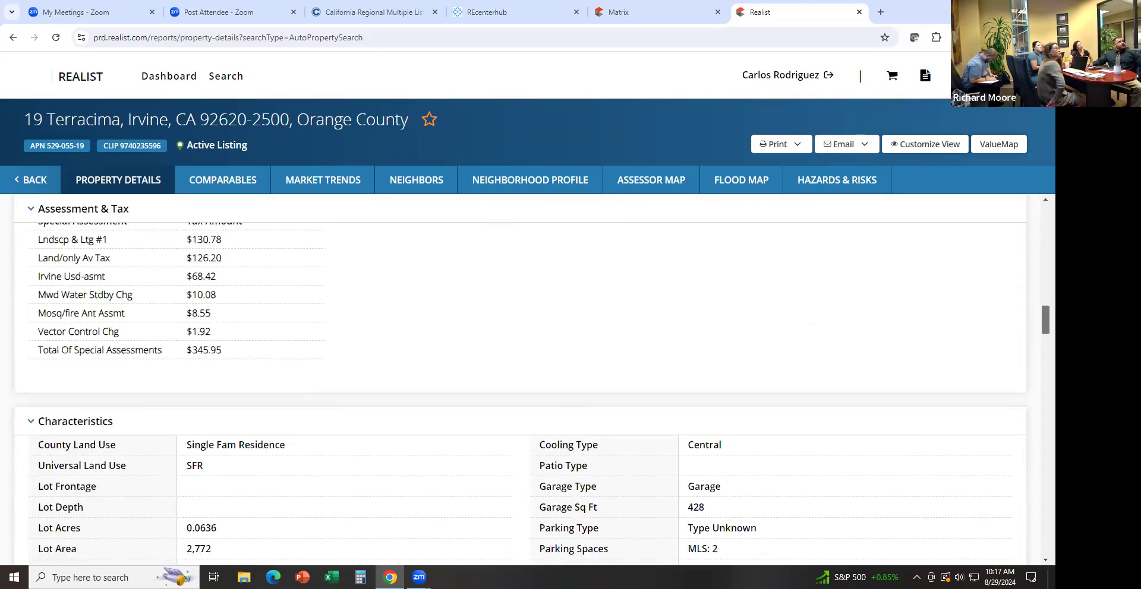
pyautogui.scroll(-10, 520, 380)
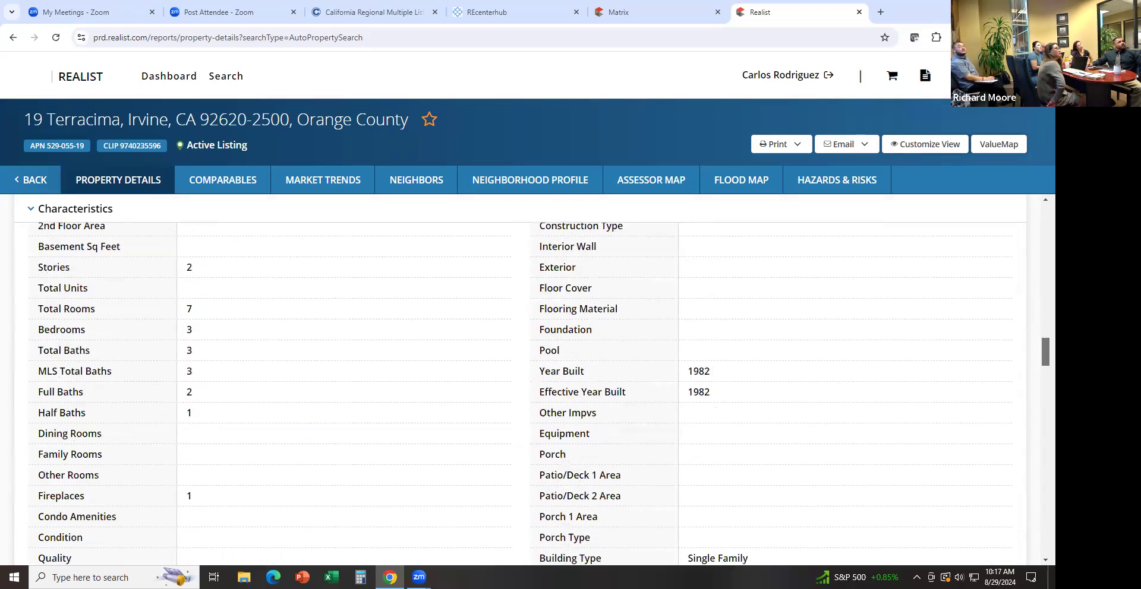
pyautogui.scroll(-10, 520, 380)
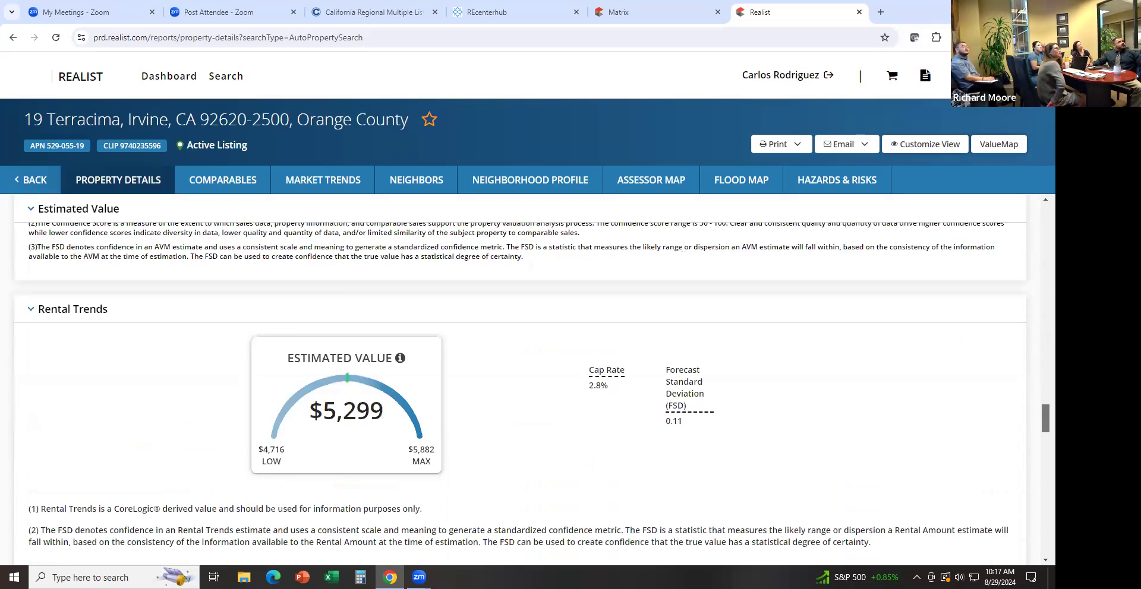
pyautogui.scroll(-1, 520, 380)
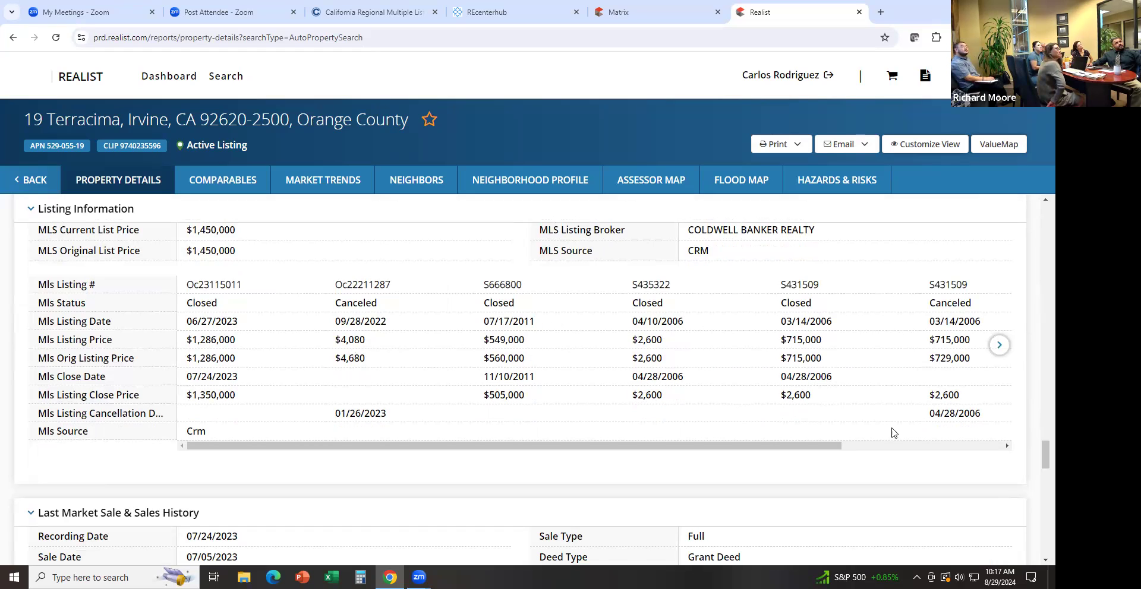
# Highlight the older listing dates and prices, then go BACK to the Realist search results
pyautogui.moveTo(870, 447); pyautogui.dragTo(1020, 447)
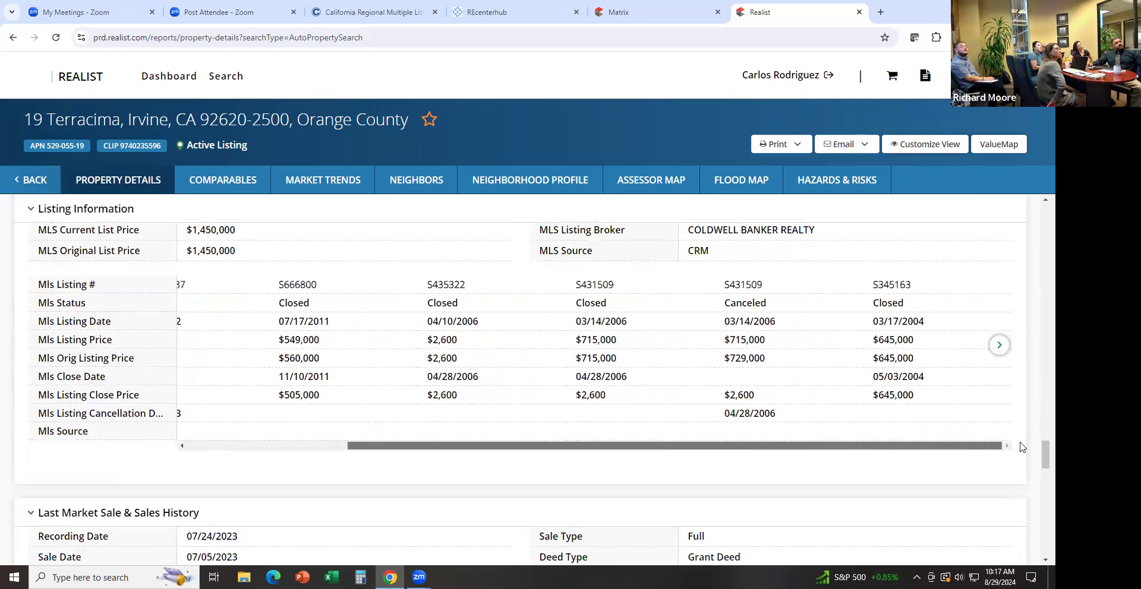
pyautogui.moveTo(880, 299); pyautogui.dragTo(918, 405)
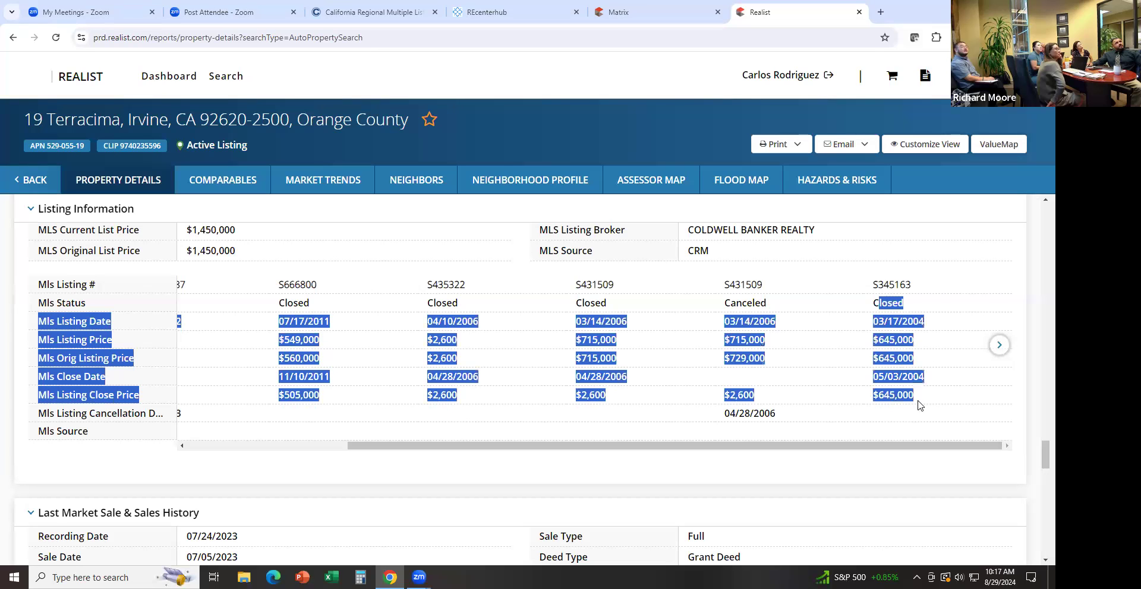
pyautogui.click(912, 338)
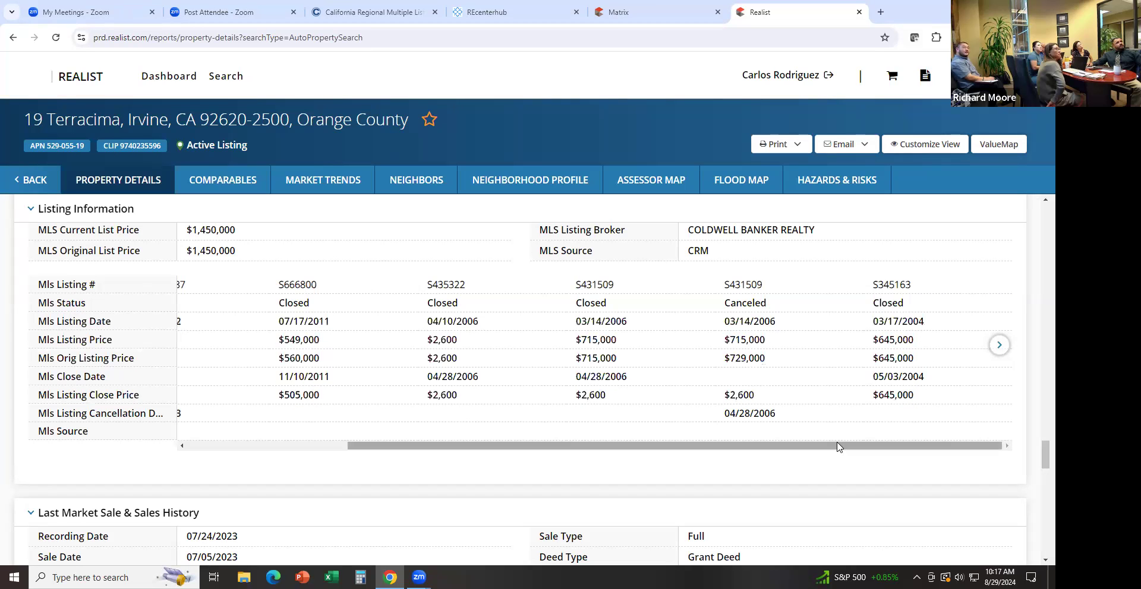
pyautogui.hscroll(-3, 871, 391)
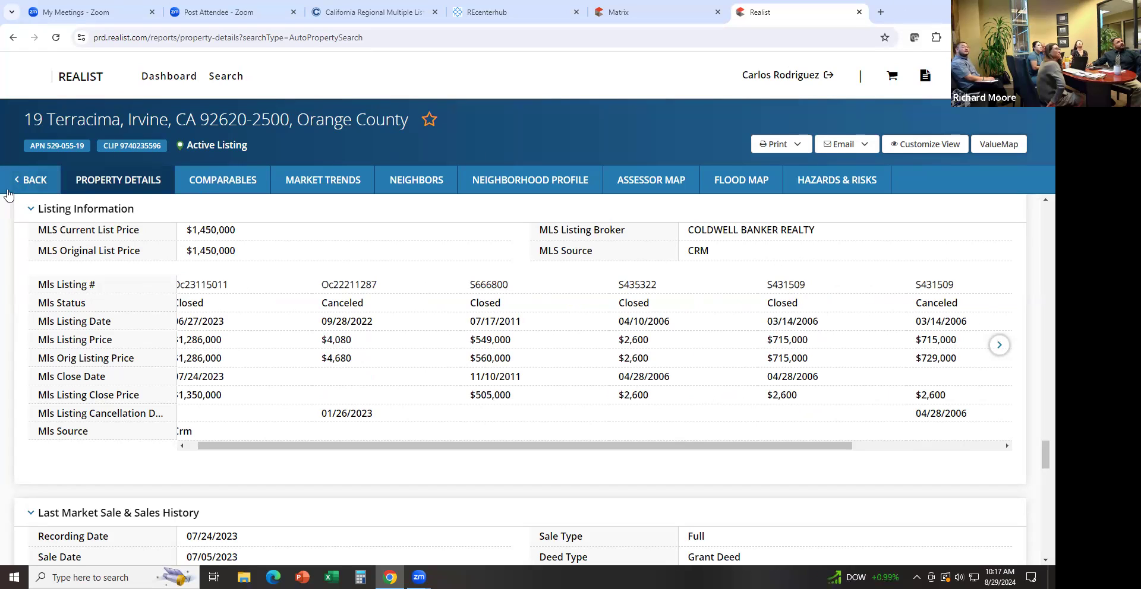
pyautogui.click(29, 180)
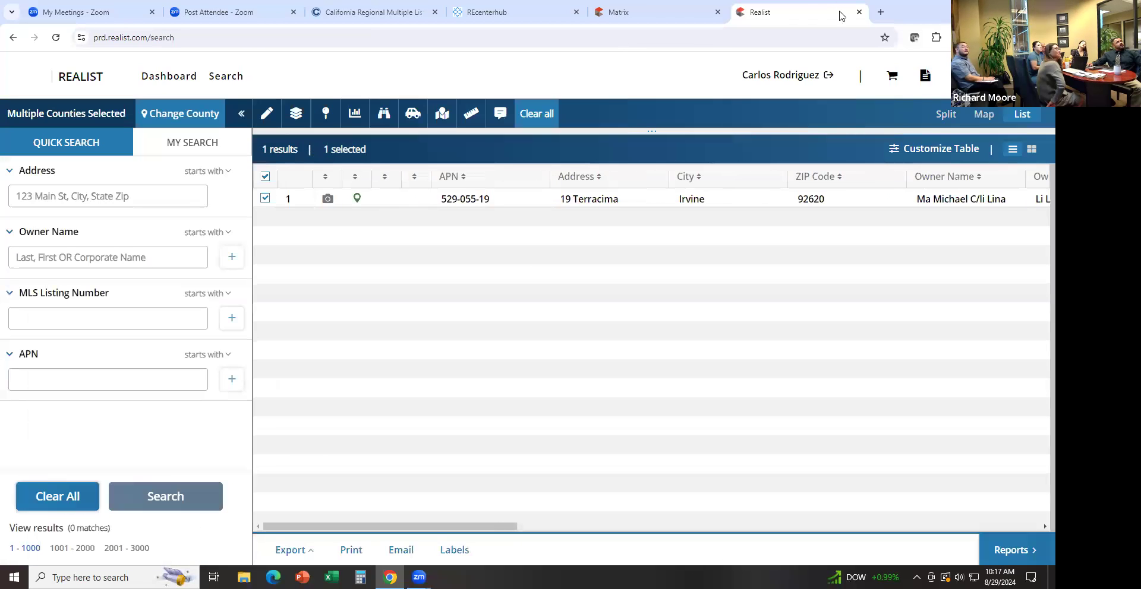
# Close the Realist tab and show the 7 Irvine results in Agent 1 Line display
pyautogui.hotkey('ctrl', 'w')
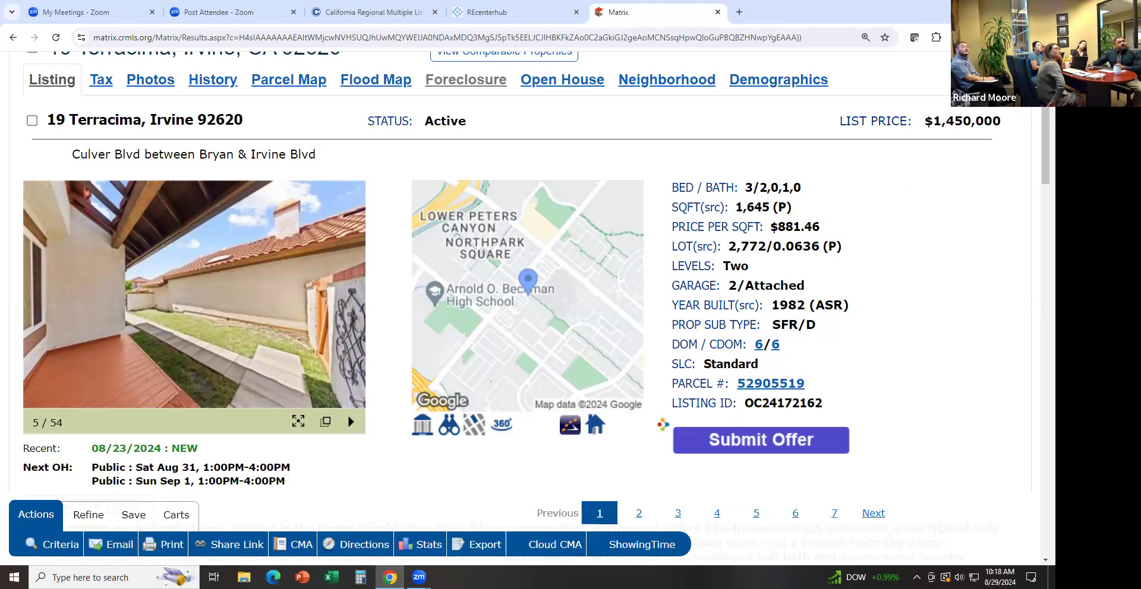
pyautogui.scroll(4, 520, 274)
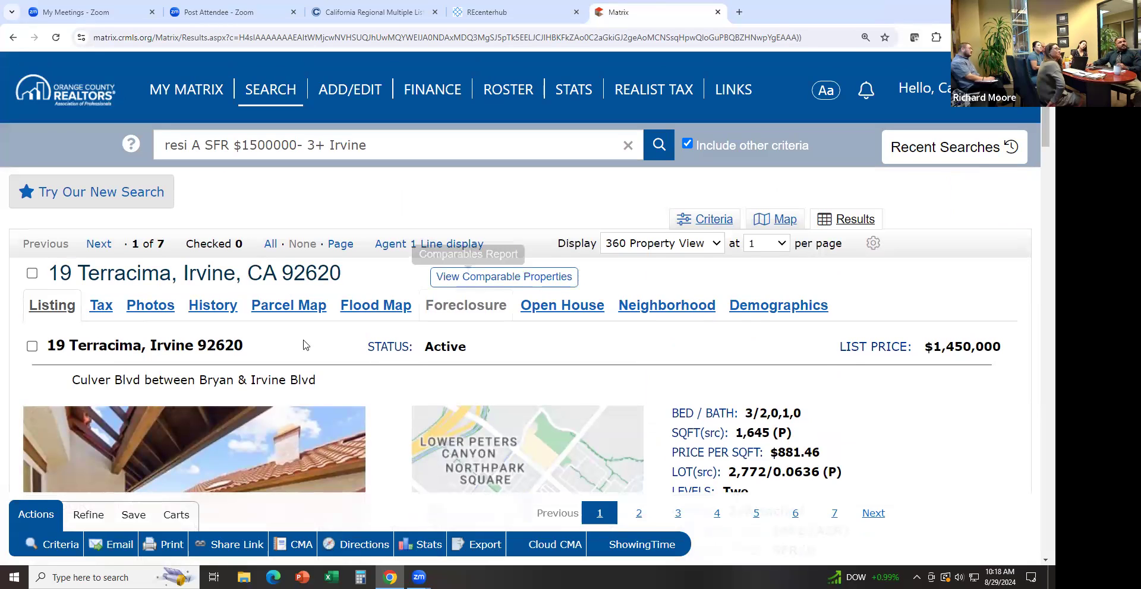
pyautogui.click(437, 243)
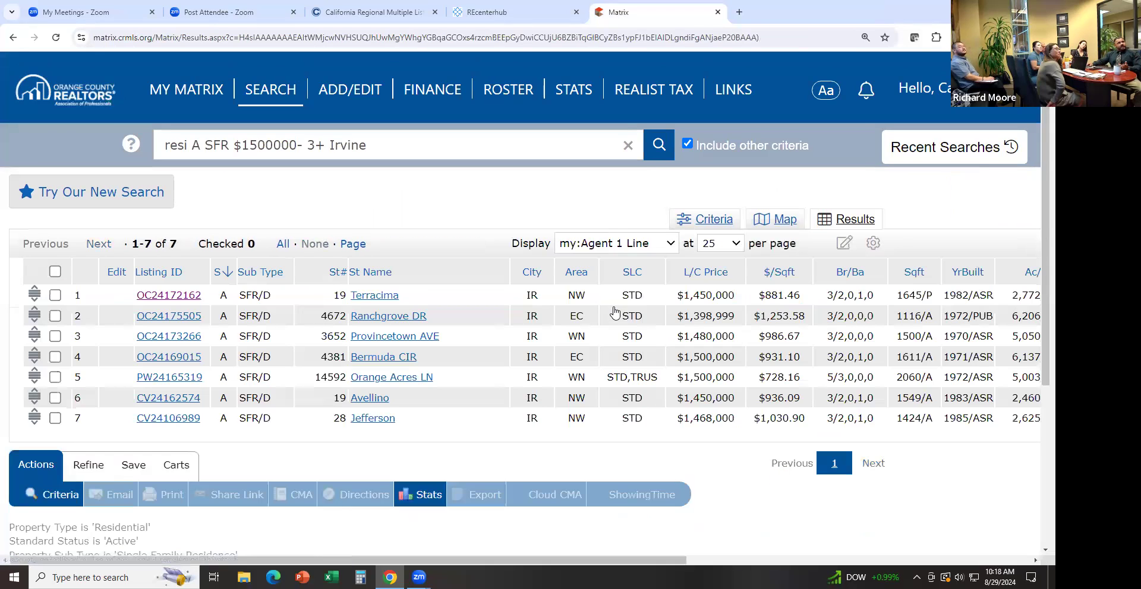
# Plot the 7 results on the map, switching from Satellite to the road Map style
pyautogui.click(789, 222)
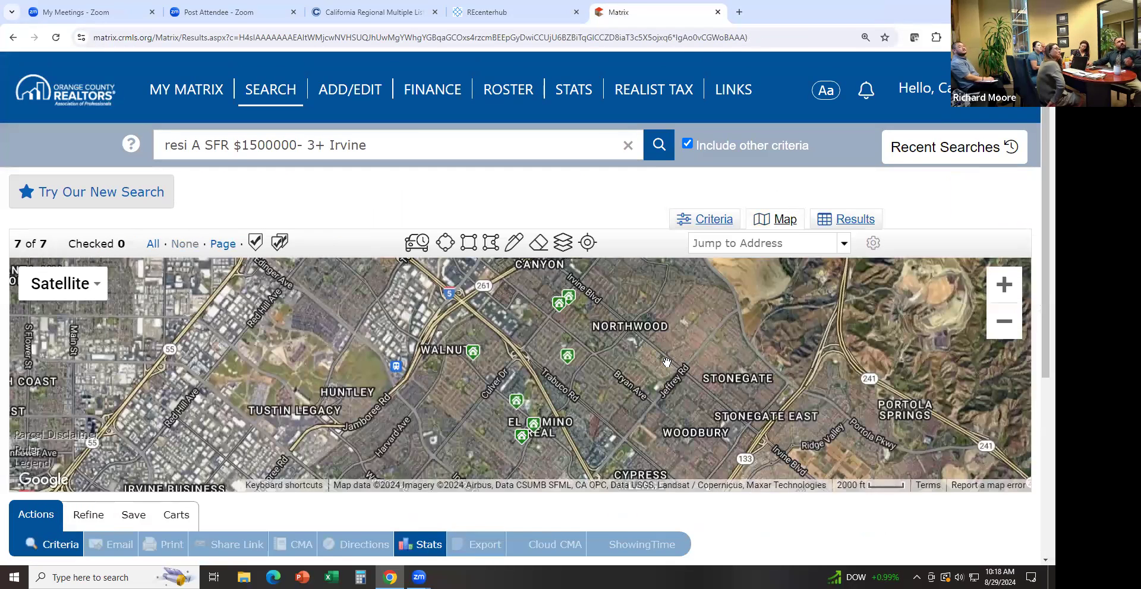
pyautogui.click(70, 278)
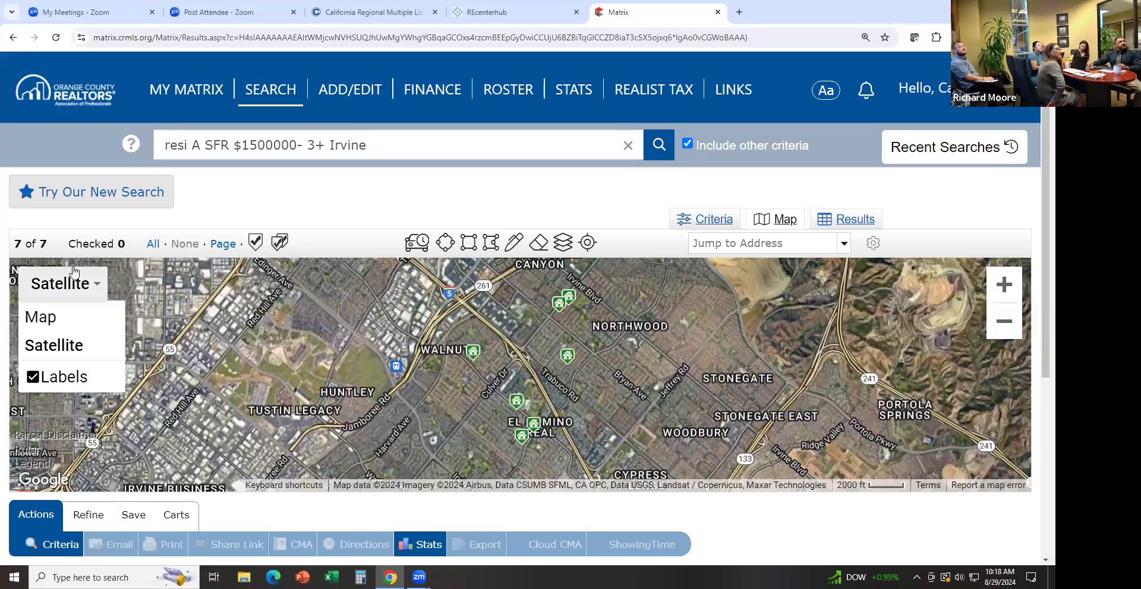
pyautogui.click(42, 317)
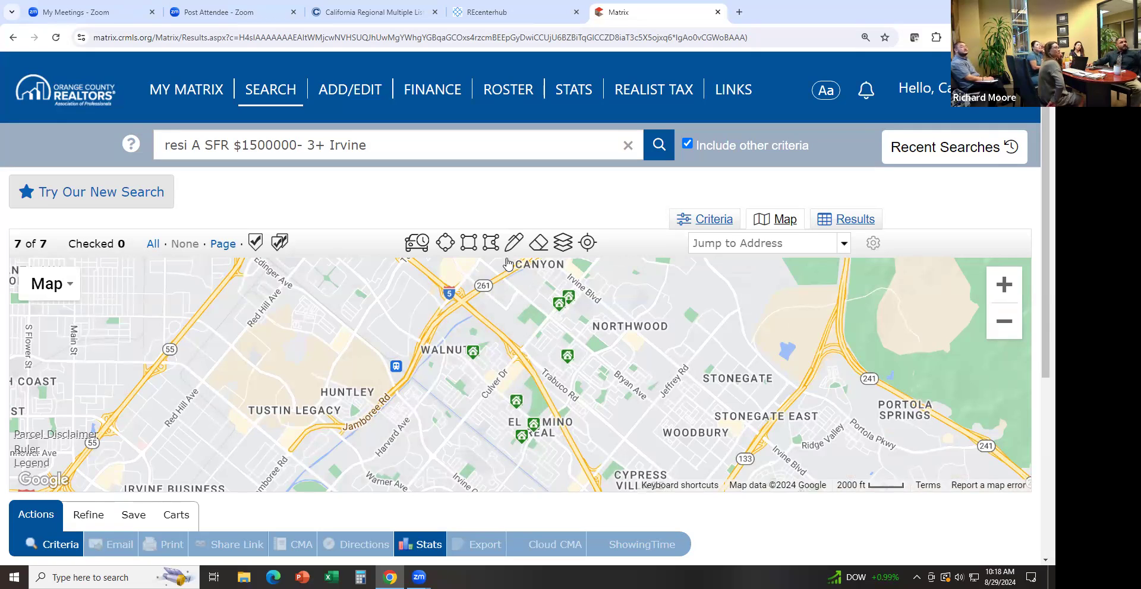
# Draw a four-corner polygon around Northwood, from Irvine Blvd to Jeffrey Rd, and open its shape options
pyautogui.click(492, 244)
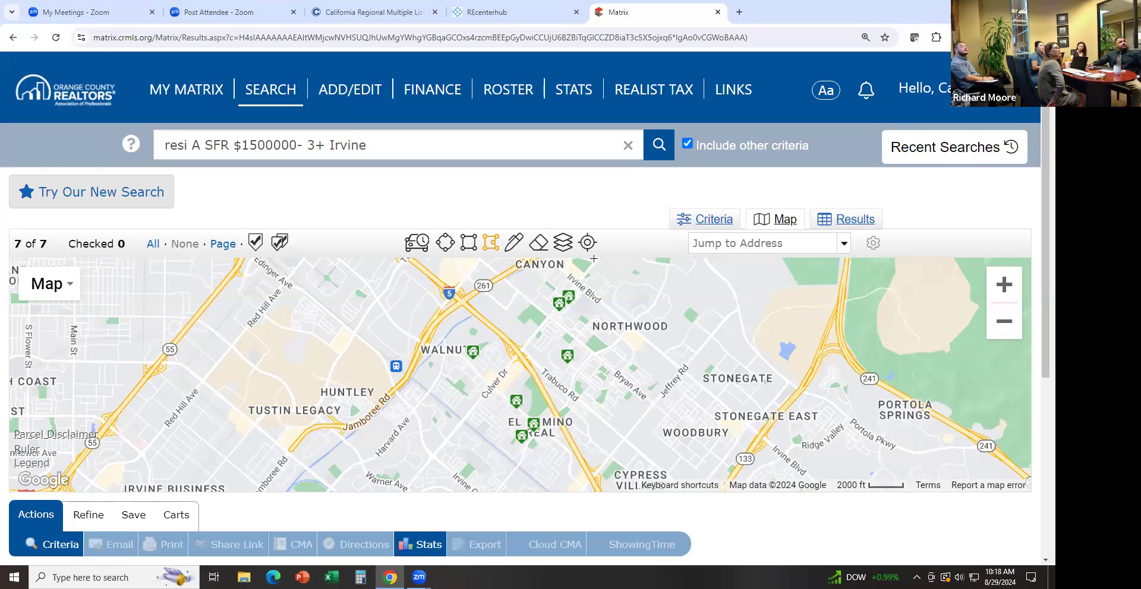
pyautogui.click(594, 258)
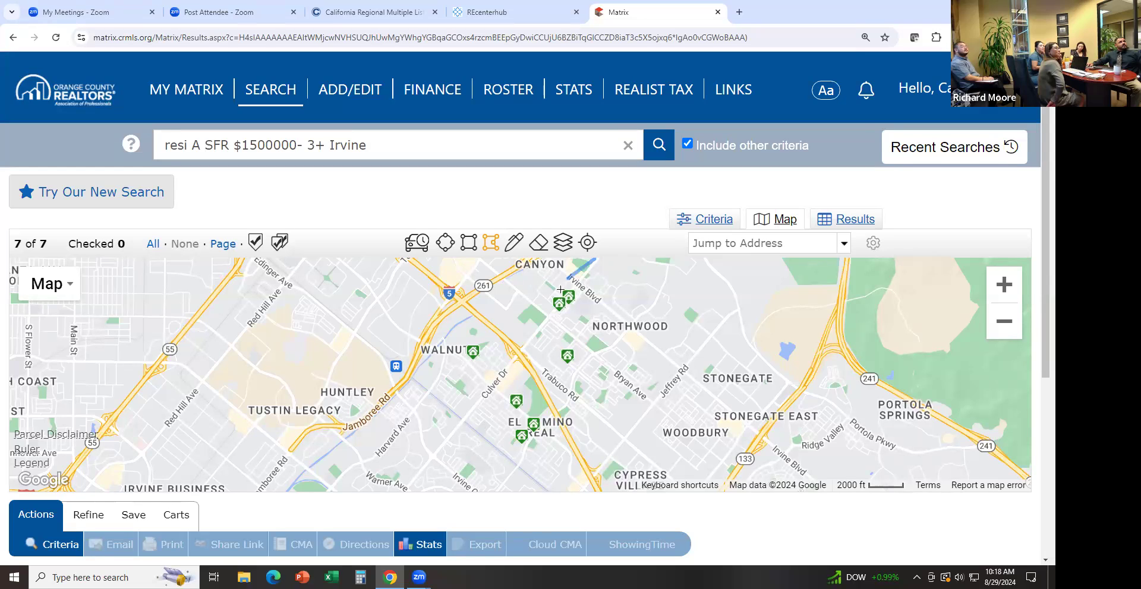
pyautogui.click(432, 453)
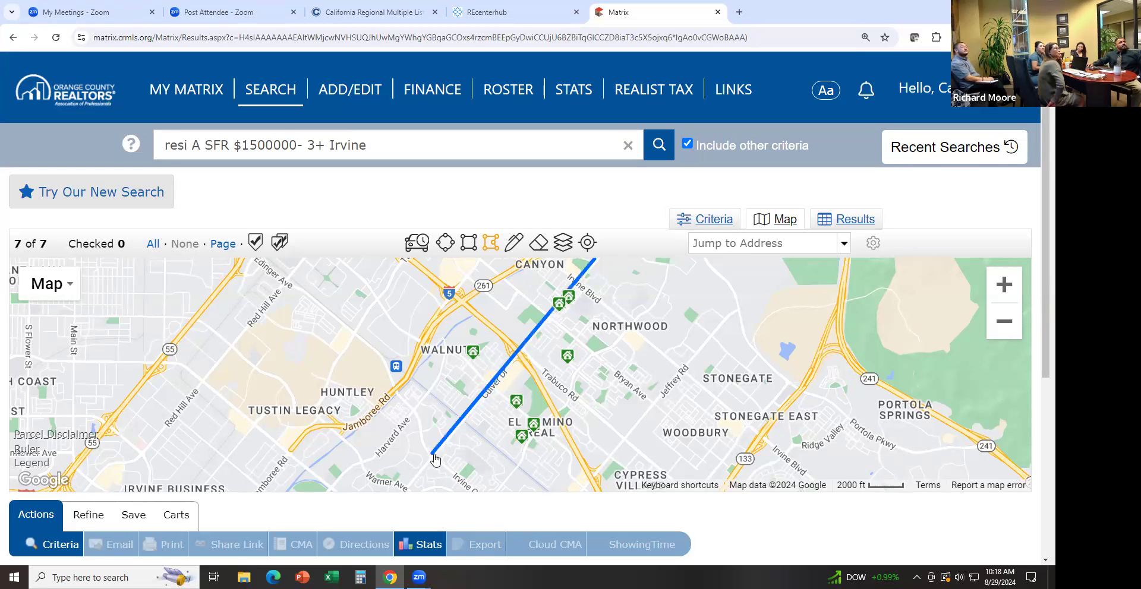
pyautogui.click(595, 479)
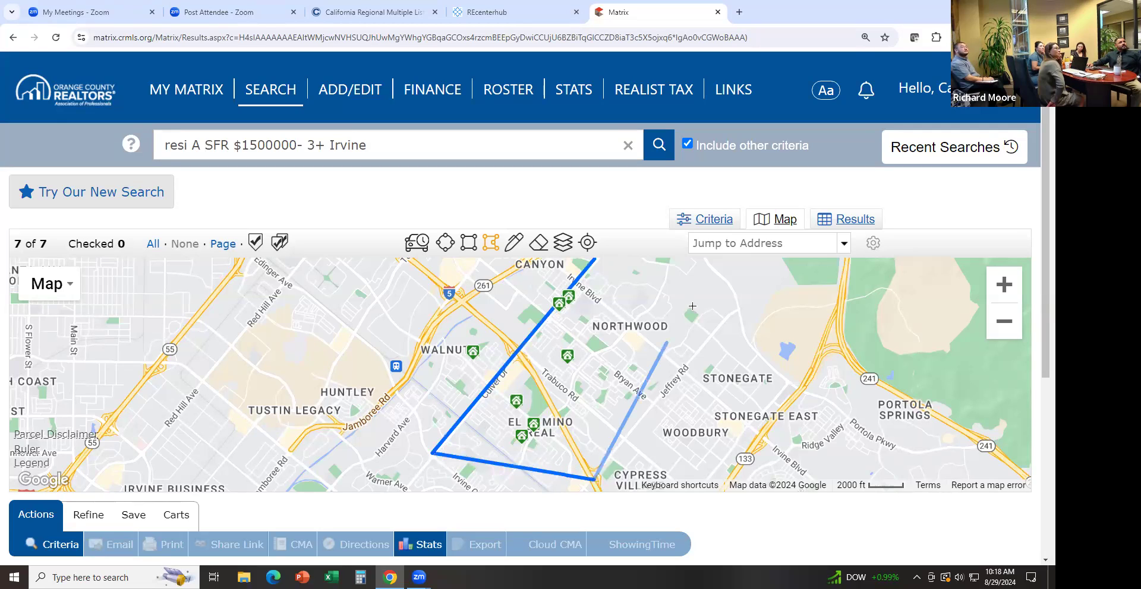
pyautogui.click(760, 293)
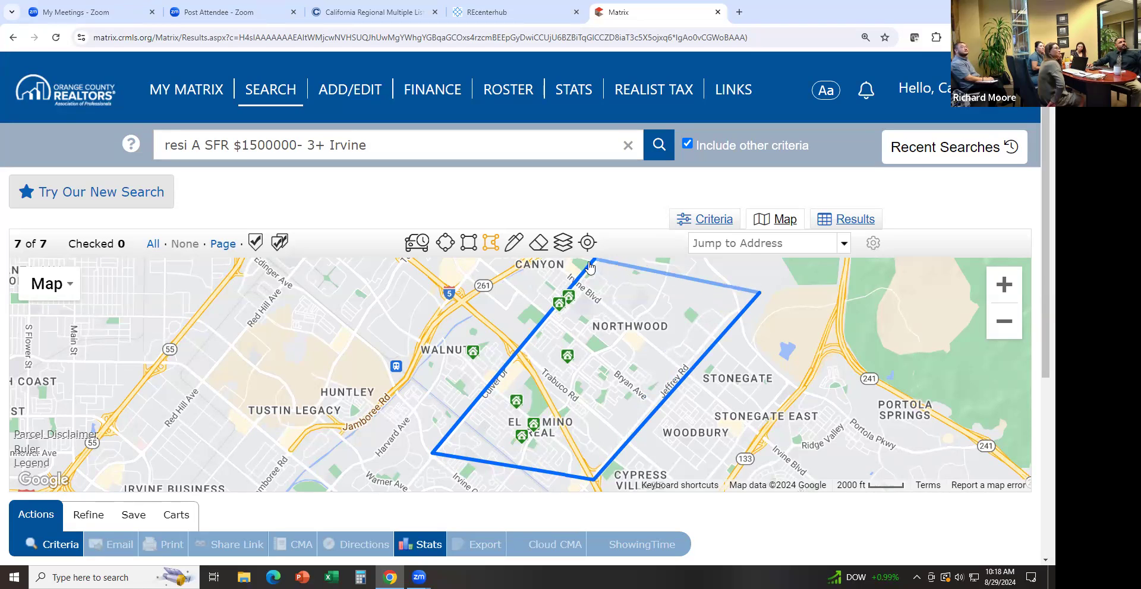
pyautogui.click(594, 260)
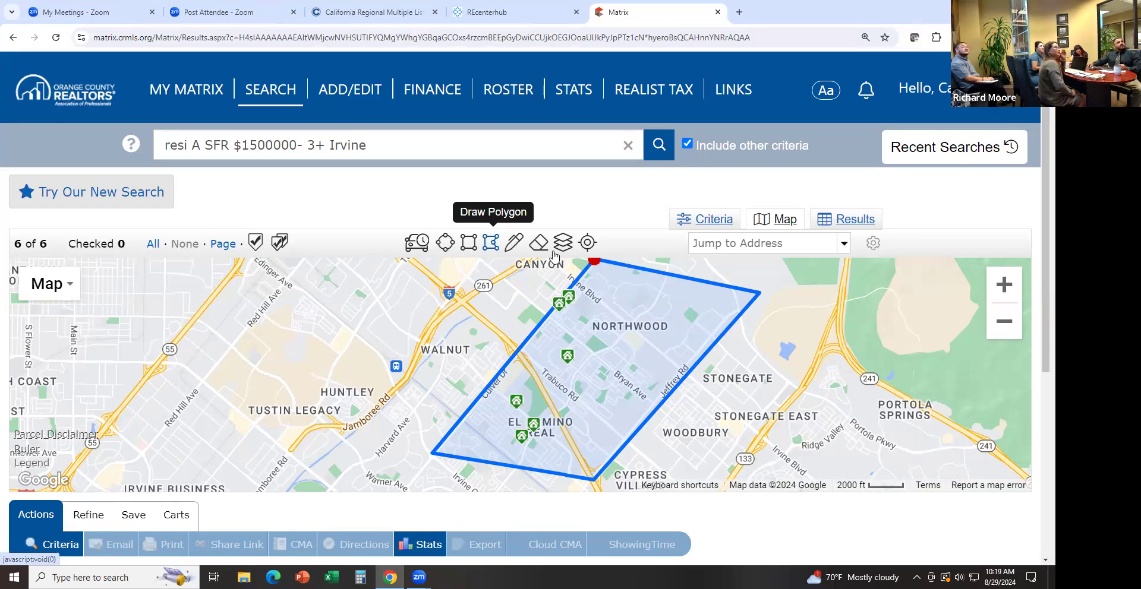
pyautogui.click(593, 261)
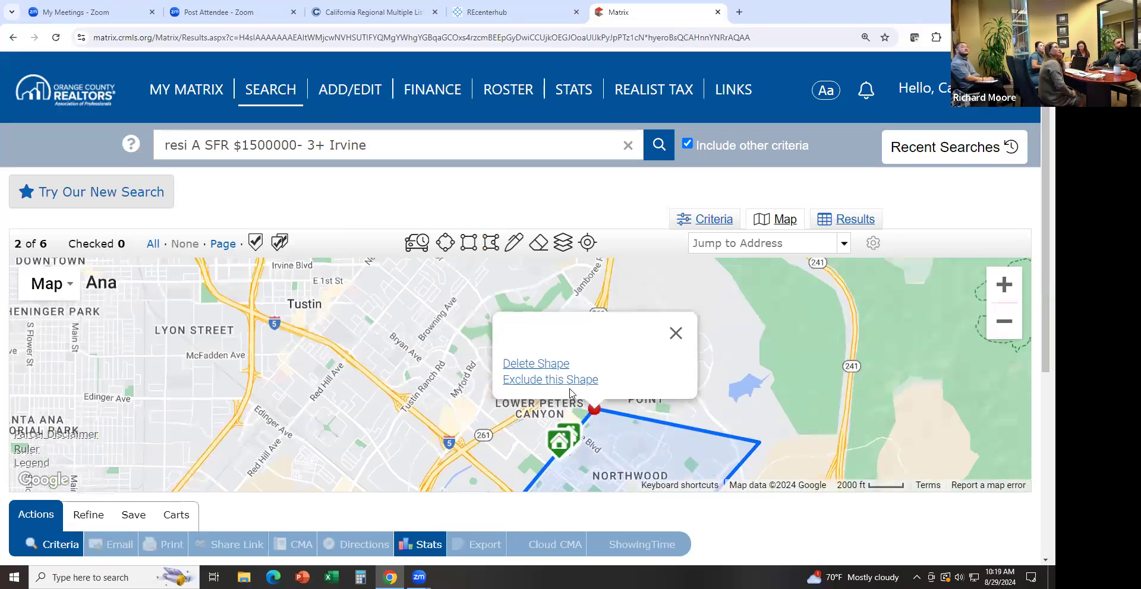
pyautogui.click(593, 408)
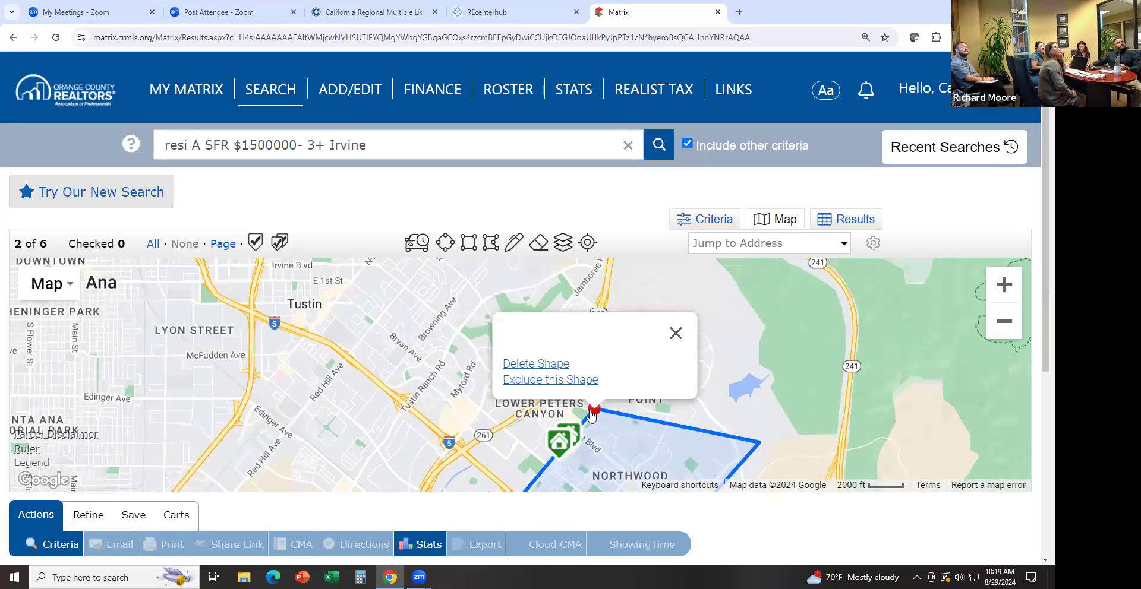
# Delete the drawn polygon and pan the map to show all of Irvine
pyautogui.click(552, 368)
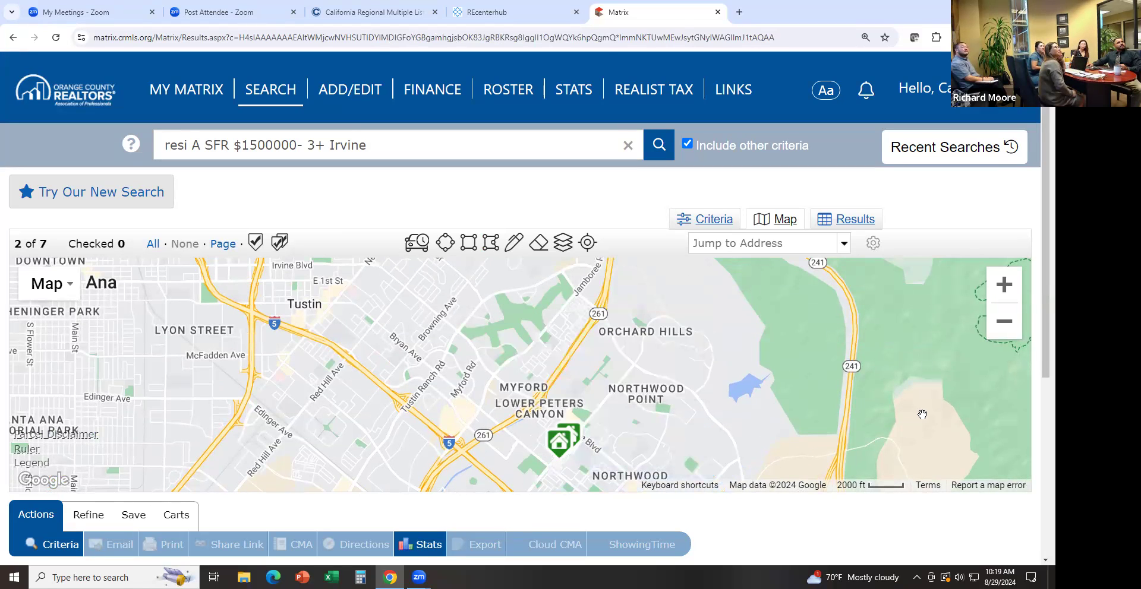
pyautogui.scroll(-2, 981, 397)
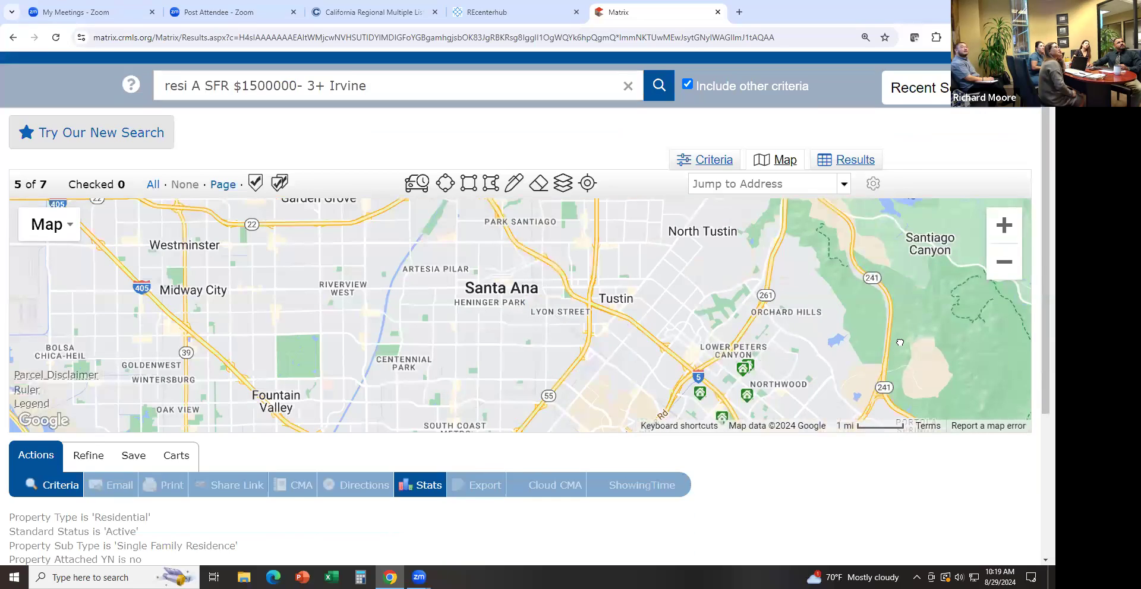
pyautogui.moveTo(900, 343); pyautogui.dragTo(805, 269)
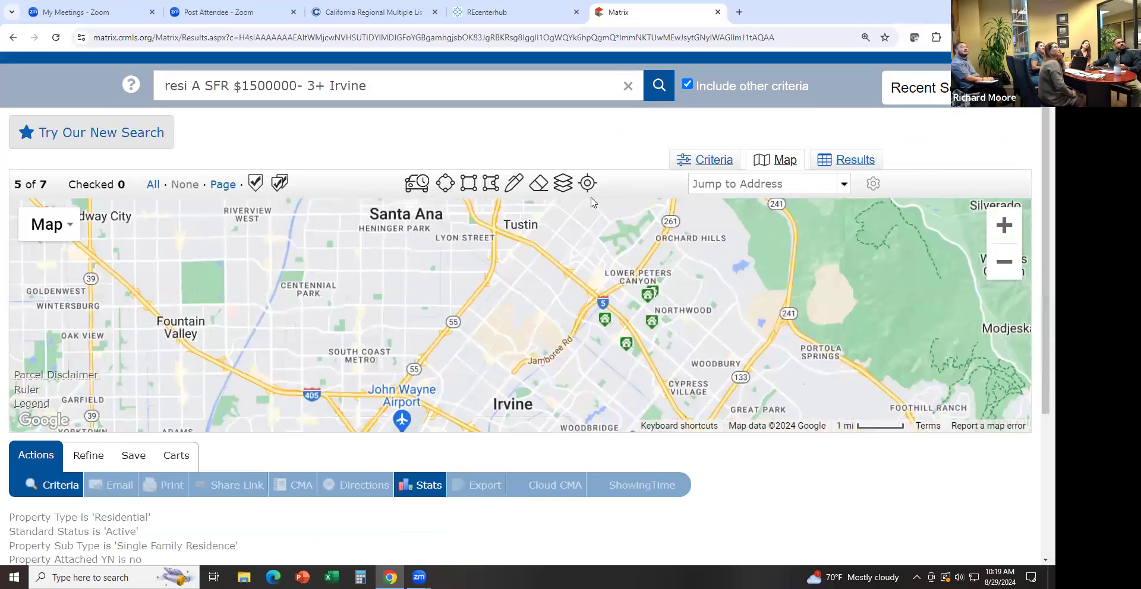
# Draw a 1.04-mile radius circle around Northwood, then remove it
pyautogui.click(446, 183)
pyautogui.moveTo(668, 295); pyautogui.dragTo(704, 330)
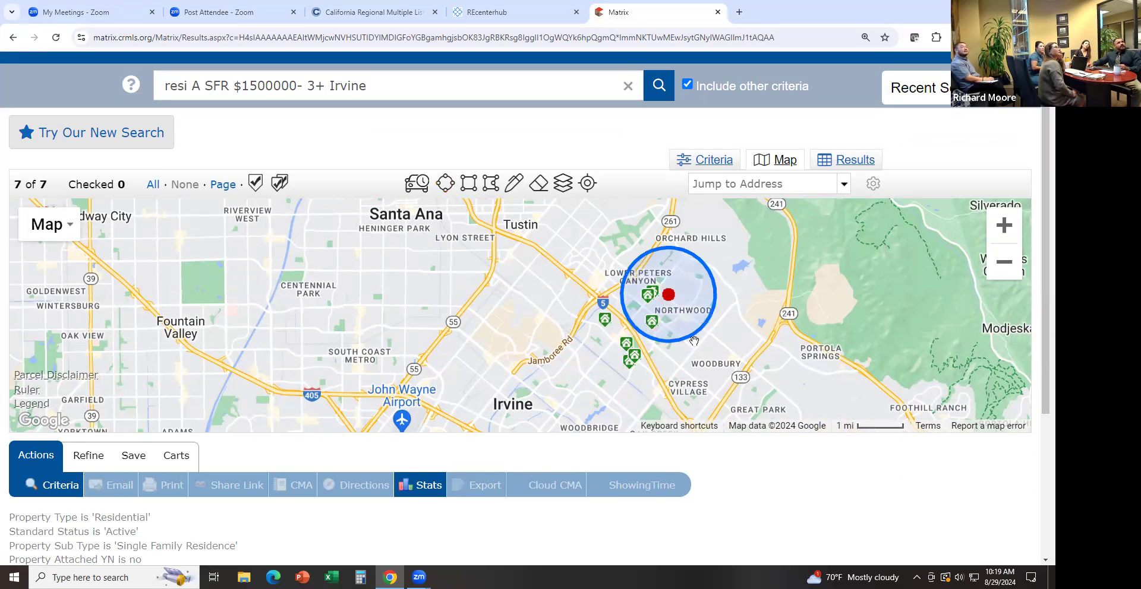
pyautogui.click(666, 300)
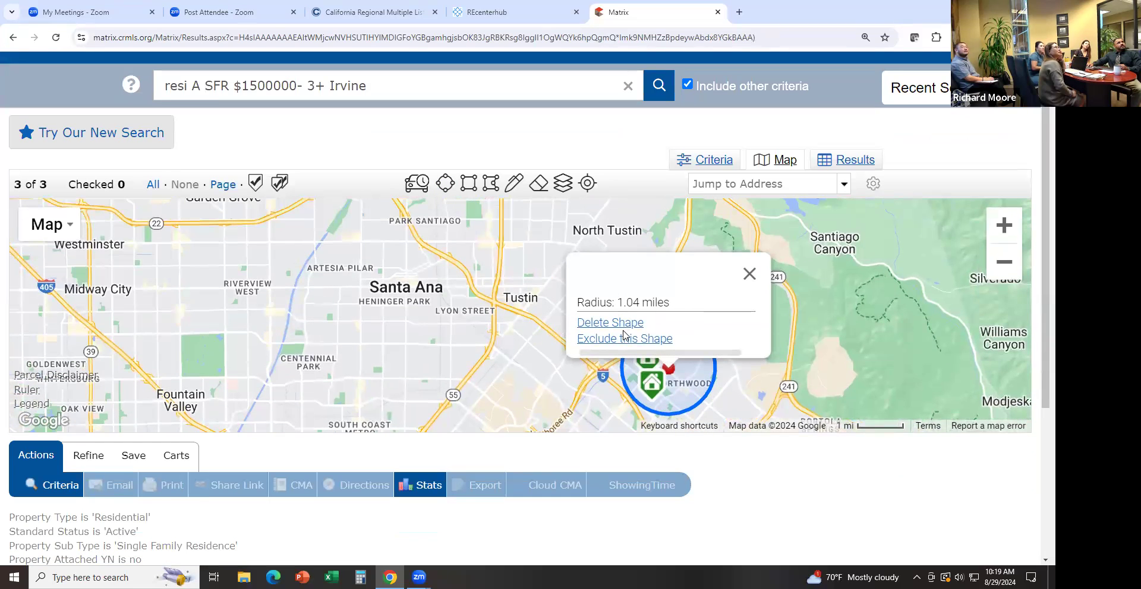
pyautogui.click(624, 324)
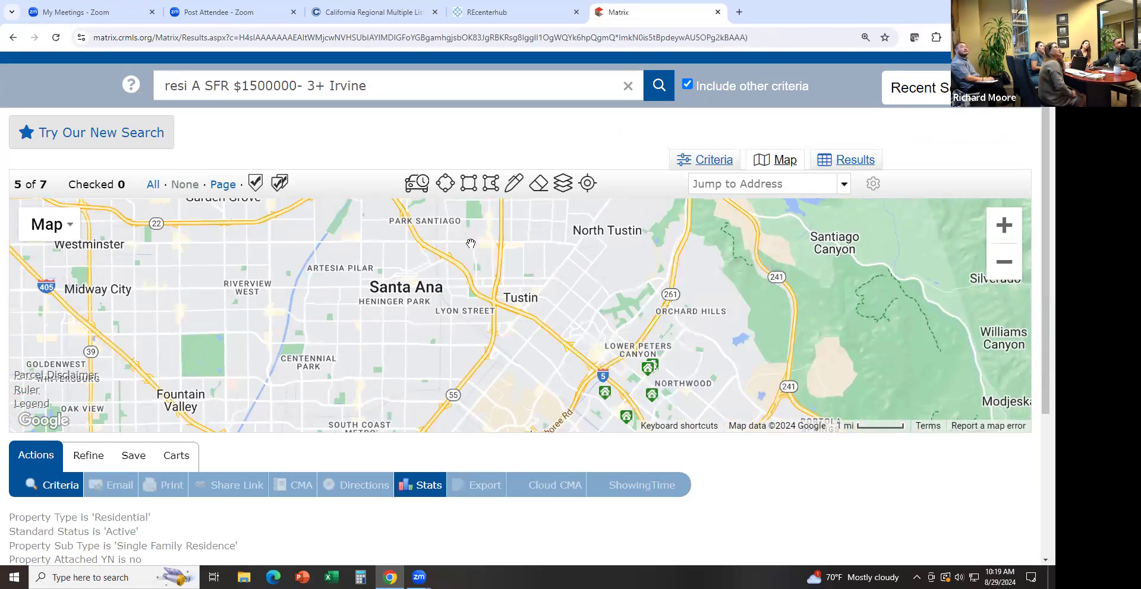
# Draw a rectangle over Lower Peters Canyon and Northwood, then delete the shape
pyautogui.click(468, 184)
pyautogui.moveTo(585, 343); pyautogui.dragTo(711, 378)
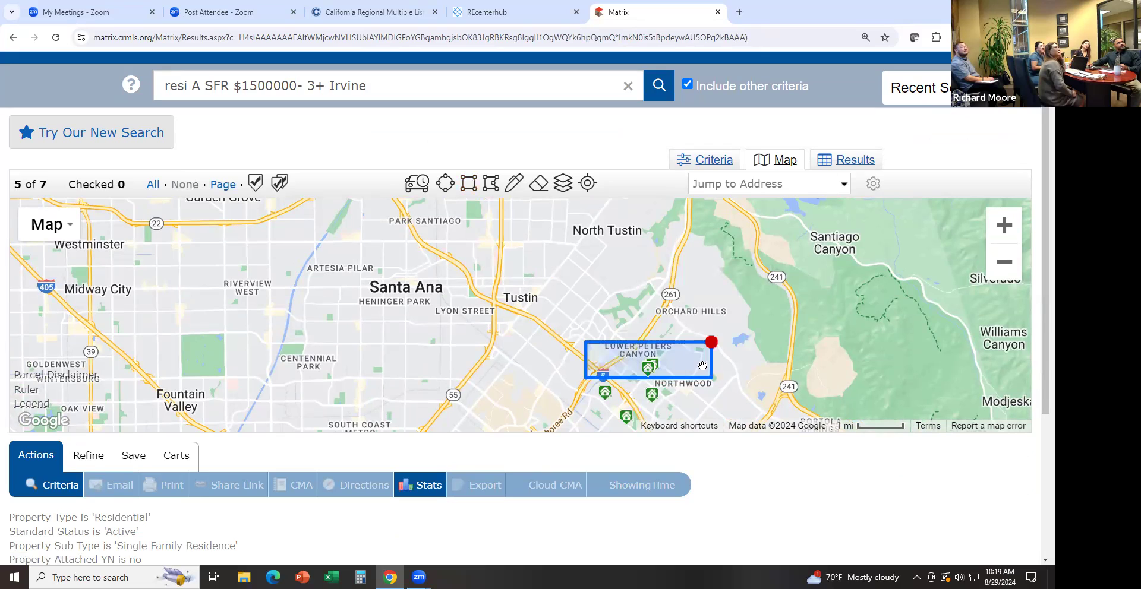
pyautogui.click(711, 343)
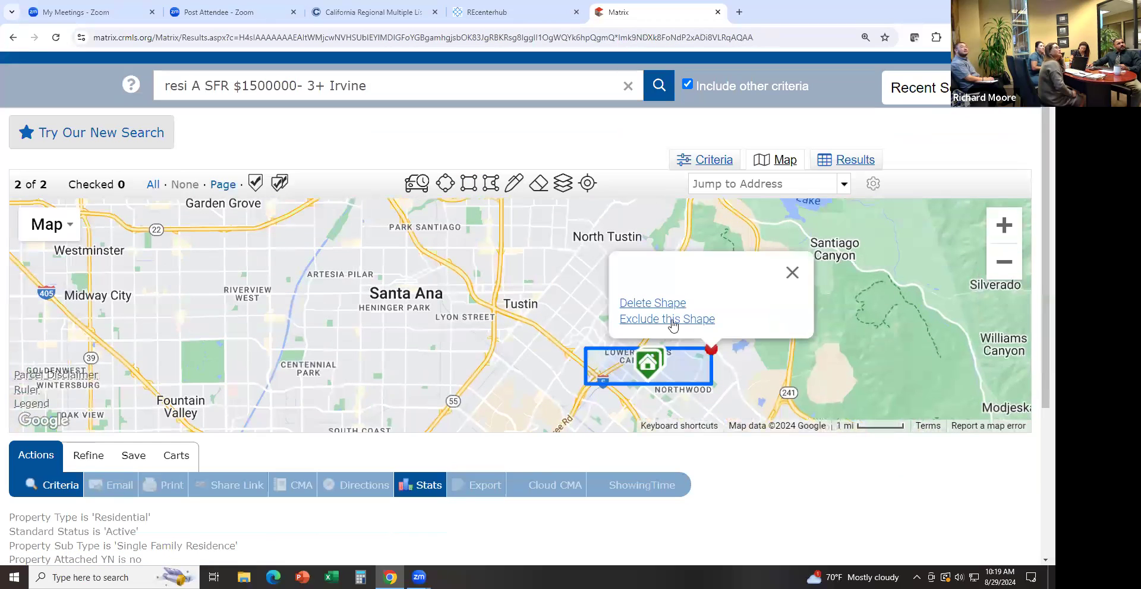
pyautogui.click(664, 310)
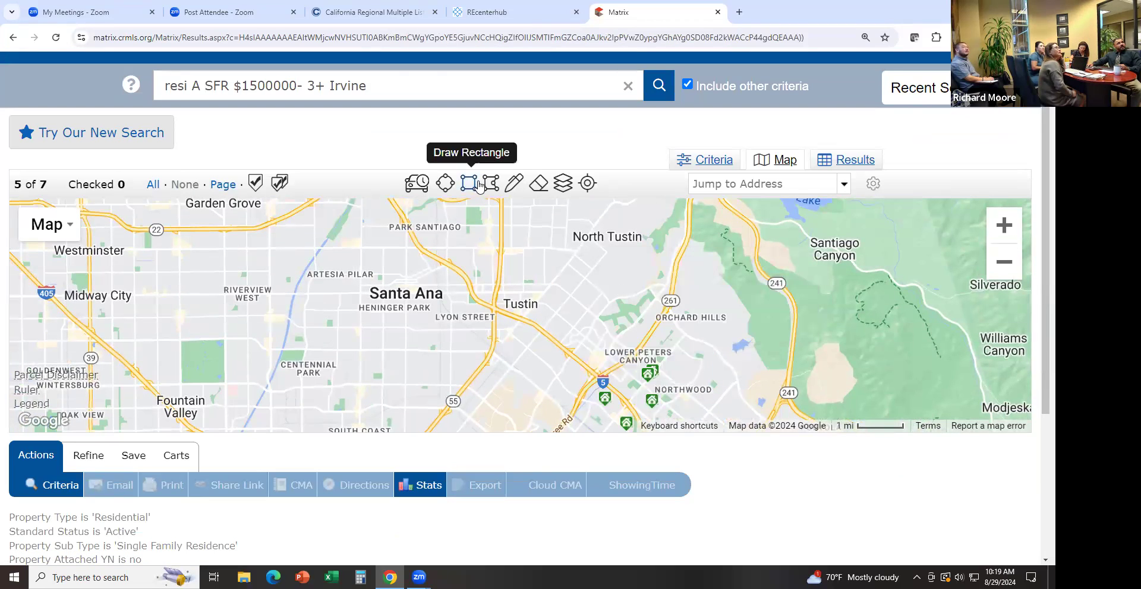
# Draw a polygon from Jamboree Rd via Lower Peters Canyon, Oak Creek and Woodbridge, then show save options
pyautogui.moveTo(854, 364); pyautogui.dragTo(809, 278)
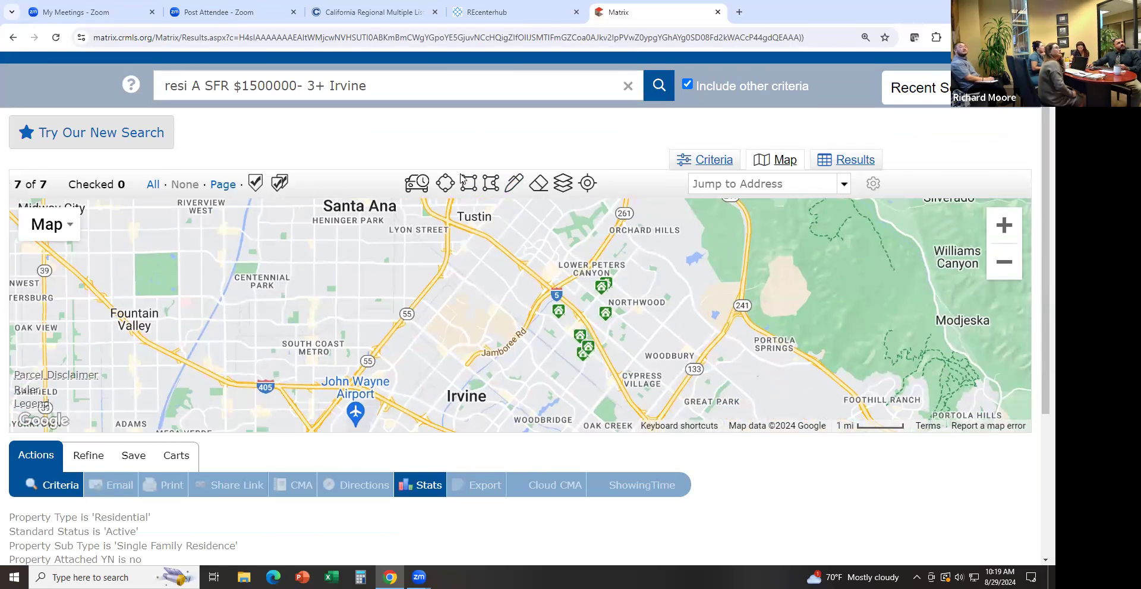
pyautogui.click(491, 184)
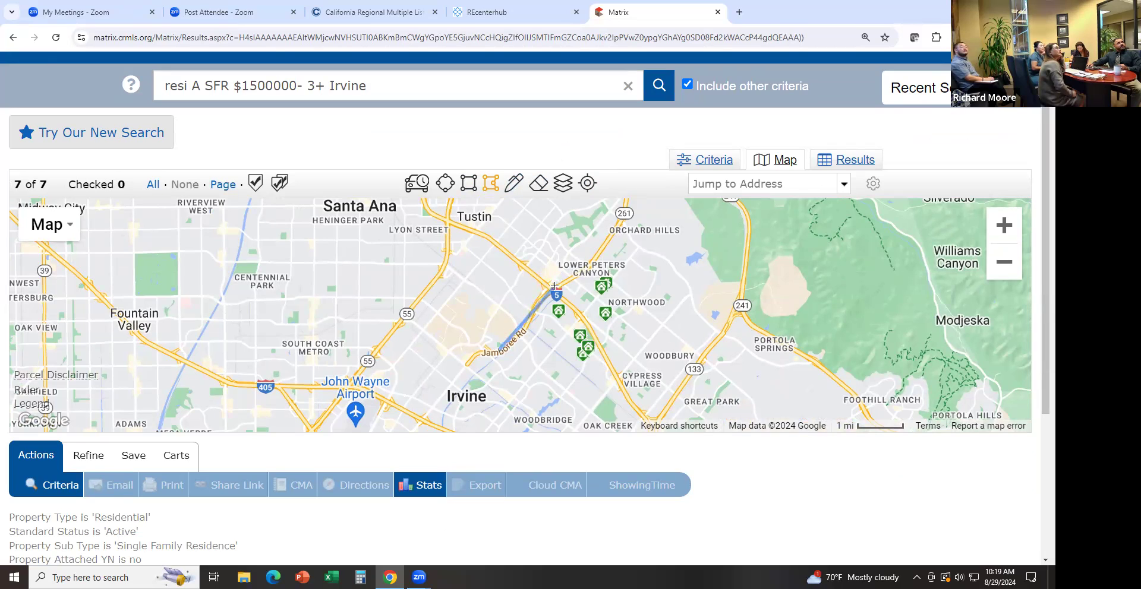
pyautogui.click(501, 346)
pyautogui.click(555, 287)
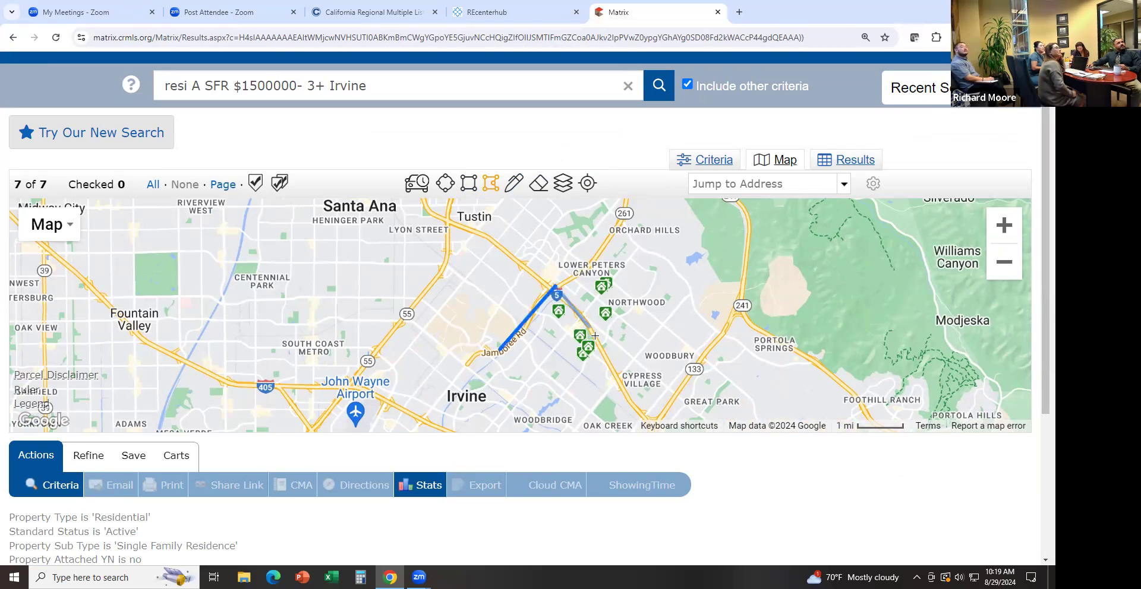
pyautogui.click(641, 414)
pyautogui.click(526, 411)
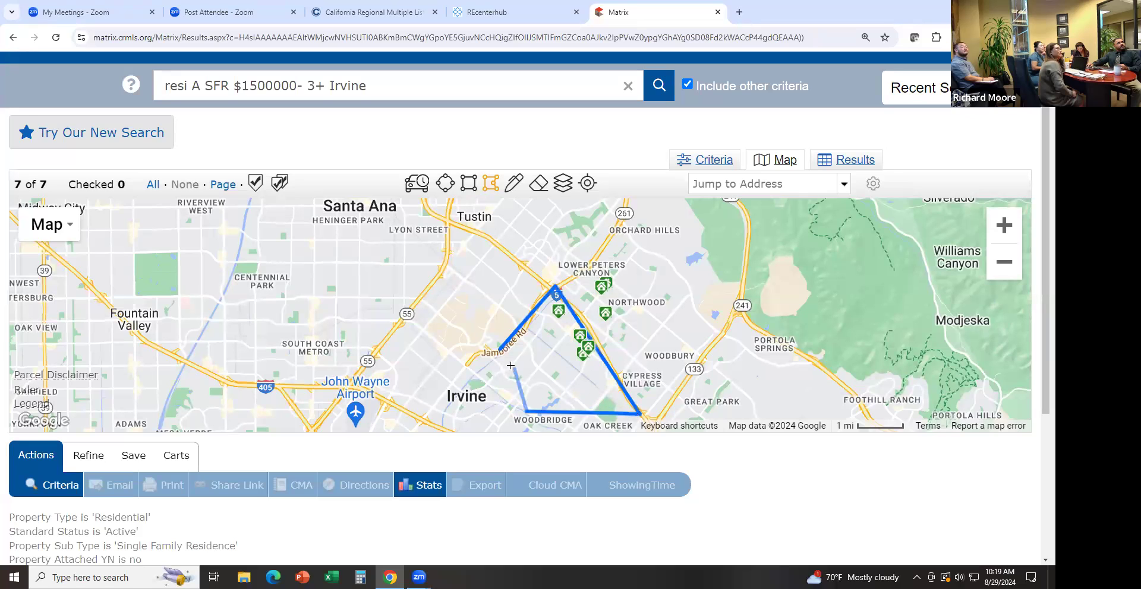
pyautogui.click(501, 347)
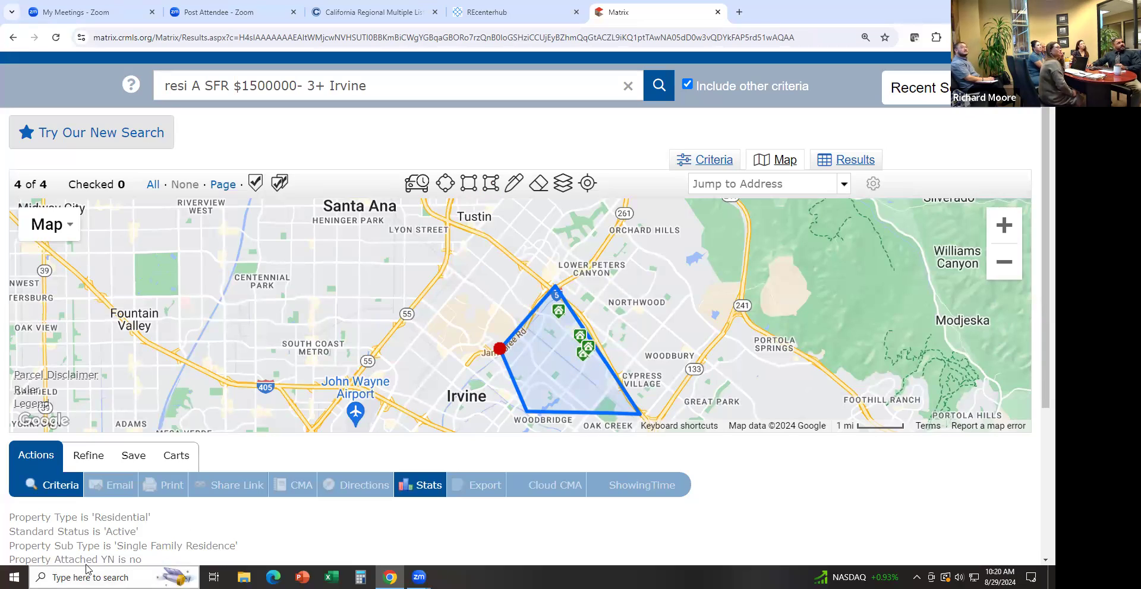
pyautogui.click(131, 461)
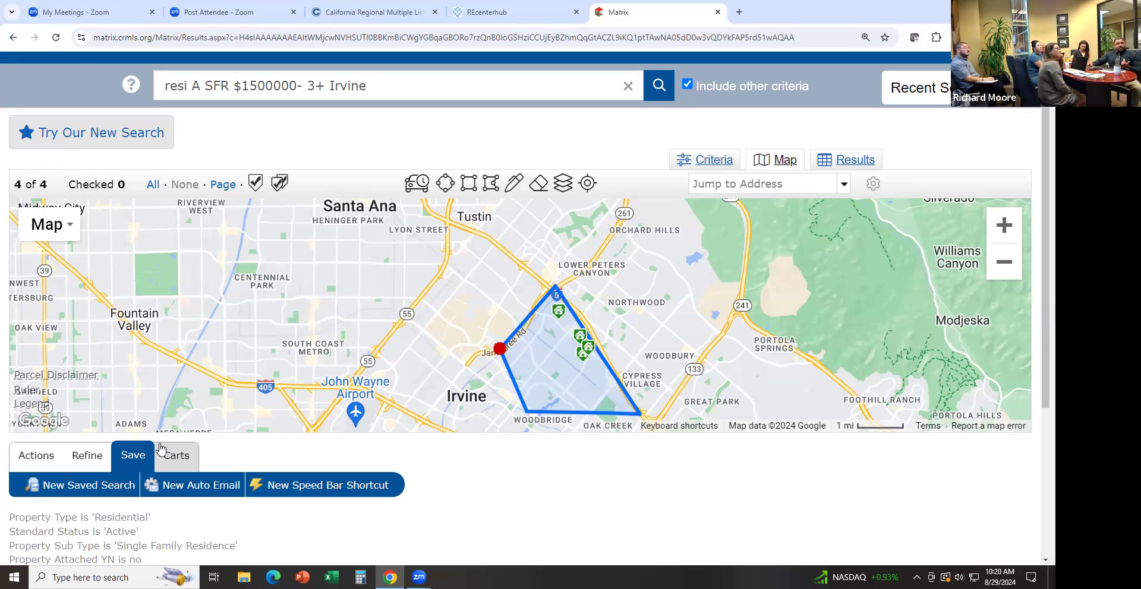
# Start a new auto email to the test contact with subject 'HOmes for Sale Westof 5 Freeway inIrvine'
pyautogui.click(212, 487)
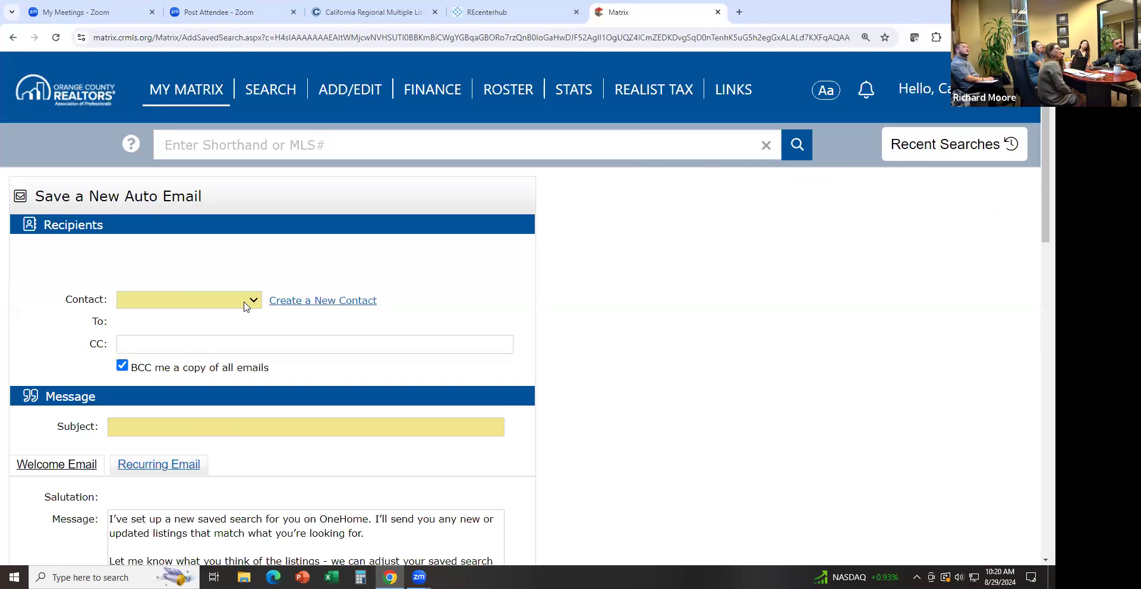
pyautogui.click(308, 310)
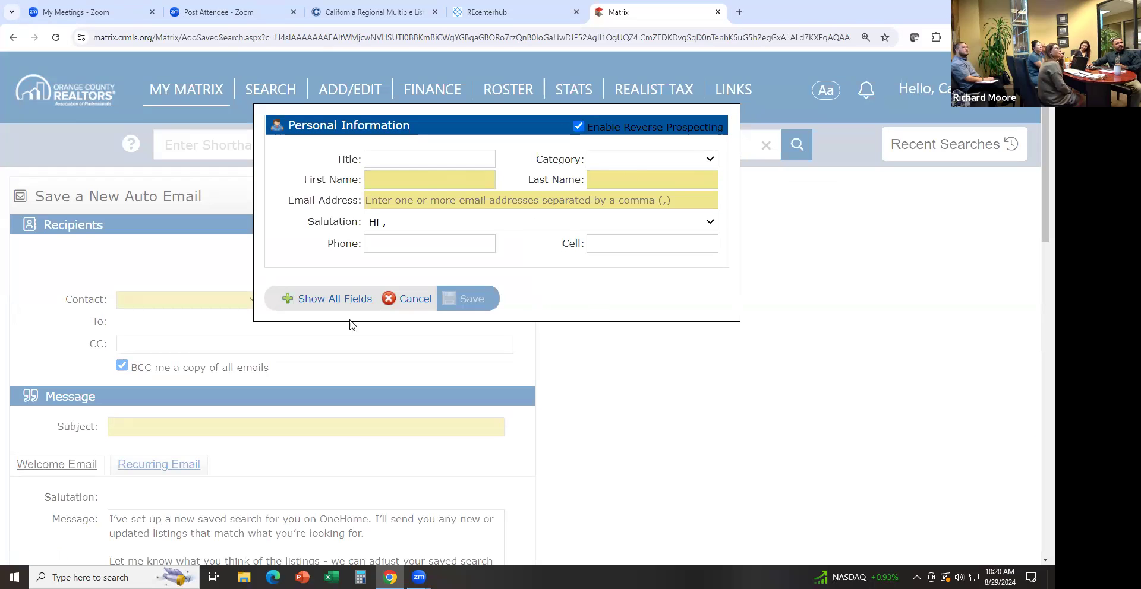
pyautogui.click(415, 297)
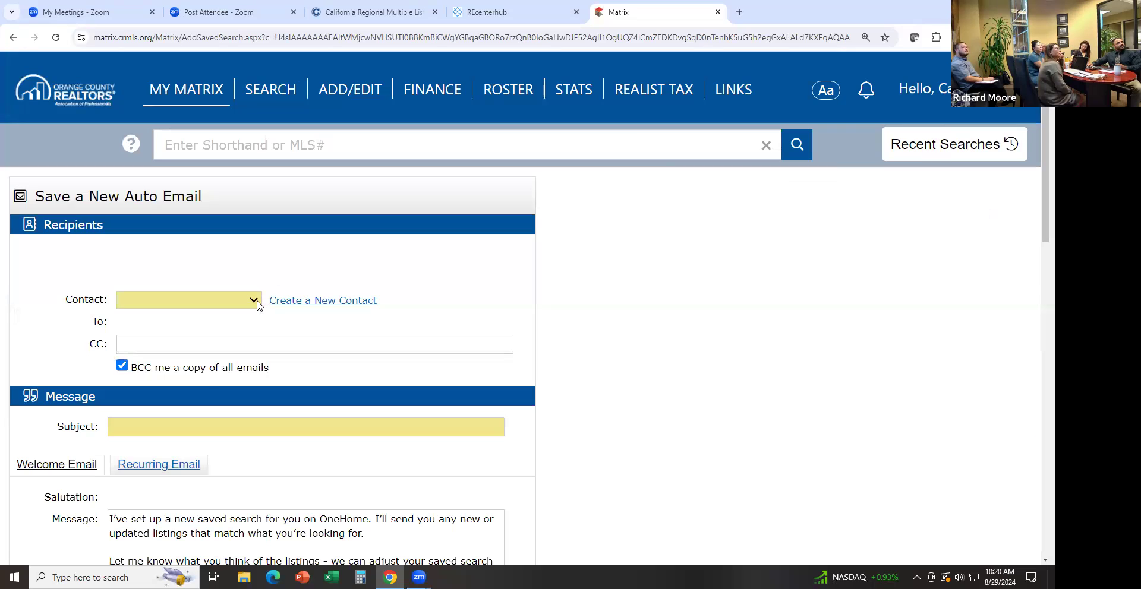
pyautogui.click(253, 301)
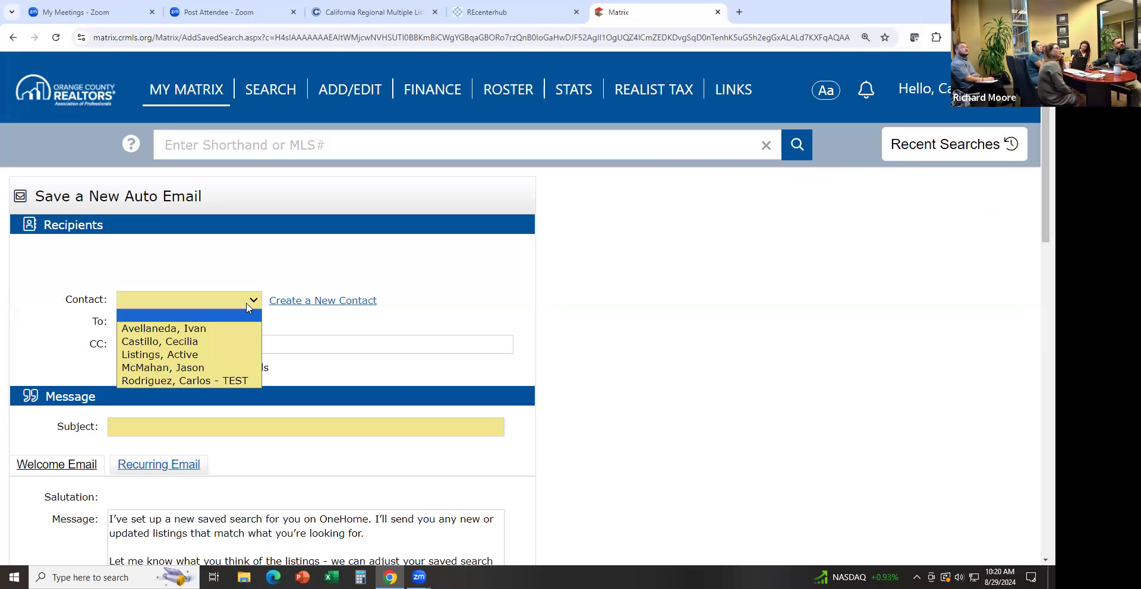
pyautogui.click(162, 382)
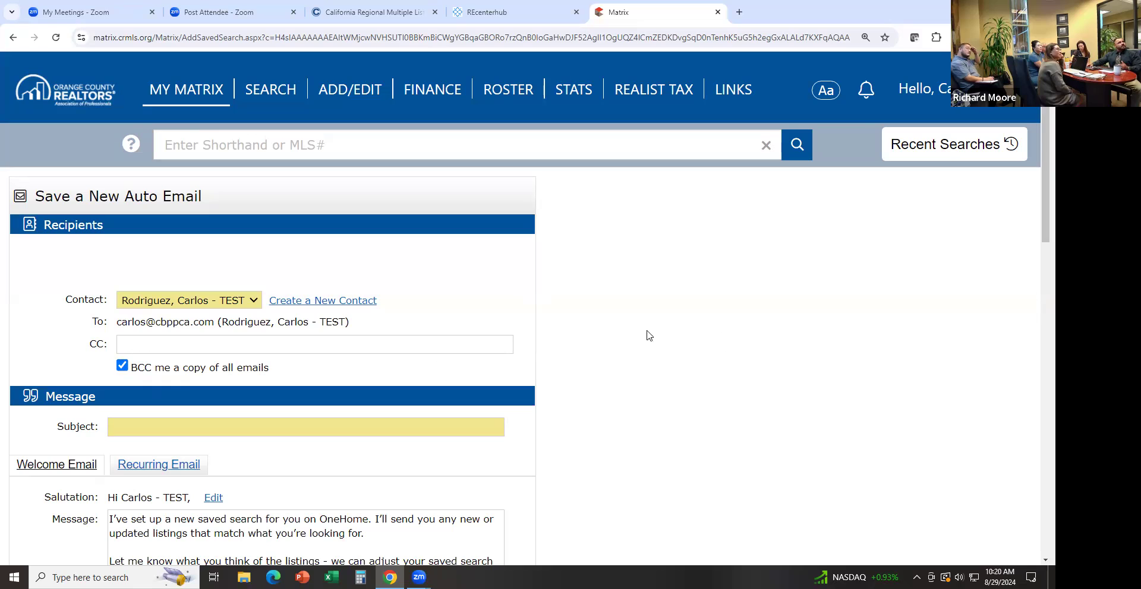
pyautogui.click(172, 427)
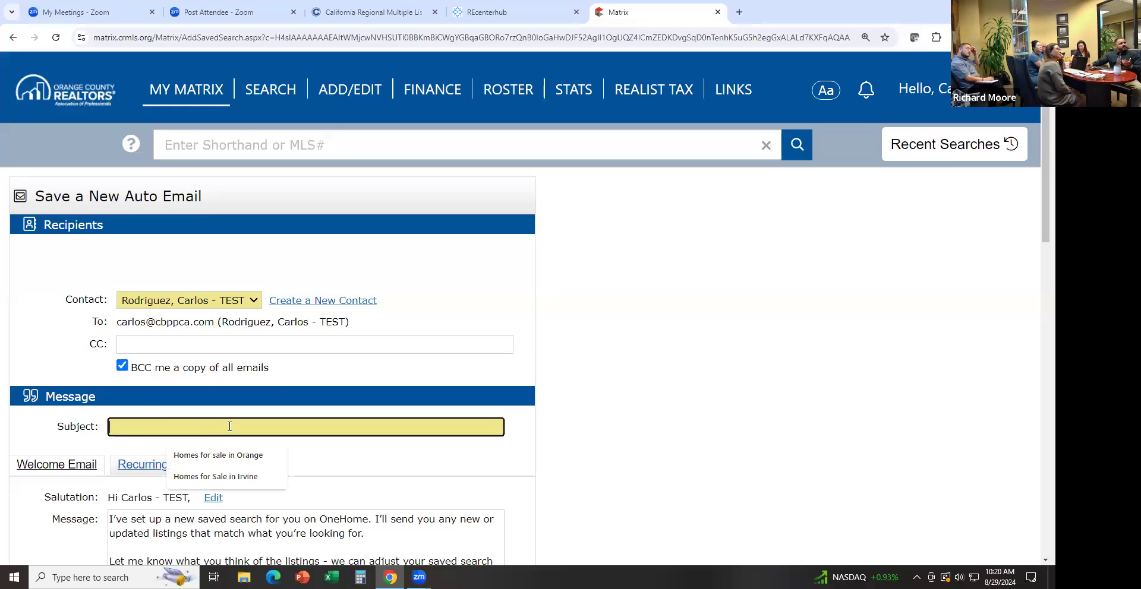
pyautogui.write('HOm')
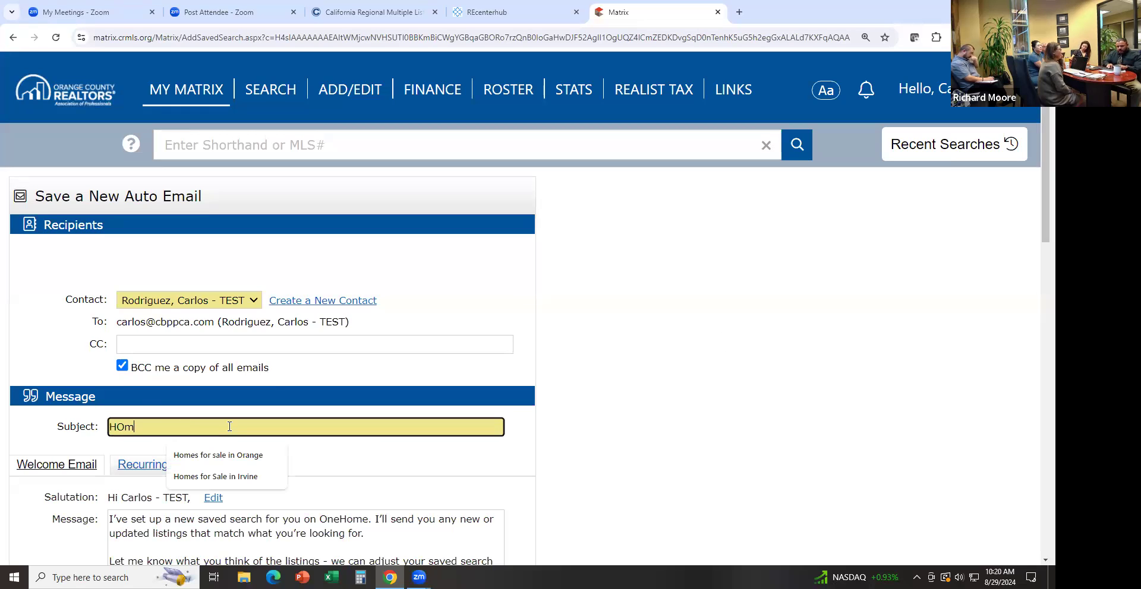
pyautogui.write('es for Sale ')
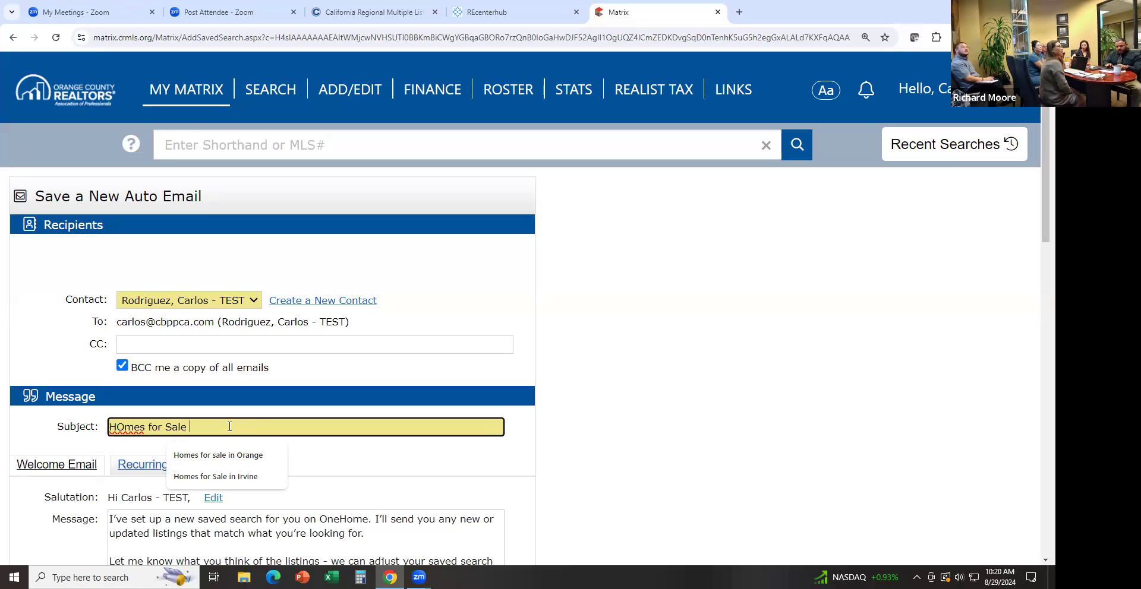
pyautogui.write('We')
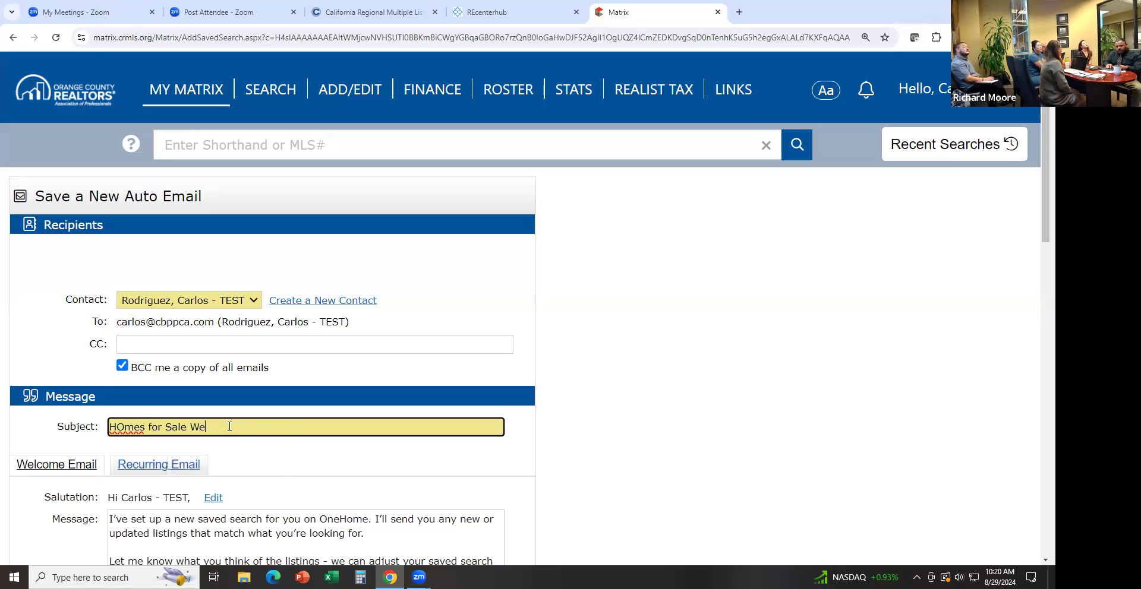
pyautogui.write('stof 5 Fr')
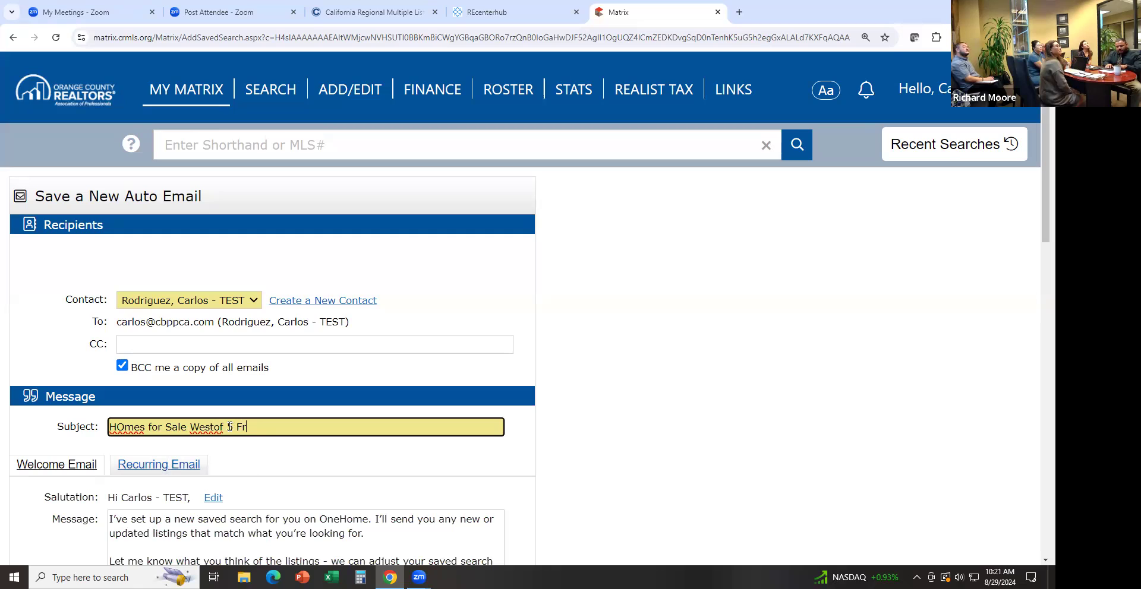
pyautogui.write('eeway inIrvine')
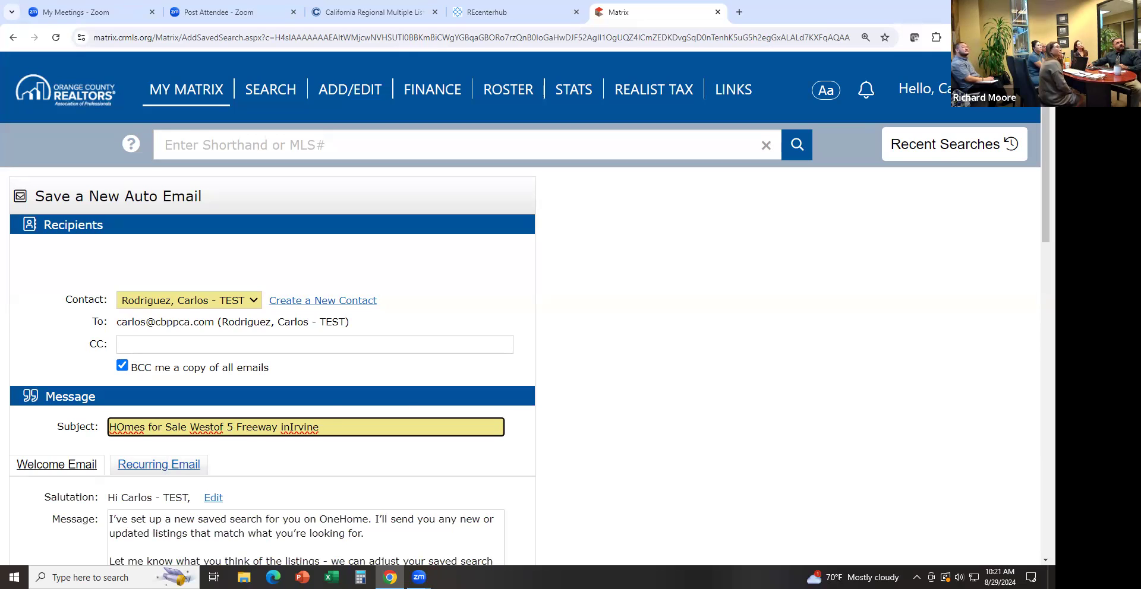
# Change the auto email schedule from daily to ASAP
pyautogui.scroll(-10, 272, 309)
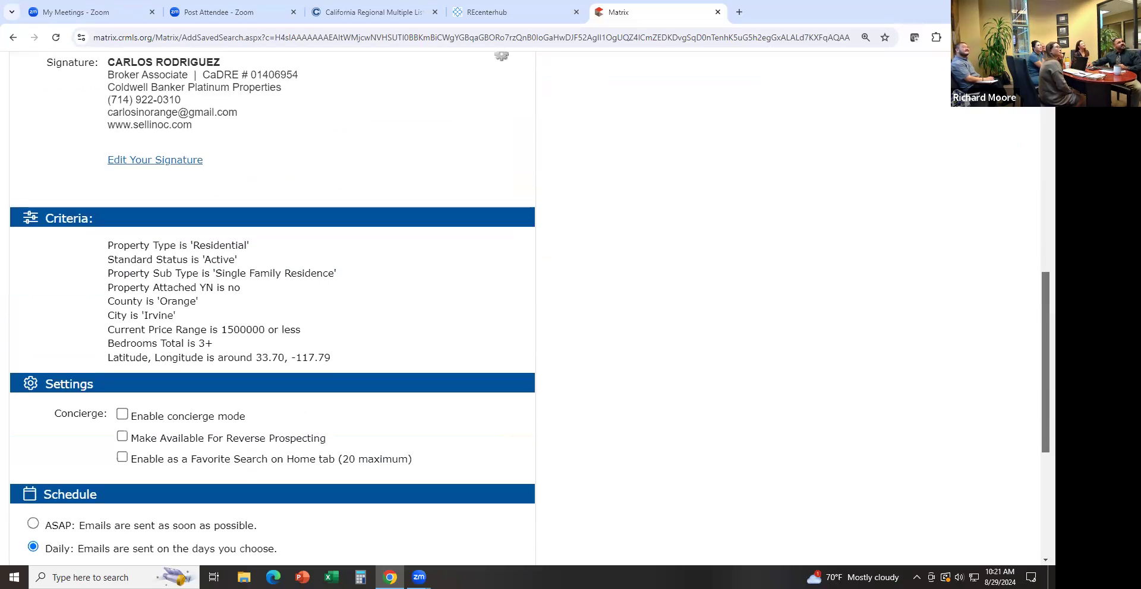
pyautogui.scroll(-3, 272, 309)
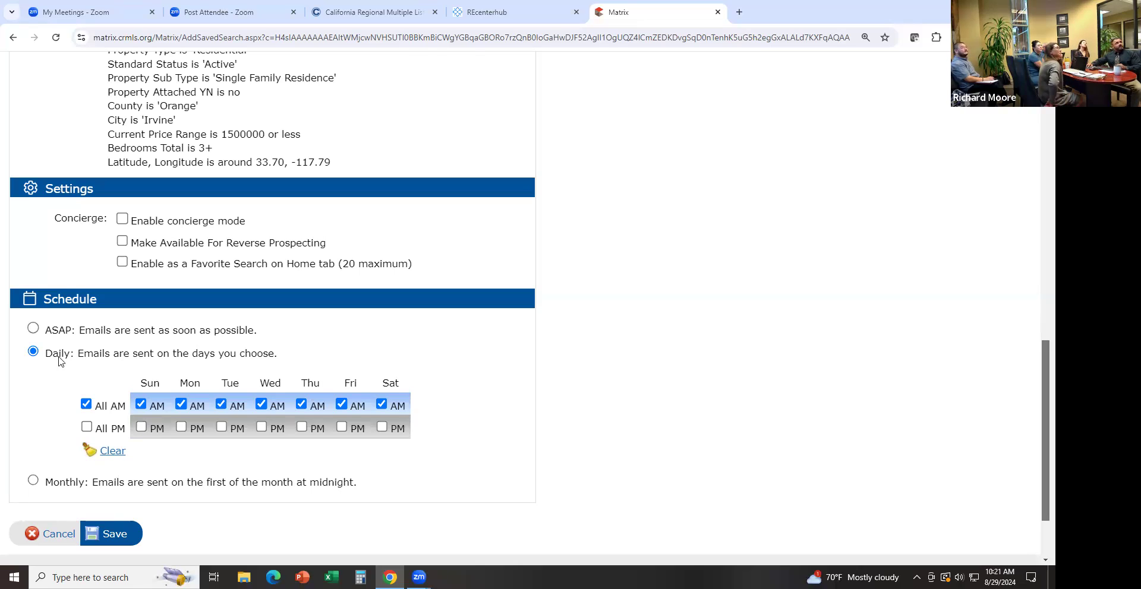
pyautogui.click(33, 329)
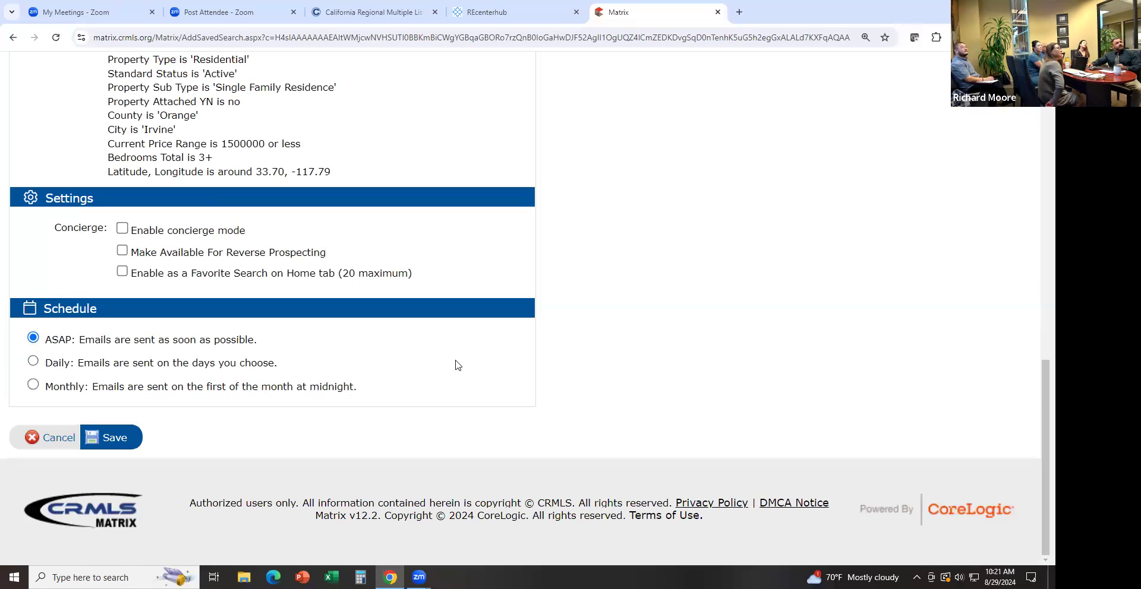
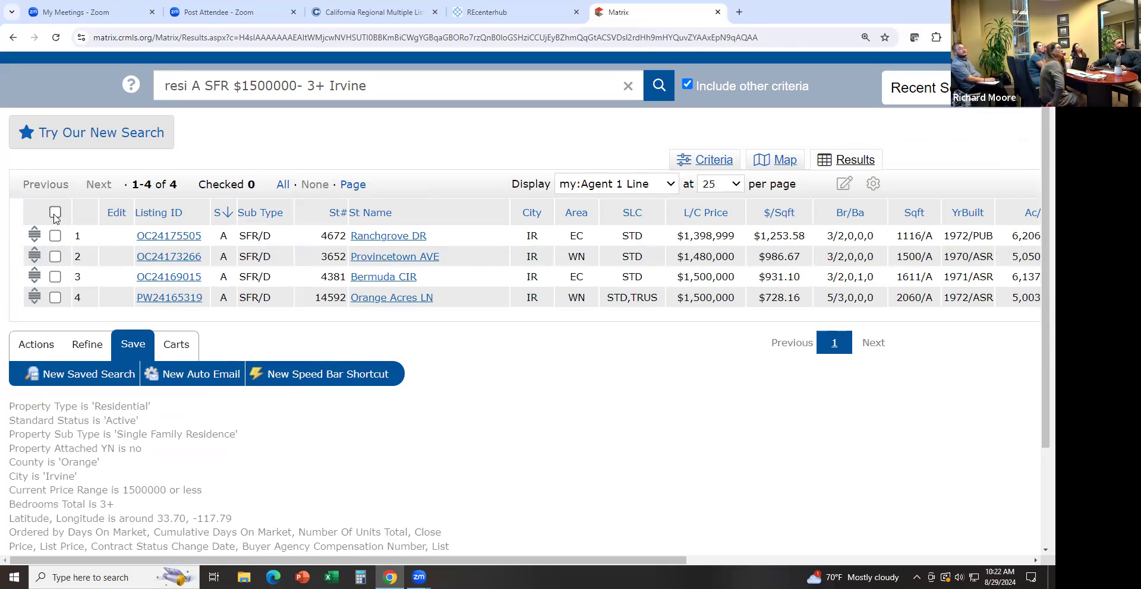
# Check only the Provincetown AVE and Bermuda CIR listings in the Irvine results
pyautogui.click(55, 213)
pyautogui.click(55, 213)
pyautogui.click(55, 256)
pyautogui.click(54, 279)
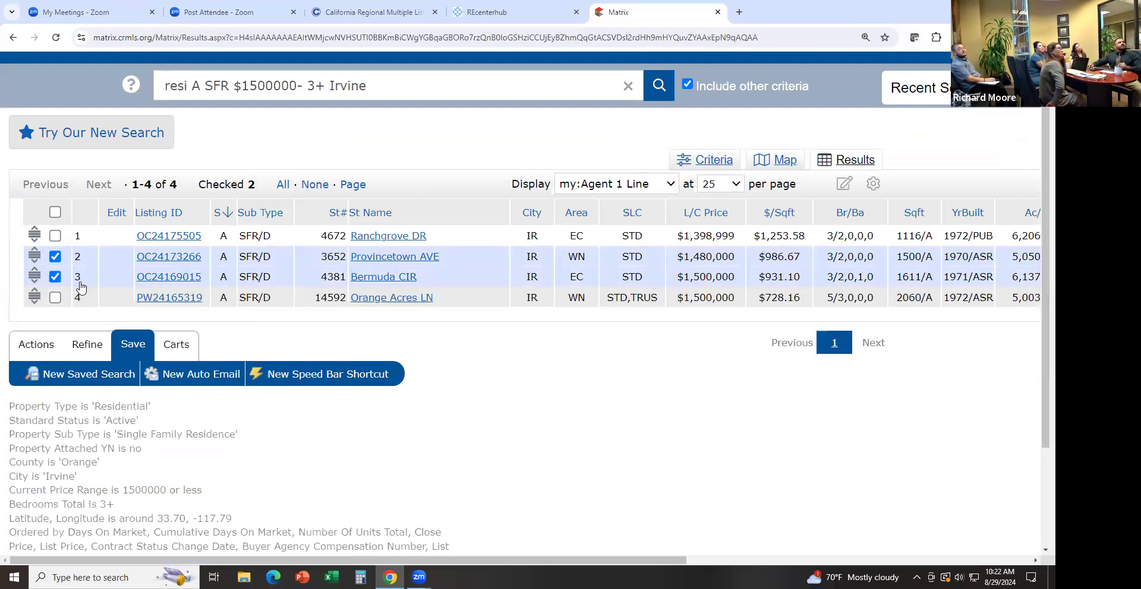
# Start an email of the two checked listings, entering the client's e-mail address as recipient
pyautogui.click(18, 350)
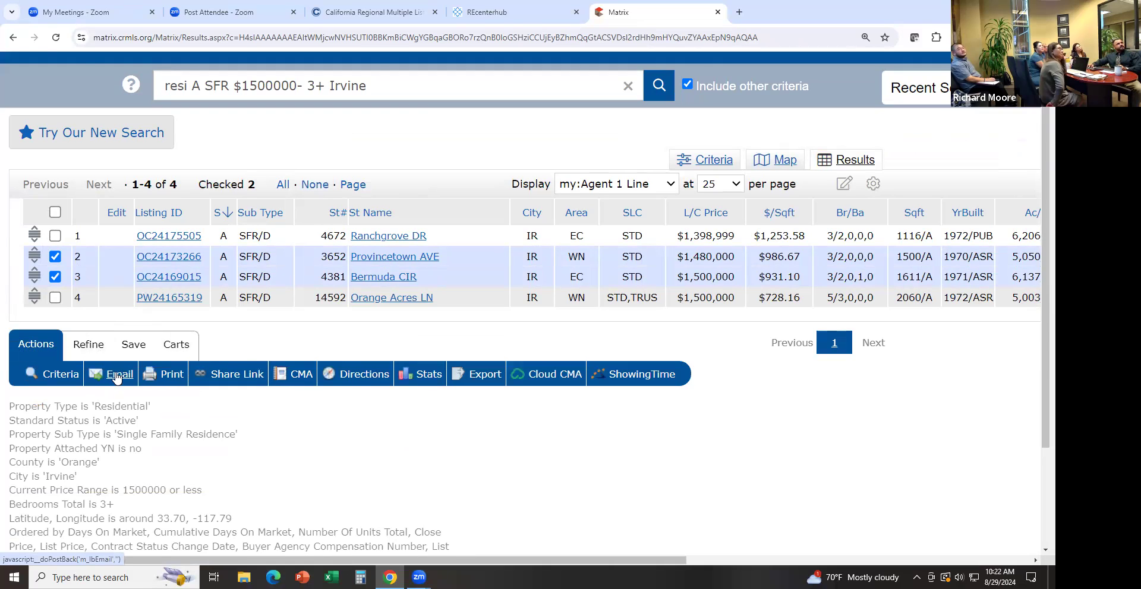
pyautogui.click(117, 378)
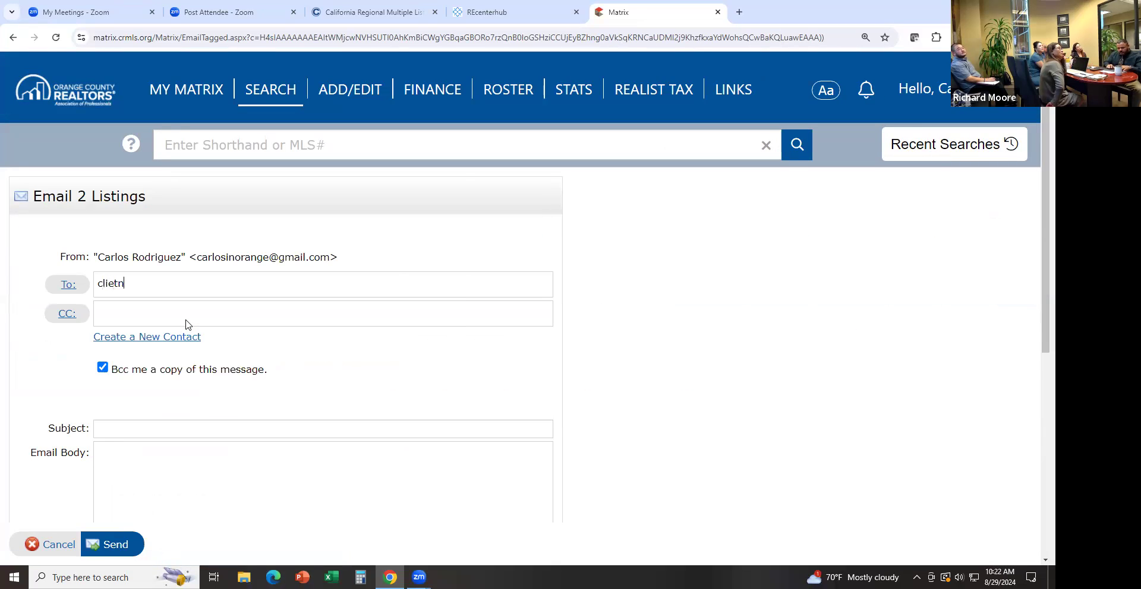
pyautogui.write('.com')
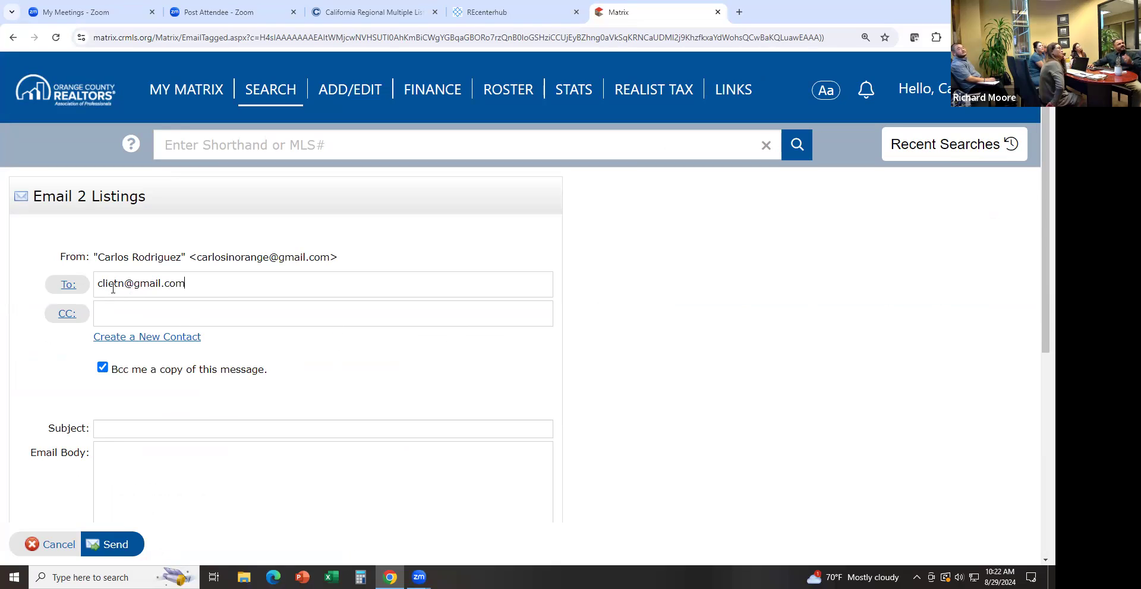
pyautogui.press('BackSpace')
pyautogui.press('BackSpace')
pyautogui.write('nt')
pyautogui.click(628, 339)
pyautogui.scroll(-2, 638, 337)
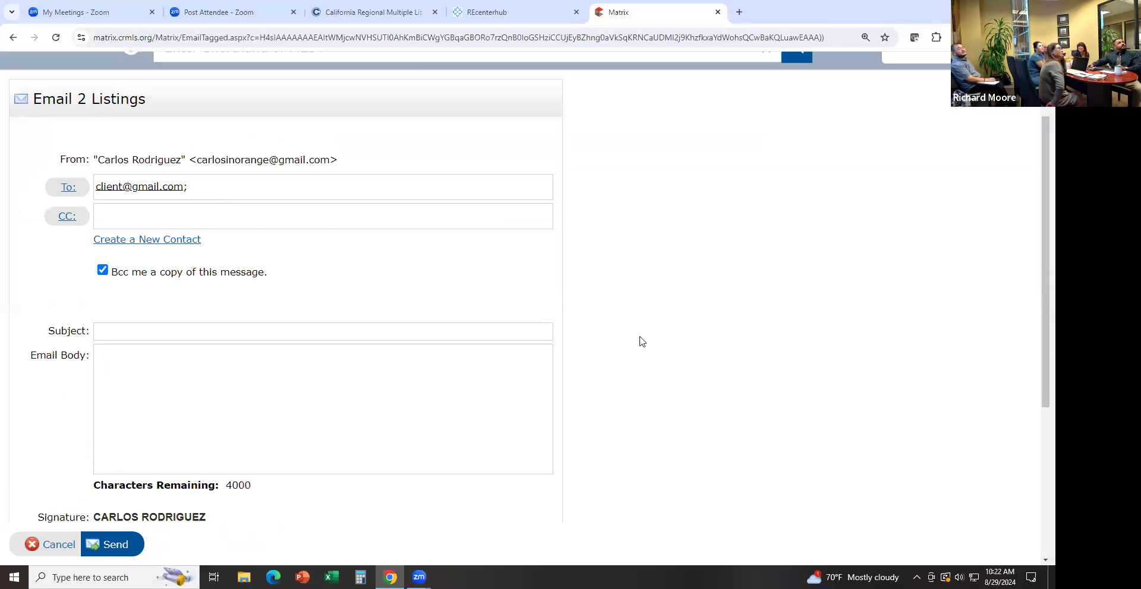
# Enter the subject 'properties for sale in Irvine', then discard the email and return to results
pyautogui.click(120, 309)
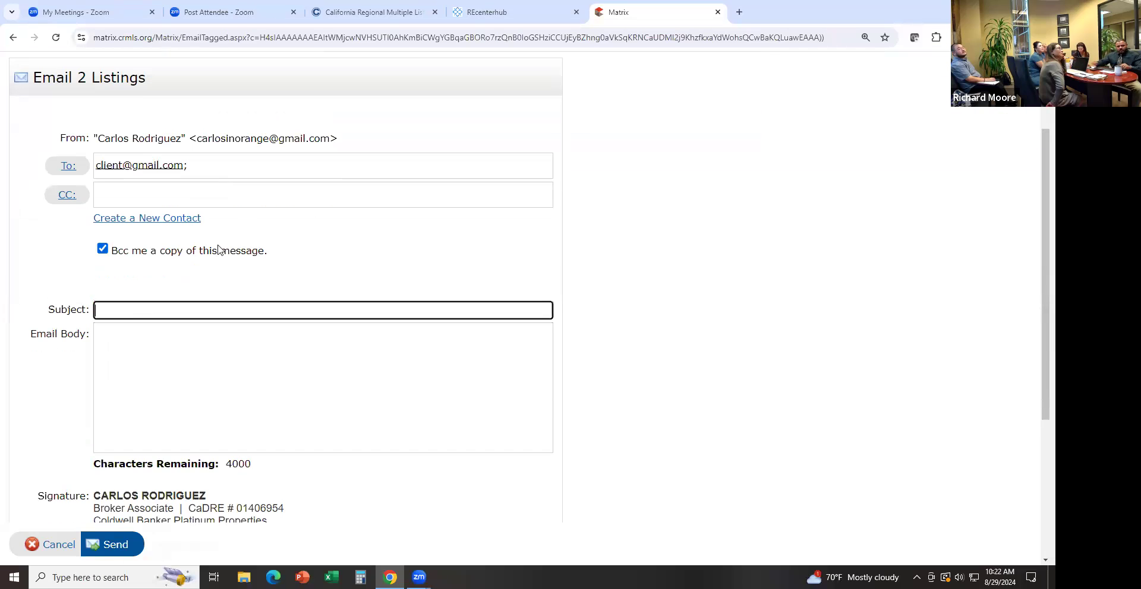
pyautogui.write('properties for sale inIrvine')
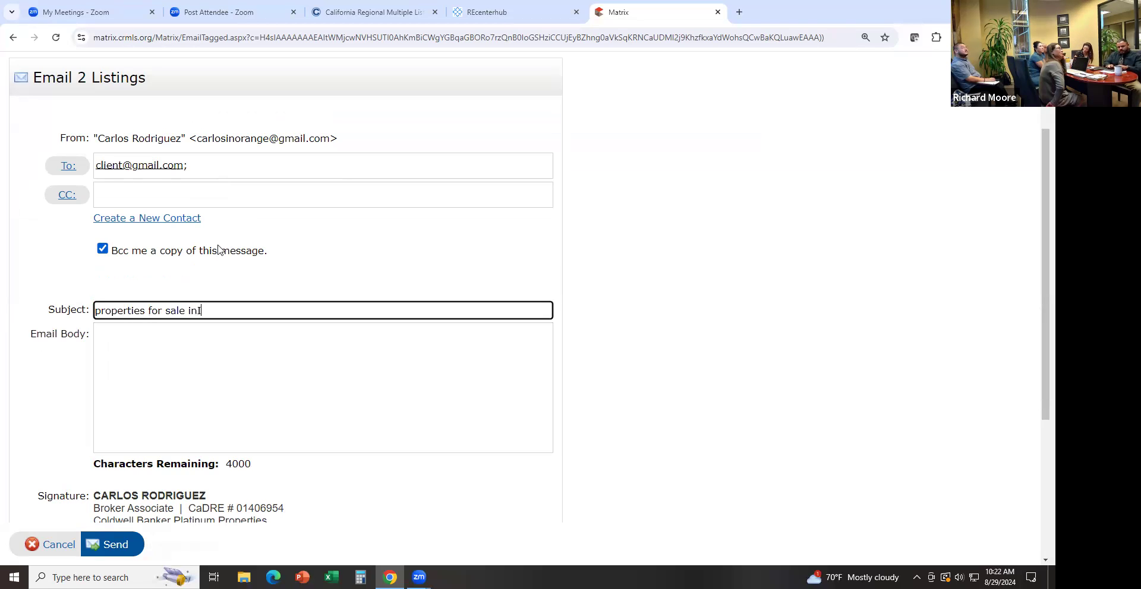
pyautogui.click(198, 309)
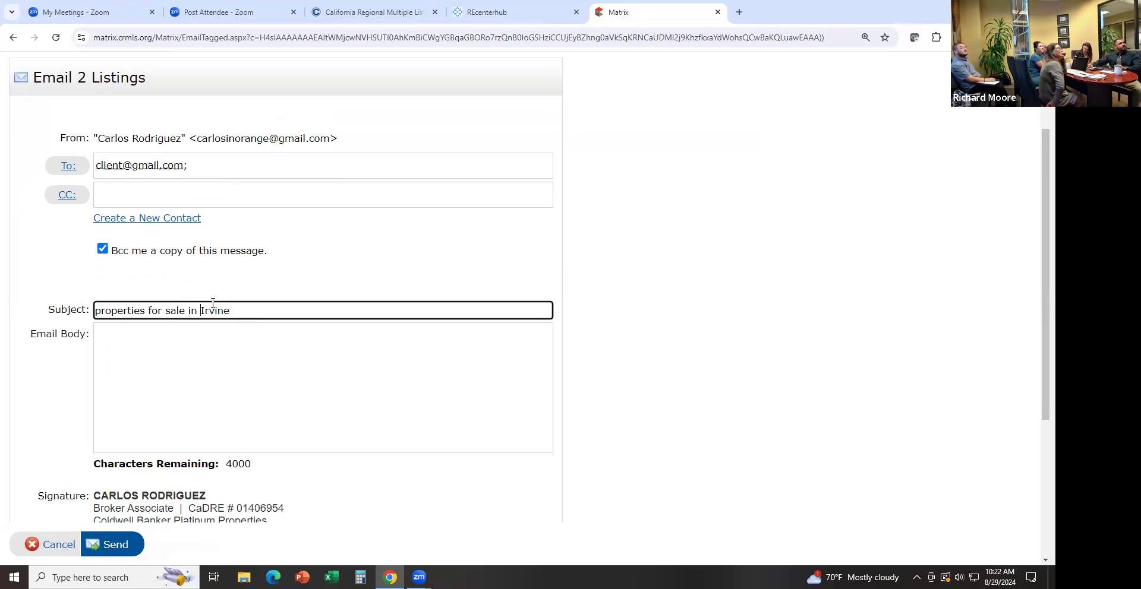
pyautogui.click(141, 356)
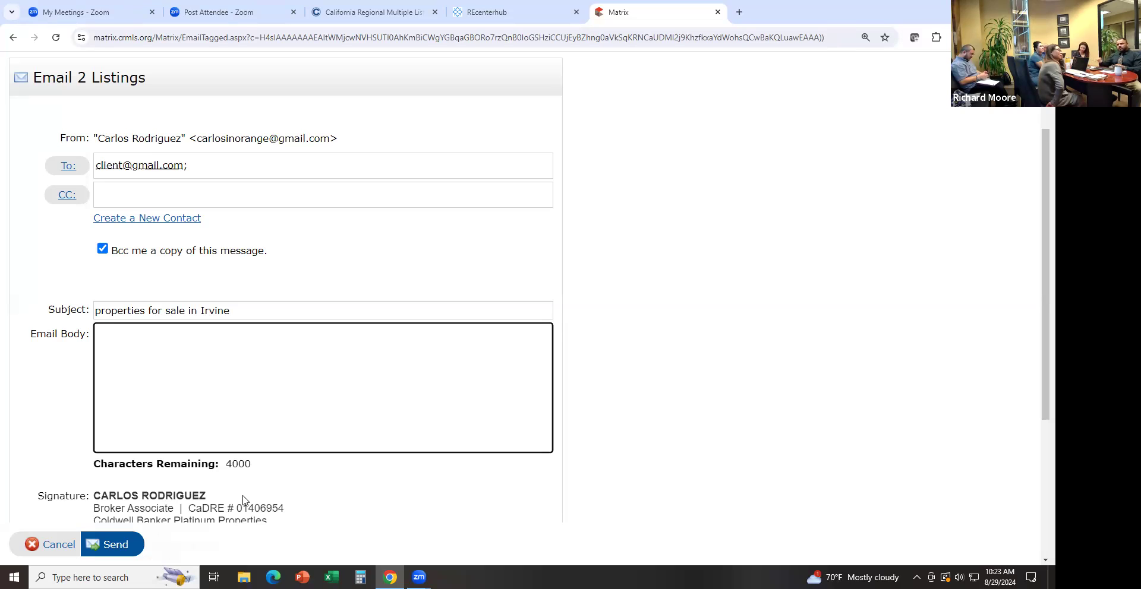
pyautogui.click(57, 545)
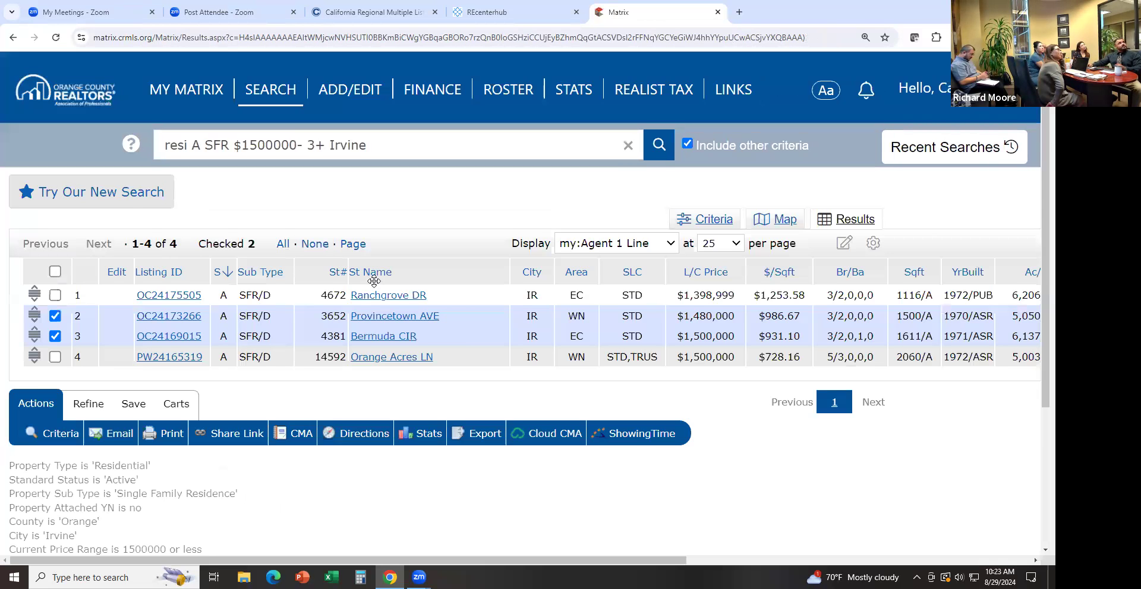
# Clear all listing checkmarks and start a new Residential Detail search
pyautogui.scroll(-1, 374, 281)
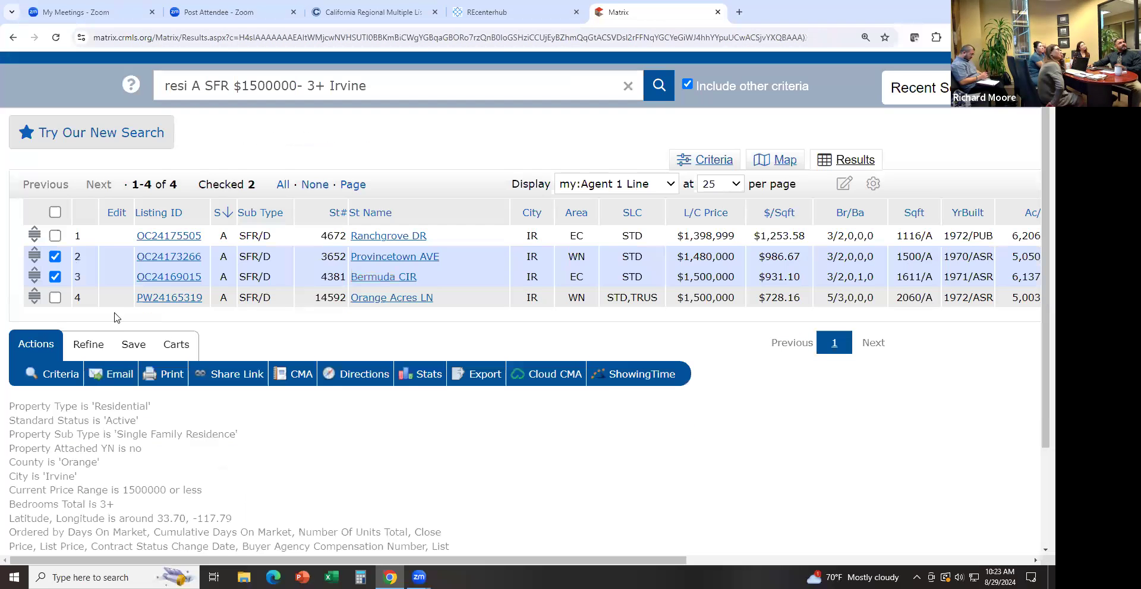
pyautogui.click(57, 215)
pyautogui.click(57, 214)
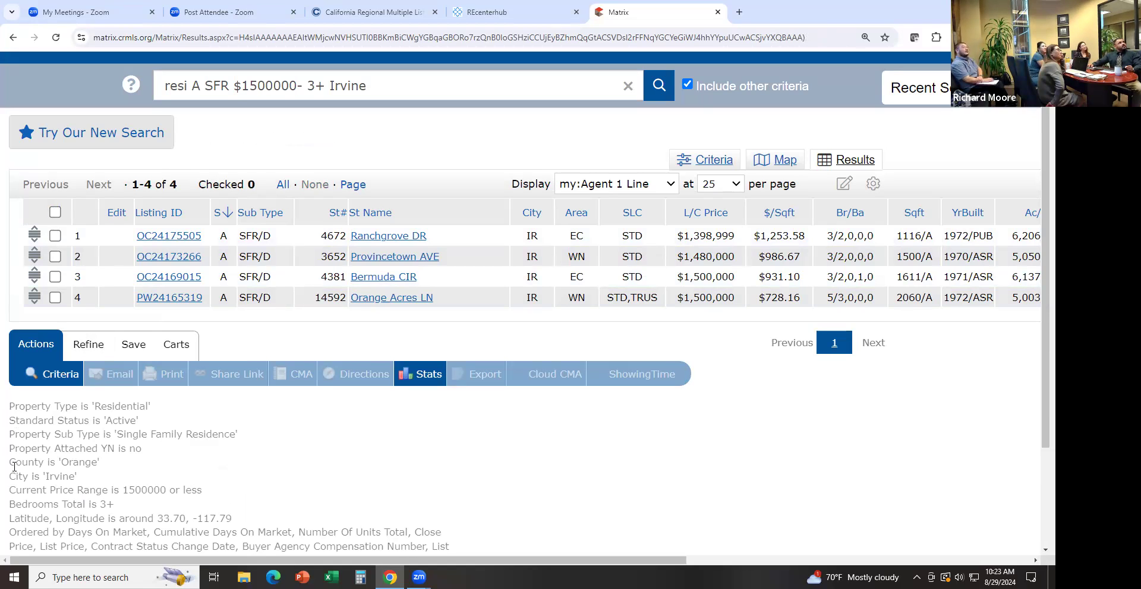
pyautogui.scroll(1, 233, 155)
pyautogui.moveTo(275, 95)
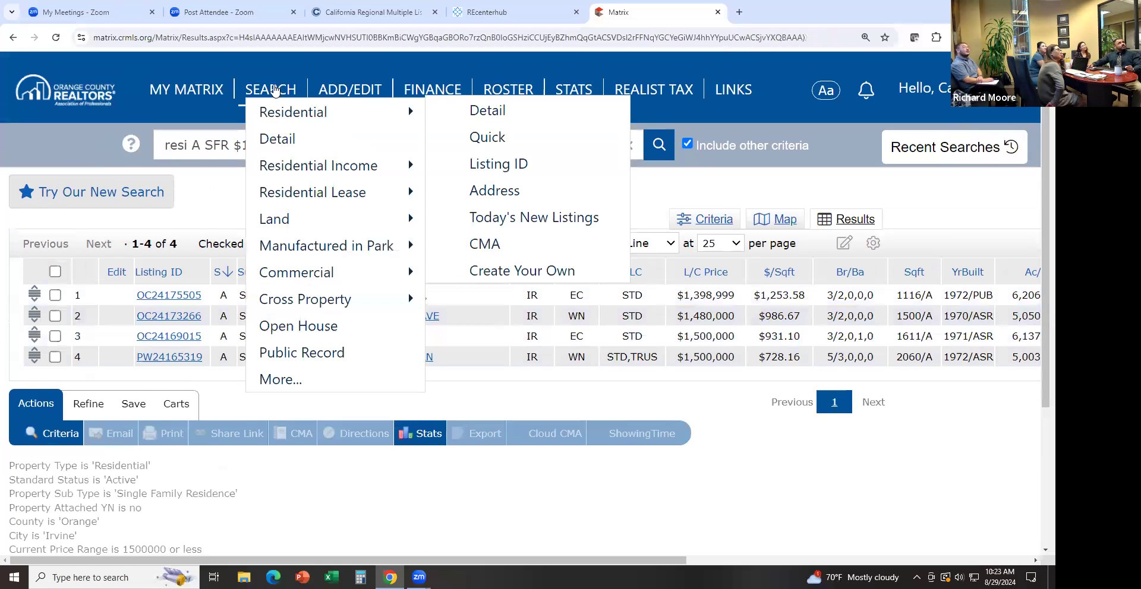
pyautogui.moveTo(276, 113)
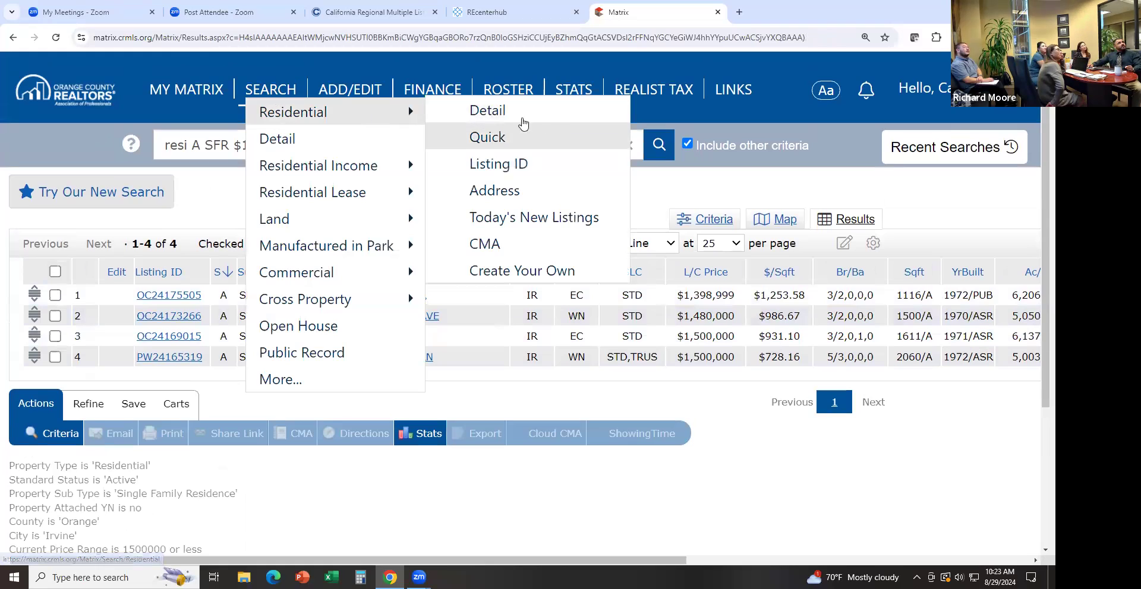
pyautogui.click(494, 119)
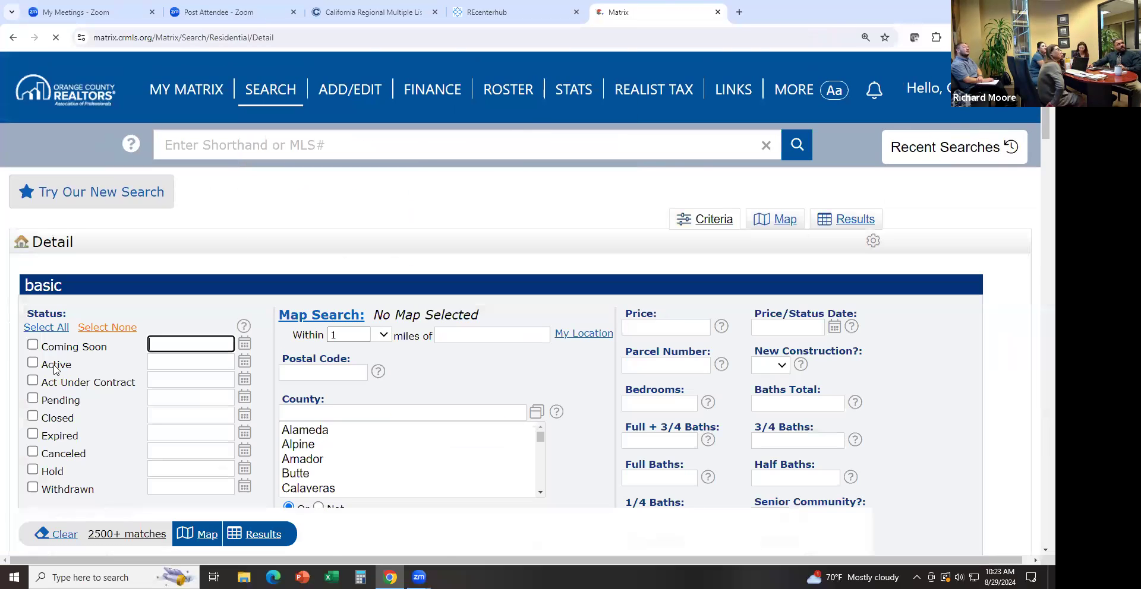
# Search Active listings in postal code 92606 with 3 bedrooms and map the matches
pyautogui.click(33, 363)
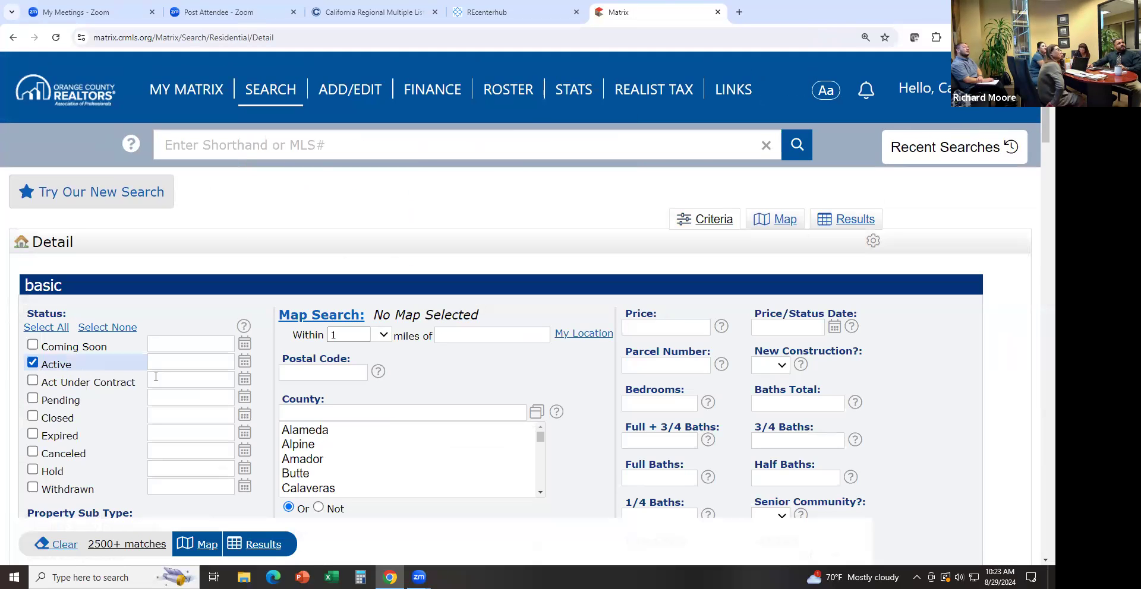
pyautogui.click(321, 370)
pyautogui.write('926')
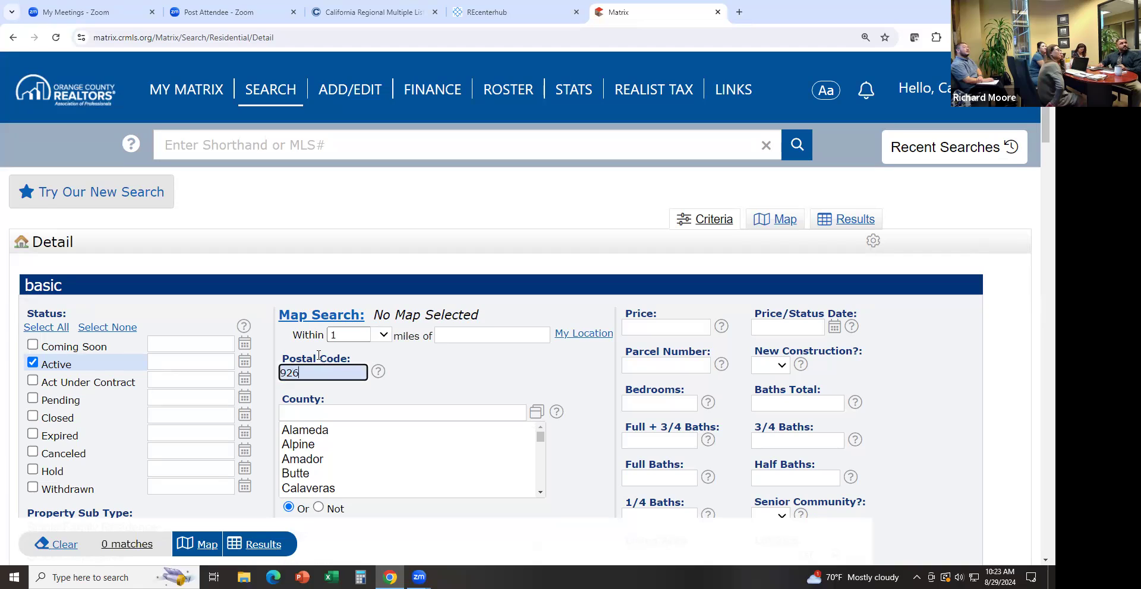
pyautogui.write('06')
pyautogui.click(640, 404)
pyautogui.write('3')
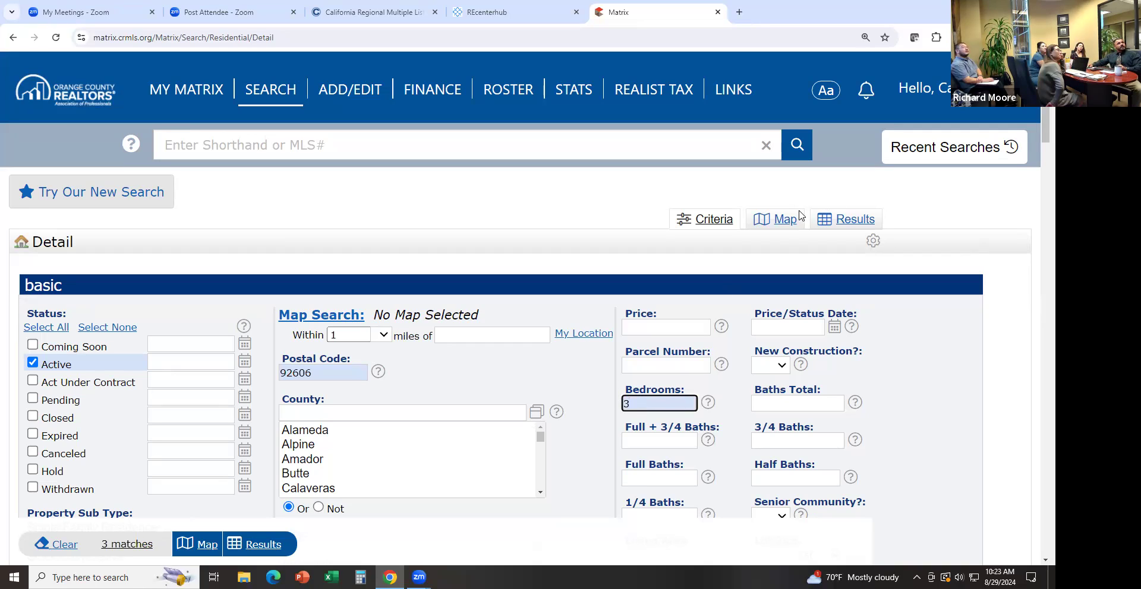
pyautogui.click(782, 219)
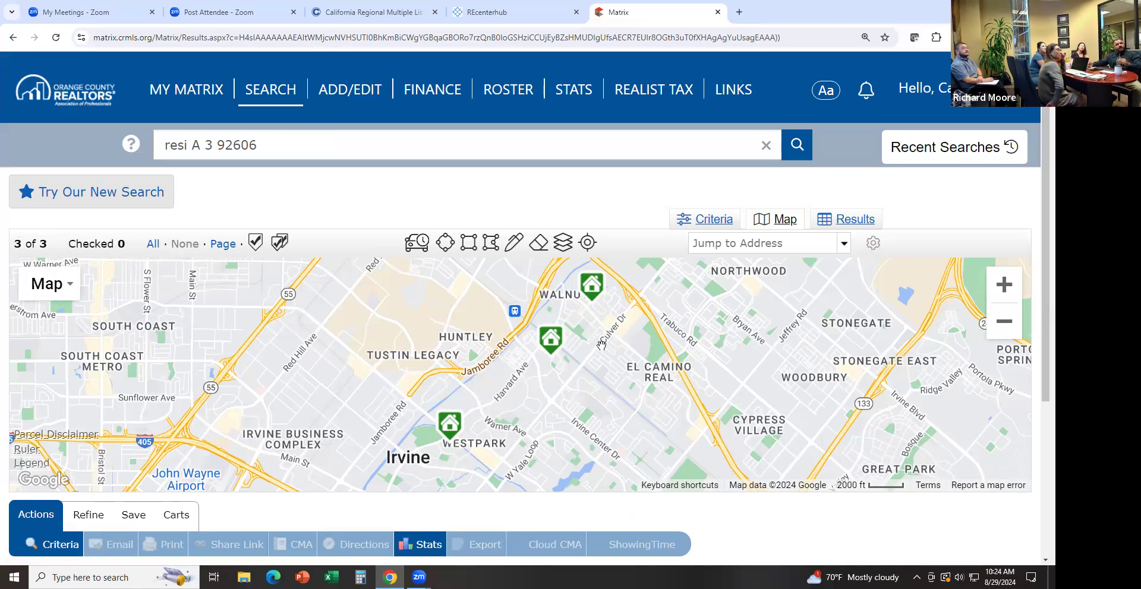
# List the three 92606 matches as results, then go back to criteria and clear the form
pyautogui.moveTo(621, 283)
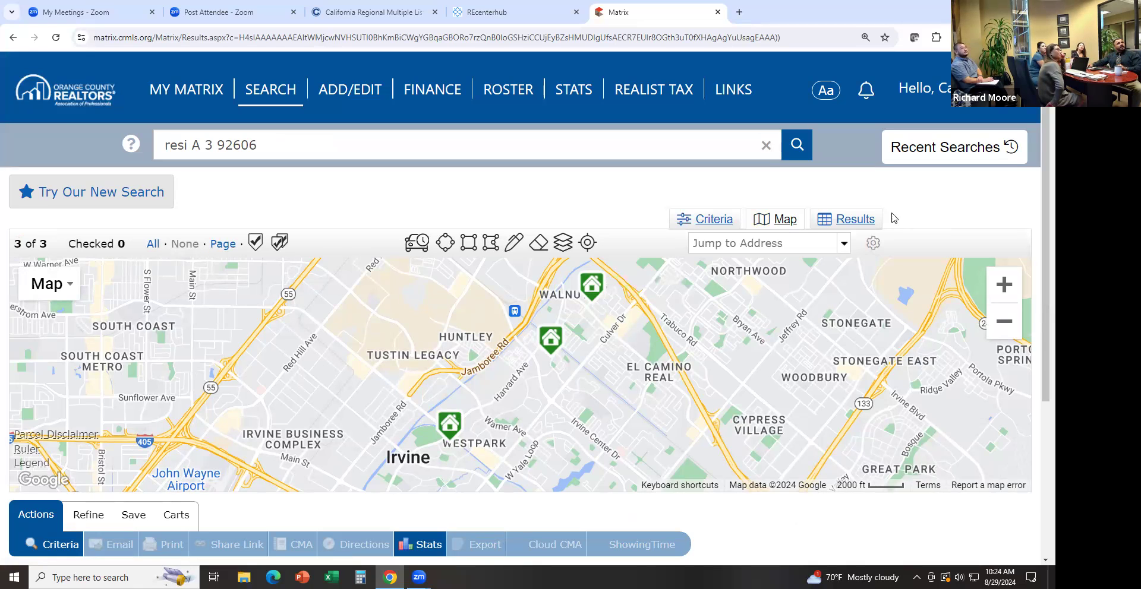
pyautogui.click(856, 219)
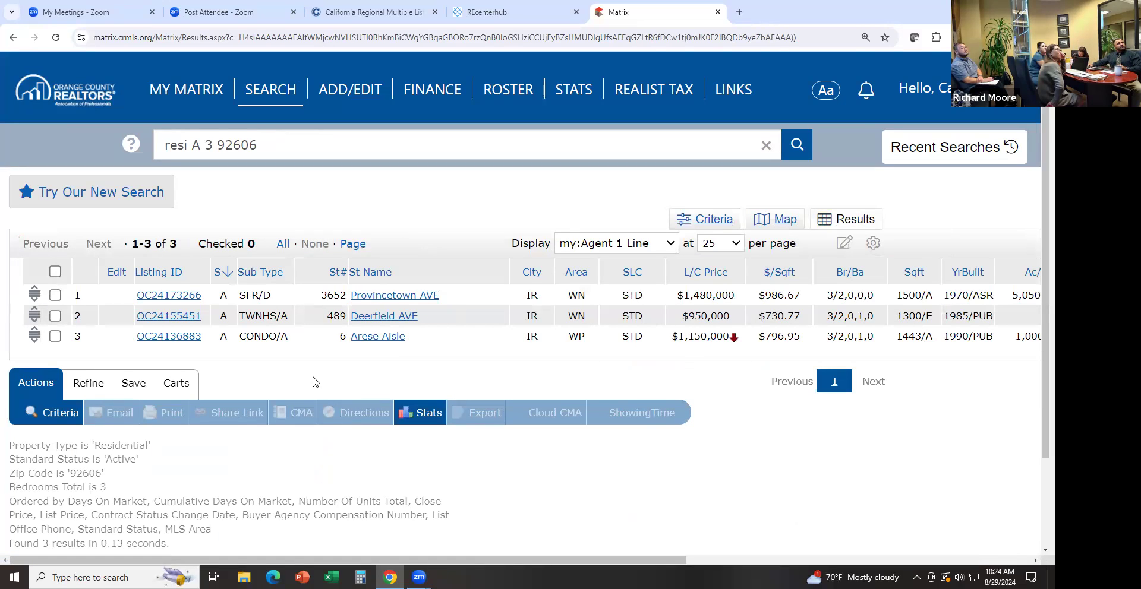
pyautogui.click(70, 414)
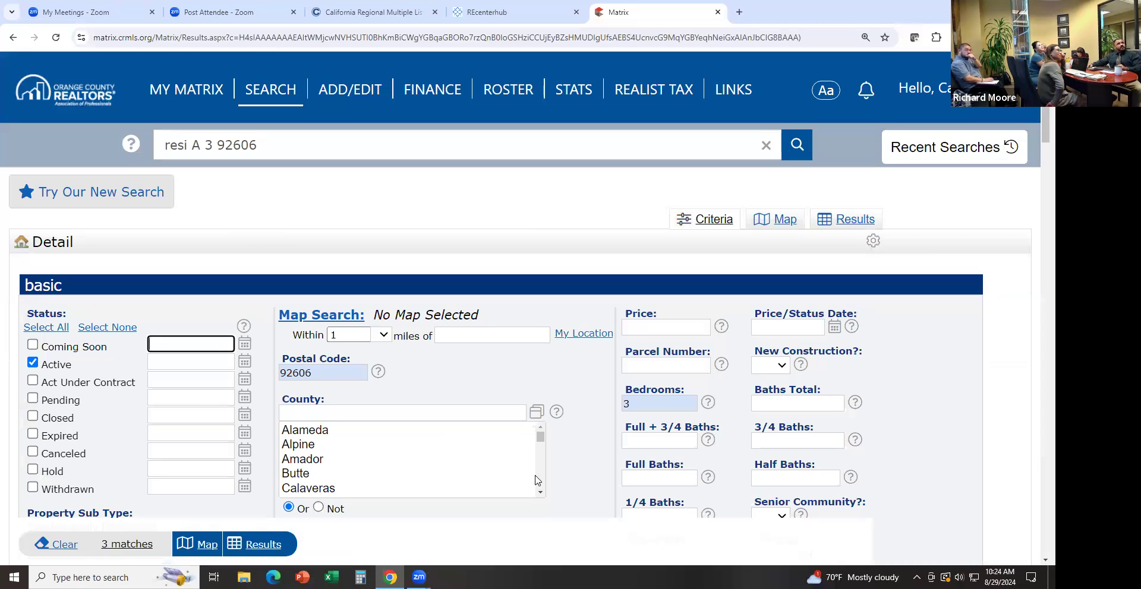
pyautogui.click(1017, 349)
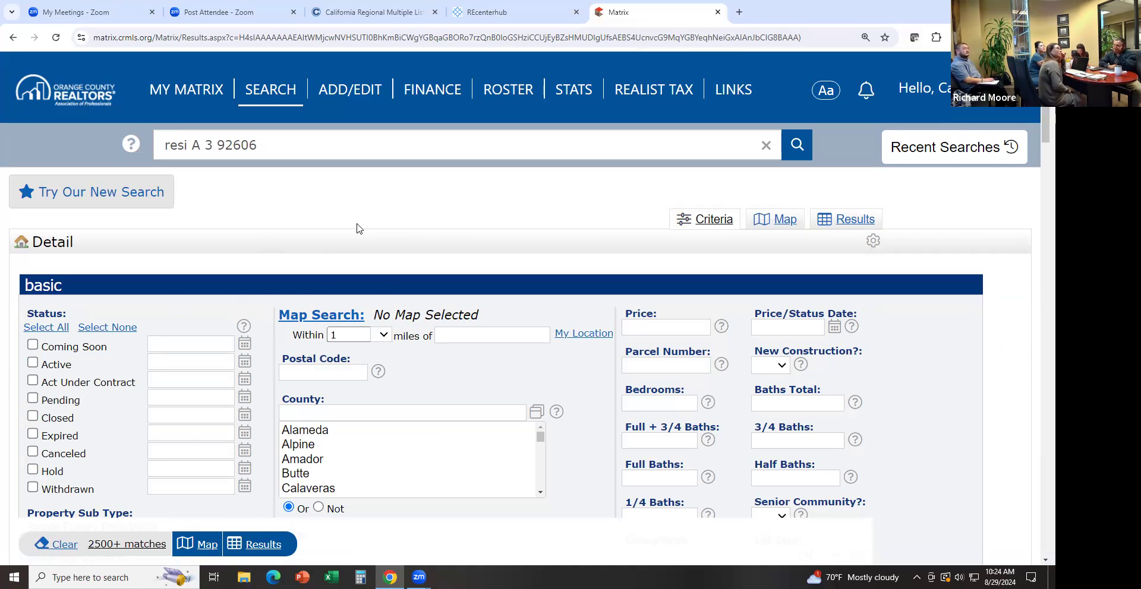
# Search Closed listings in Orange County, city Irvine, area WB - Woodbridge, Single Family Residence
pyautogui.click(32, 417)
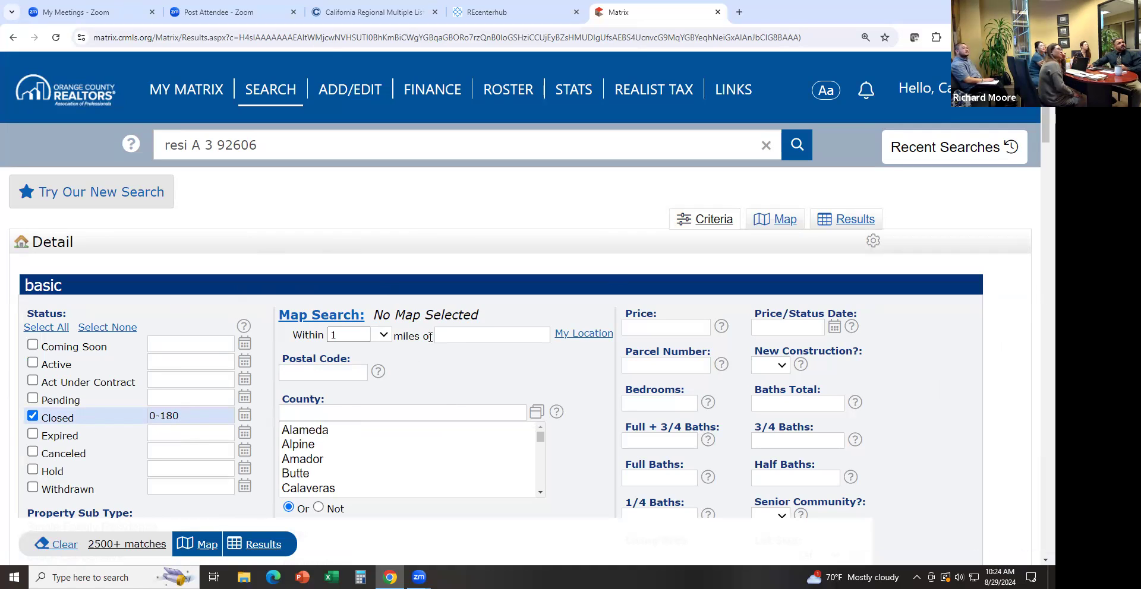
pyautogui.click(336, 414)
pyautogui.write('orange')
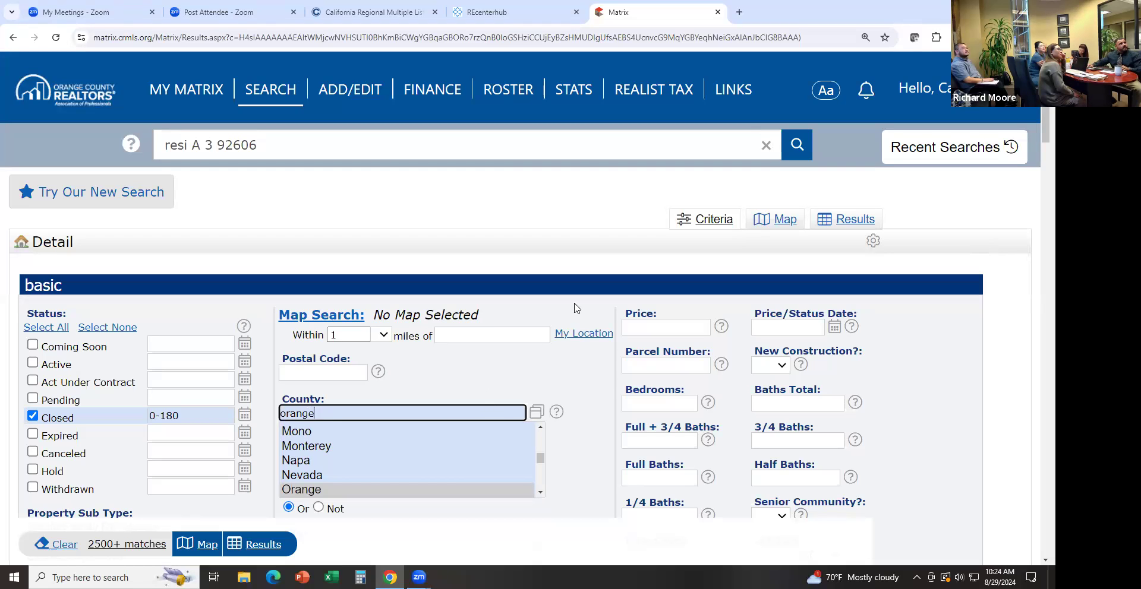
pyautogui.scroll(-5, 350, 132)
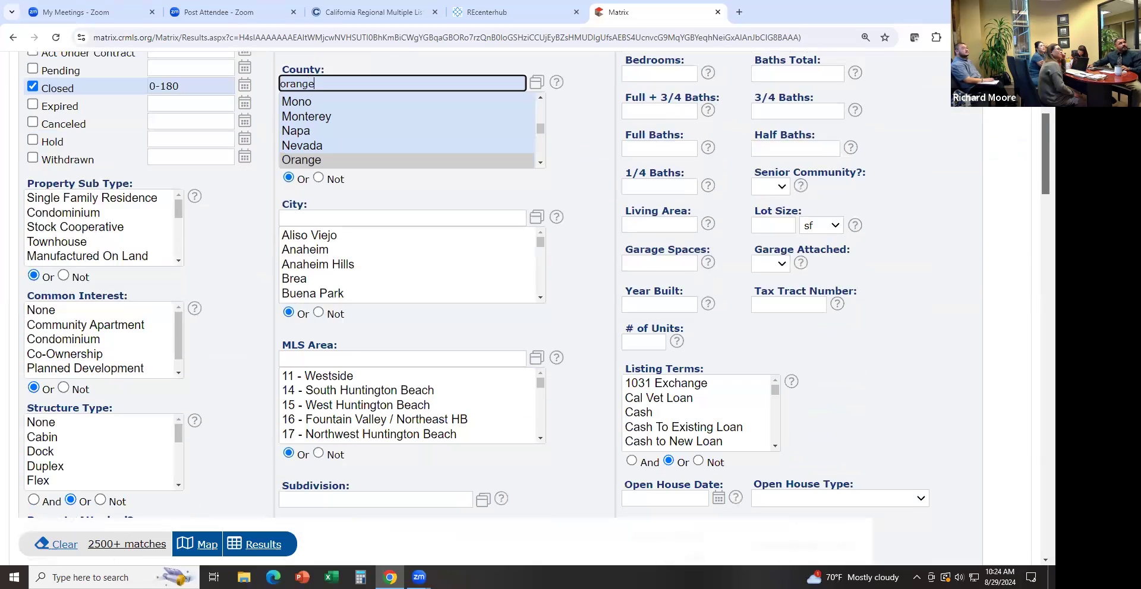
pyautogui.click(310, 215)
pyautogui.write('irvine')
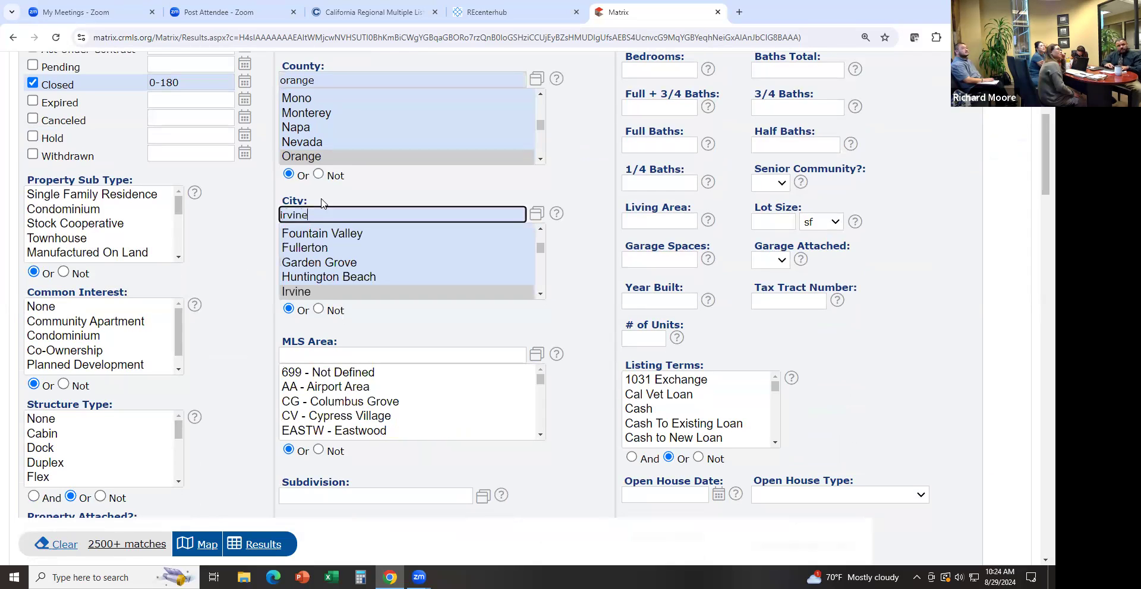
pyautogui.moveTo(543, 378); pyautogui.dragTo(544, 453)
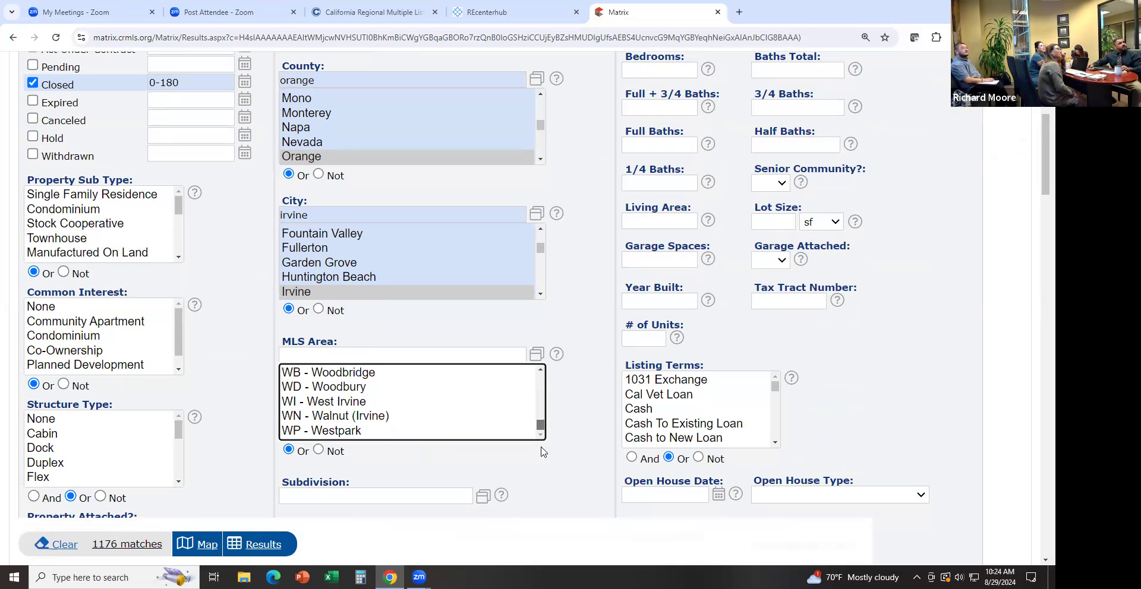
pyautogui.click(365, 374)
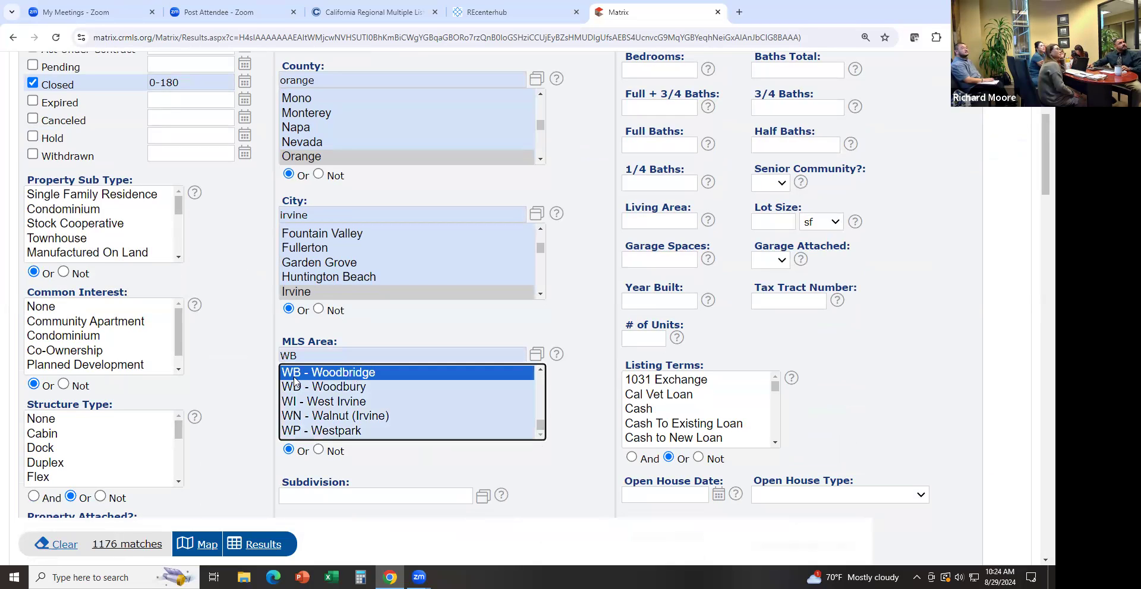
pyautogui.click(67, 195)
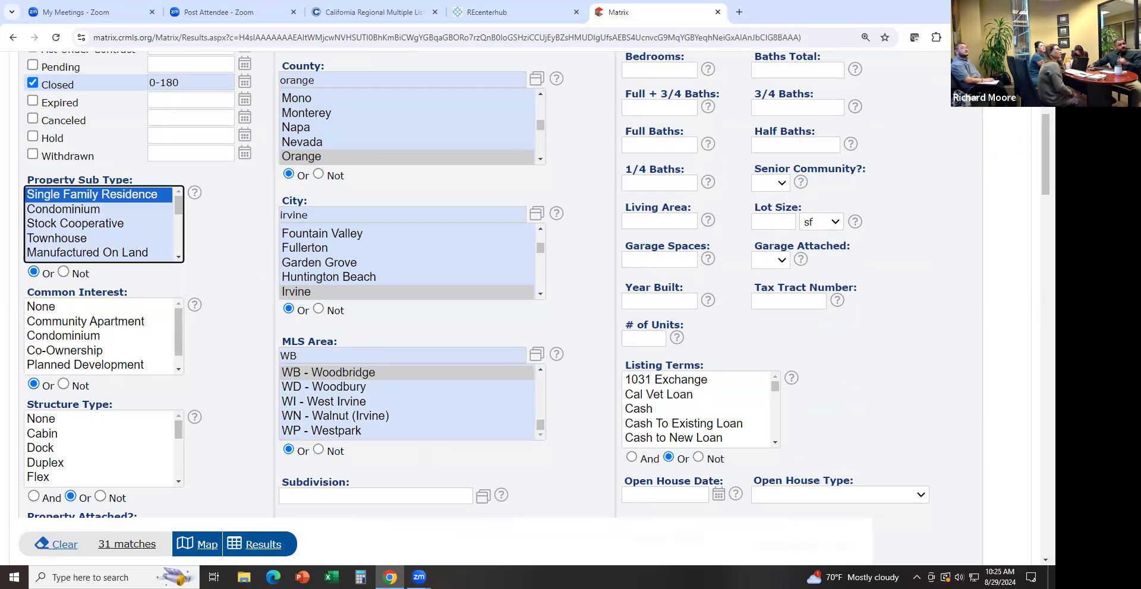
pyautogui.scroll(6, 653, 379)
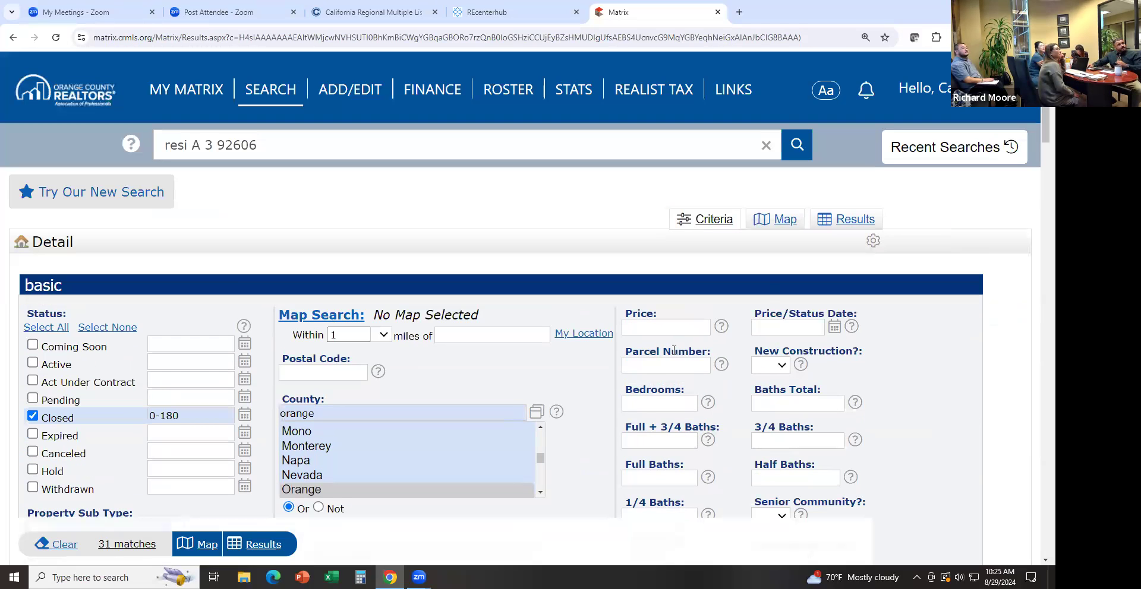
# Require 3 bedrooms, Property Attached No, and add Act Under Contract and Pending statuses
pyautogui.click(647, 402)
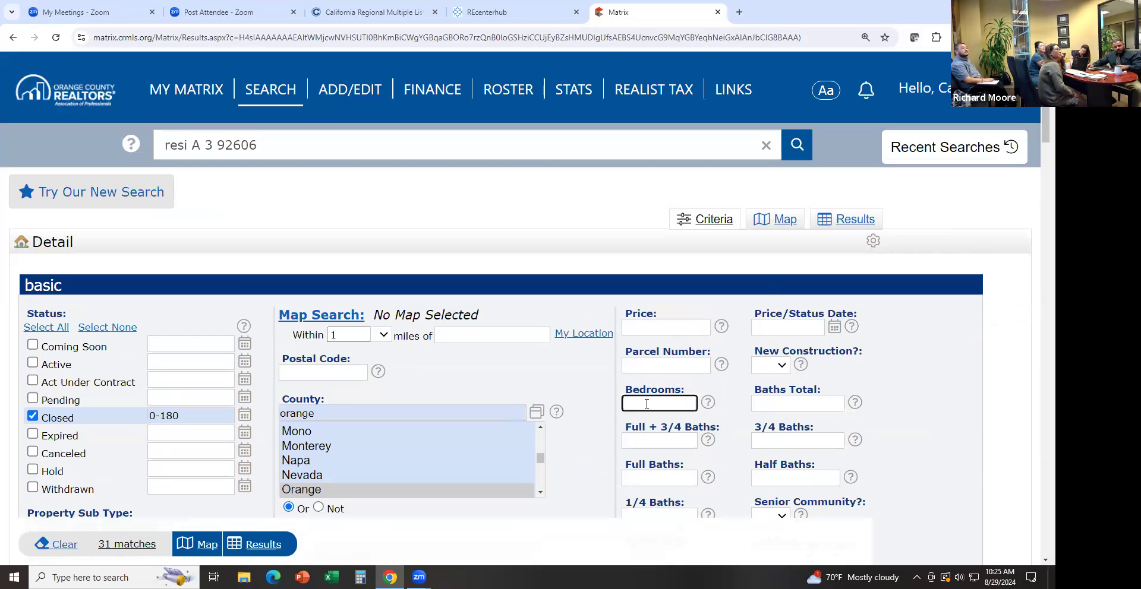
pyautogui.write('3')
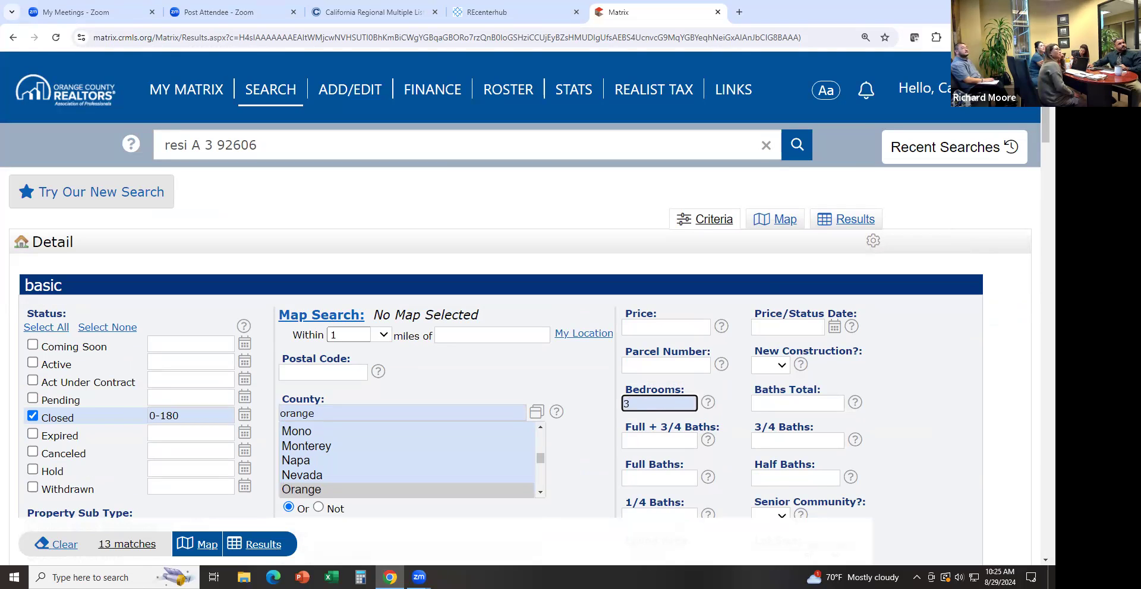
pyautogui.scroll(-8, 523, 285)
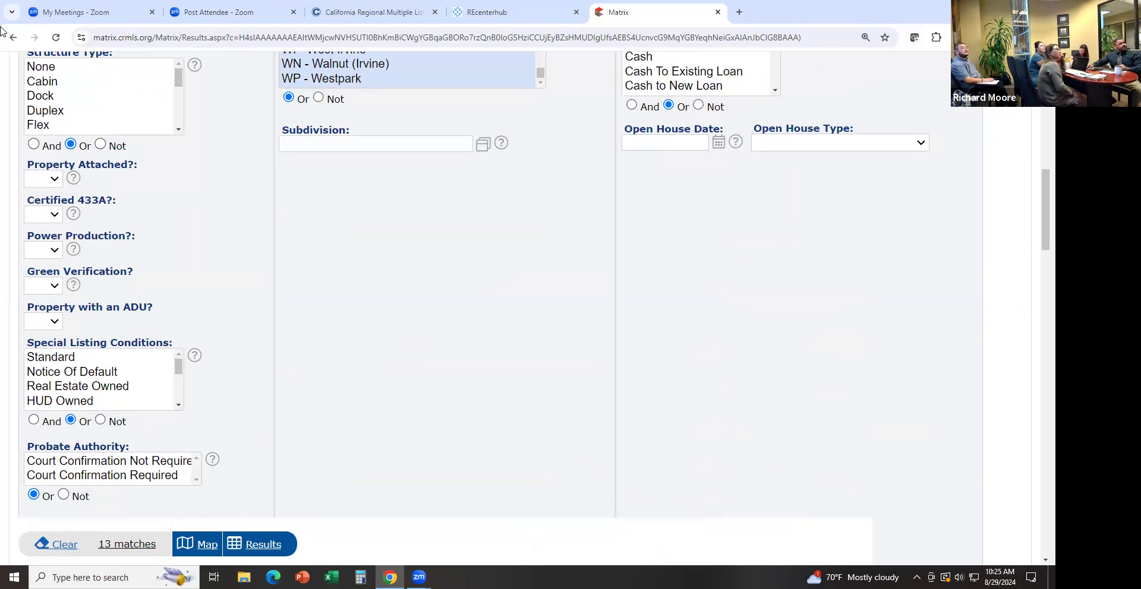
pyautogui.click(54, 180)
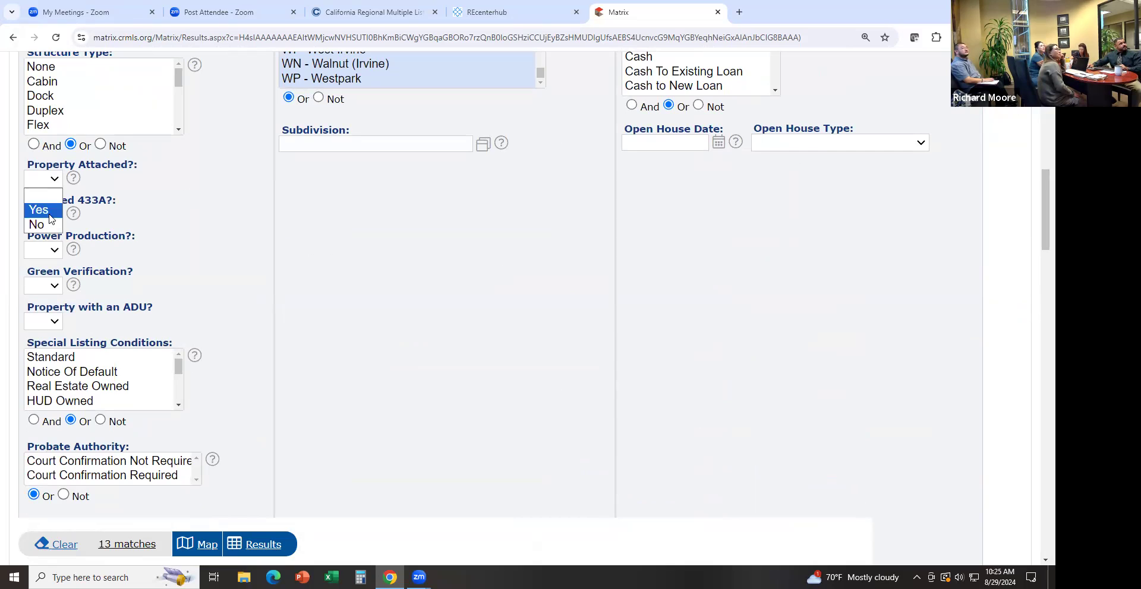
pyautogui.click(46, 226)
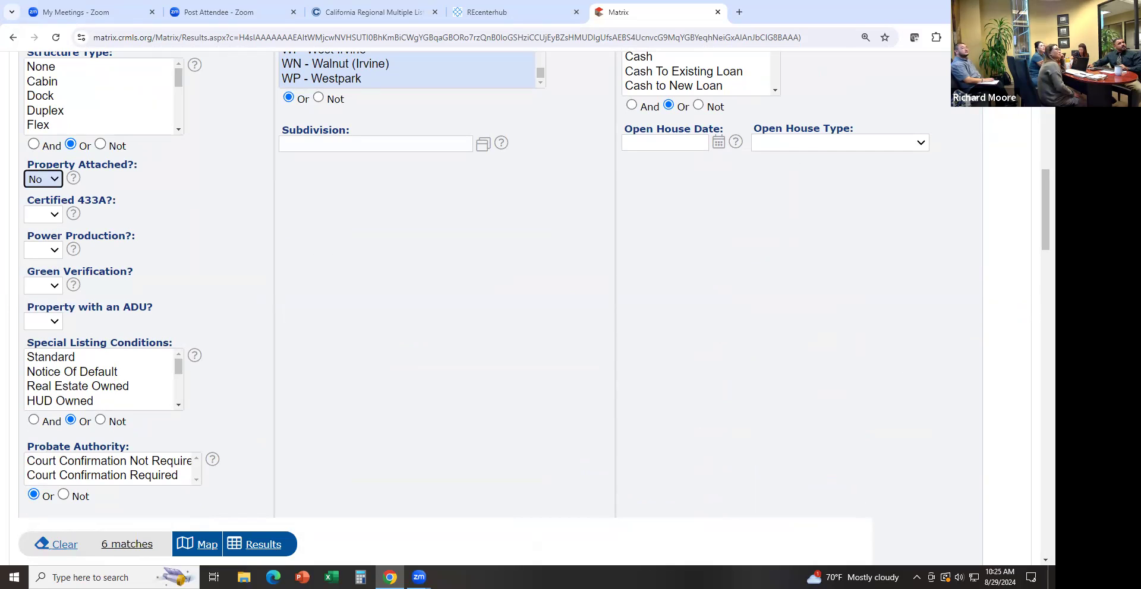
pyautogui.scroll(7, 536, 284)
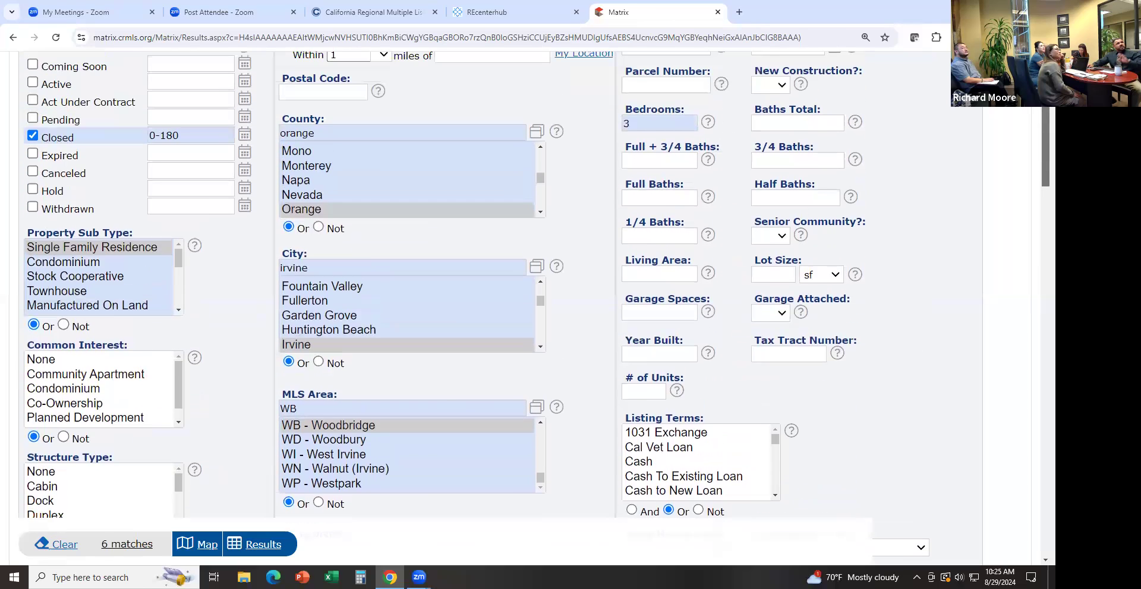
pyautogui.scroll(3, 537, 284)
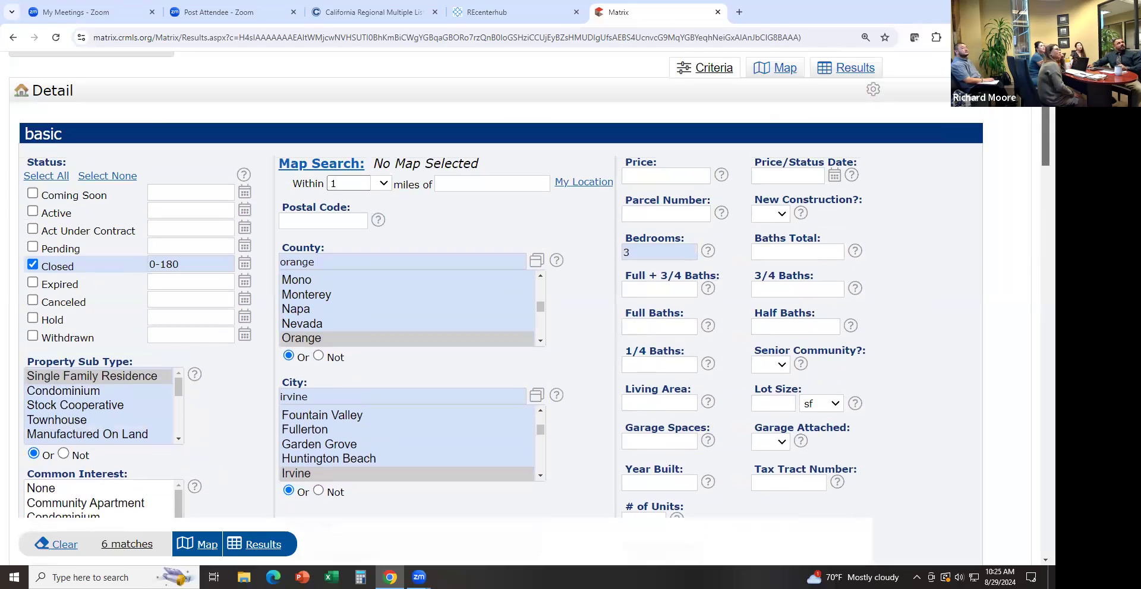
pyautogui.click(33, 231)
pyautogui.click(33, 247)
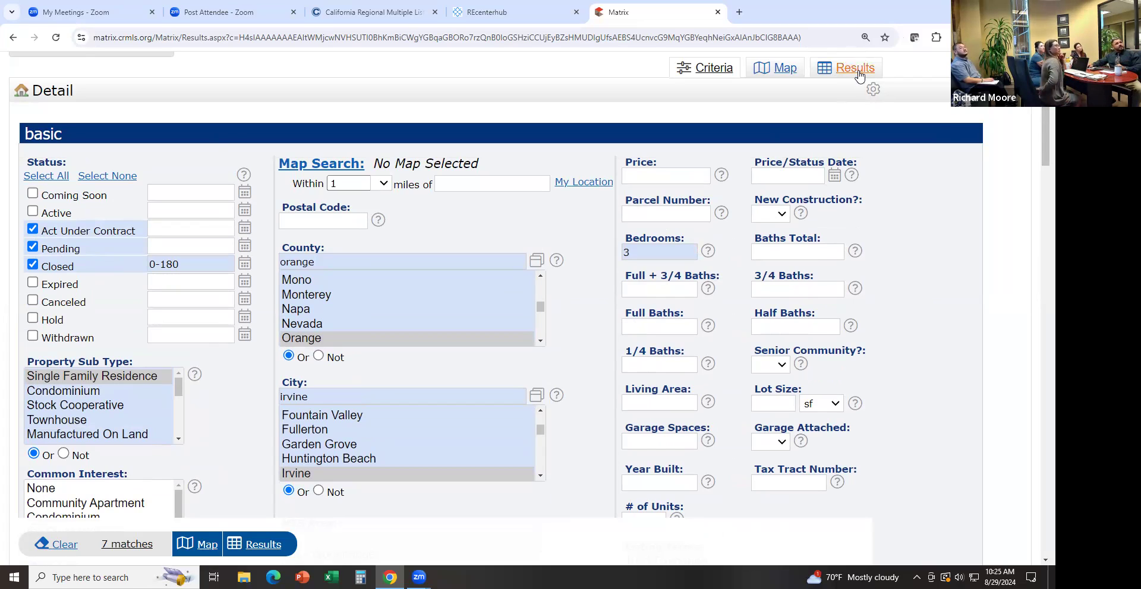
# Show the 7 results and check all of them except the pending Sand listing
pyautogui.click(858, 70)
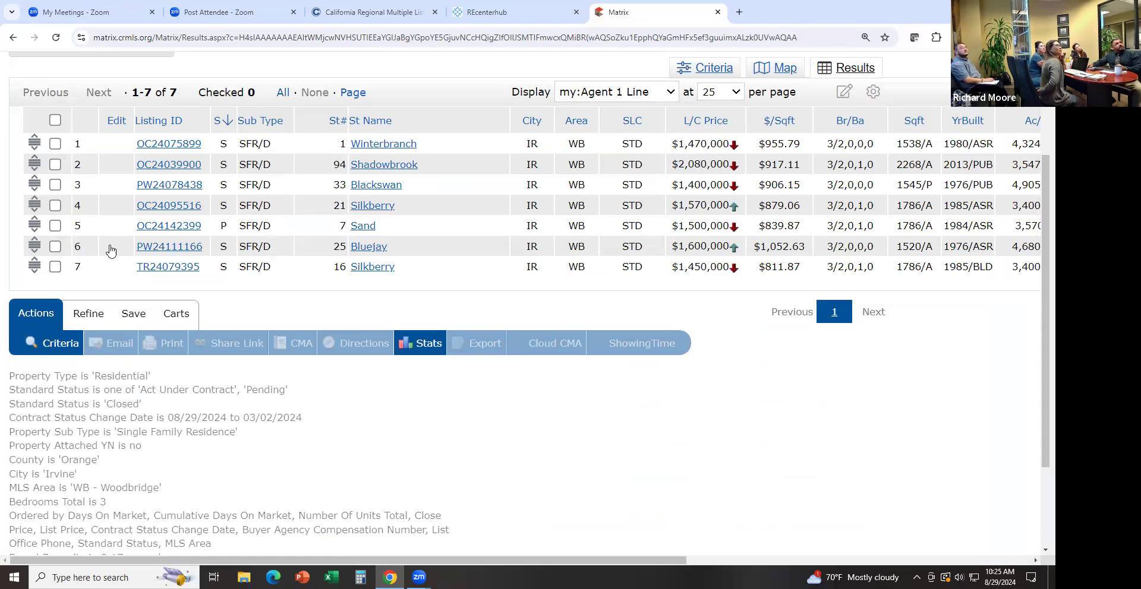
pyautogui.click(55, 226)
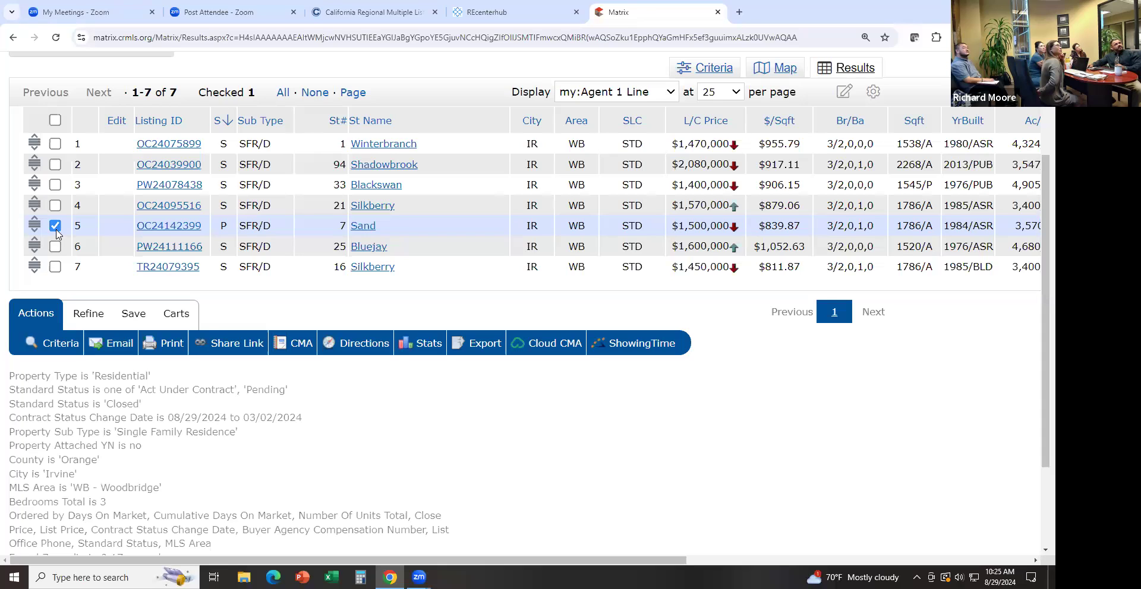
pyautogui.click(56, 227)
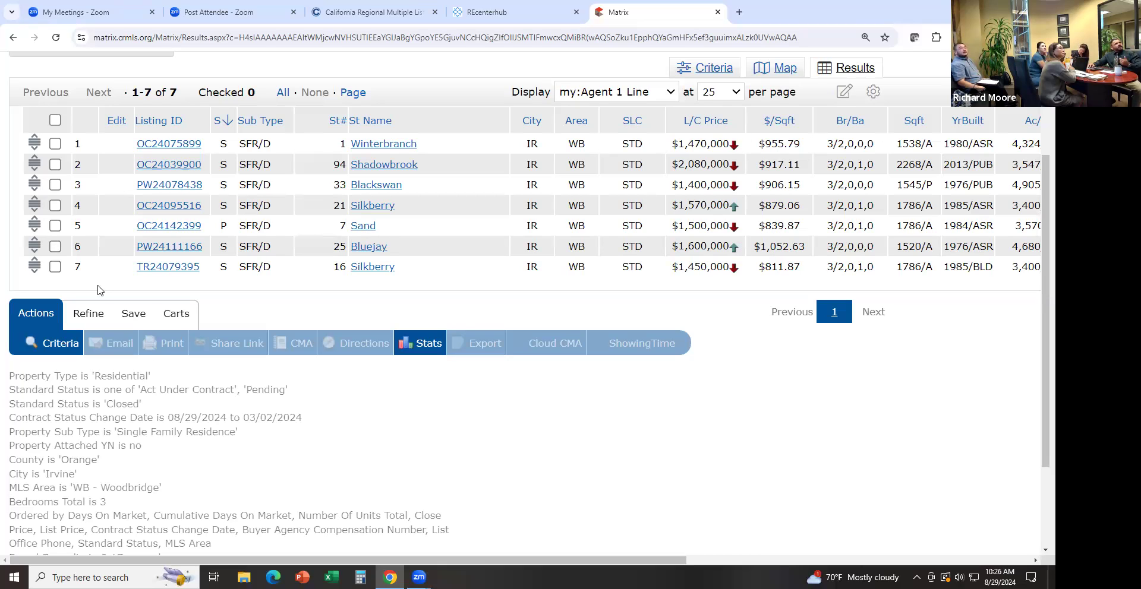
pyautogui.click(55, 122)
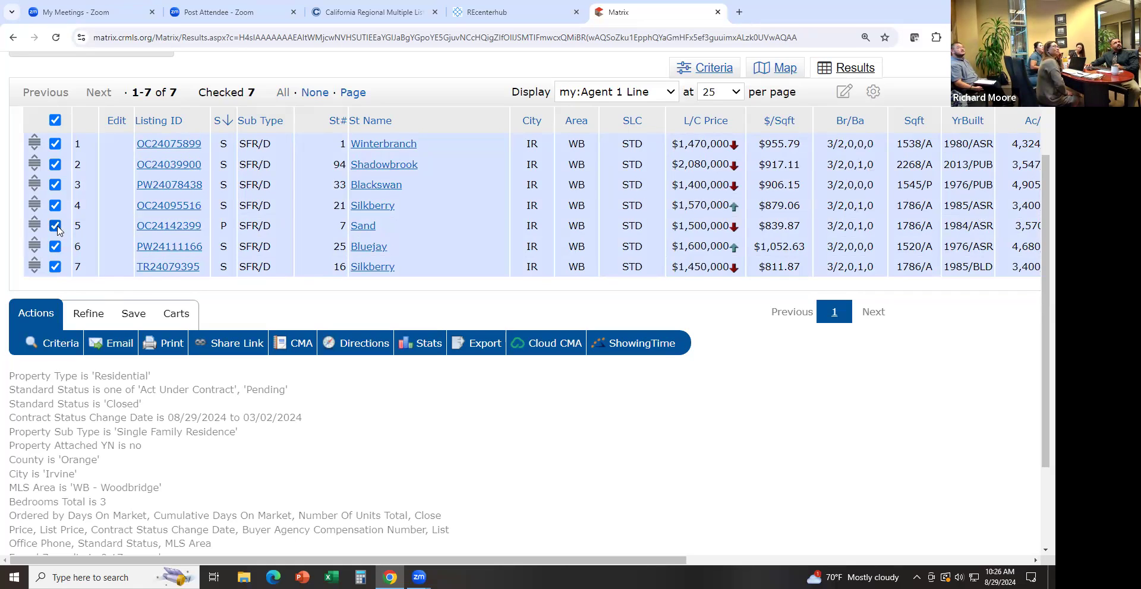
pyautogui.click(55, 227)
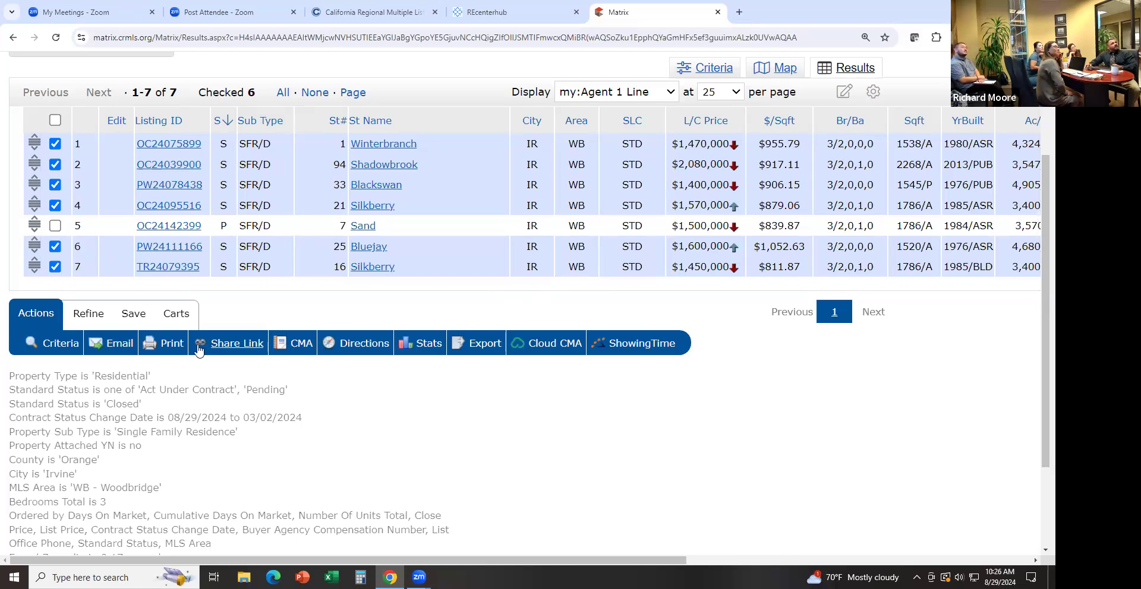
# Look over Refine's Search selected for choices, then open Stats for the six marked listings
pyautogui.click(90, 315)
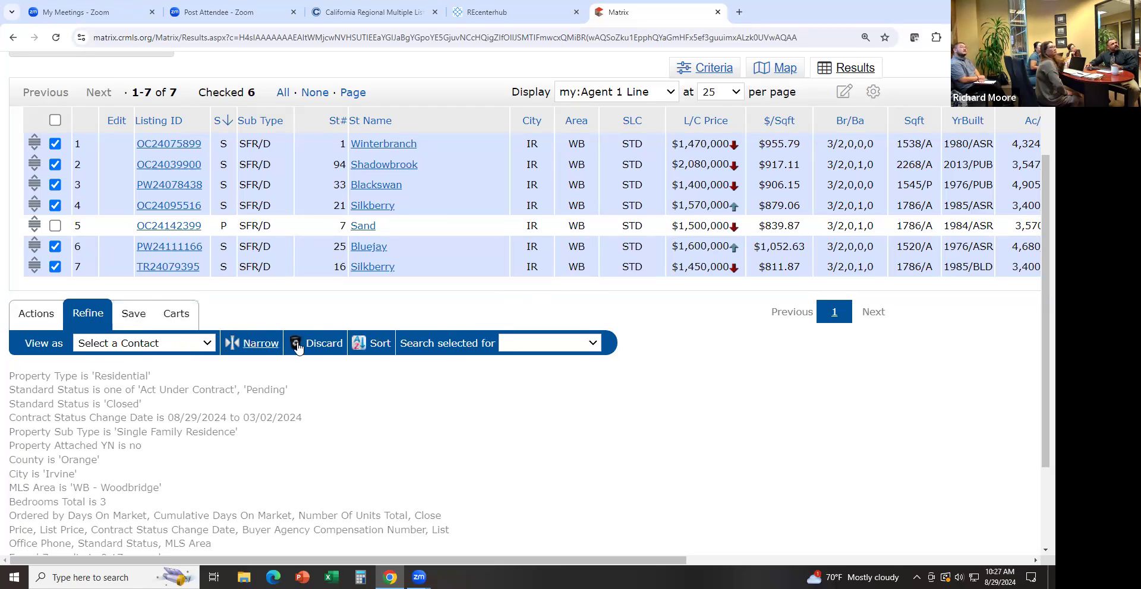
pyautogui.click(526, 344)
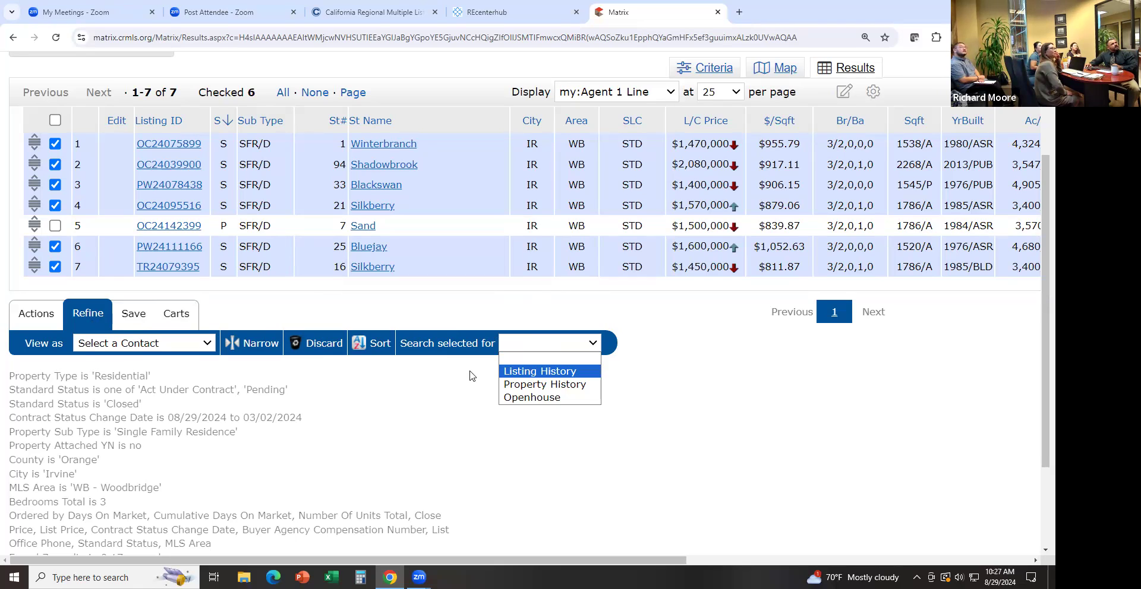
pyautogui.click(421, 375)
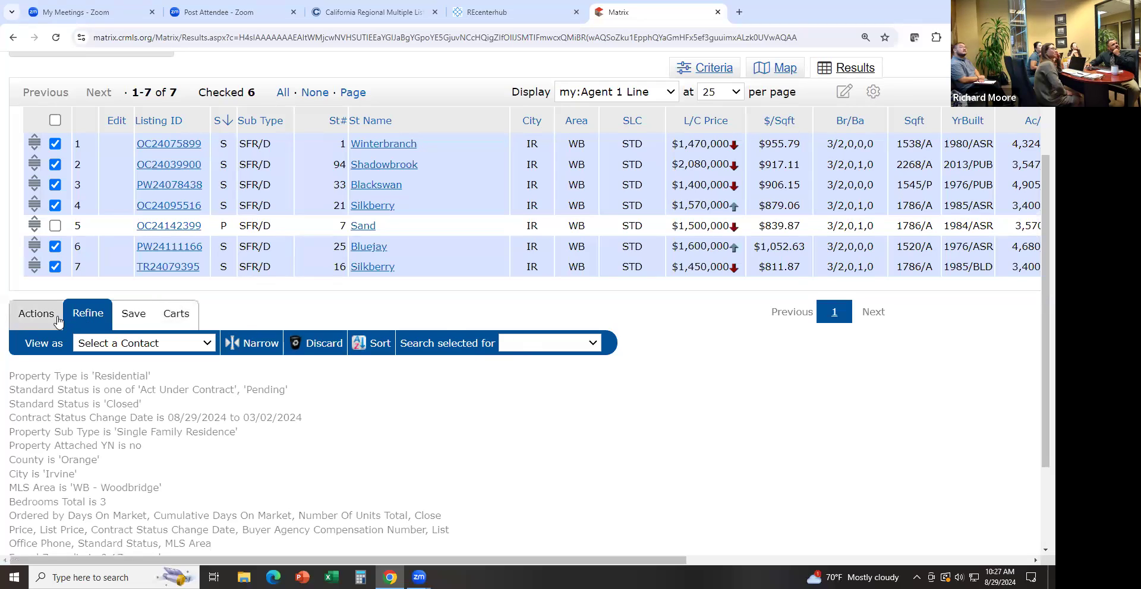
pyautogui.click(35, 320)
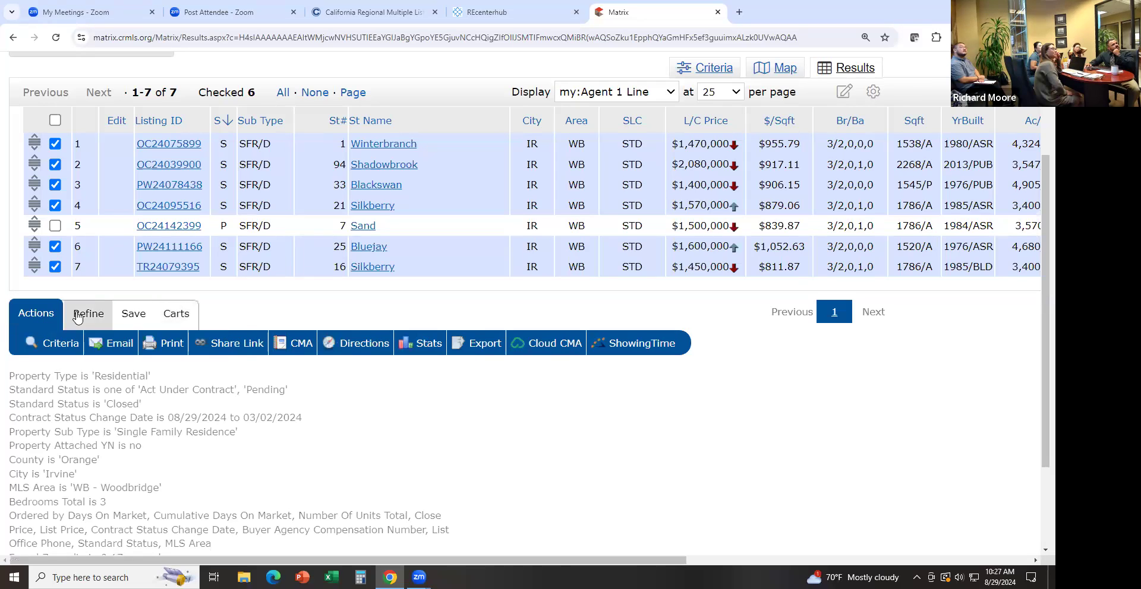
pyautogui.click(431, 351)
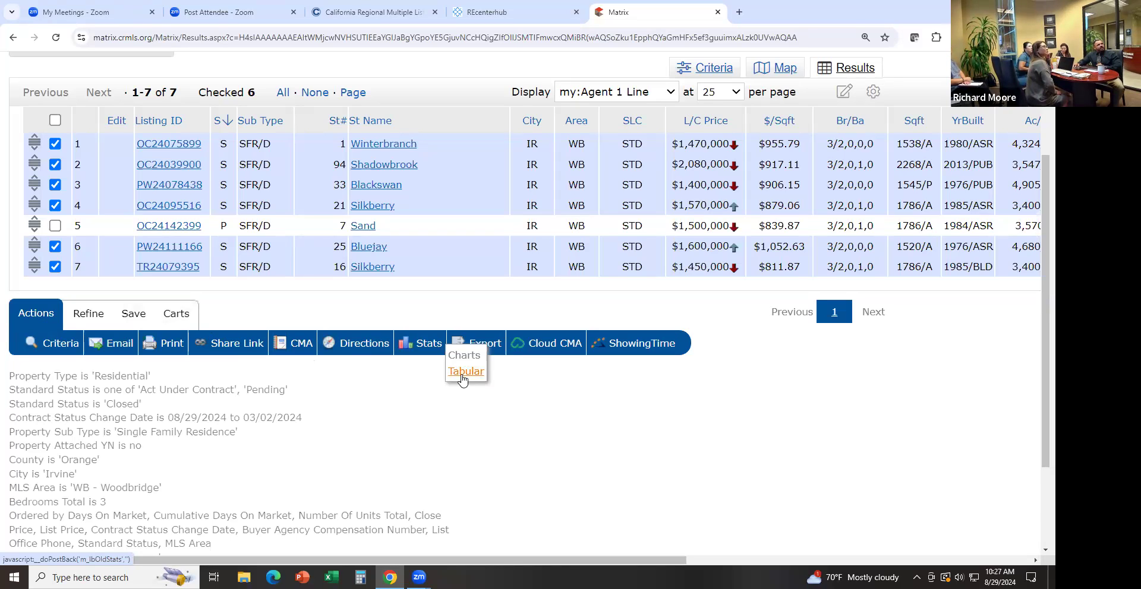
# Show Tabular market statistics and highlight Avg row figures, including the 1,595,000 average close price
pyautogui.click(425, 351)
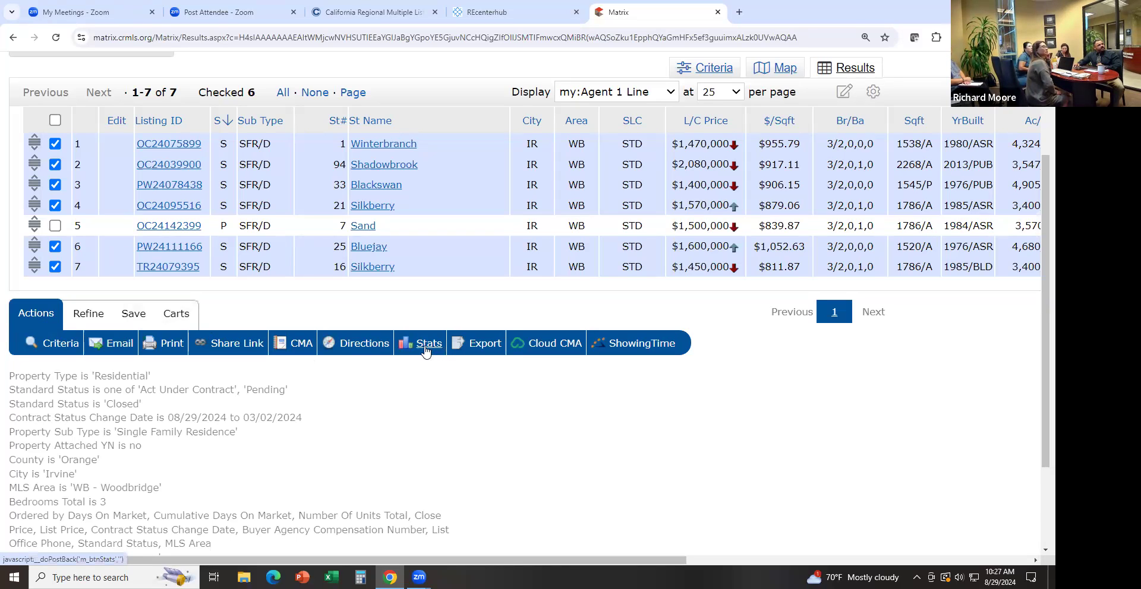
pyautogui.moveTo(426, 350)
pyautogui.click(465, 372)
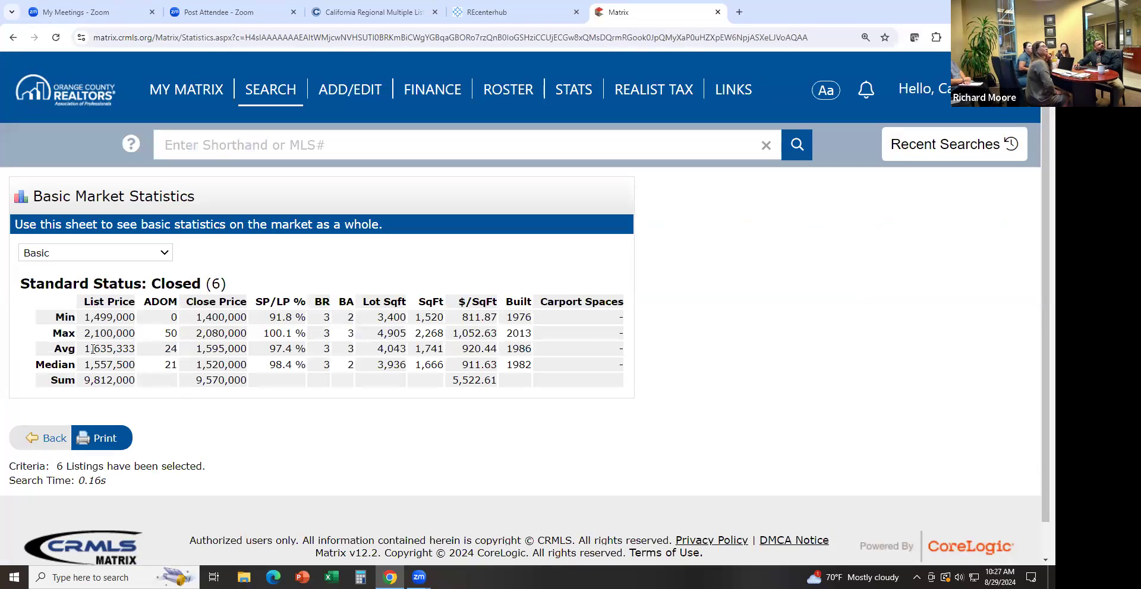
pyautogui.moveTo(87, 347); pyautogui.dragTo(302, 350)
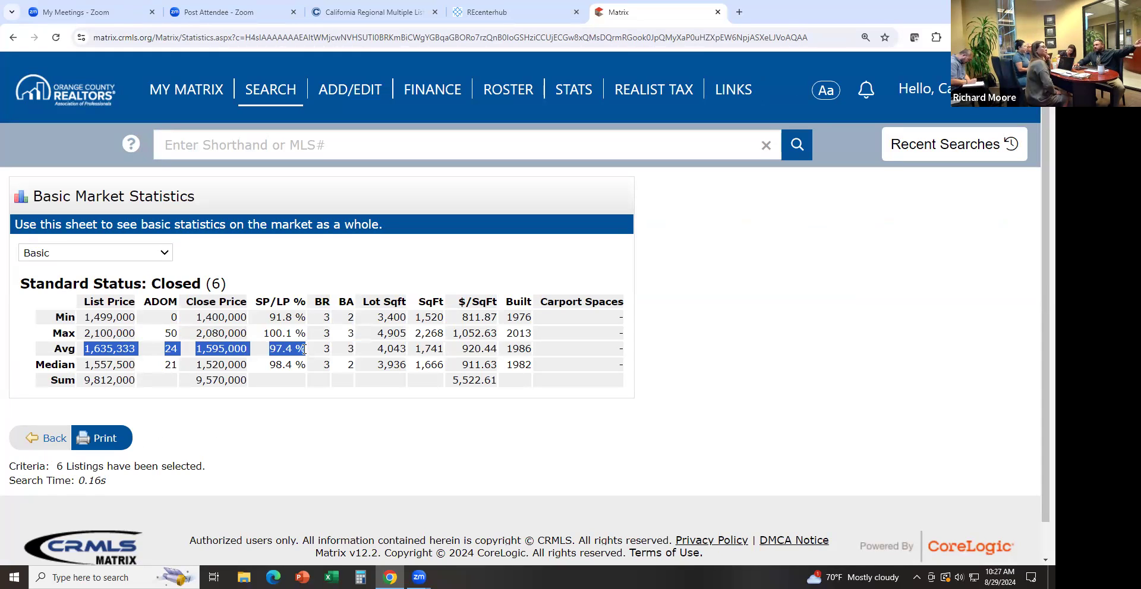
pyautogui.moveTo(305, 349); pyautogui.dragTo(463, 352)
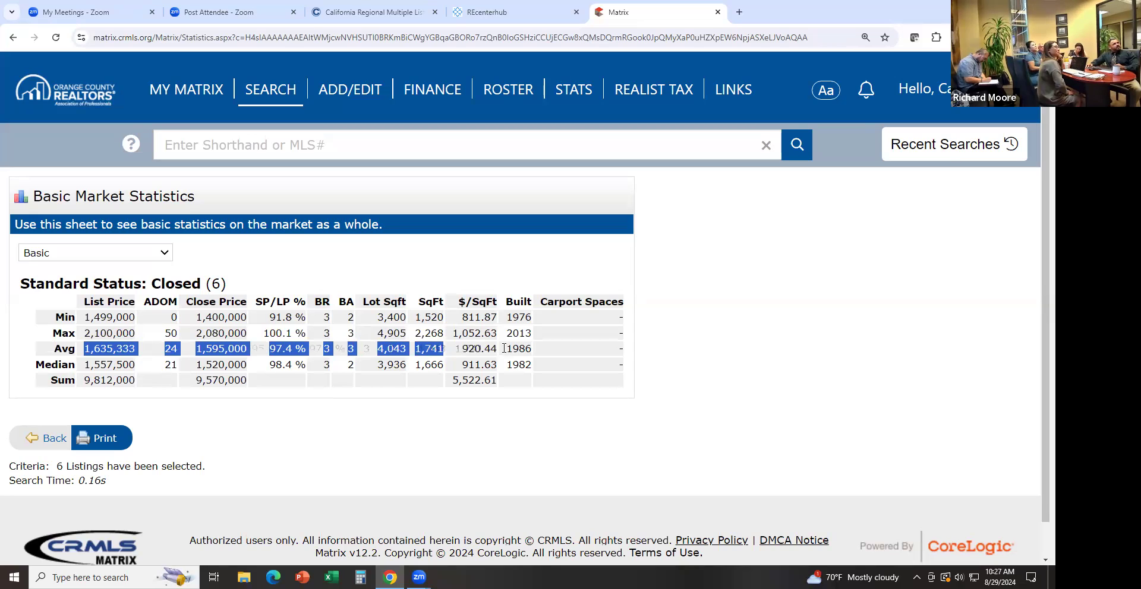
pyautogui.click(479, 346)
pyautogui.doubleClick(479, 346)
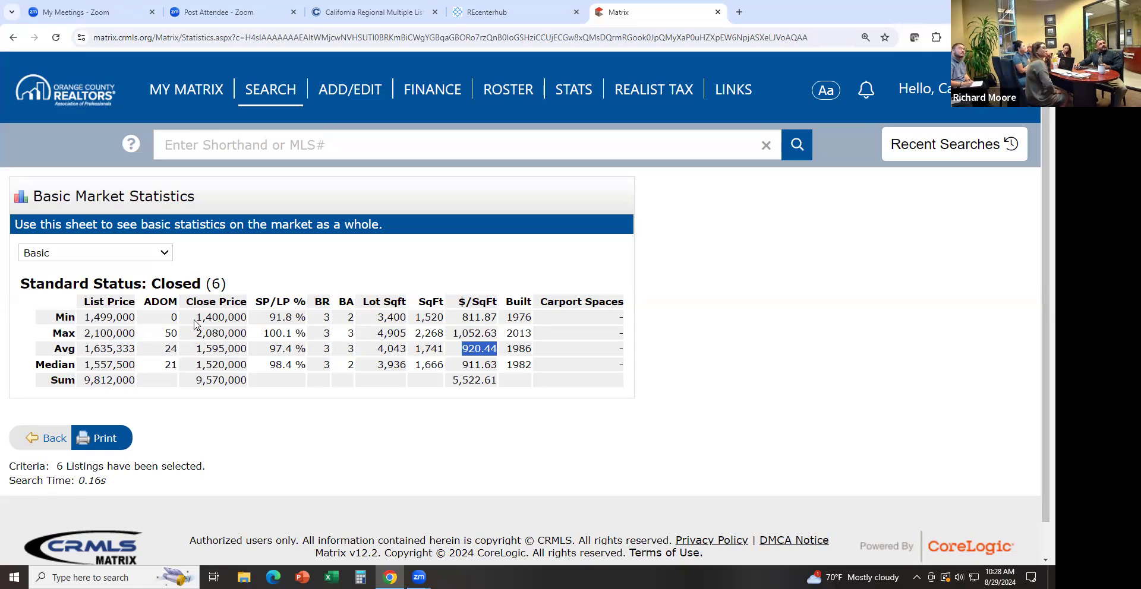
pyautogui.moveTo(195, 348); pyautogui.dragTo(242, 348)
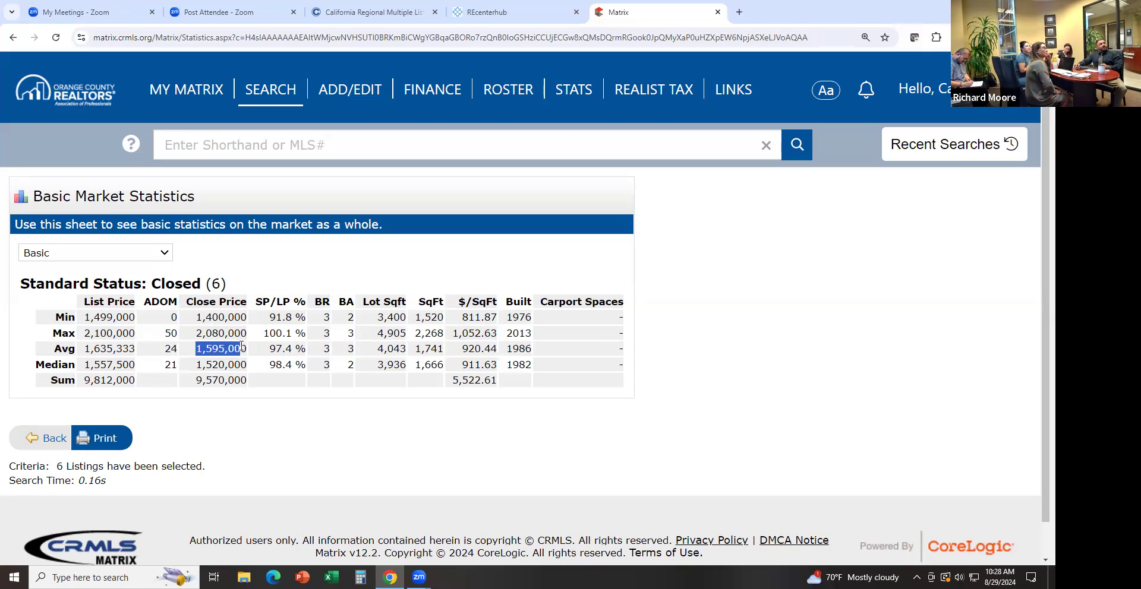
pyautogui.click(780, 334)
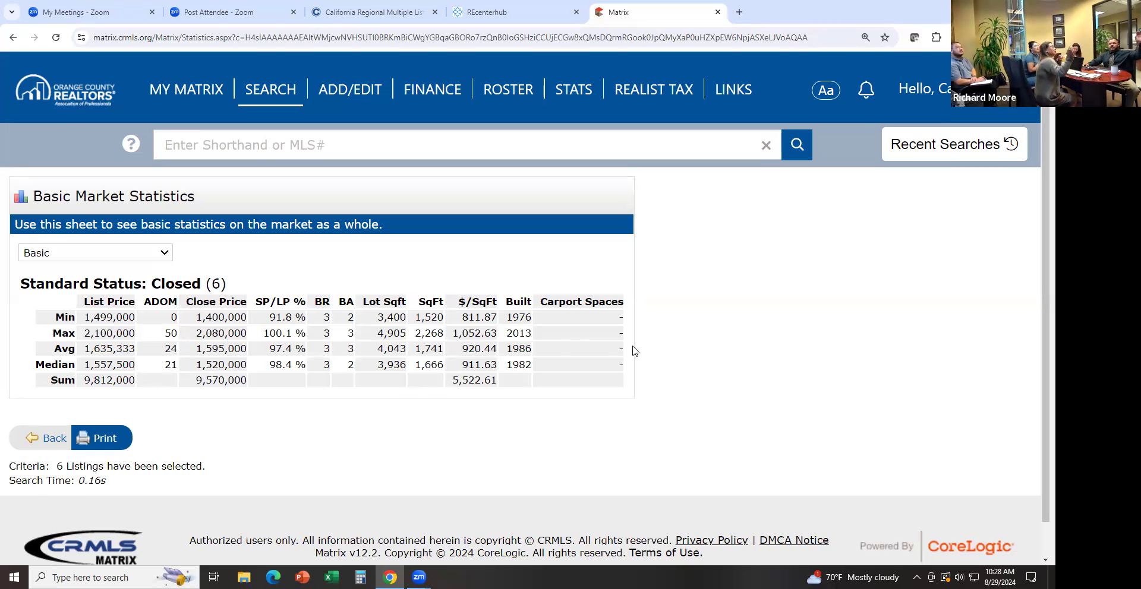
# Reopen the Tabular statistics, highlight average list price and days on market, then return to results
pyautogui.click(49, 439)
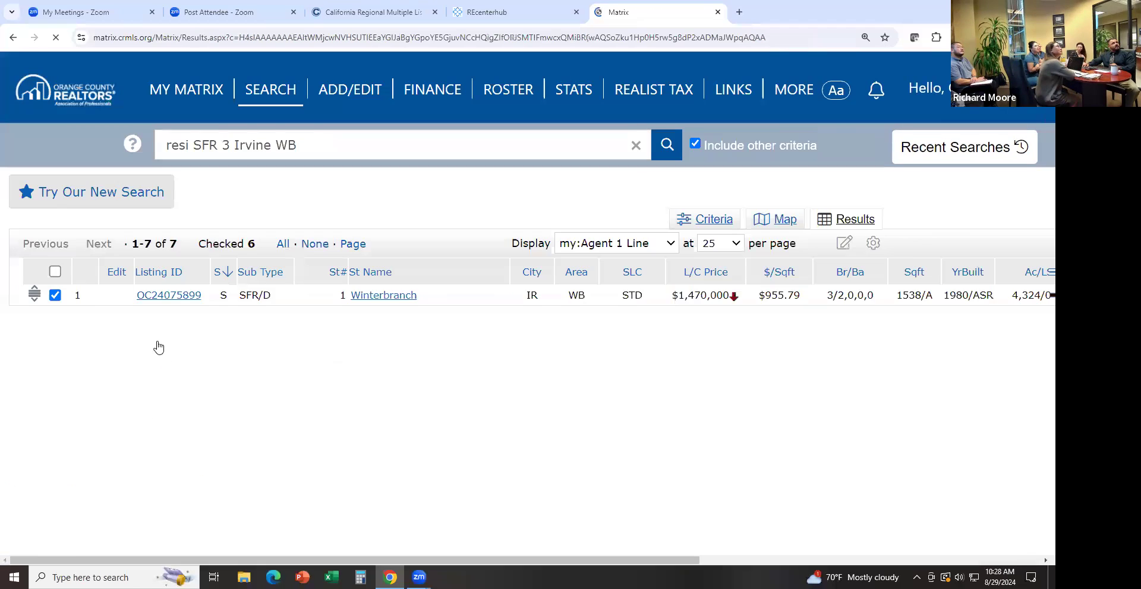
pyautogui.scroll(-2, 66, 257)
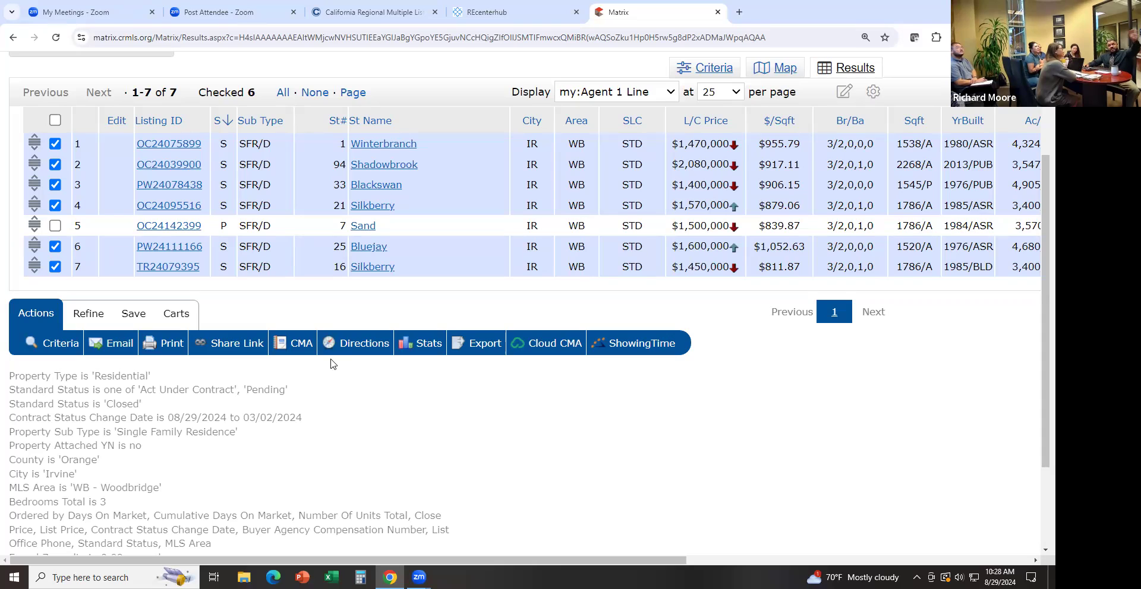
pyautogui.click(428, 348)
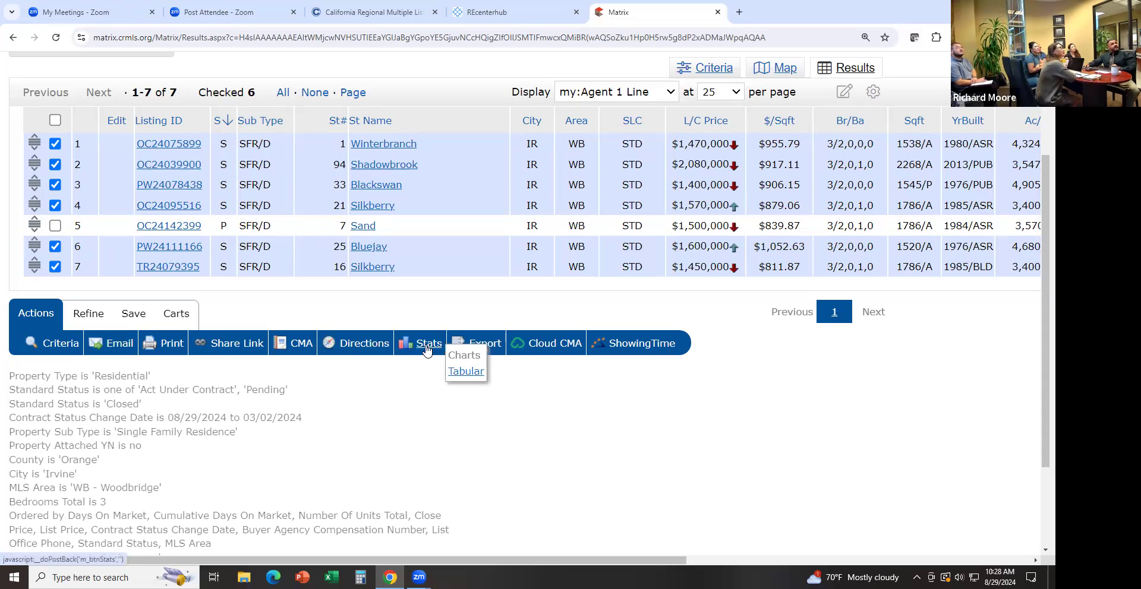
pyautogui.click(463, 373)
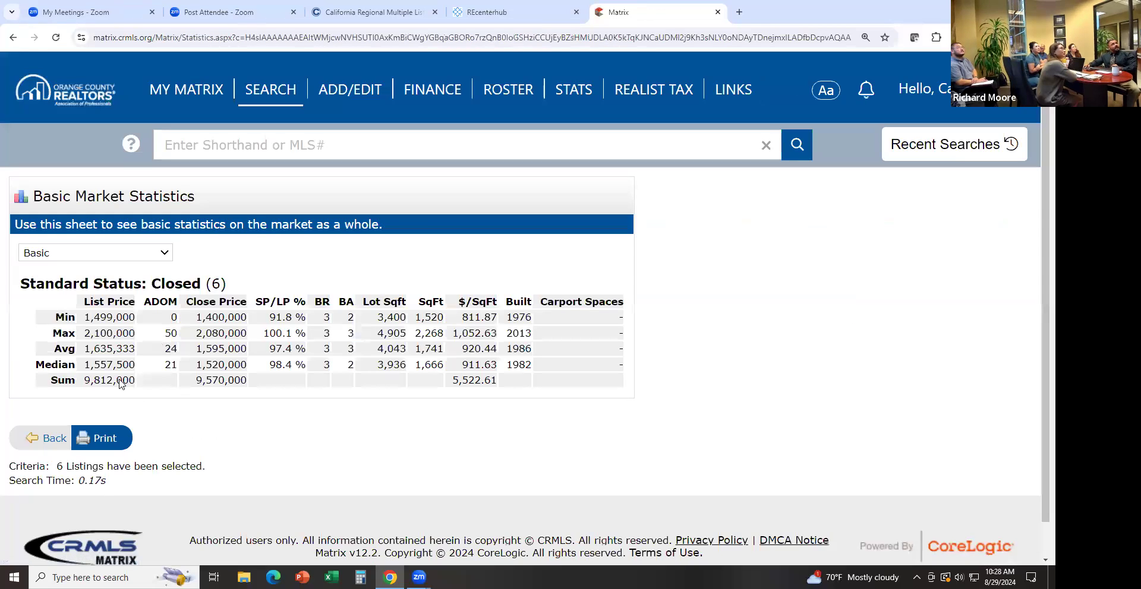
pyautogui.moveTo(81, 355); pyautogui.dragTo(136, 351)
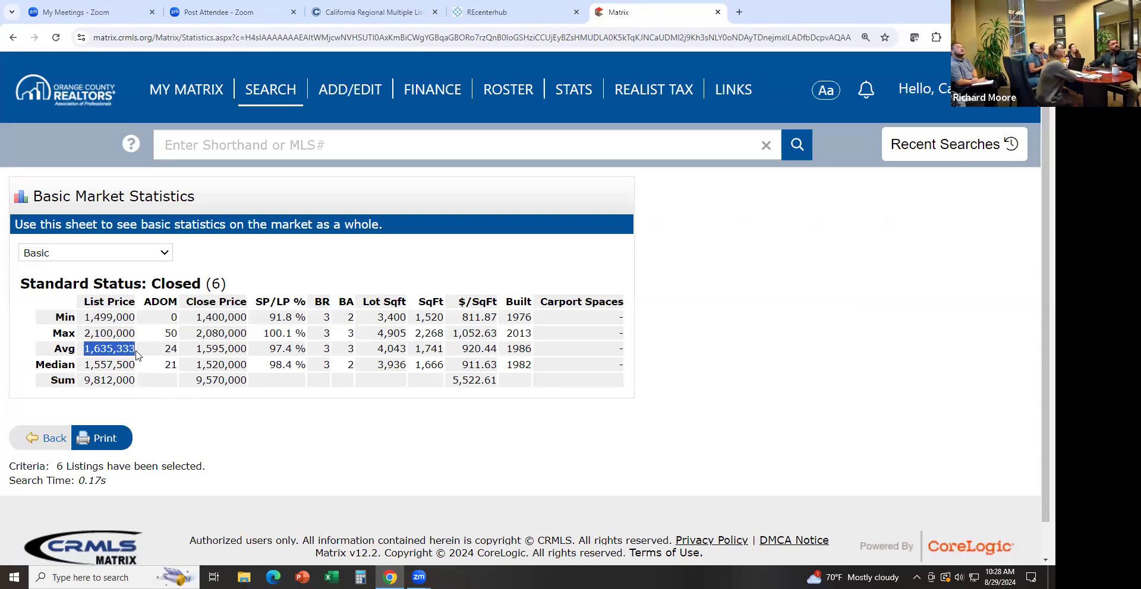
pyautogui.doubleClick(171, 350)
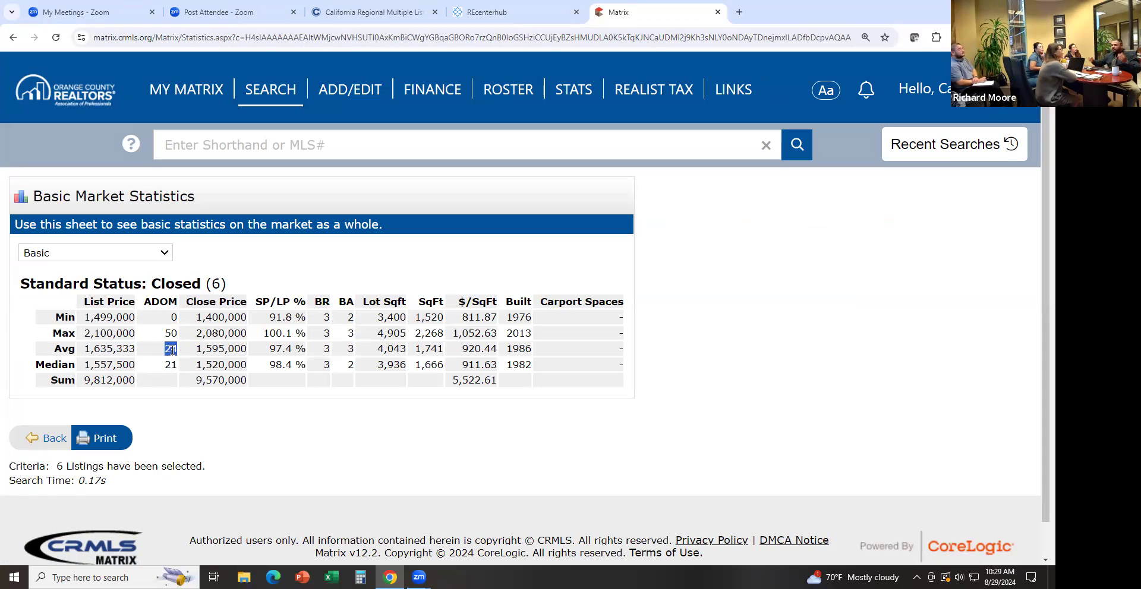
pyautogui.click(54, 439)
pyautogui.scroll(-4, 247, 405)
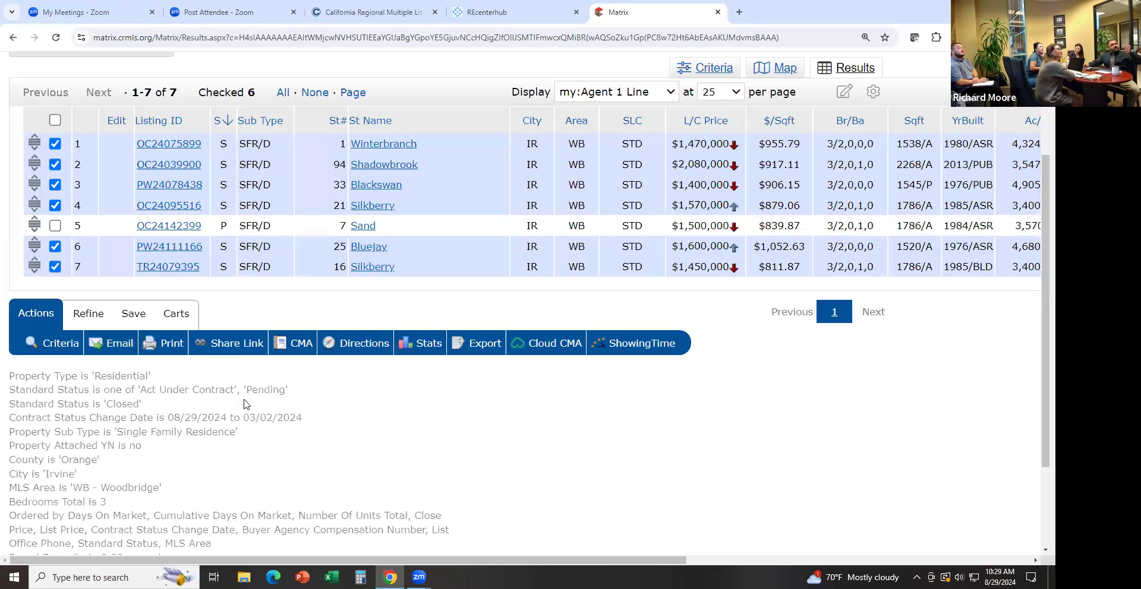
# Uncheck all seven results and open a blank Residential Lease Detail search
pyautogui.scroll(-1, 332, 439)
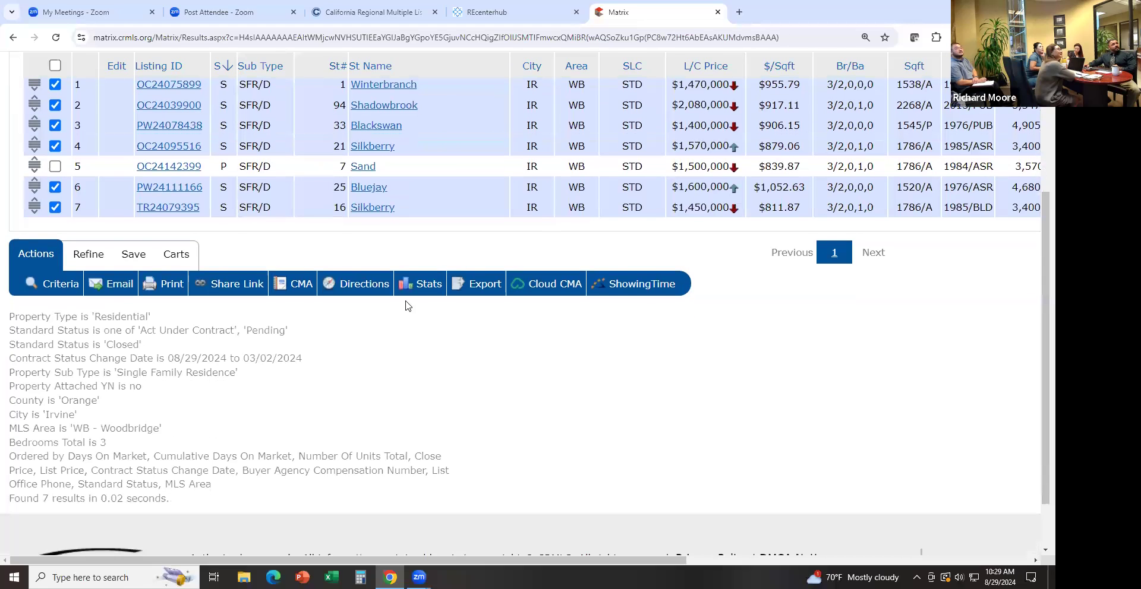
pyautogui.scroll(4, 330, 280)
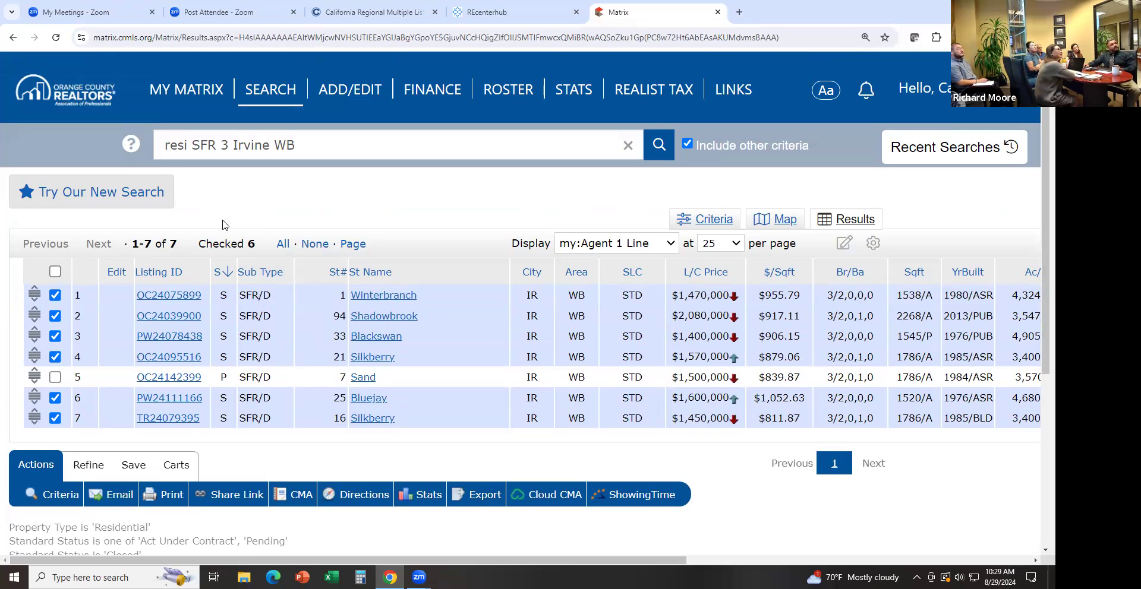
pyautogui.click(54, 273)
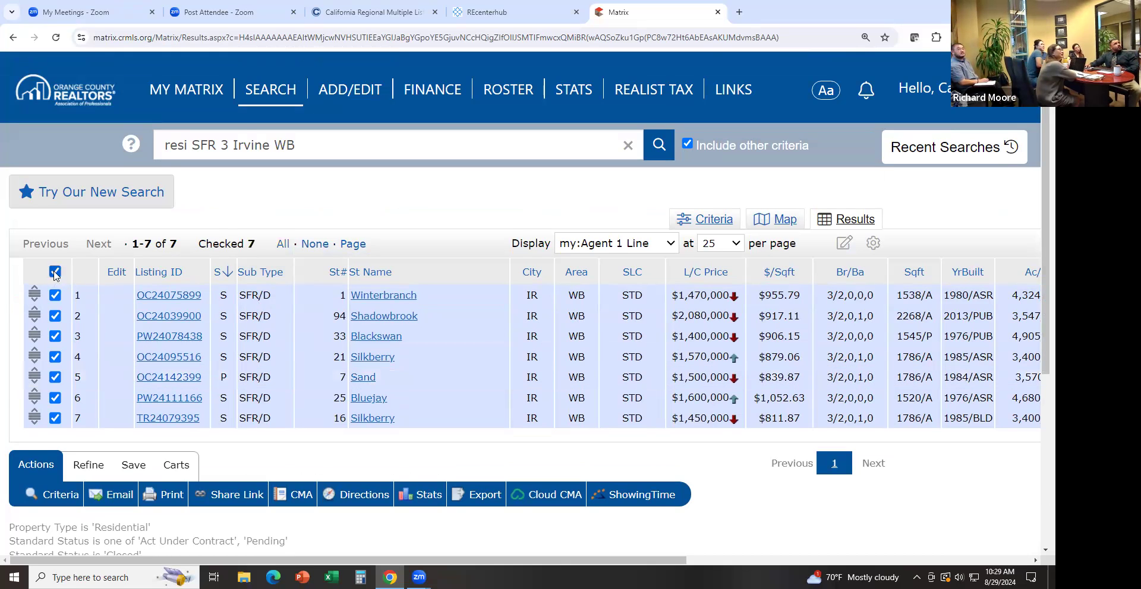
pyautogui.click(54, 272)
pyautogui.moveTo(255, 96)
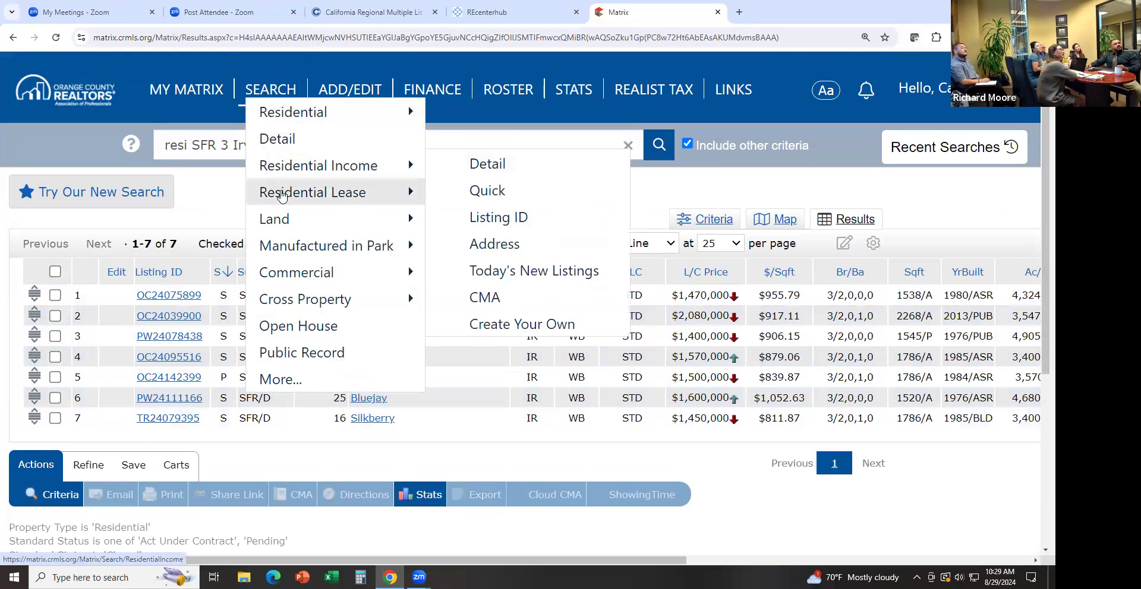
pyautogui.moveTo(429, 208)
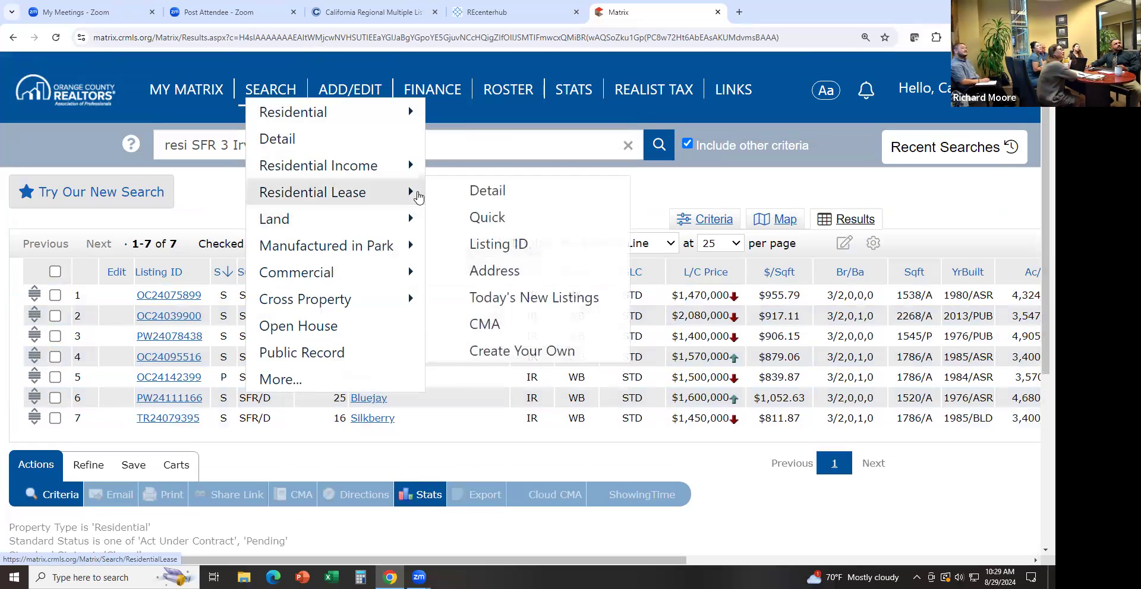
pyautogui.click(488, 193)
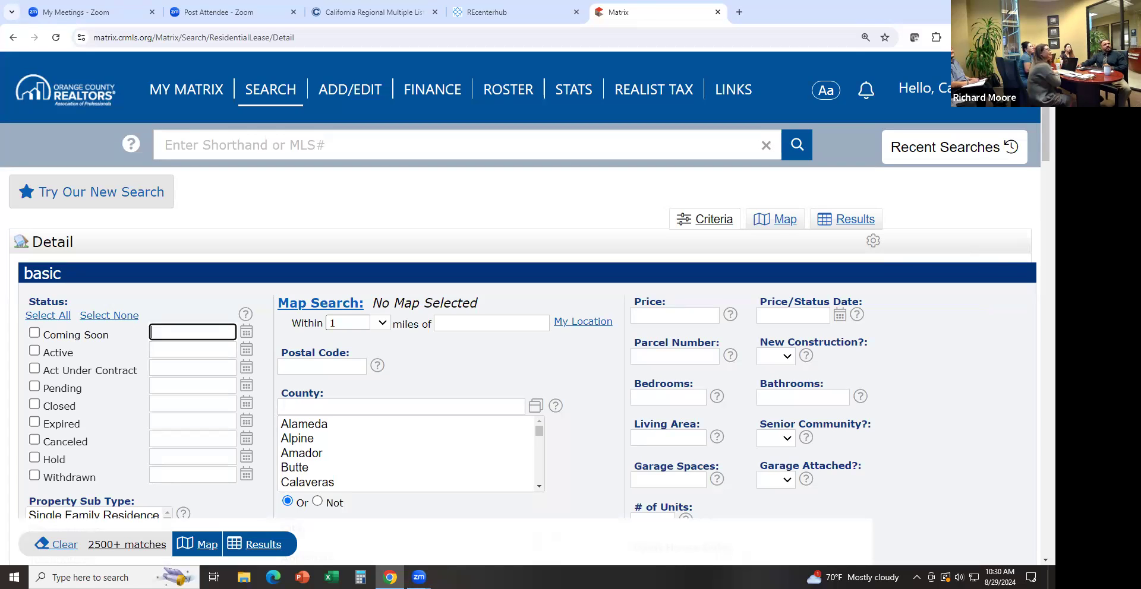
# Check Active and enter postal code 92606, a price limit and 3 bedrooms
pyautogui.scroll(-2, 523, 309)
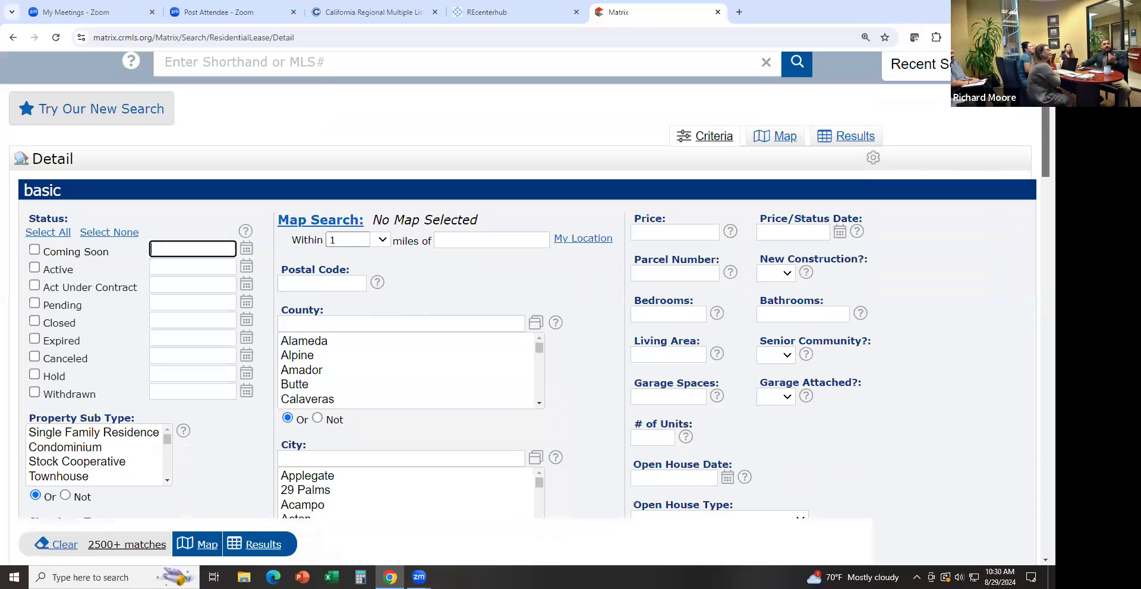
pyautogui.scroll(-2, 523, 303)
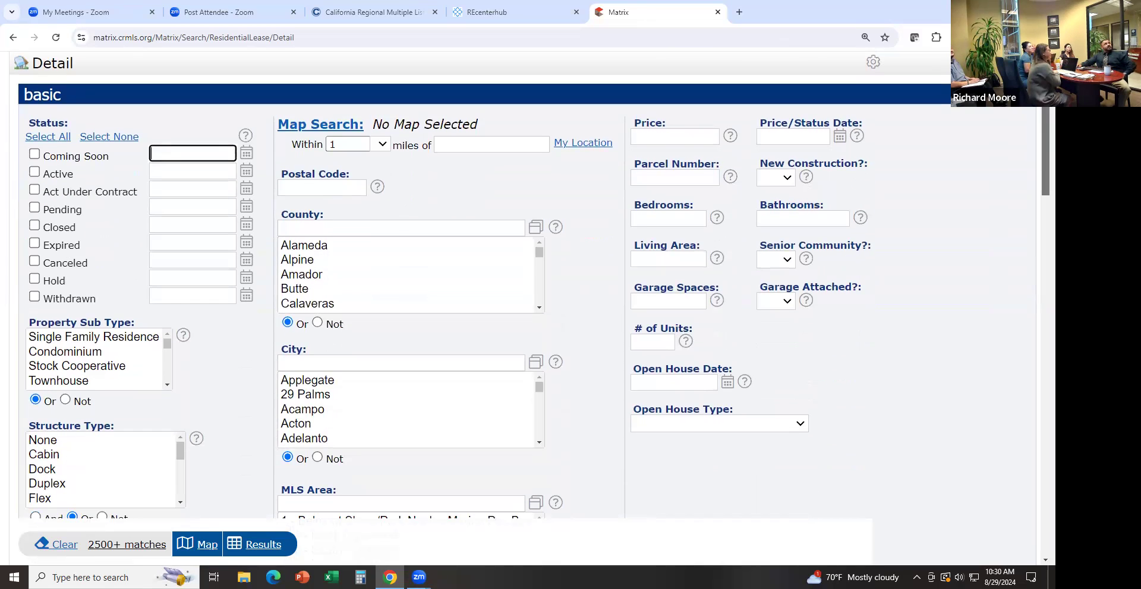
pyautogui.scroll(4, 4, 291)
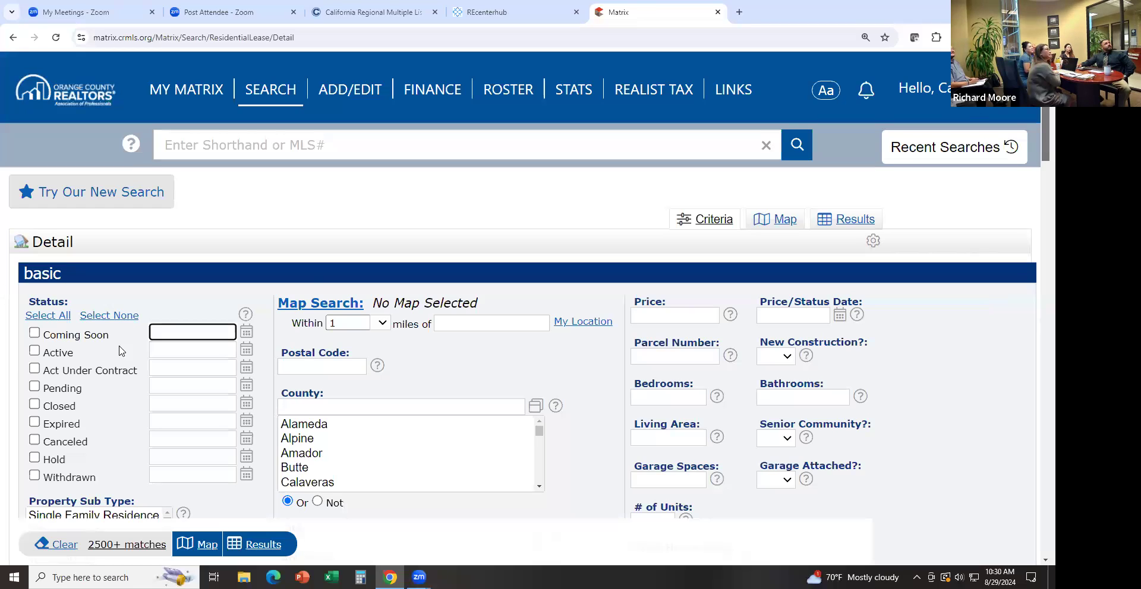
pyautogui.click(31, 353)
pyautogui.click(303, 407)
pyautogui.click(301, 361)
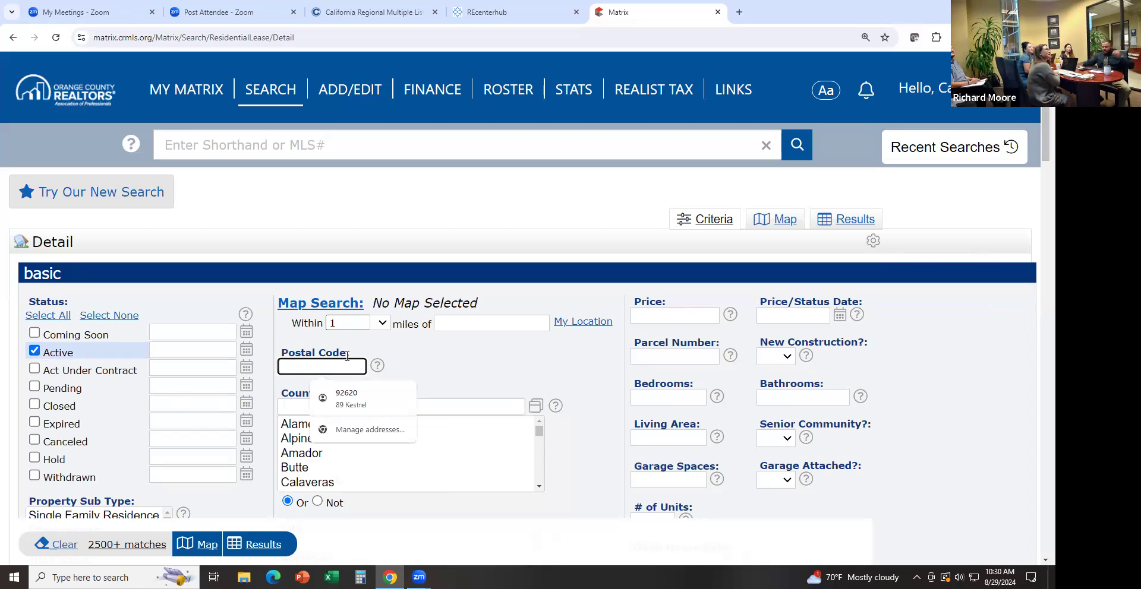
pyautogui.write('92606')
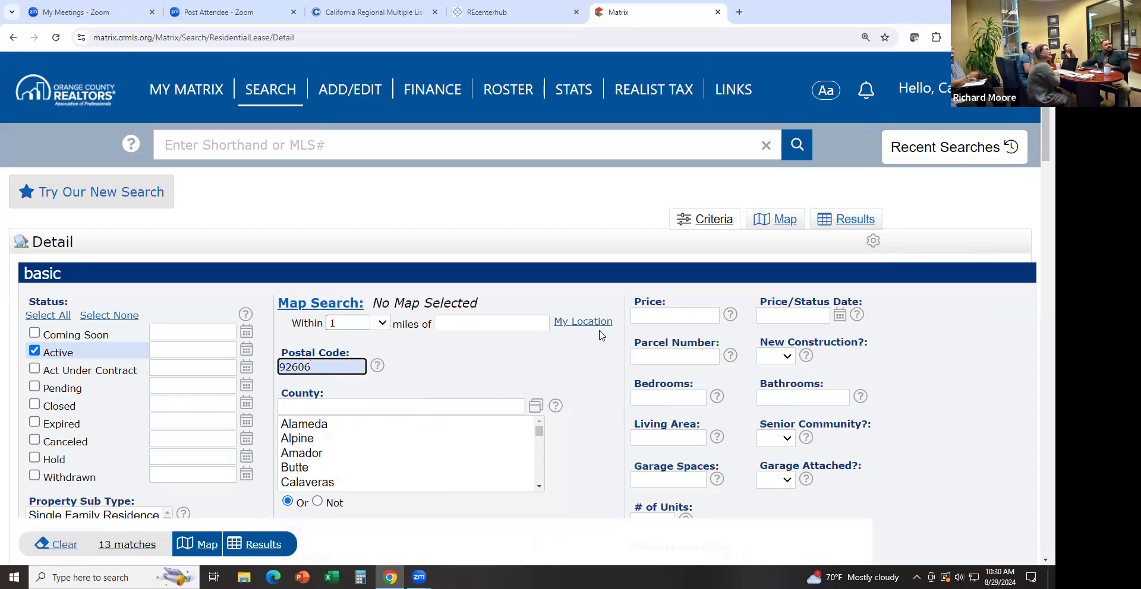
pyautogui.click(668, 314)
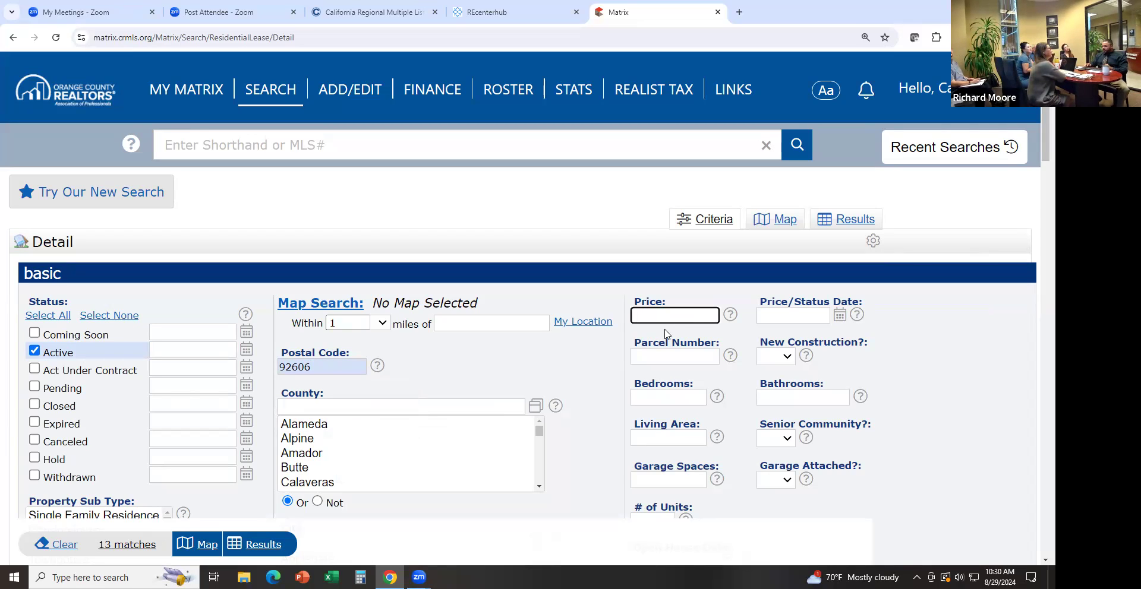
pyautogui.write('4000-')
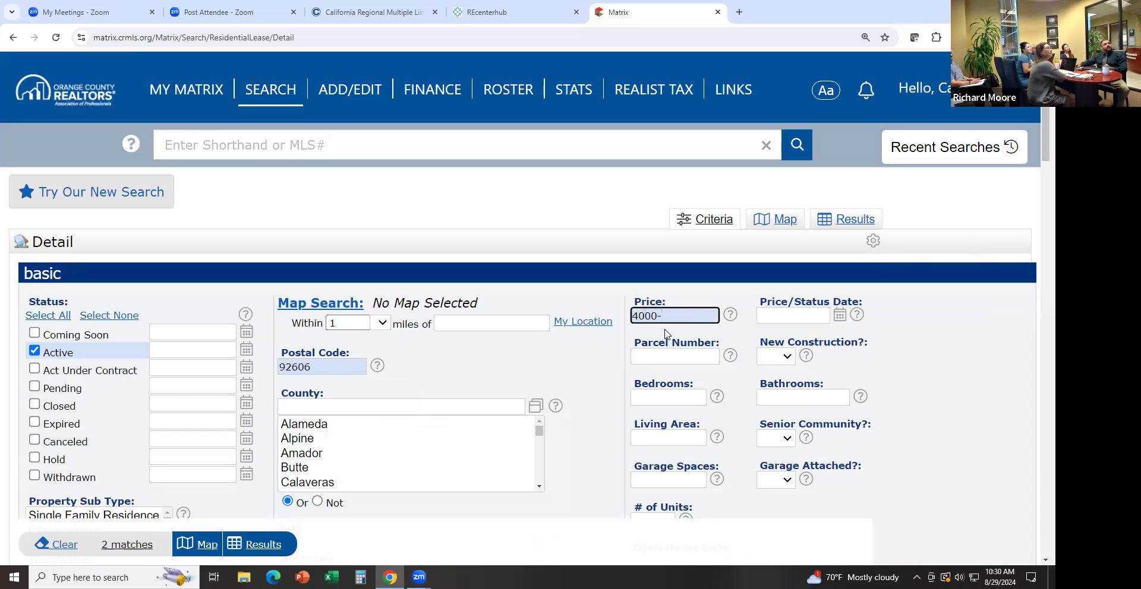
pyautogui.click(650, 405)
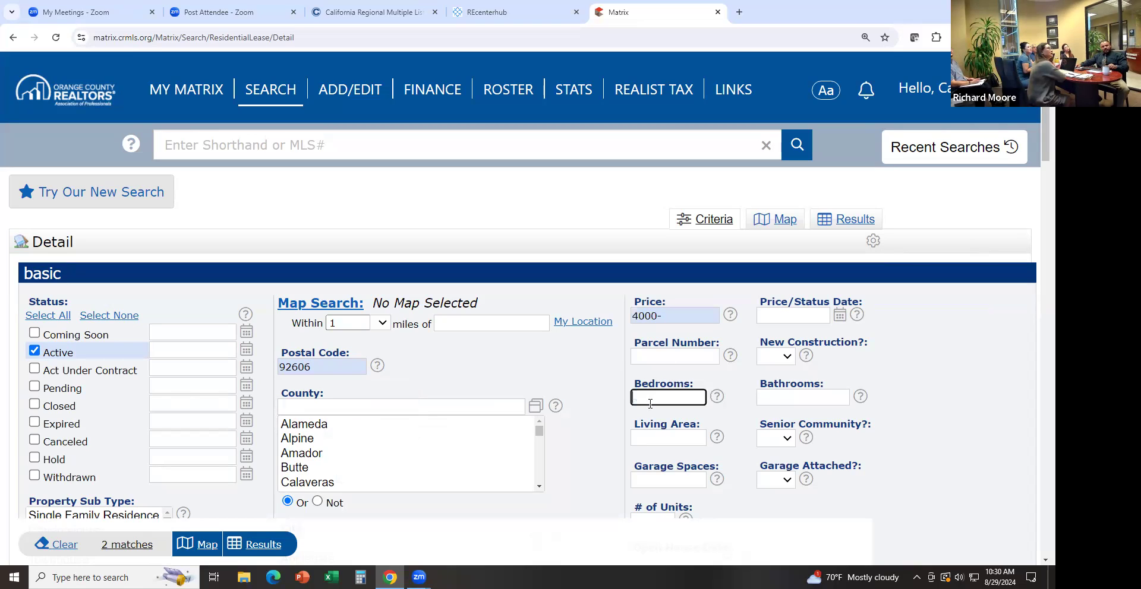
pyautogui.write('3')
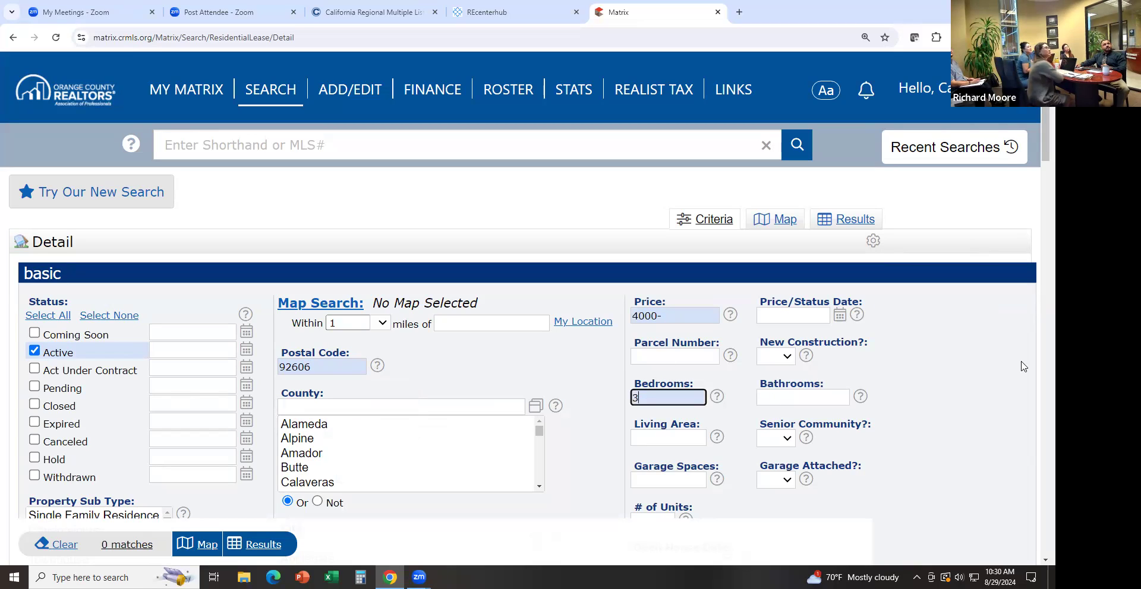
pyautogui.click(991, 371)
# Correct the maximum price to 4500 and list the three matching leases
pyautogui.moveTo(270, 89)
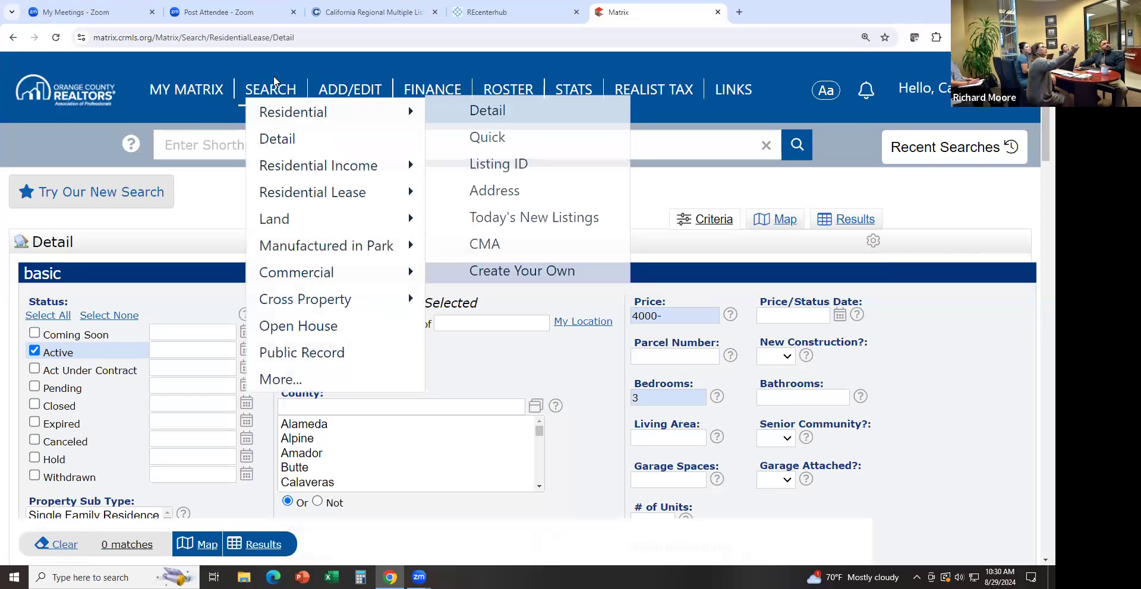
pyautogui.moveTo(286, 196)
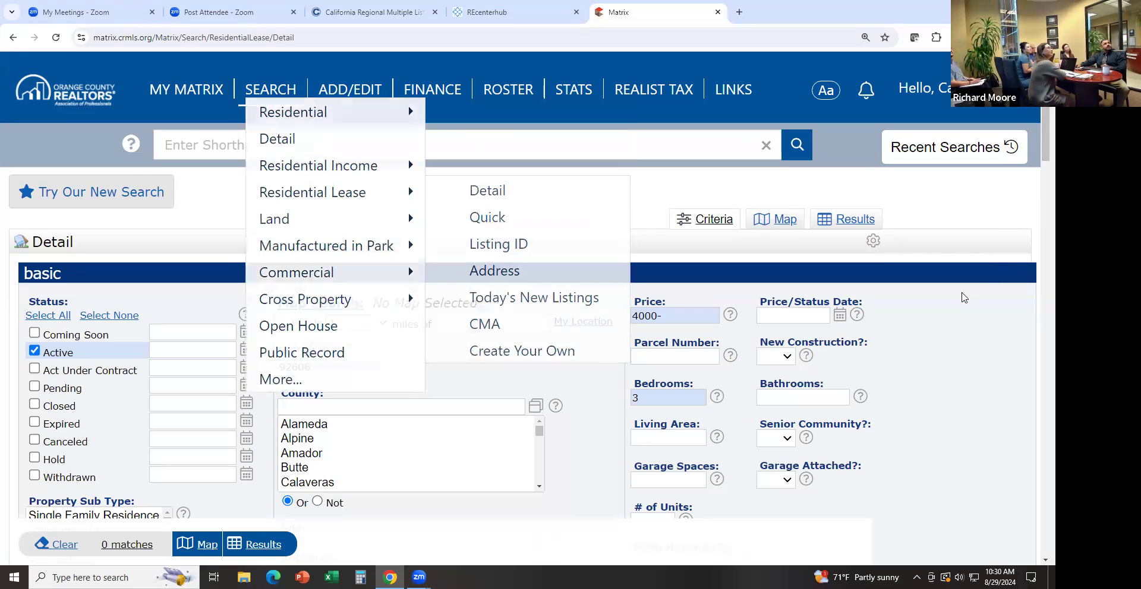
pyautogui.doubleClick(699, 313)
pyautogui.write('400')
pyautogui.press('BackSpace')
pyautogui.press('BackSpace')
pyautogui.write('500')
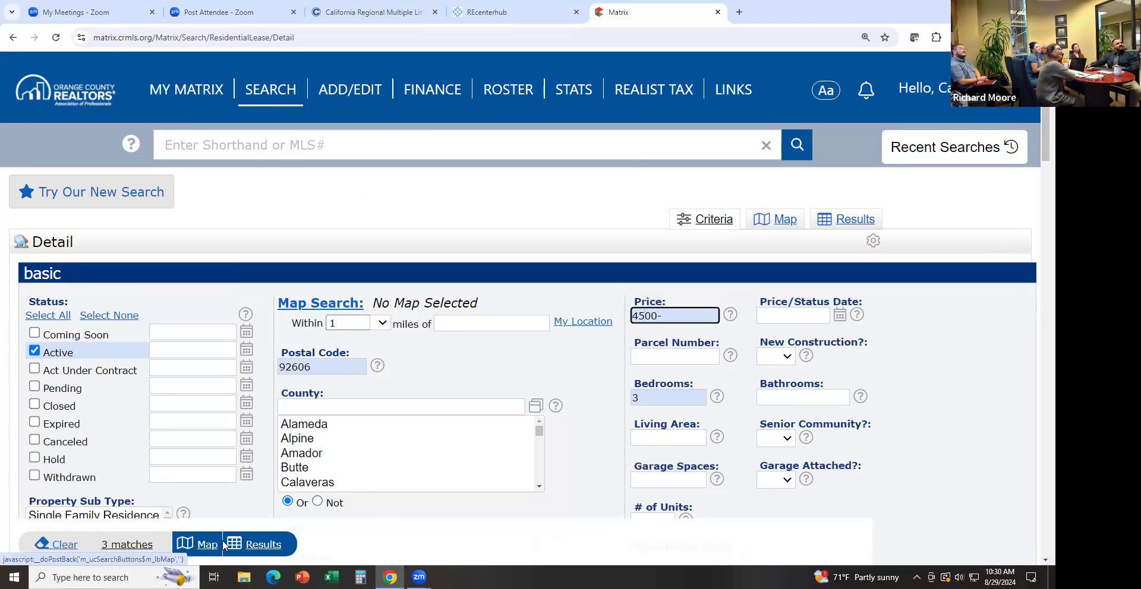
pyautogui.click(256, 543)
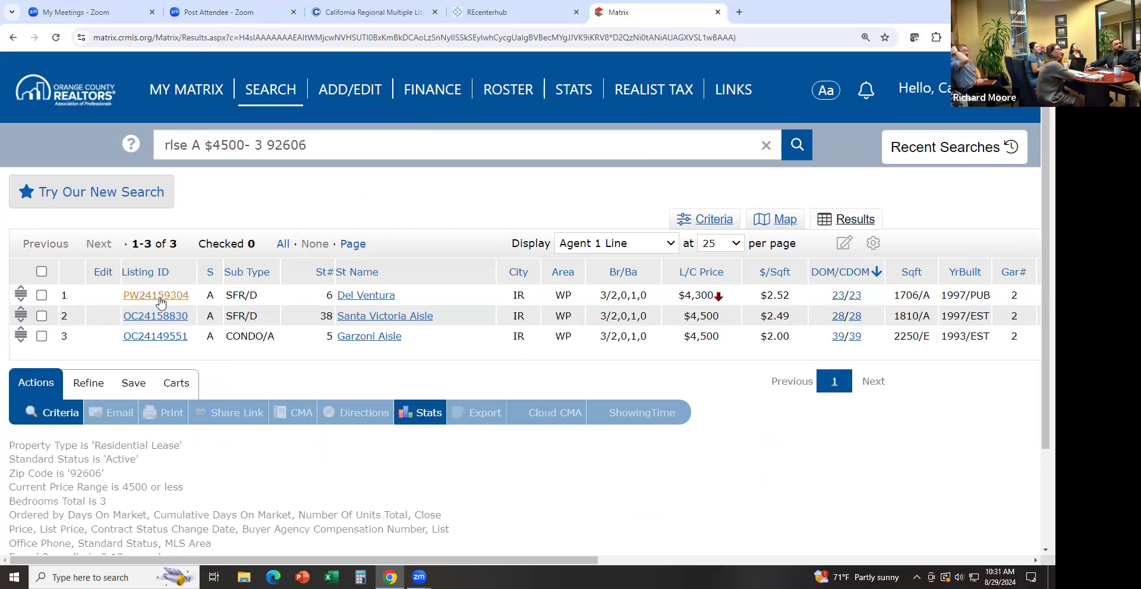
pyautogui.click(366, 295)
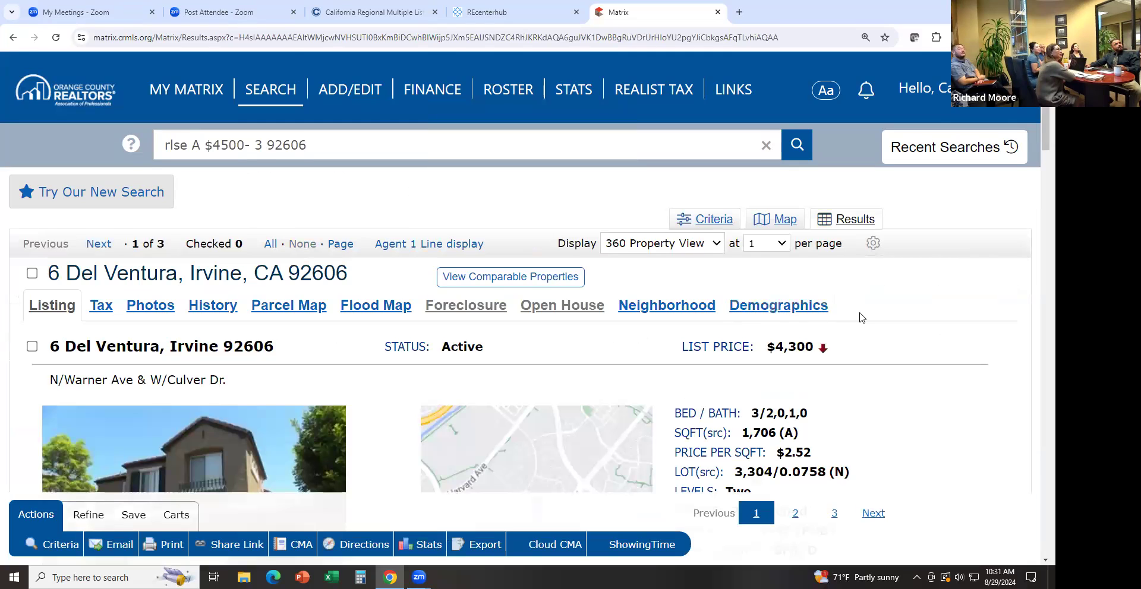
pyautogui.scroll(-2, 137, 226)
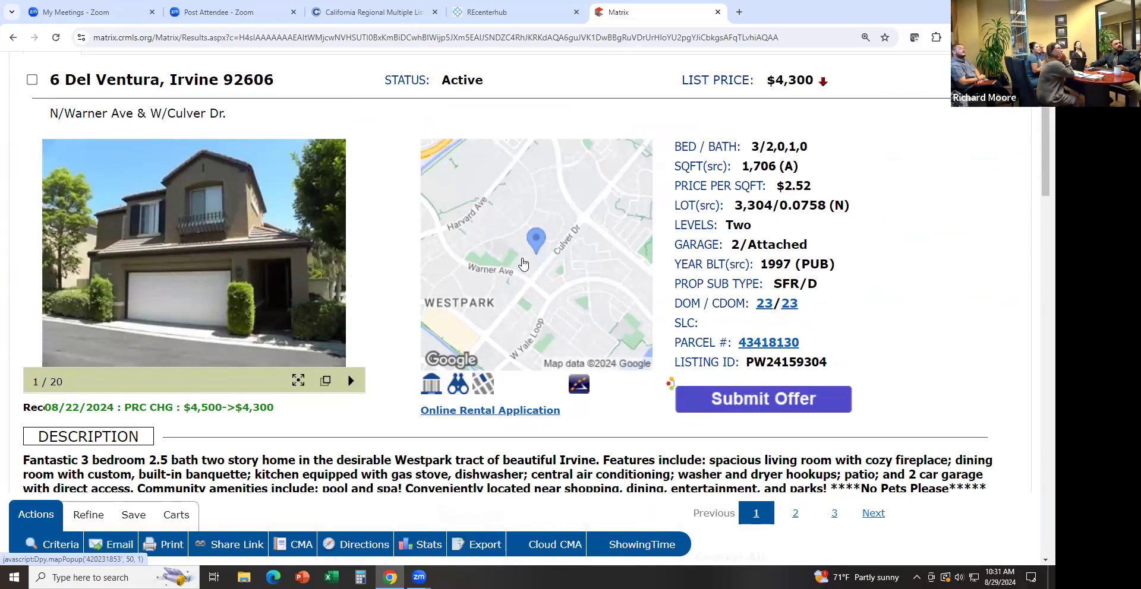
pyautogui.scroll(-2, 536, 256)
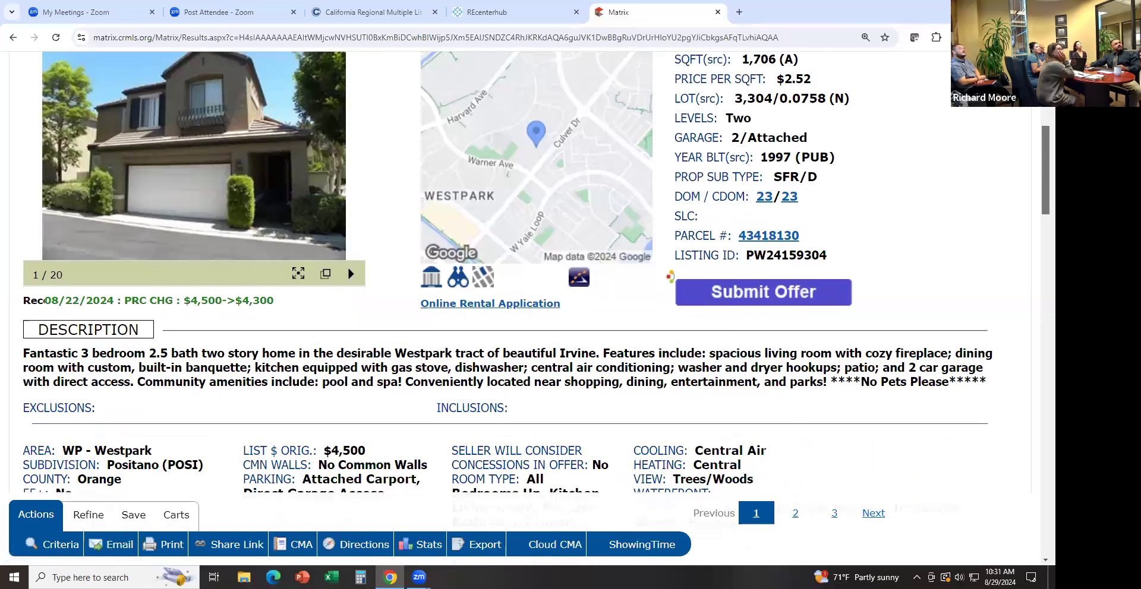
pyautogui.scroll(-1, 252, 347)
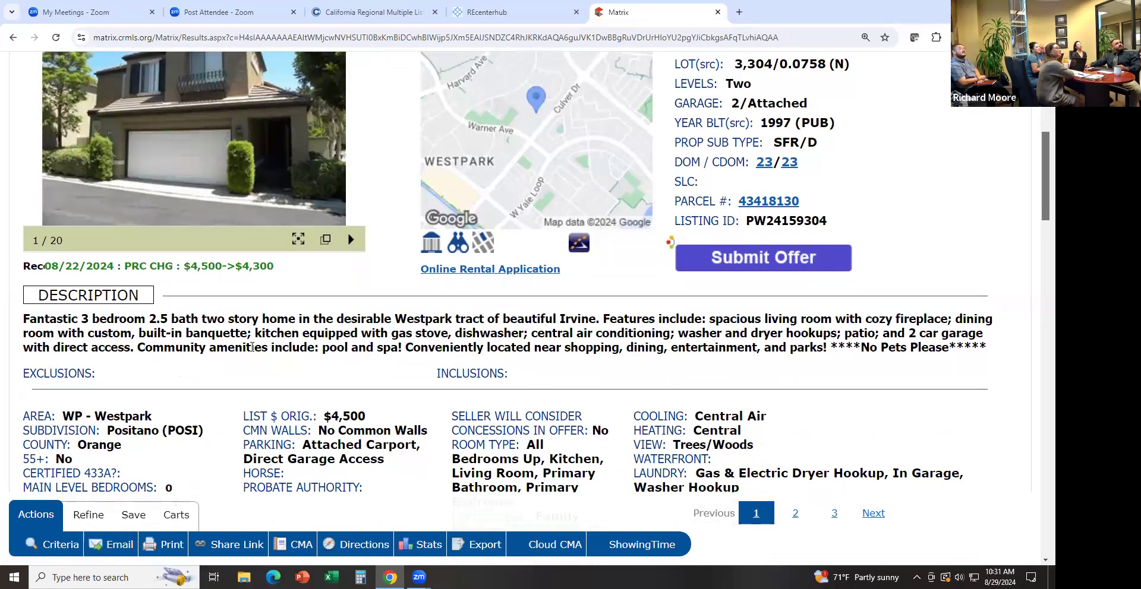
pyautogui.moveTo(220, 339); pyautogui.dragTo(550, 330)
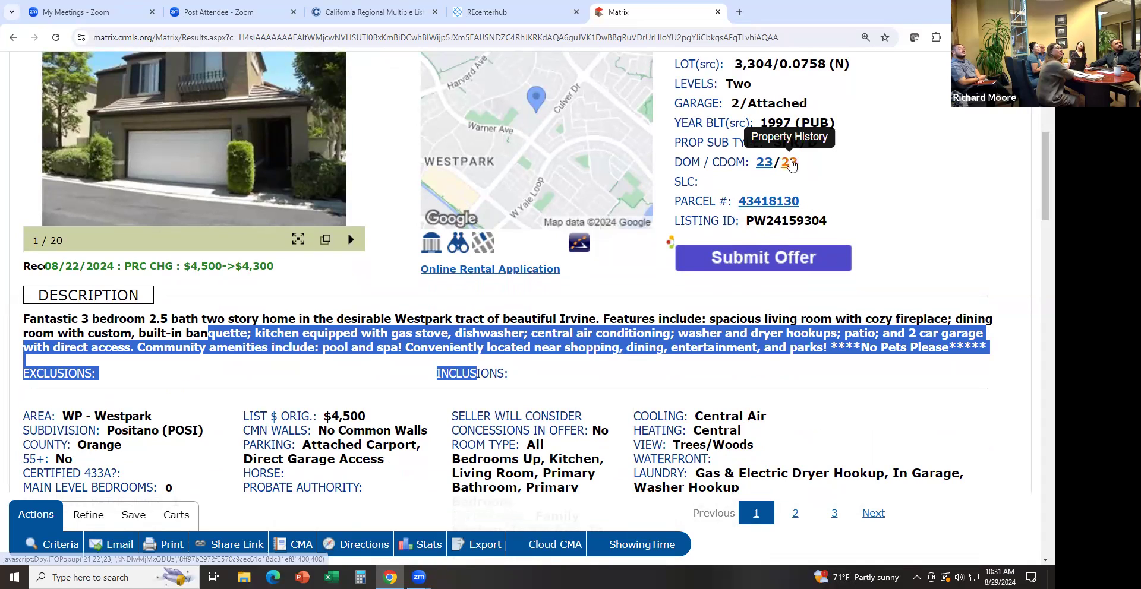
pyautogui.moveTo(736, 162); pyautogui.dragTo(799, 167)
pyautogui.click(866, 179)
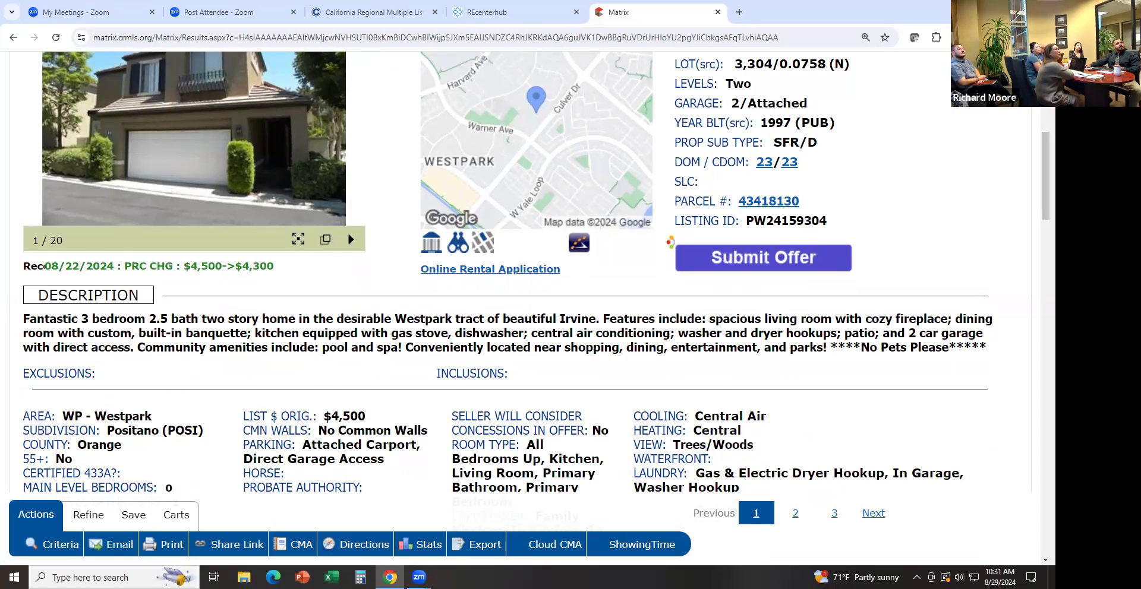
pyautogui.scroll(-4, 534, 274)
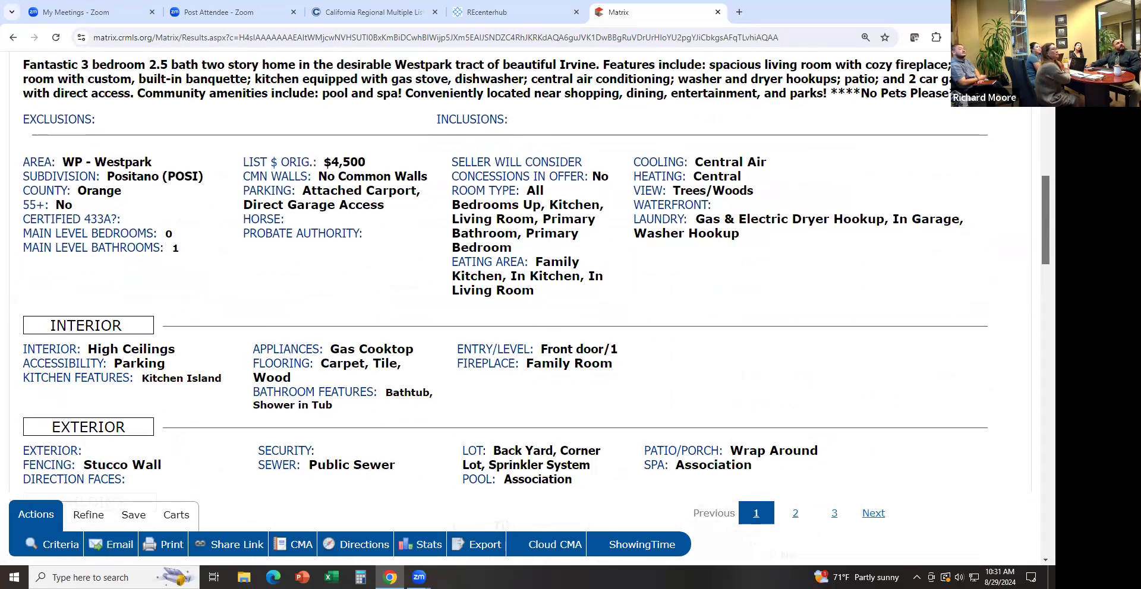
pyautogui.scroll(-1, 535, 273)
pyautogui.scroll(-5, 535, 273)
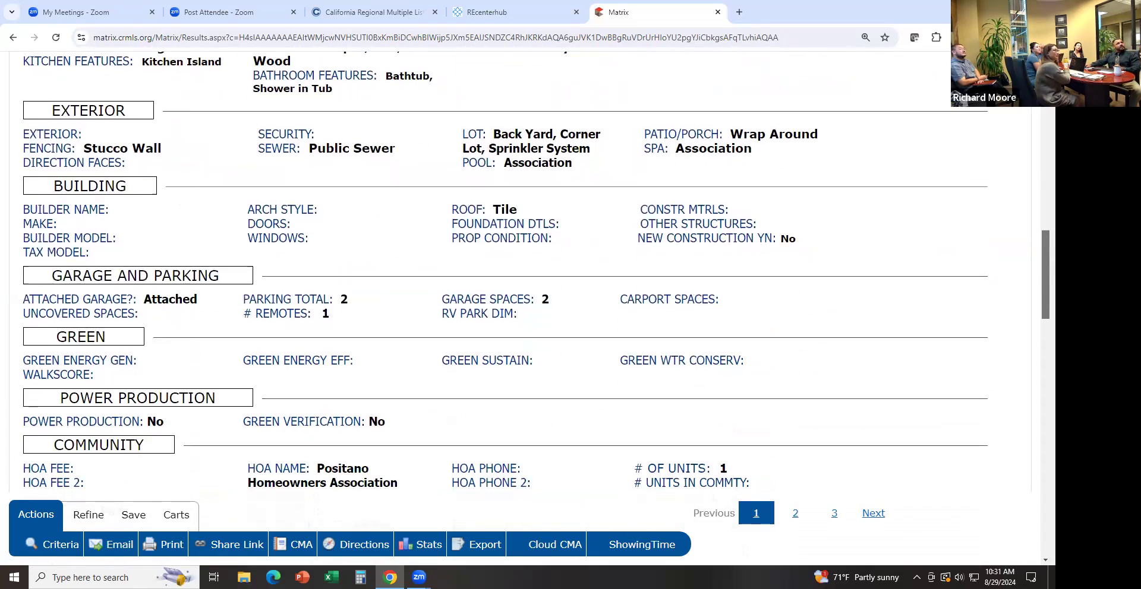
pyautogui.scroll(-4, 535, 273)
pyautogui.scroll(-4, 535, 273)
pyautogui.scroll(-10, 534, 273)
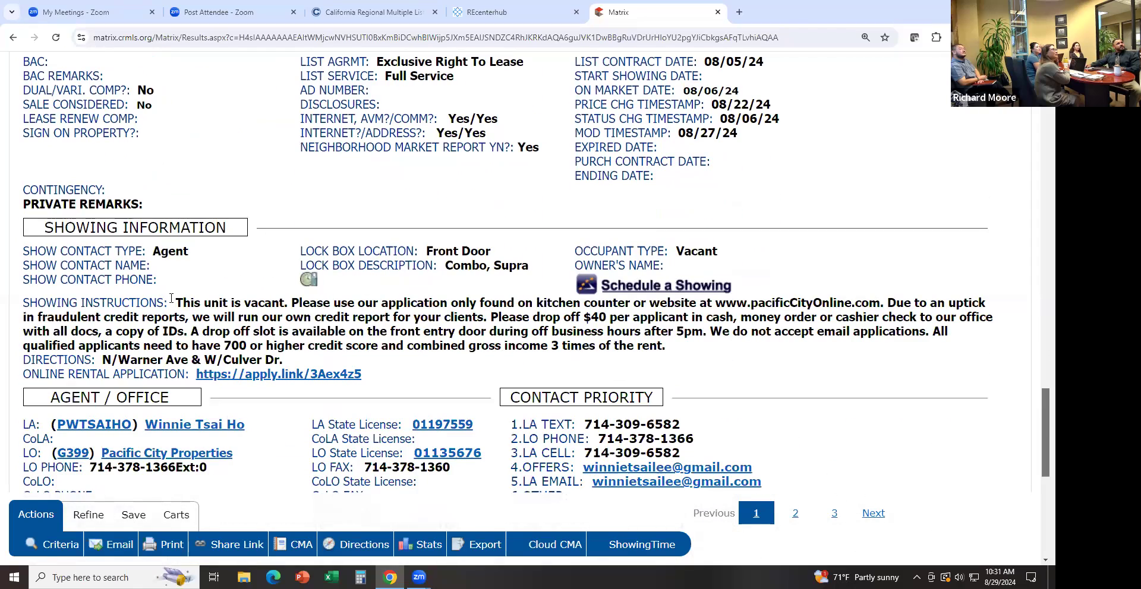
pyautogui.moveTo(244, 312); pyautogui.dragTo(313, 367)
pyautogui.click(503, 365)
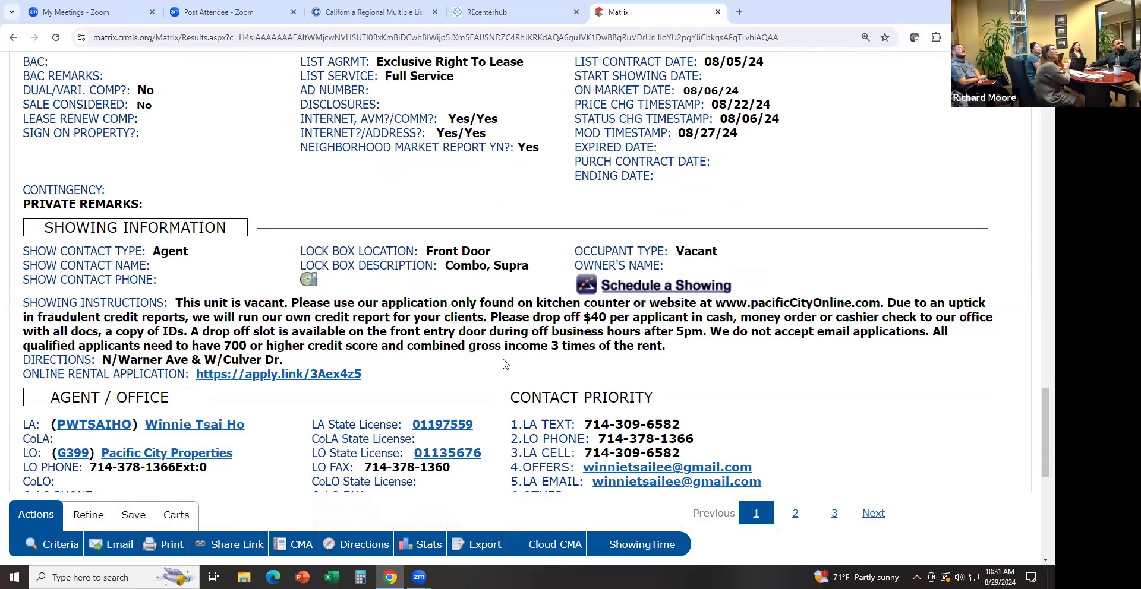
pyautogui.scroll(-1, 510, 341)
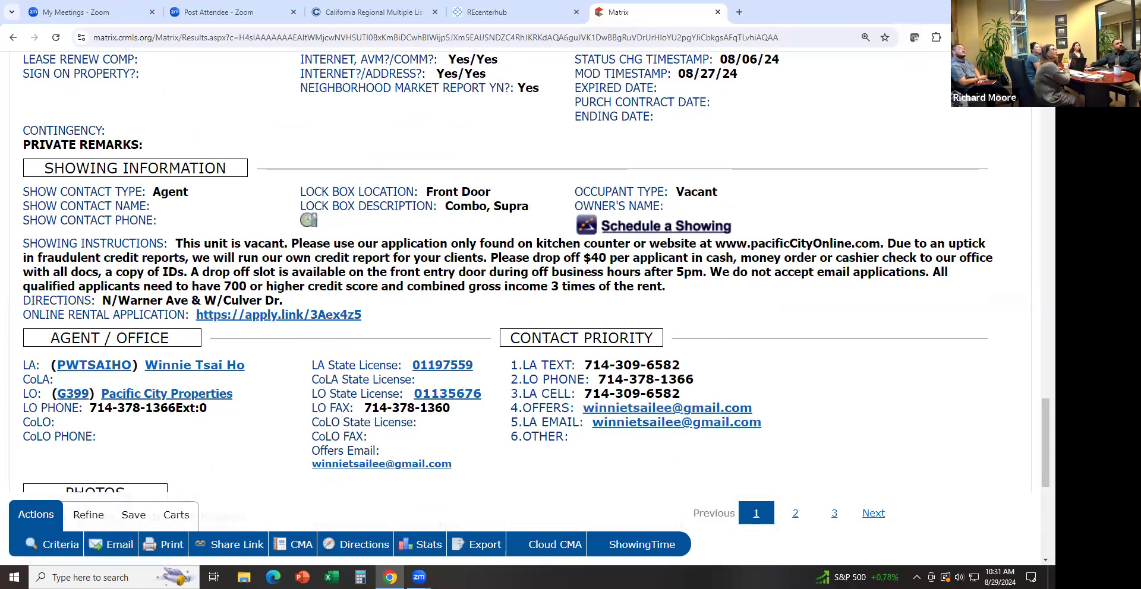
pyautogui.scroll(20, 509, 342)
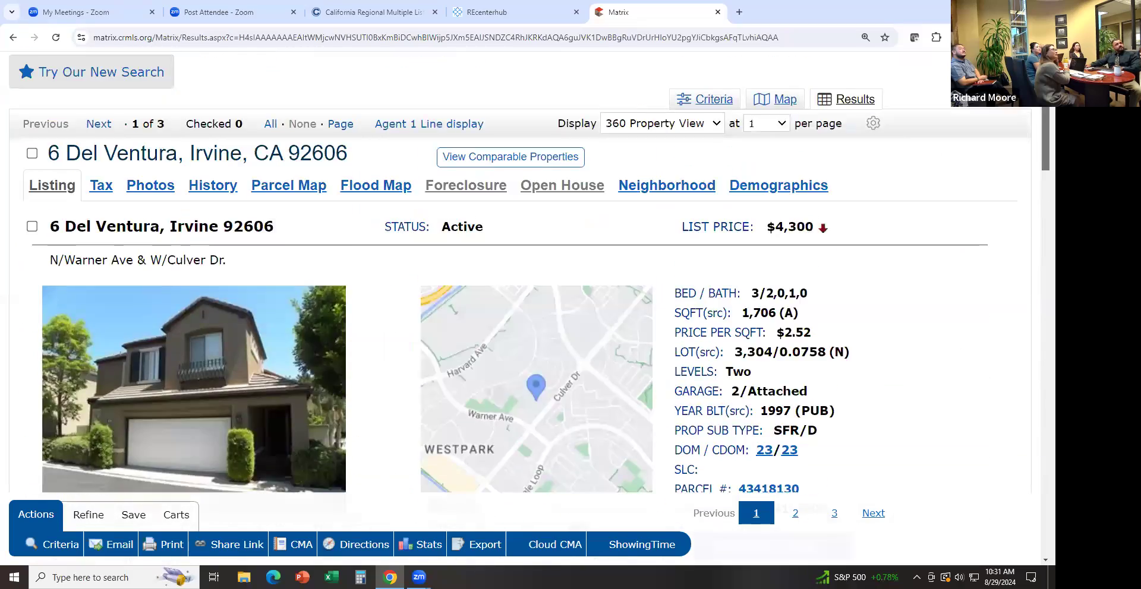
pyautogui.scroll(2, 510, 342)
pyautogui.moveTo(443, 85)
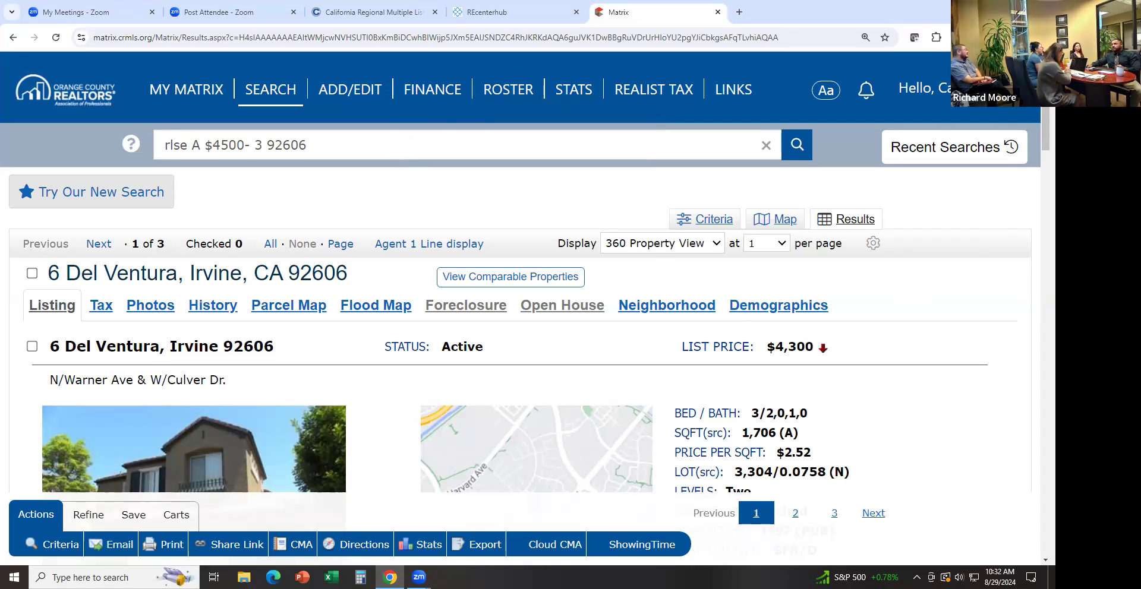
pyautogui.scroll(-4, 523, 274)
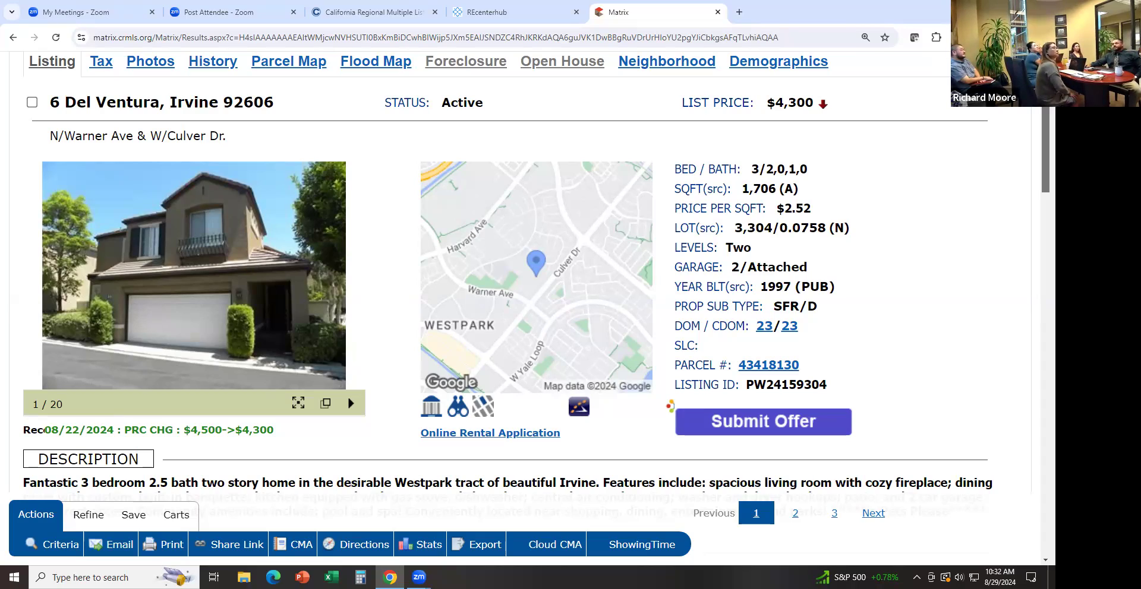
pyautogui.scroll(-20, 535, 267)
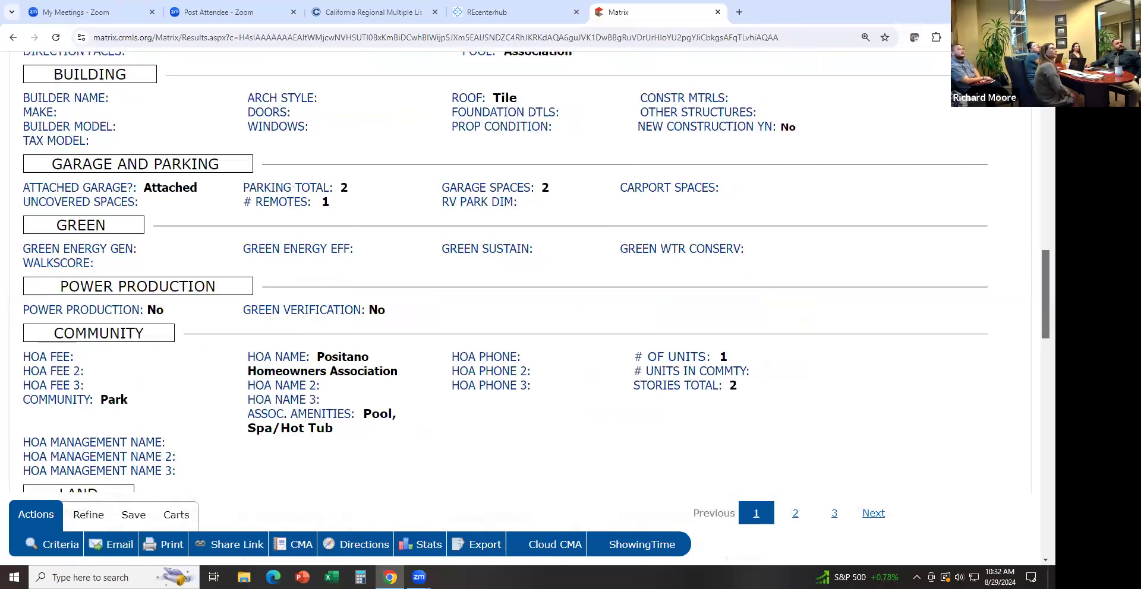
pyautogui.scroll(20, 535, 268)
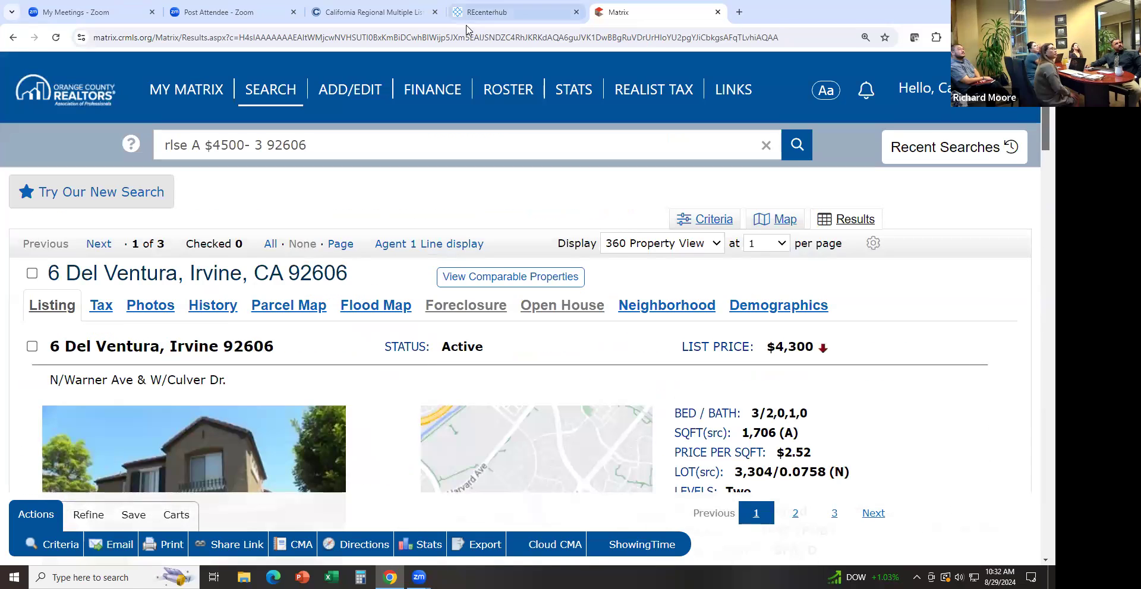
pyautogui.moveTo(277, 92)
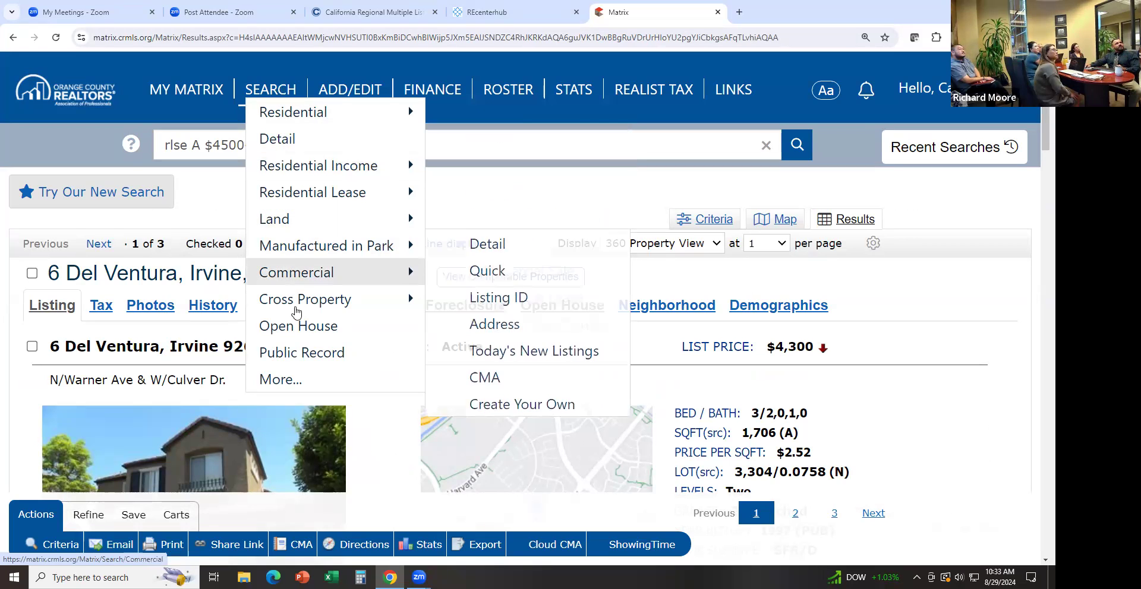
# Open the Open House search and set the tour date range to 8/31–9/1
pyautogui.click(303, 334)
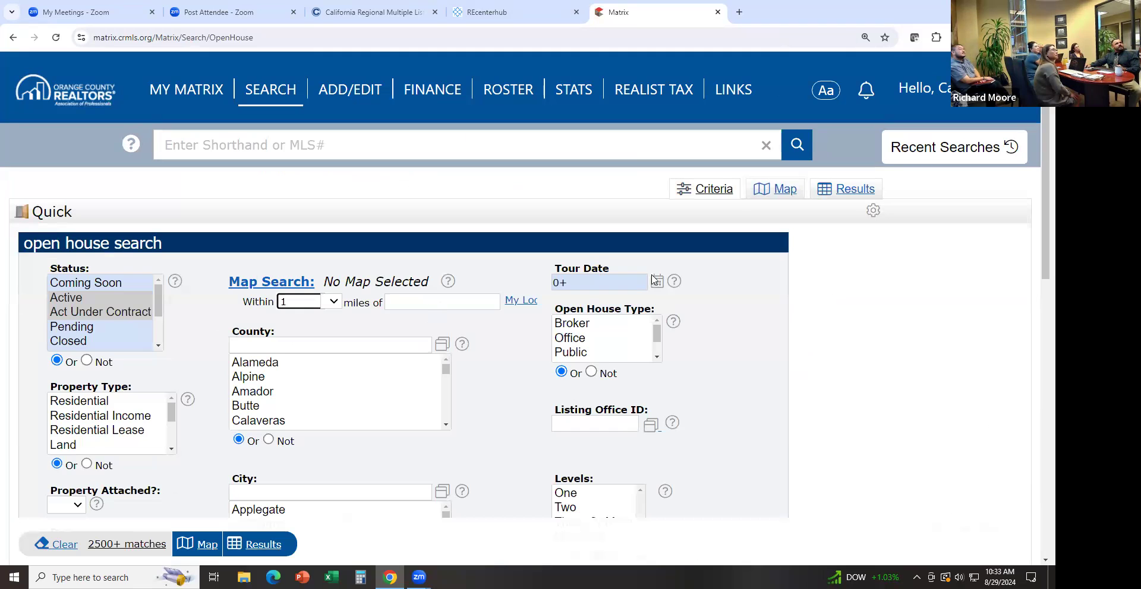
pyautogui.click(657, 281)
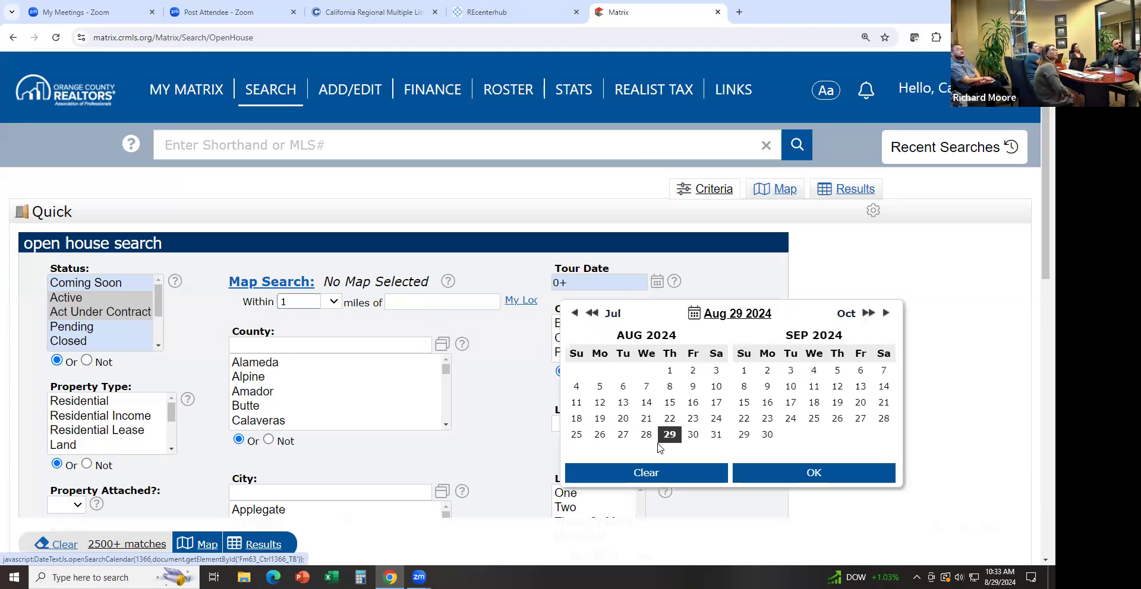
pyautogui.click(717, 434)
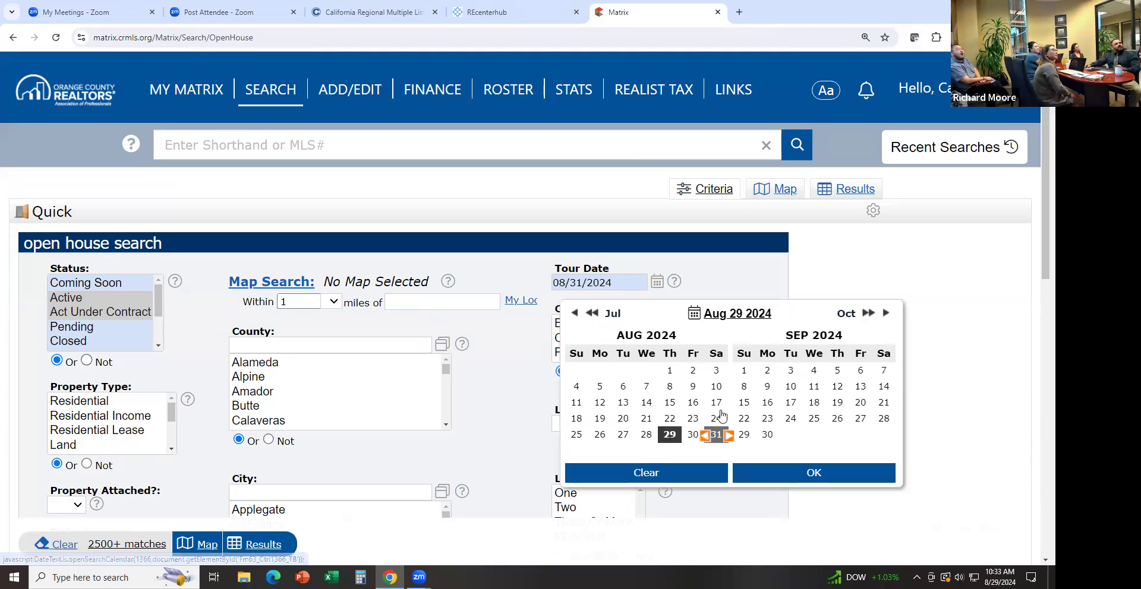
pyautogui.click(744, 371)
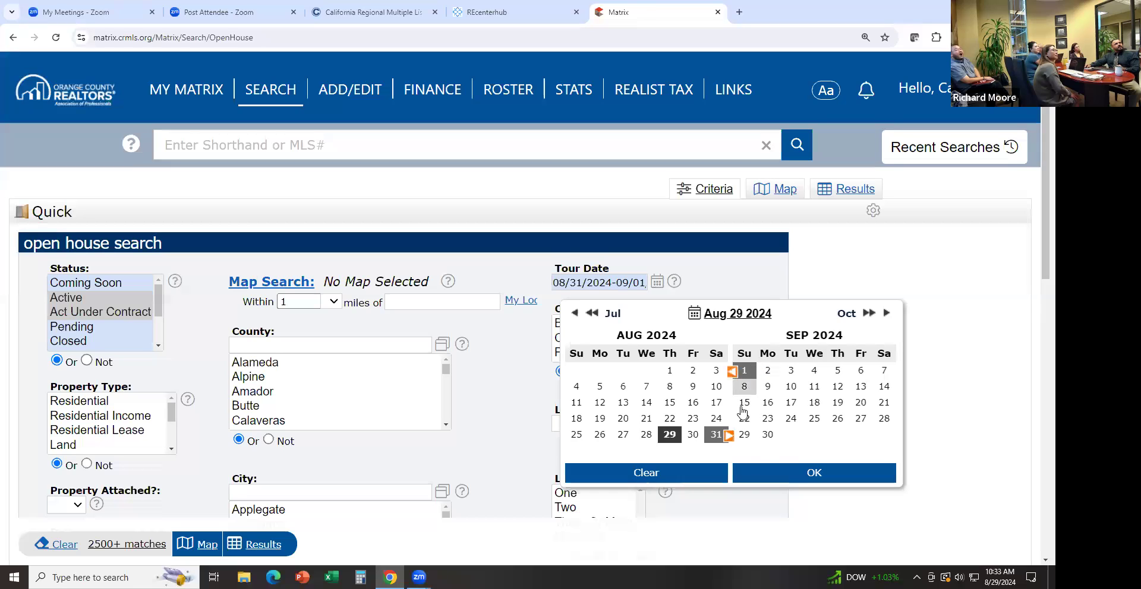
pyautogui.click(797, 479)
# Filter to County Orange, City Irvine and Public open houses, then show results
pyautogui.click(300, 345)
pyautogui.write('irvine')
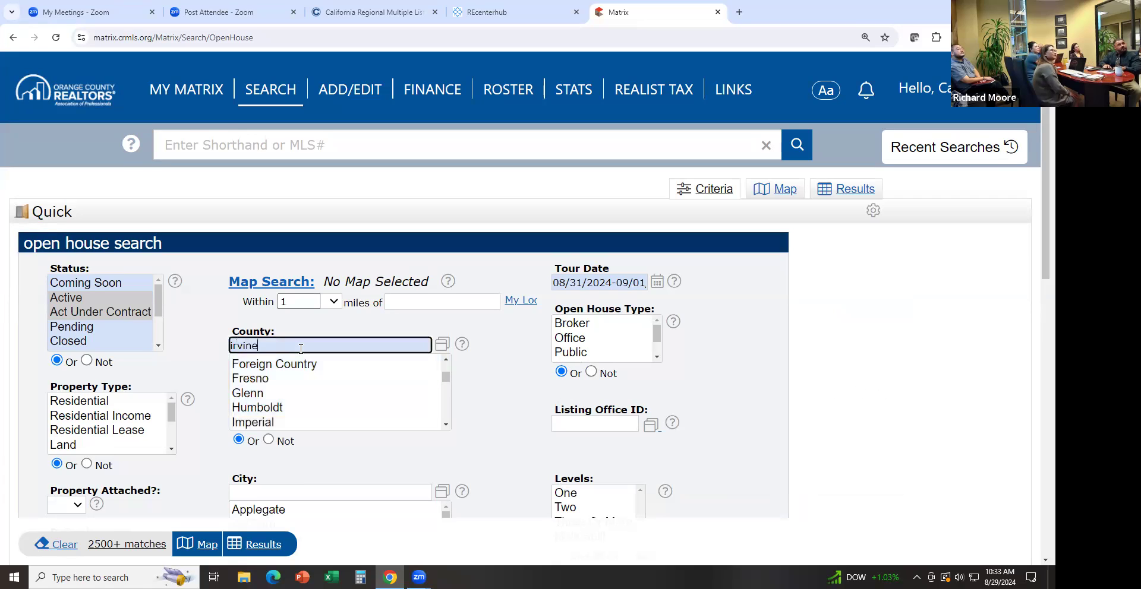
pyautogui.press('BackSpace')
pyautogui.press('BackSpace')
pyautogui.press('BackSpace')
pyautogui.press('BackSpace')
pyautogui.press('BackSpace')
pyautogui.press('BackSpace')
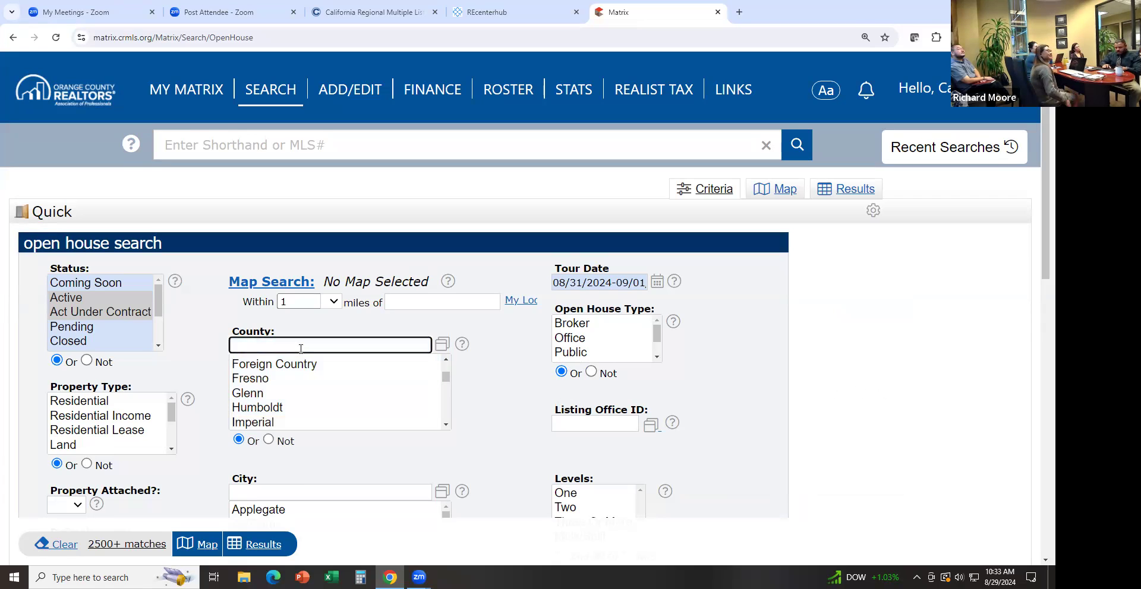
pyautogui.write('orange')
pyautogui.click(343, 487)
pyautogui.write('irvine')
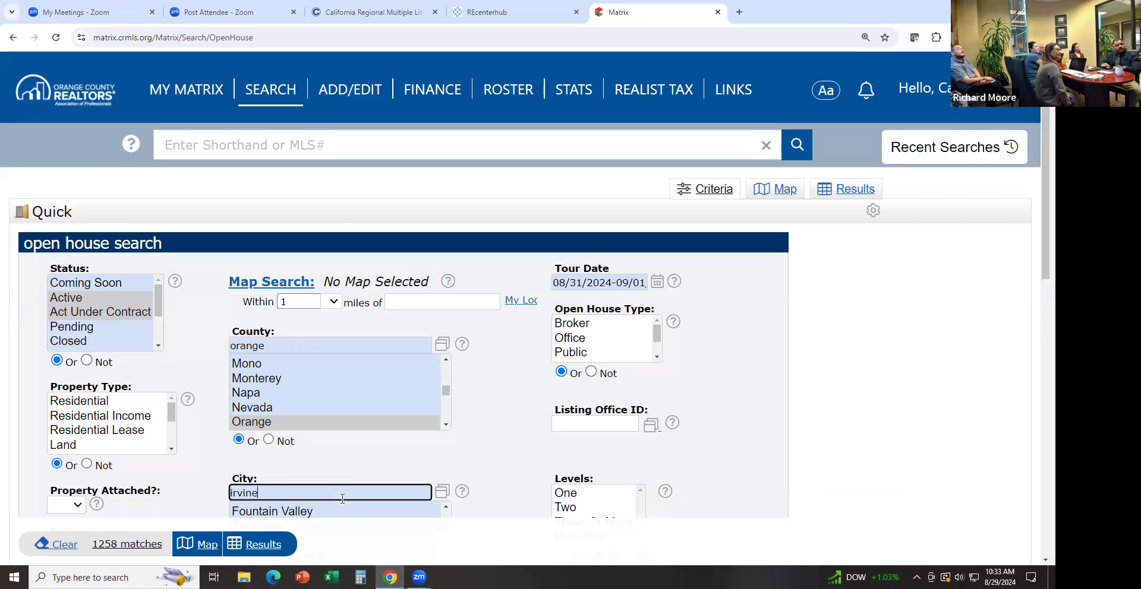
pyautogui.click(871, 434)
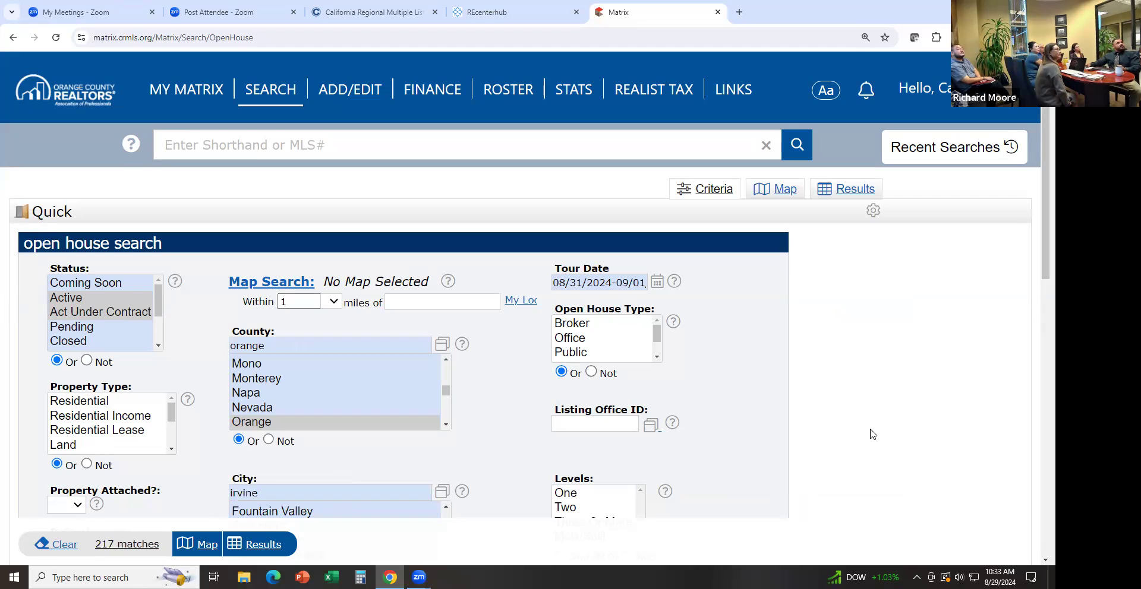
pyautogui.click(587, 354)
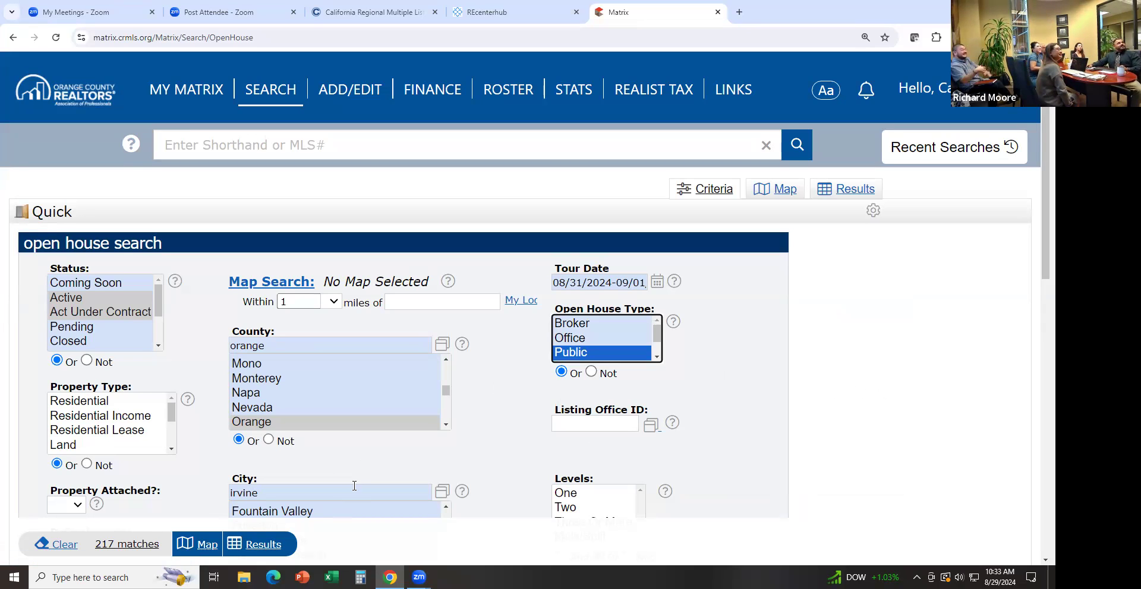
pyautogui.click(271, 546)
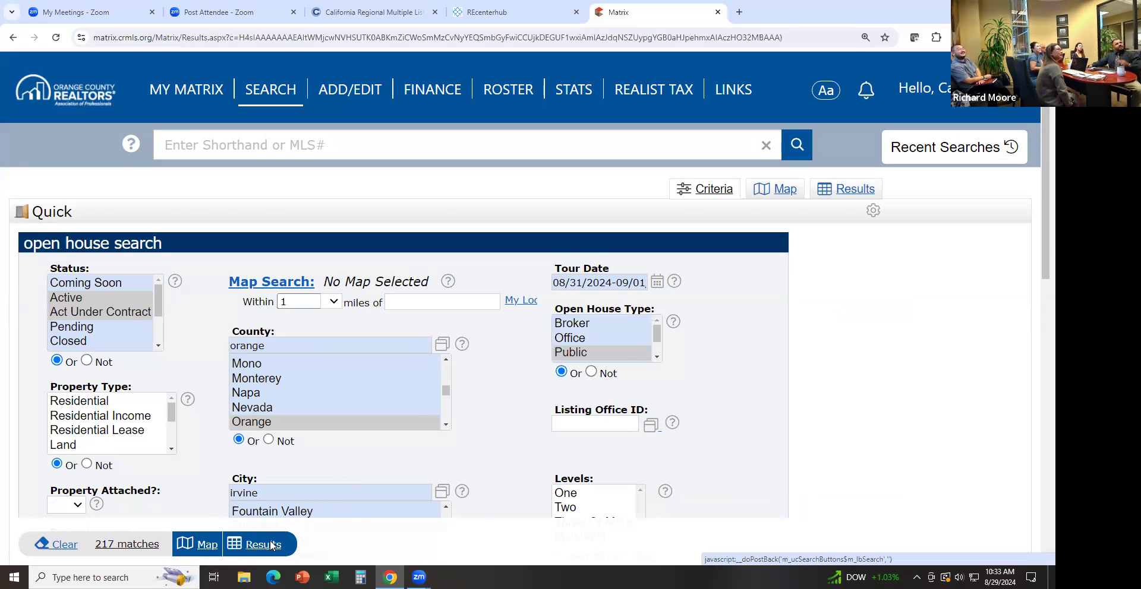
pyautogui.click(788, 191)
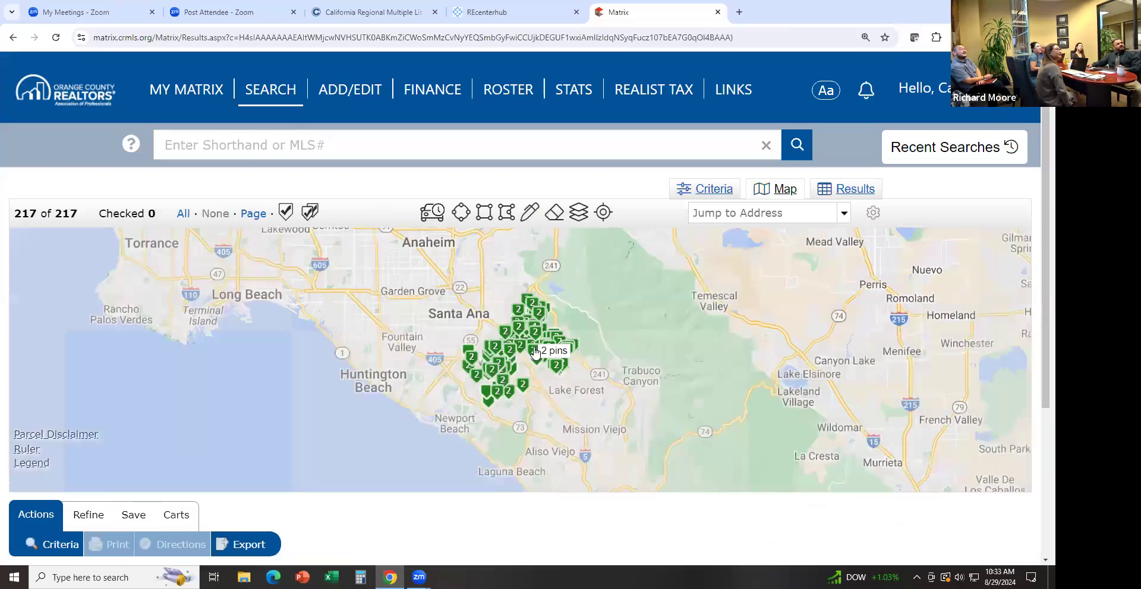
pyautogui.scroll(3, 530, 352)
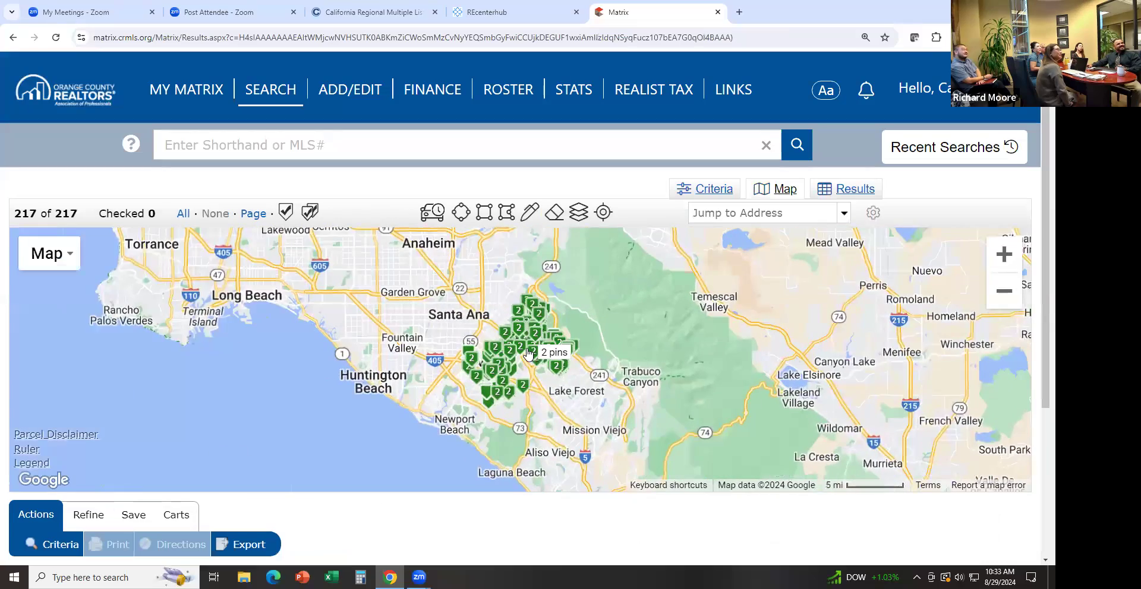
pyautogui.click(1004, 254)
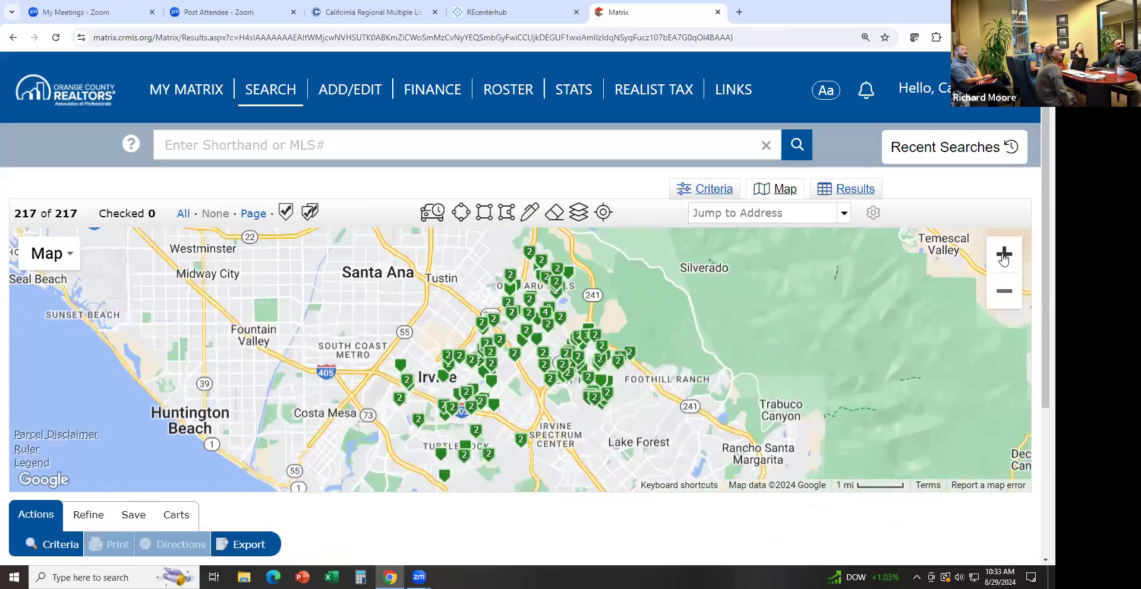
pyautogui.click(1004, 255)
pyautogui.click(1003, 256)
pyautogui.click(1004, 291)
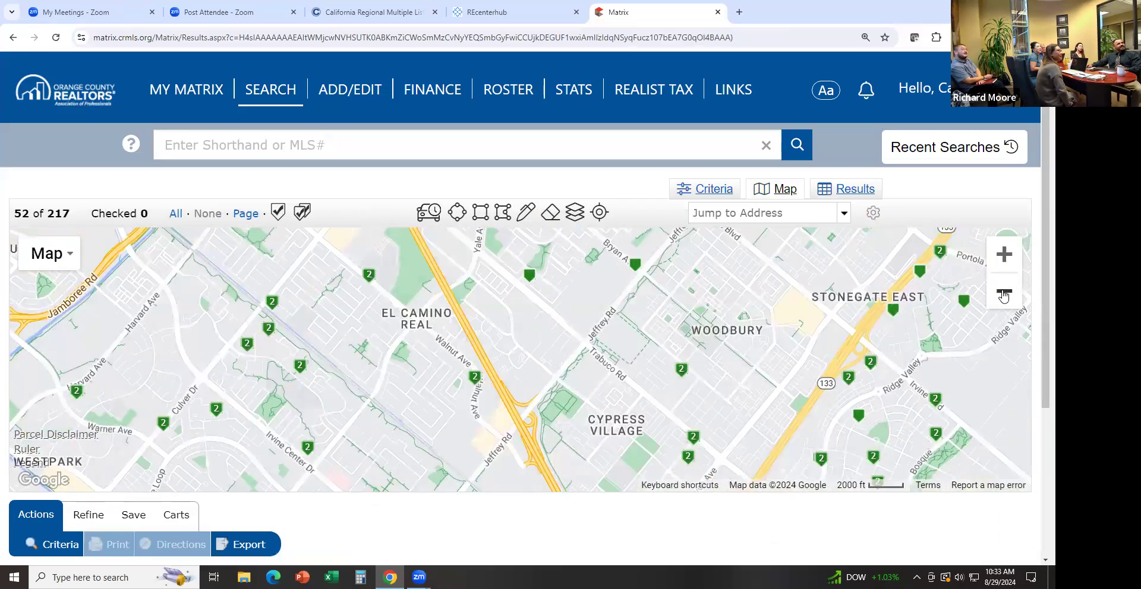
pyautogui.click(1002, 293)
pyautogui.click(1001, 293)
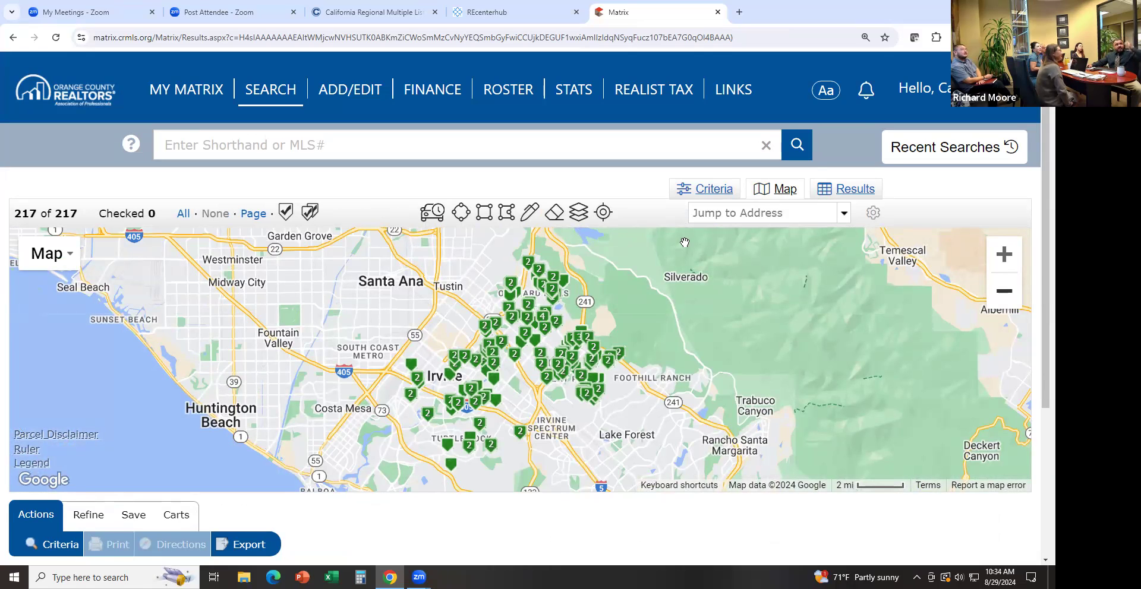
pyautogui.click(861, 195)
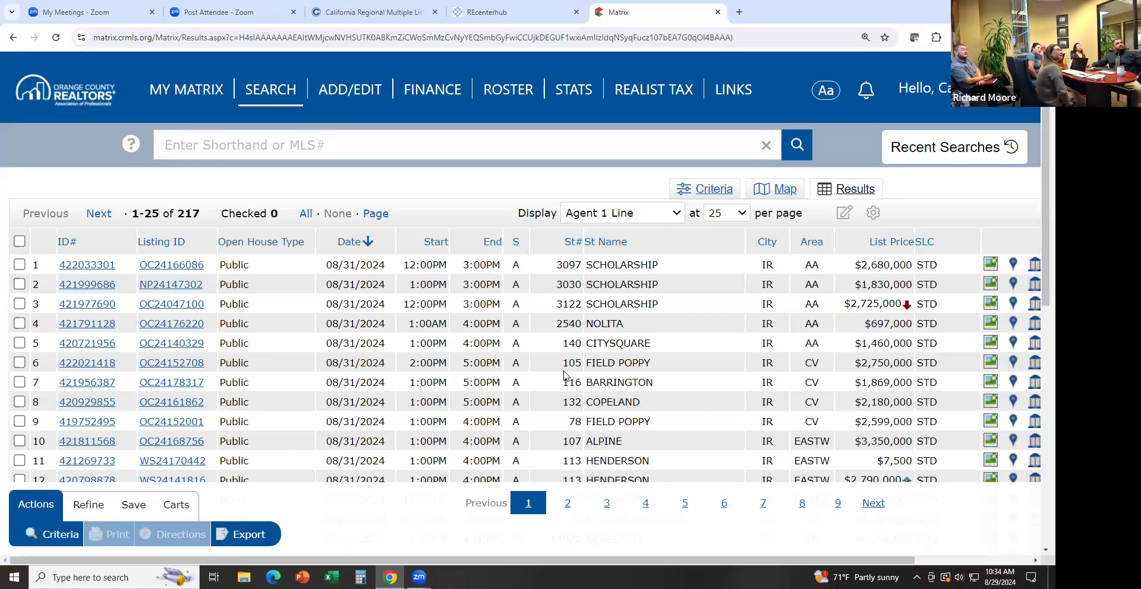
# Switch the results to the two-line agent layout and highlight the first listing's agent details
pyautogui.click(678, 215)
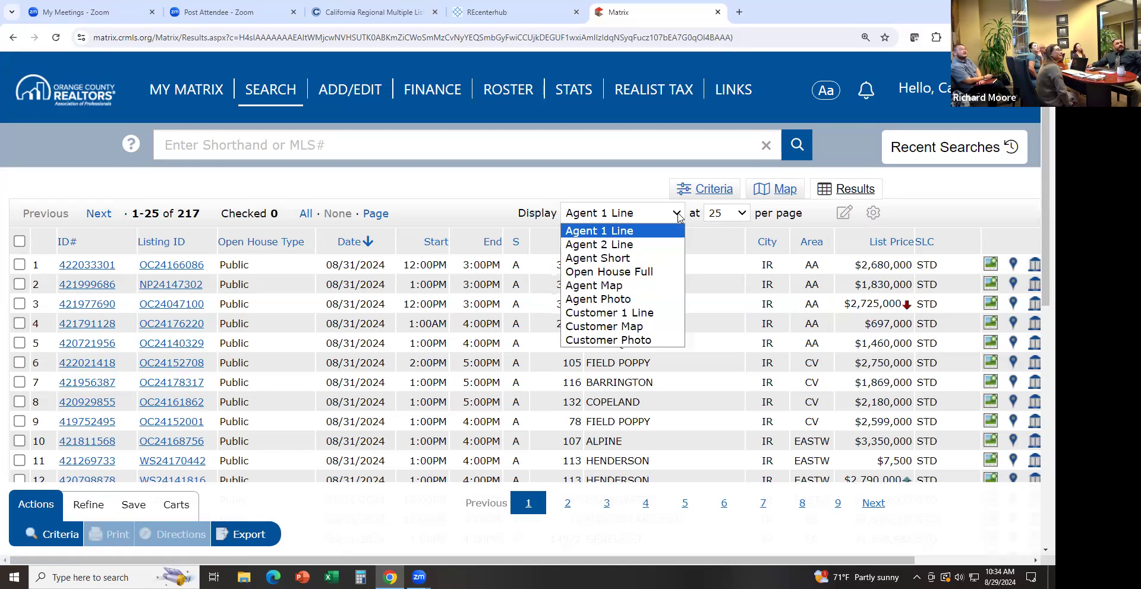
pyautogui.click(618, 245)
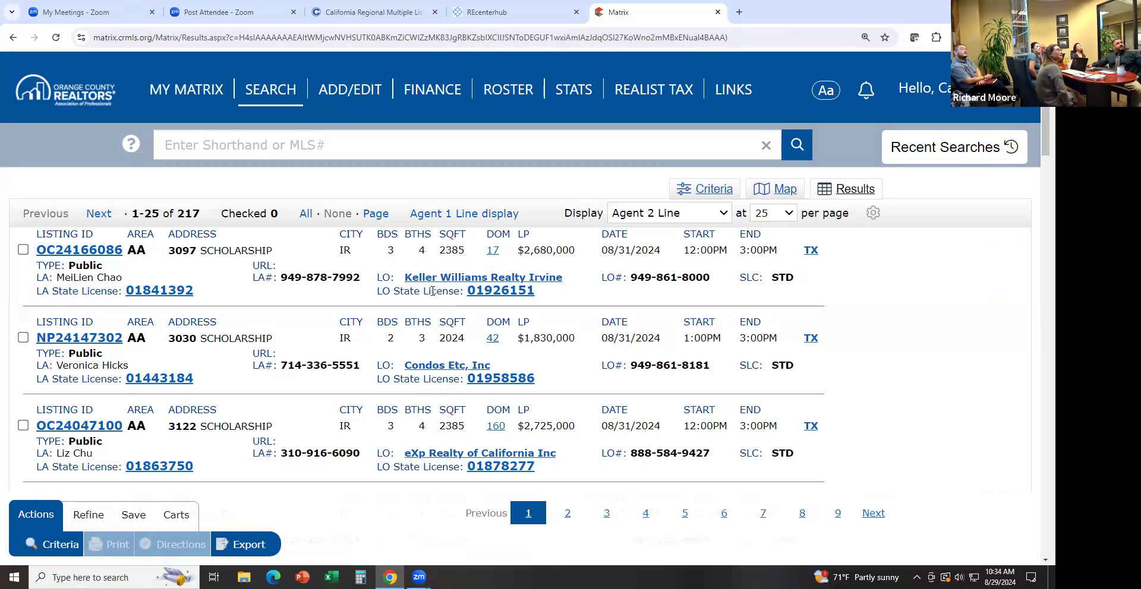
pyautogui.moveTo(74, 277); pyautogui.dragTo(36, 278)
pyautogui.moveTo(614, 272); pyautogui.dragTo(616, 274)
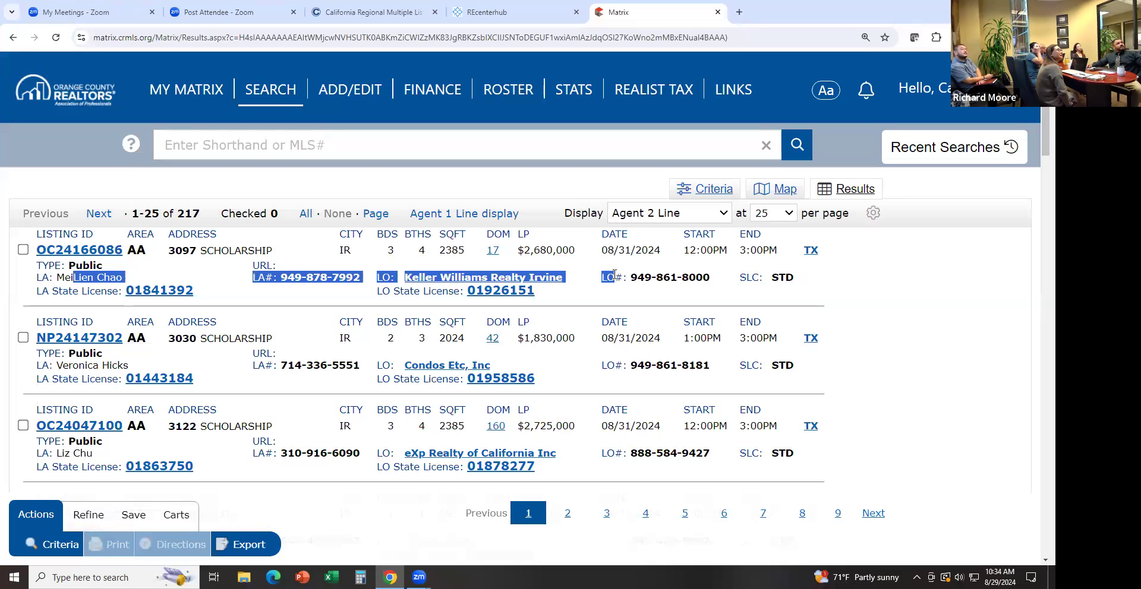
pyautogui.click(865, 280)
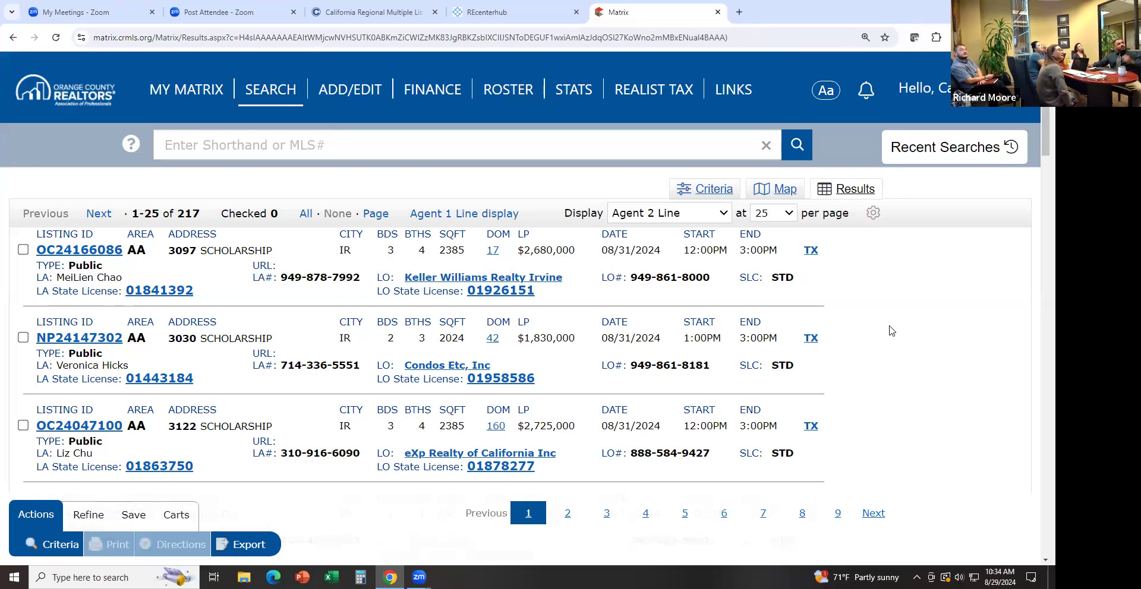
# Scroll the open house results back to the top and show Search > Residential options
pyautogui.scroll(-2, 889, 329)
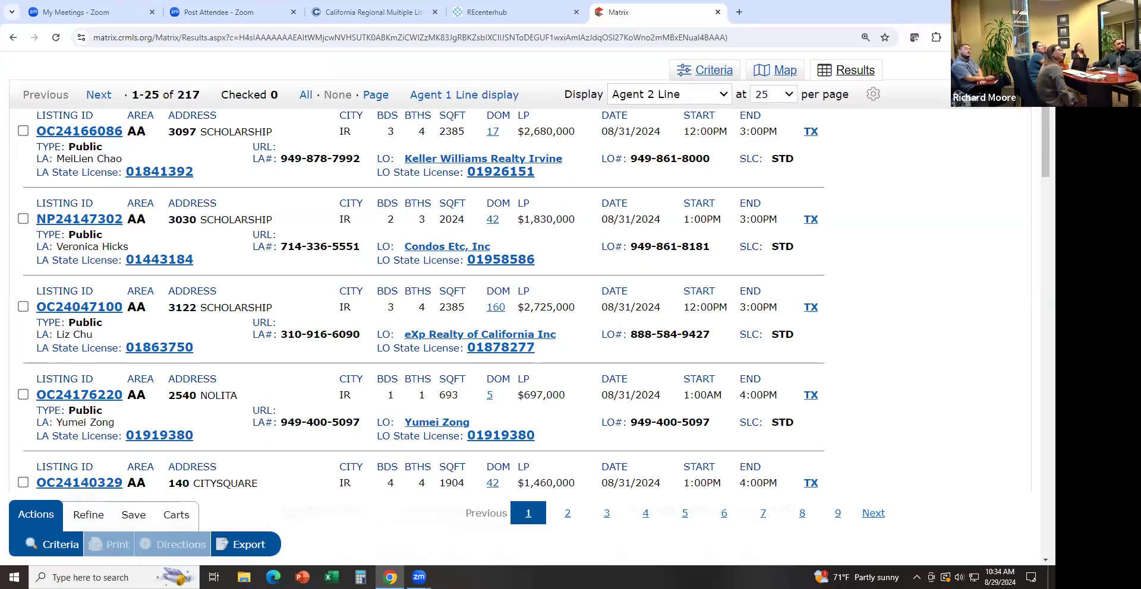
pyautogui.scroll(-7, 416, 297)
pyautogui.scroll(-15, 416, 274)
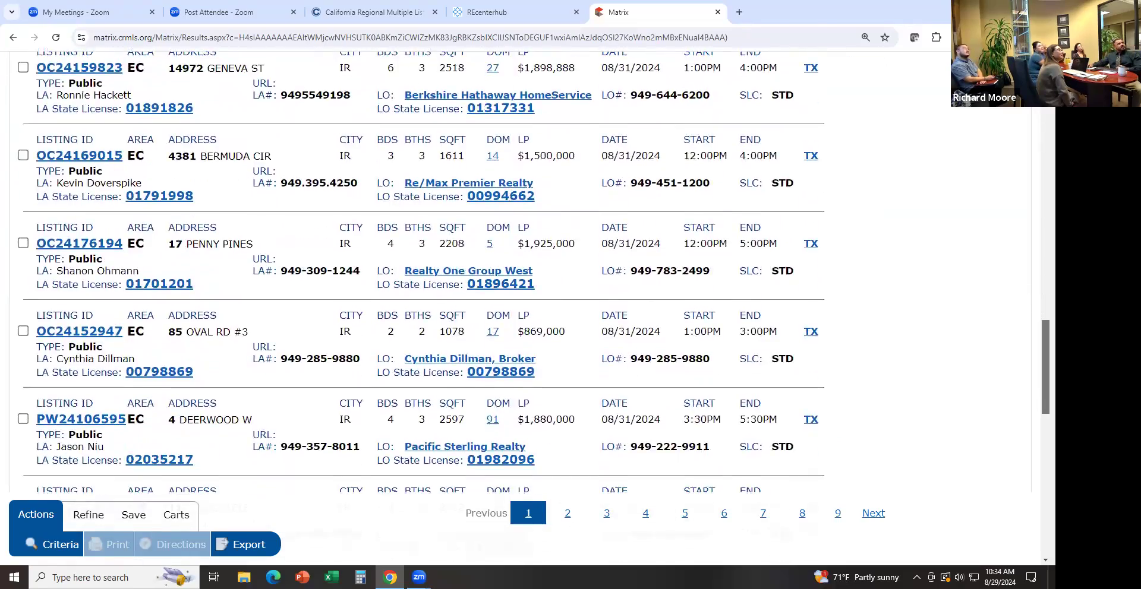
pyautogui.scroll(20, 416, 274)
pyautogui.moveTo(281, 114)
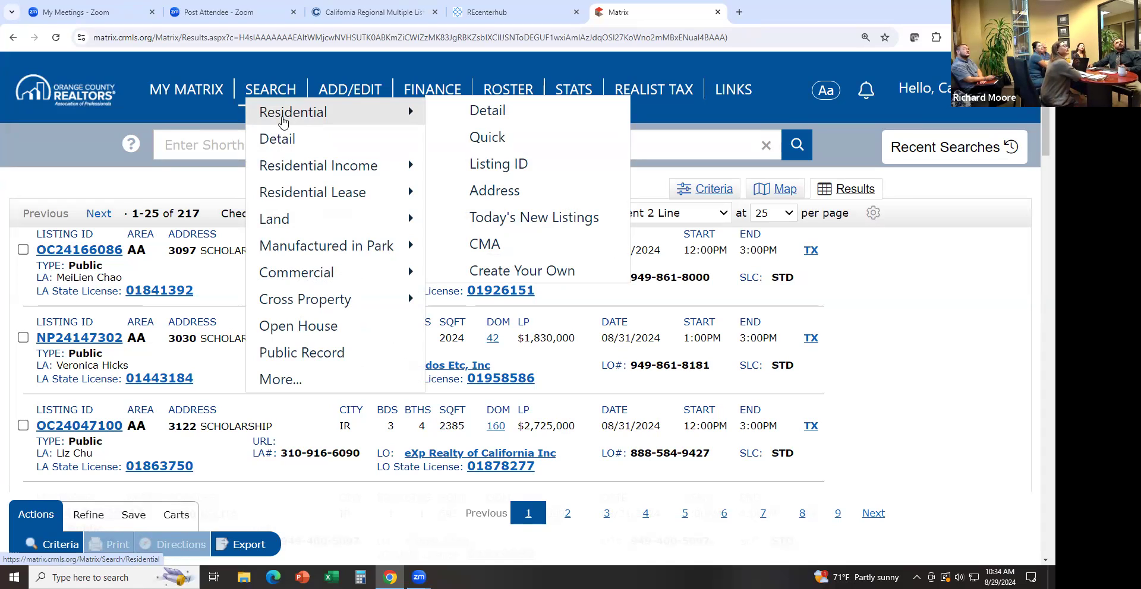
# Run a Residential Detail search for Active listings with County Orange and City Irvine
pyautogui.click(486, 119)
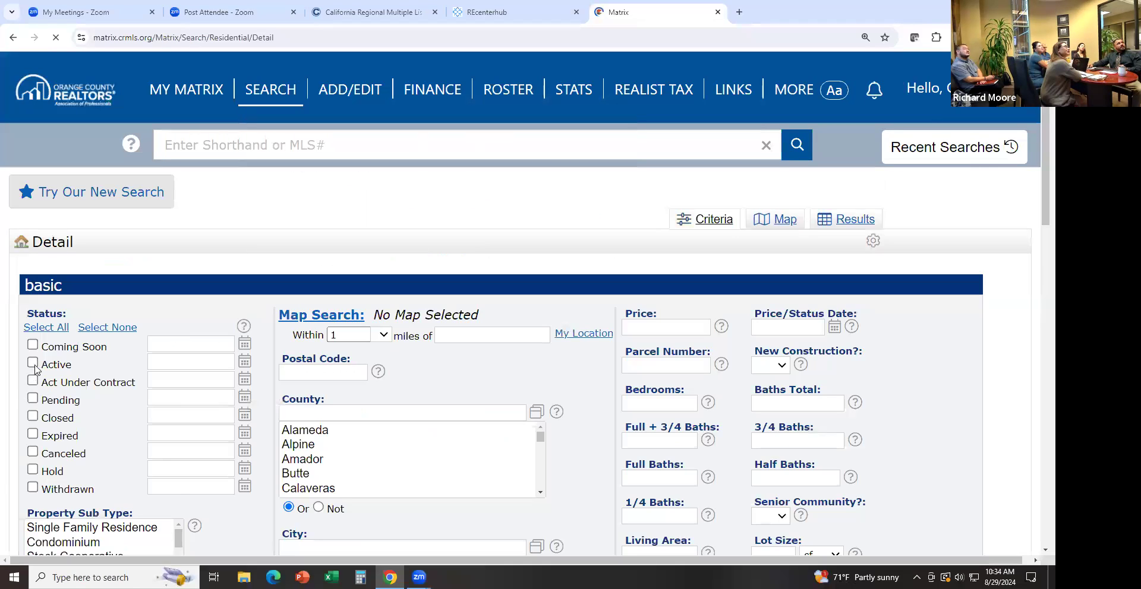
pyautogui.click(34, 363)
pyautogui.click(340, 410)
pyautogui.write('orange')
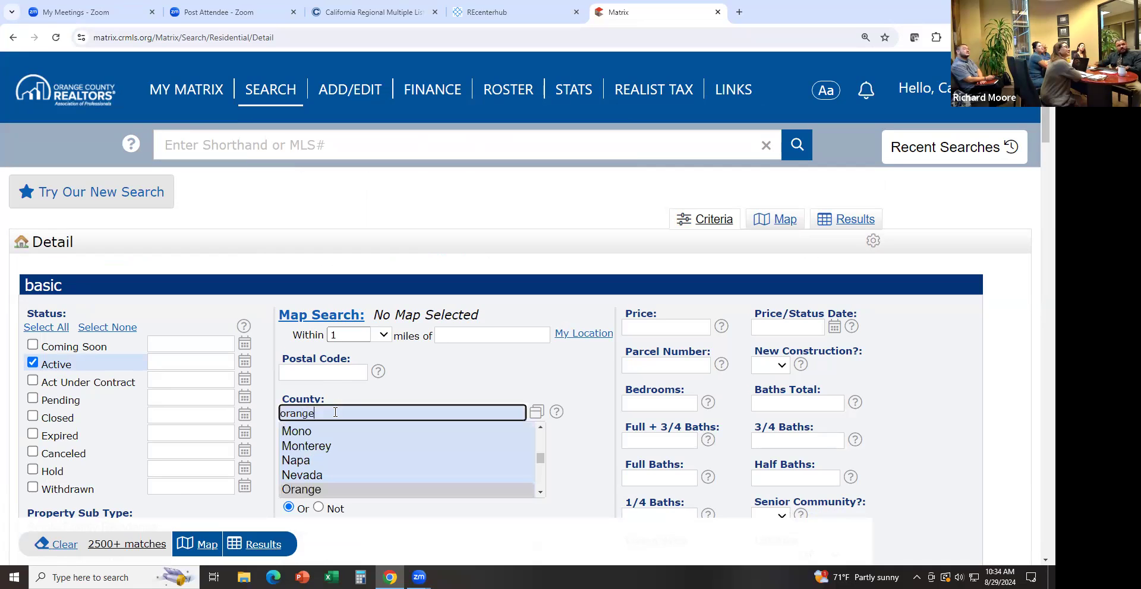
pyautogui.click(407, 374)
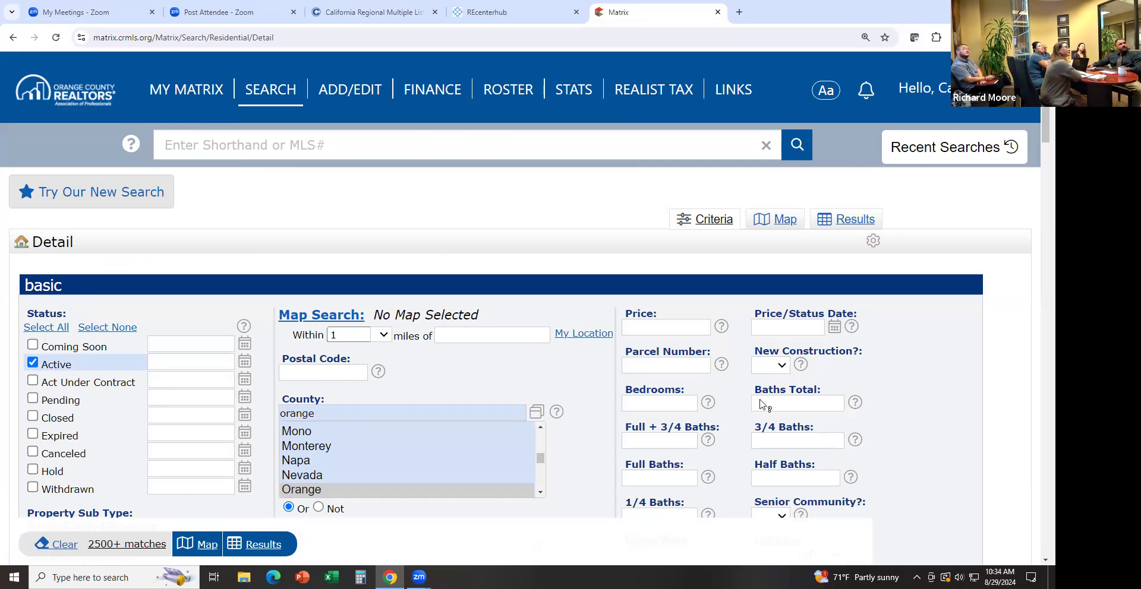
pyautogui.scroll(-5, 463, 239)
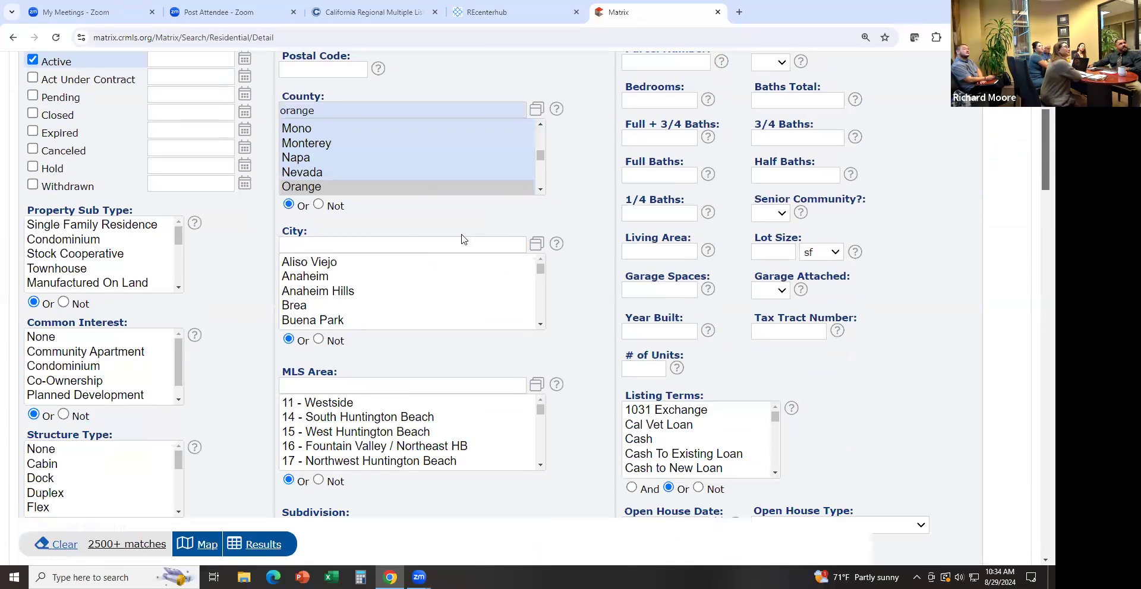
pyautogui.click(405, 242)
pyautogui.write('irvine')
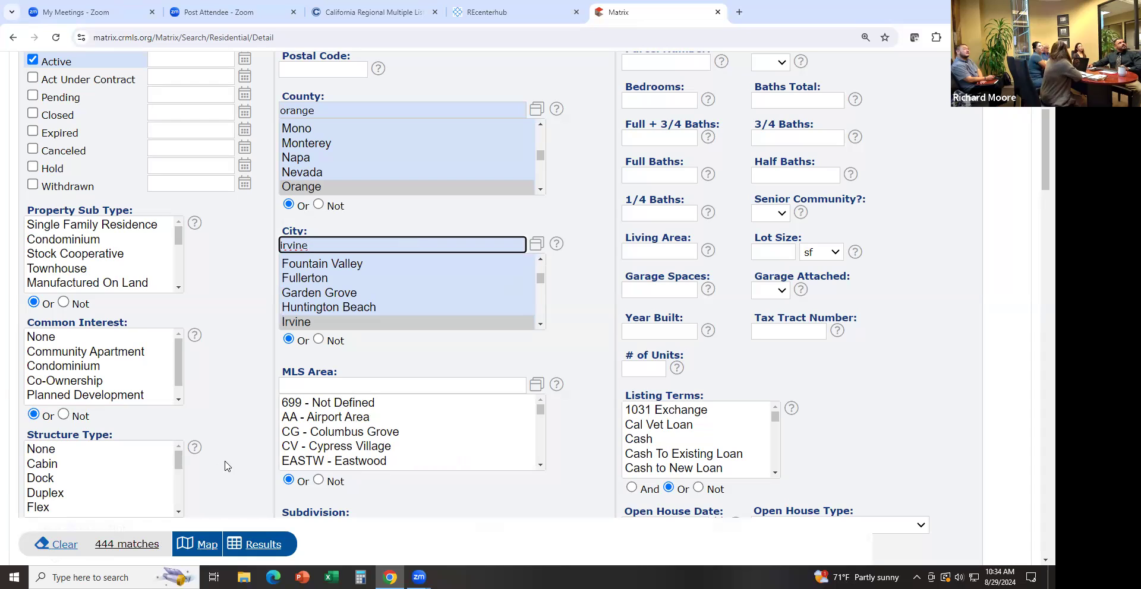
pyautogui.click(265, 547)
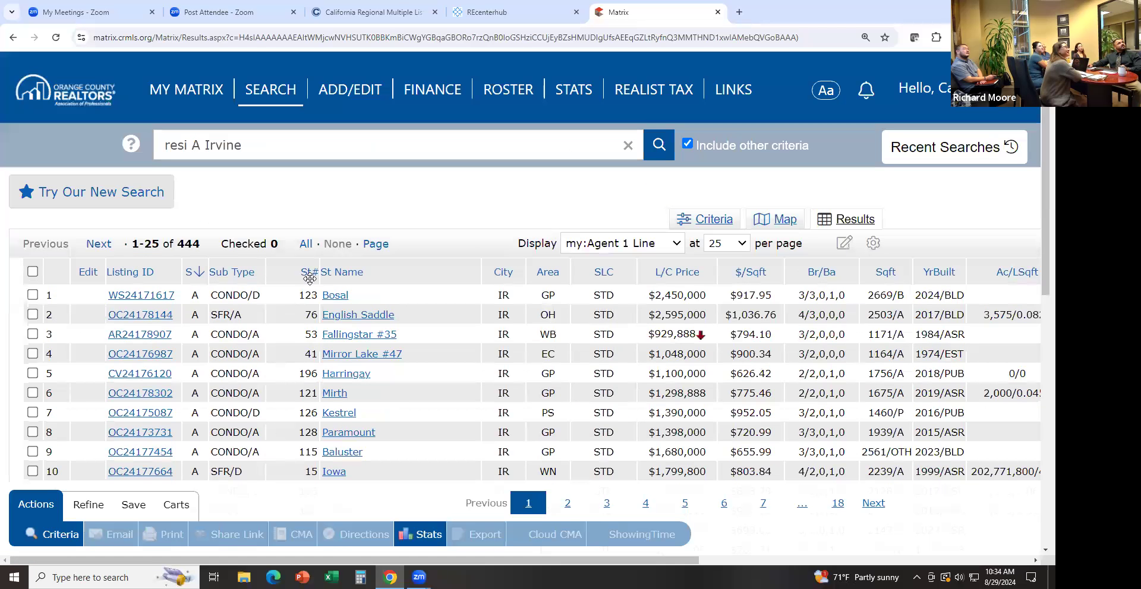
# Return to the search criteria and select every Property Sub Type option
pyautogui.click(58, 536)
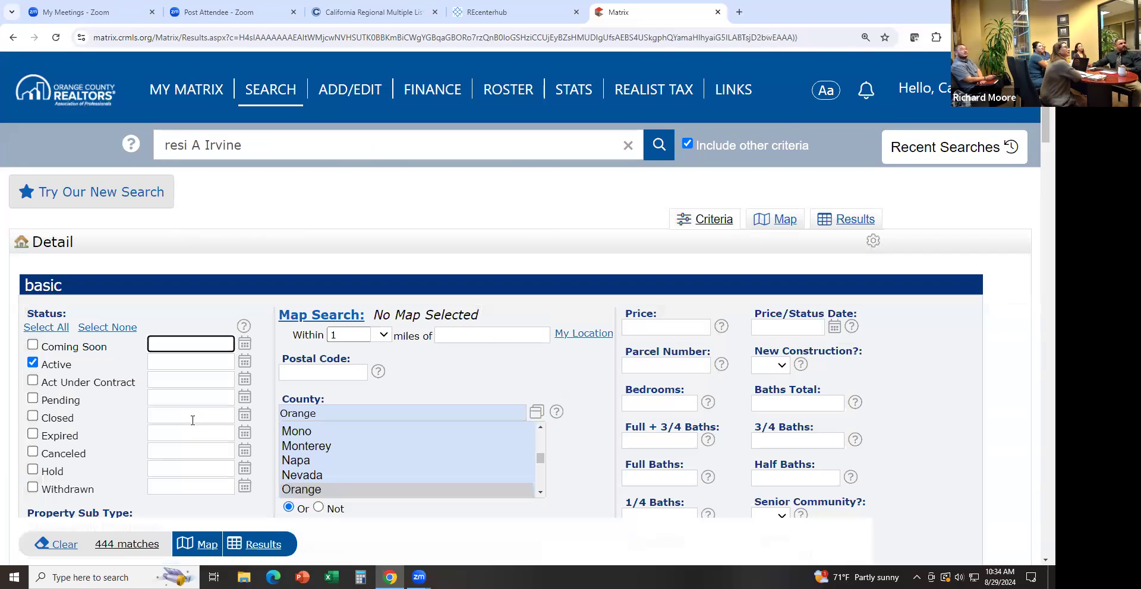
pyautogui.scroll(-1, 192, 420)
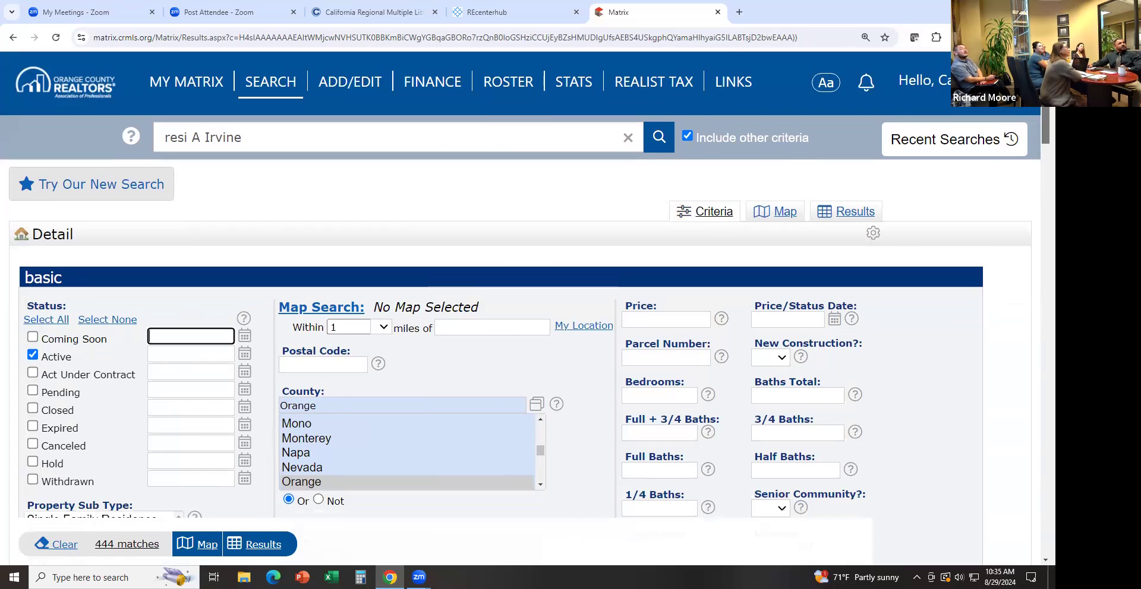
pyautogui.scroll(-10, 534, 286)
pyautogui.scroll(3, 535, 285)
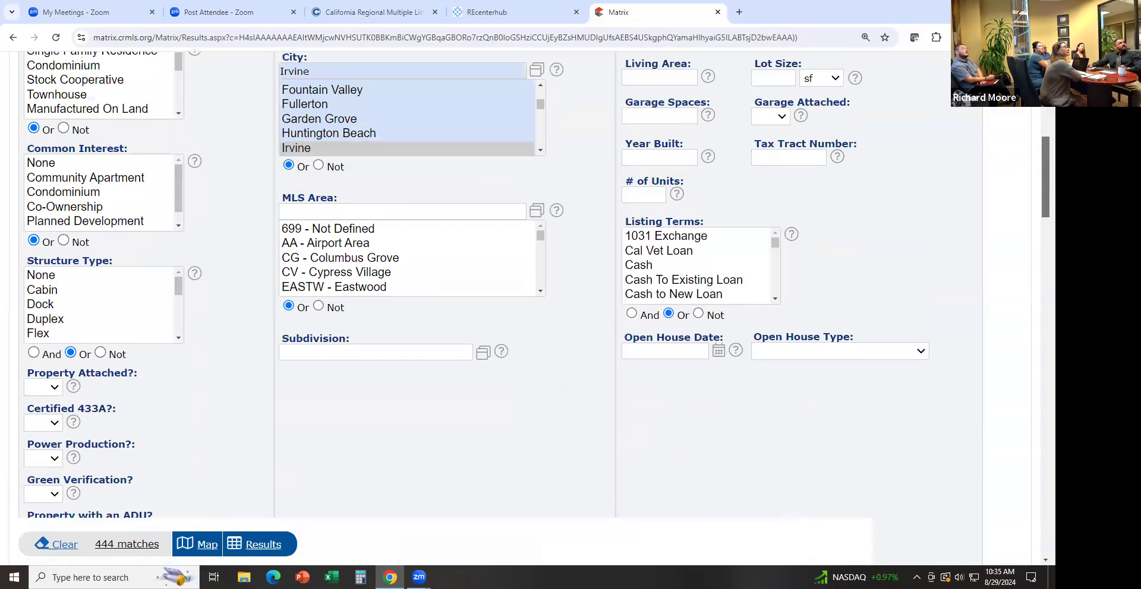
pyautogui.scroll(2, 389, 138)
pyautogui.moveTo(101, 181); pyautogui.dragTo(89, 237)
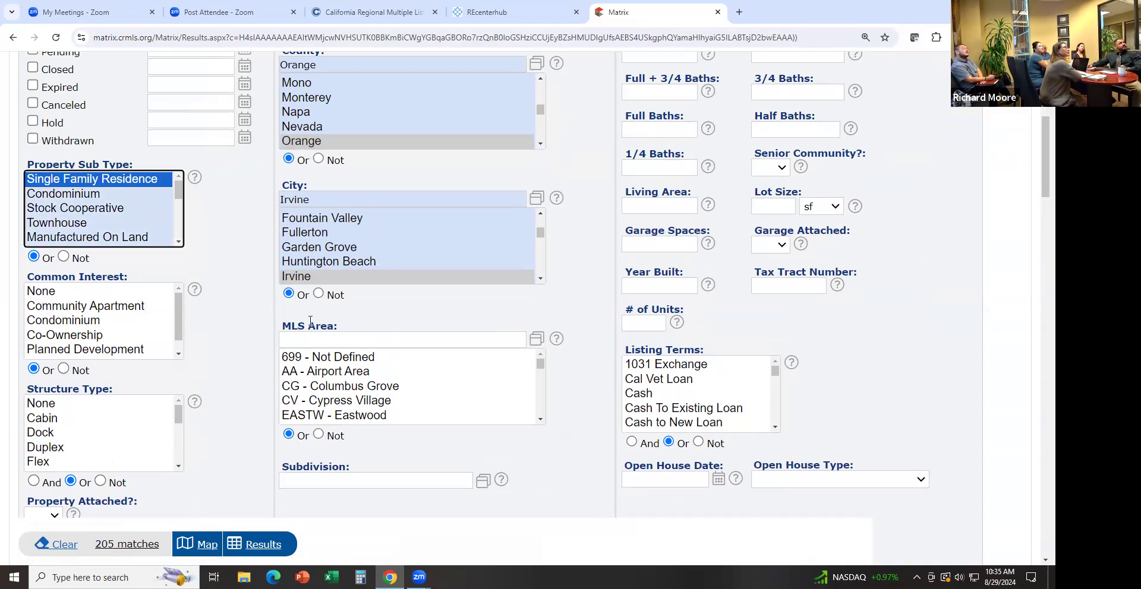
# Try limiting Property Attached to unattached, then reset it to blank
pyautogui.scroll(-4, 389, 285)
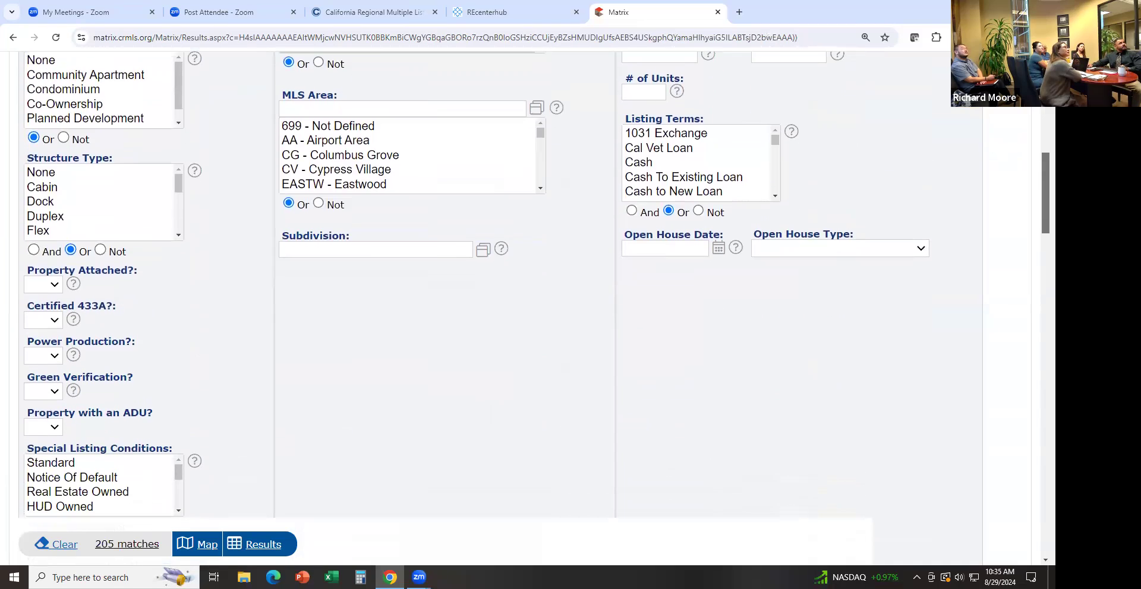
pyautogui.click(40, 287)
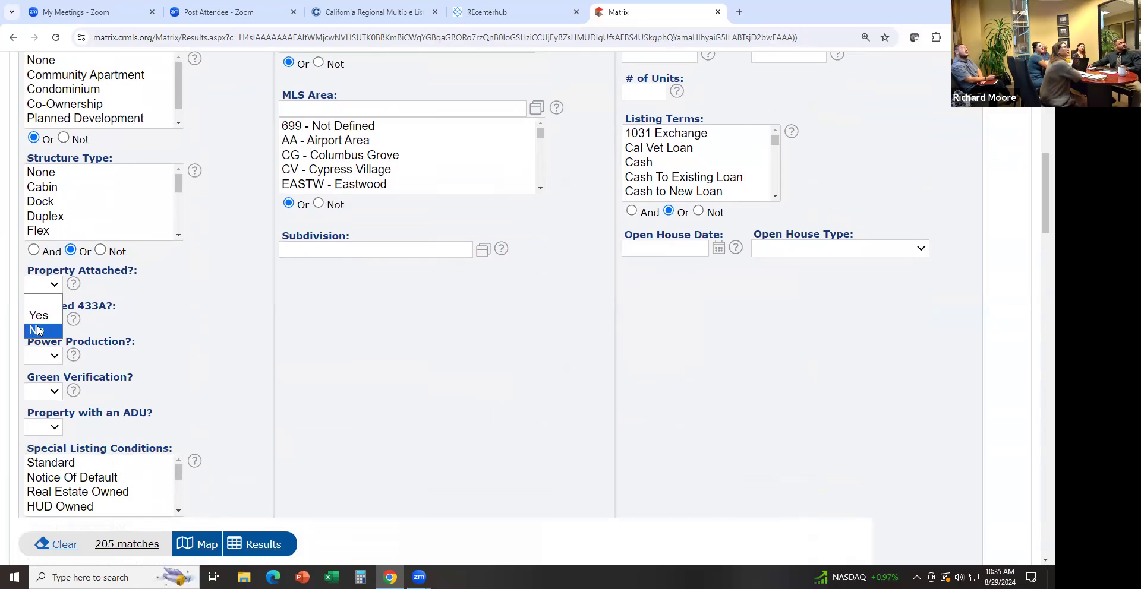
pyautogui.click(37, 326)
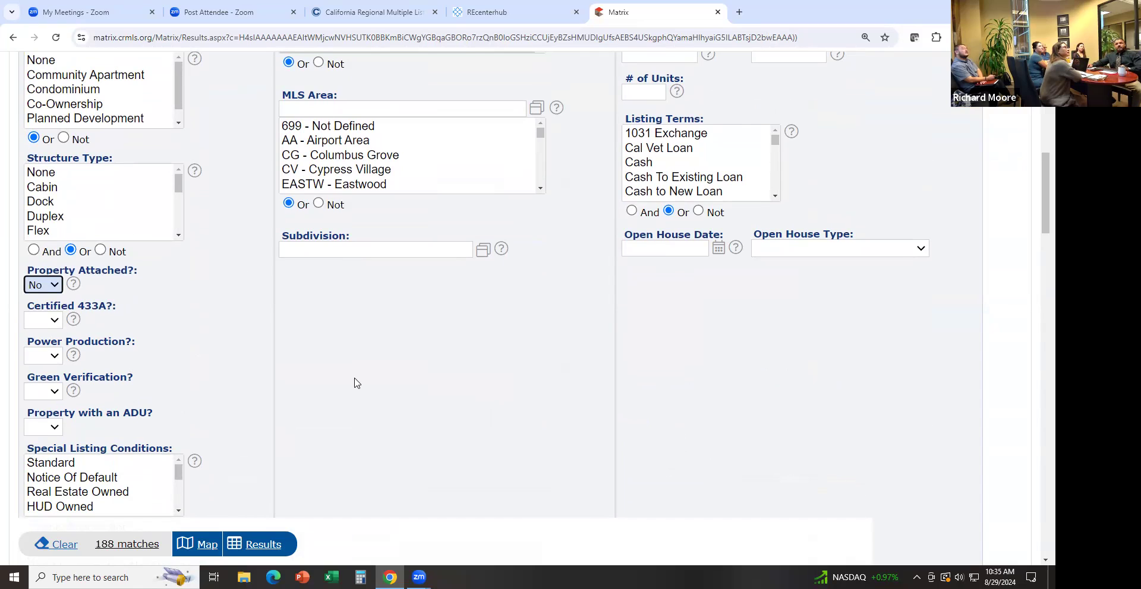
pyautogui.click(52, 285)
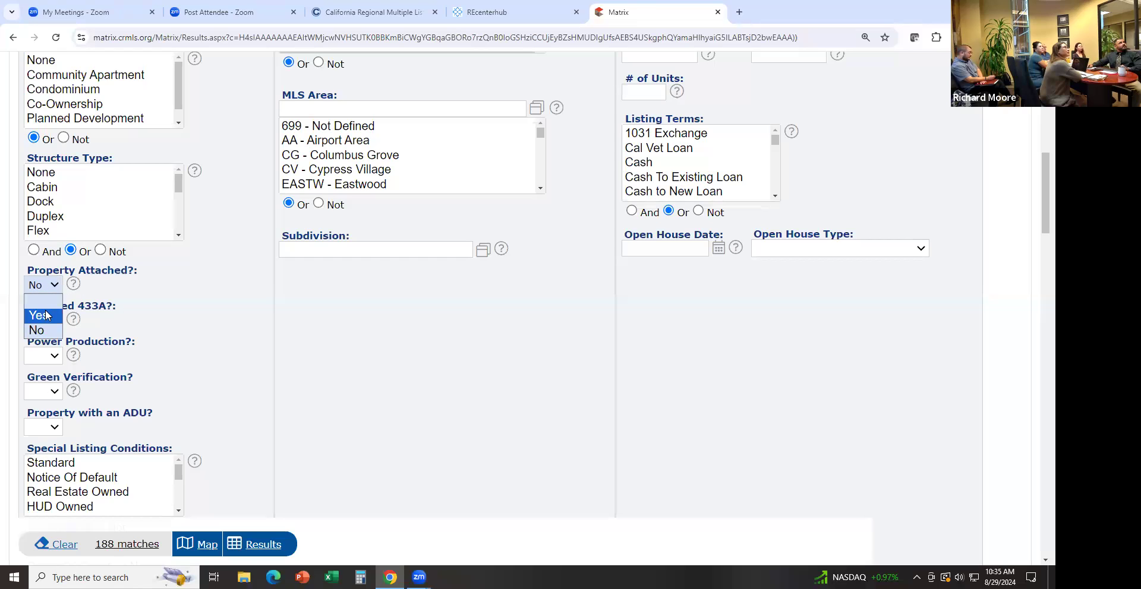
pyautogui.click(41, 302)
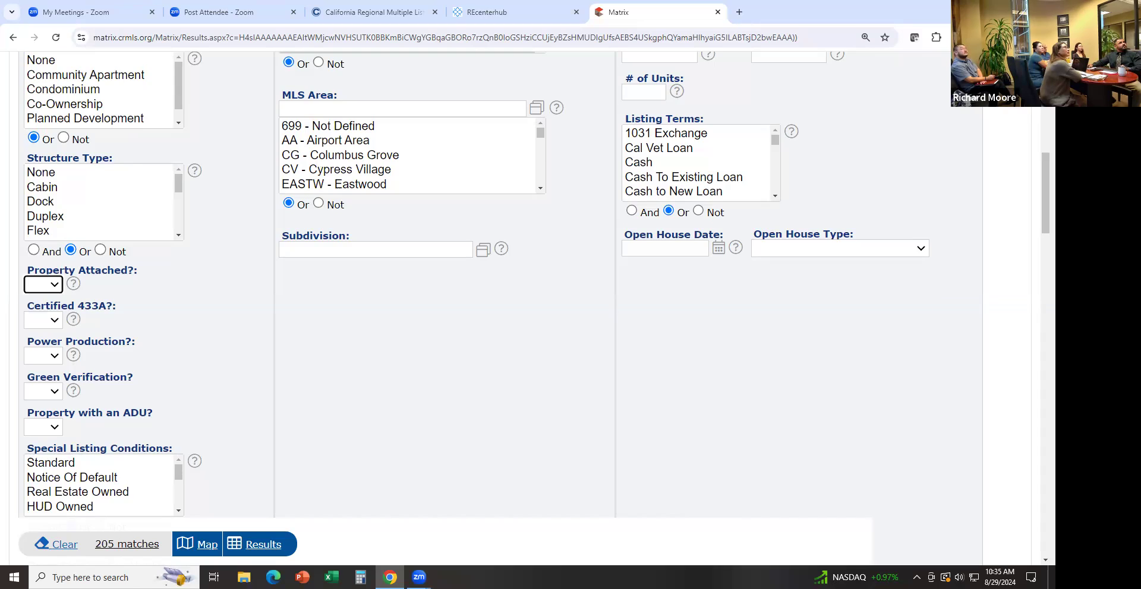
# Restrict the Property Sub Type to Condominium only
pyautogui.scroll(5, 416, 297)
pyautogui.click(64, 228)
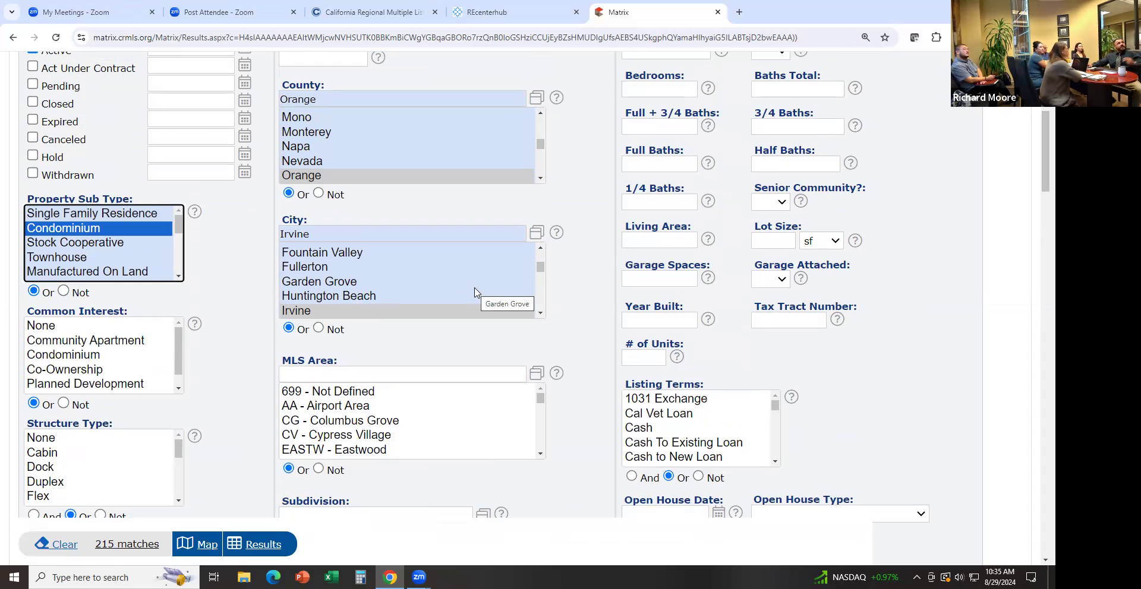
pyautogui.scroll(5, 523, 285)
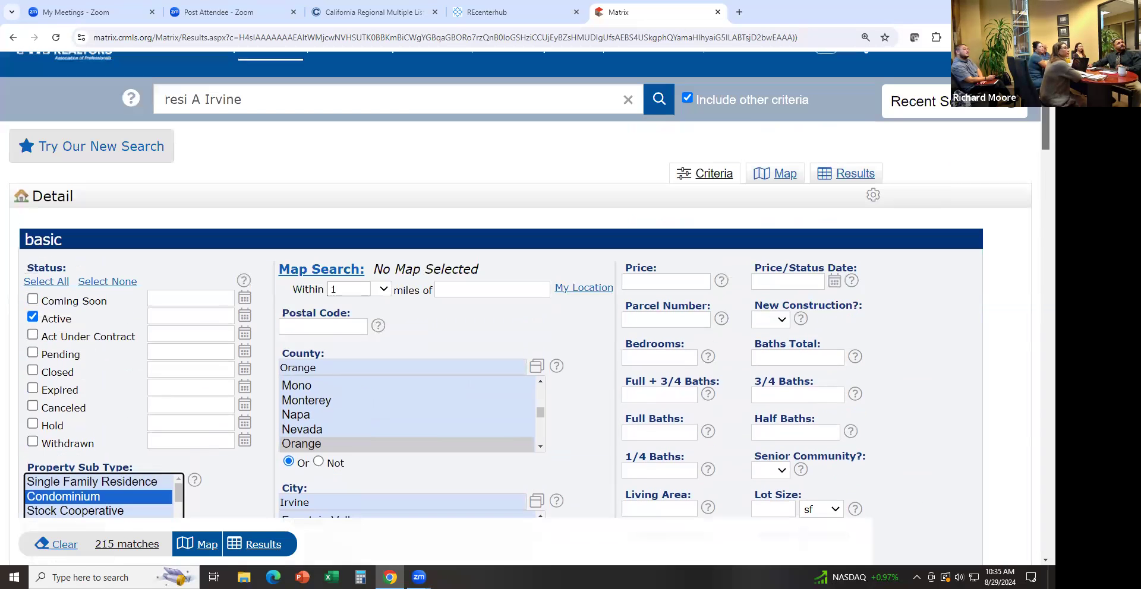
pyautogui.scroll(1, 523, 298)
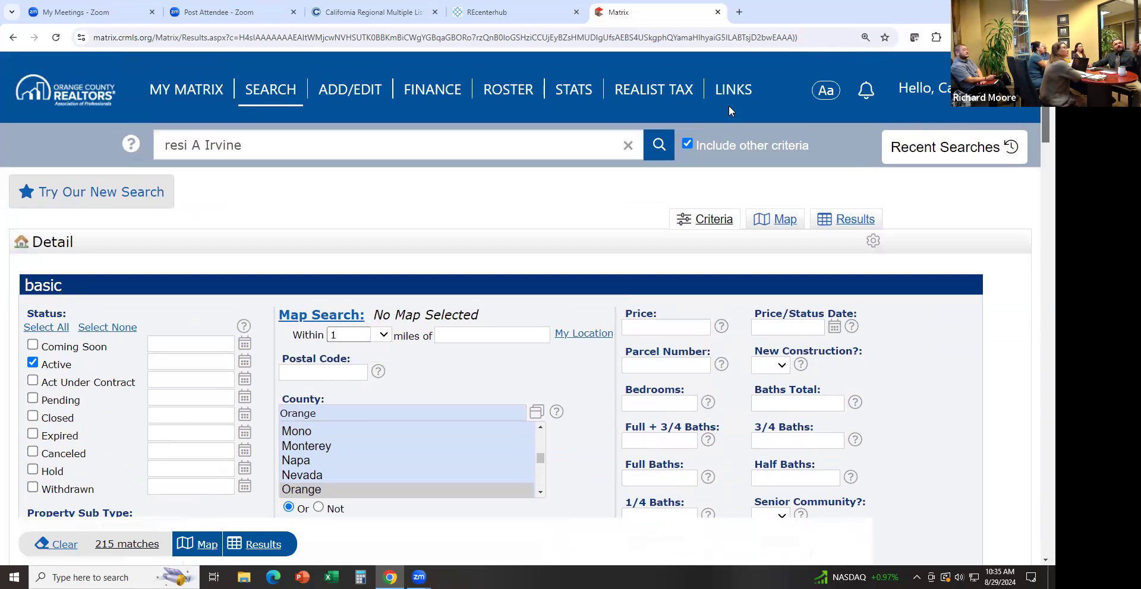
pyautogui.moveTo(524, 89)
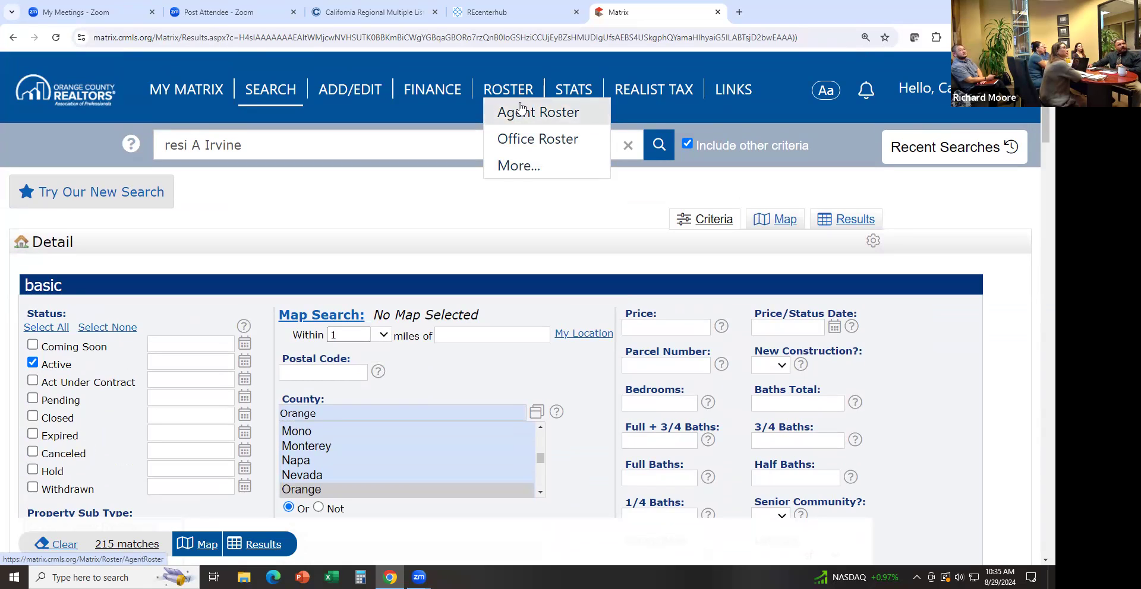
# Open the Agent Roster search form and try its First Name and Last Name fields
pyautogui.click(523, 111)
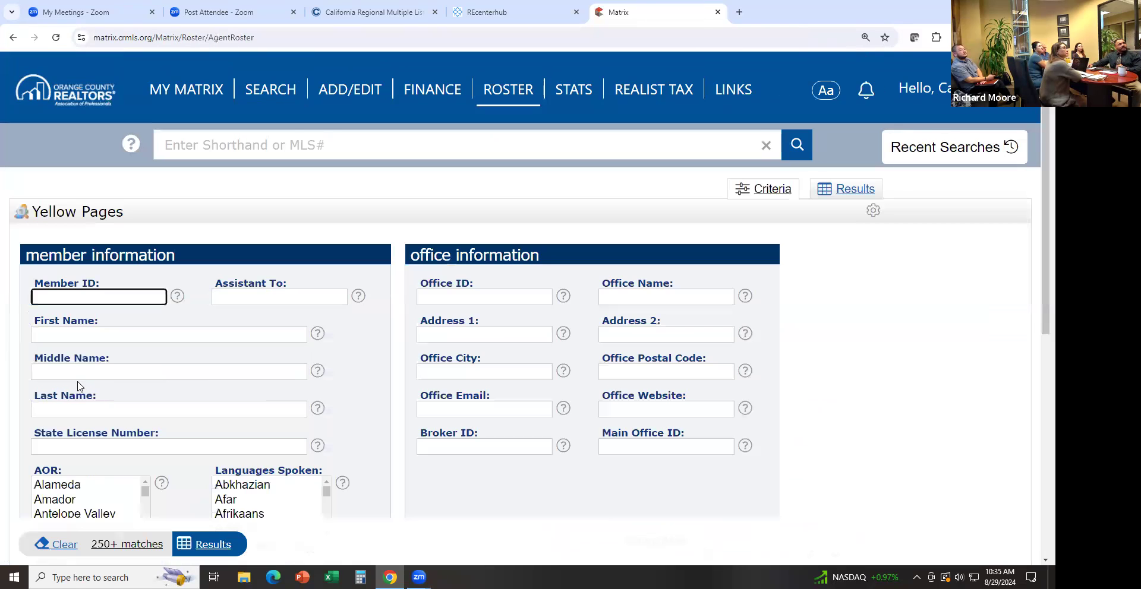
pyautogui.click(71, 335)
pyautogui.click(70, 407)
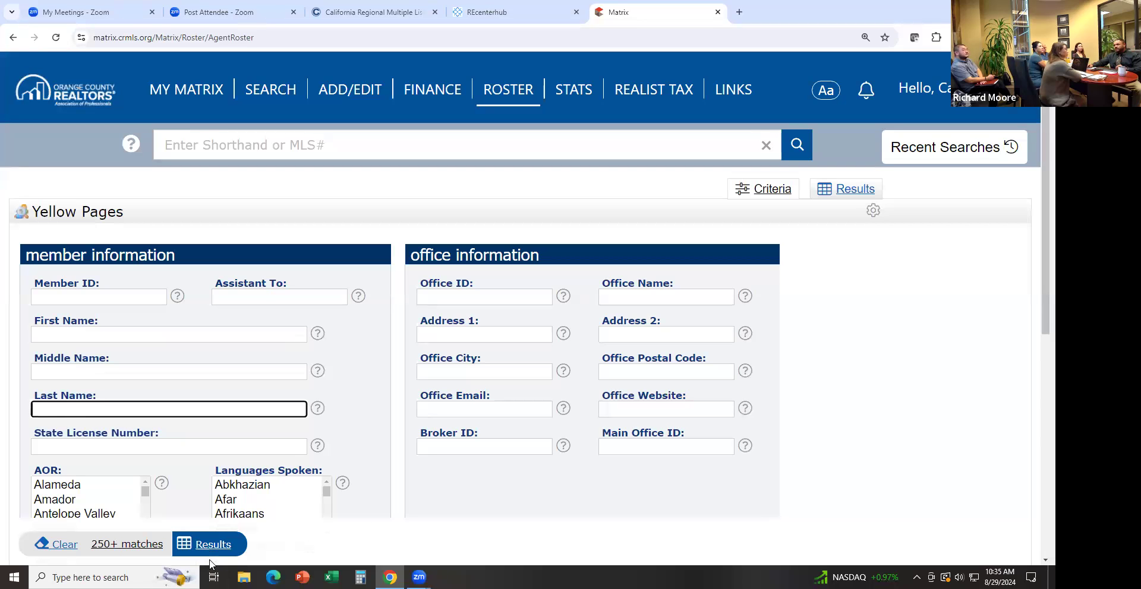
pyautogui.moveTo(280, 98)
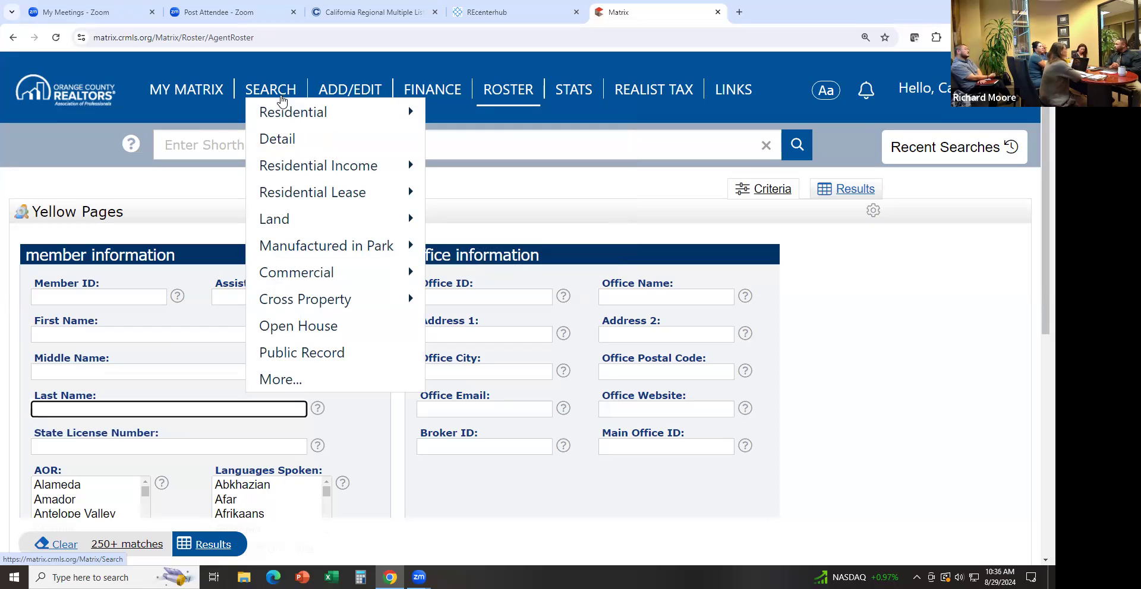
pyautogui.moveTo(386, 251)
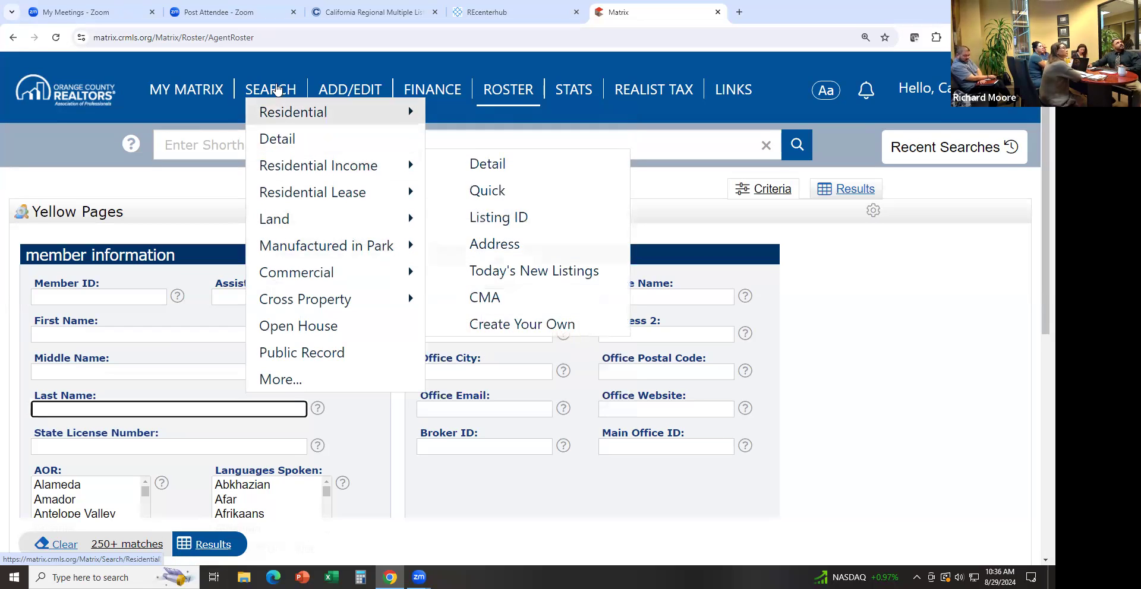
pyautogui.click(916, 294)
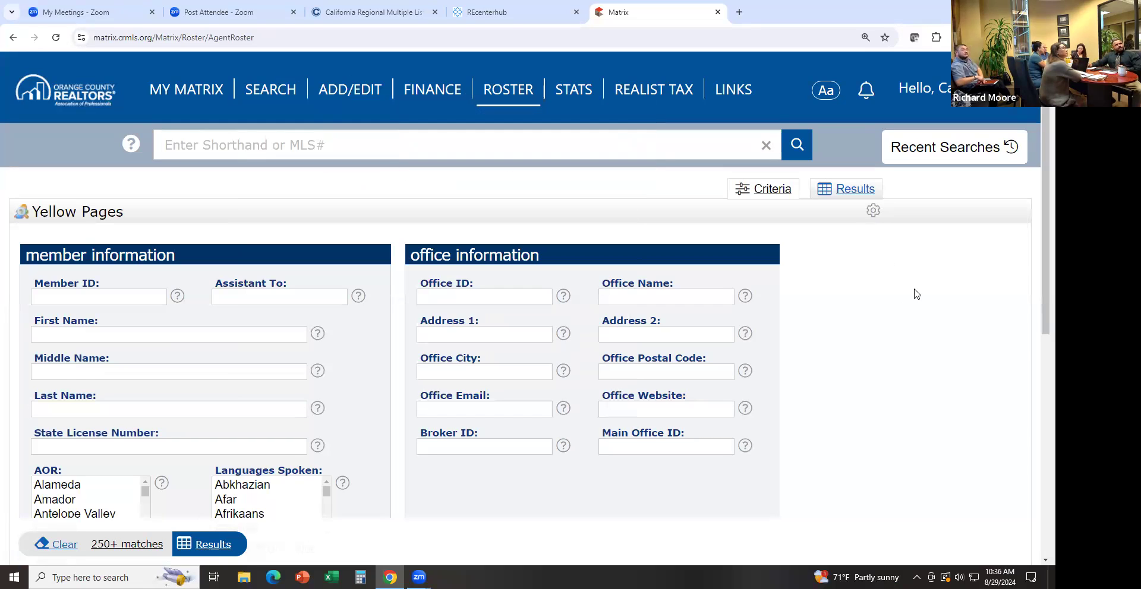
# Start a new residential listing and choose Orange as the Fill From Tax county
pyautogui.click(344, 90)
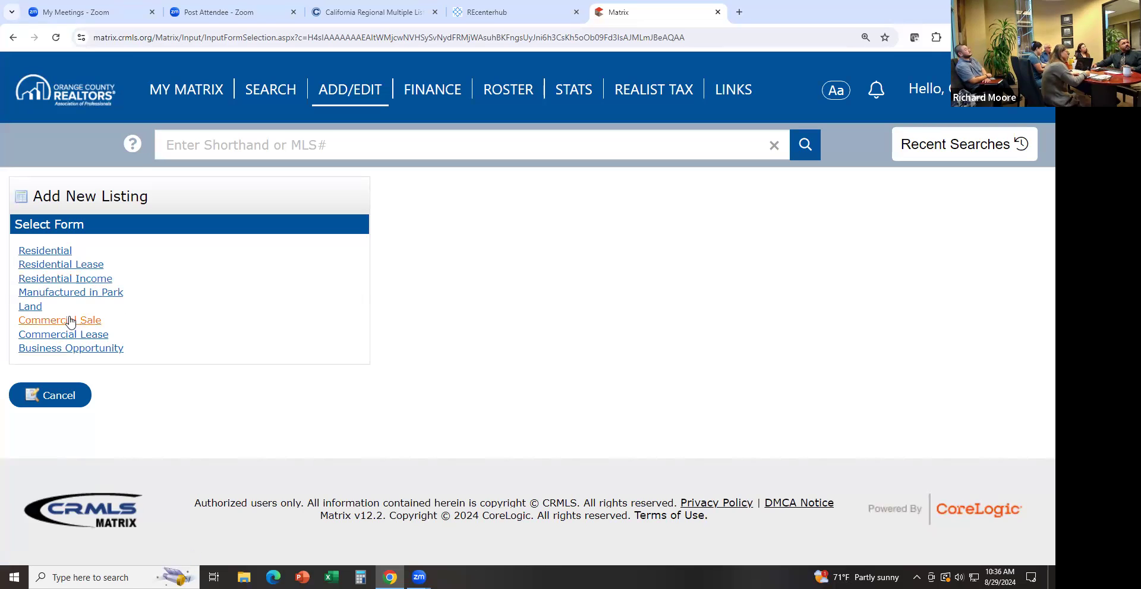
pyautogui.click(50, 252)
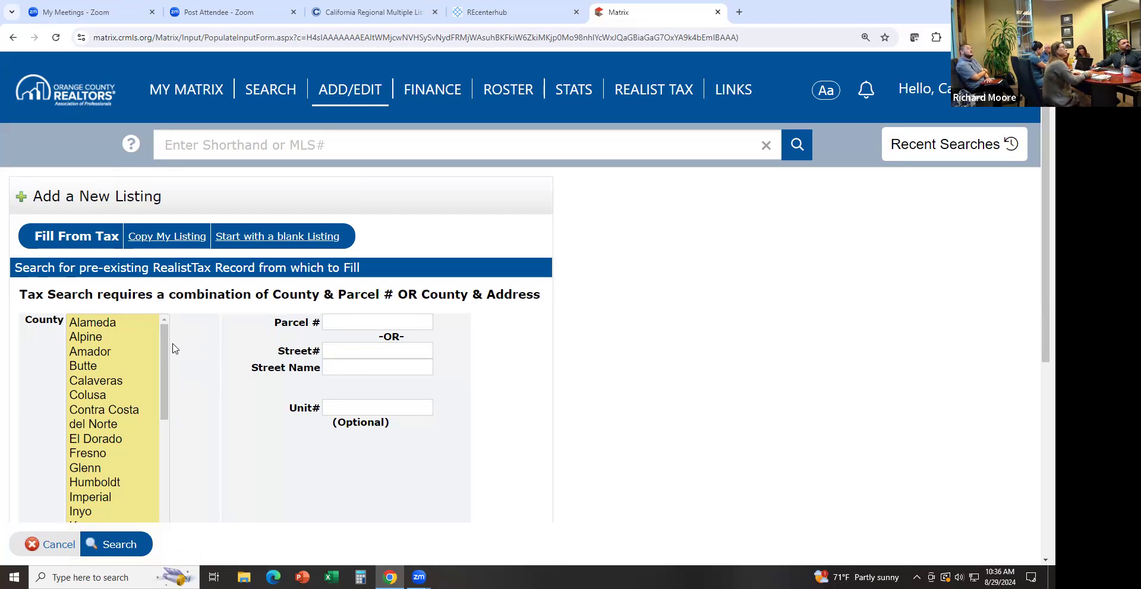
pyautogui.click(166, 369)
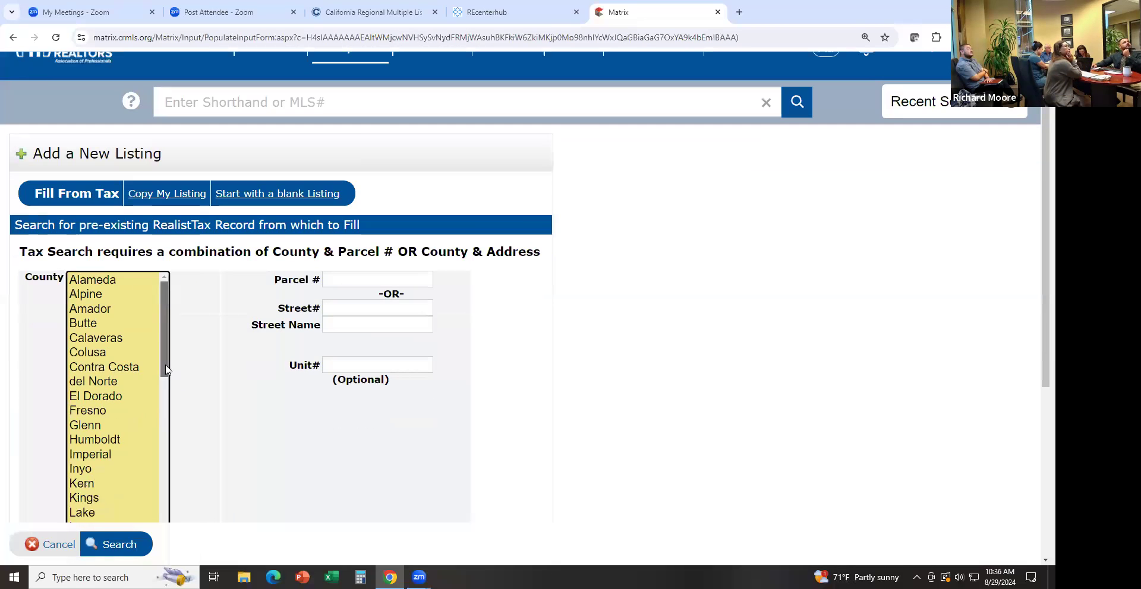
pyautogui.scroll(-3, 165, 369)
pyautogui.scroll(-4, 128, 439)
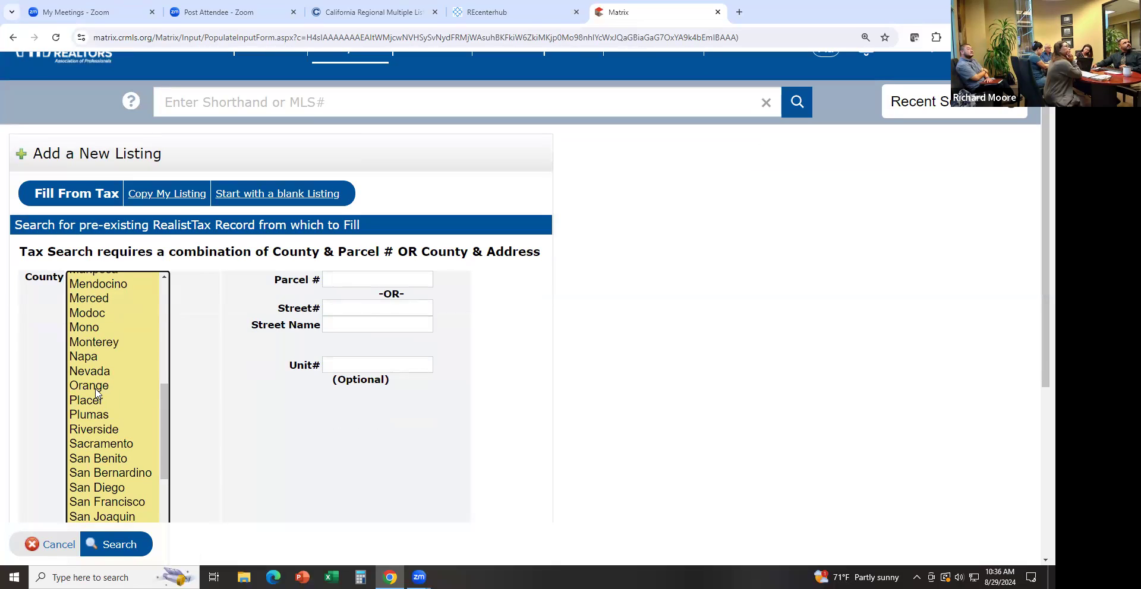
pyautogui.click(97, 386)
pyautogui.click(340, 306)
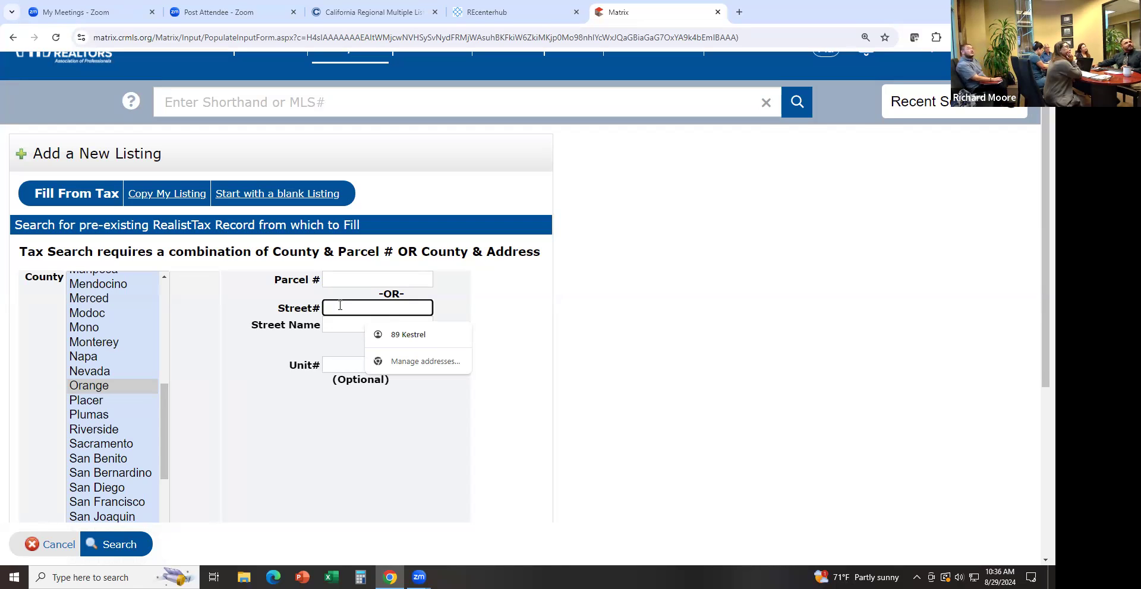
pyautogui.click(406, 334)
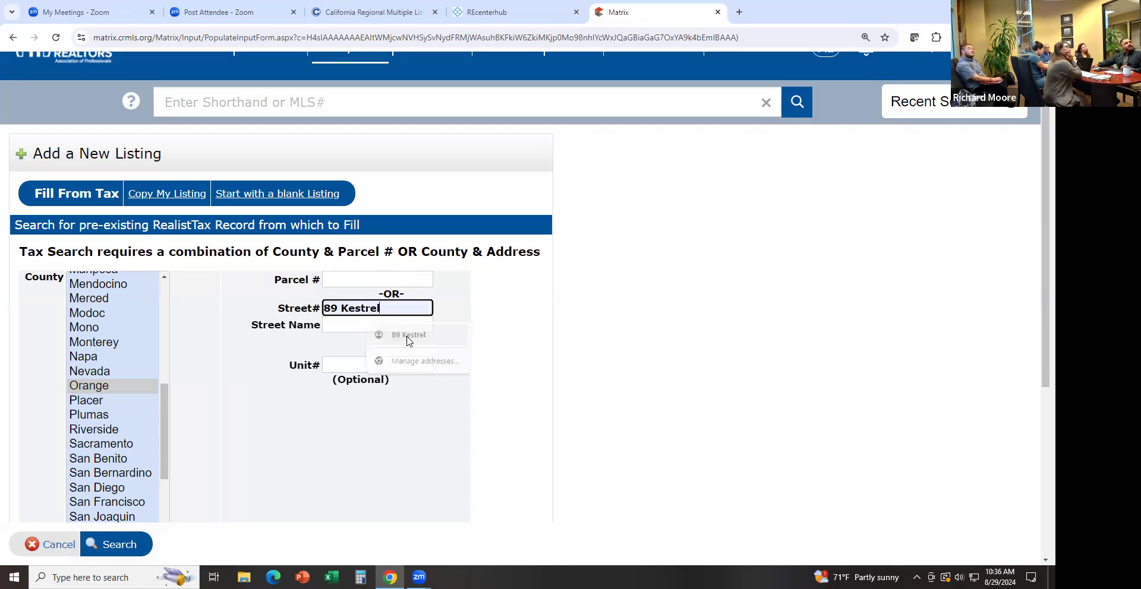
pyautogui.doubleClick(367, 310)
pyautogui.hotkey('ctrl', 'c')
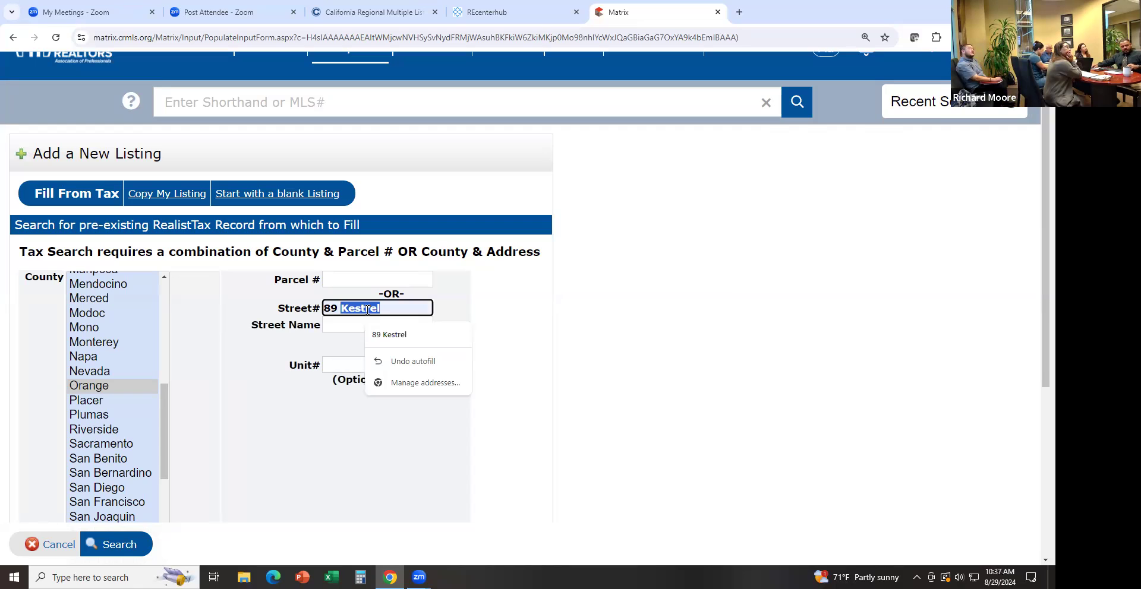
pyautogui.press('BackSpace')
pyautogui.click(338, 326)
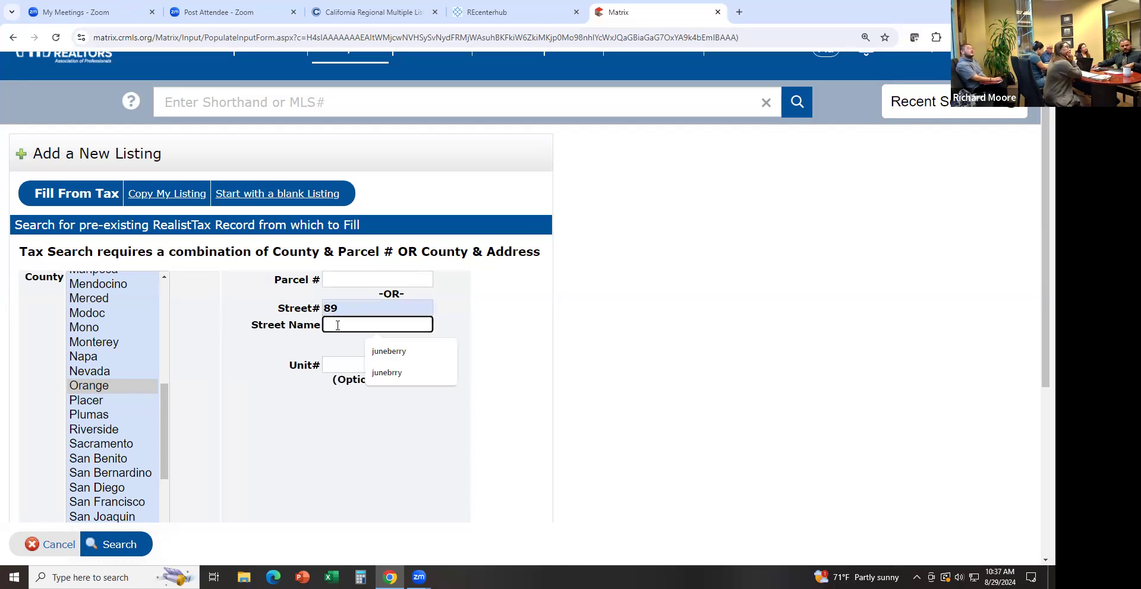
pyautogui.hotkey('ctrl', 'v')
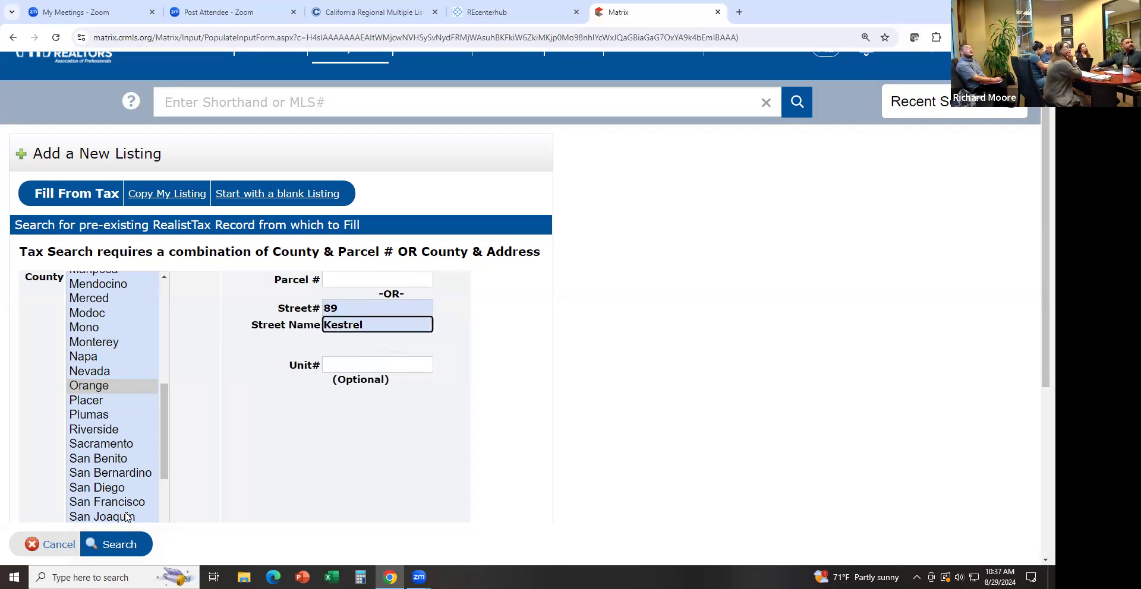
pyautogui.click(119, 544)
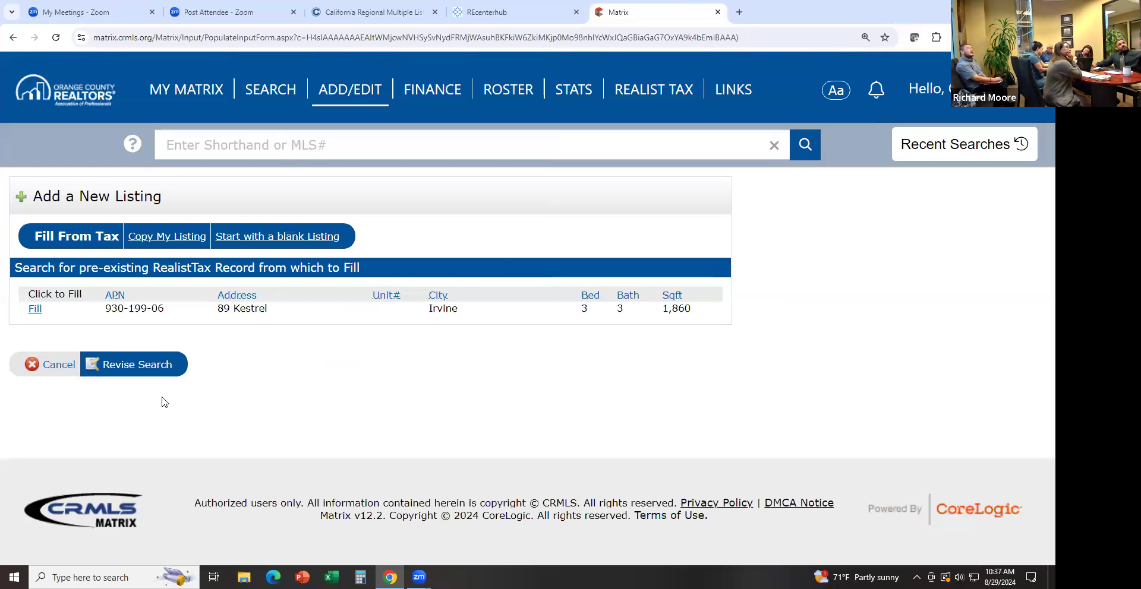
pyautogui.click(35, 309)
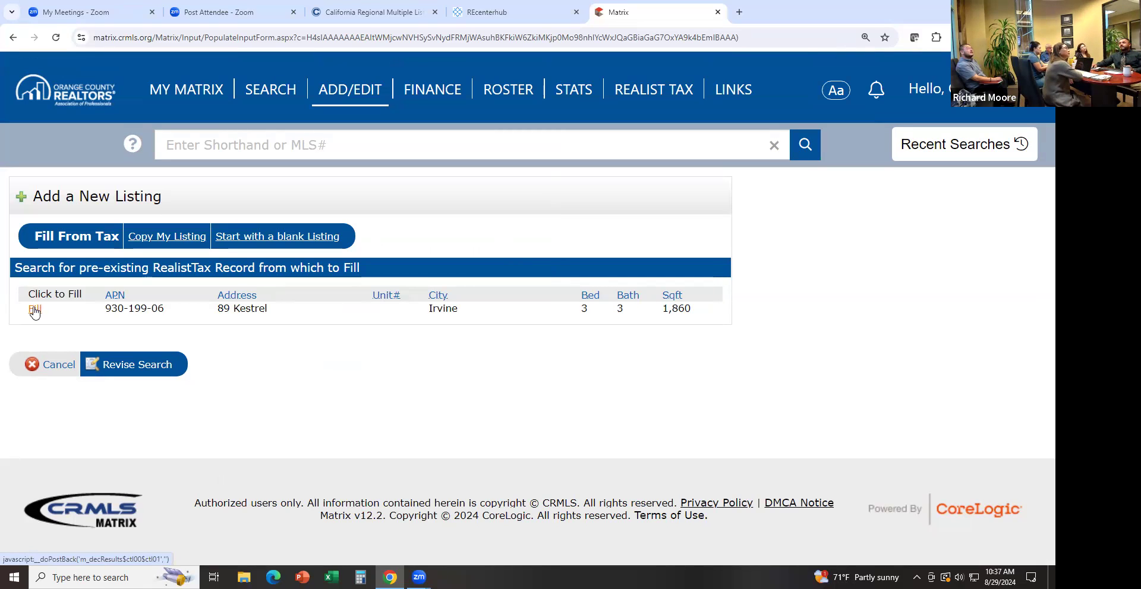
pyautogui.click(34, 309)
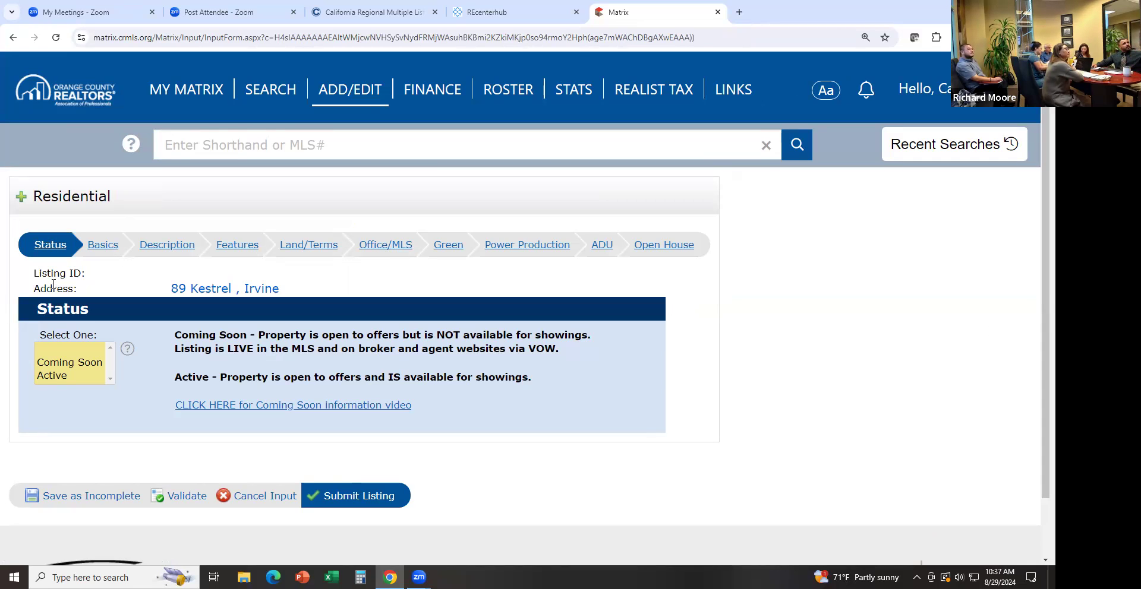
pyautogui.click(104, 246)
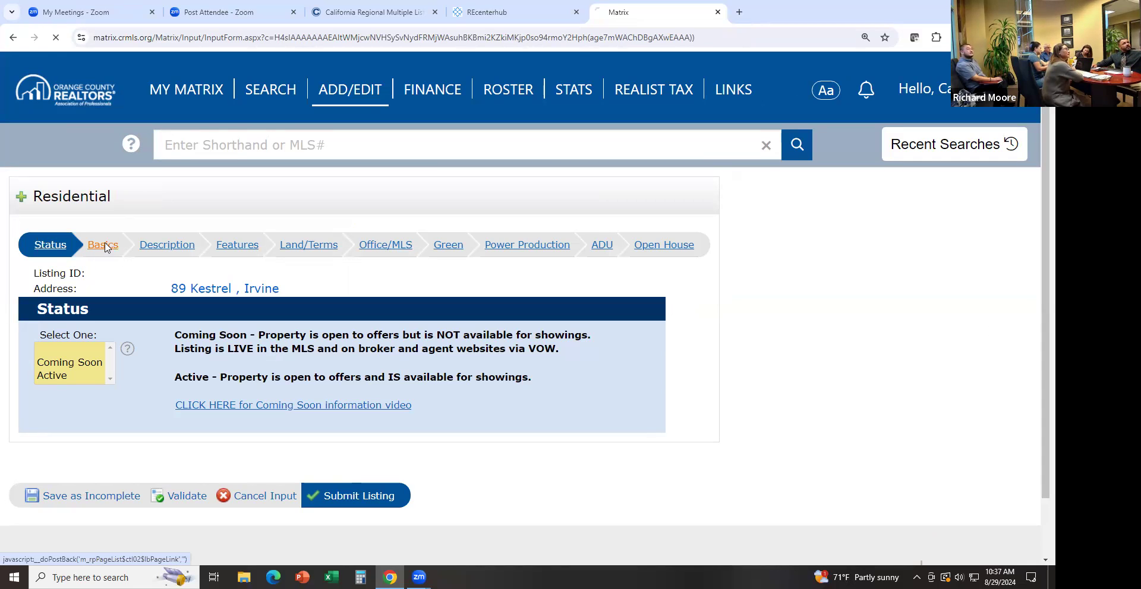
pyautogui.scroll(-1, 238, 396)
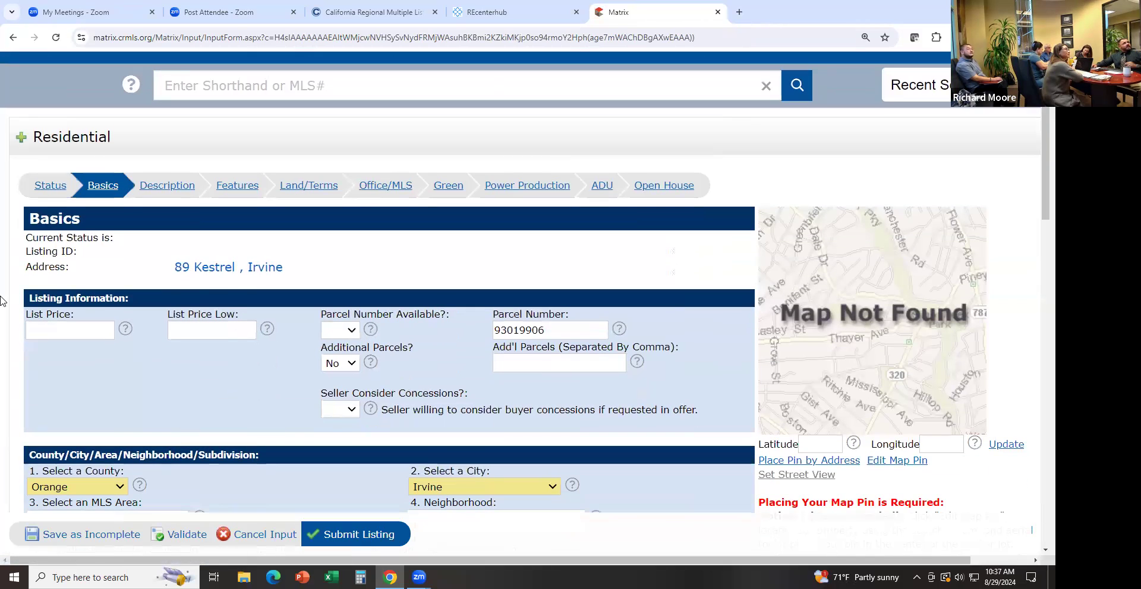
pyautogui.scroll(-12, 524, 282)
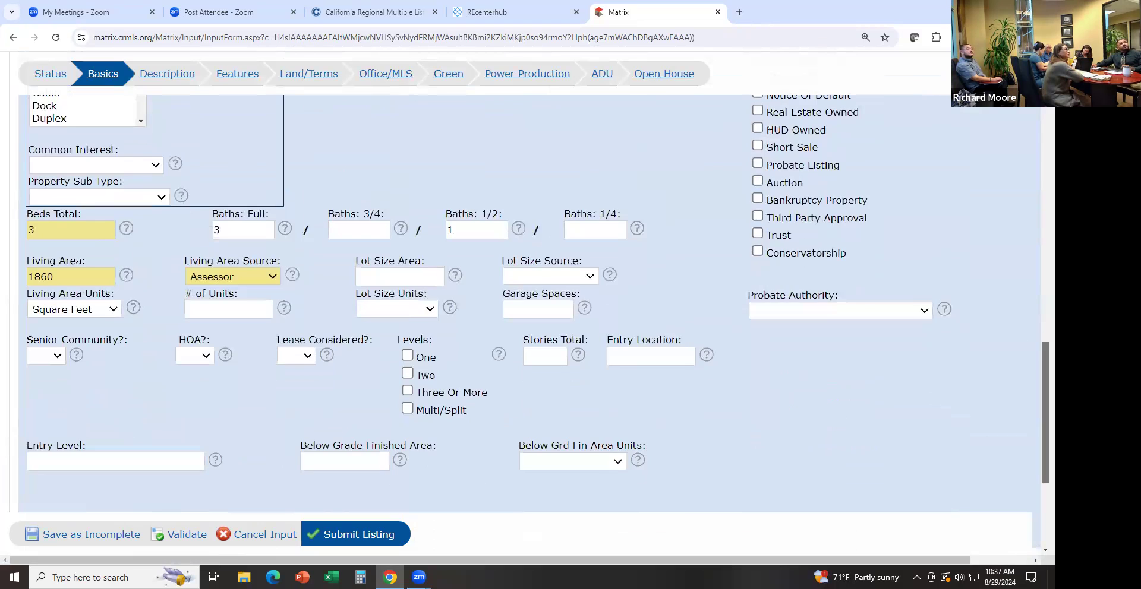
pyautogui.scroll(12, 65, 78)
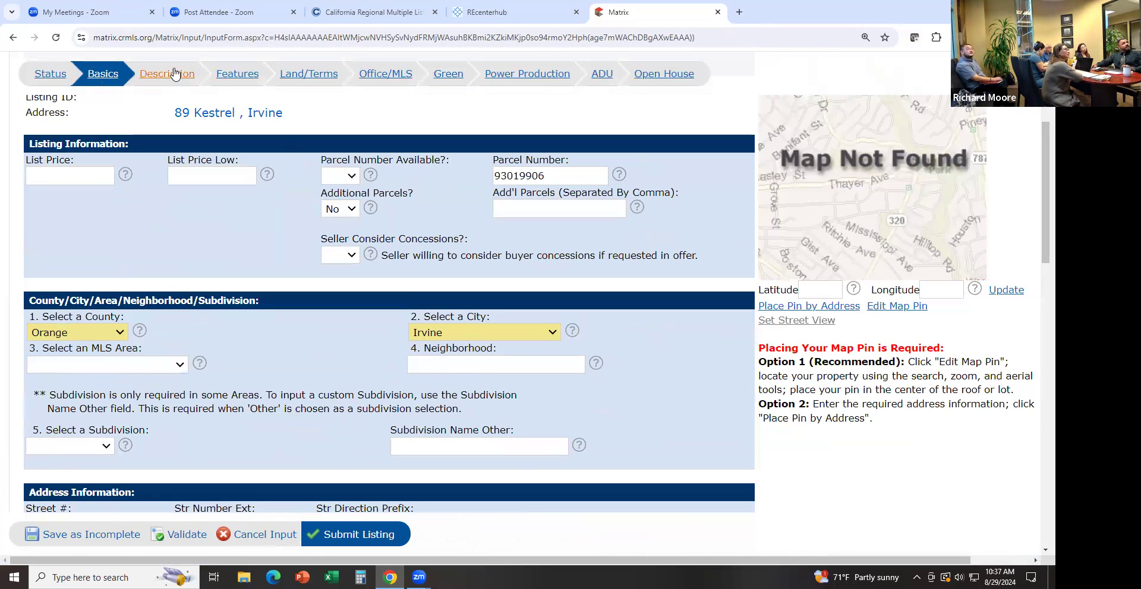
# Look through the Description, Features, Land/Terms and Office/MLS tabs, ending on Status
pyautogui.click(167, 74)
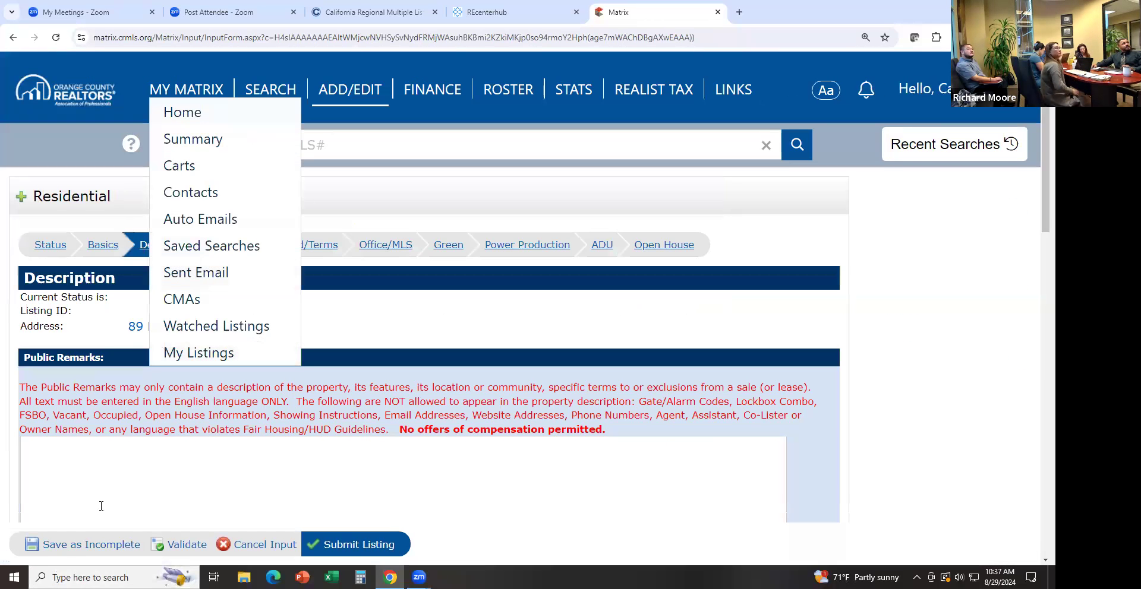
pyautogui.click(239, 246)
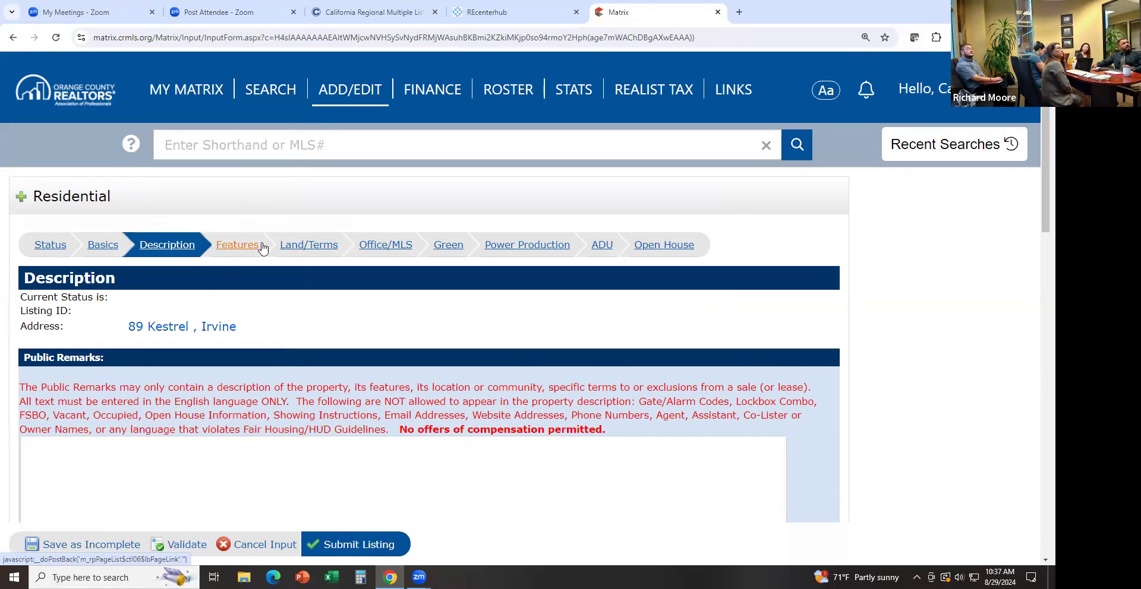
pyautogui.click(309, 245)
pyautogui.click(412, 252)
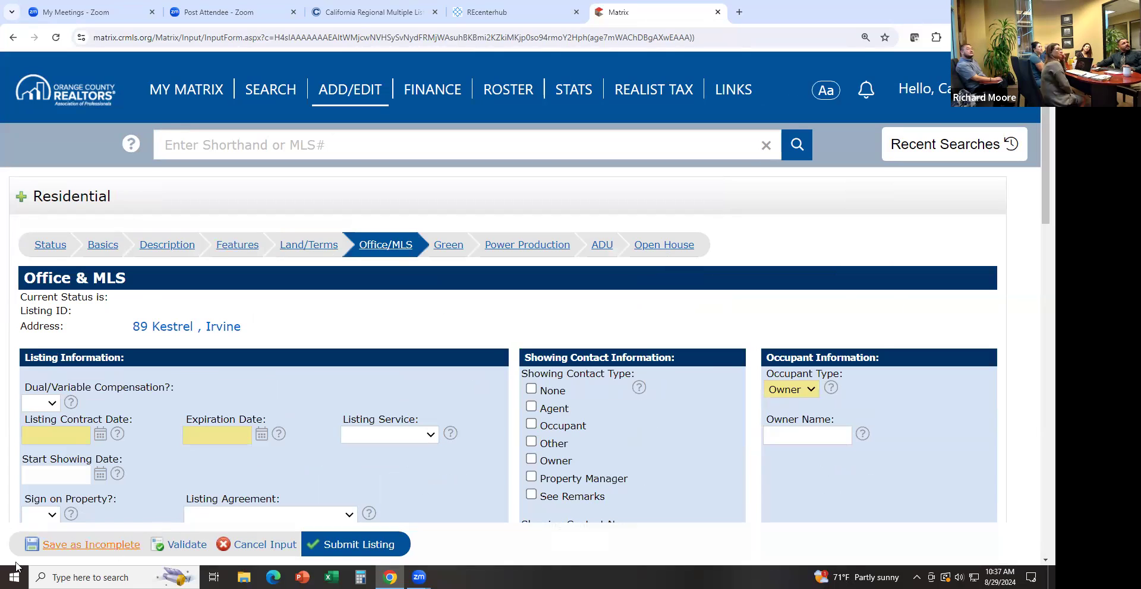
pyautogui.click(49, 247)
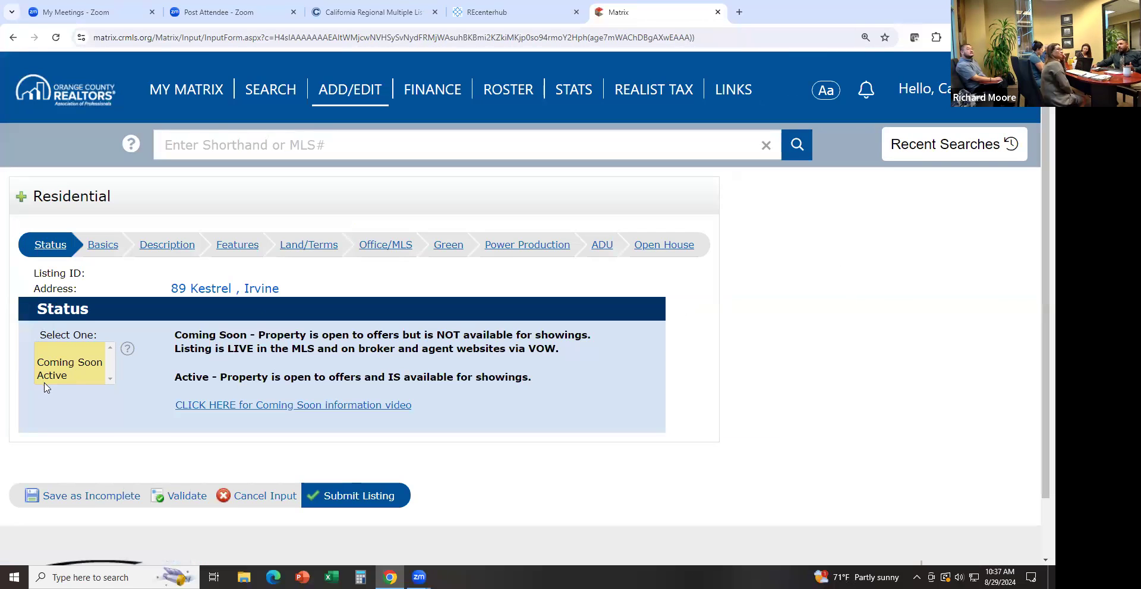
# Choose Active as the listing status and close the Windows search panel
pyautogui.click(45, 375)
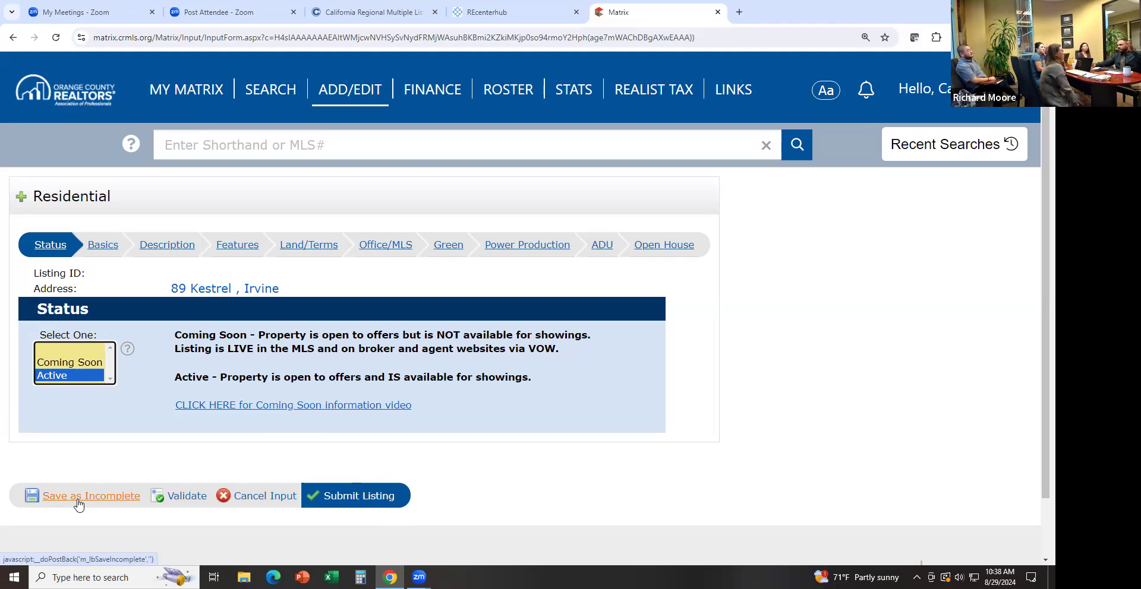
pyautogui.click(180, 574)
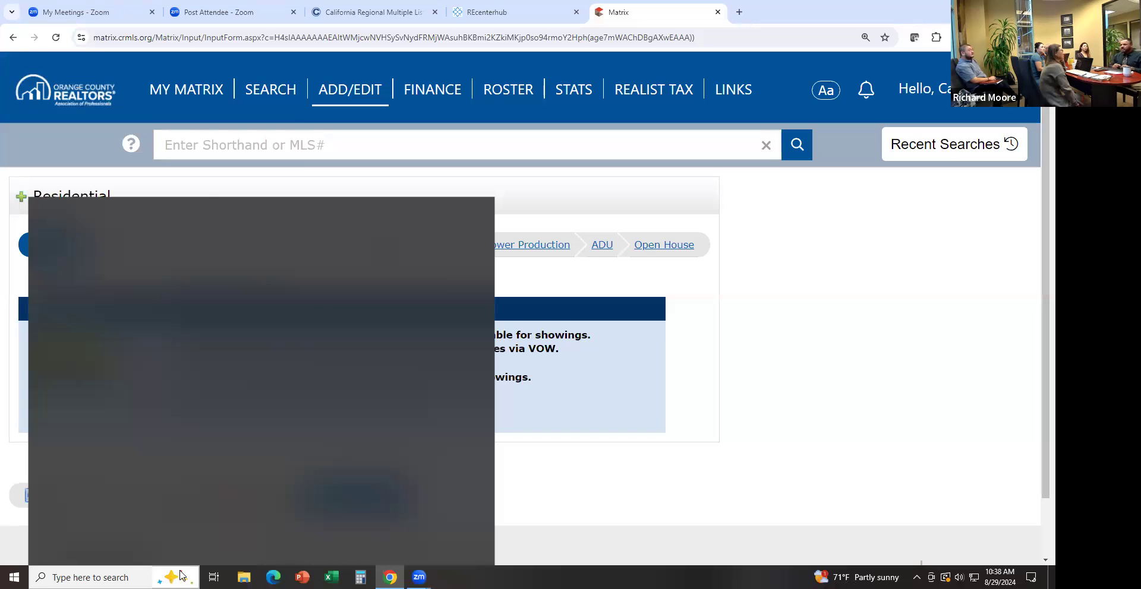
pyautogui.click(855, 231)
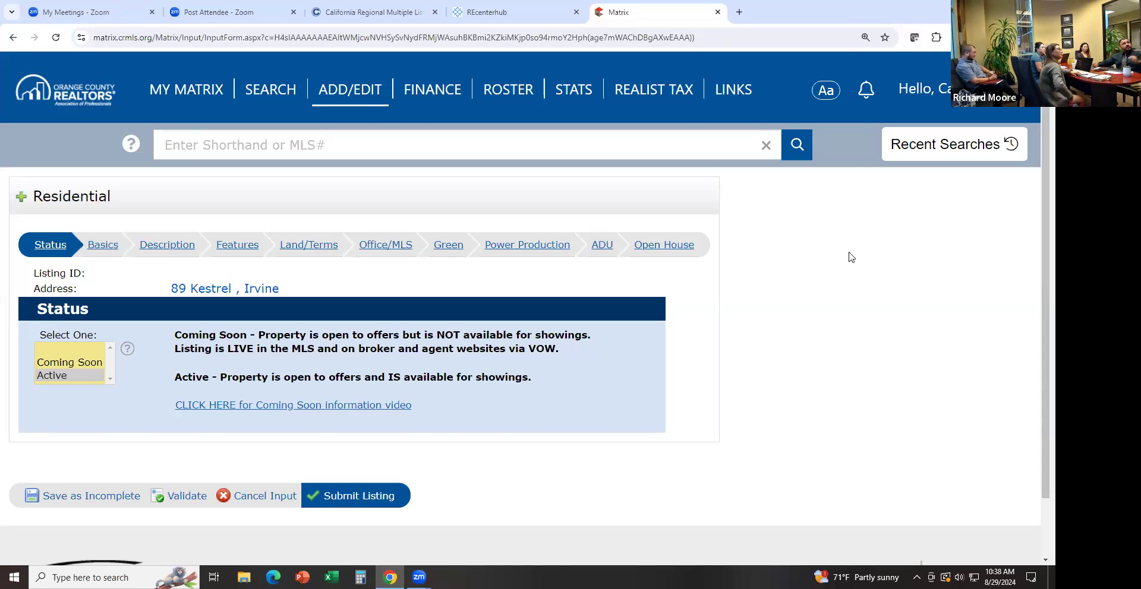
# On the Features tab, tick Central Air cooling and Double Oven, then review remaining lists
pyautogui.click(244, 249)
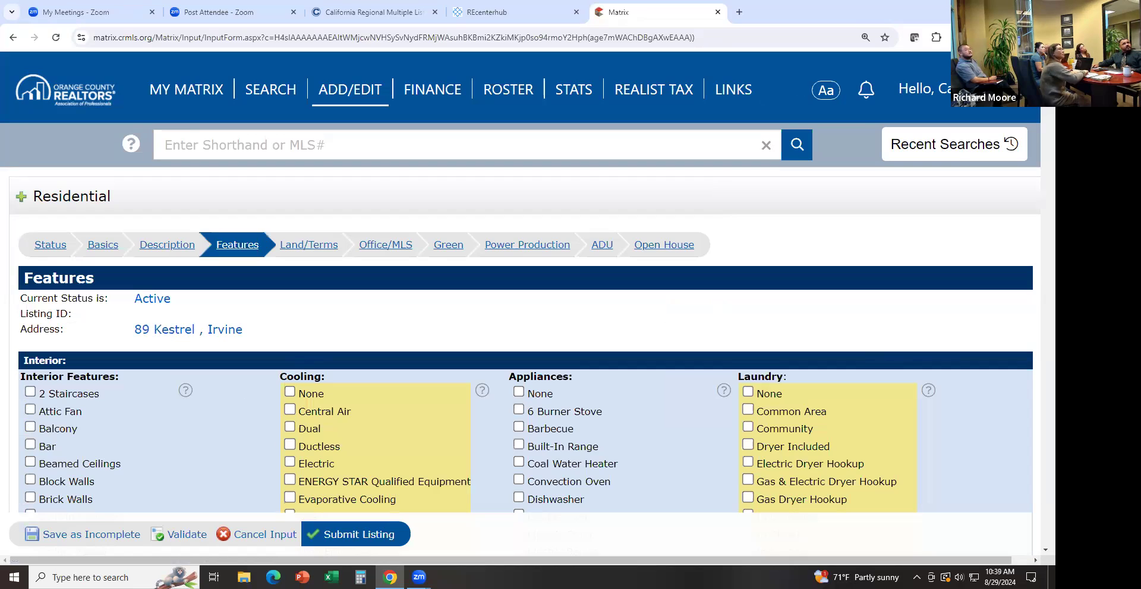
pyautogui.scroll(-3, 523, 333)
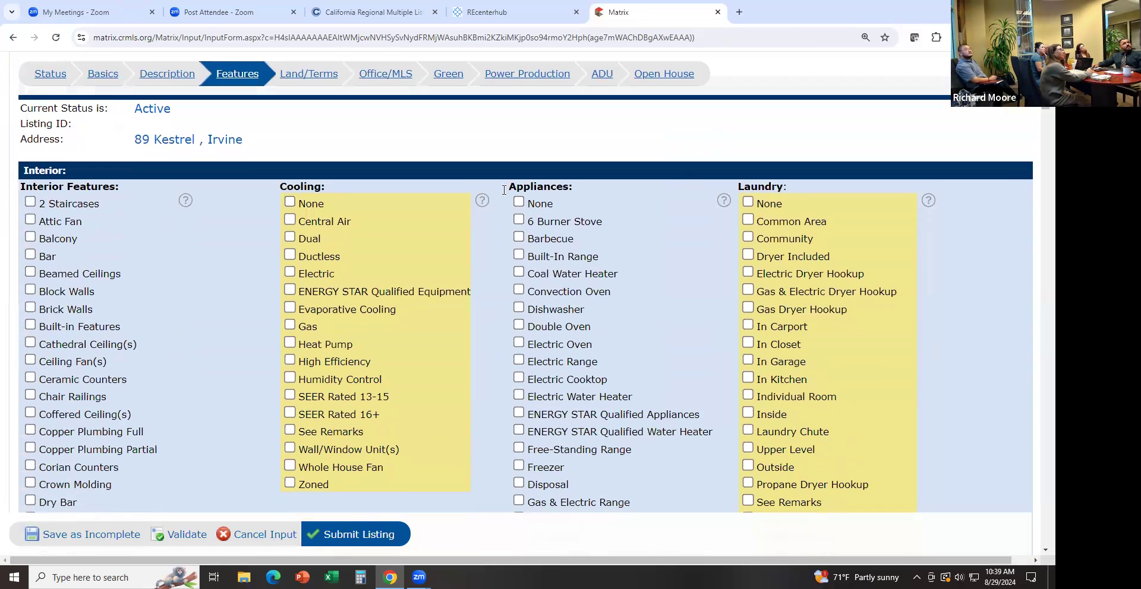
pyautogui.click(290, 220)
pyautogui.click(518, 330)
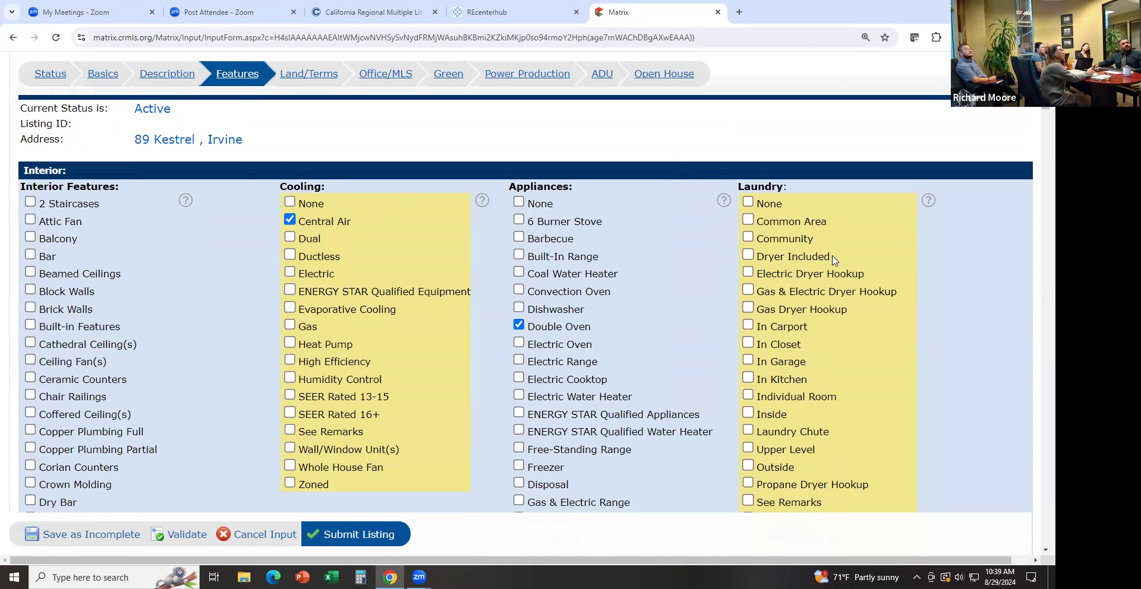
pyautogui.scroll(-10, 525, 285)
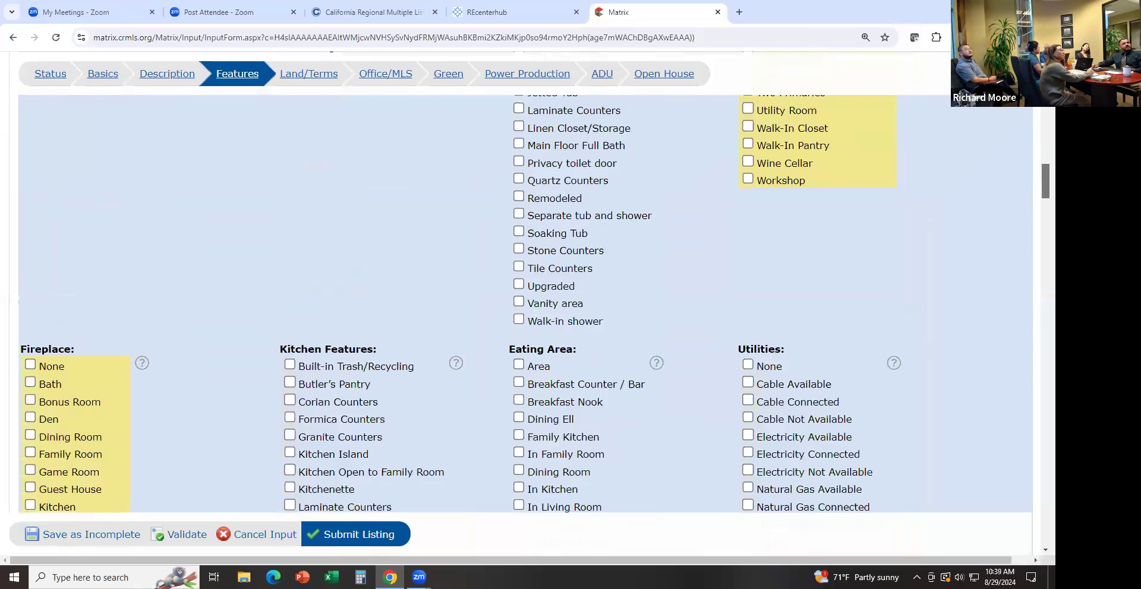
pyautogui.scroll(-5, 526, 285)
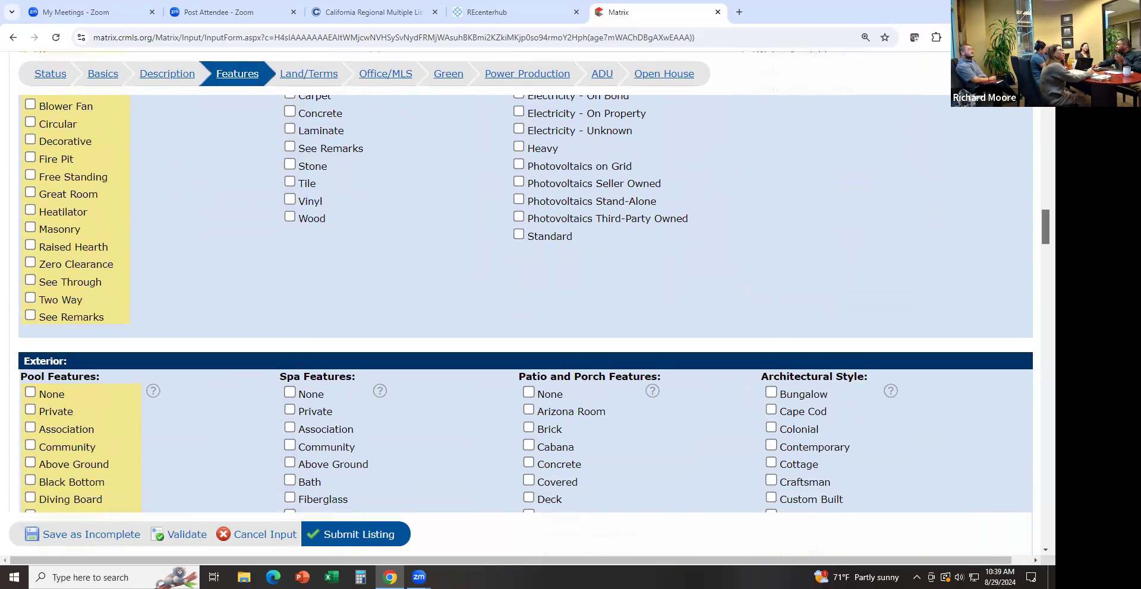
pyautogui.scroll(-15, 526, 285)
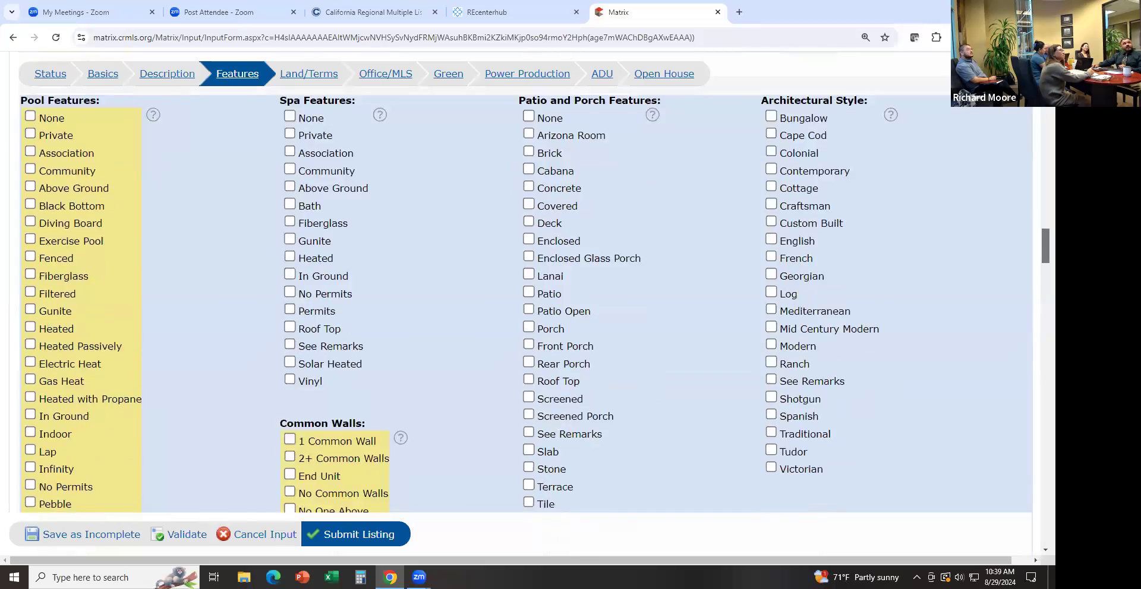
pyautogui.scroll(20, 52, 273)
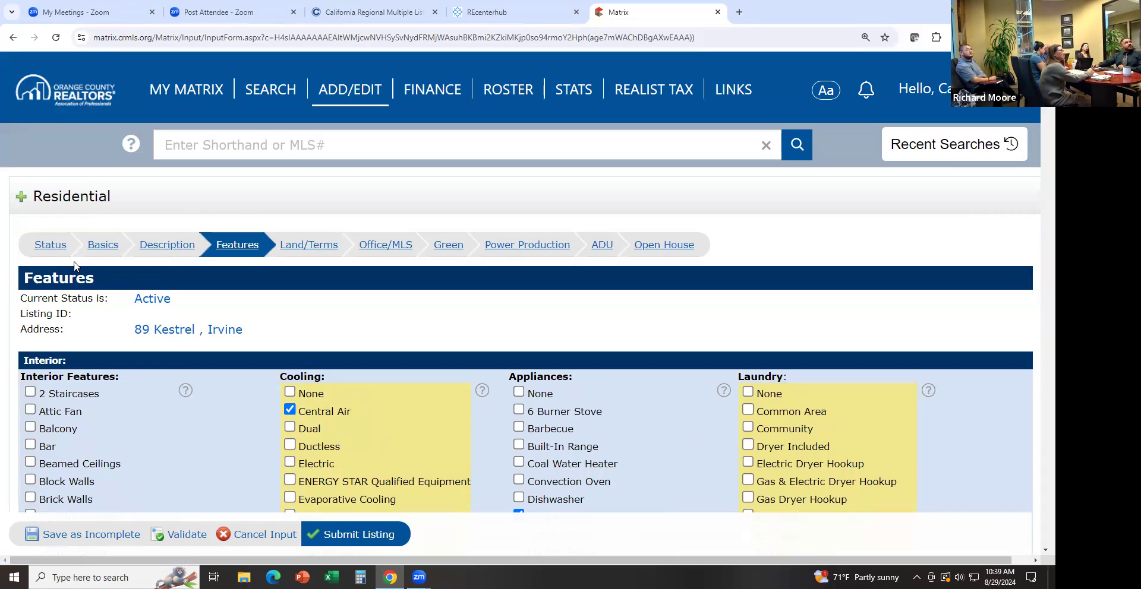
pyautogui.click(83, 540)
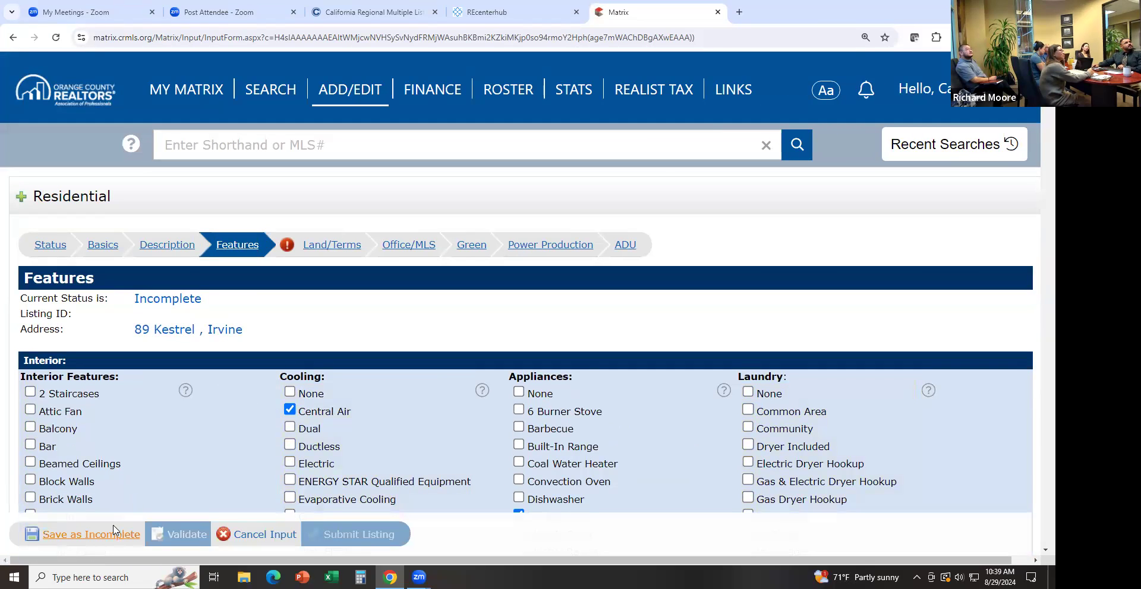
pyautogui.scroll(-3, 149, 476)
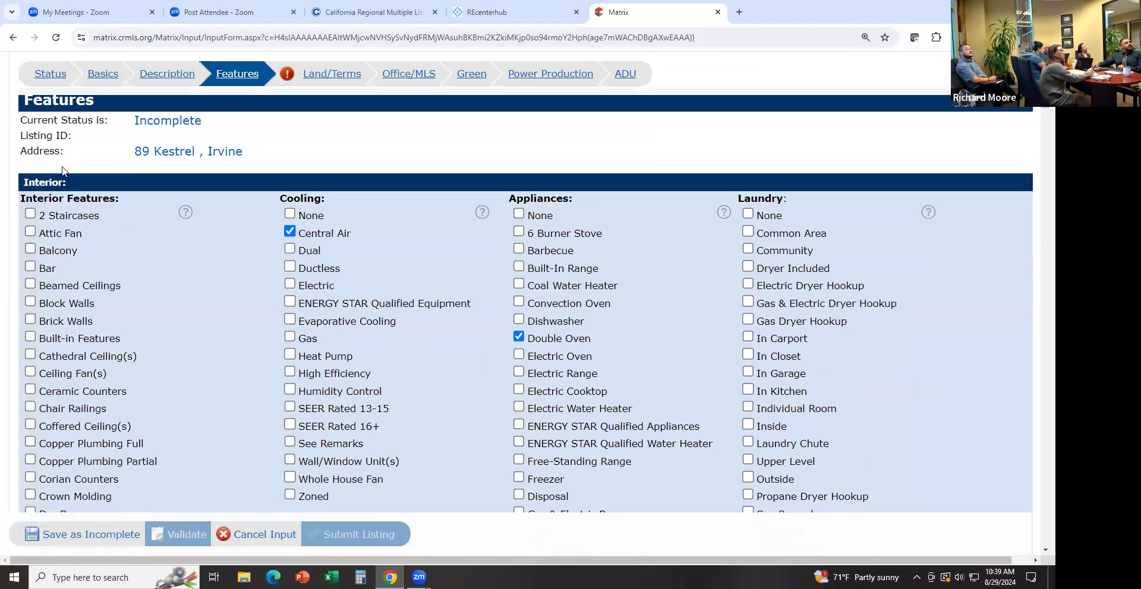
pyautogui.click(103, 74)
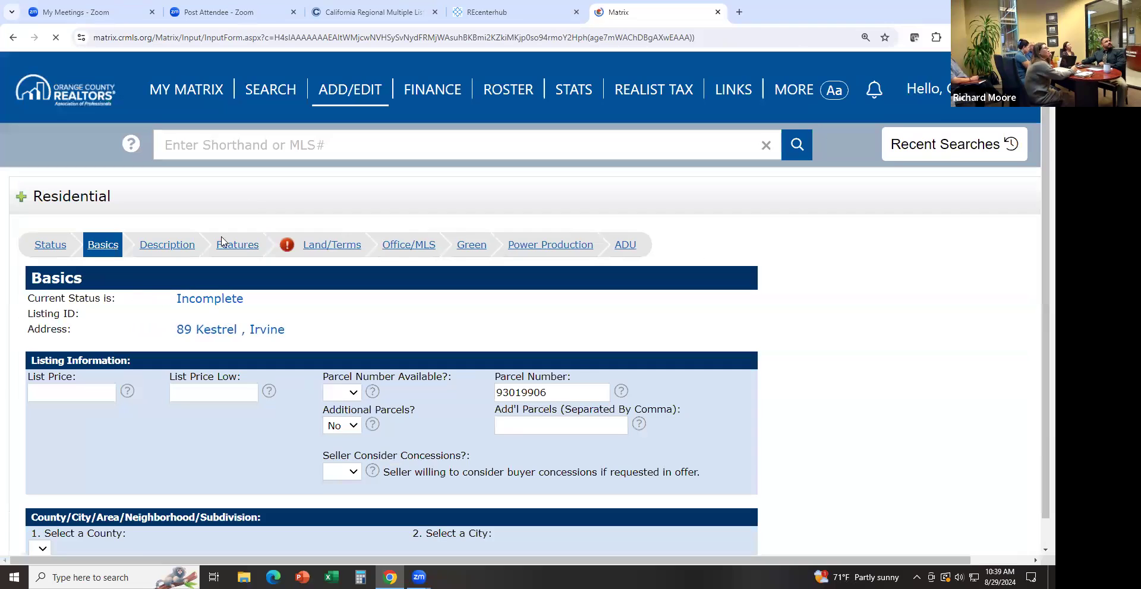
pyautogui.click(93, 535)
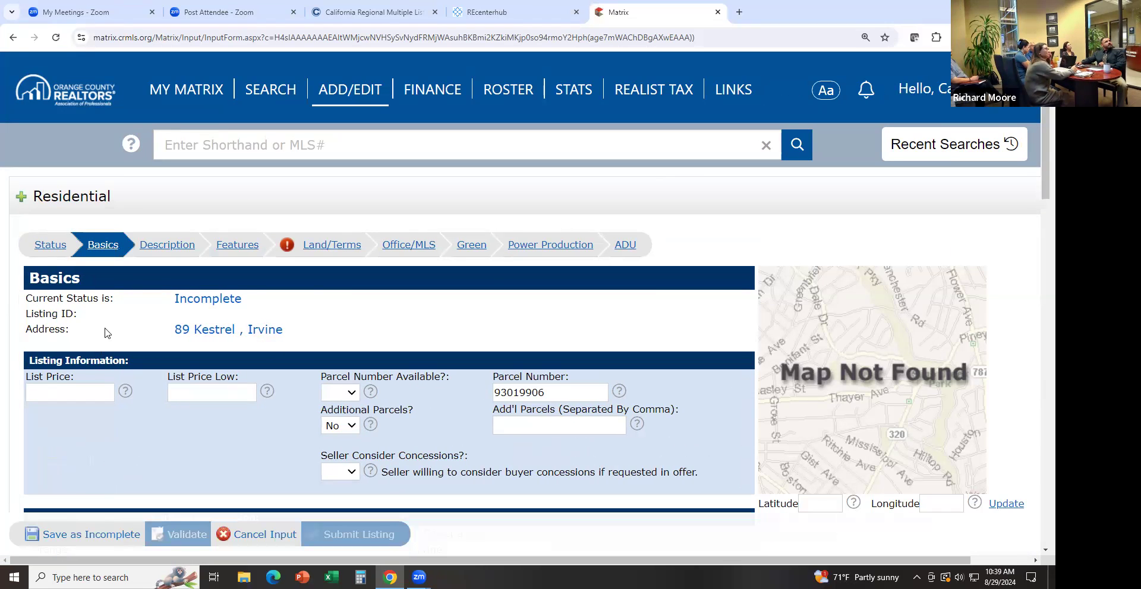
pyautogui.scroll(-3, 318, 438)
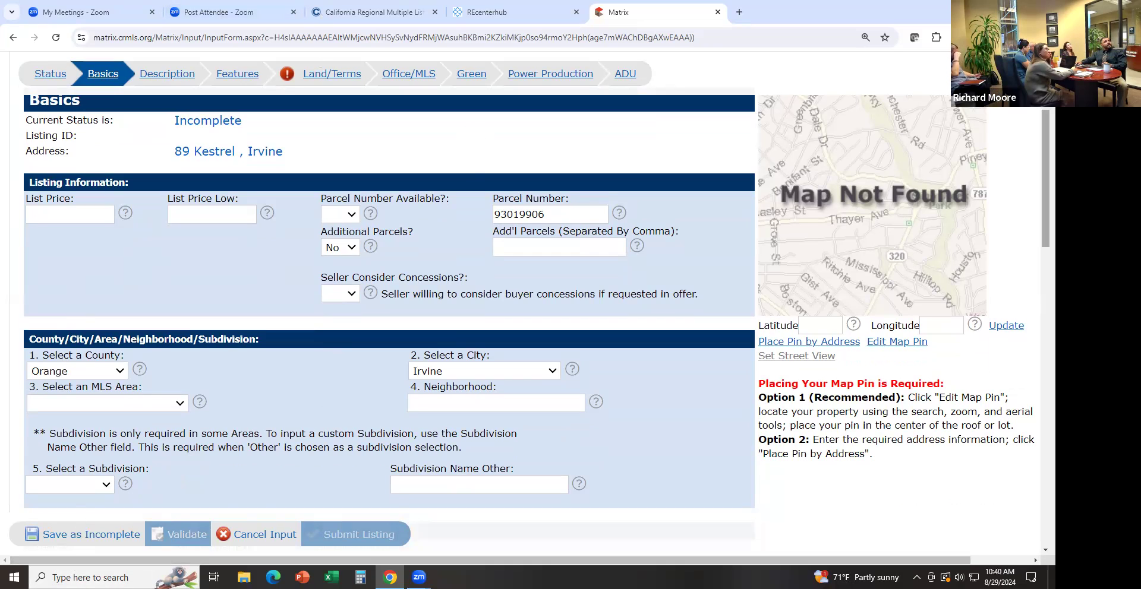
pyautogui.scroll(3, 381, 297)
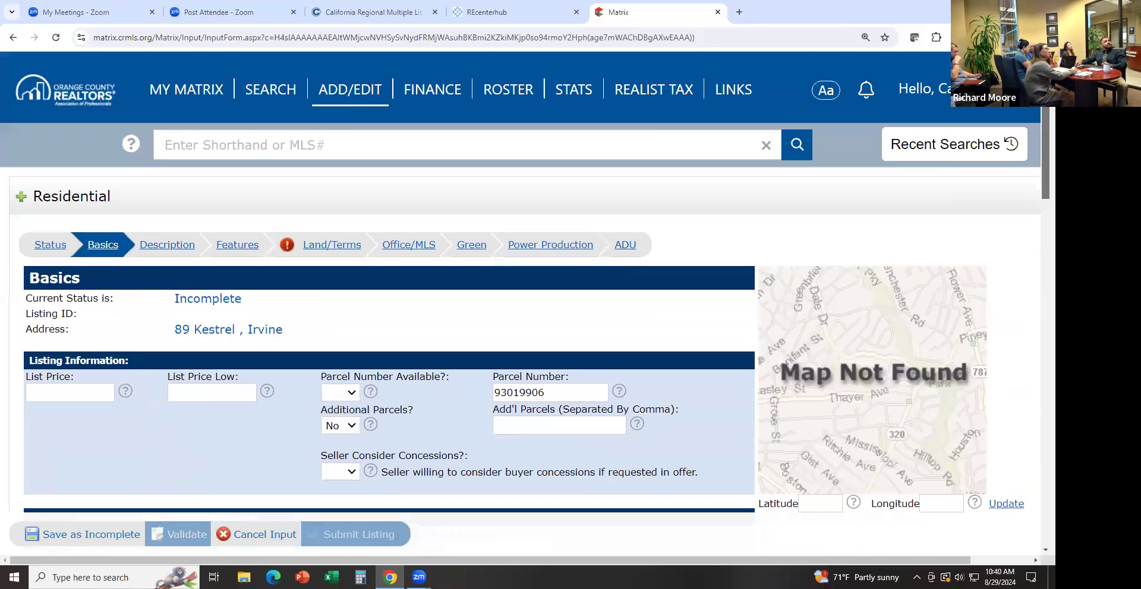
# Start adding a new listing from ADD/EDIT, then cancel out of the listing form selection
pyautogui.click(351, 89)
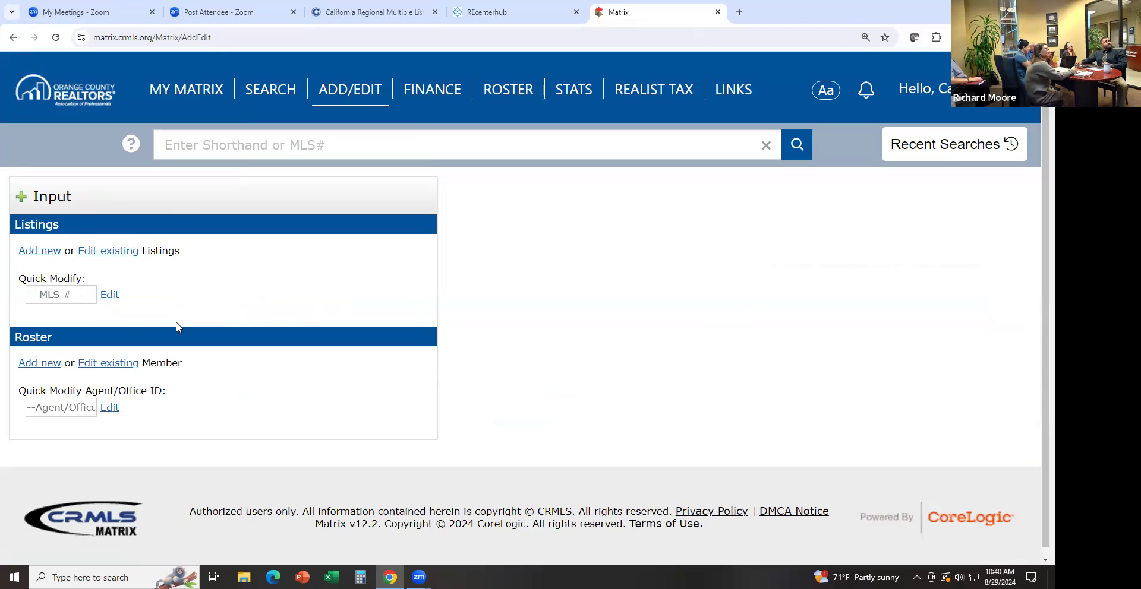
pyautogui.moveTo(264, 320); pyautogui.dragTo(30, 193)
pyautogui.click(27, 301)
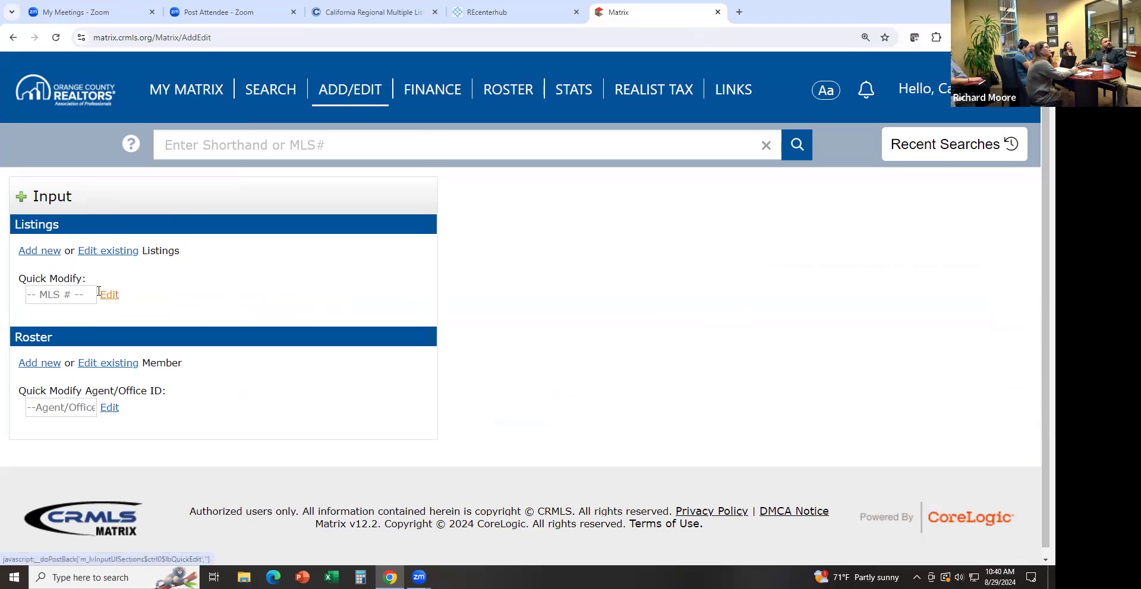
pyautogui.click(93, 296)
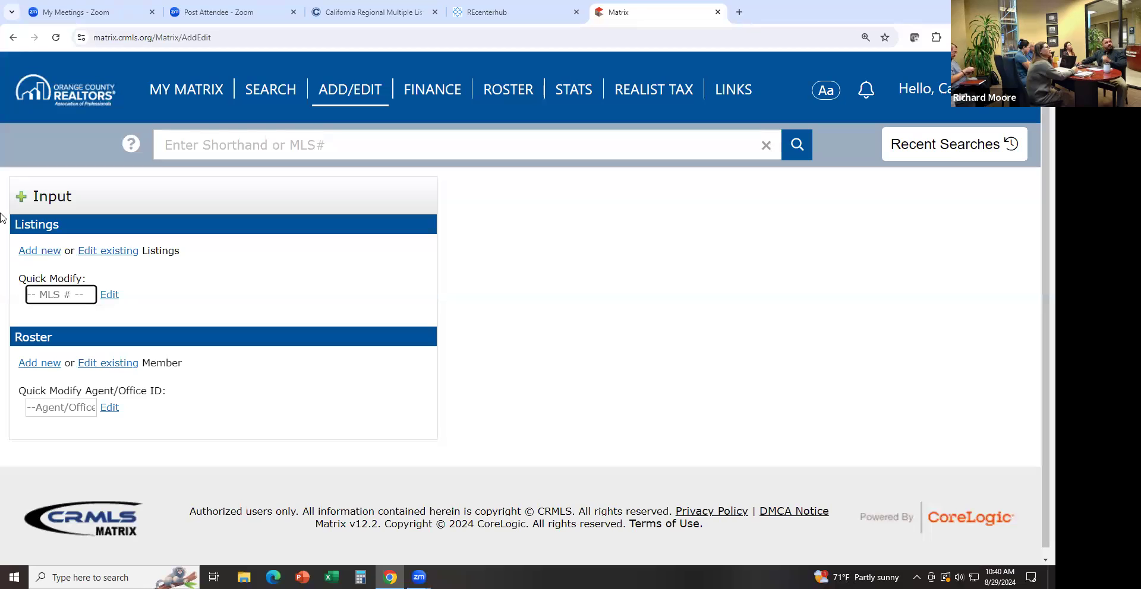
pyautogui.click(40, 252)
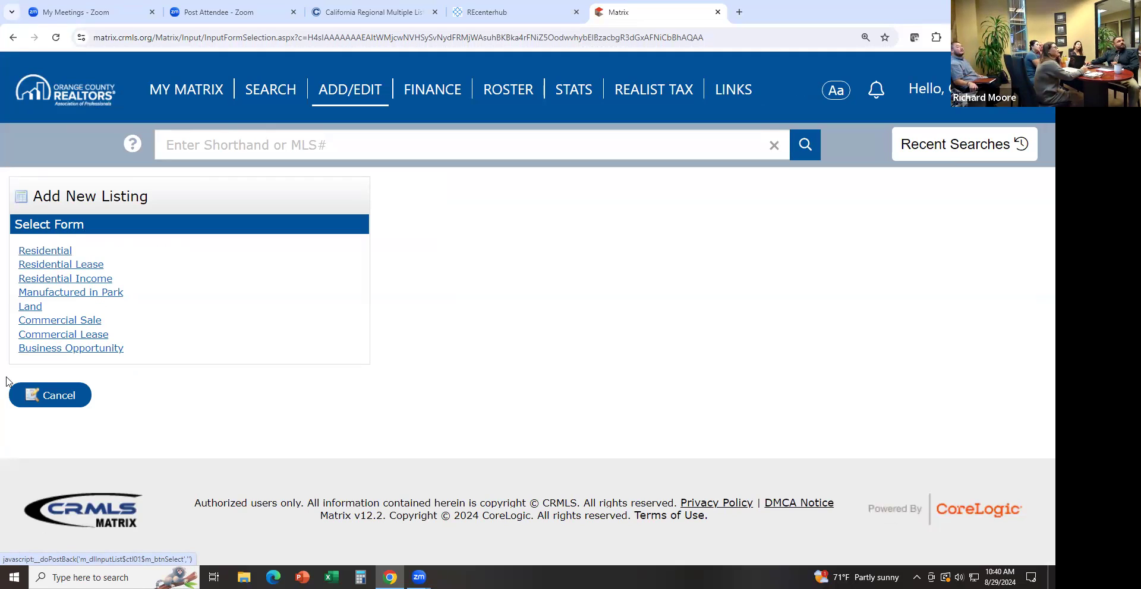
pyautogui.click(52, 396)
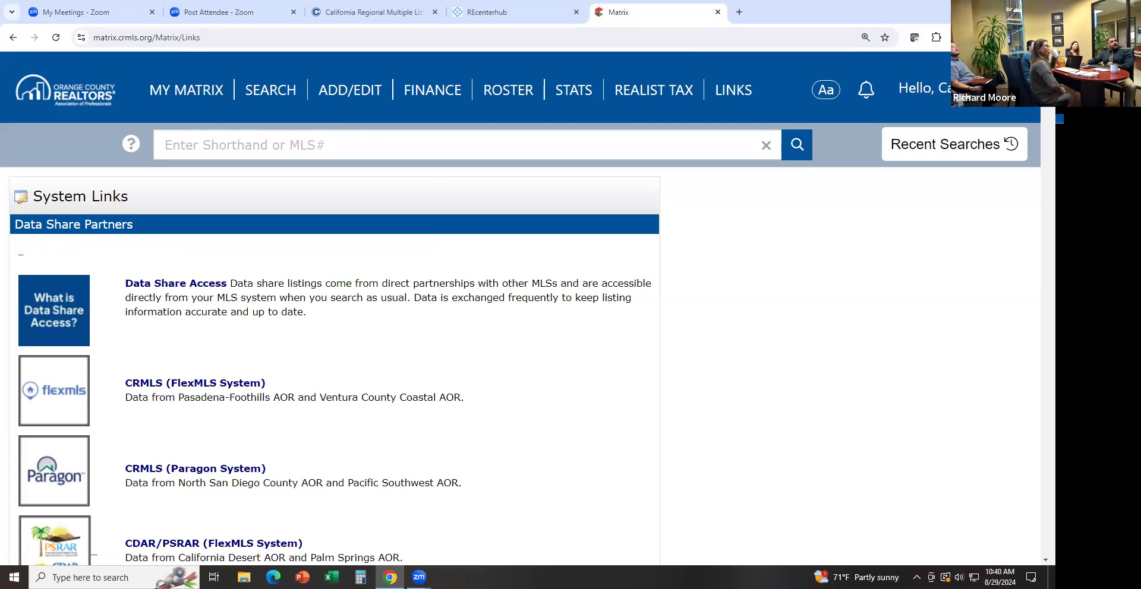
# Scroll the System Links page to Realtors Property Resource (RPR) and launch it in a new tab
pyautogui.scroll(-10, 523, 309)
pyautogui.scroll(-7, 523, 309)
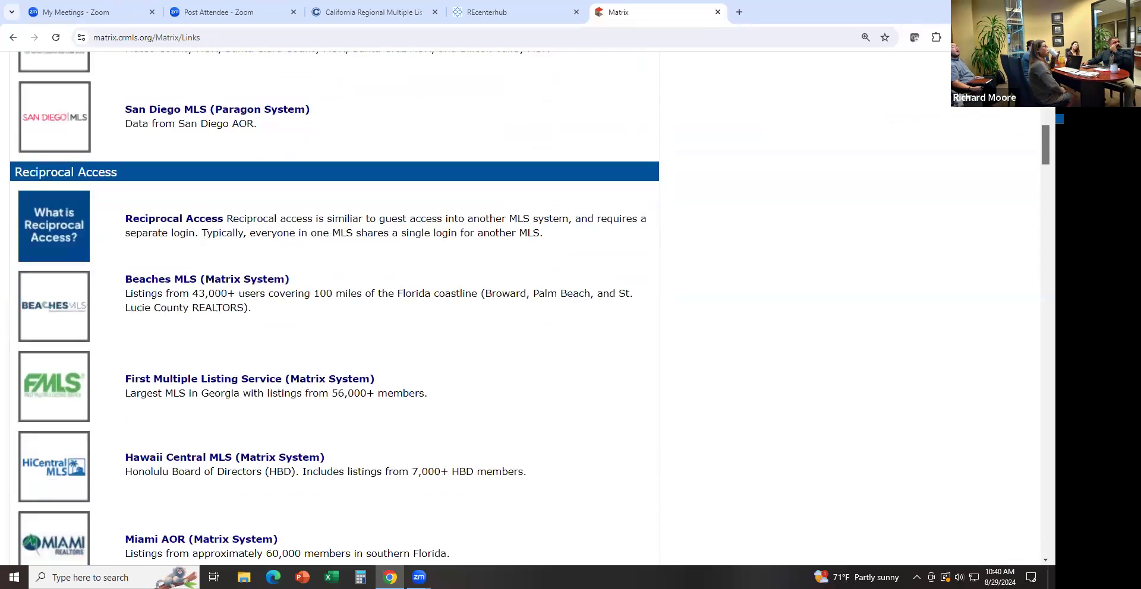
pyautogui.scroll(-5, 332, 309)
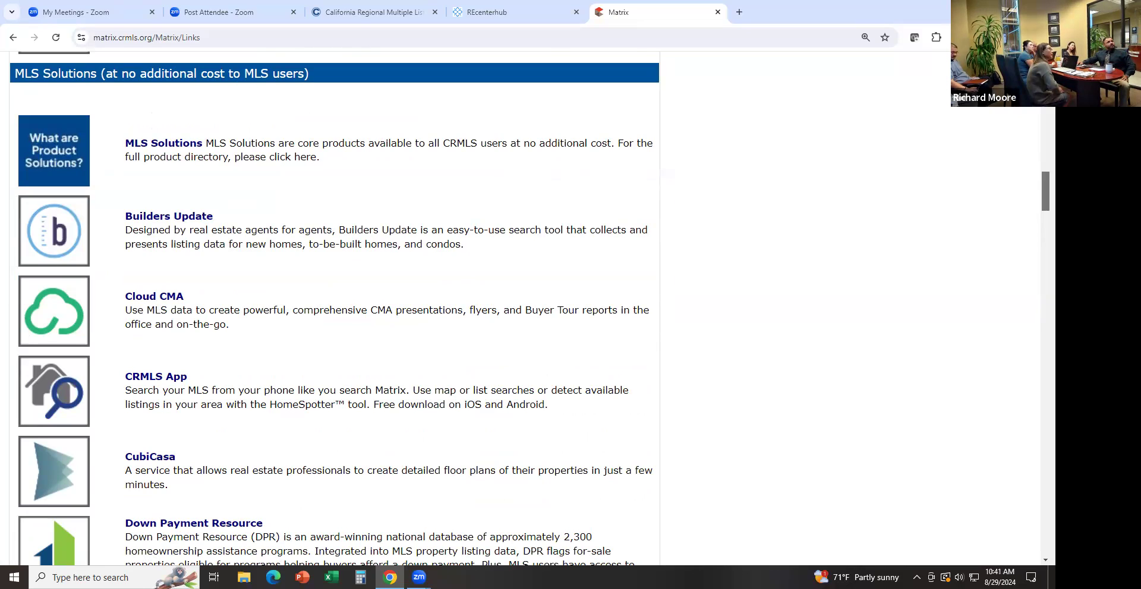
pyautogui.scroll(-4, 333, 309)
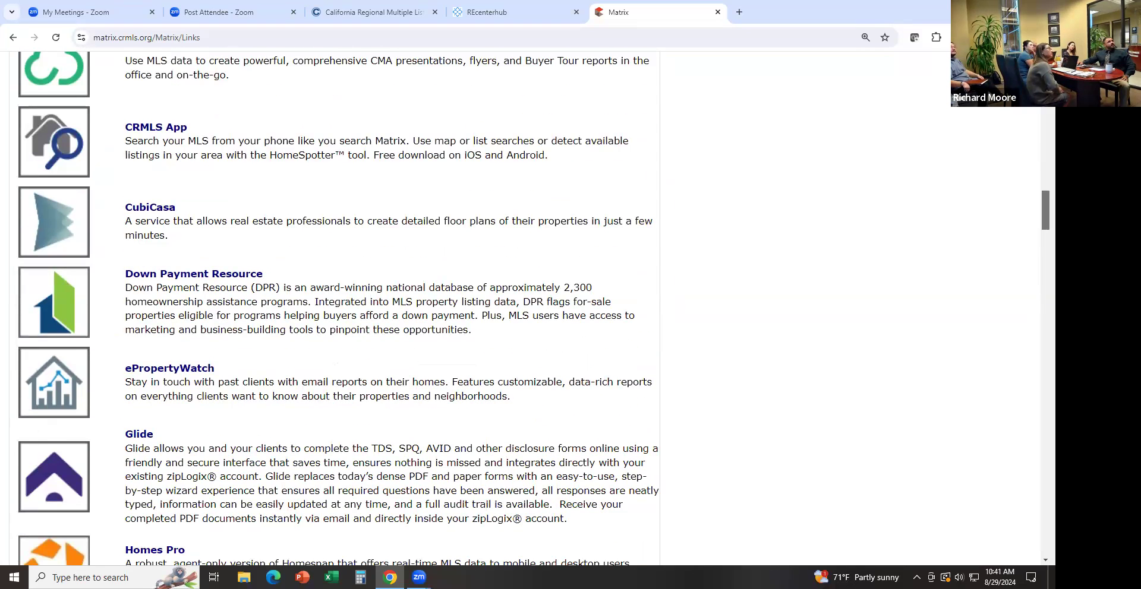
pyautogui.scroll(-2, 338, 308)
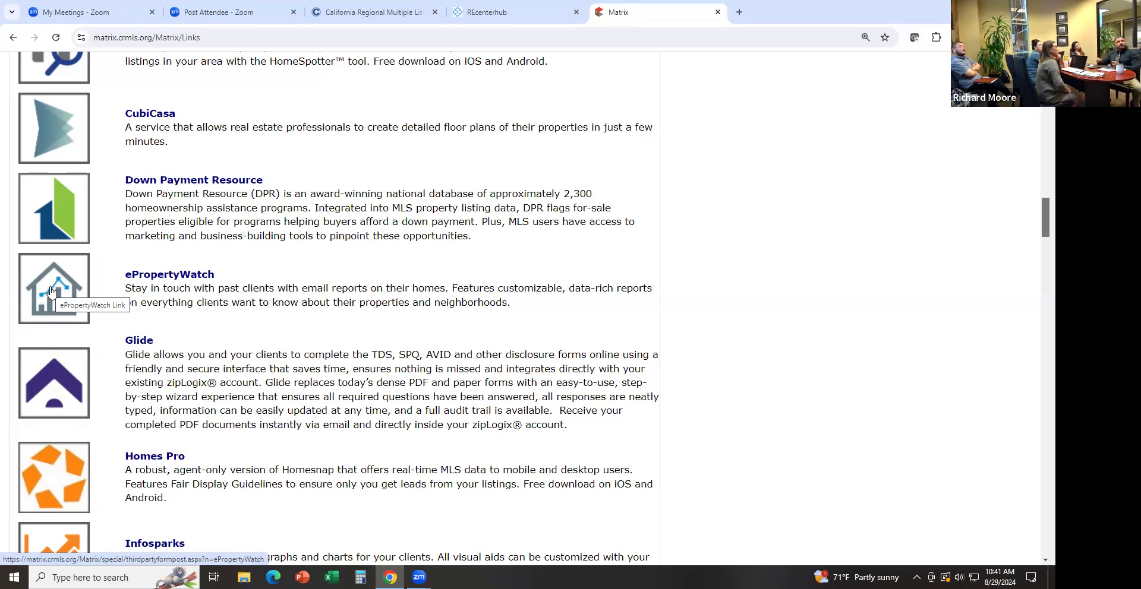
pyautogui.scroll(-1, 1020, 274)
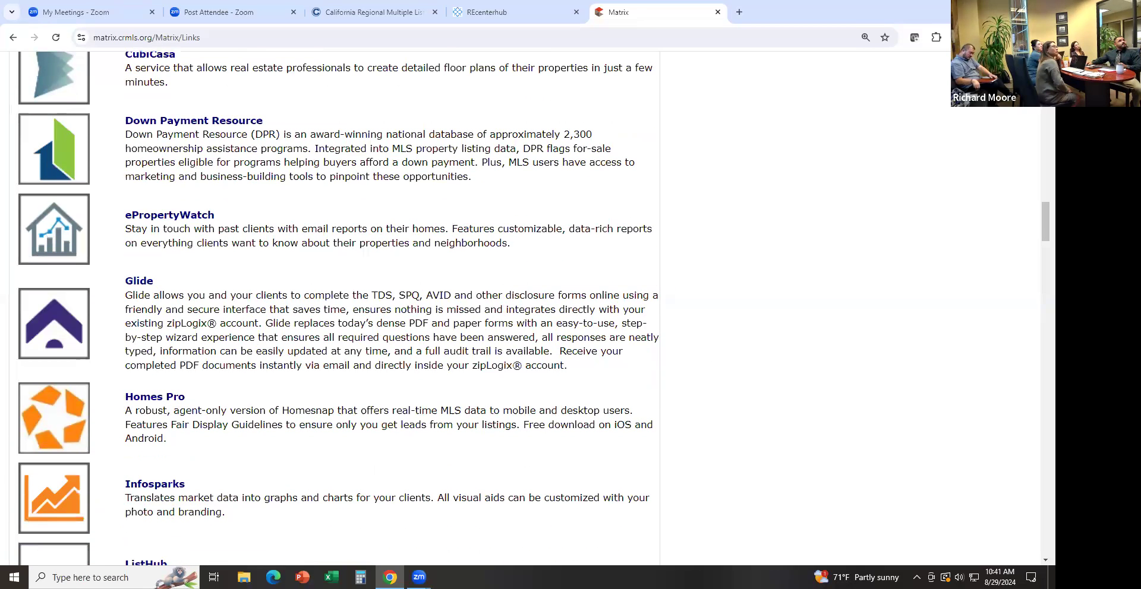
pyautogui.scroll(-9, 332, 308)
pyautogui.scroll(-7, 333, 307)
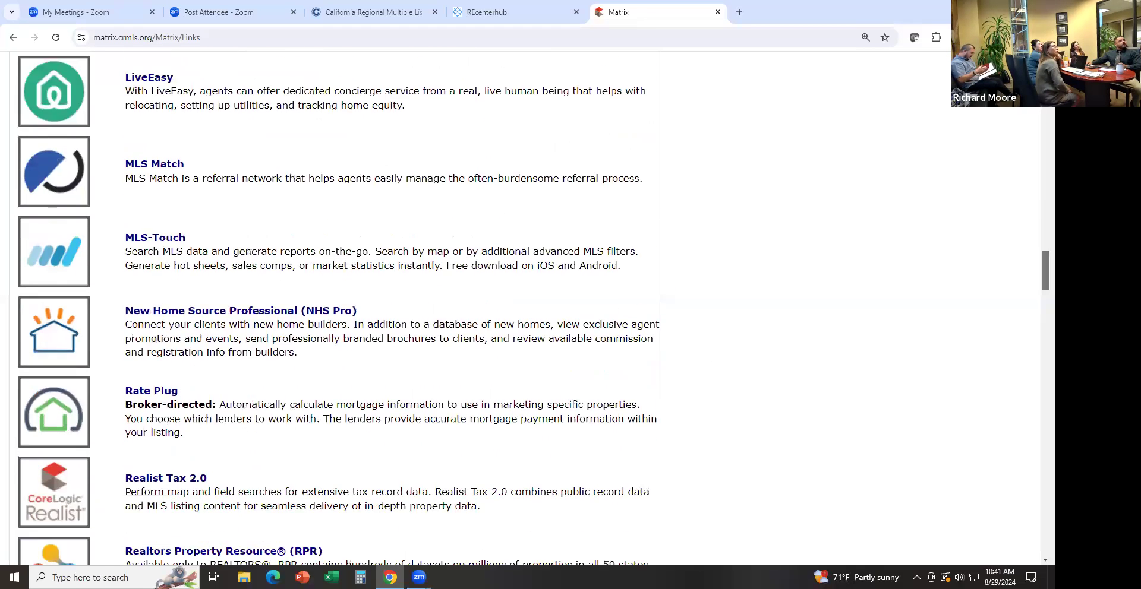
pyautogui.scroll(-3, 333, 308)
pyautogui.scroll(7, 333, 308)
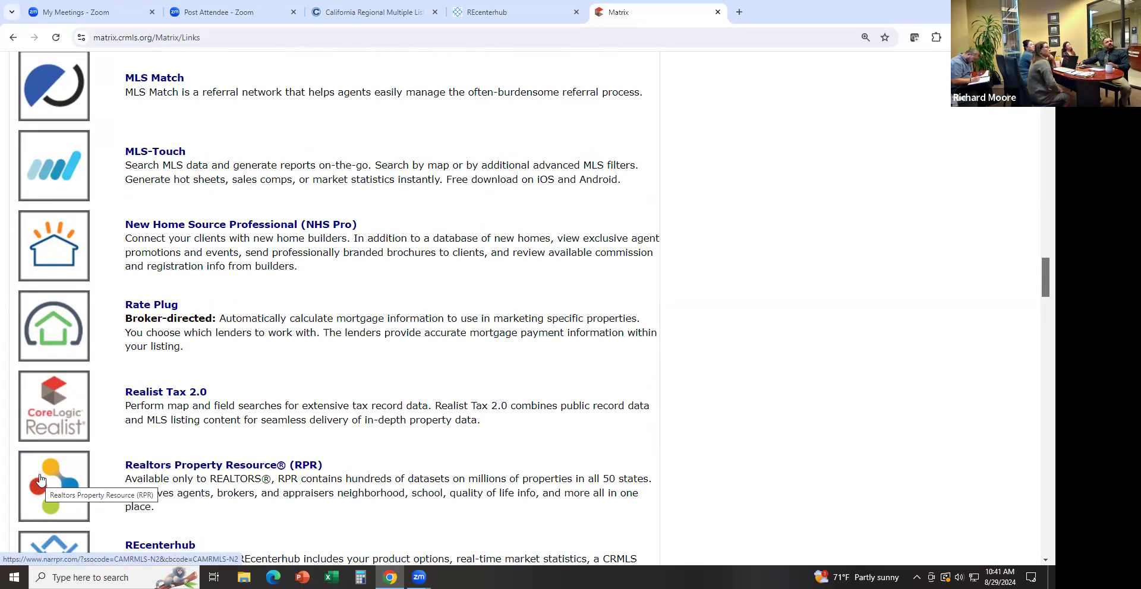
pyautogui.click(39, 479)
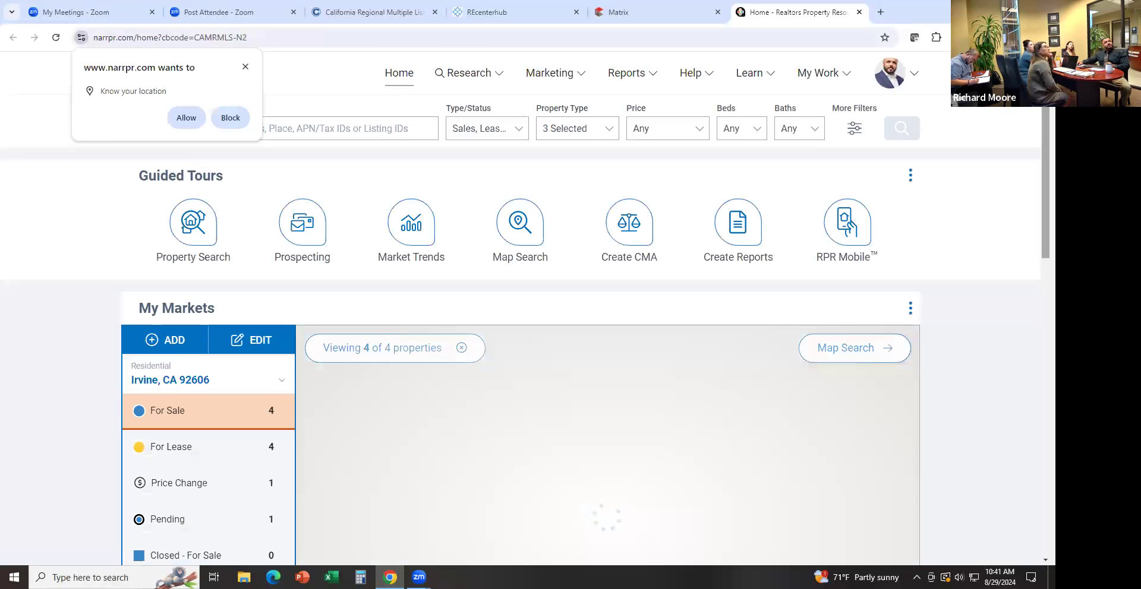
# Look over the My Markets card options and dismiss the location-permission prompt
pyautogui.scroll(-1, 520, 330)
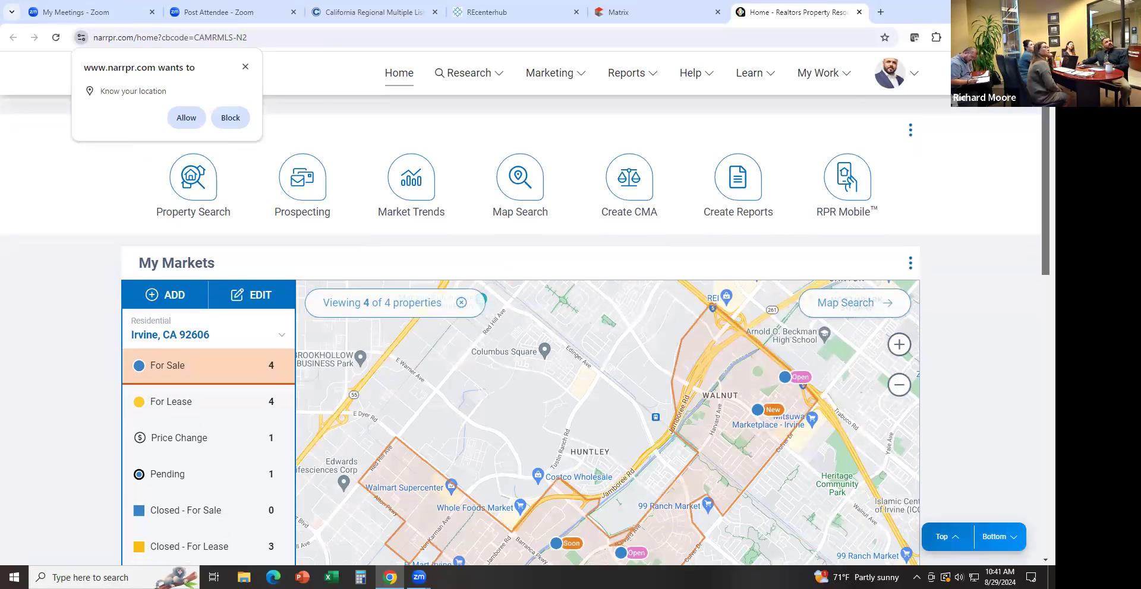
pyautogui.scroll(-3, 810, 243)
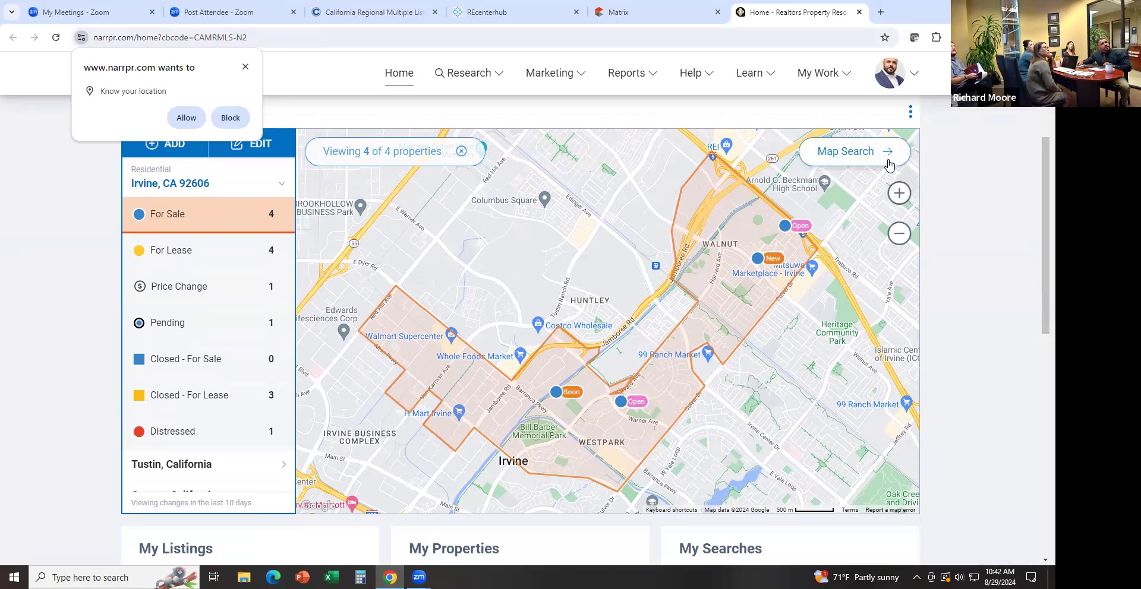
pyautogui.scroll(-3, 1005, 174)
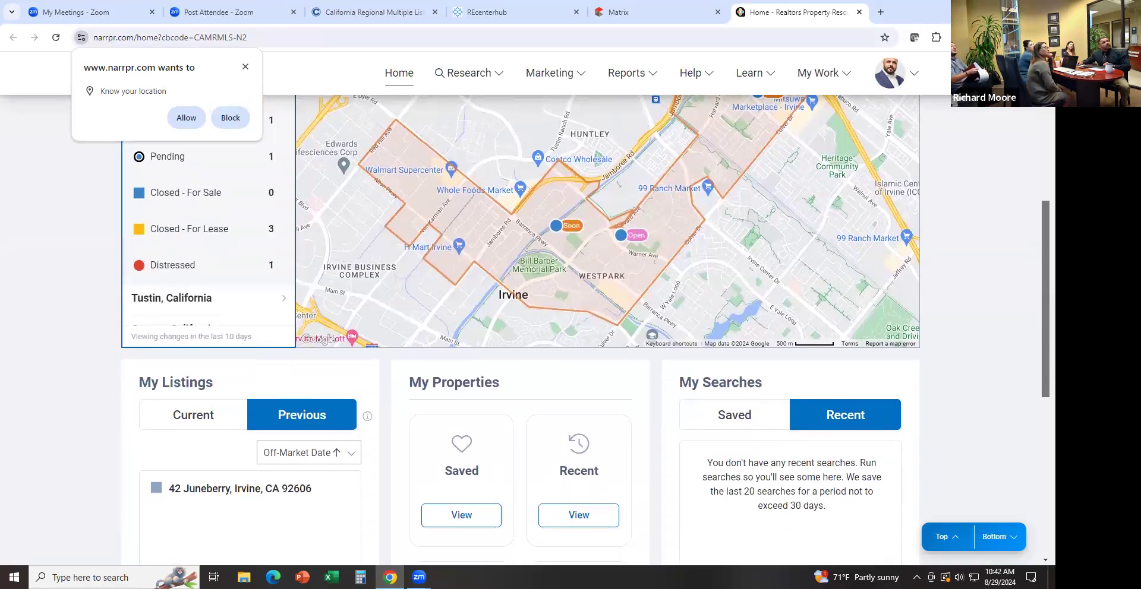
pyautogui.scroll(4, 521, 324)
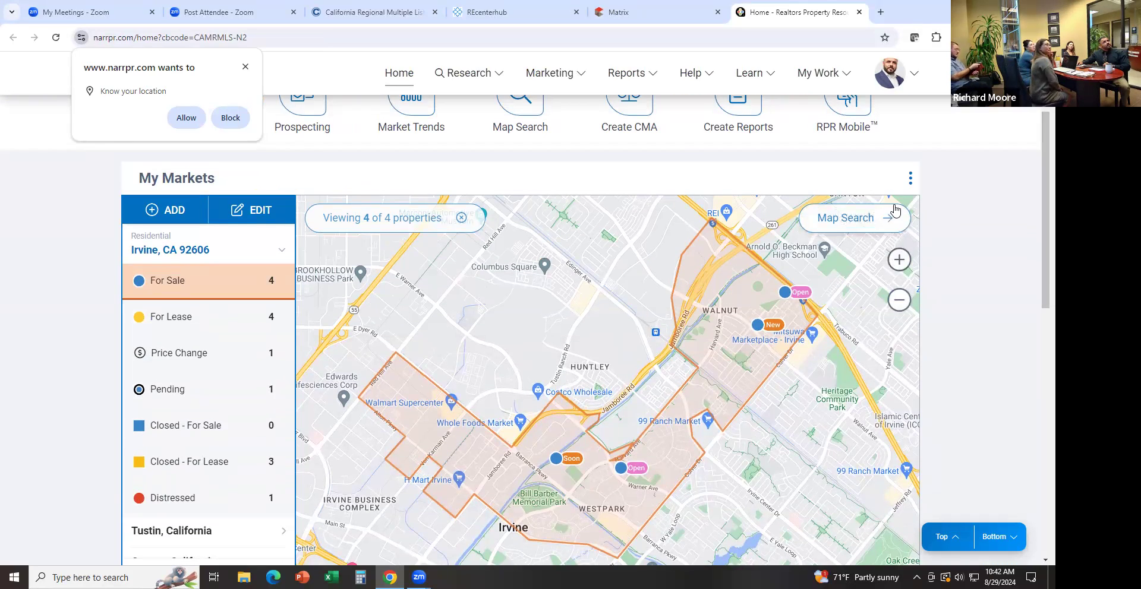
pyautogui.click(910, 179)
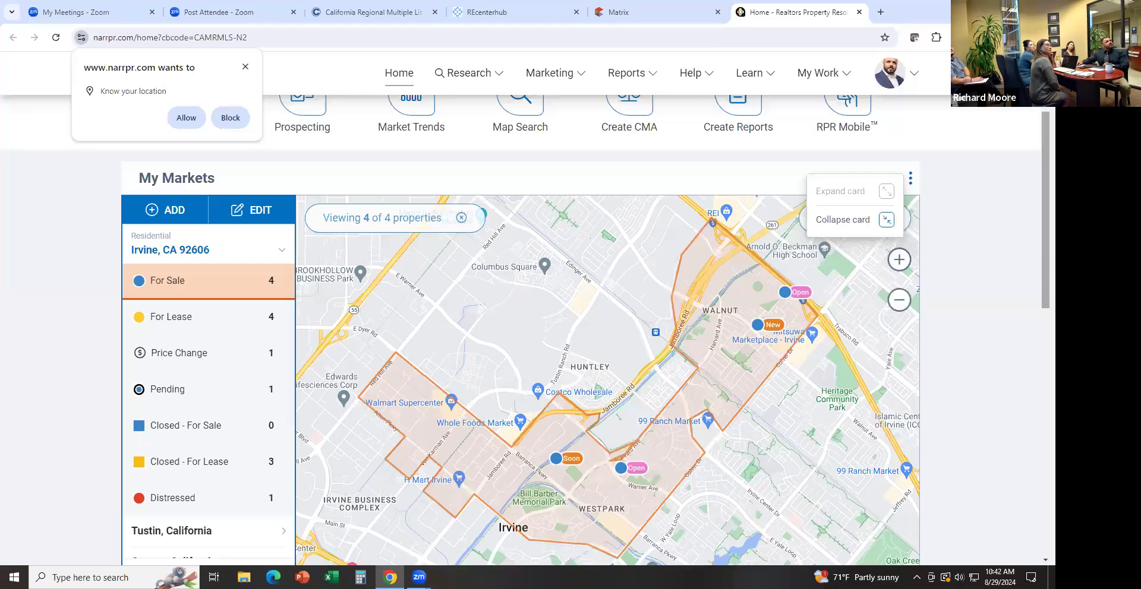
pyautogui.scroll(2, 594, 178)
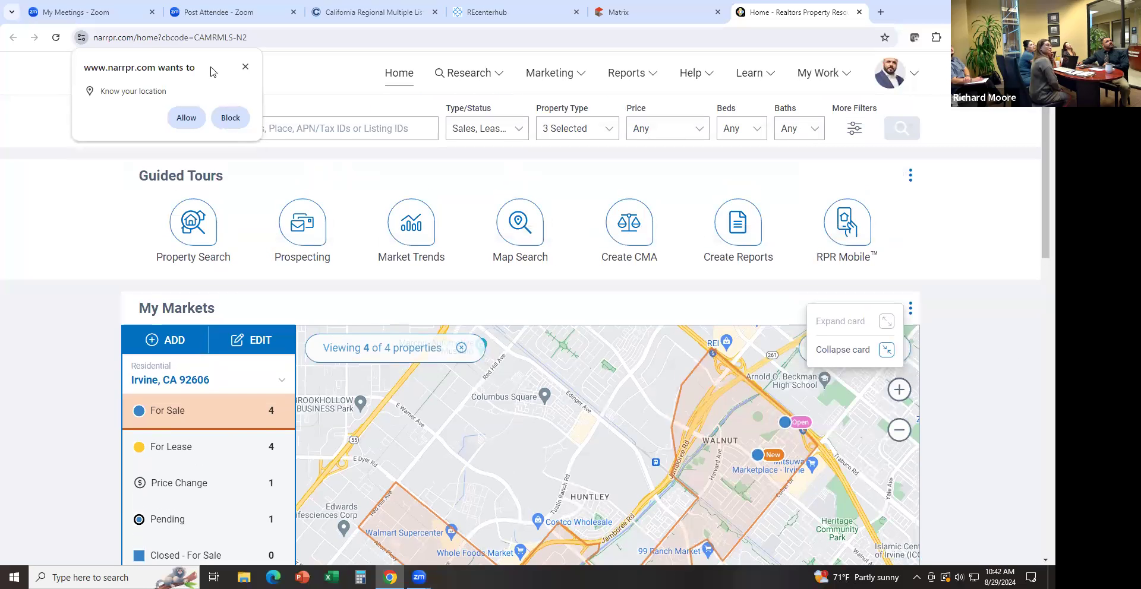
pyautogui.click(246, 68)
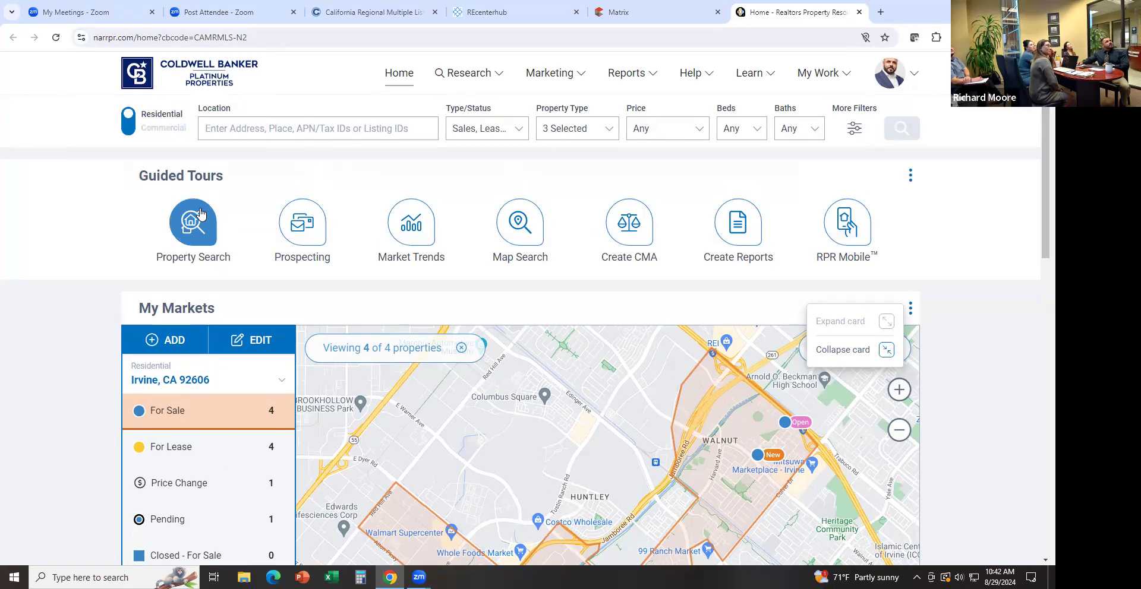
# Accept the RPR map tour and run a Map Search of the Irvine, CA 92606 market
pyautogui.click(515, 238)
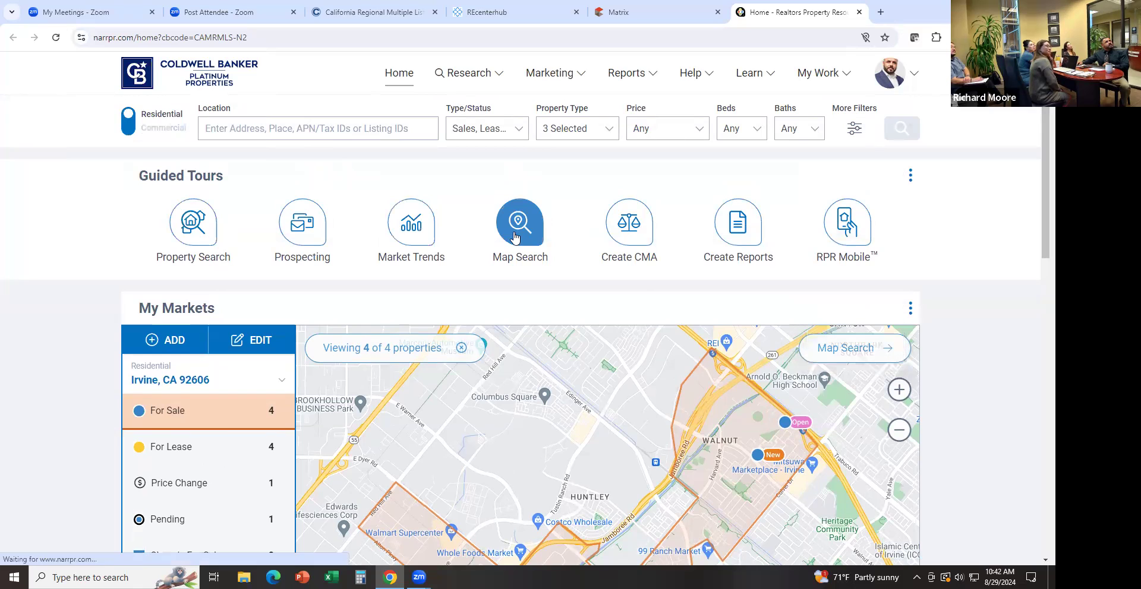
pyautogui.click(520, 344)
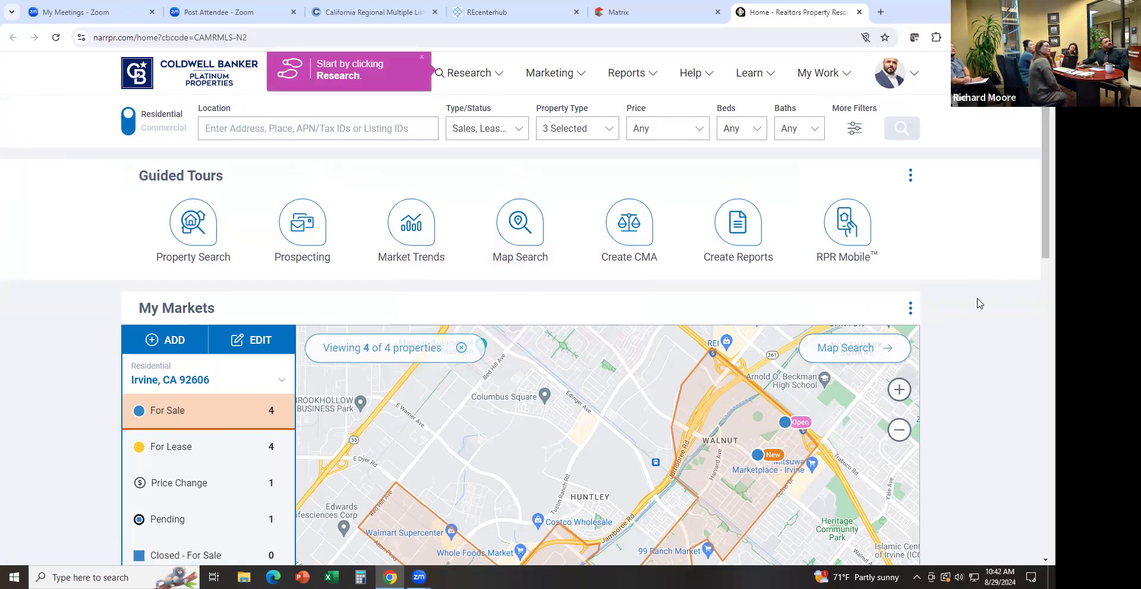
pyautogui.click(835, 350)
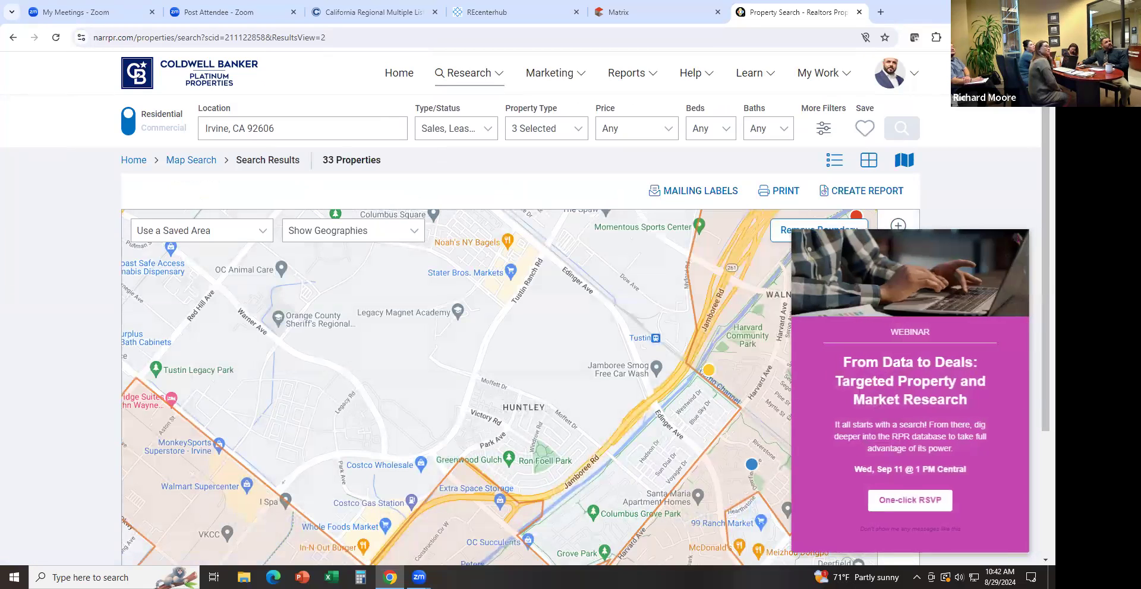
# Close the webinar promo, show Public and High schools on the map, and check Creekside High's details
pyautogui.click(1015, 245)
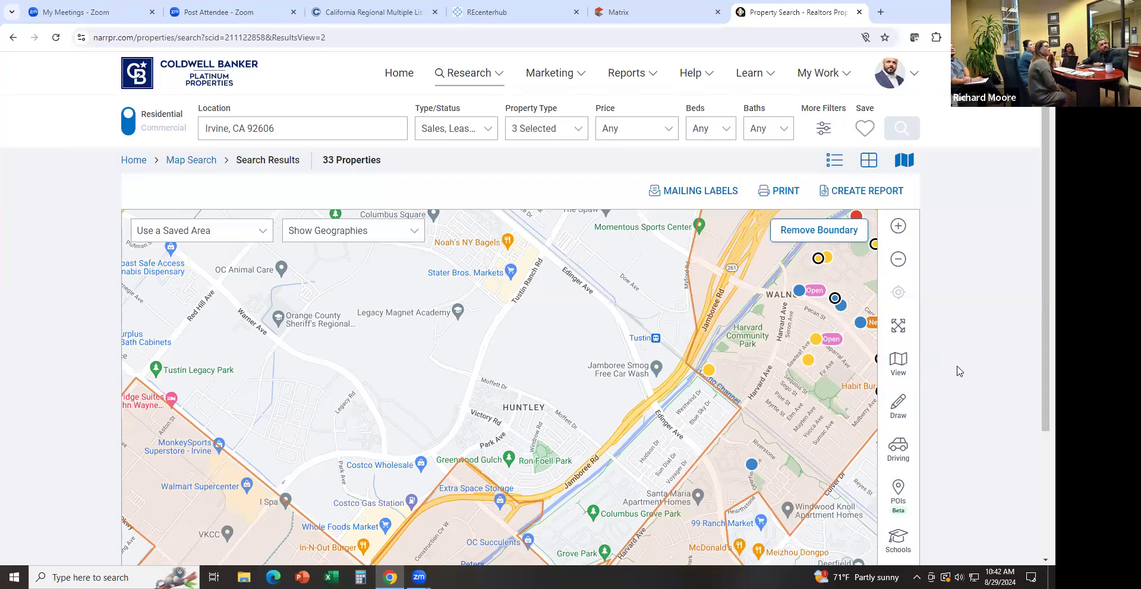
pyautogui.scroll(-2, 958, 373)
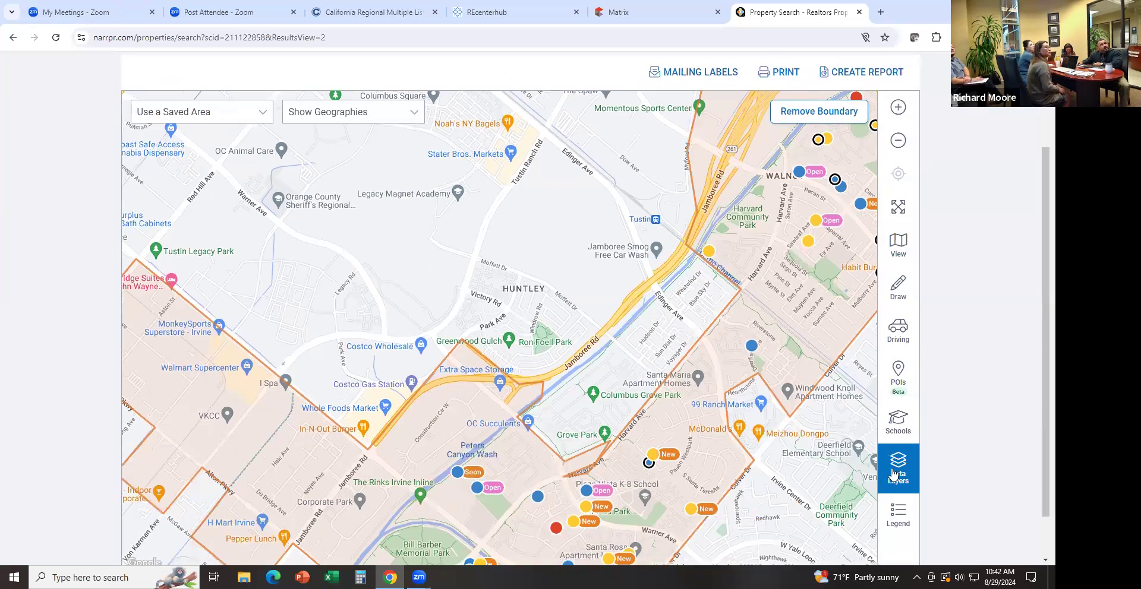
pyautogui.click(898, 429)
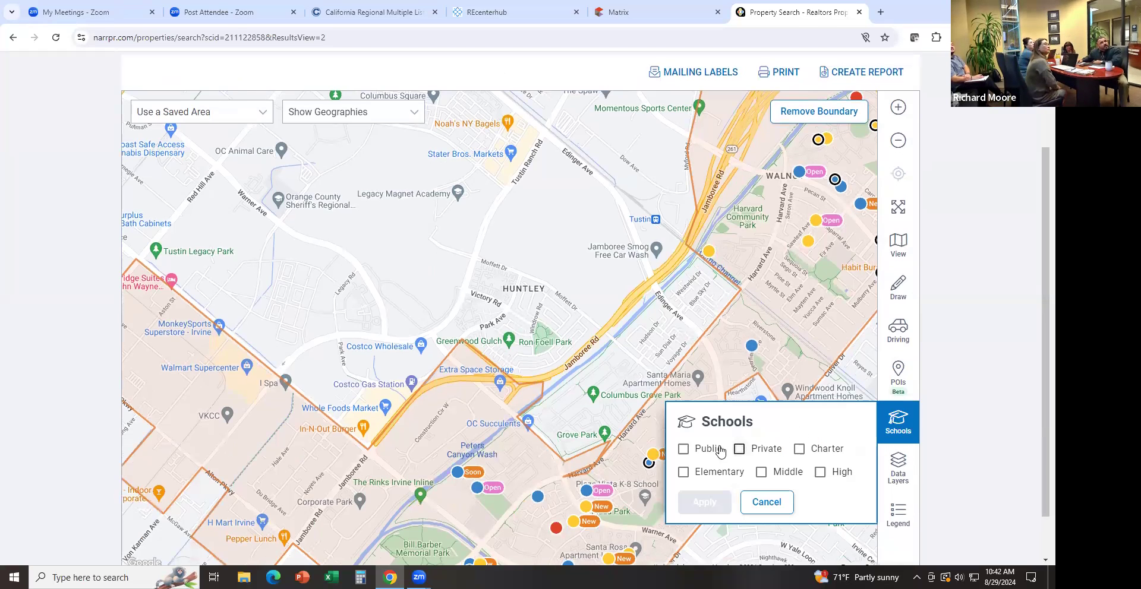
pyautogui.click(683, 450)
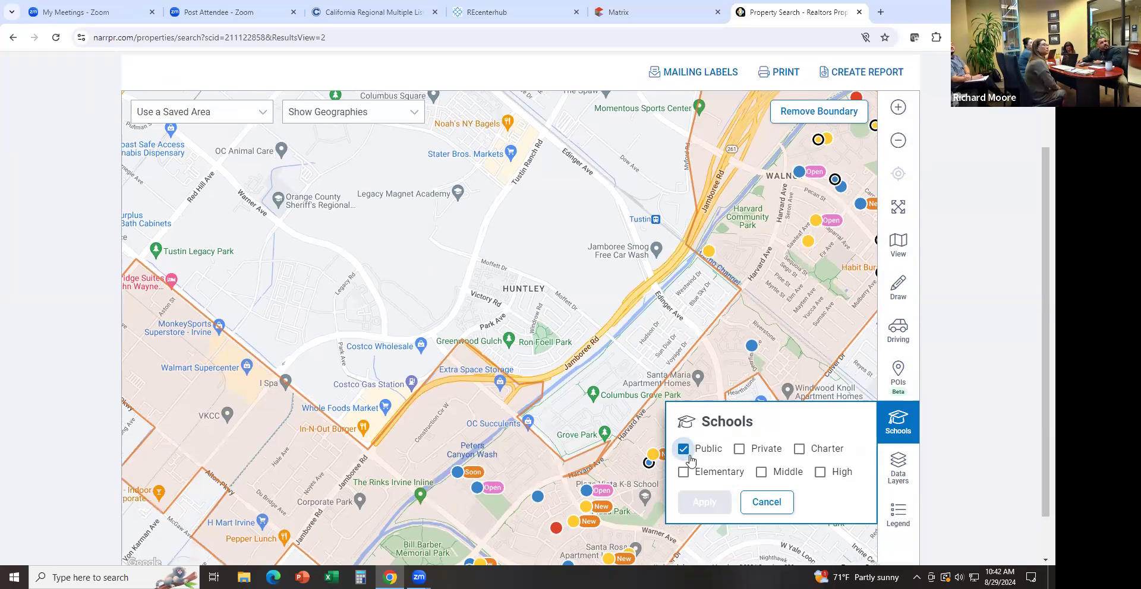
pyautogui.click(820, 473)
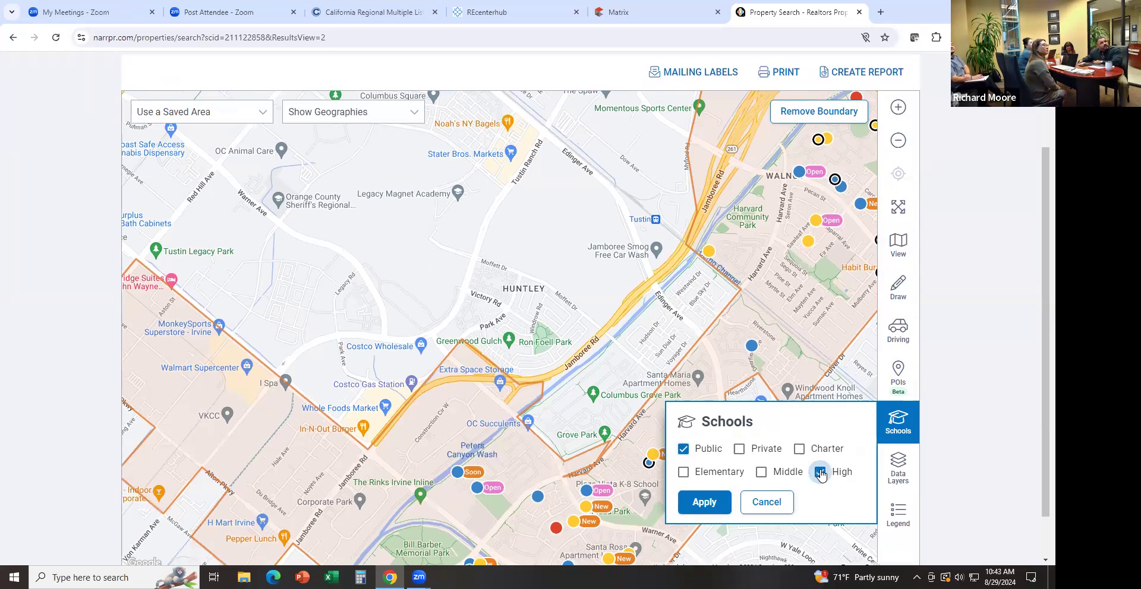
pyautogui.click(705, 502)
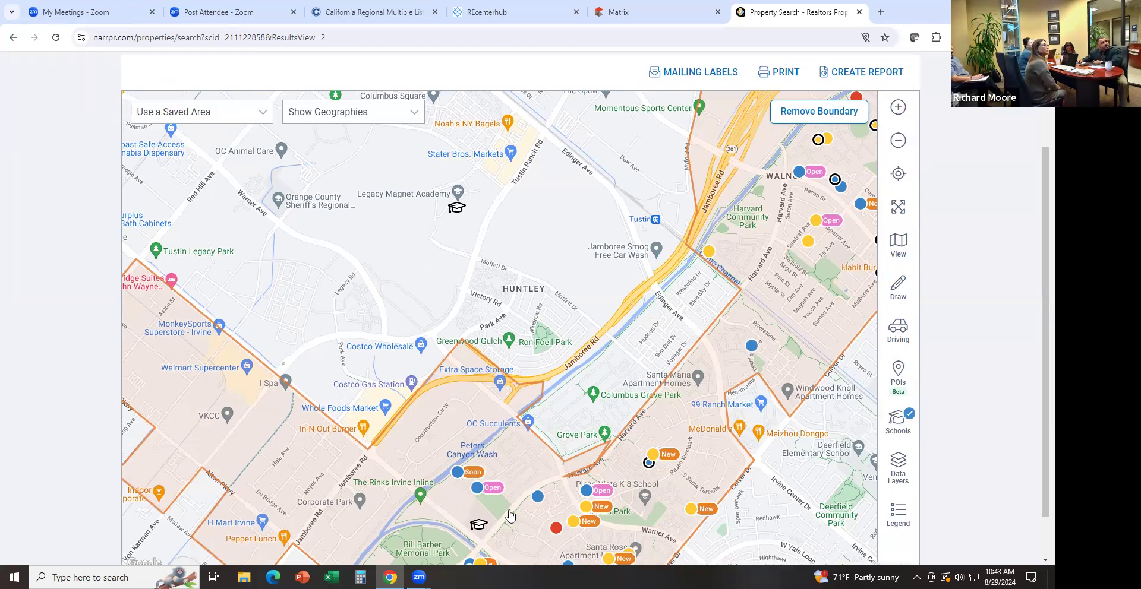
pyautogui.click(478, 525)
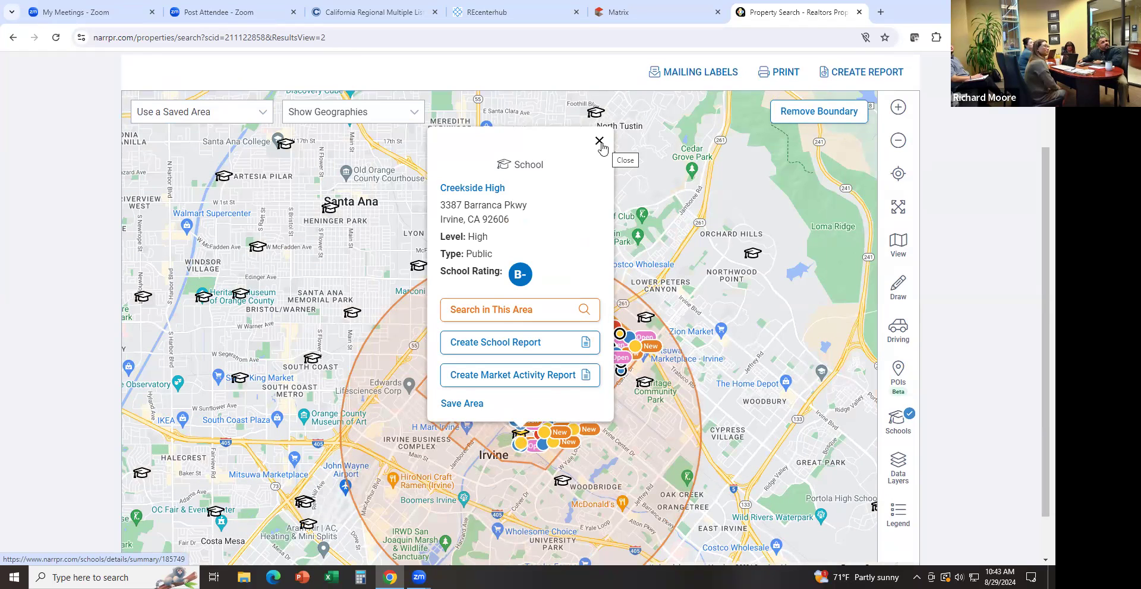
pyautogui.click(599, 141)
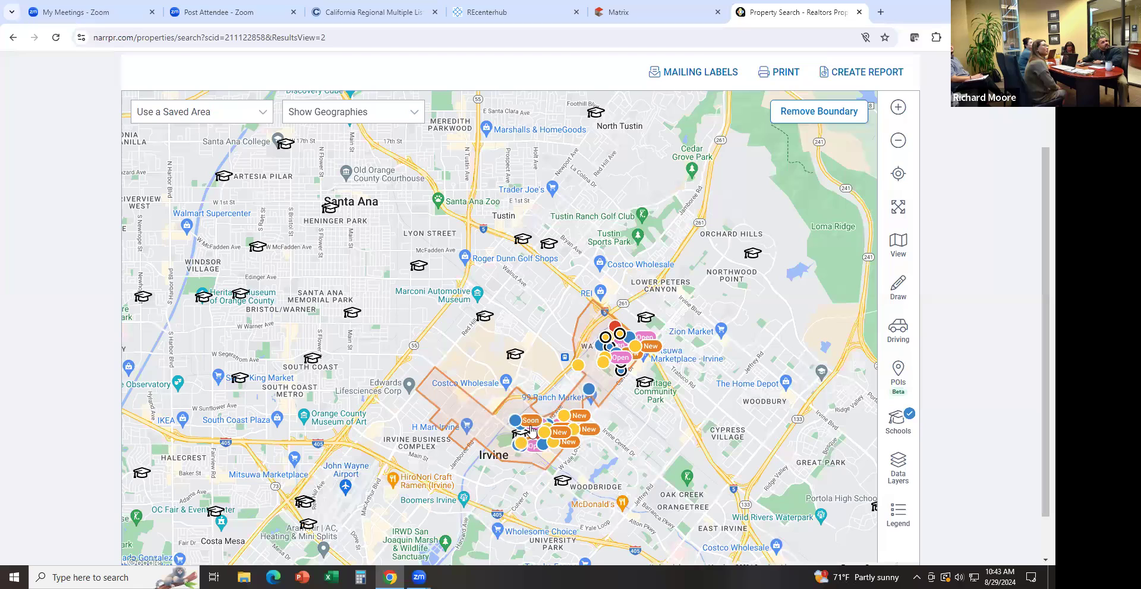
# Browse the available data layers, then reapply the public high school filter to the map
pyautogui.scroll(1, 545, 403)
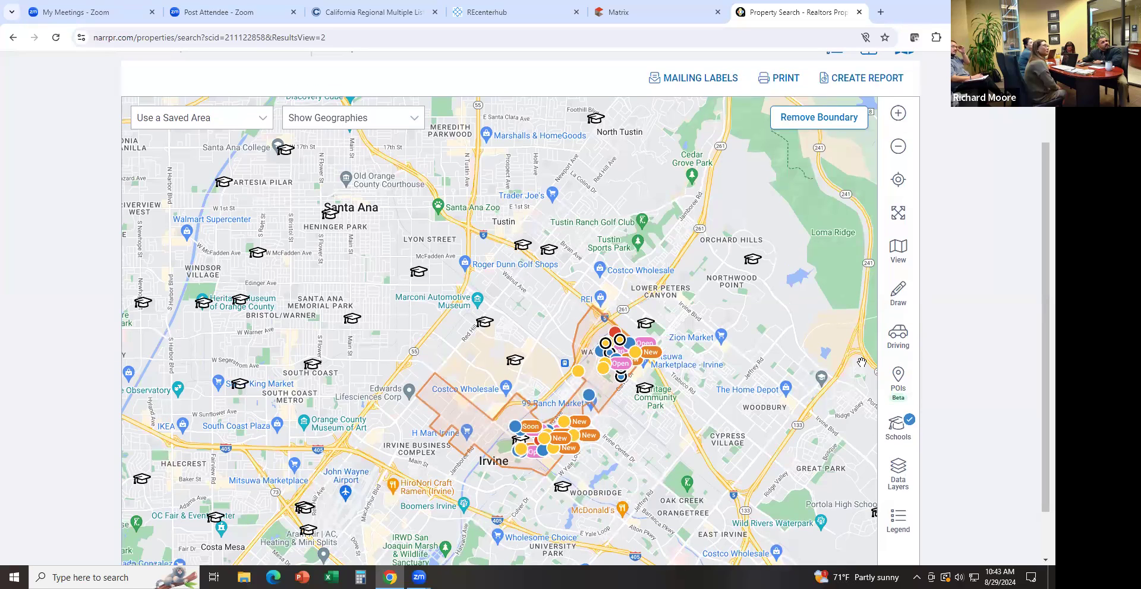
pyautogui.click(898, 429)
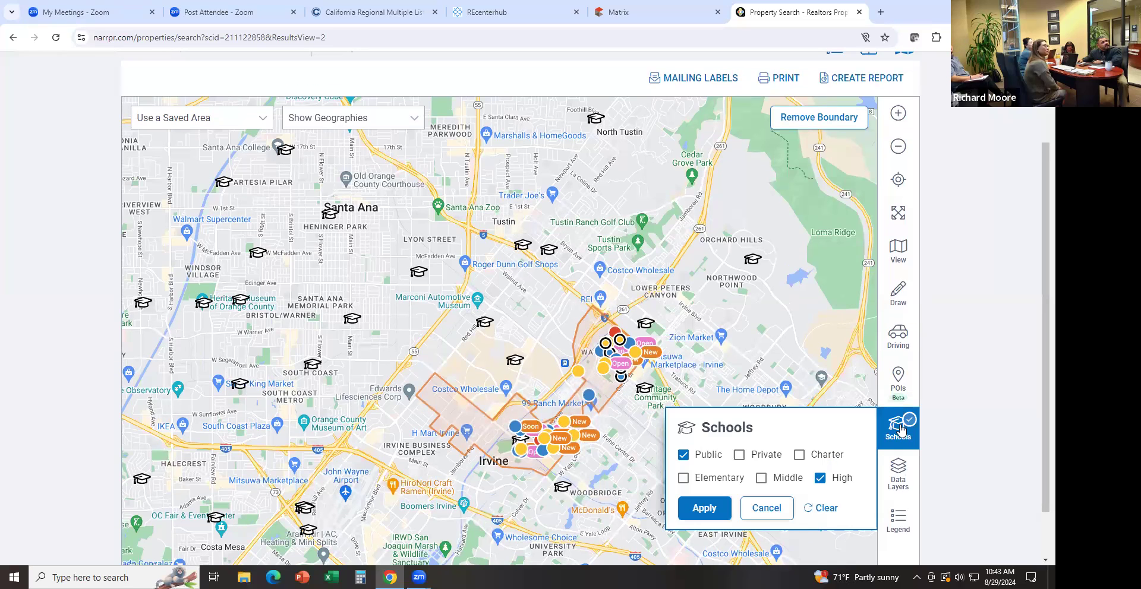
pyautogui.click(898, 471)
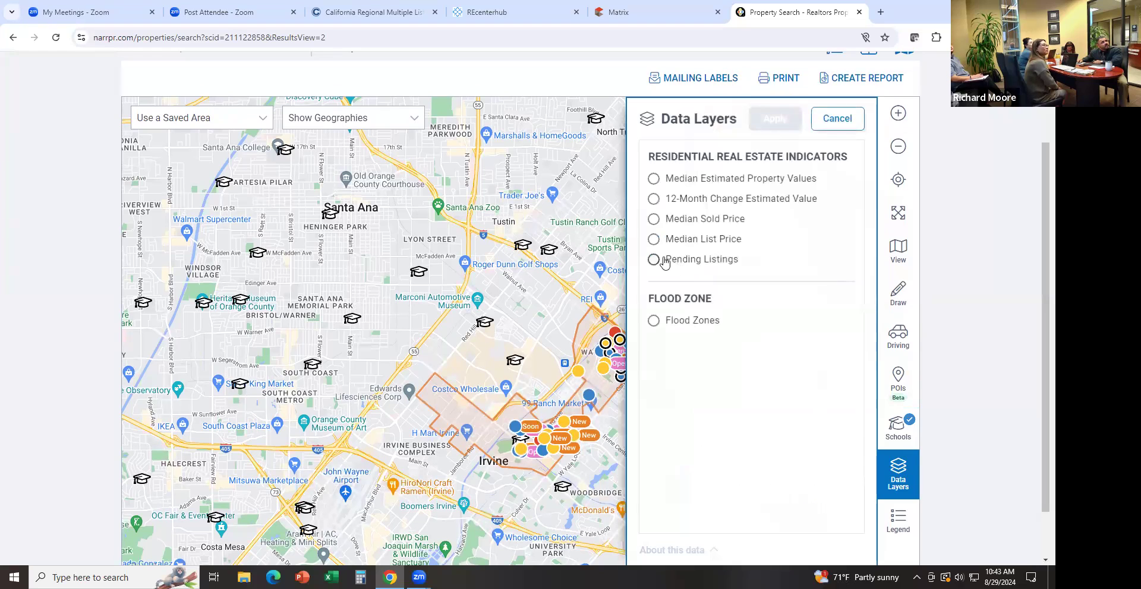
pyautogui.click(885, 432)
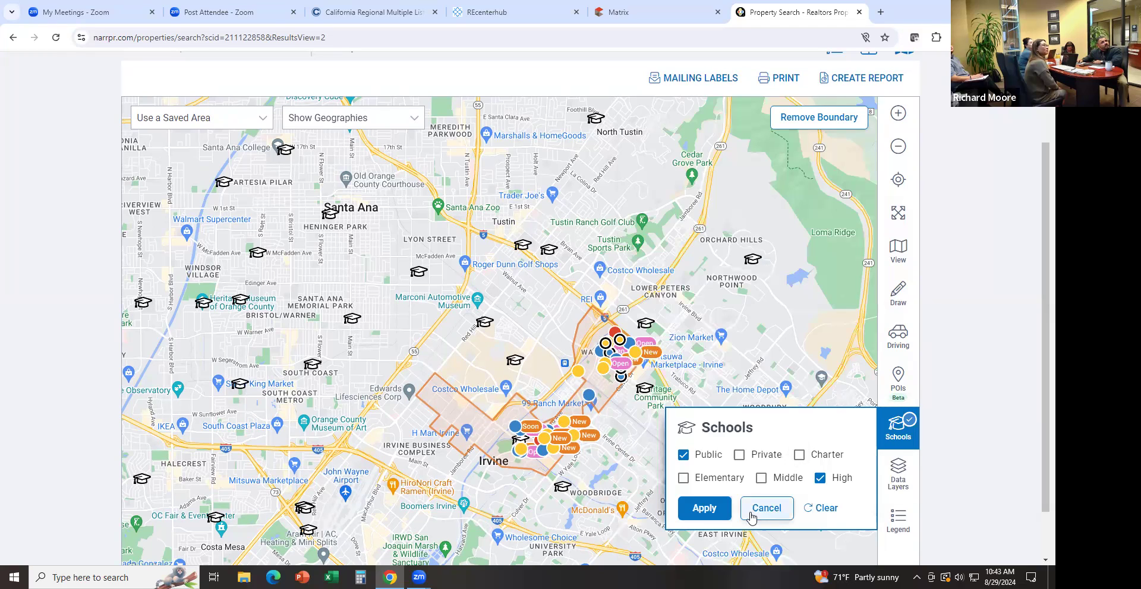
pyautogui.click(713, 513)
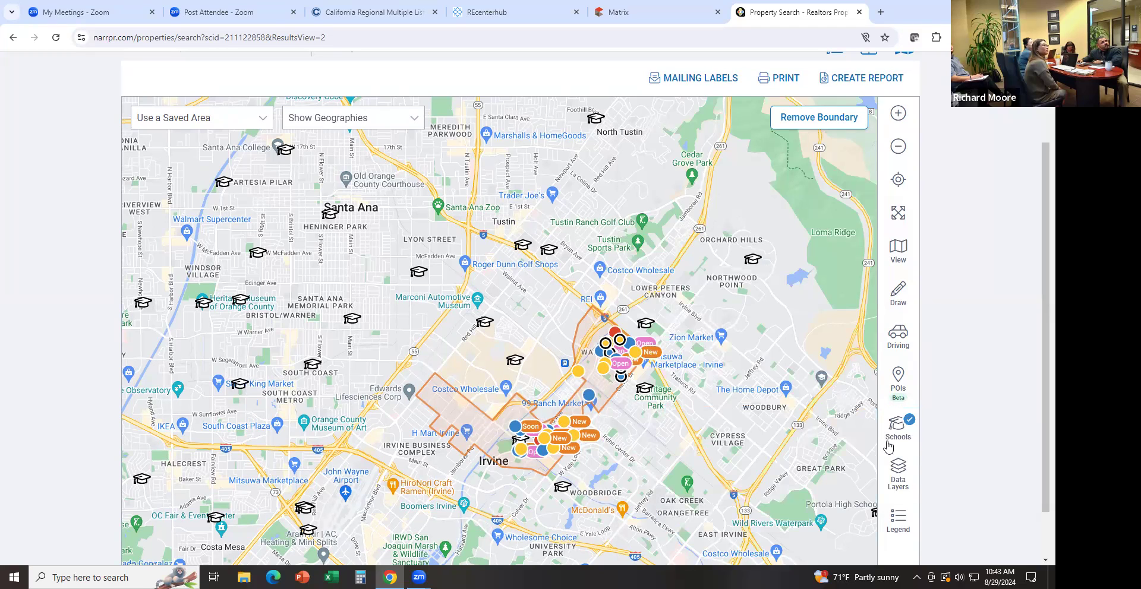
pyautogui.scroll(1, 887, 445)
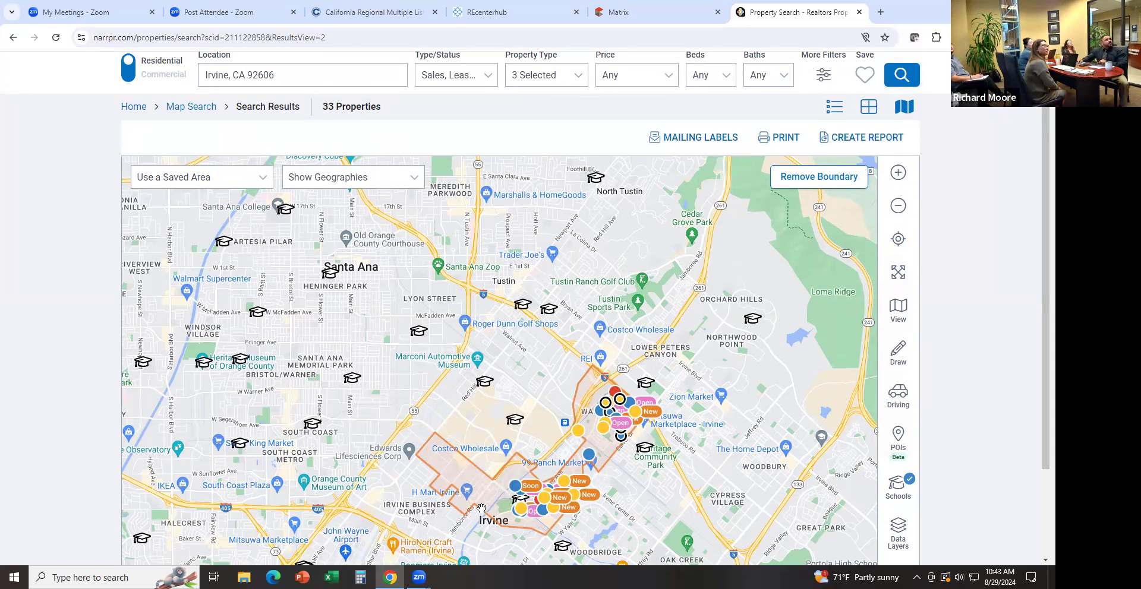
# Check Irvine High's details and change the search location to Irvine, California
pyautogui.click(642, 452)
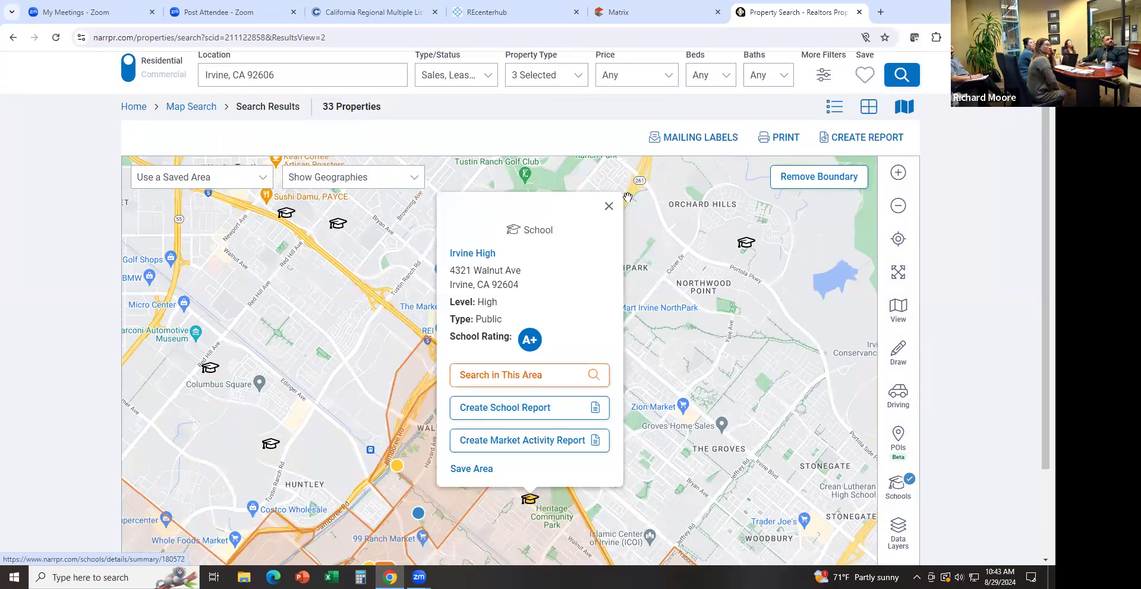
pyautogui.click(609, 207)
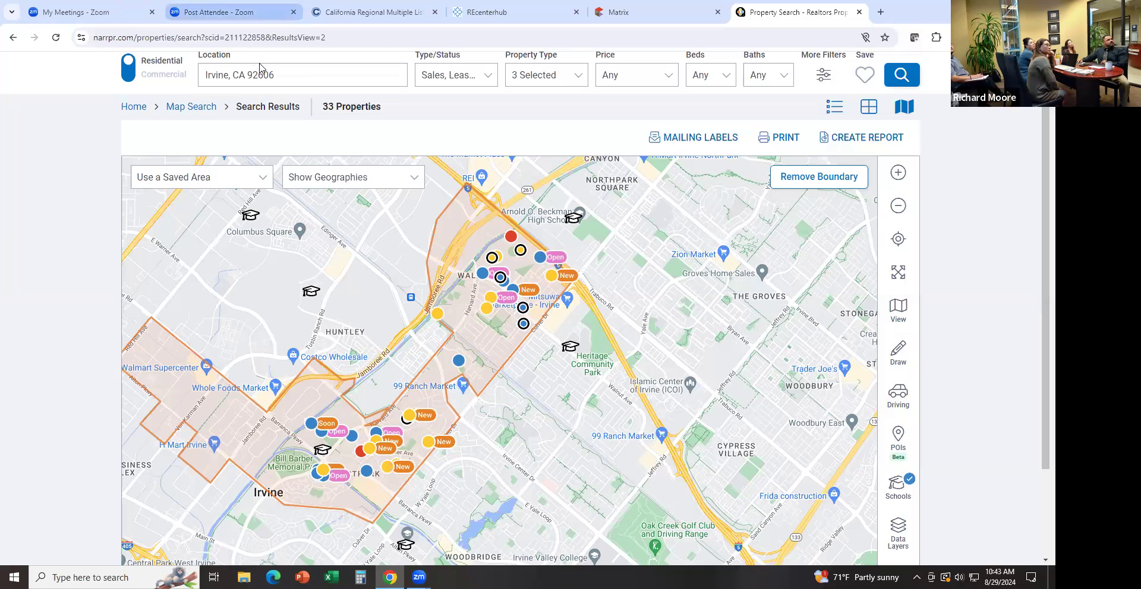
pyautogui.click(276, 79)
pyautogui.press('BackSpace')
pyautogui.press('BackSpace')
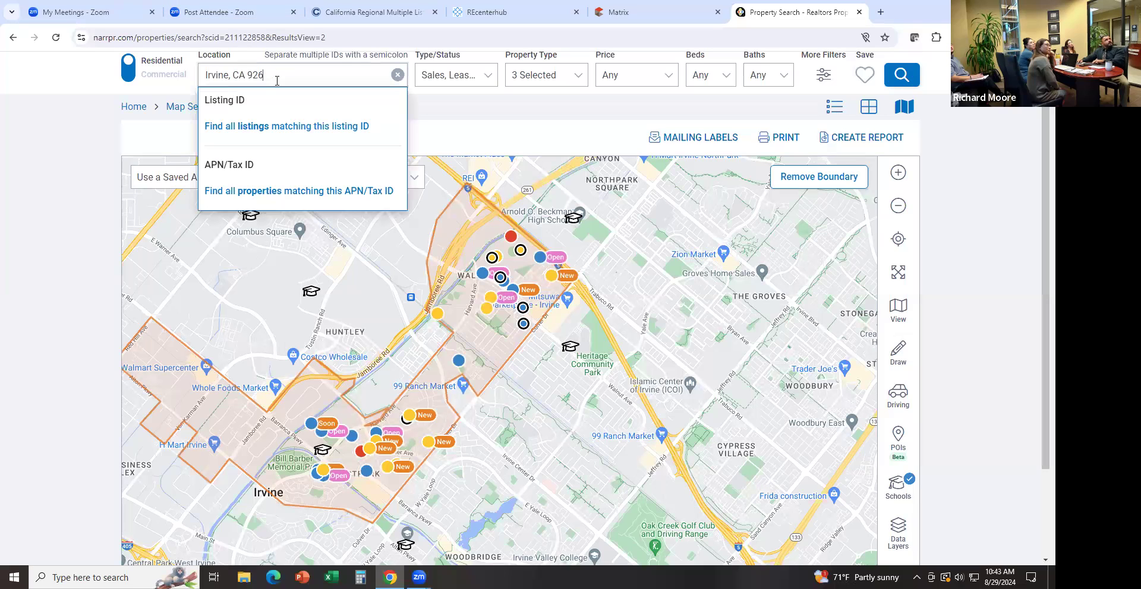
pyautogui.write('a')
pyautogui.press('Return')
pyautogui.click(276, 79)
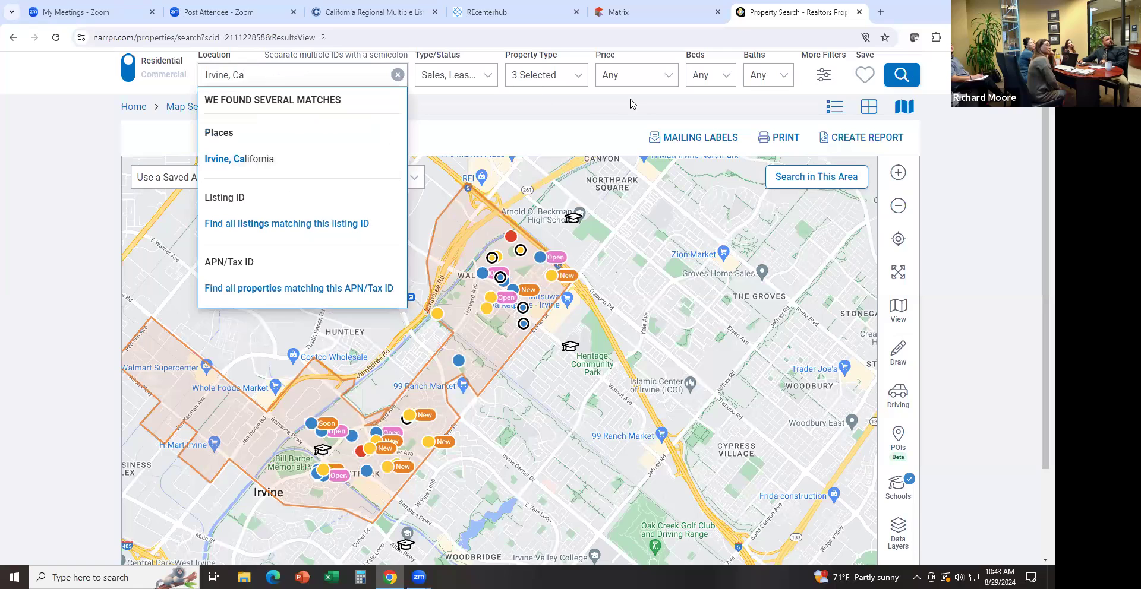
pyautogui.click(900, 75)
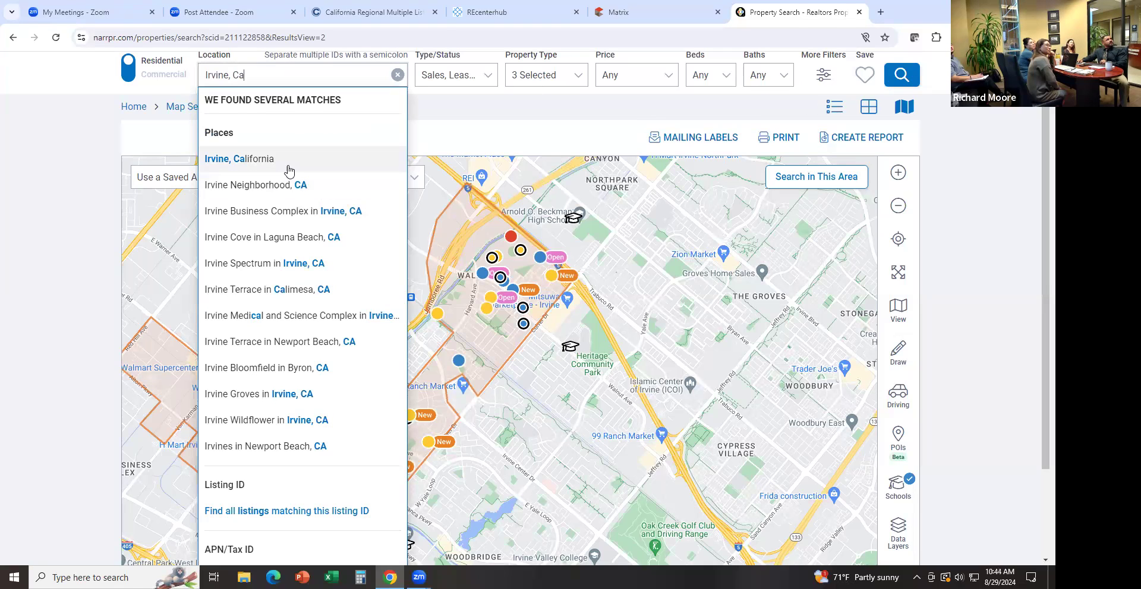
pyautogui.click(276, 161)
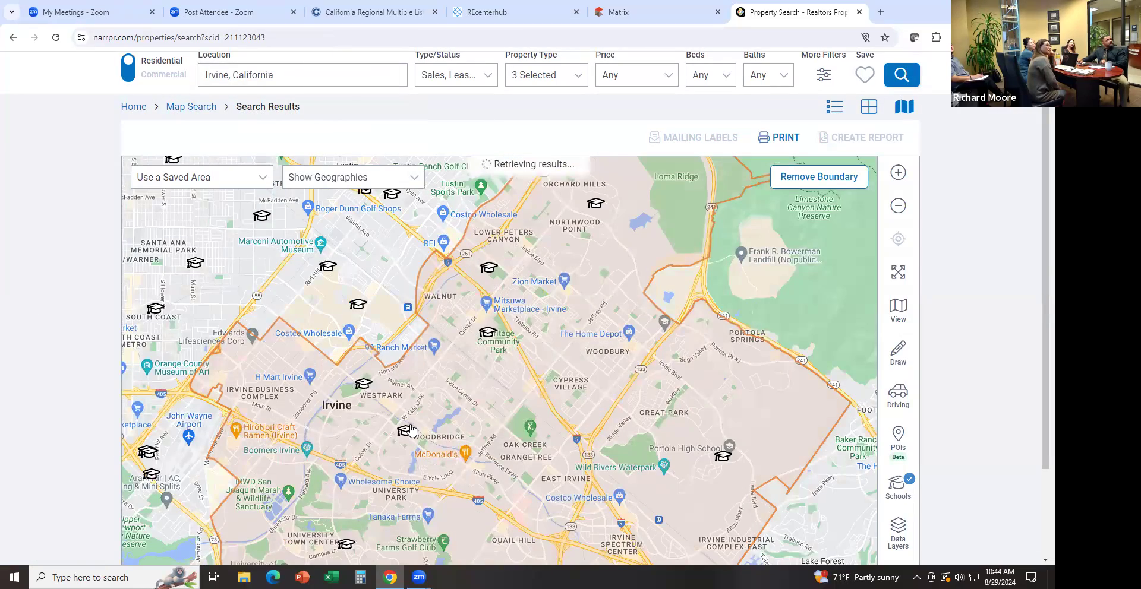
# Search for listings inside Woodbridge High's attendance zone
pyautogui.click(407, 432)
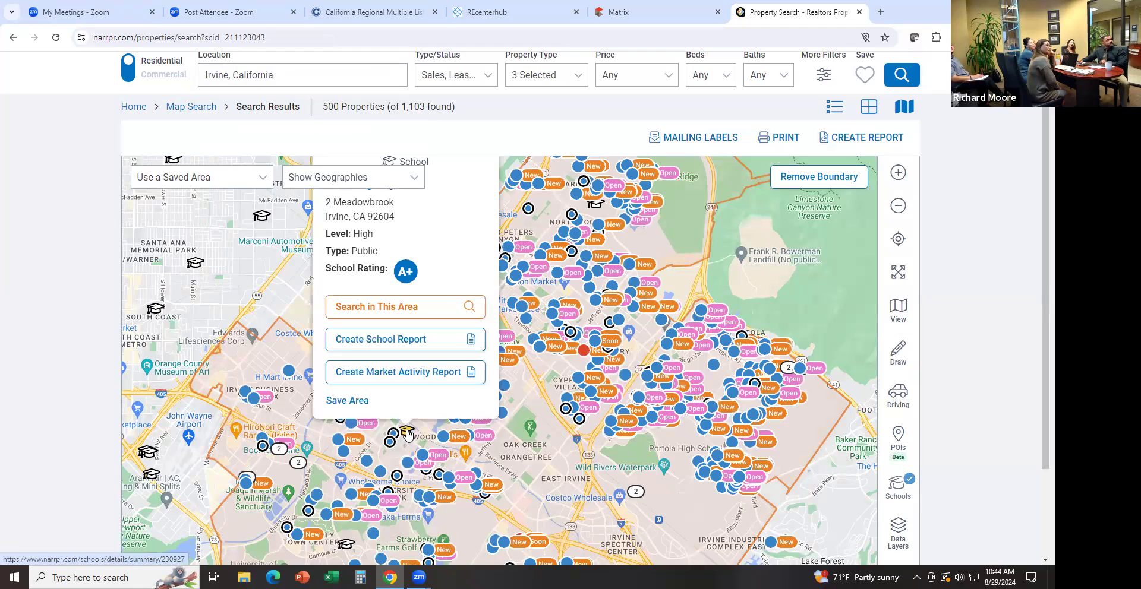
pyautogui.scroll(3, 408, 436)
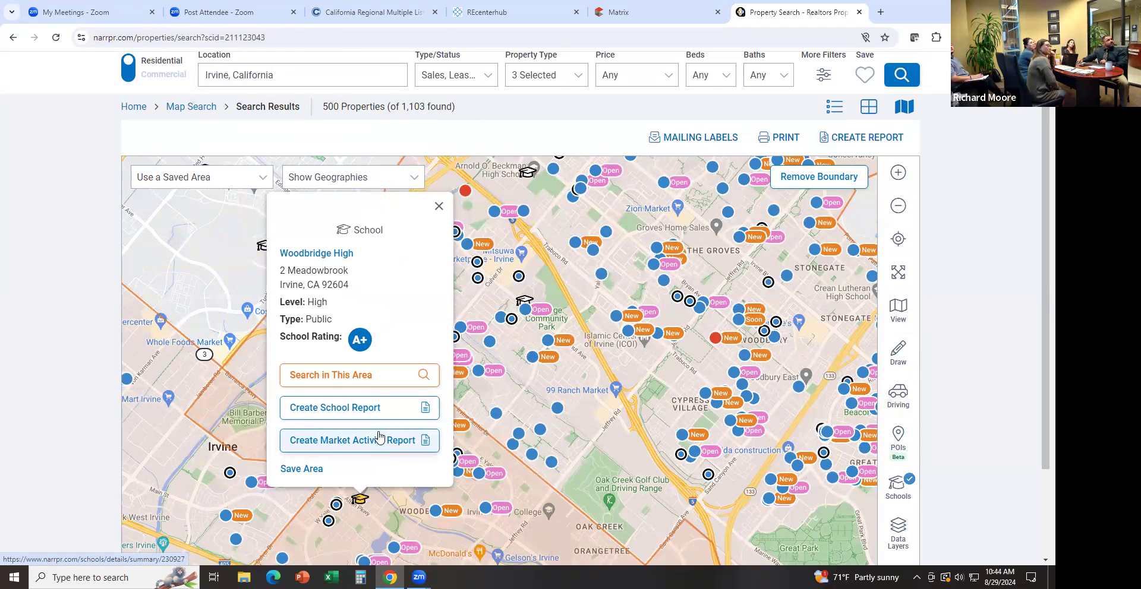
pyautogui.click(377, 389)
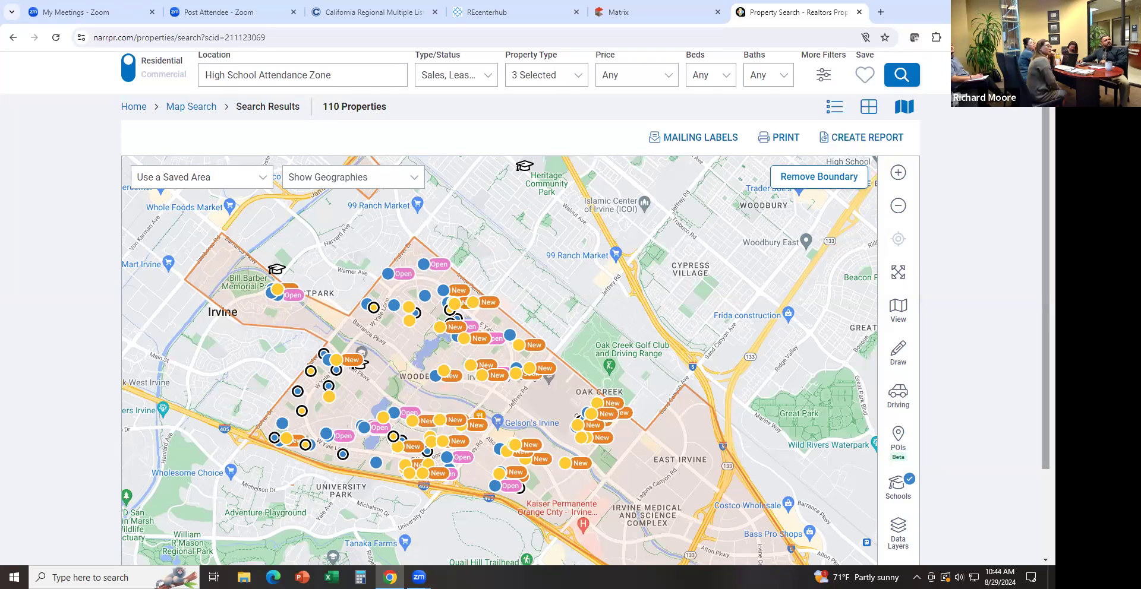
# Map a 10-minute Monday 8 a.m. car travel-time area from an Irvine, CA 92606 starting address
pyautogui.scroll(-2, 475, 309)
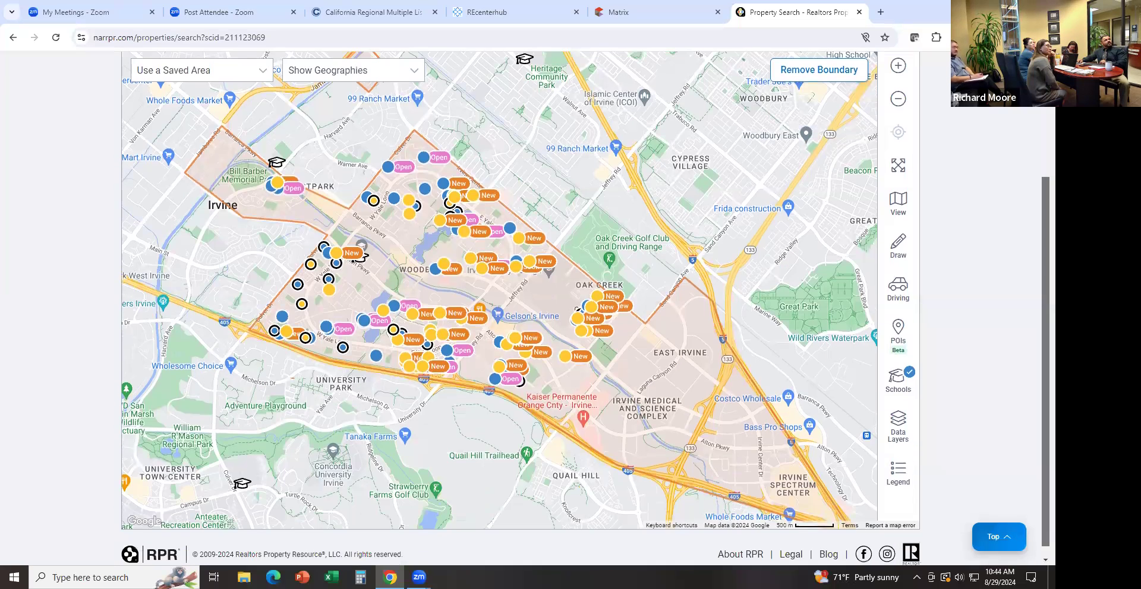
pyautogui.scroll(1, 521, 309)
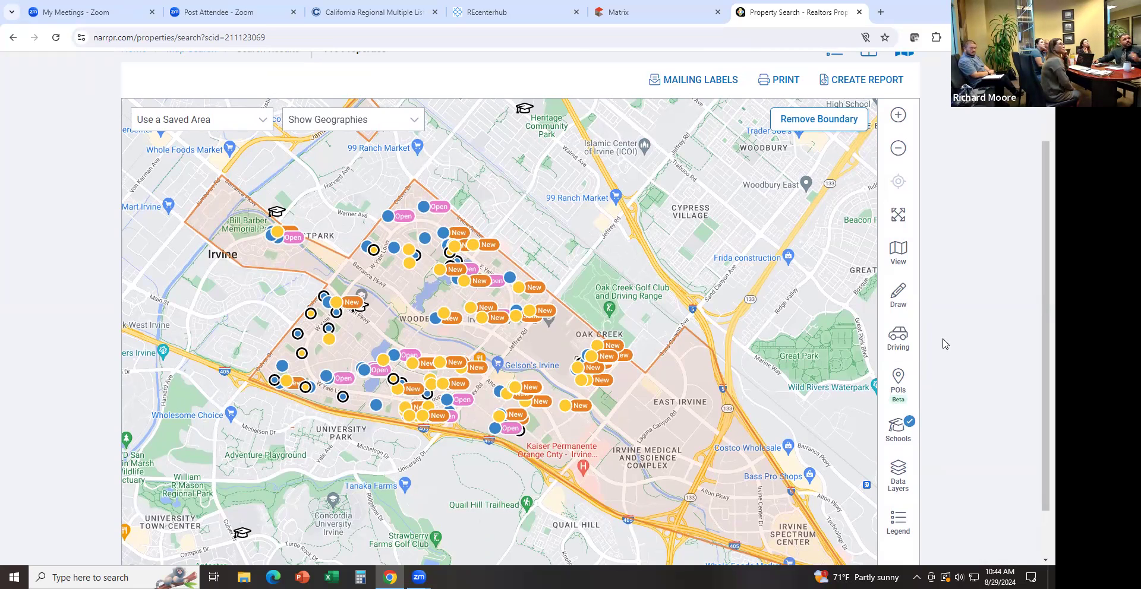
pyautogui.click(897, 342)
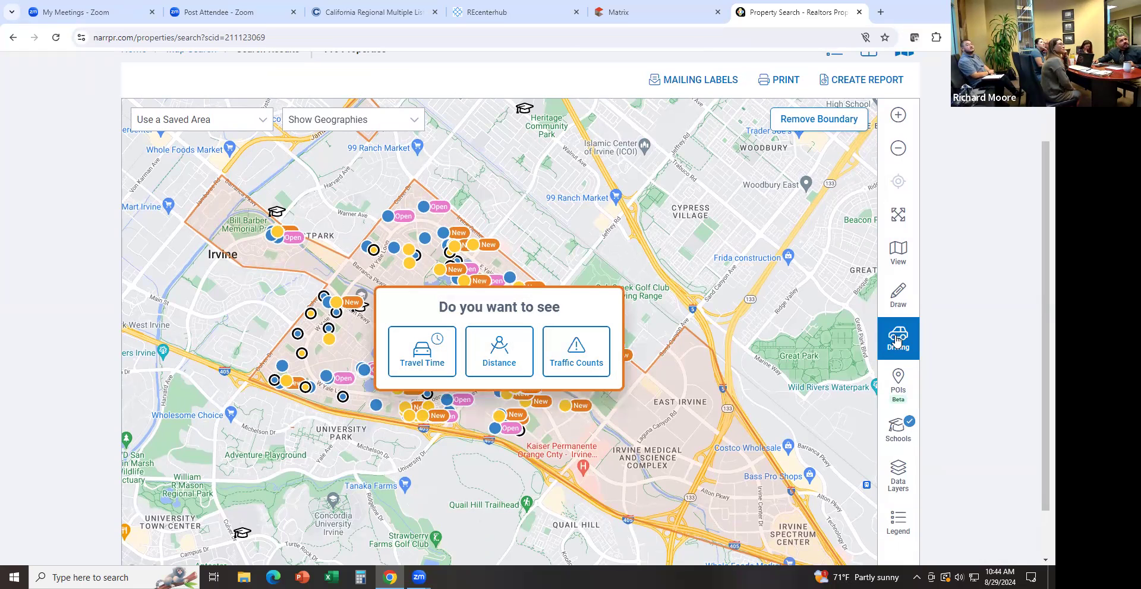
pyautogui.click(416, 359)
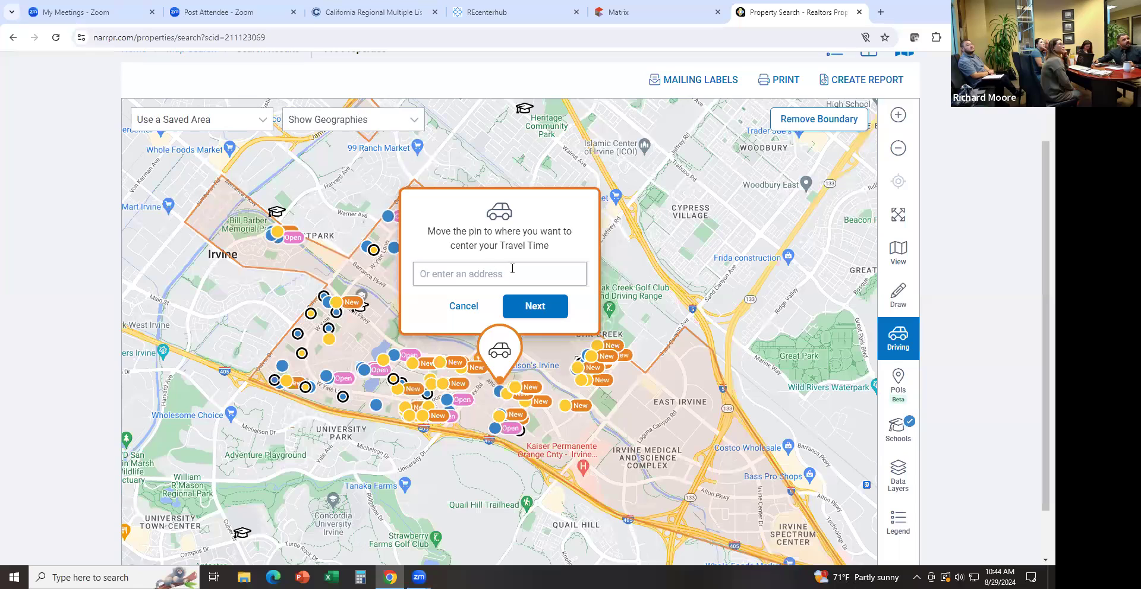
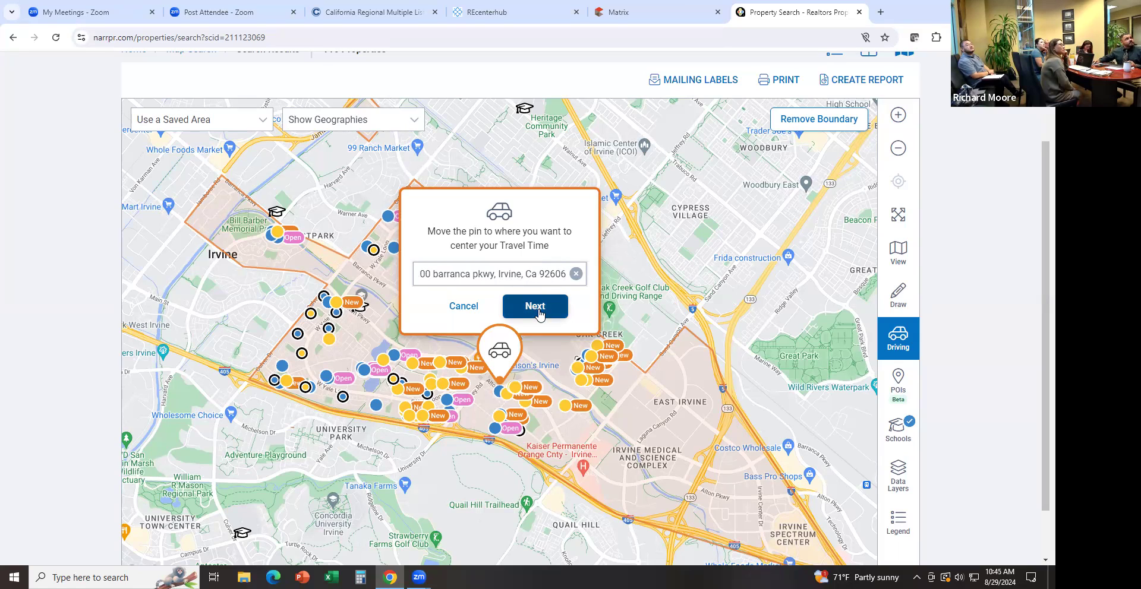
pyautogui.click(538, 311)
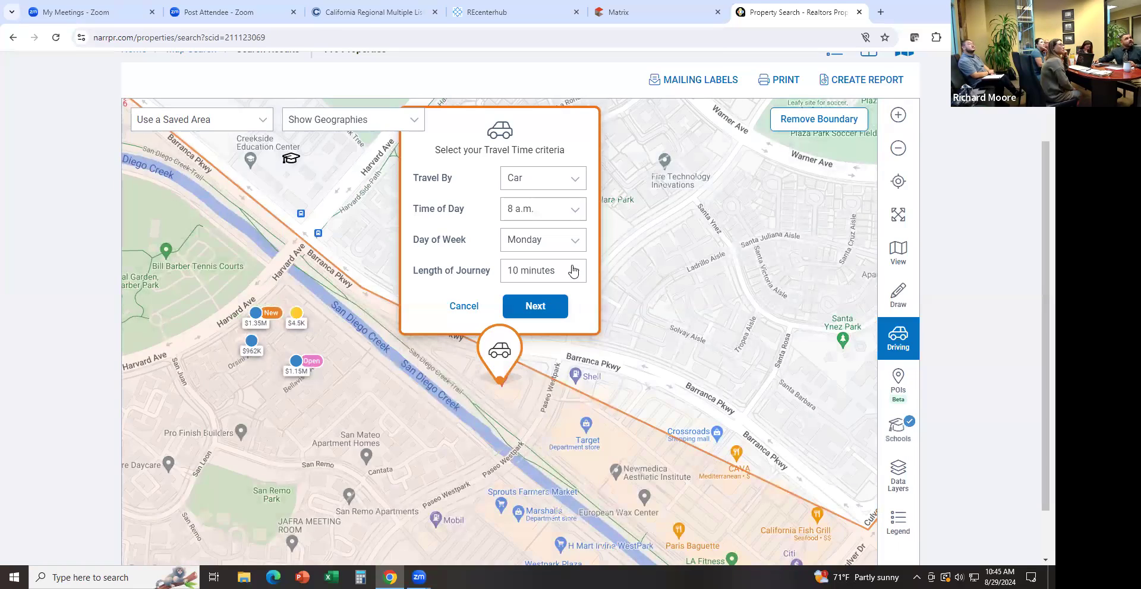
pyautogui.click(545, 303)
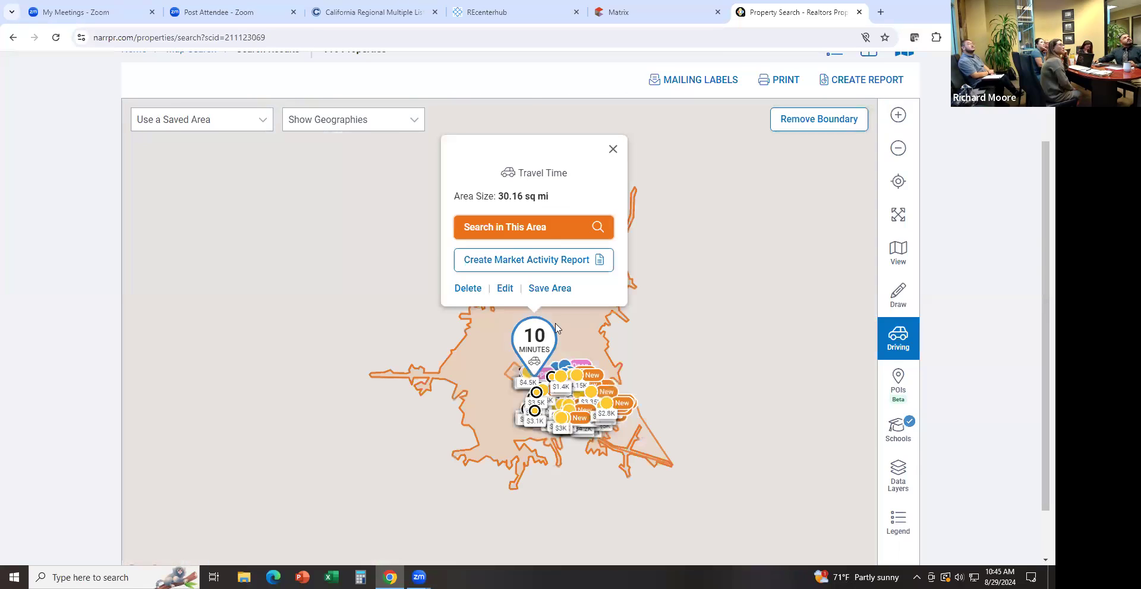
pyautogui.click(613, 149)
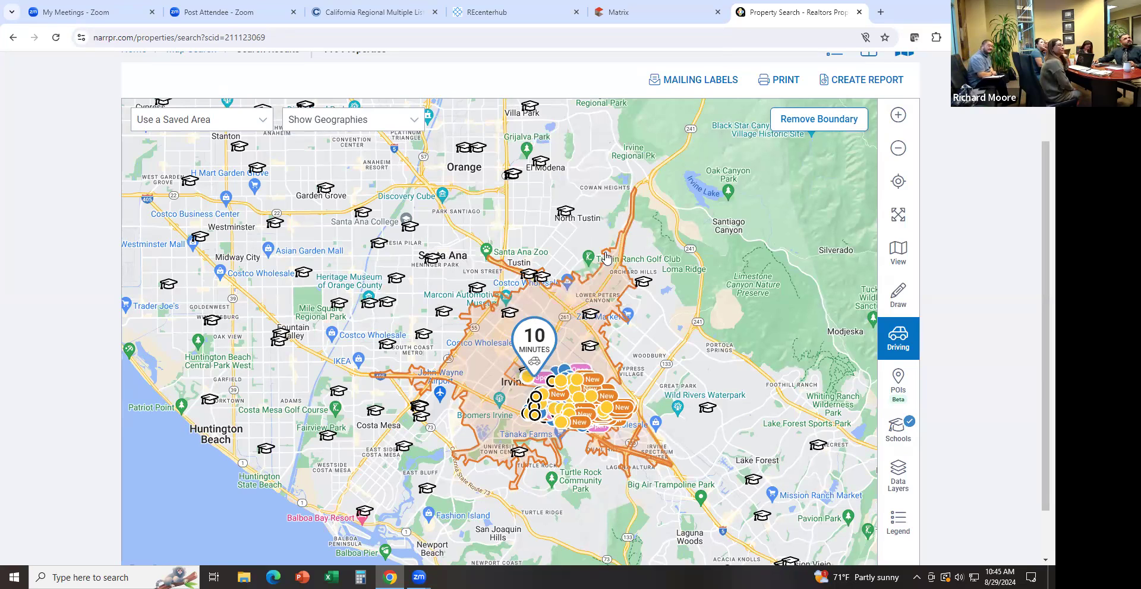
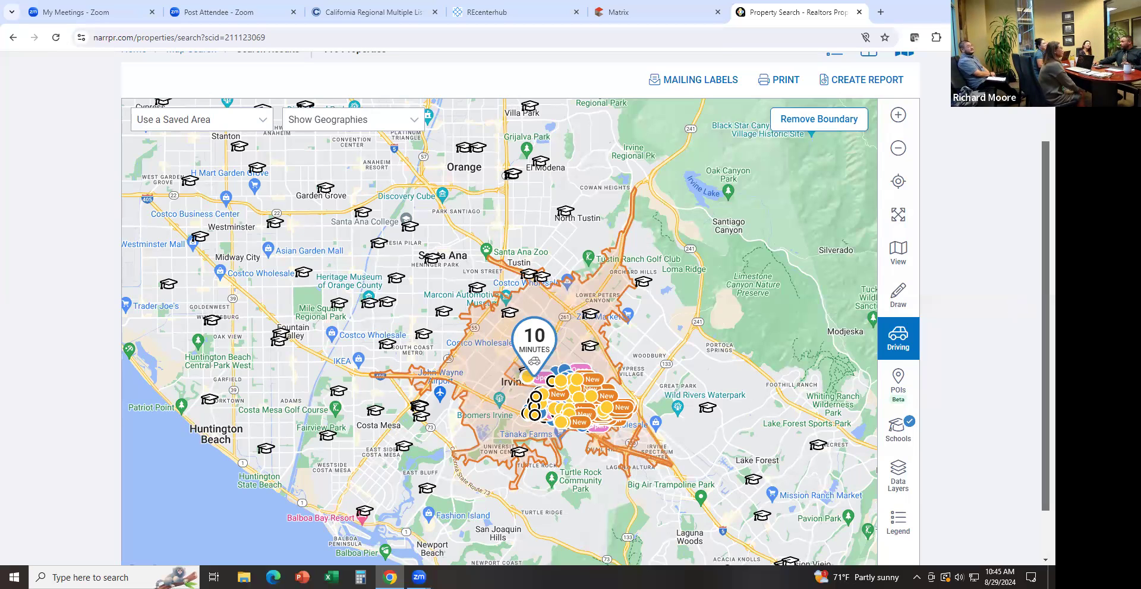
# Leave RPR's map search and switch to the Matrix system links browser tab
pyautogui.scroll(3, 521, 309)
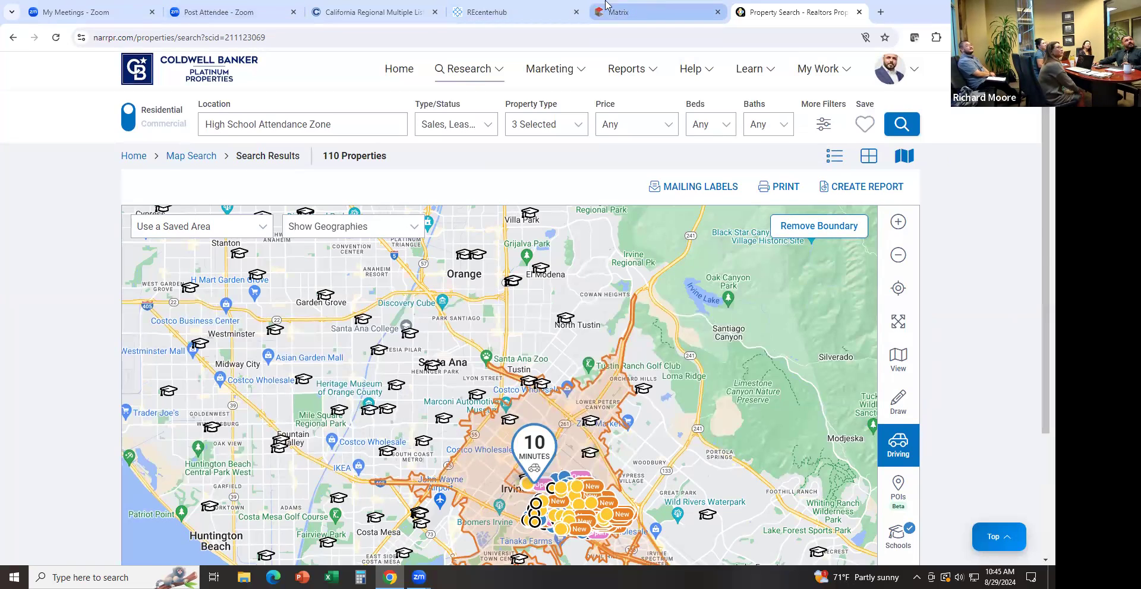
pyautogui.click(607, 7)
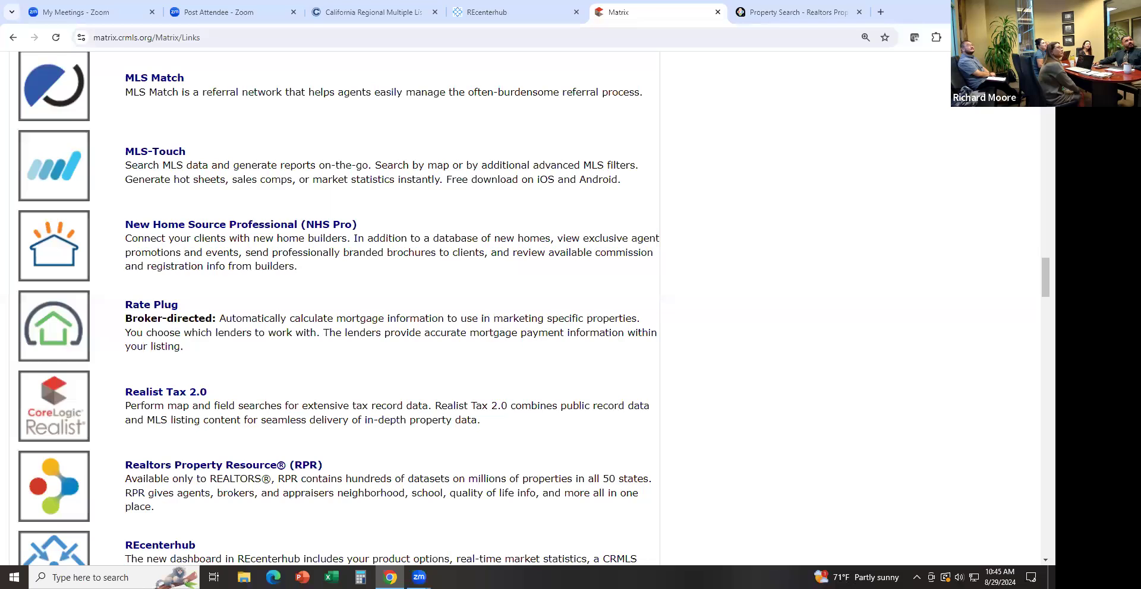
# Go to the Matrix home dashboard and move the My Listings panel to the right column
pyautogui.scroll(15, 523, 309)
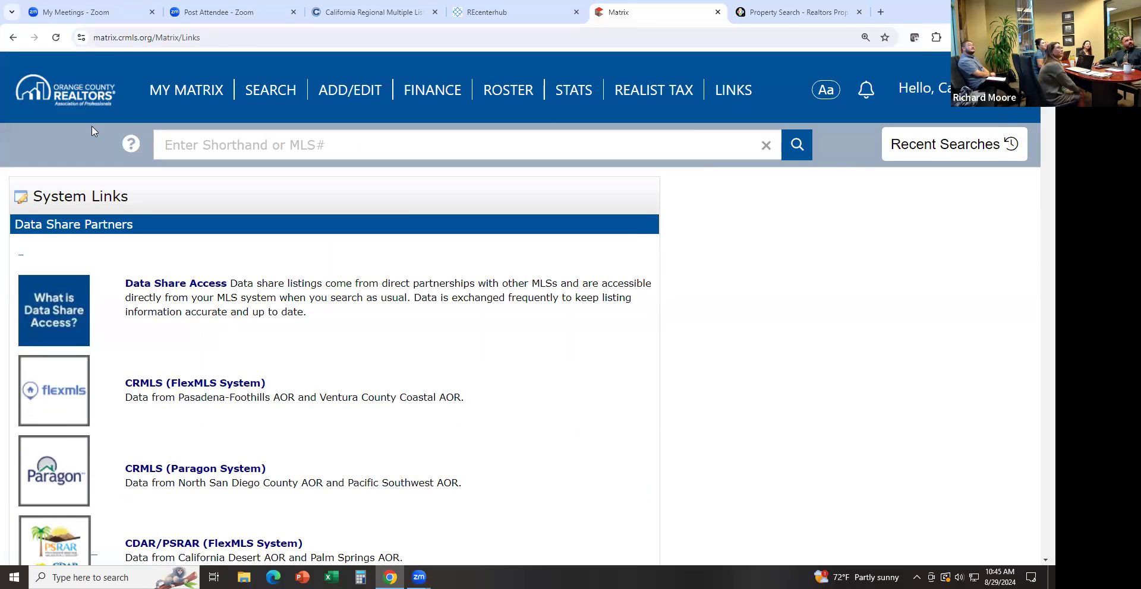
pyautogui.moveTo(196, 90)
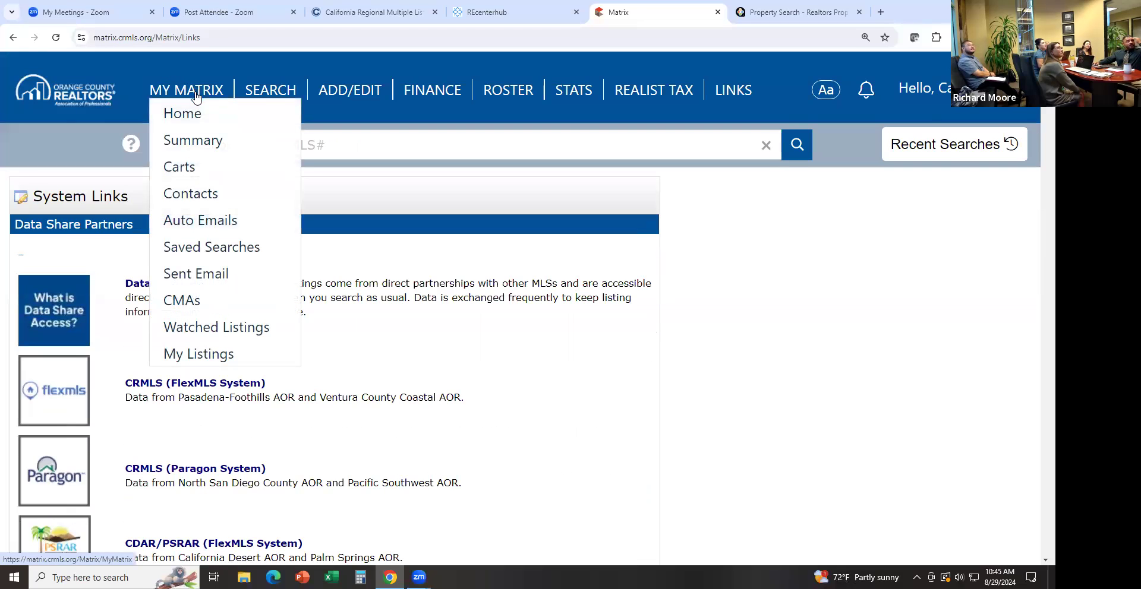
pyautogui.click(183, 114)
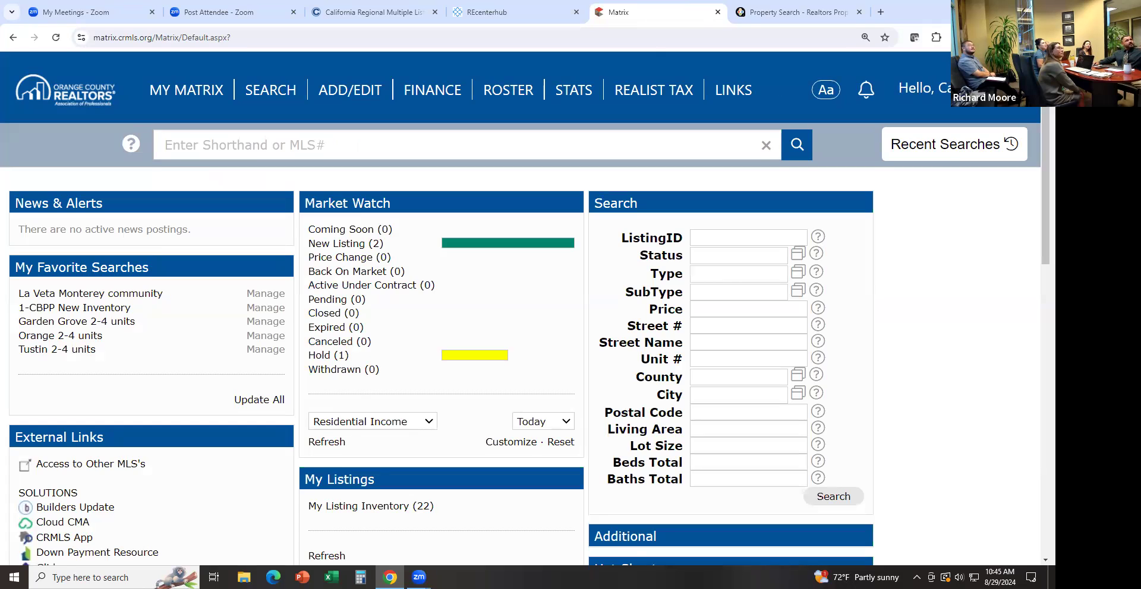
pyautogui.scroll(-2, 243, 371)
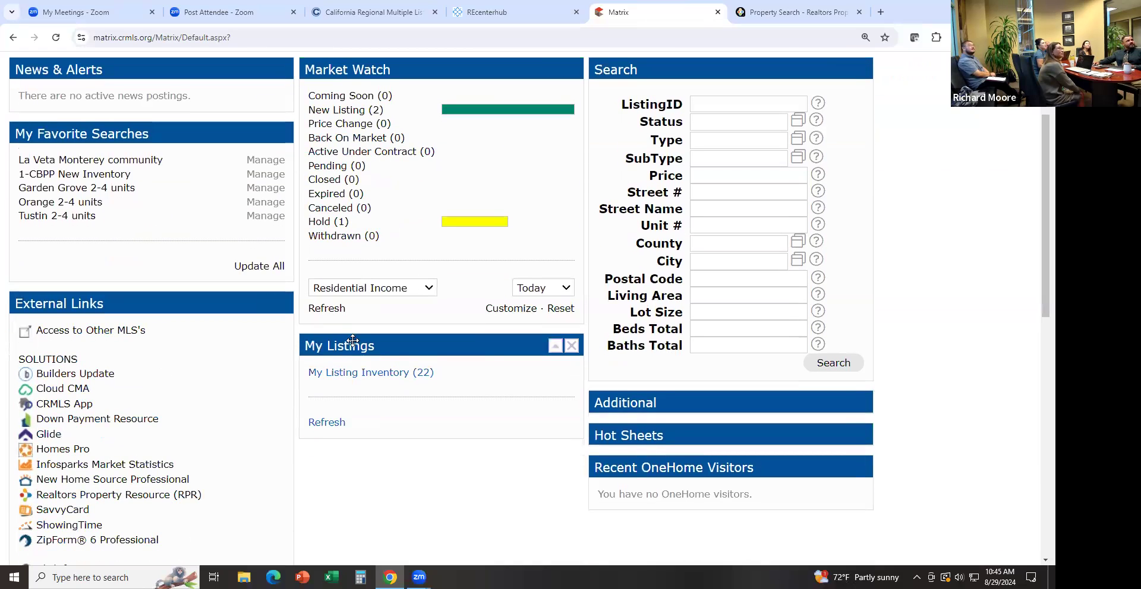
pyautogui.moveTo(368, 350); pyautogui.dragTo(344, 345)
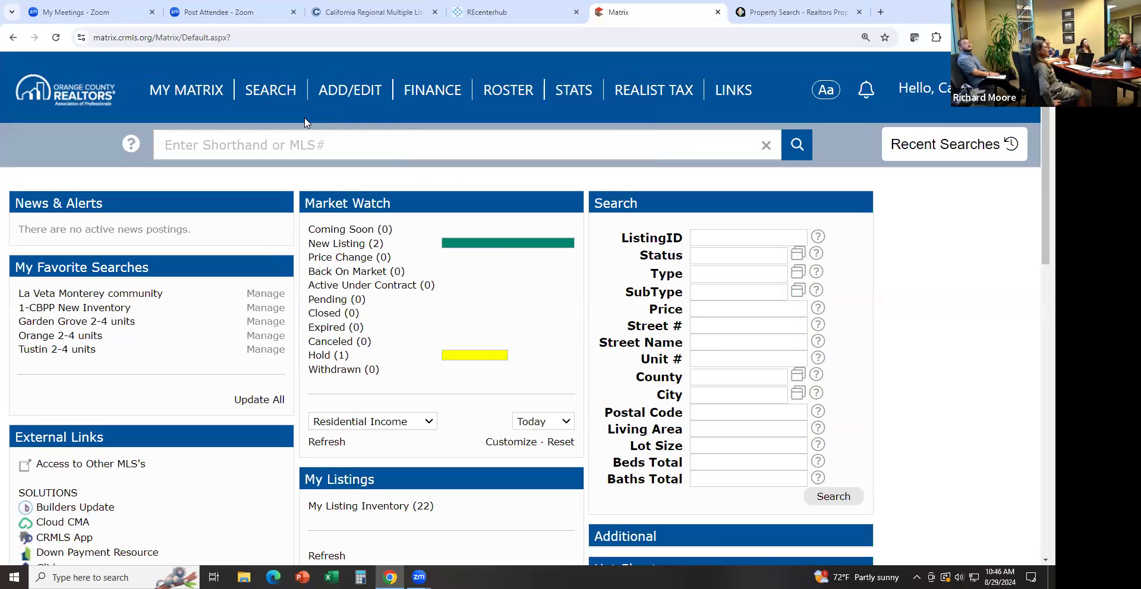
pyautogui.click(211, 146)
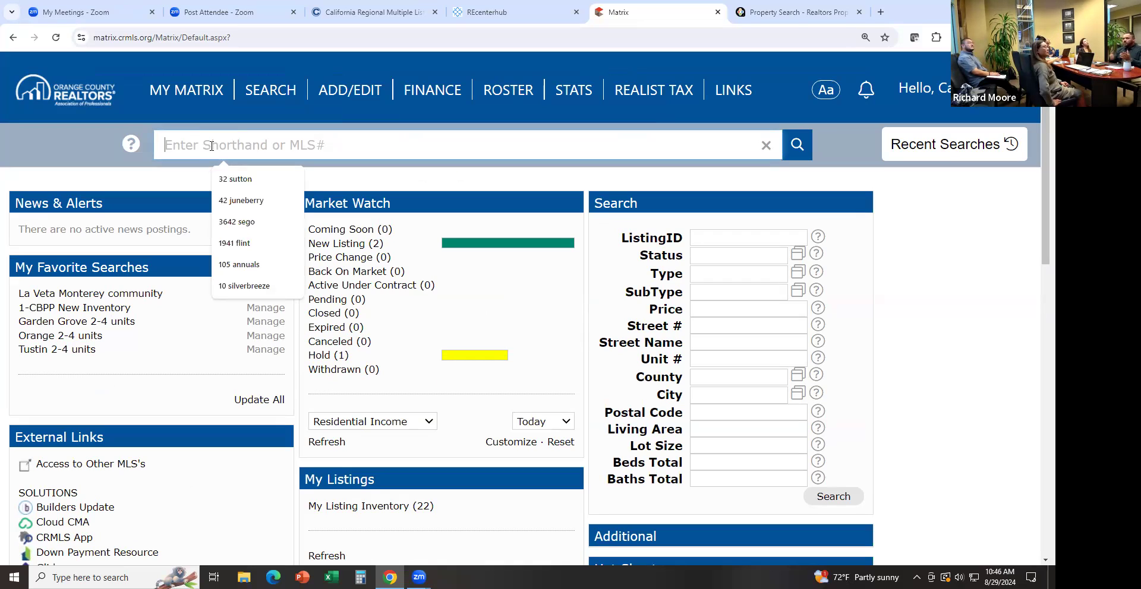
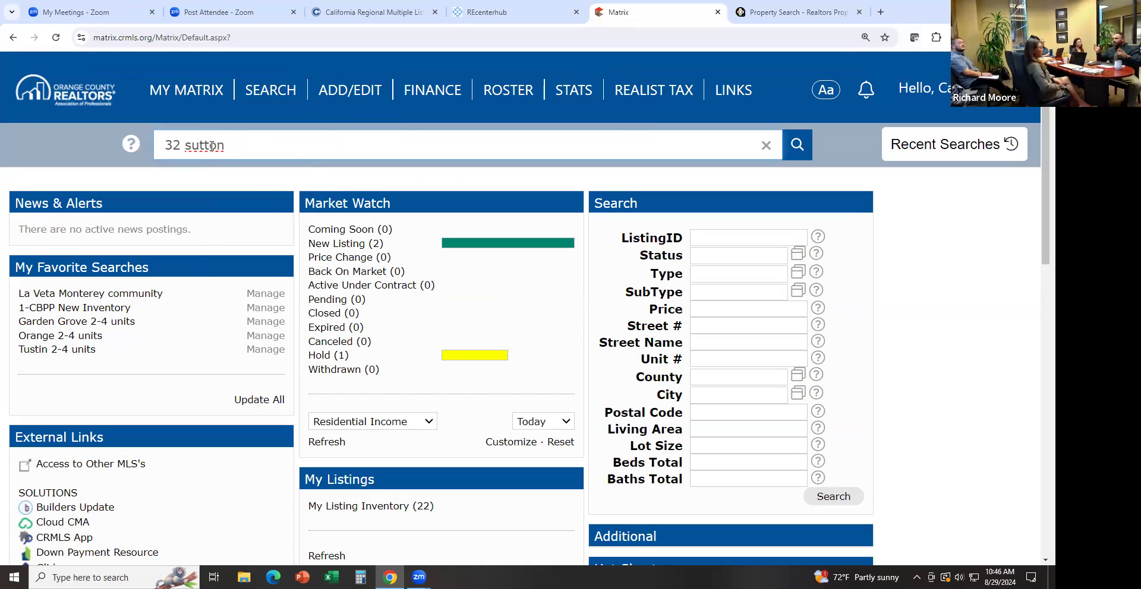
pyautogui.press('Return')
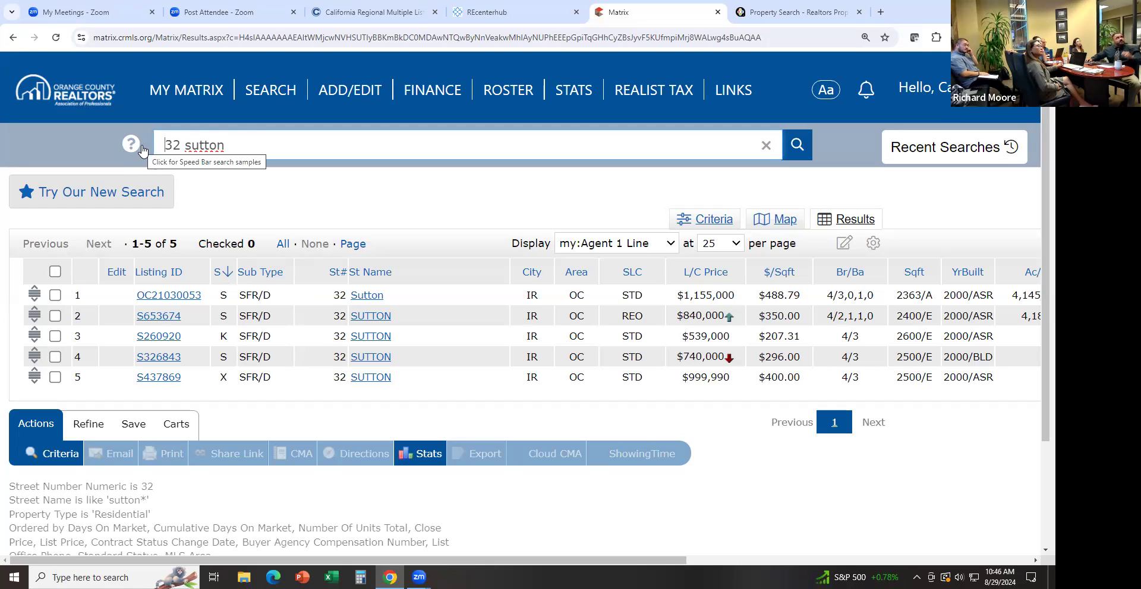
pyautogui.click(178, 113)
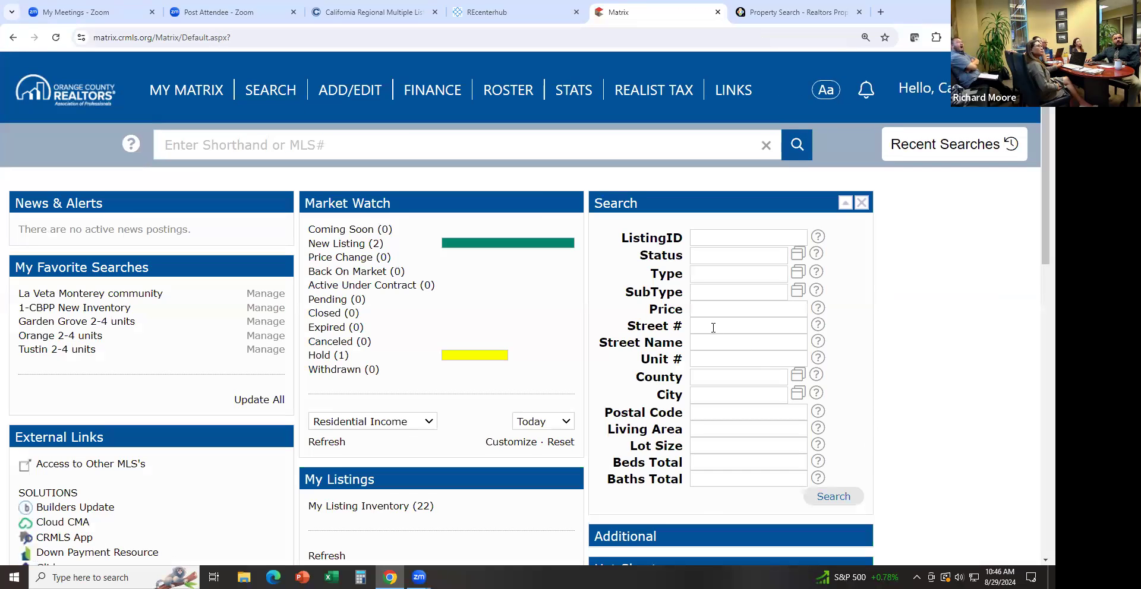
pyautogui.click(713, 326)
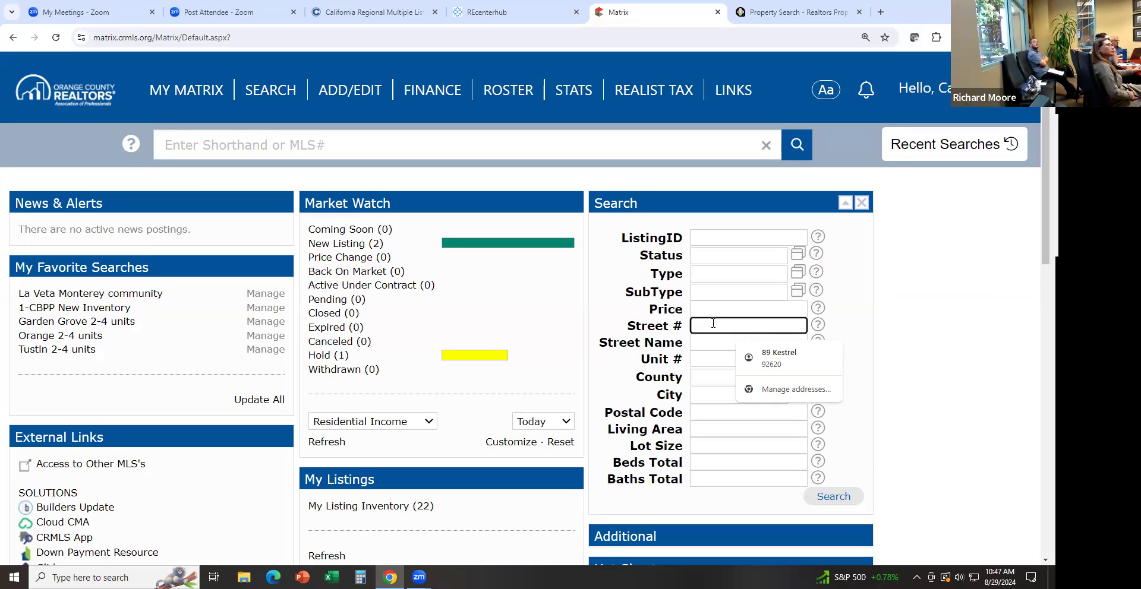
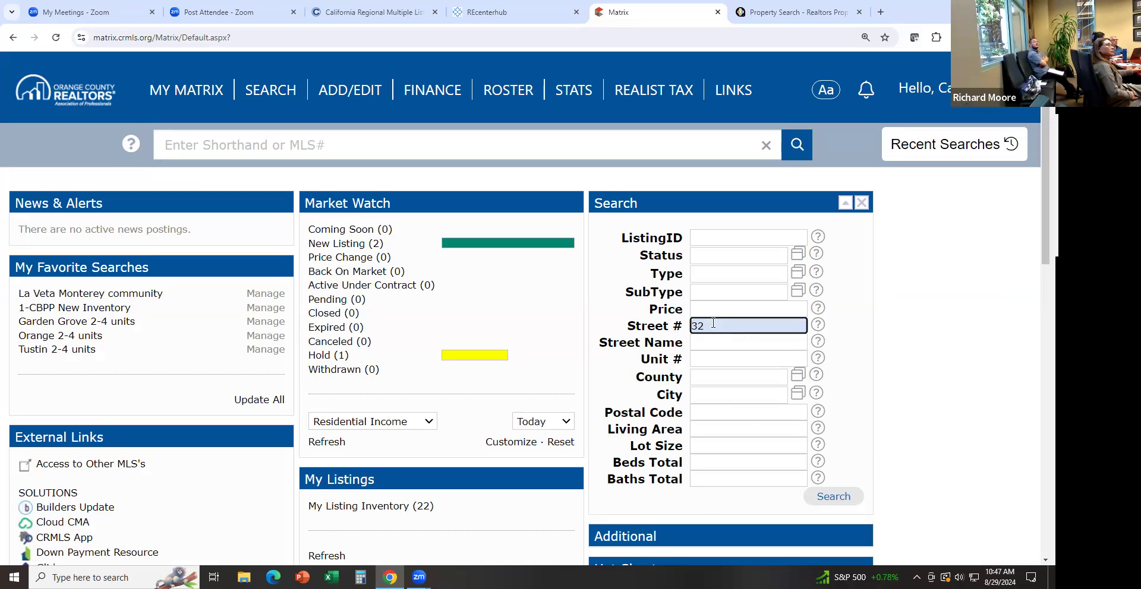
pyautogui.press('Tab')
pyautogui.press('Return')
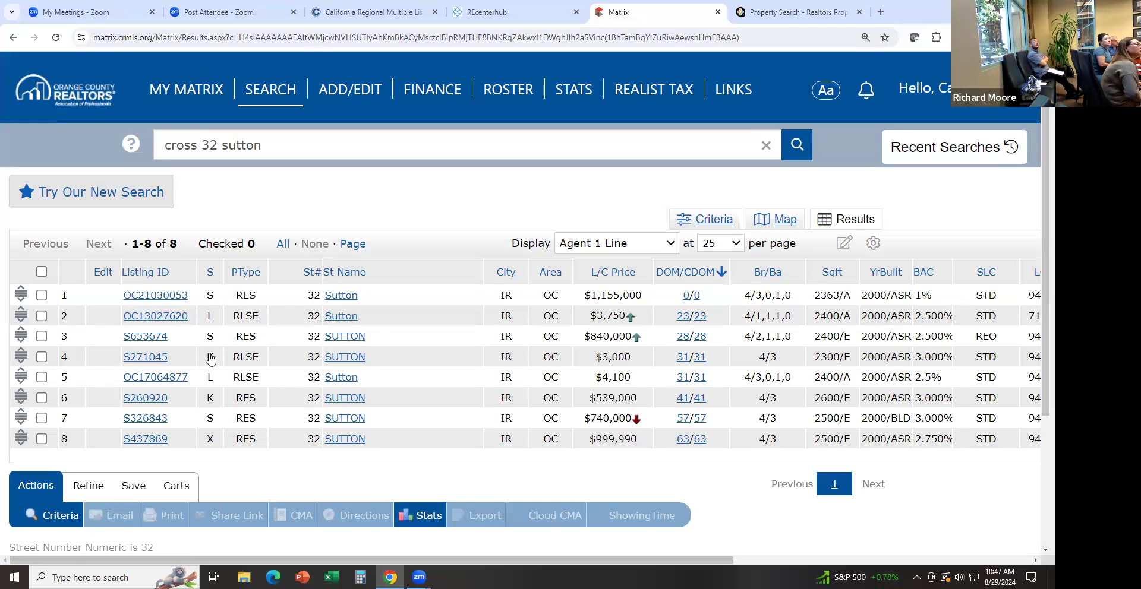
pyautogui.moveTo(210, 359)
pyautogui.click(181, 112)
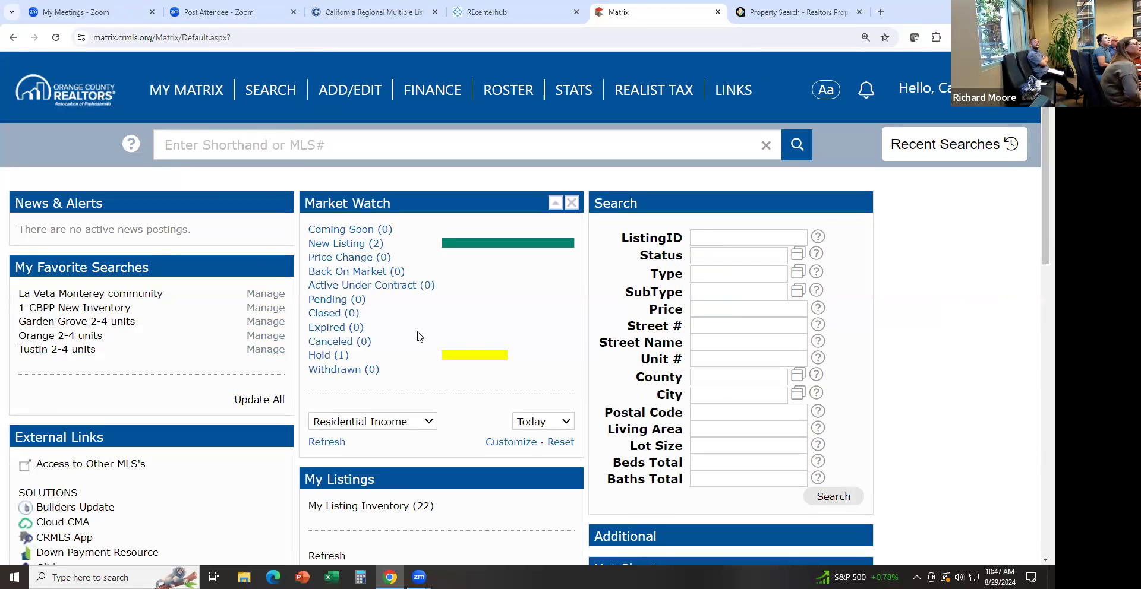
pyautogui.click(183, 145)
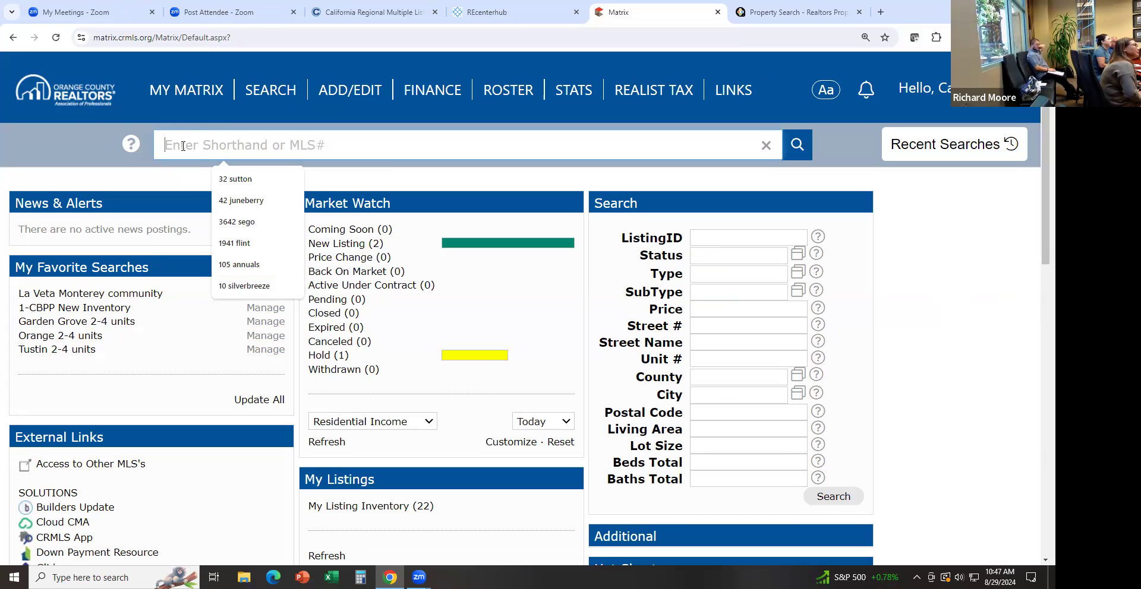
pyautogui.click(716, 325)
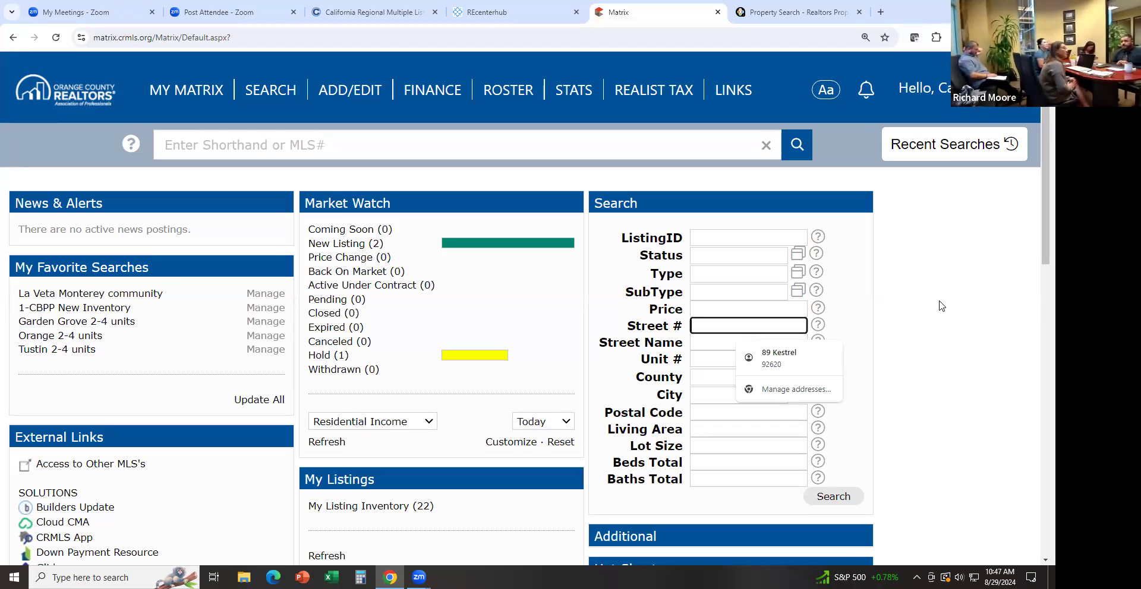
pyautogui.click(941, 305)
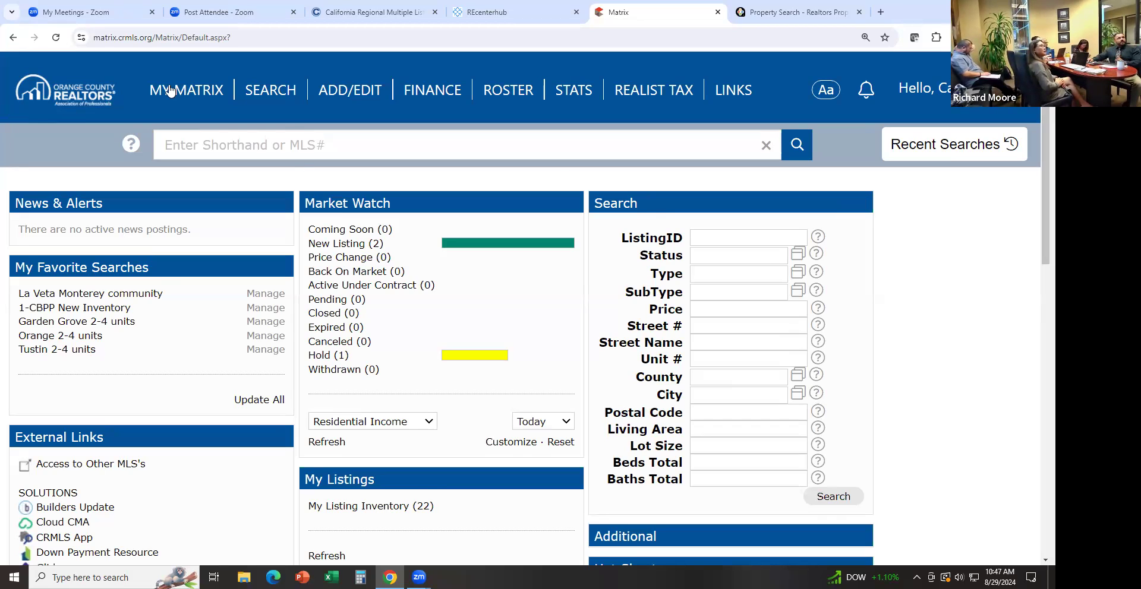
pyautogui.moveTo(264, 104)
pyautogui.moveTo(381, 113)
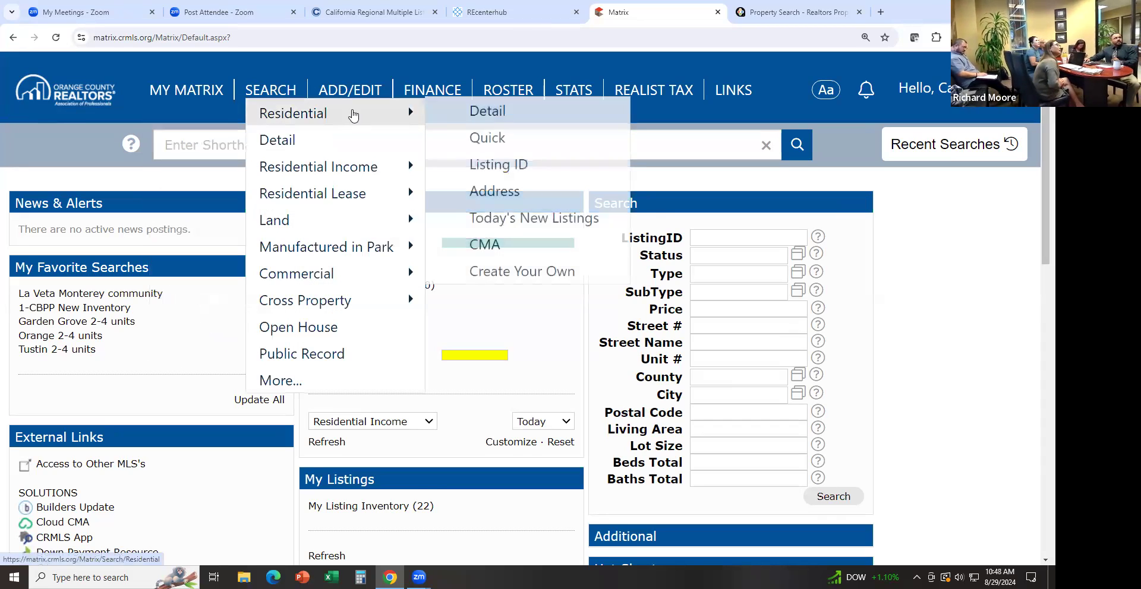
# Open the detailed Residential search form limited to Active listings
pyautogui.click(469, 113)
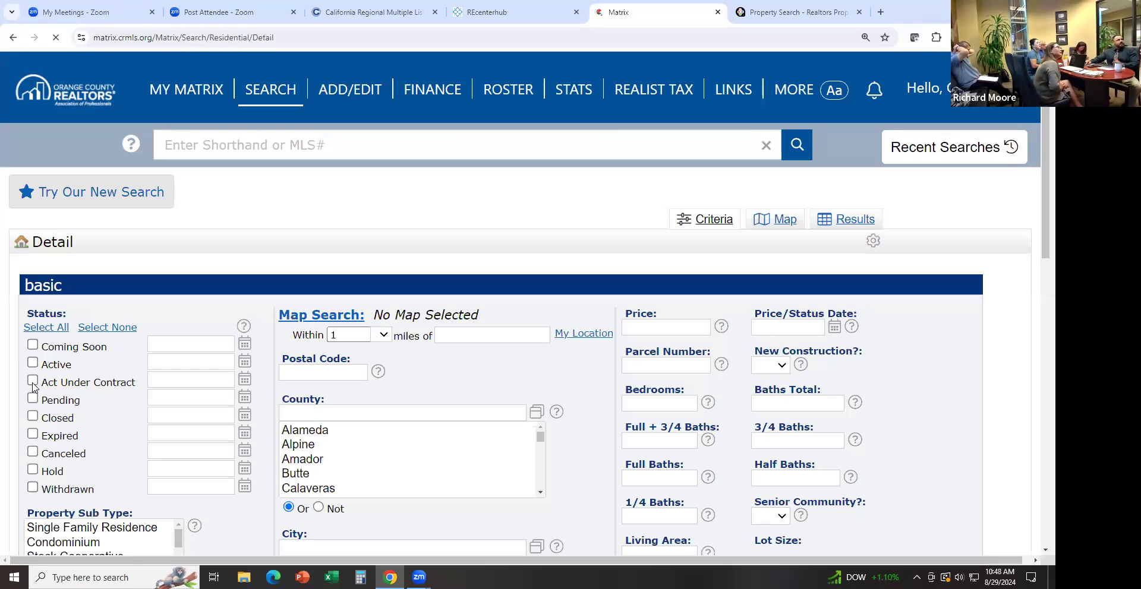
pyautogui.click(32, 363)
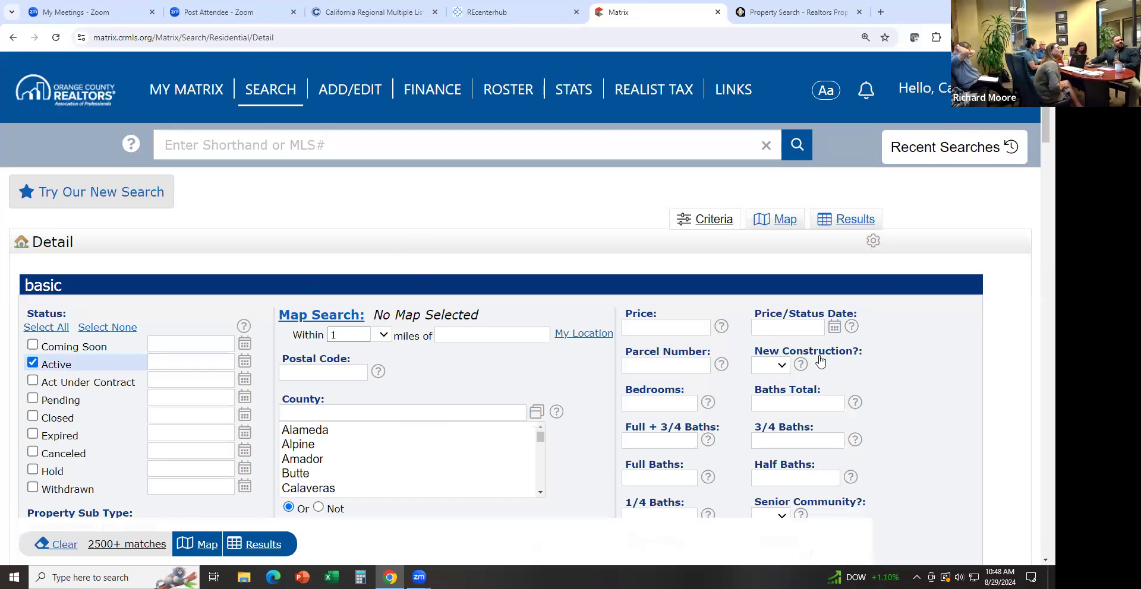
pyautogui.scroll(-6, 523, 285)
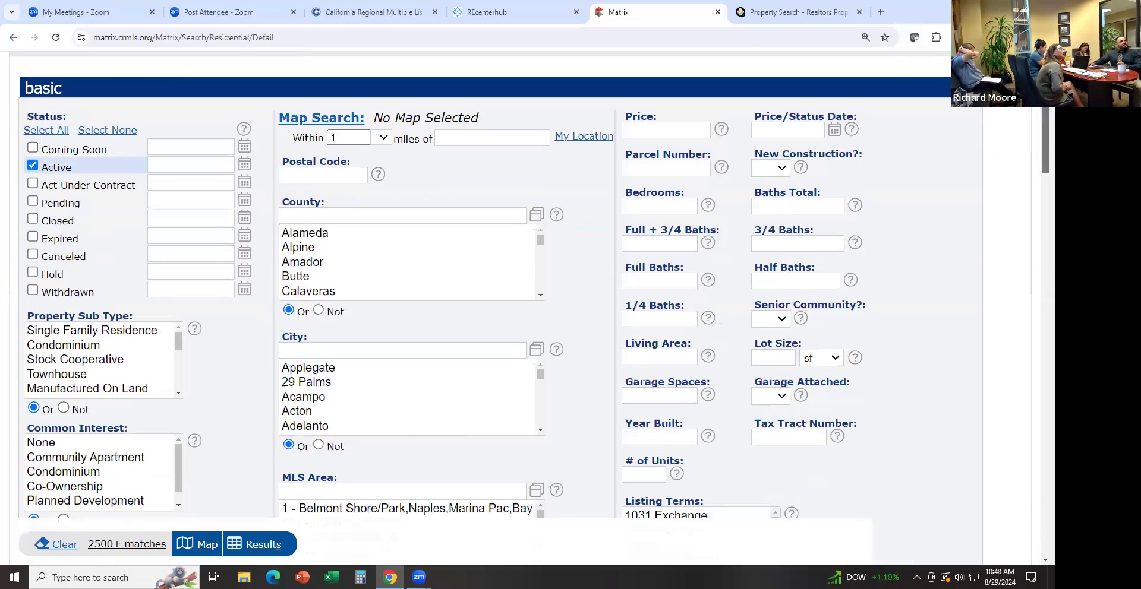
pyautogui.scroll(-9, 1029, 263)
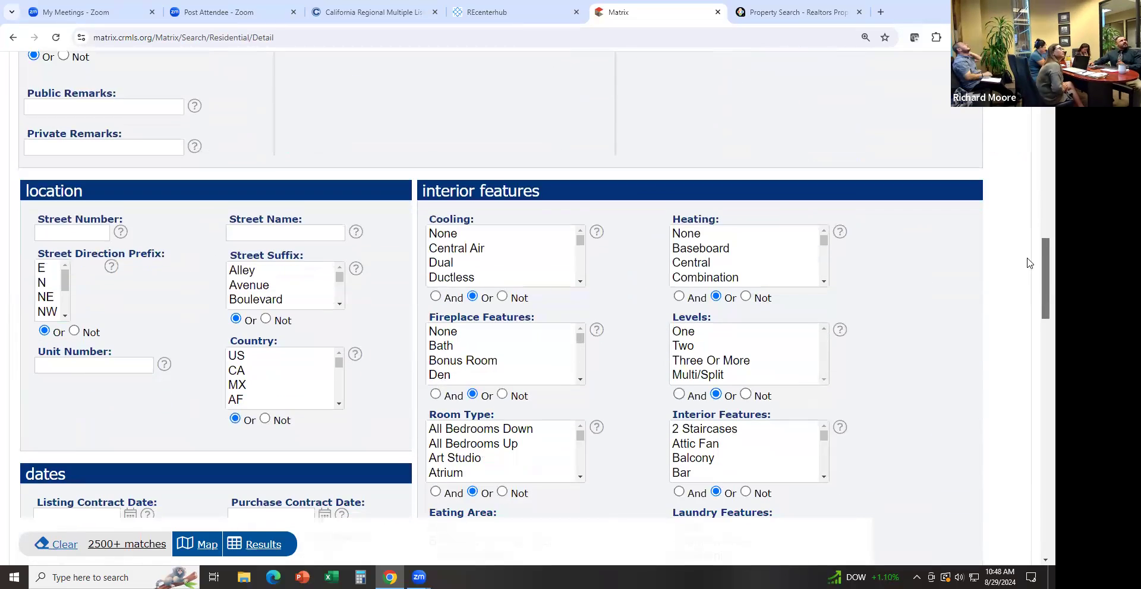
# Enter street number 32 and street name 'suttion' in the location fields, then check the match count
pyautogui.click(69, 232)
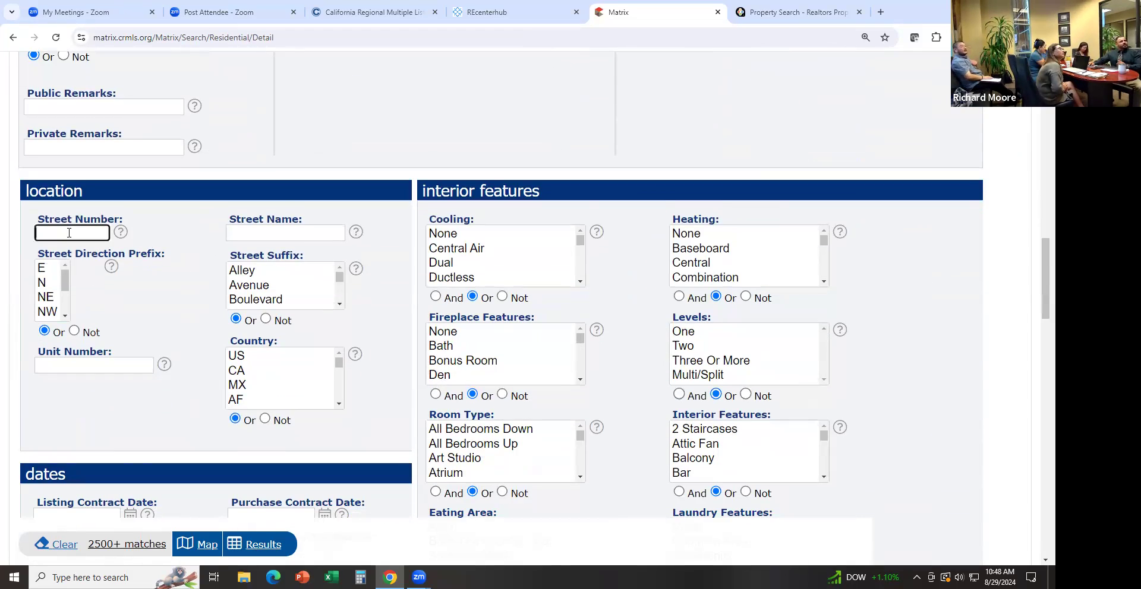
pyautogui.write('32')
pyautogui.click(247, 234)
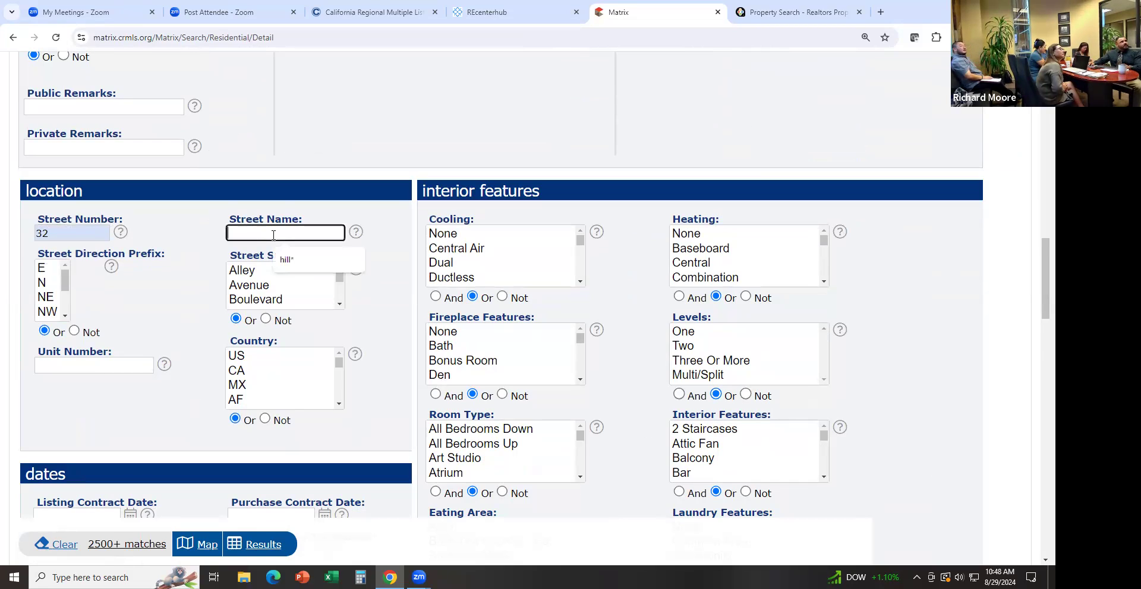
pyautogui.write('sutt')
pyautogui.write('ion')
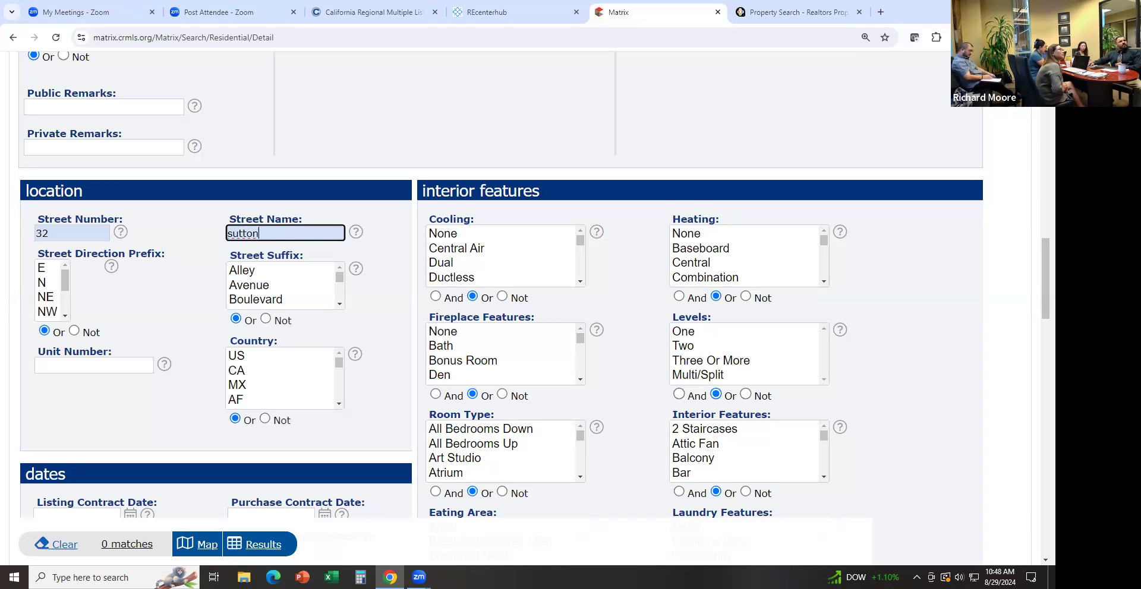
pyautogui.scroll(1, 499, 285)
pyautogui.scroll(-3, 500, 285)
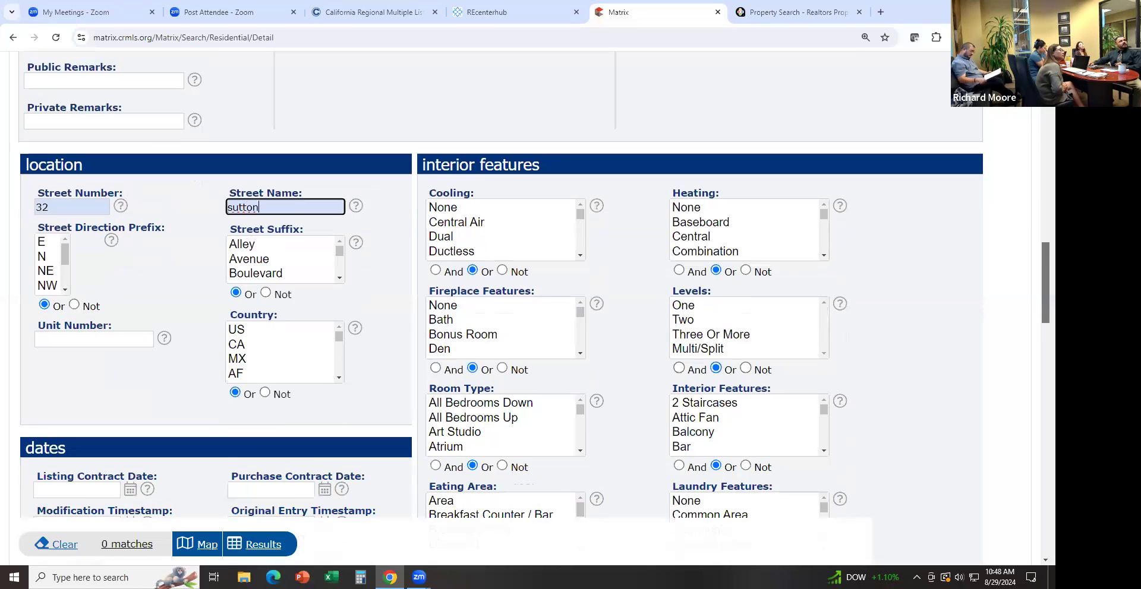
pyautogui.scroll(-6, 499, 285)
pyautogui.scroll(10, 499, 286)
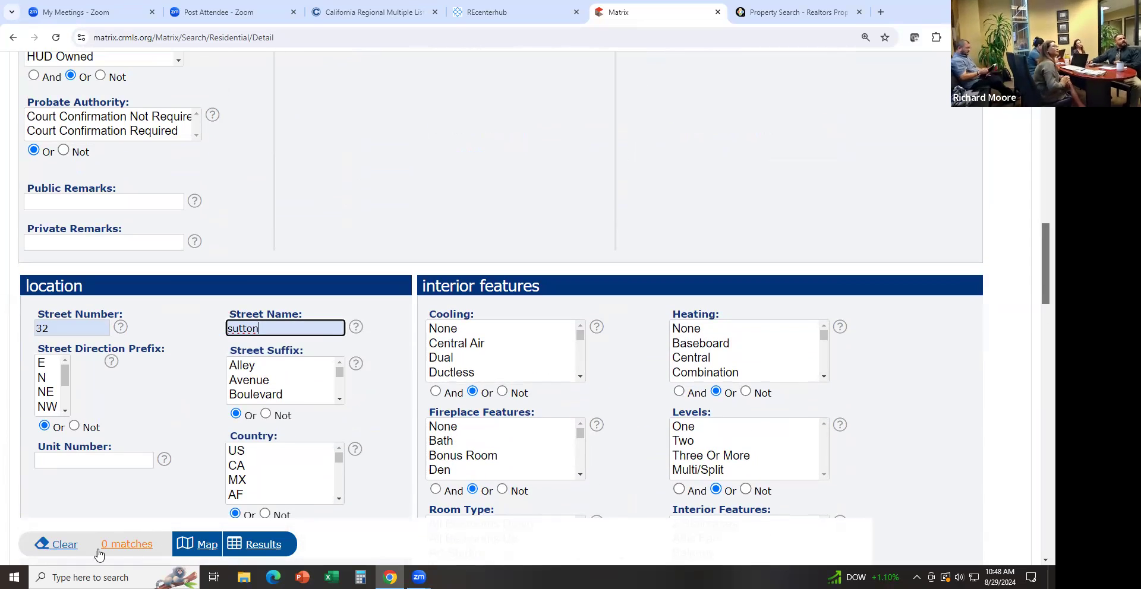
# Clear the address criteria and scroll down to the Additional Fields section
pyautogui.click(46, 554)
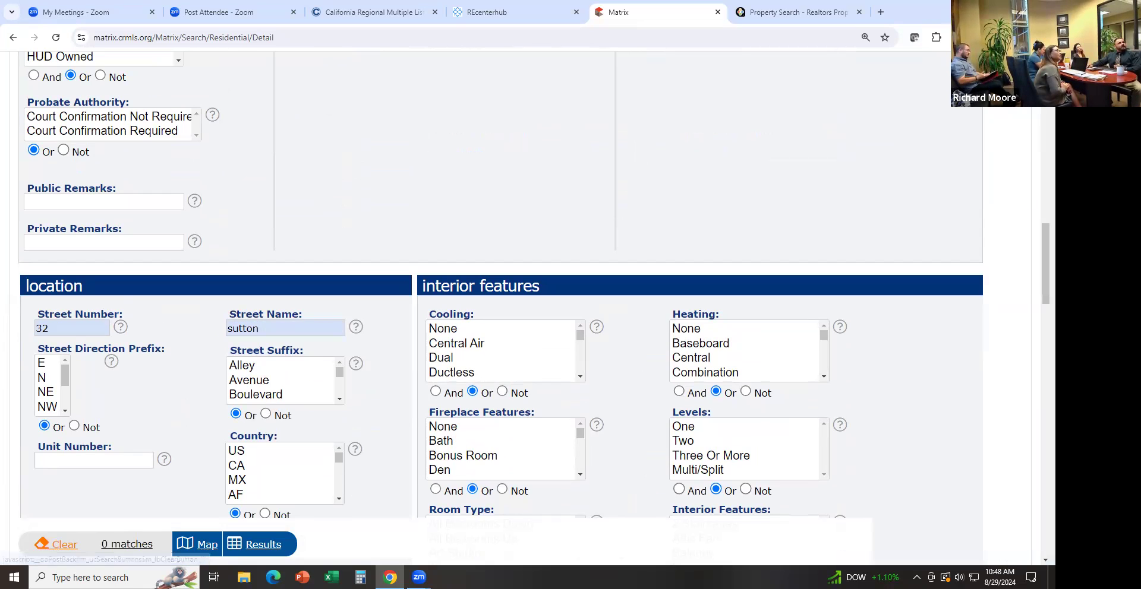
pyautogui.scroll(-3, 501, 297)
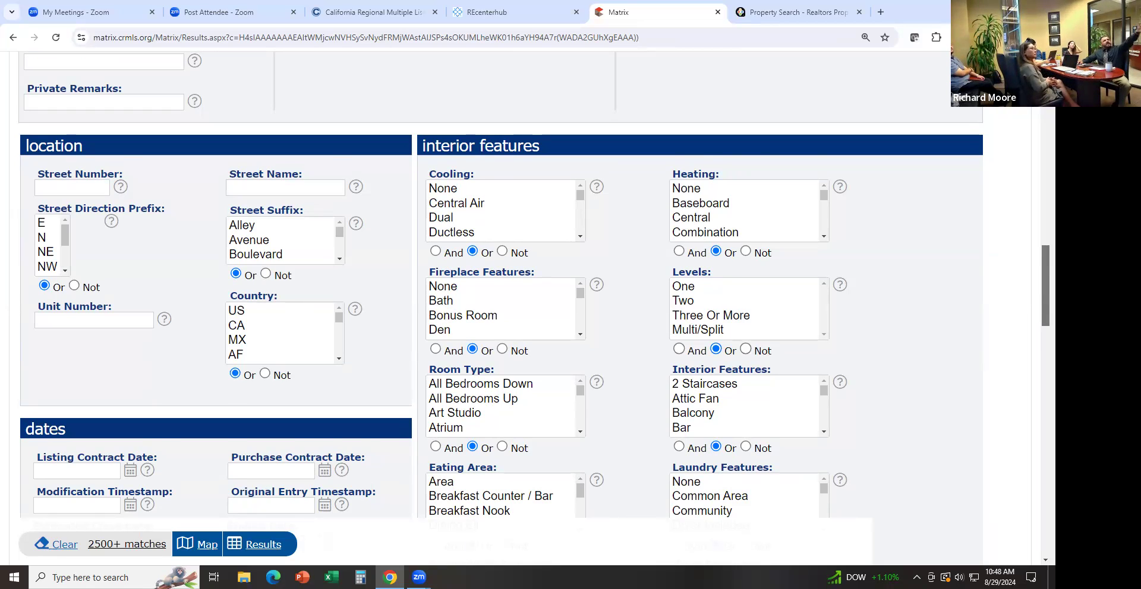
pyautogui.scroll(-10, 501, 297)
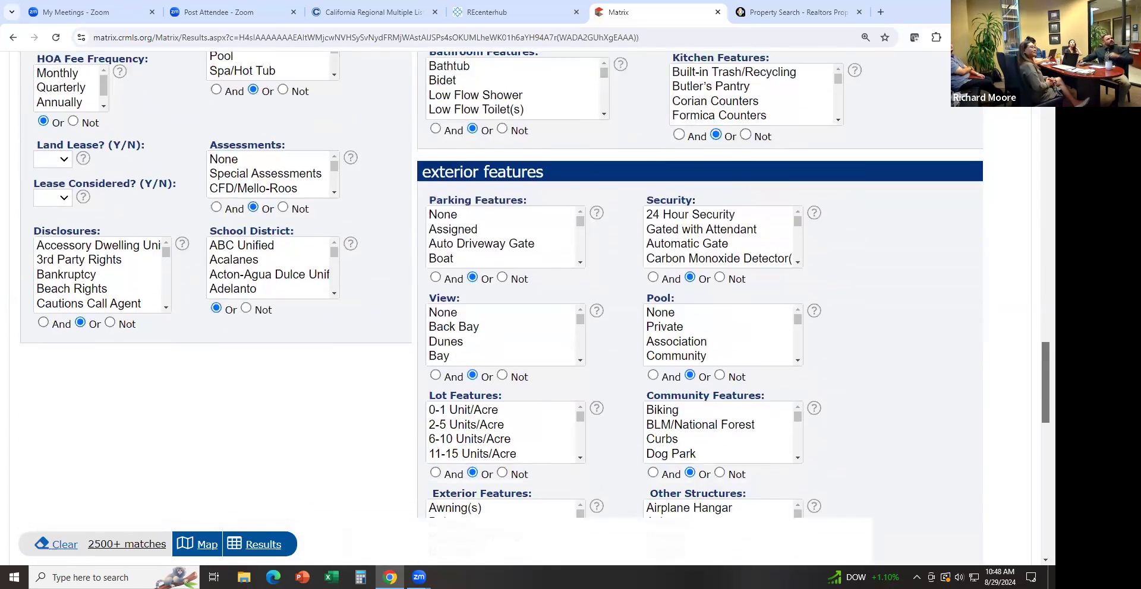
pyautogui.scroll(-11, 501, 297)
pyautogui.scroll(-4, 501, 297)
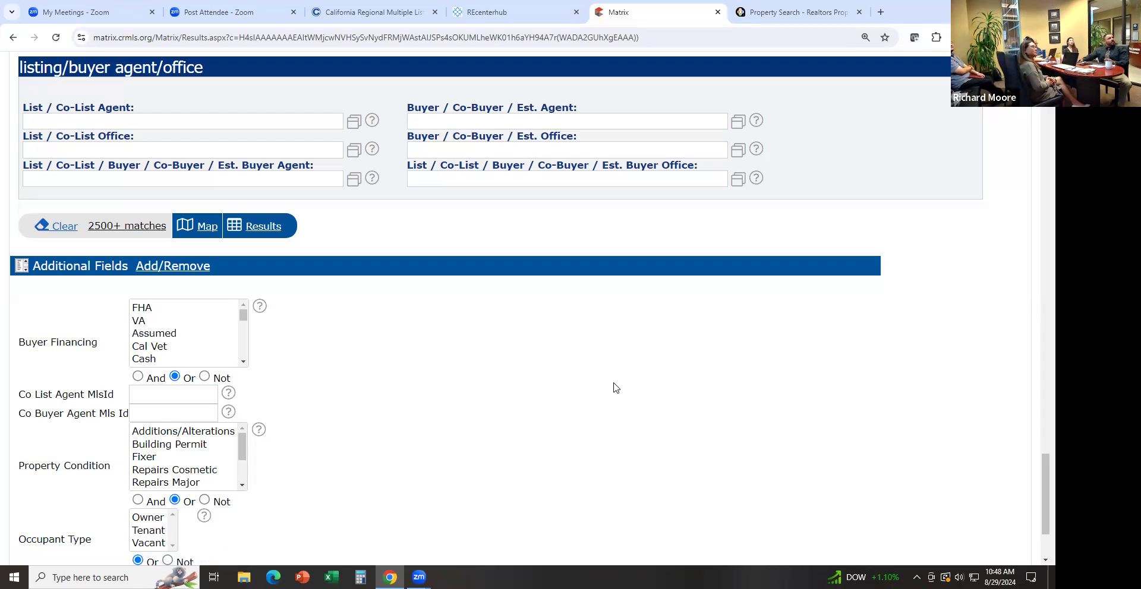
pyautogui.scroll(-3, 523, 297)
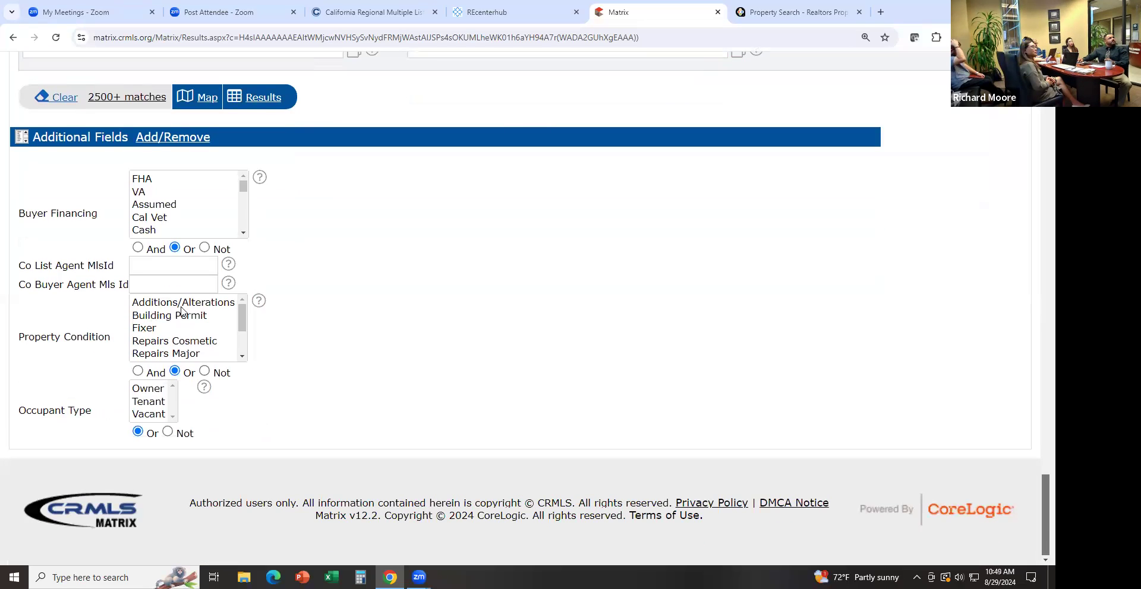
# Try Fixer as Property Condition, then select Owner, Tenant and Vacant occupant types and refresh matches
pyautogui.moveTo(26, 339); pyautogui.dragTo(81, 336)
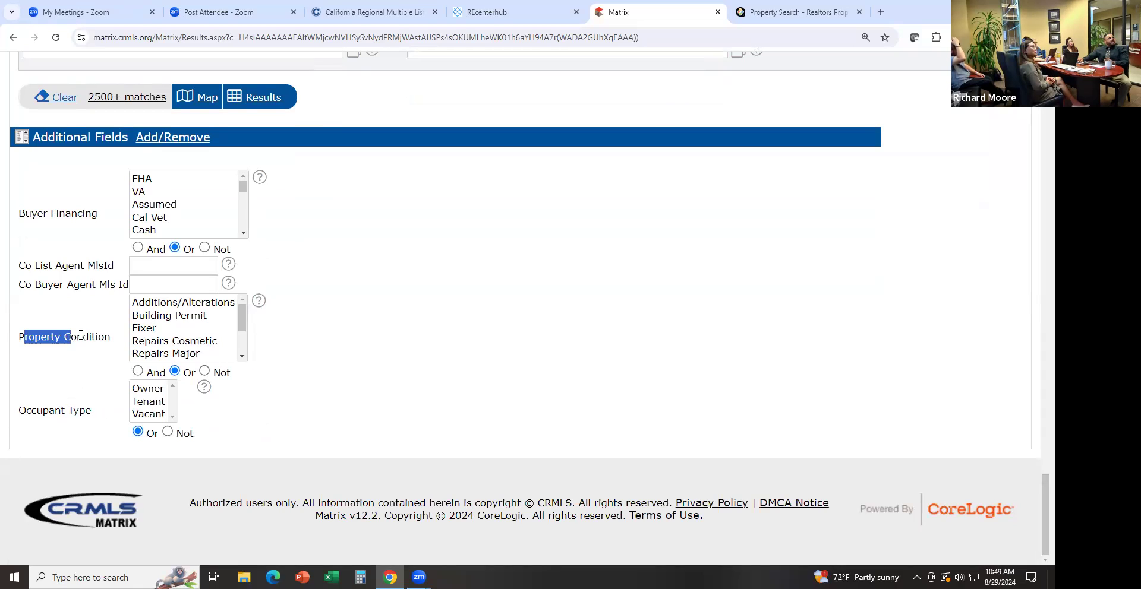
pyautogui.click(157, 329)
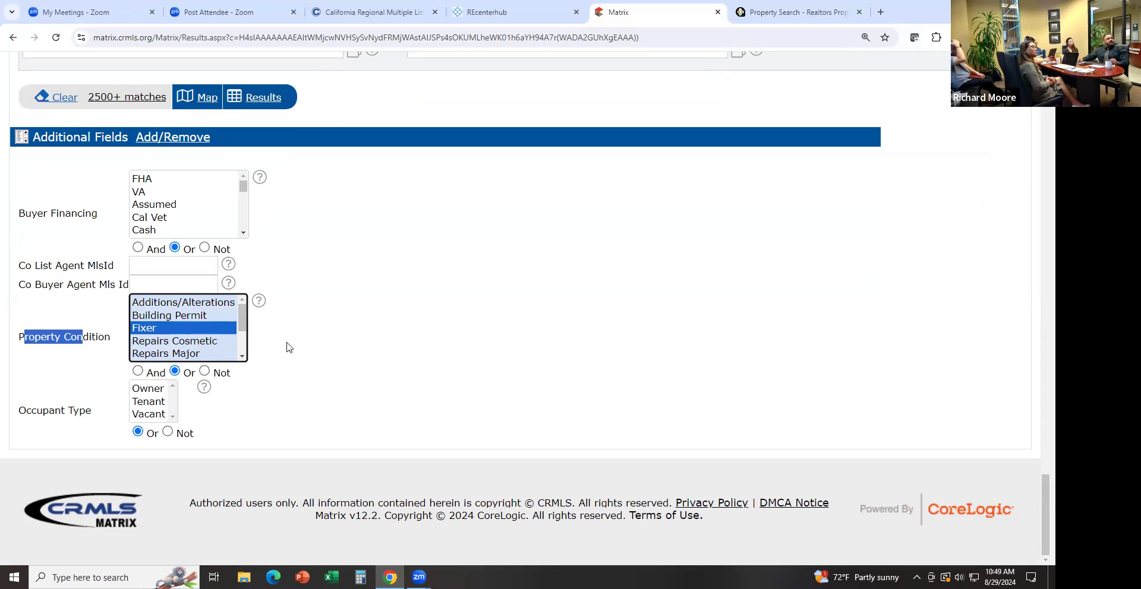
pyautogui.keyDown('ctrl'); pyautogui.click(160, 329); pyautogui.keyUp('ctrl')
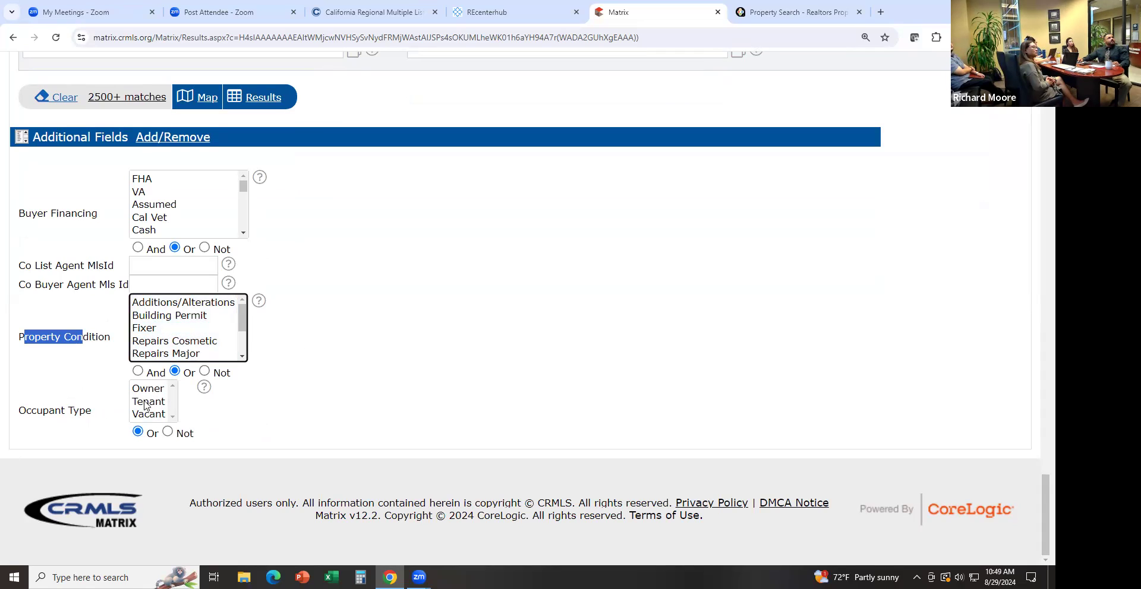
pyautogui.moveTo(153, 414); pyautogui.dragTo(410, 392)
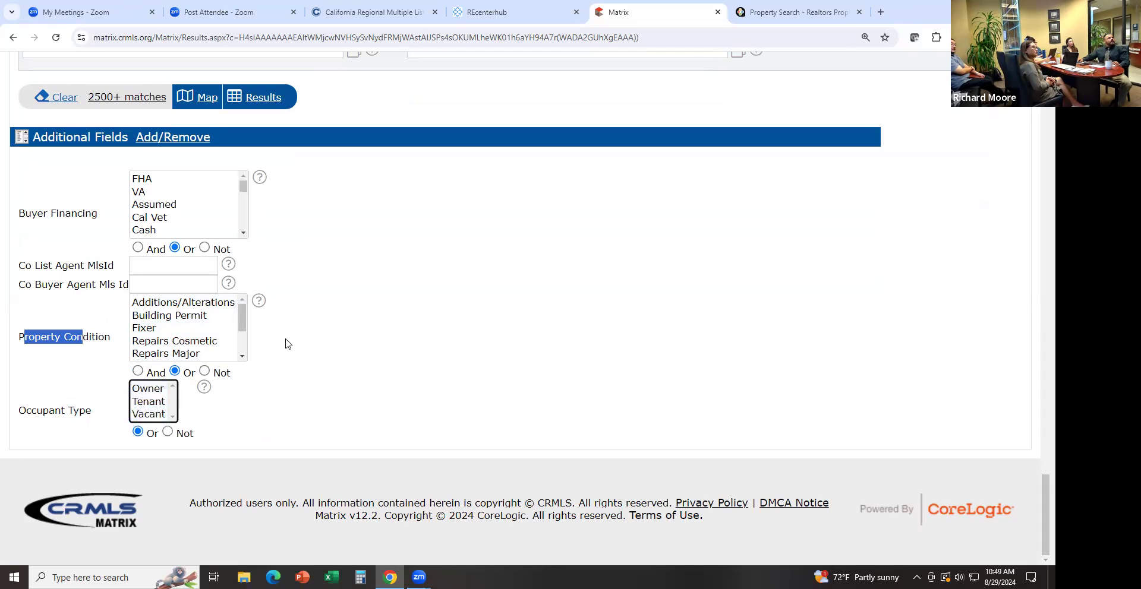
pyautogui.click(32, 137)
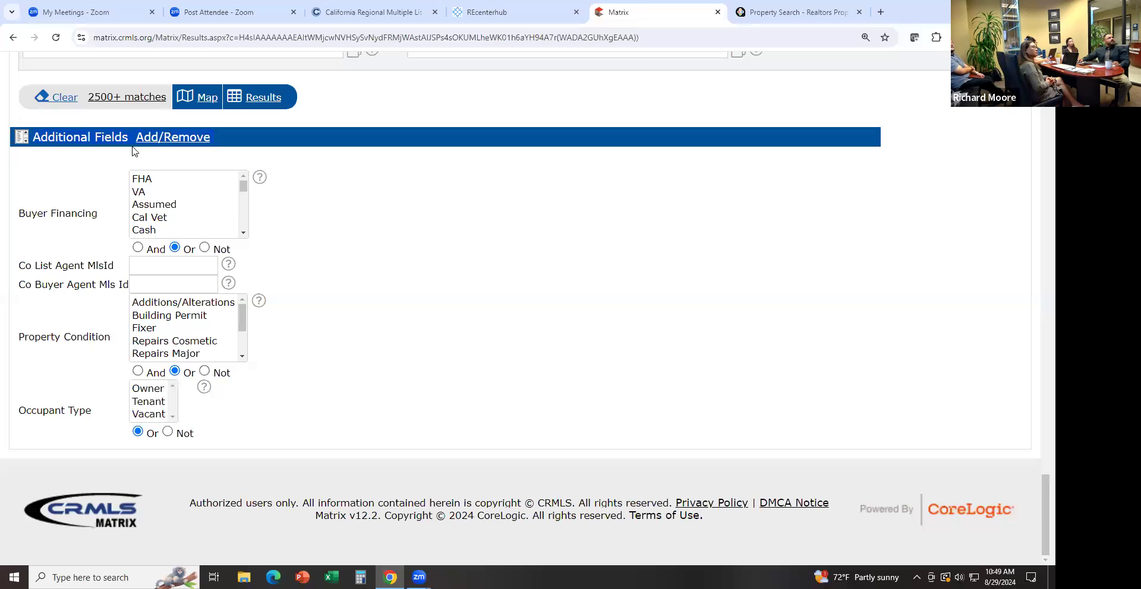
# Browse the Available Fields list for additional search fields, then return to the search form unchanged
pyautogui.click(185, 142)
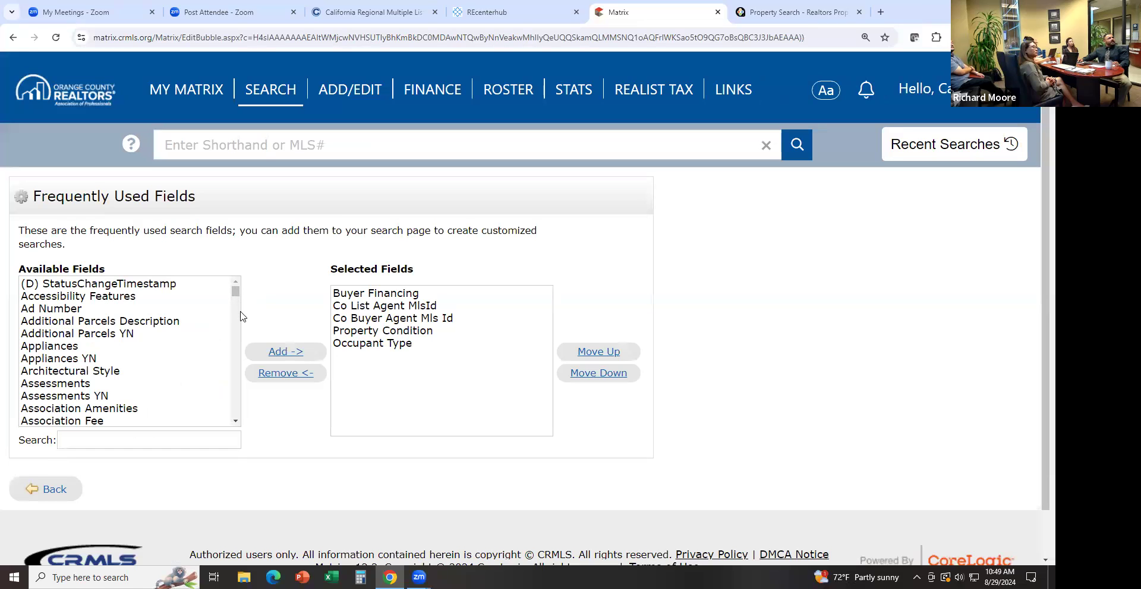
pyautogui.moveTo(236, 294); pyautogui.dragTo(233, 426)
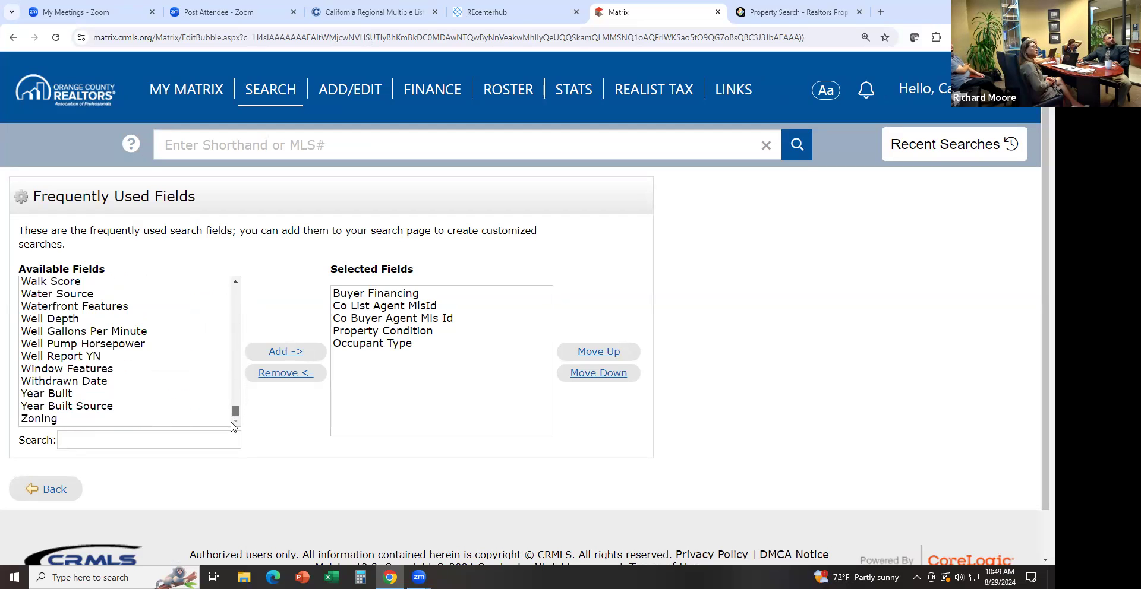
pyautogui.scroll(2, 76, 374)
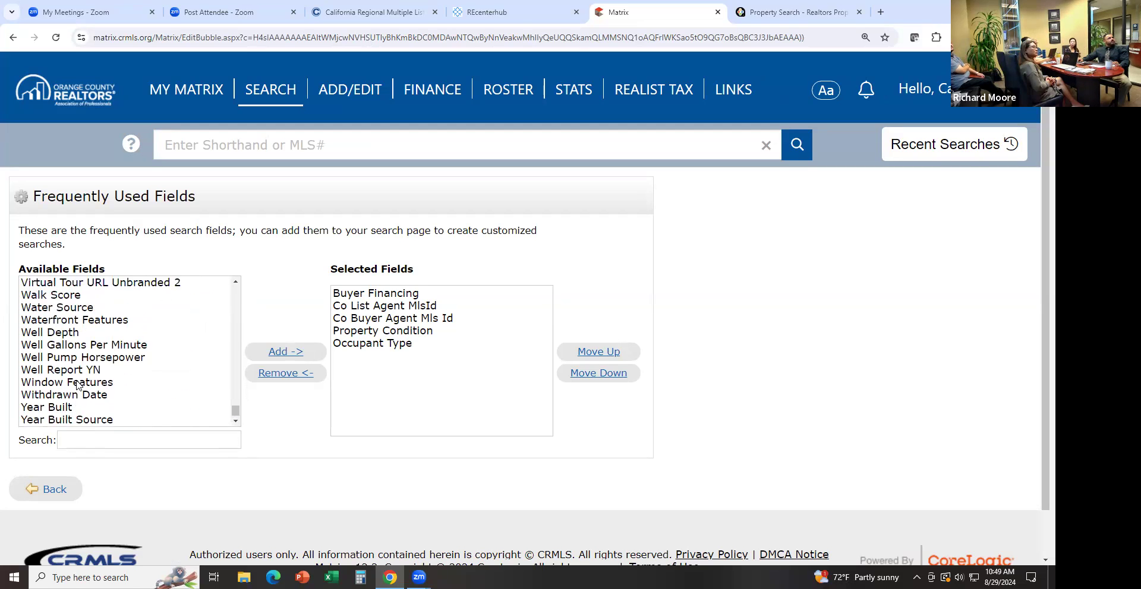
pyautogui.scroll(-2, 93, 369)
pyautogui.scroll(2, 94, 370)
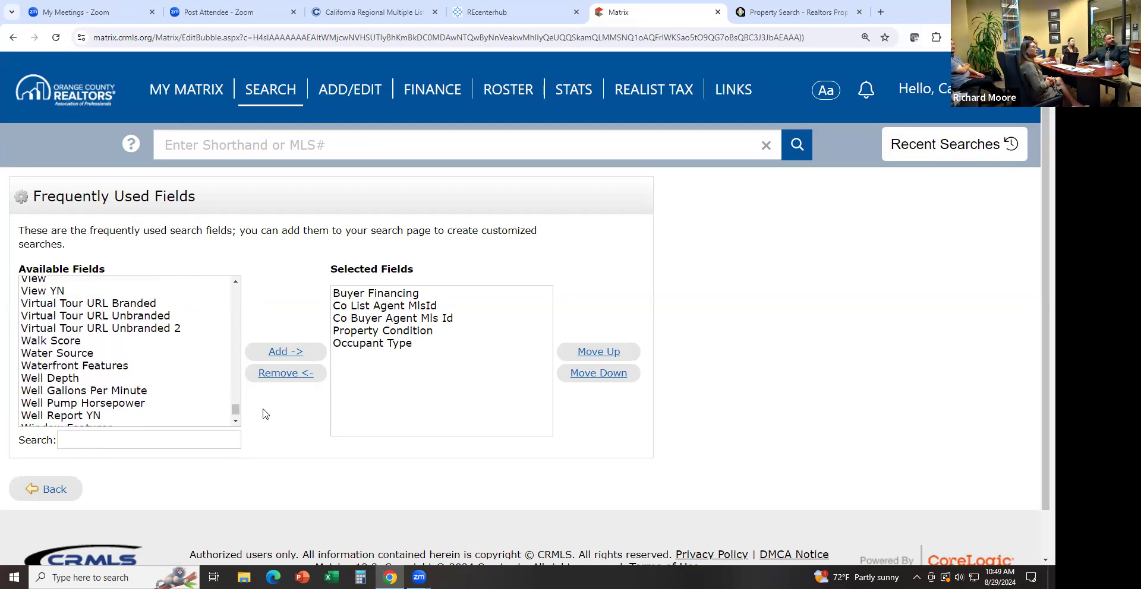
pyautogui.moveTo(235, 417); pyautogui.dragTo(231, 369)
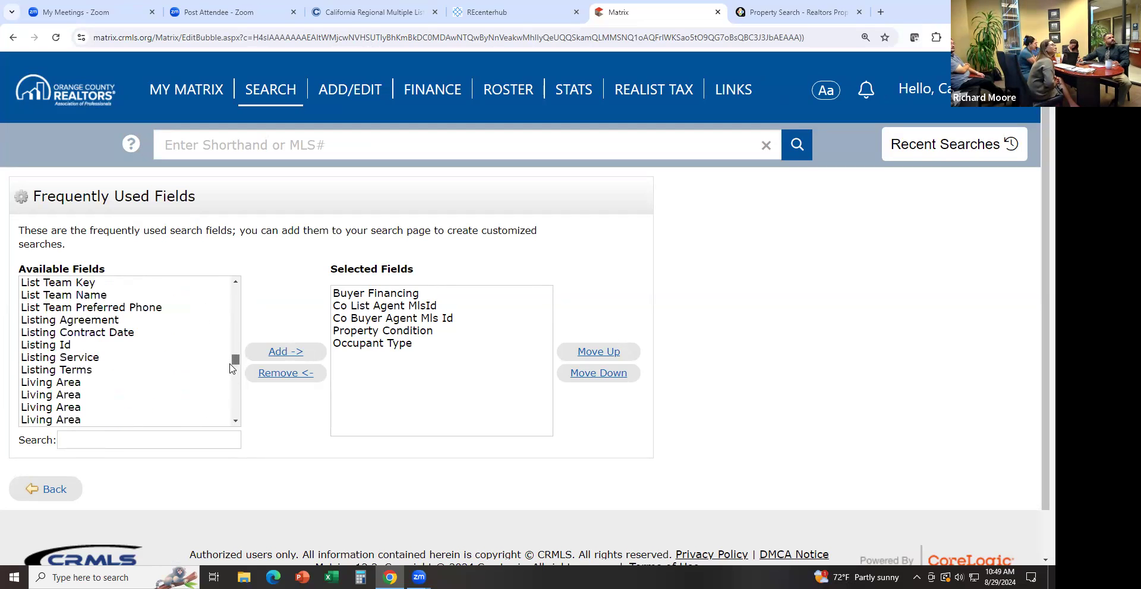
pyautogui.click(53, 489)
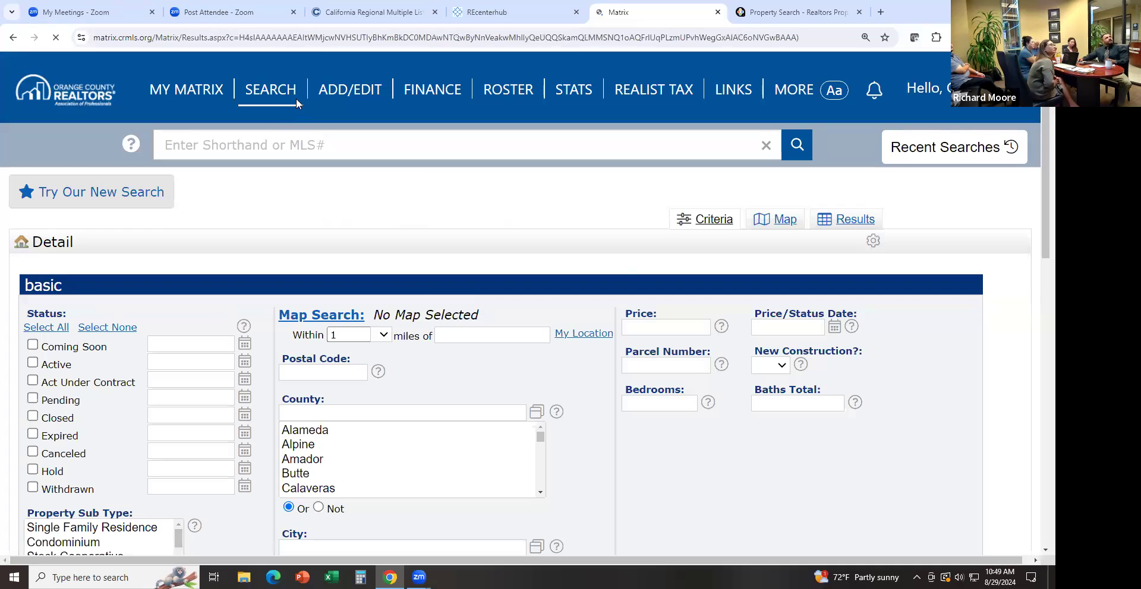
# Start a fresh Residential detail search from the menu bar
pyautogui.moveTo(295, 101)
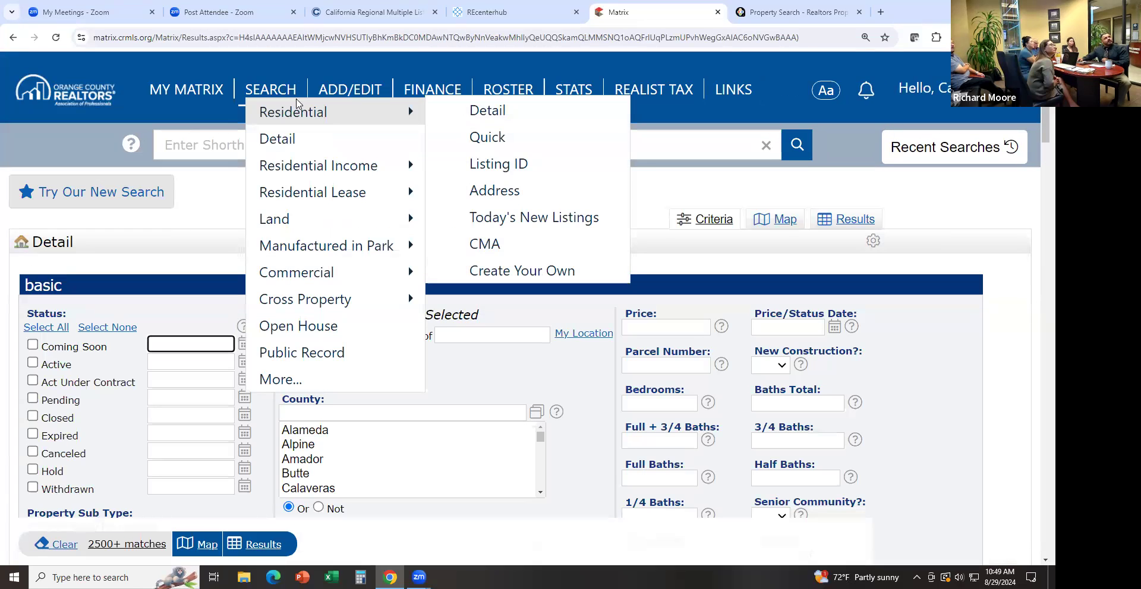
pyautogui.moveTo(504, 103)
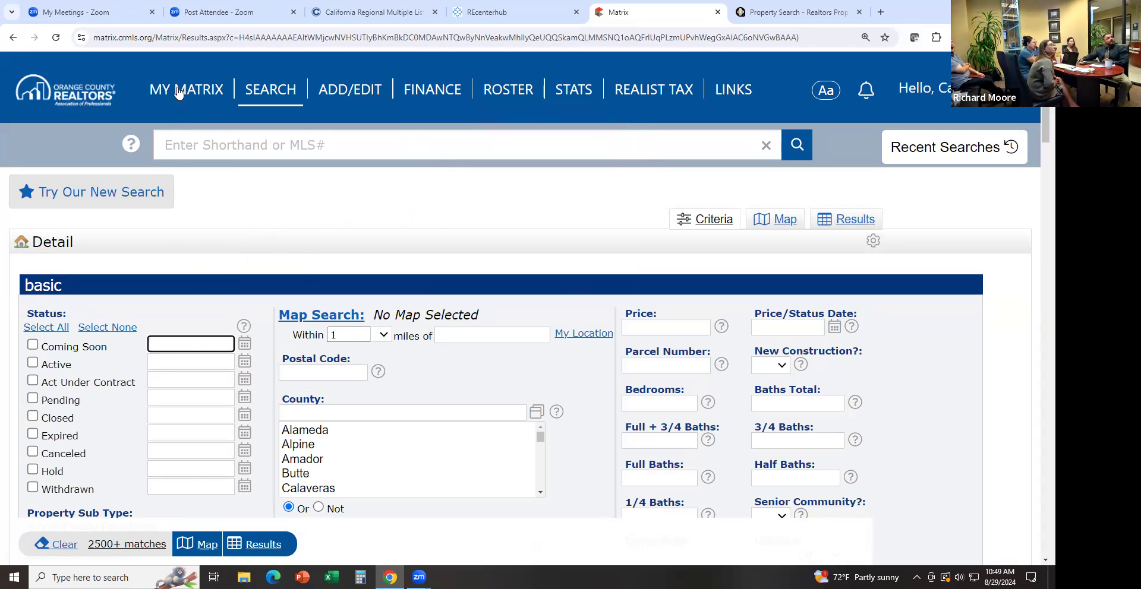
pyautogui.moveTo(178, 100)
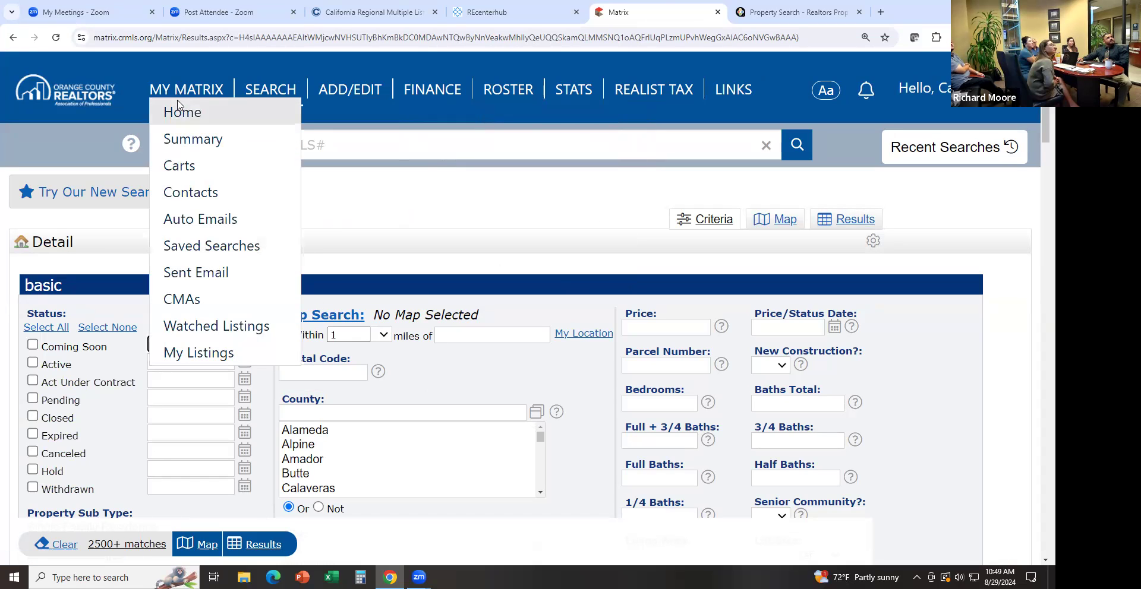
pyautogui.moveTo(265, 83)
pyautogui.moveTo(324, 116)
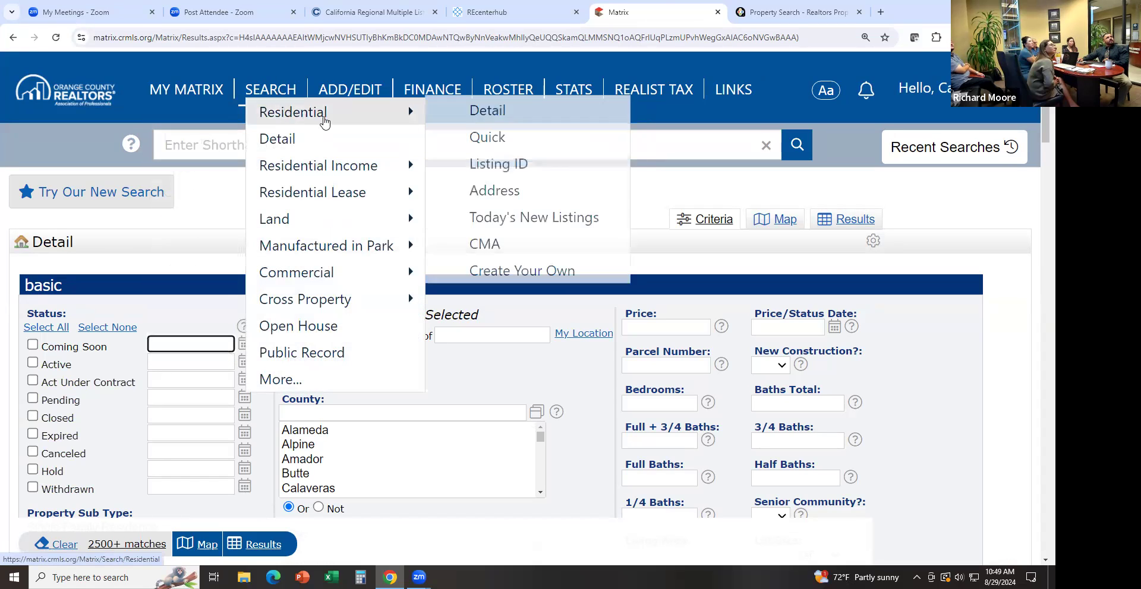
pyautogui.click(487, 115)
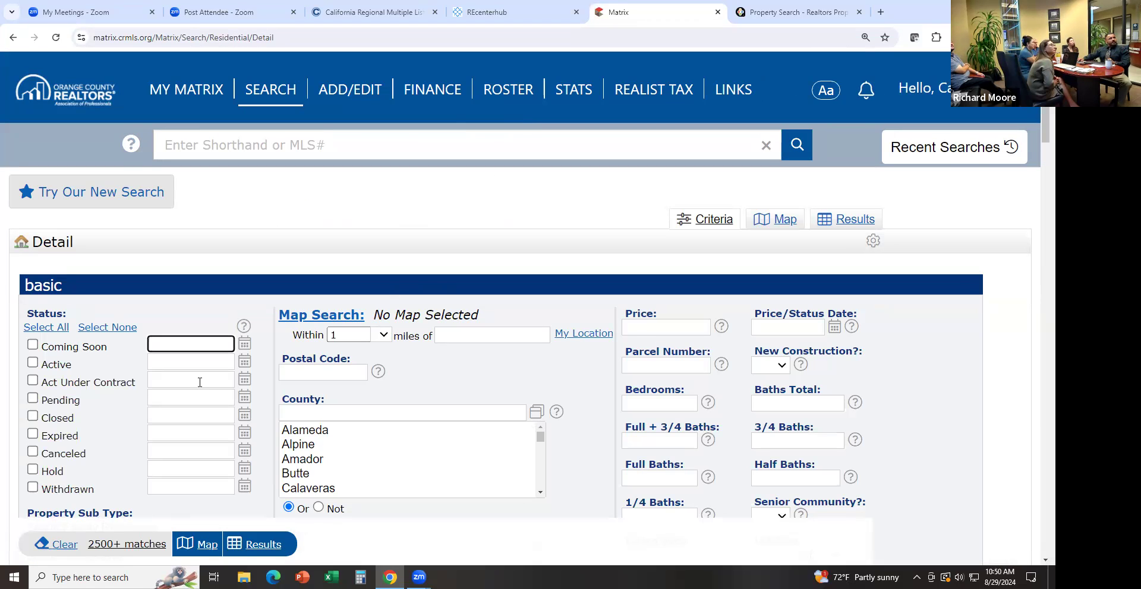
# Set the status filter to Active, Act Under Contract, Pending and Closed within 0-30 days
pyautogui.click(37, 370)
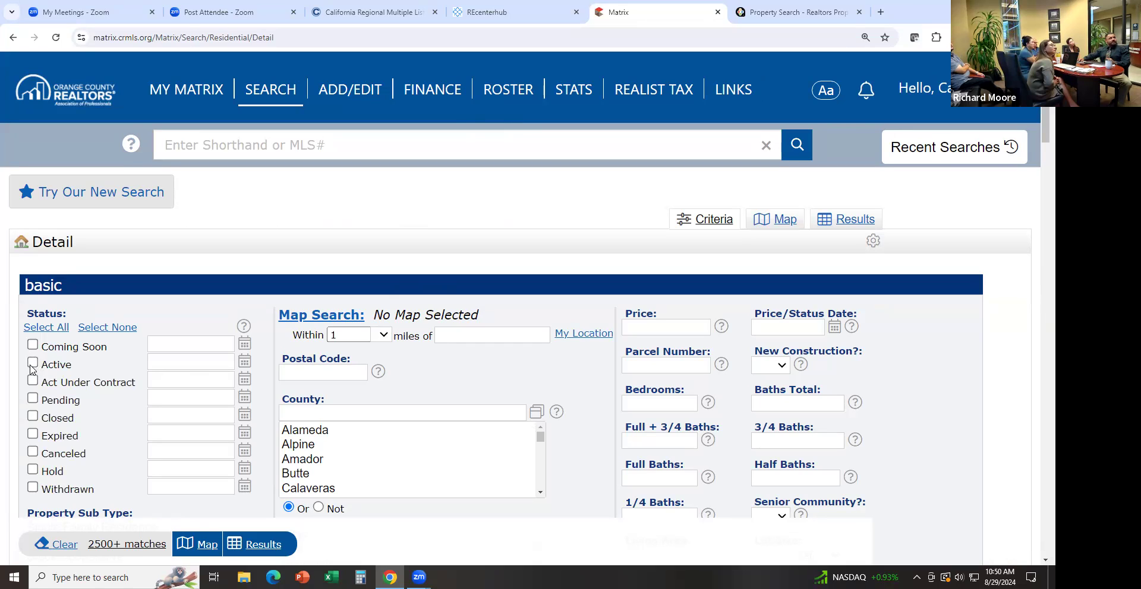
pyautogui.click(32, 365)
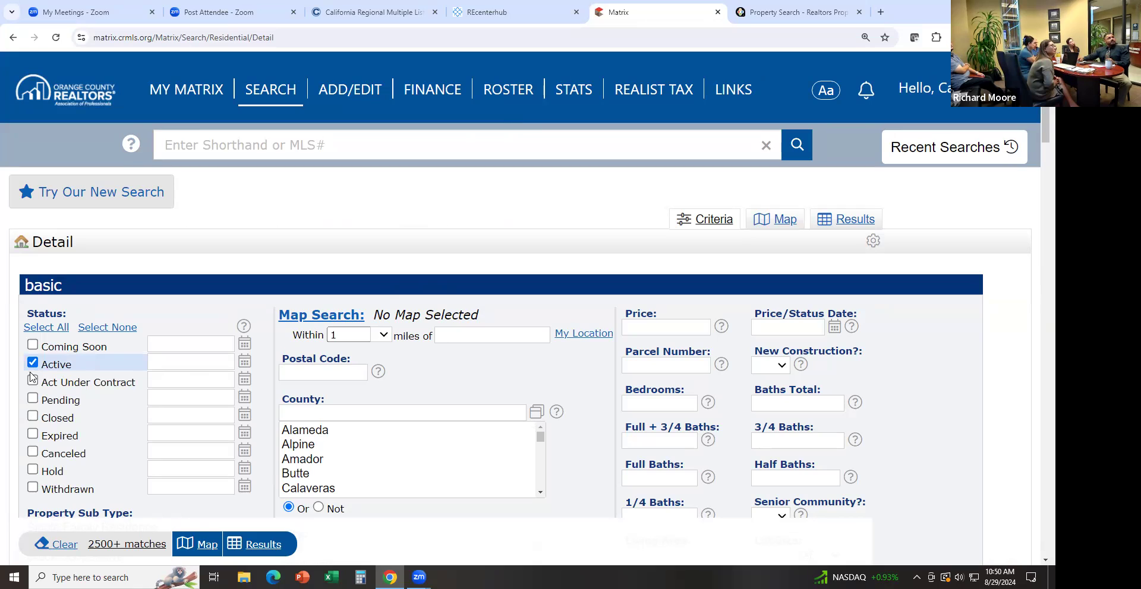
pyautogui.click(33, 381)
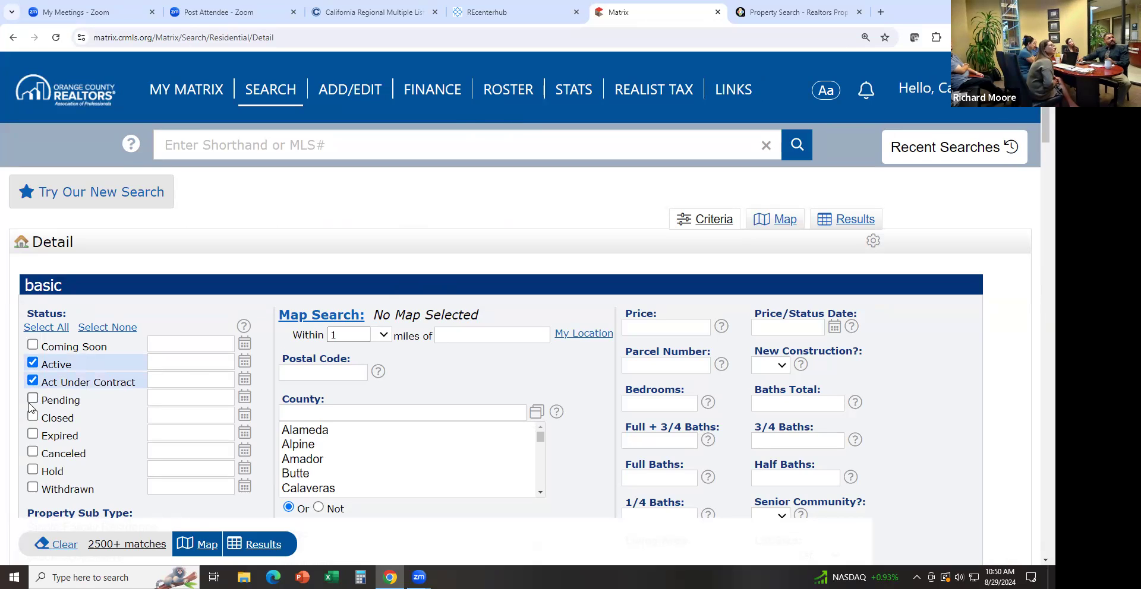
pyautogui.click(33, 399)
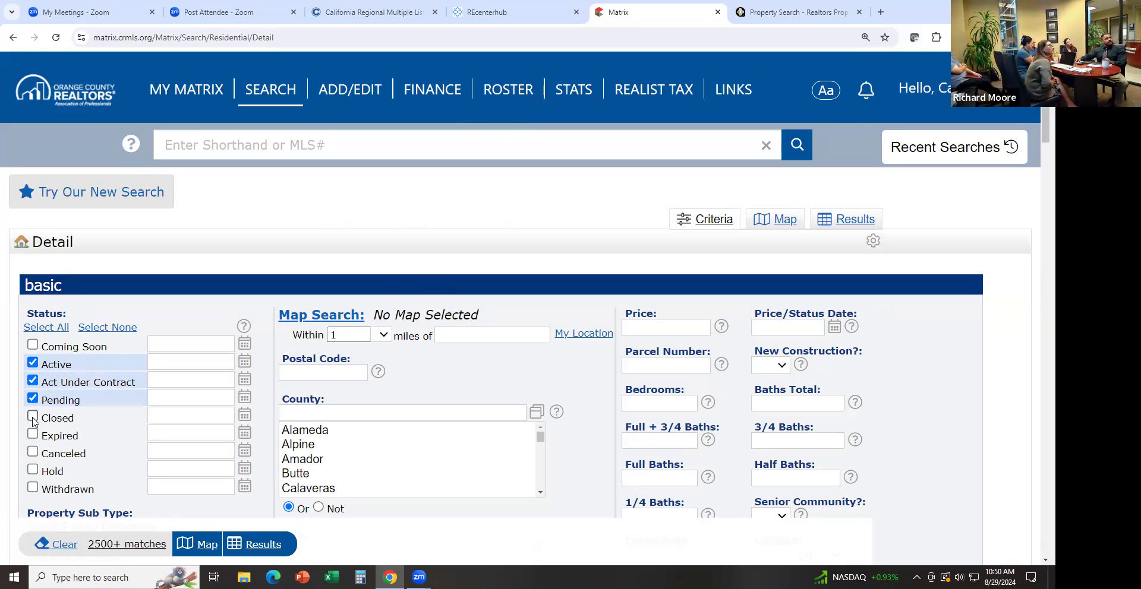
pyautogui.click(33, 417)
pyautogui.doubleClick(169, 416)
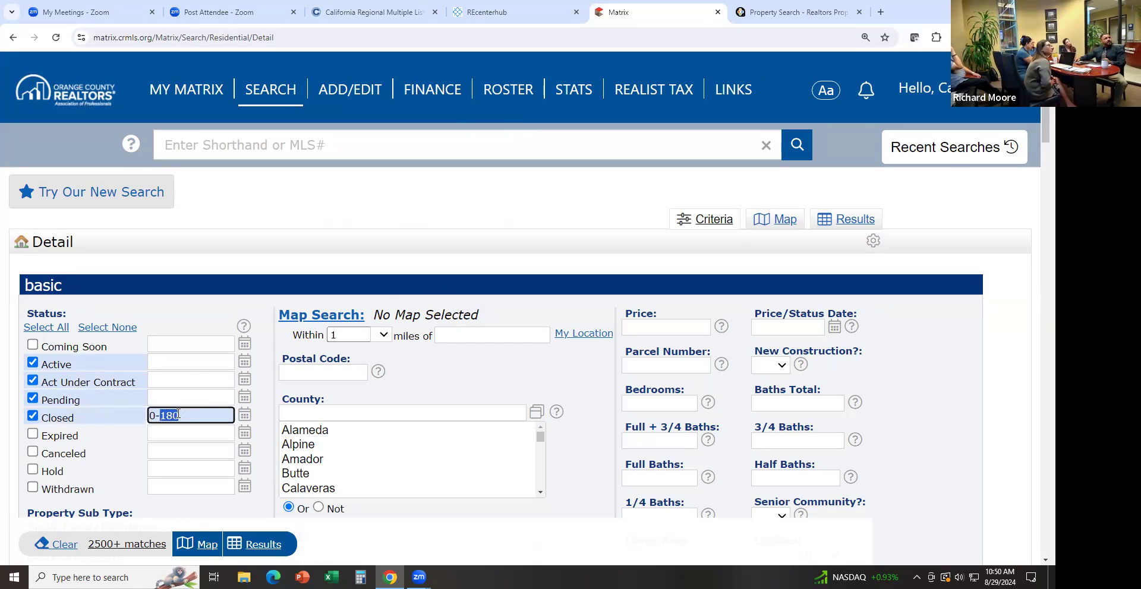
pyautogui.write('30')
pyautogui.click(296, 227)
# Set County to Orange and City to Aliso Viejo, giving 109 matches
pyautogui.click(365, 406)
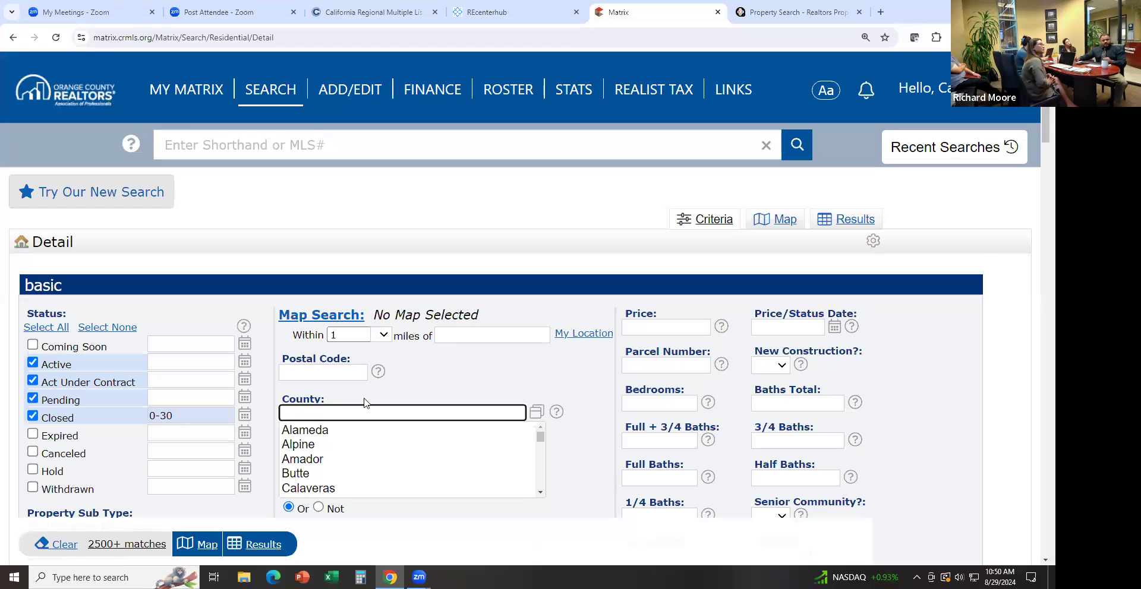
pyautogui.write('ir')
pyautogui.press('BackSpace')
pyautogui.press('BackSpace')
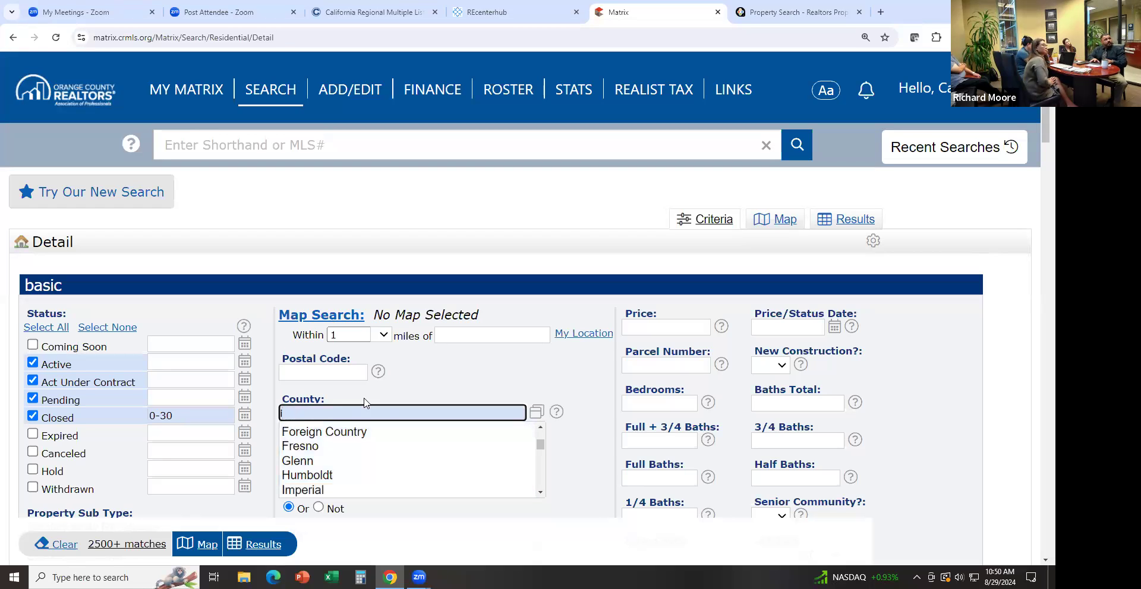
pyautogui.write('i')
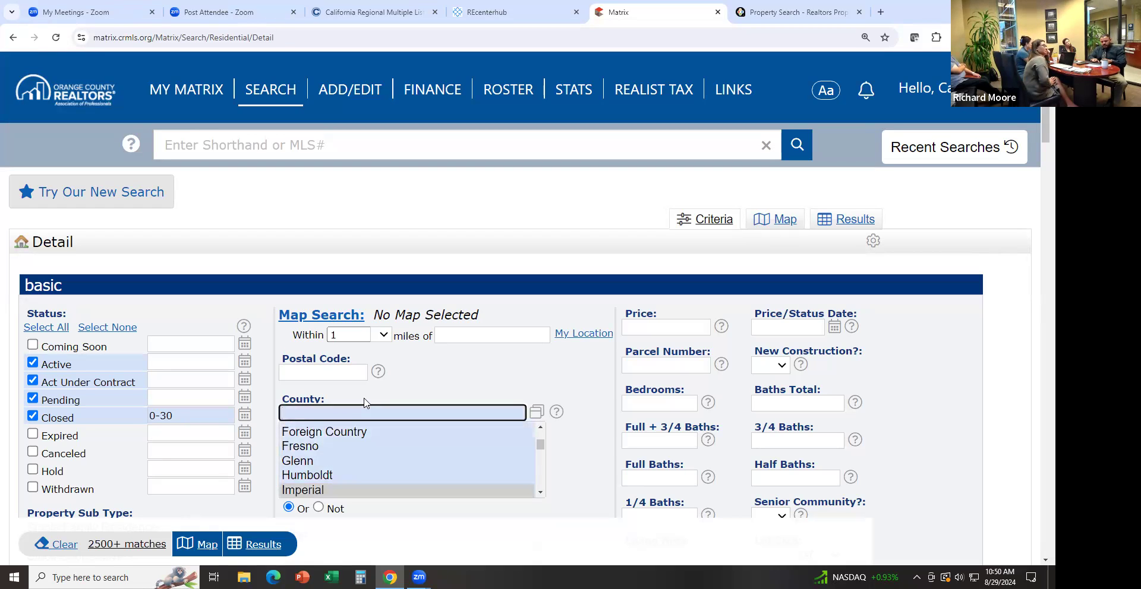
pyautogui.write('orange')
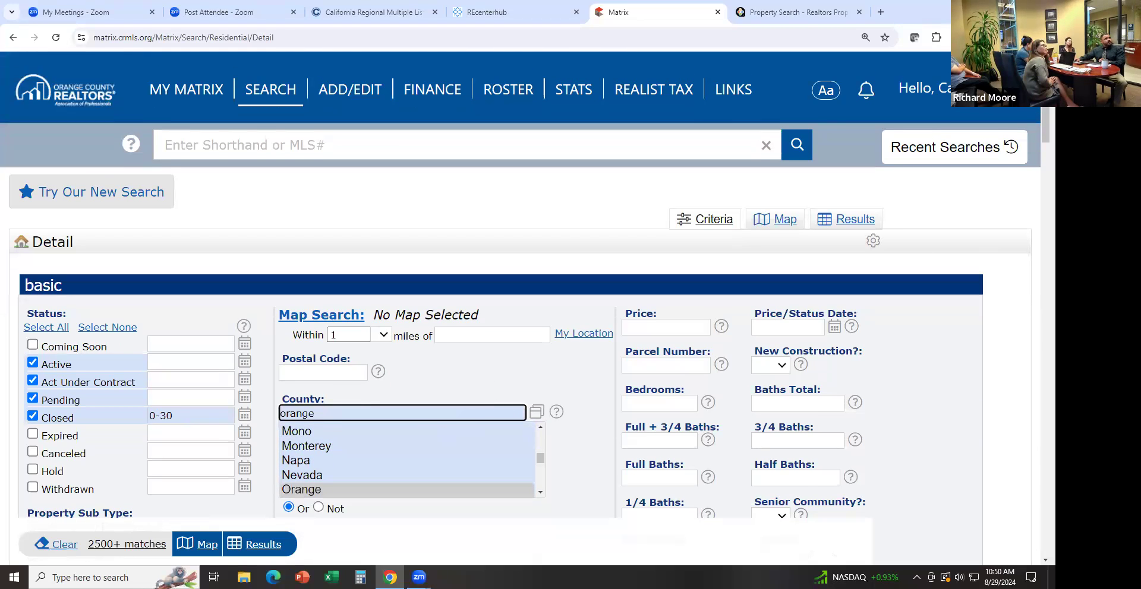
pyautogui.scroll(-4, 239, 259)
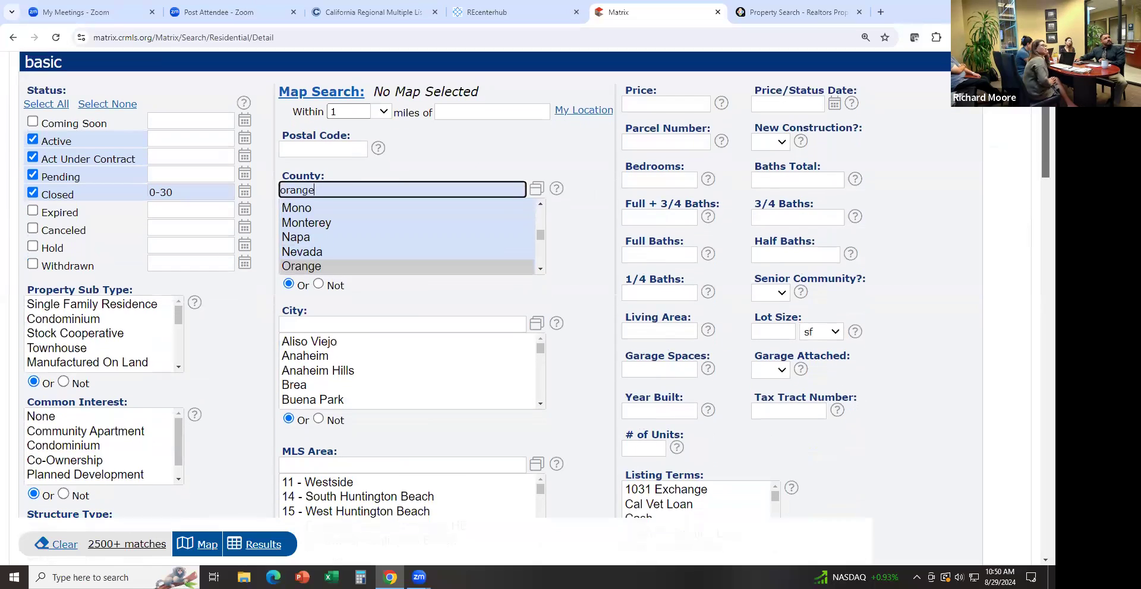
pyautogui.click(306, 322)
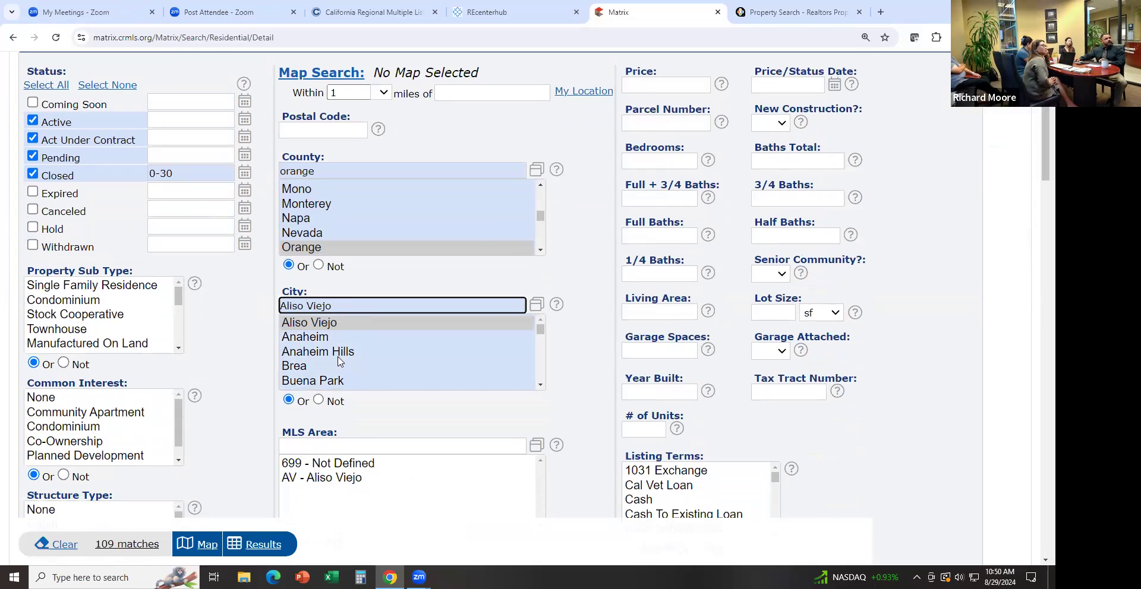
pyautogui.click(212, 366)
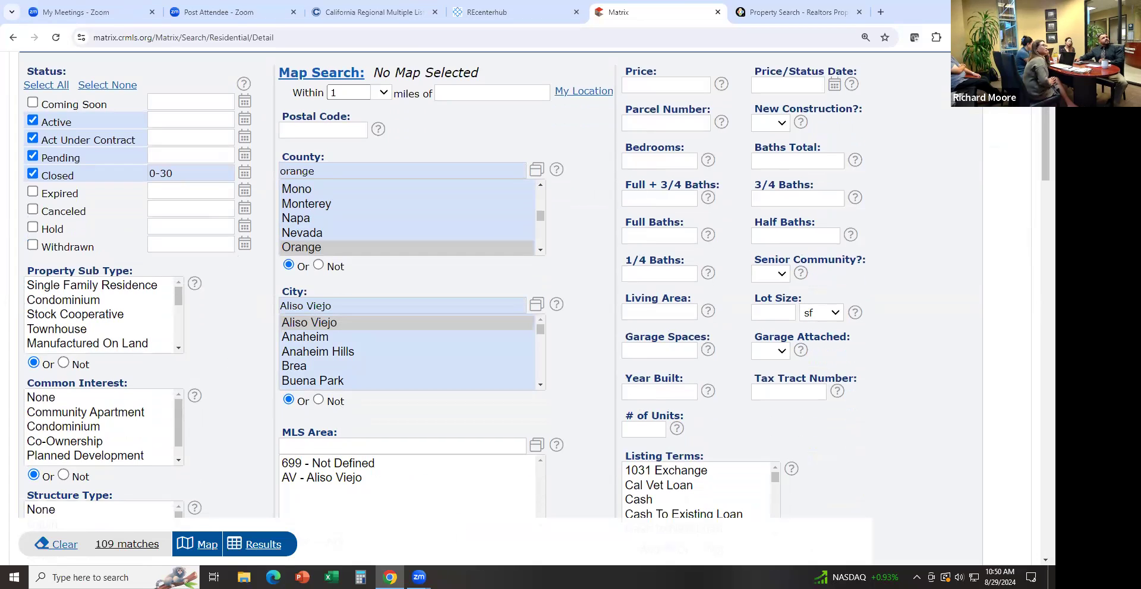
pyautogui.scroll(4, 521, 297)
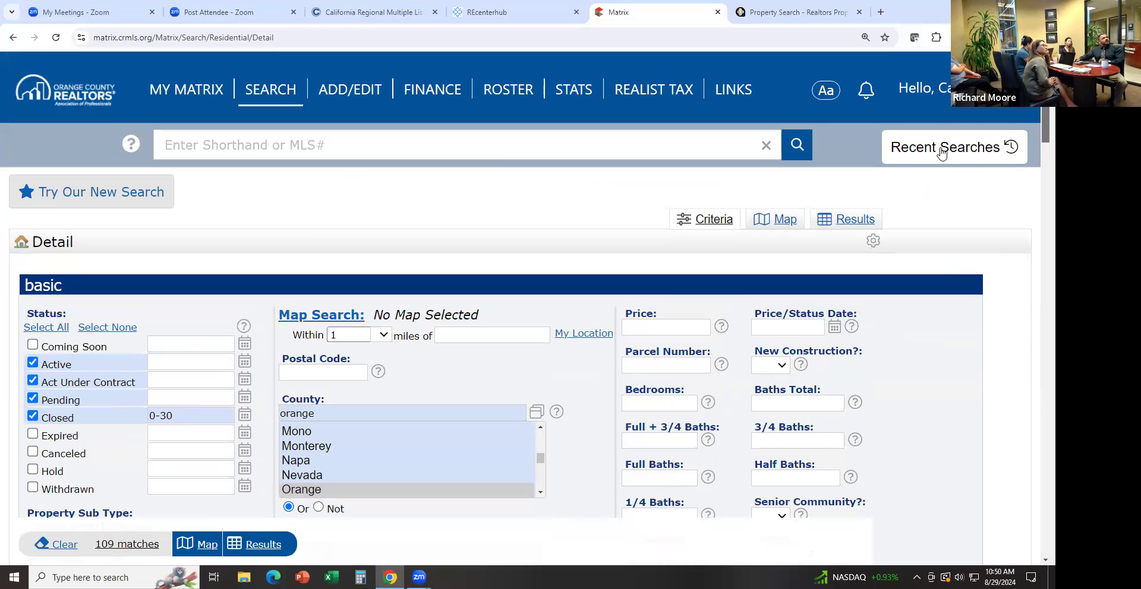
# Draw a radius circle around the listing cluster on the map, then show the 22 results as a list
pyautogui.click(784, 219)
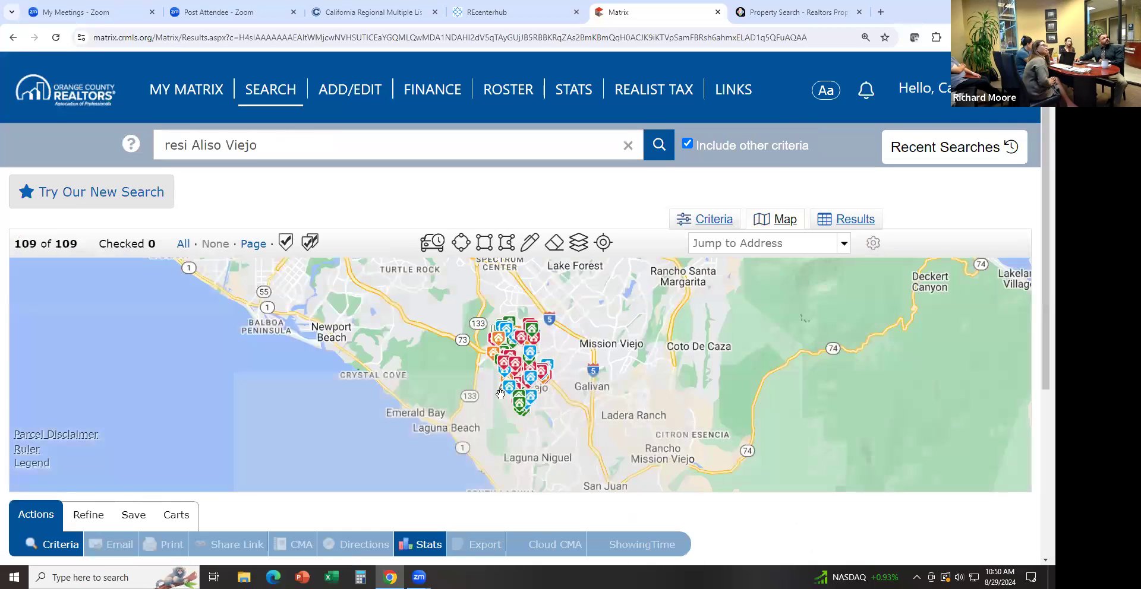
pyautogui.moveTo(544, 369)
pyautogui.scroll(-3, 544, 369)
pyautogui.scroll(3, 538, 366)
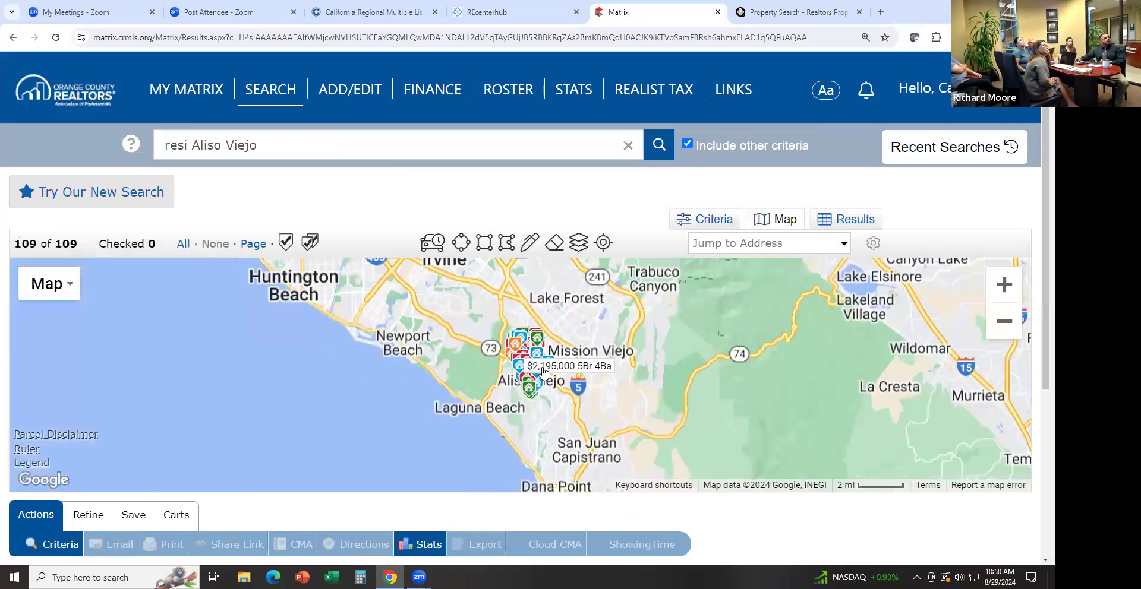
pyautogui.click(461, 242)
pyautogui.moveTo(535, 337); pyautogui.dragTo(554, 353)
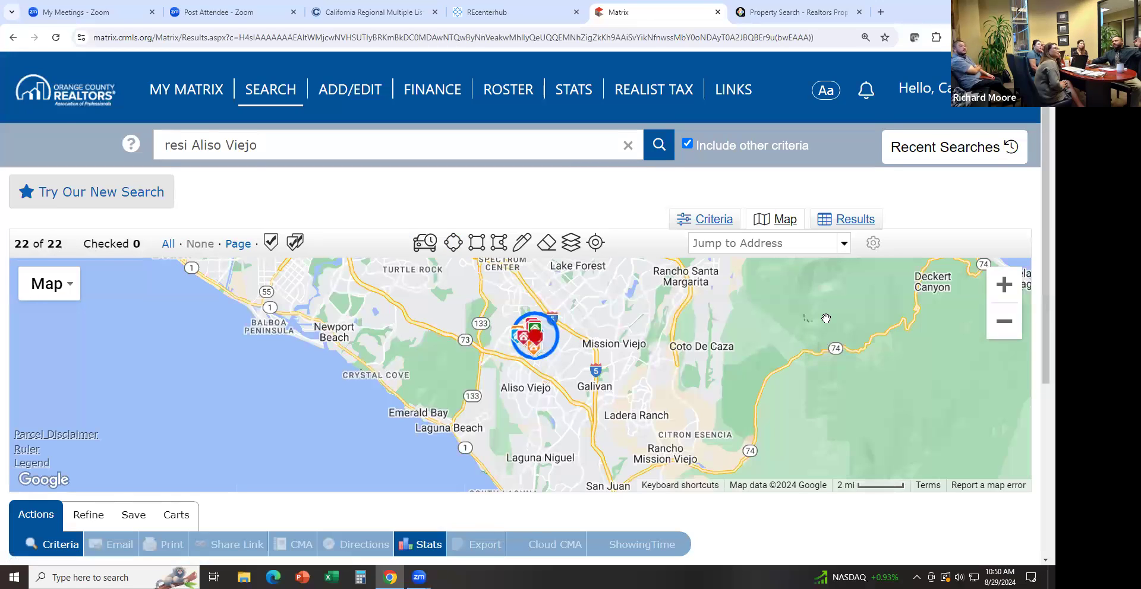
pyautogui.click(508, 89)
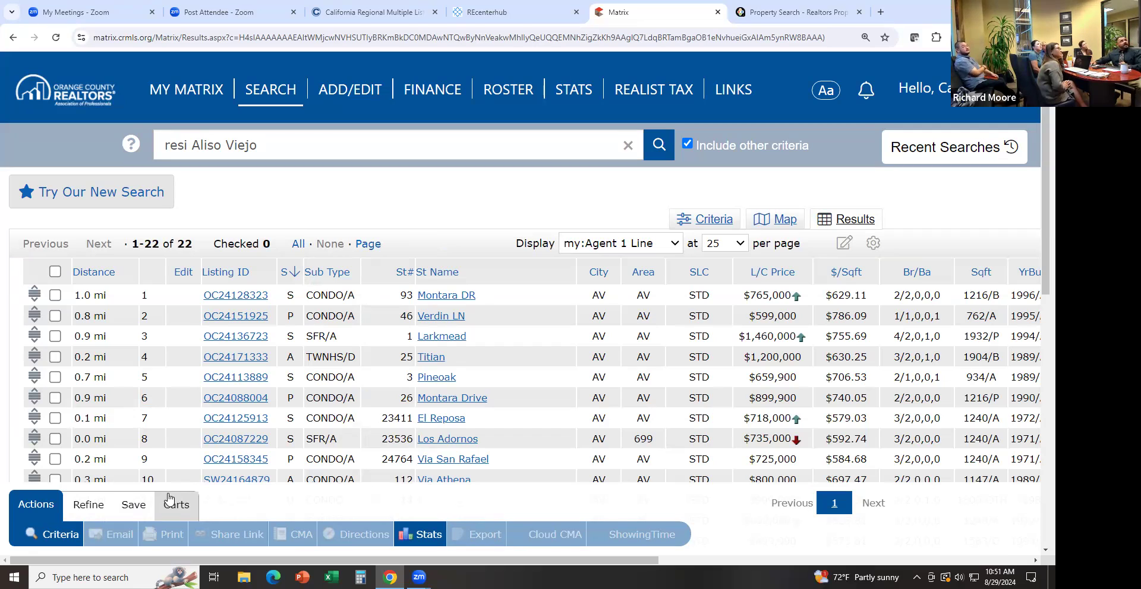
# Save the search as favorite 'AV-FARM' and go back to the Matrix home page
pyautogui.click(135, 507)
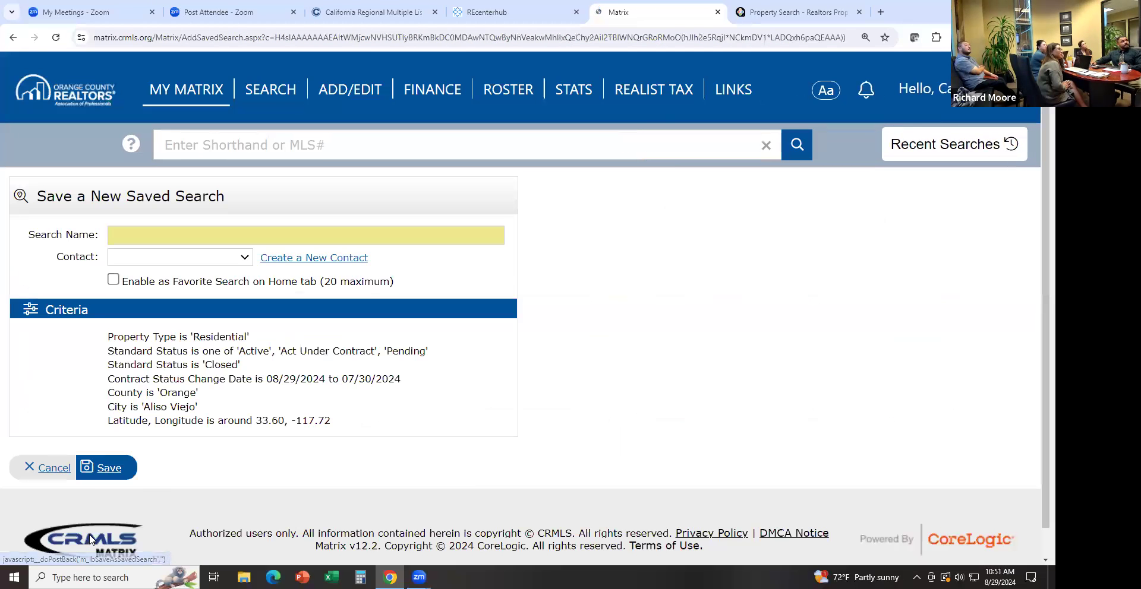
pyautogui.click(163, 235)
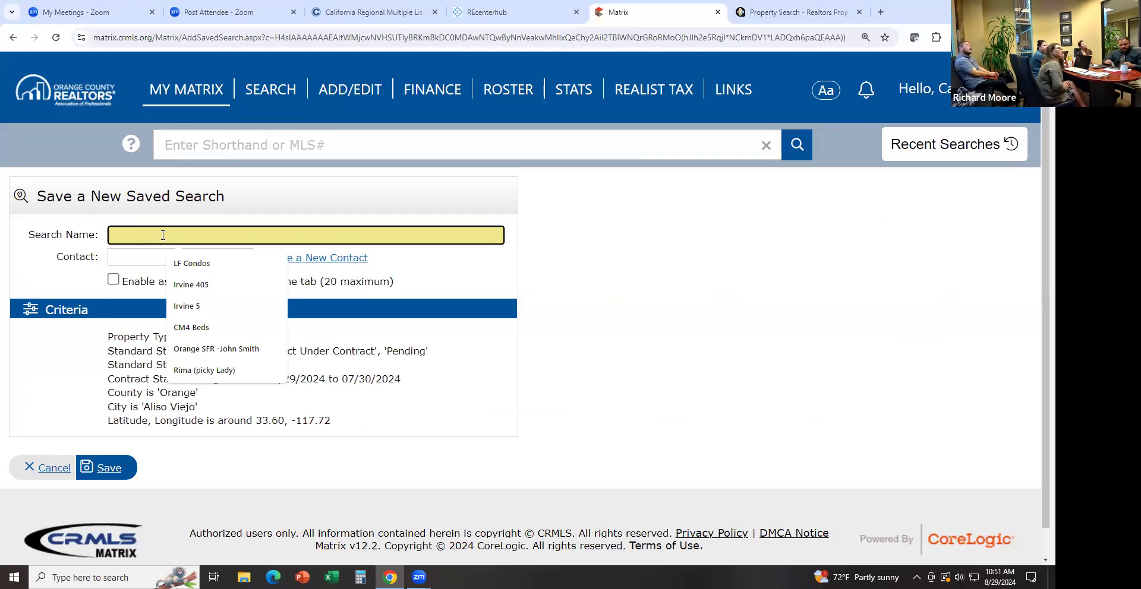
pyautogui.write('AV-FARM')
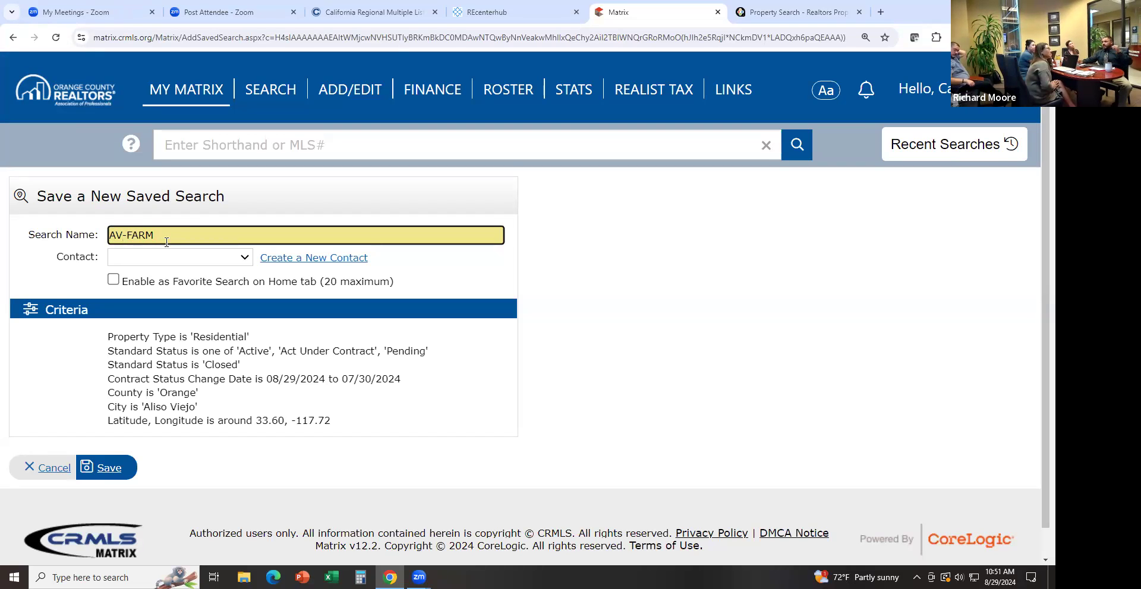
pyautogui.click(113, 279)
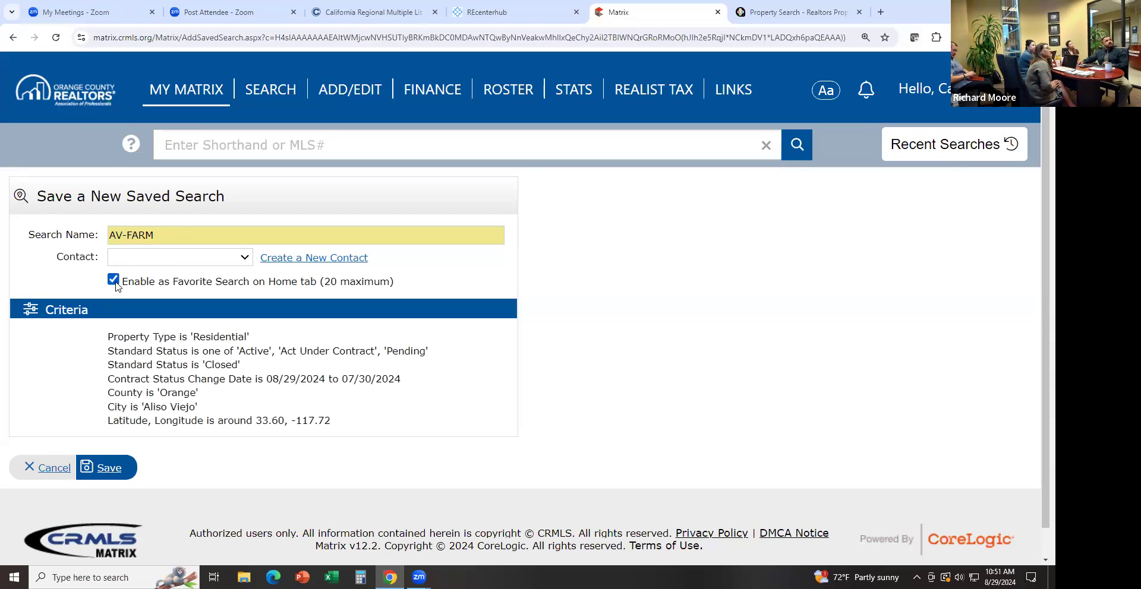
pyautogui.click(102, 466)
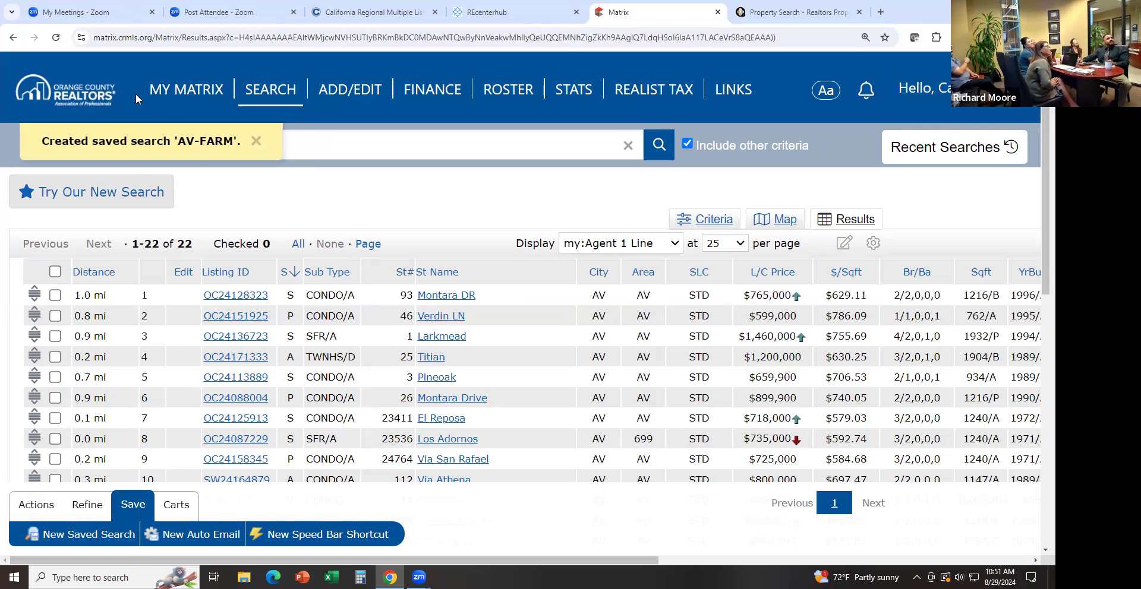
pyautogui.moveTo(183, 97)
pyautogui.click(183, 116)
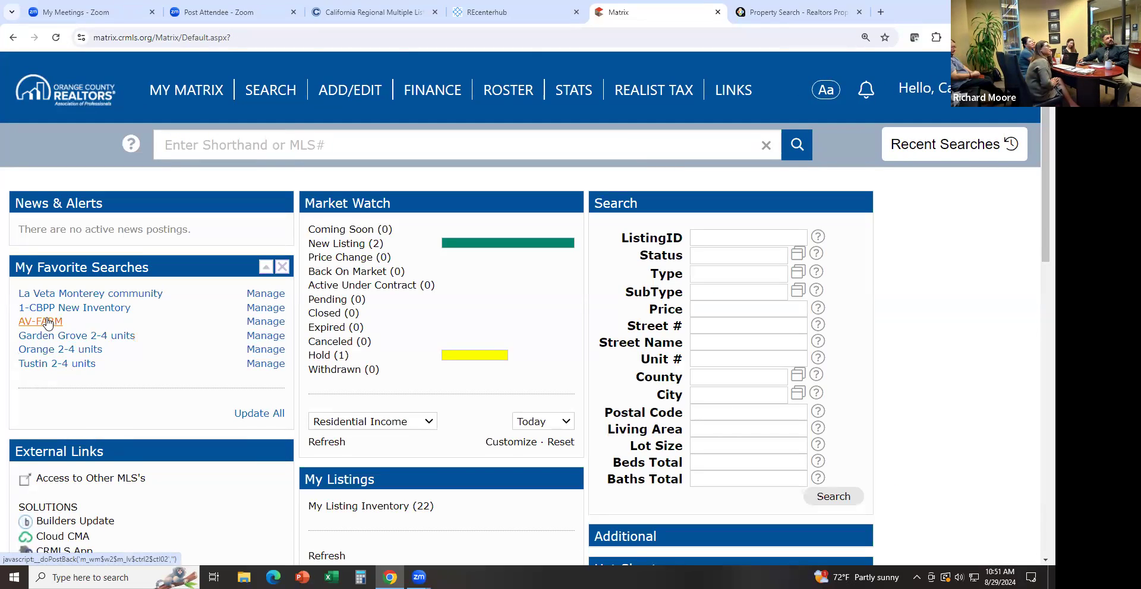
# Run the AV-FARM favorite search, then open the Saved Searches list
pyautogui.click(50, 322)
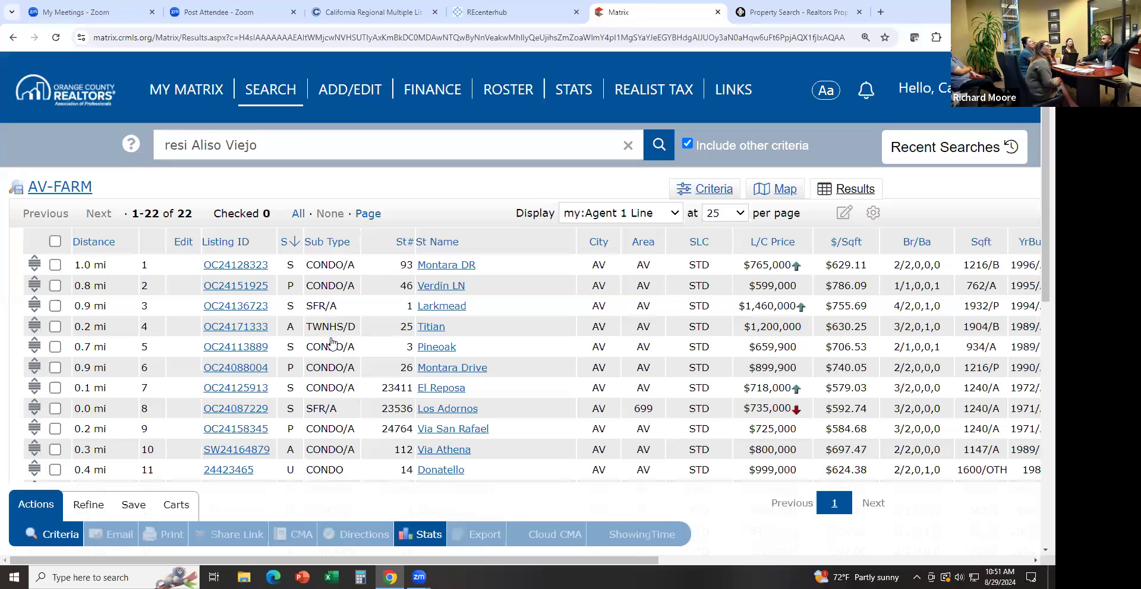
pyautogui.moveTo(181, 89)
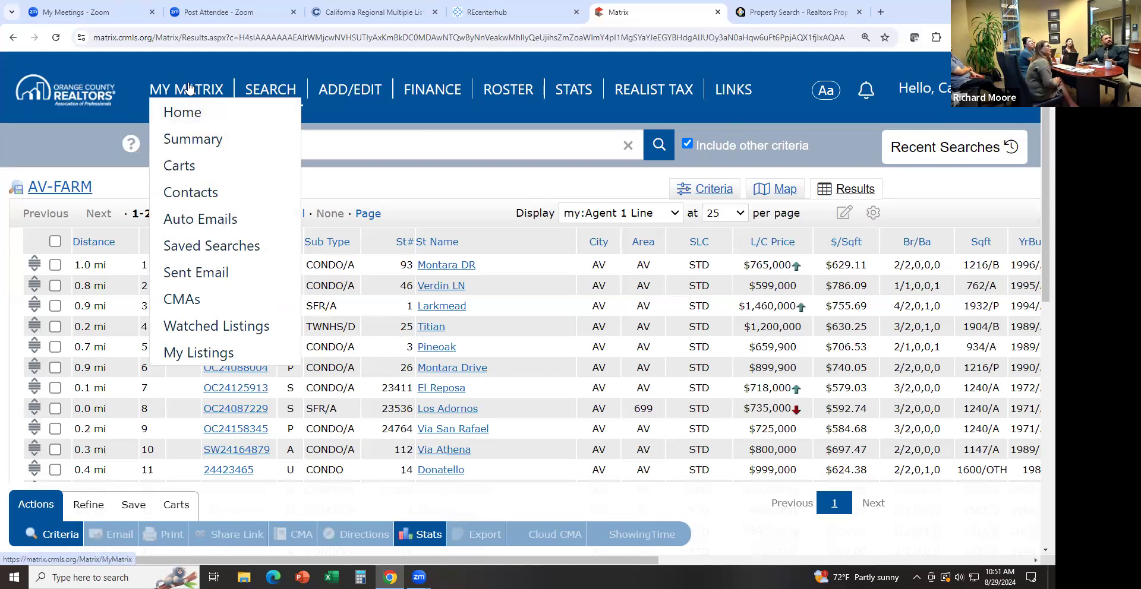
pyautogui.click(192, 255)
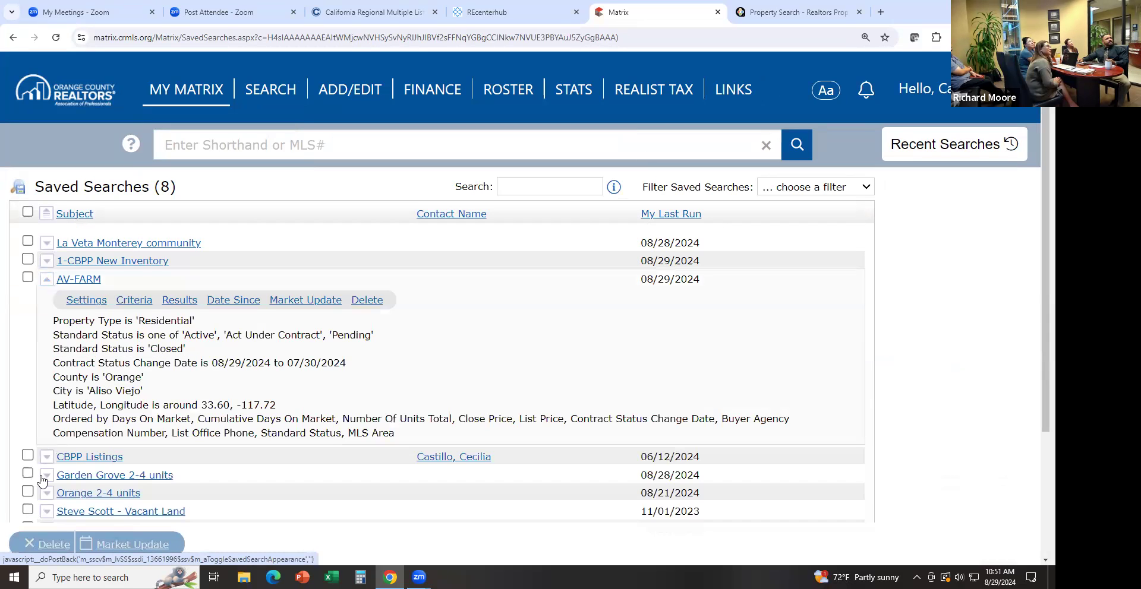
# Delete AV-FARM with confirmation, leaving seven saved searches, and return to the Matrix home page
pyautogui.click(373, 300)
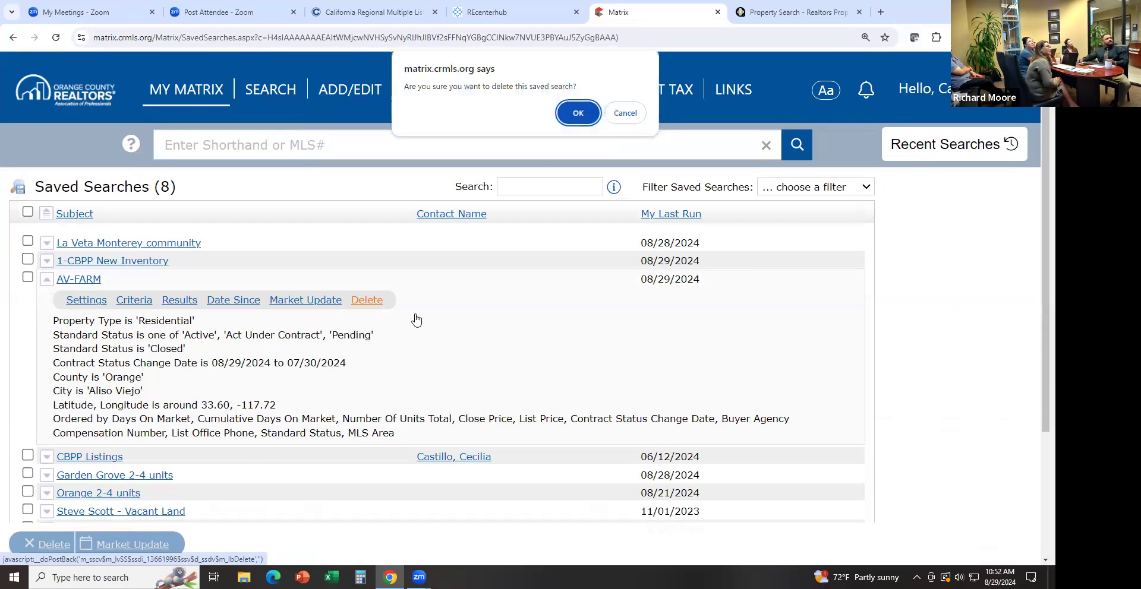
pyautogui.click(571, 113)
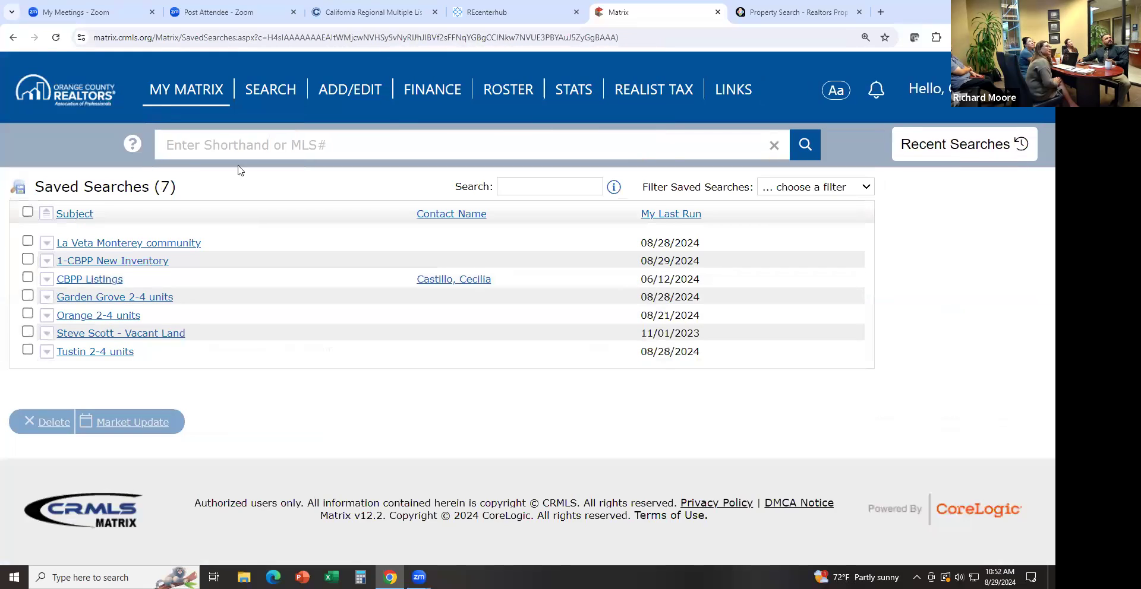
pyautogui.click(178, 114)
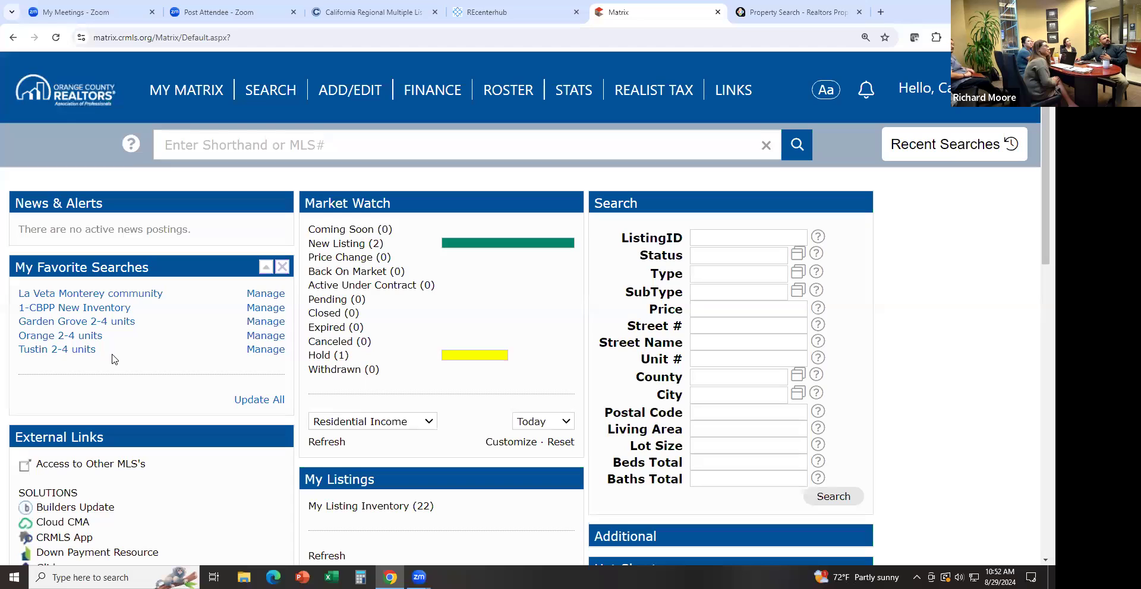
# Run the 1-CBPP New Inventory favorite search and check all 25 listings on page one
pyautogui.moveTo(198, 89)
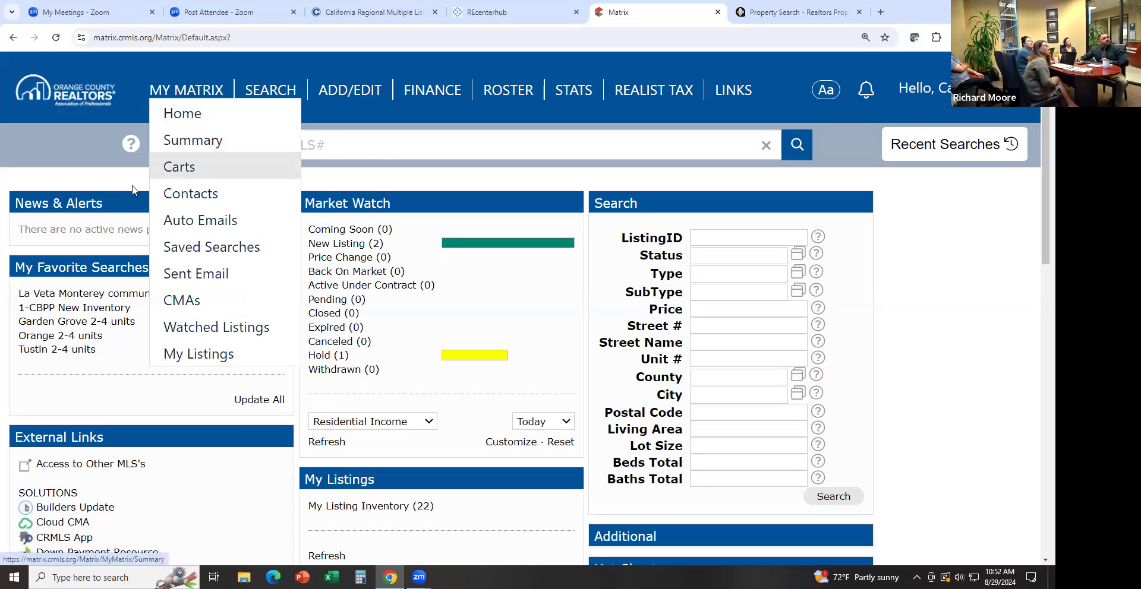
pyautogui.click(81, 307)
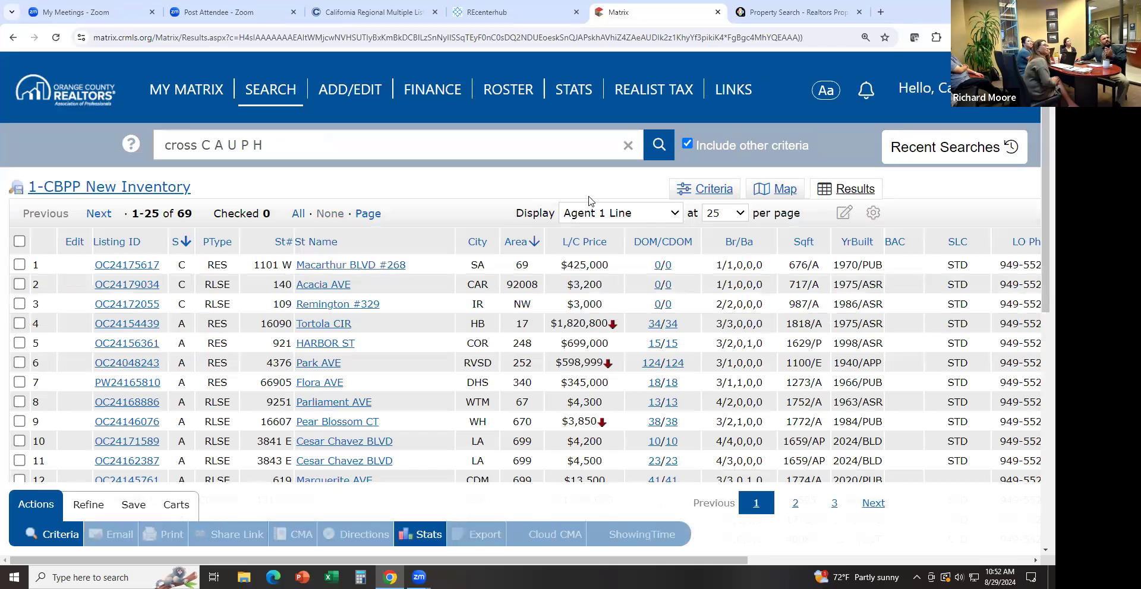
pyautogui.click(19, 241)
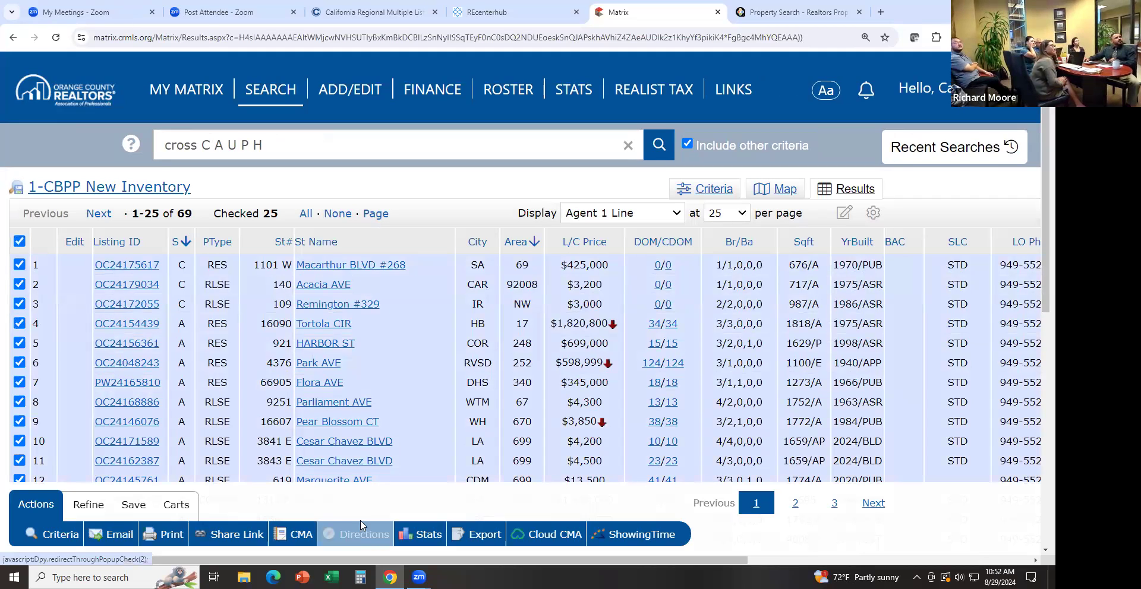
# Export the 25 checked listings as a Market Update View (Residential) CSV file
pyautogui.click(475, 535)
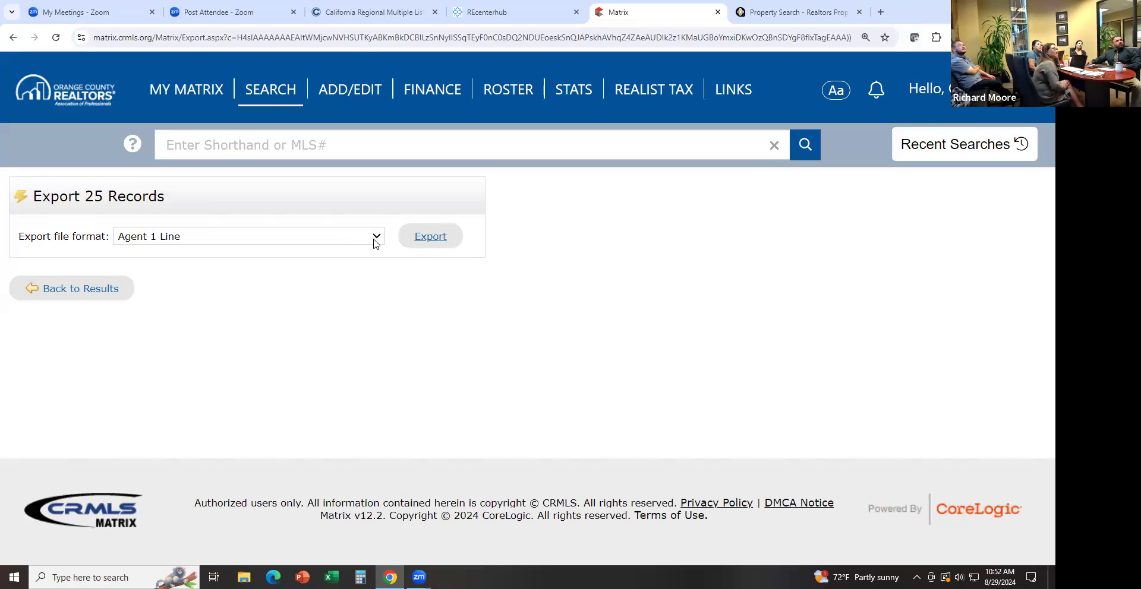
pyautogui.click(376, 240)
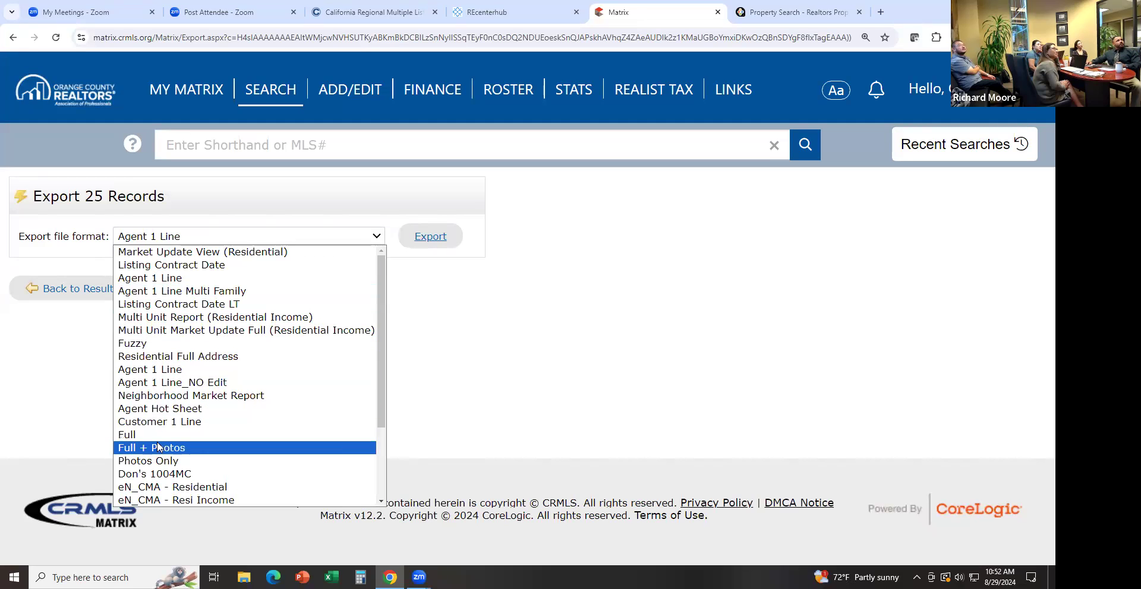
pyautogui.click(534, 234)
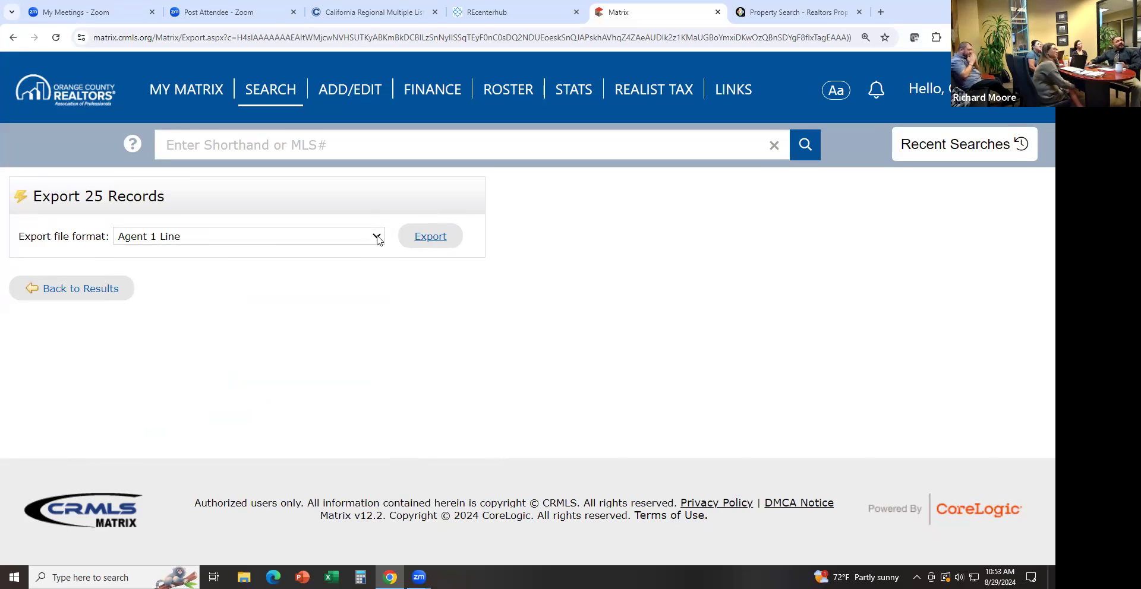
pyautogui.click(377, 237)
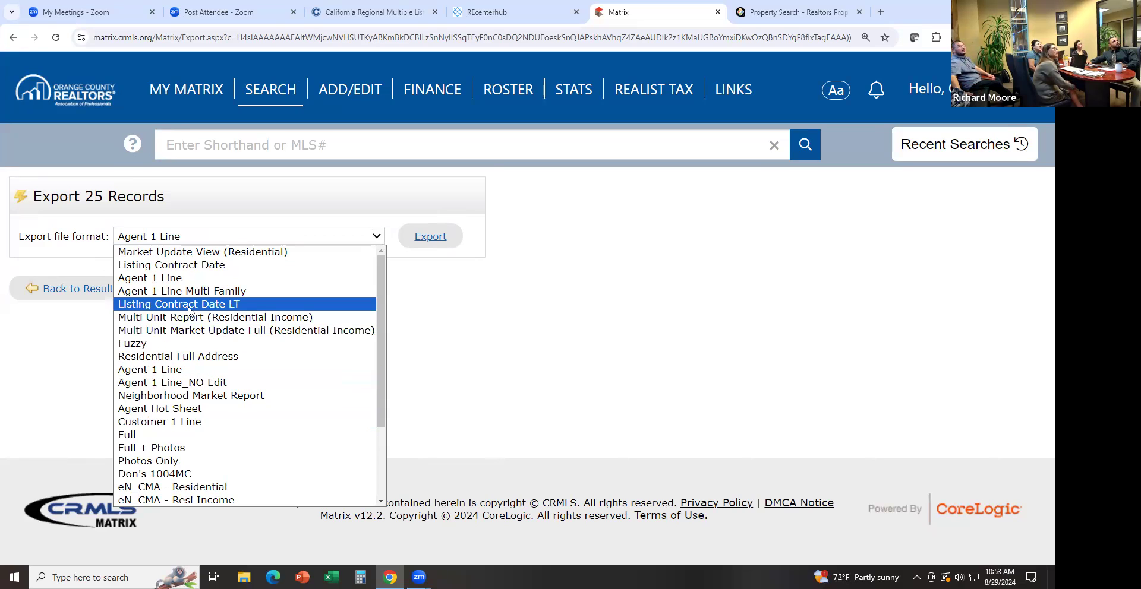
pyautogui.click(186, 253)
pyautogui.click(436, 242)
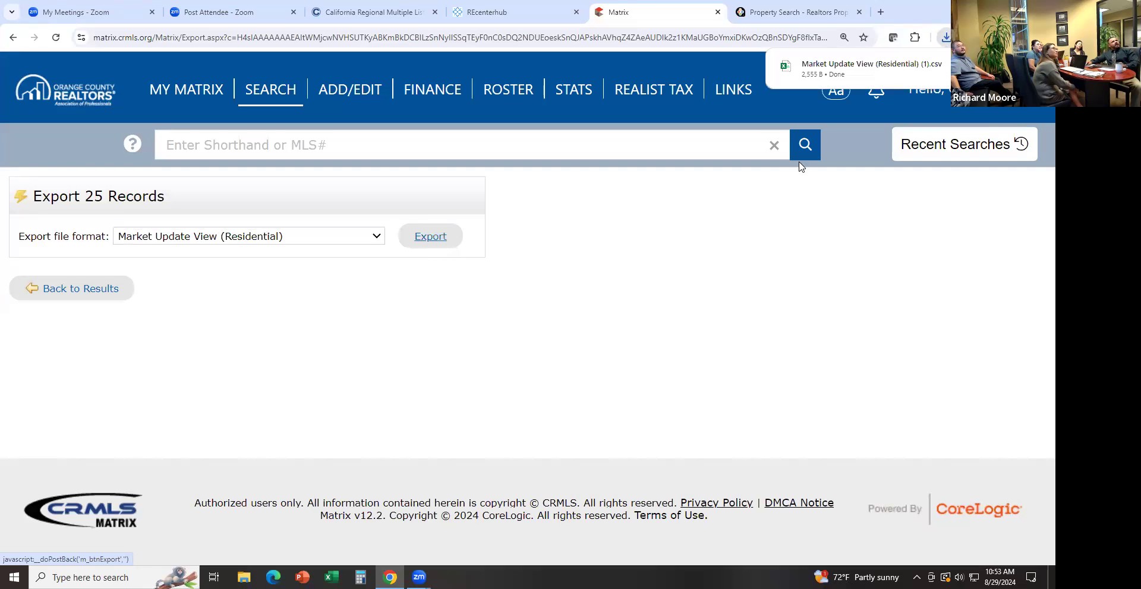
pyautogui.moveTo(831, 80)
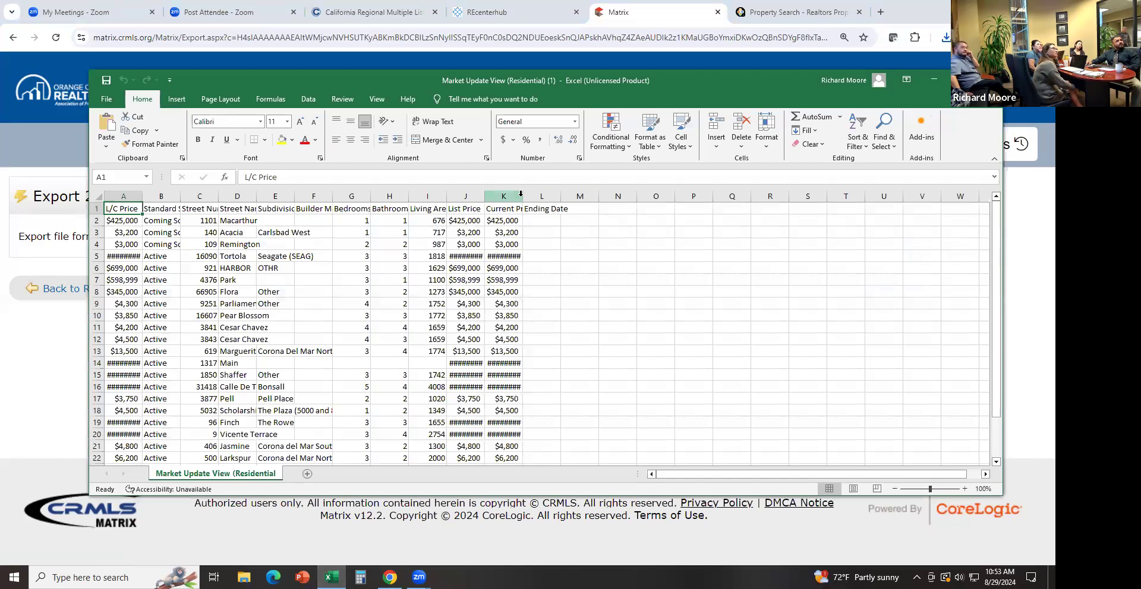
# Autofit columns J and K so List and Current Prices show fully, and dismiss the sign-in notice
pyautogui.doubleClick(522, 196)
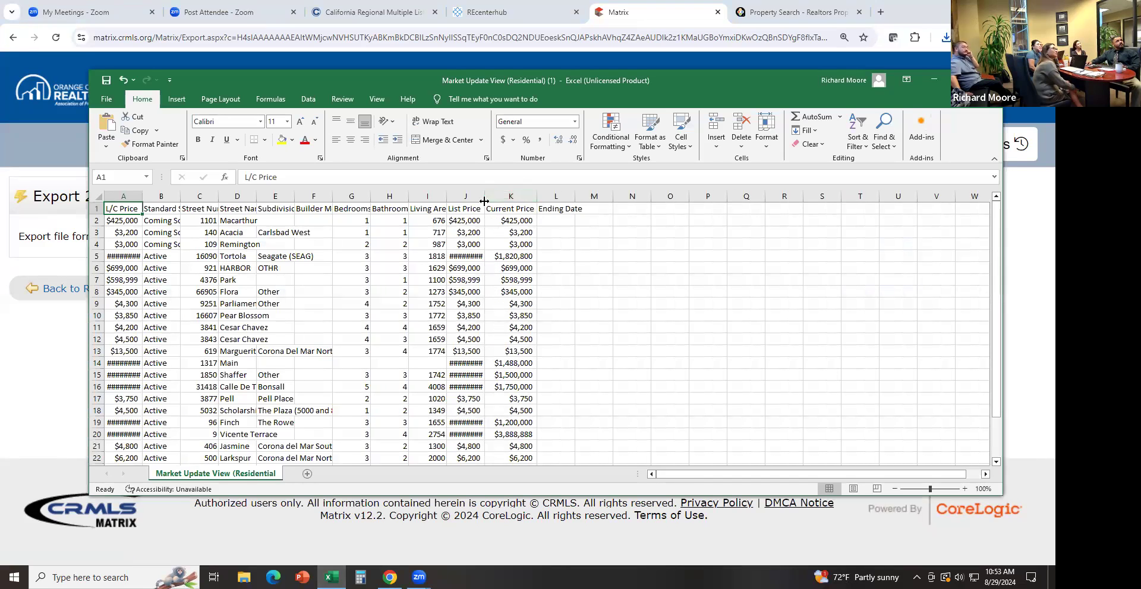
pyautogui.doubleClick(483, 202)
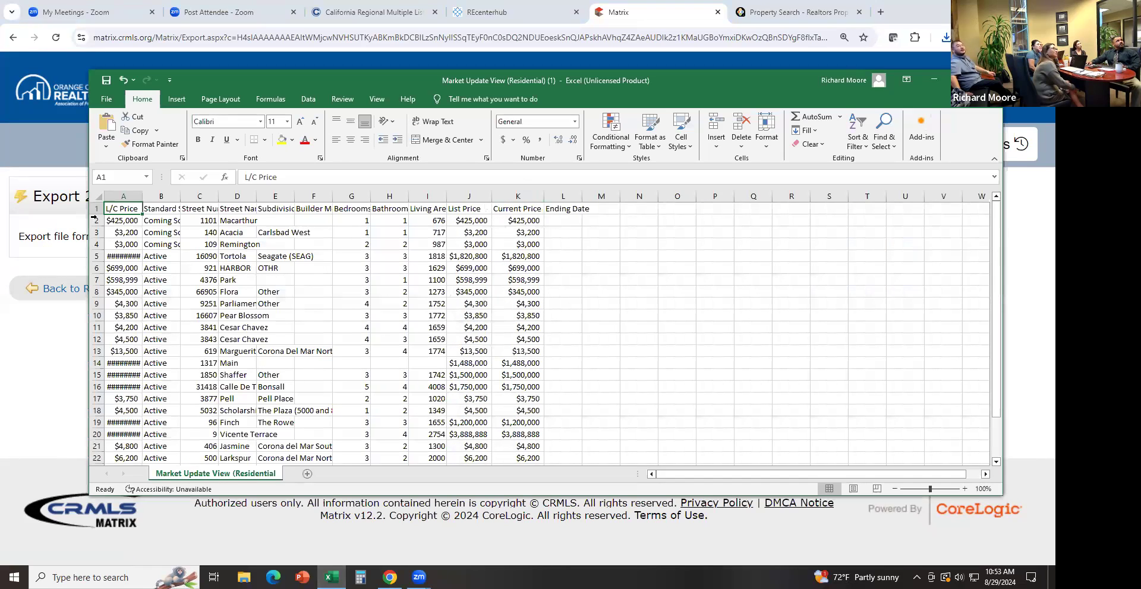
pyautogui.moveTo(118, 229); pyautogui.dragTo(126, 357)
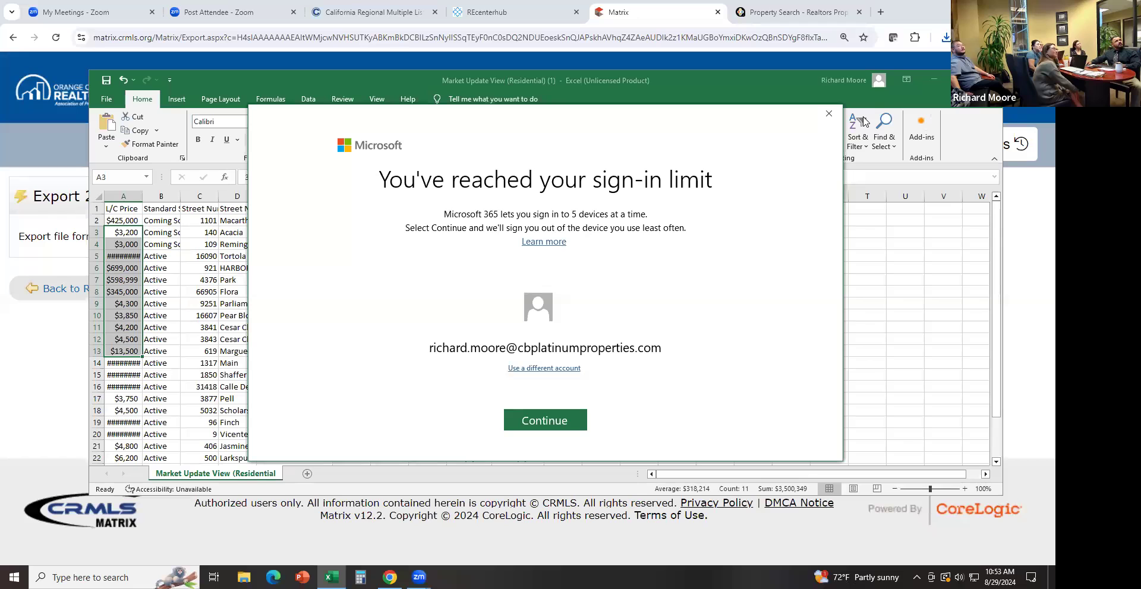
pyautogui.click(829, 114)
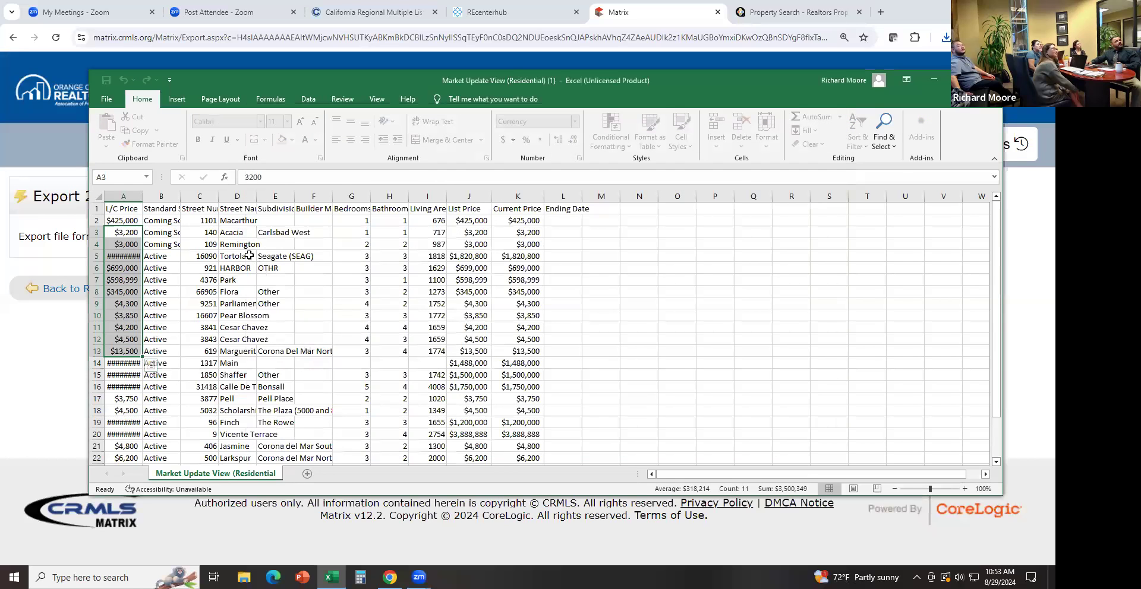
# Review street, bedroom, bathroom, living area and price cells, then close the exported spreadsheet
pyautogui.click(249, 255)
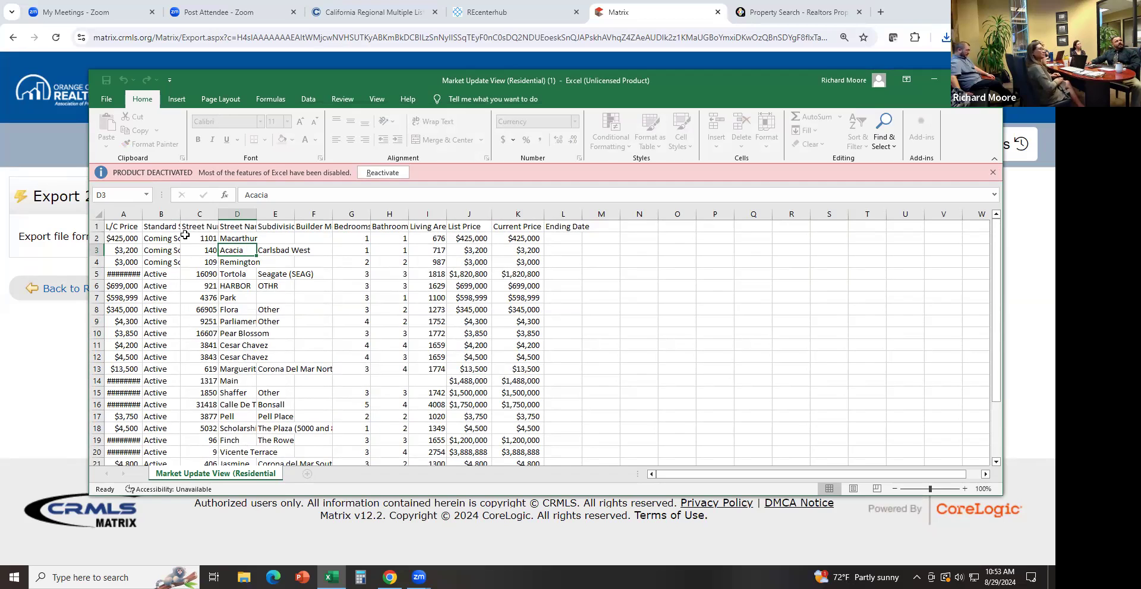
pyautogui.moveTo(201, 250); pyautogui.dragTo(279, 310)
pyautogui.moveTo(355, 286); pyautogui.dragTo(436, 286)
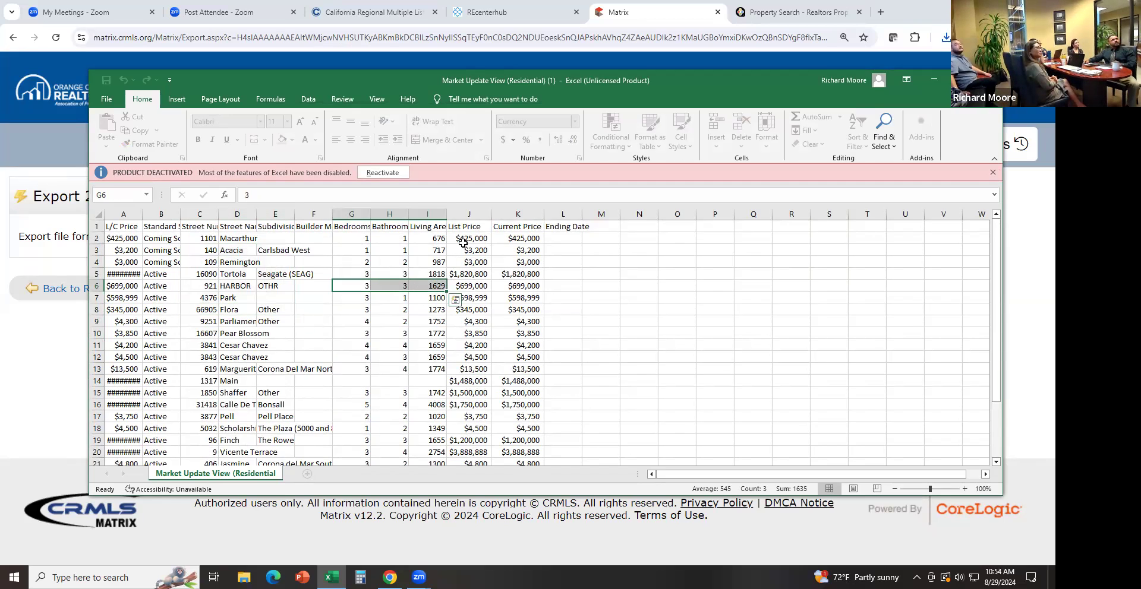
pyautogui.moveTo(463, 242); pyautogui.dragTo(529, 310)
pyautogui.click(578, 255)
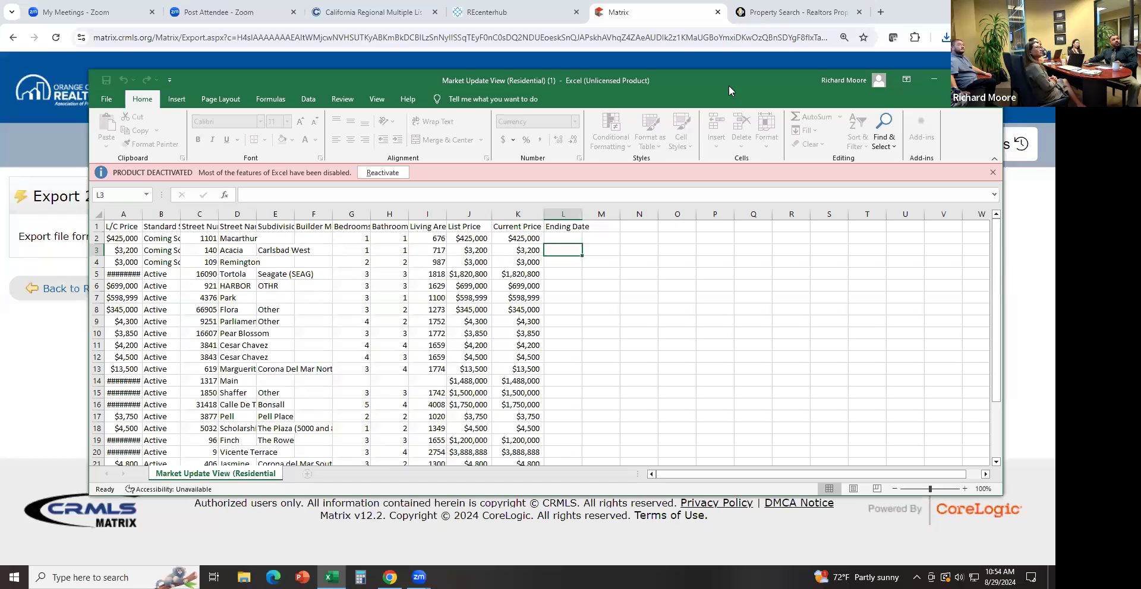
pyautogui.moveTo(728, 85); pyautogui.dragTo(687, 122)
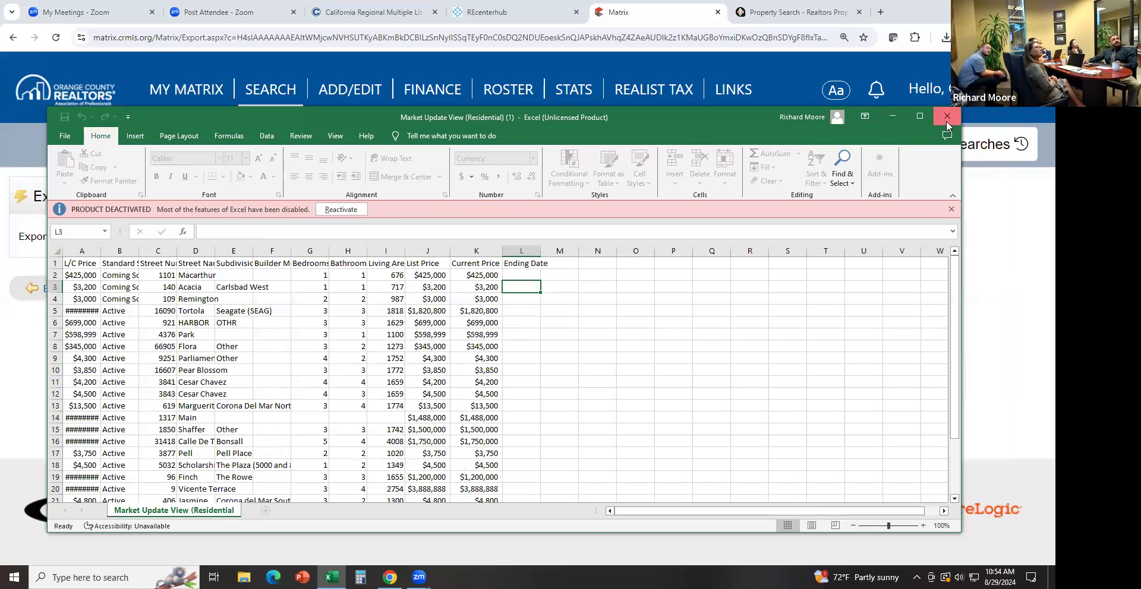
pyautogui.click(946, 117)
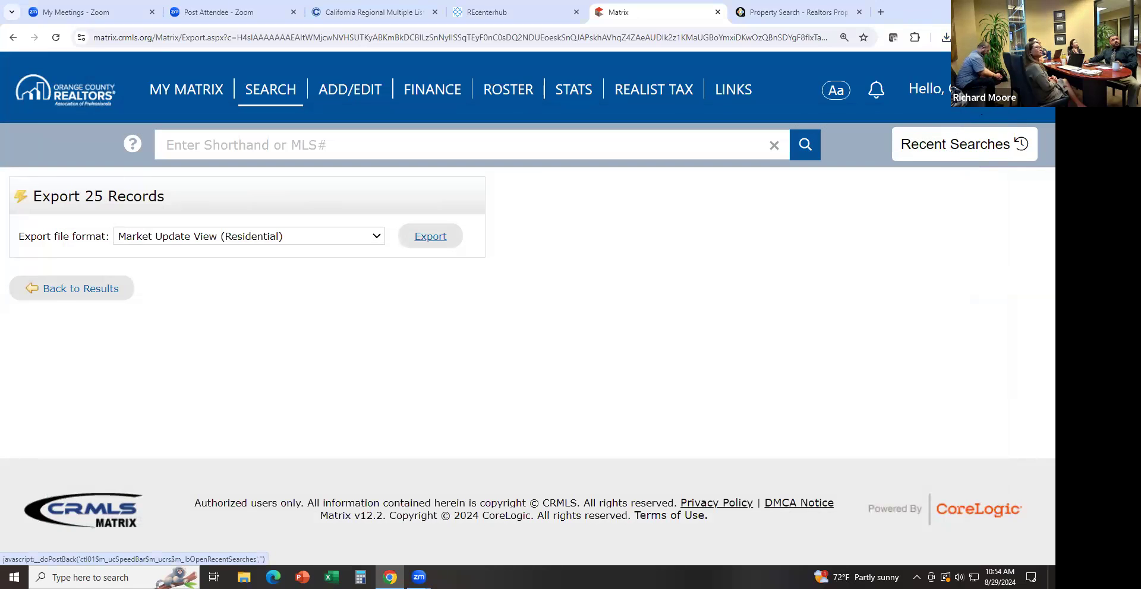
# Check the Custom Exports page under Matrix Settings, then reopen 1-CBPP New Inventory from Recent Searches
pyautogui.tripleClick(942, 193)
pyautogui.click(945, 189)
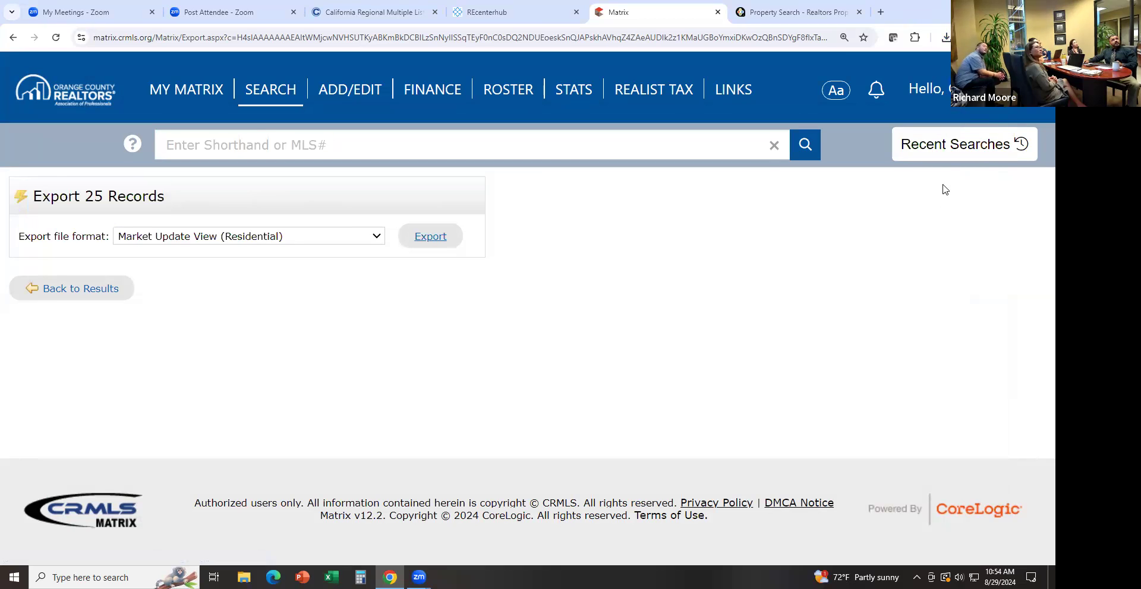
pyautogui.tripleClick(941, 108)
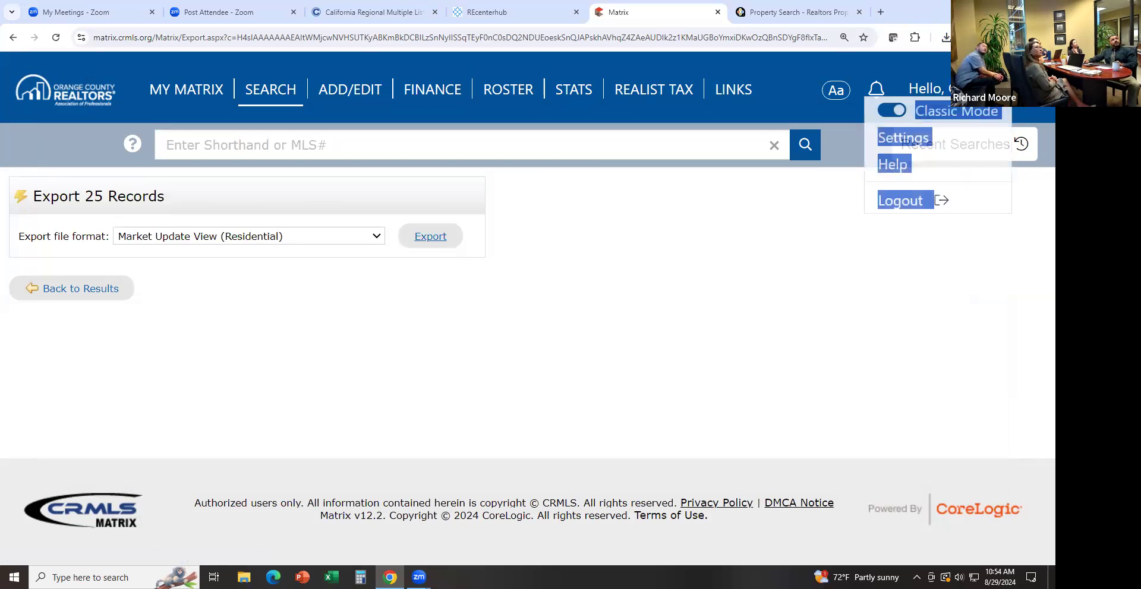
pyautogui.click(901, 145)
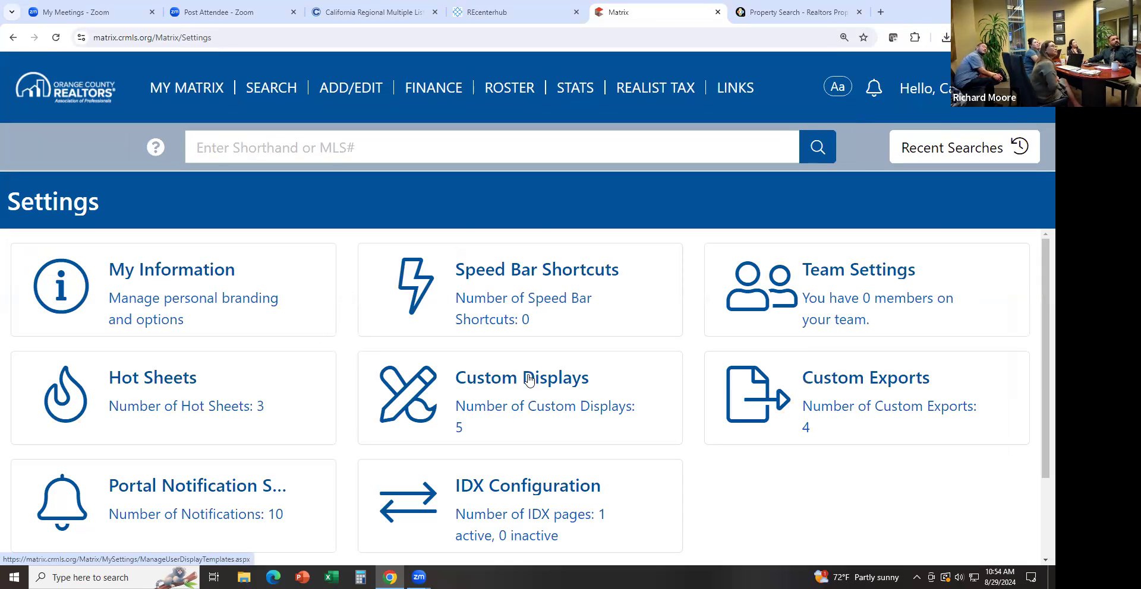
pyautogui.click(879, 380)
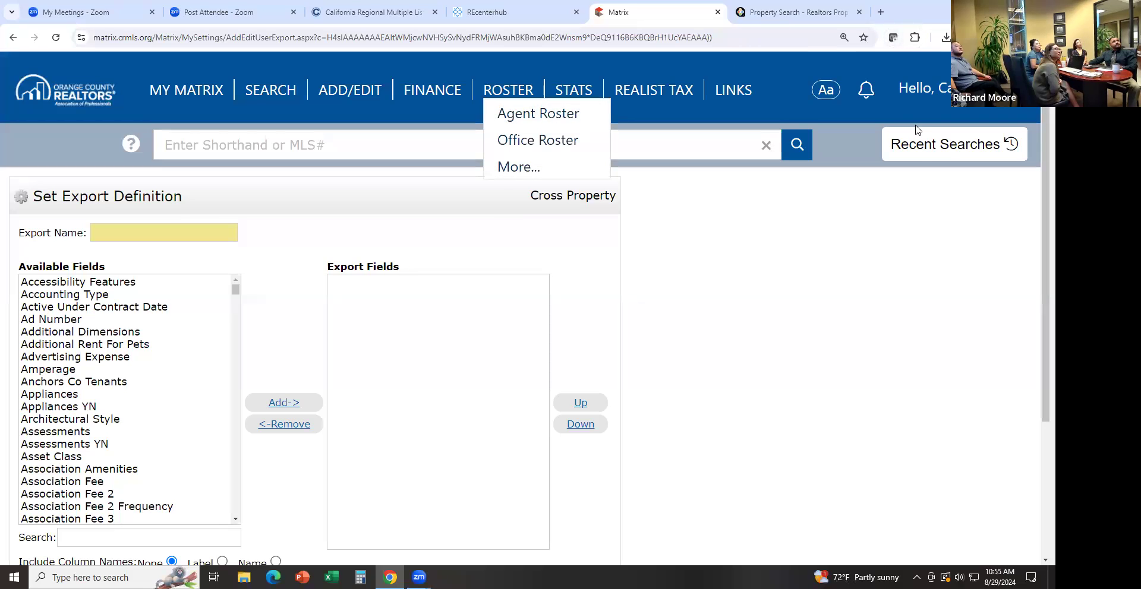
pyautogui.click(924, 144)
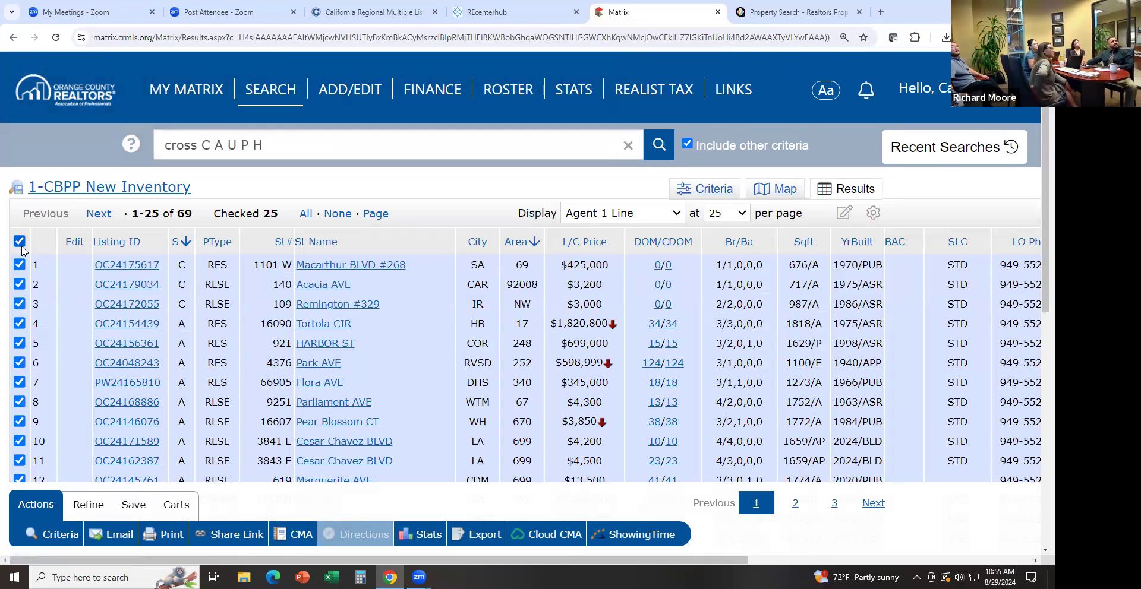
# Uncheck all 25 listings and switch the results to the my:Listing Contract Date display
pyautogui.click(337, 214)
pyautogui.click(675, 218)
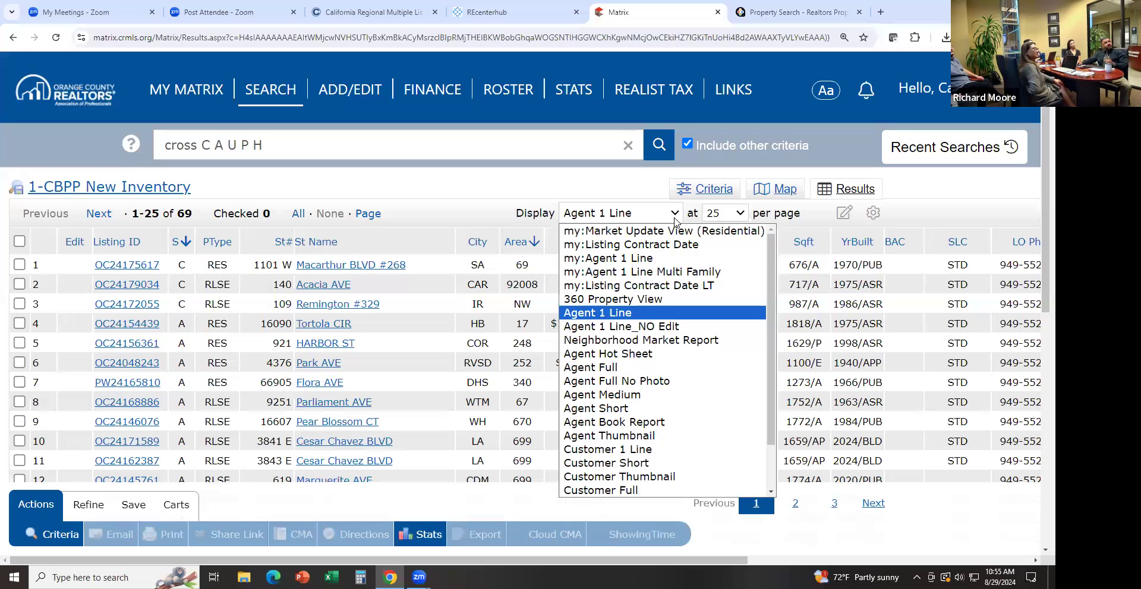
pyautogui.click(640, 250)
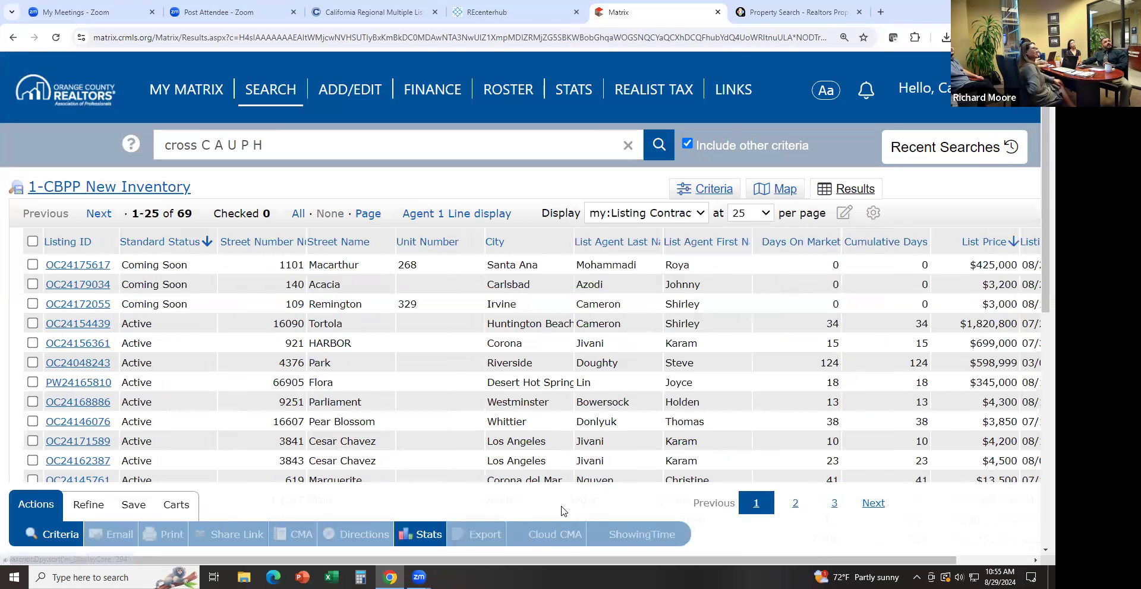
pyautogui.moveTo(528, 558); pyautogui.dragTo(685, 564)
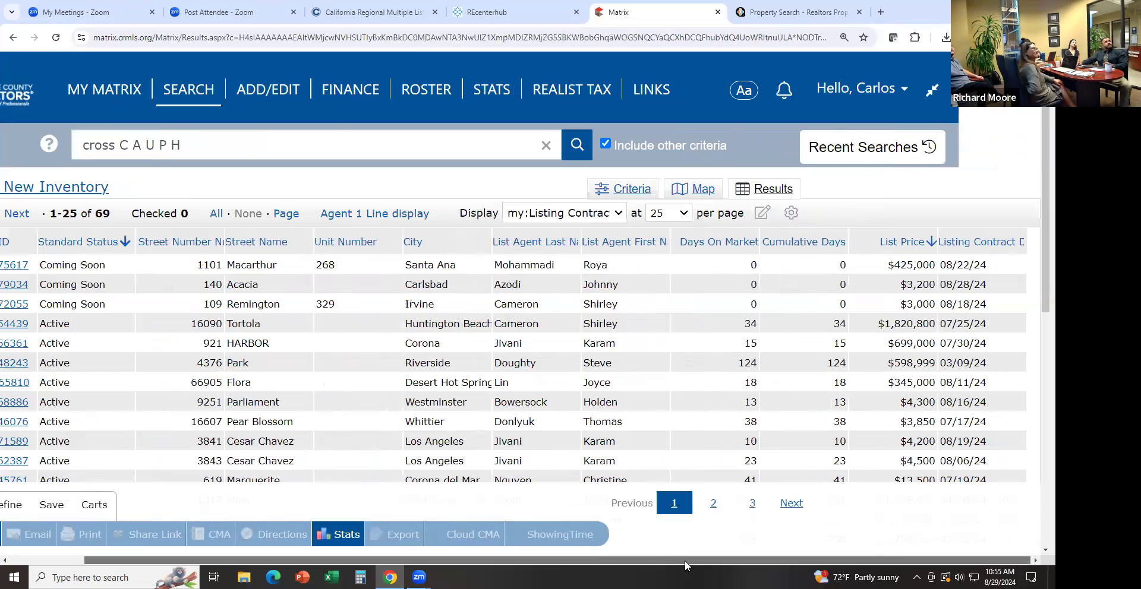
pyautogui.moveTo(612, 566); pyautogui.dragTo(550, 567)
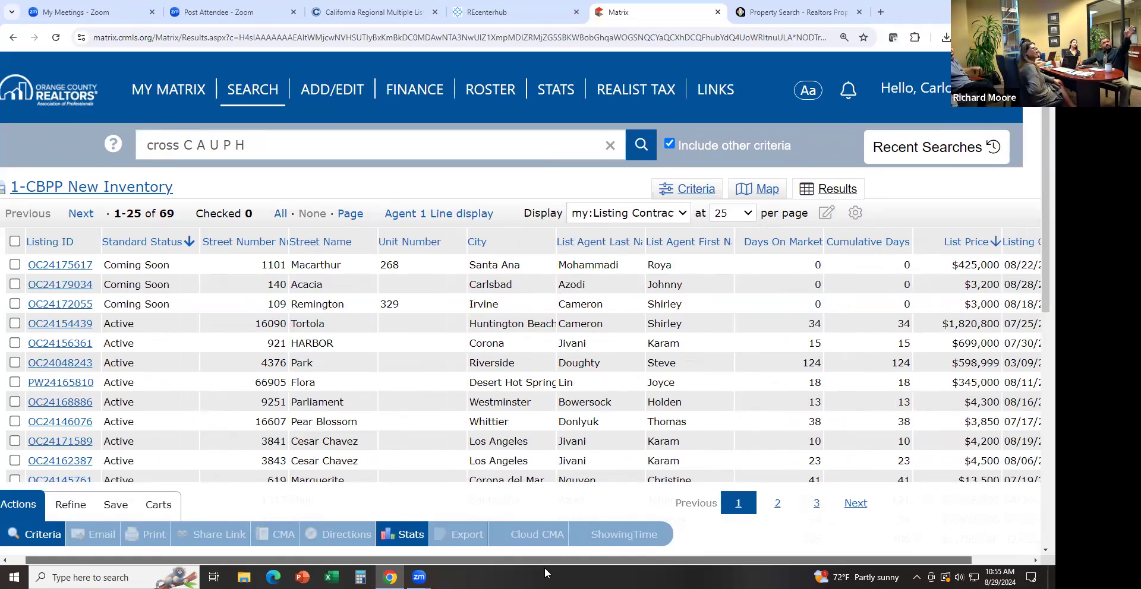
pyautogui.moveTo(599, 560); pyautogui.dragTo(658, 559)
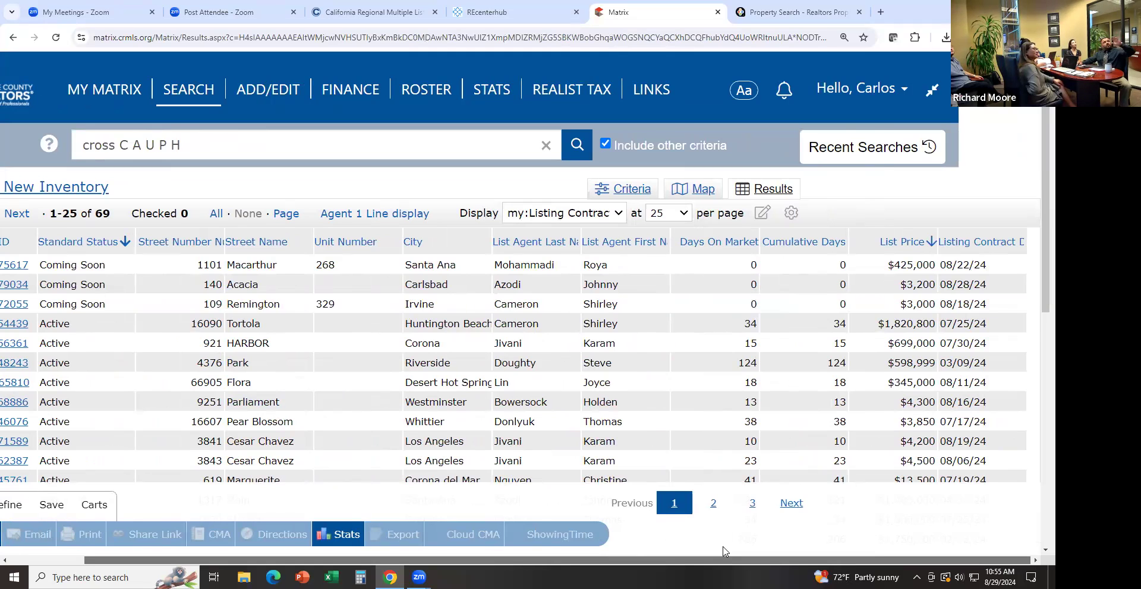
pyautogui.hscroll(-2, 723, 551)
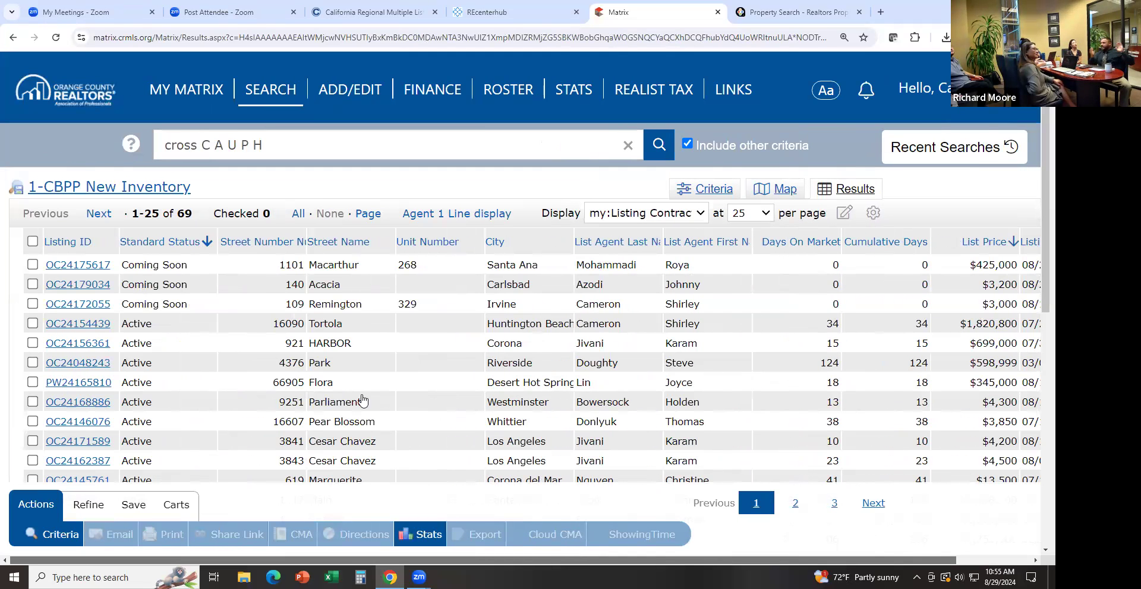